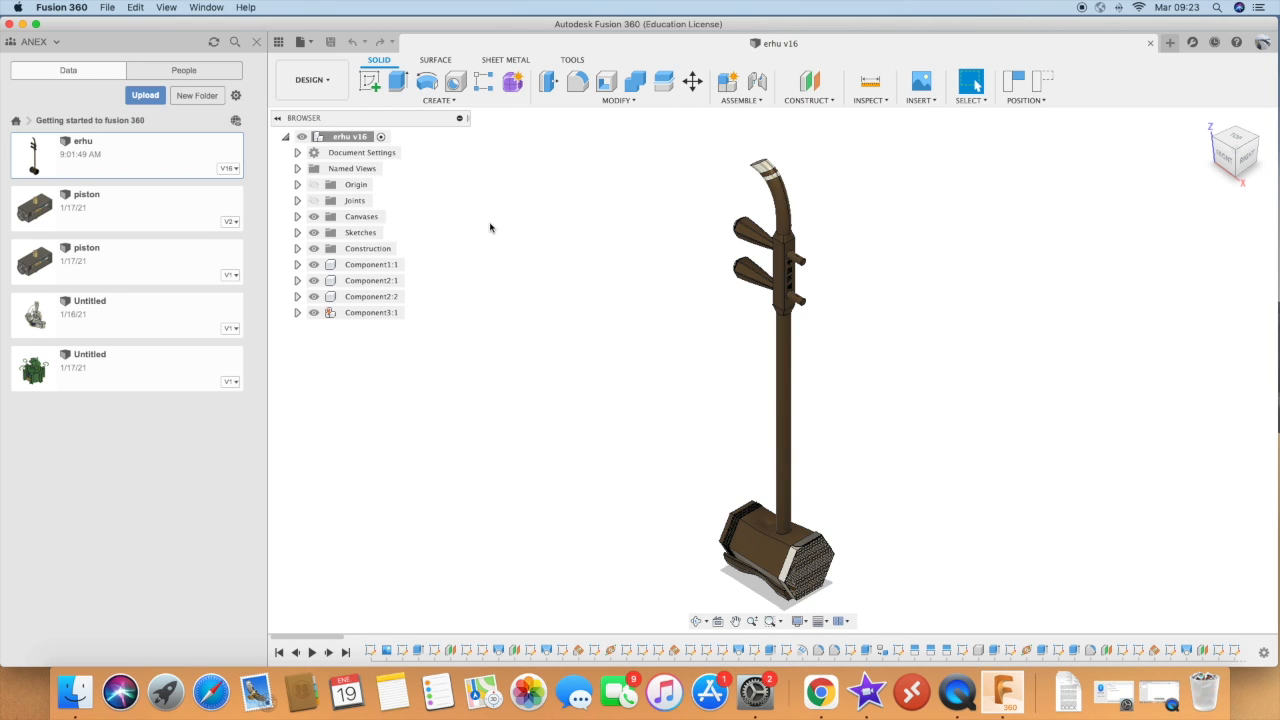
left_click(318, 85)
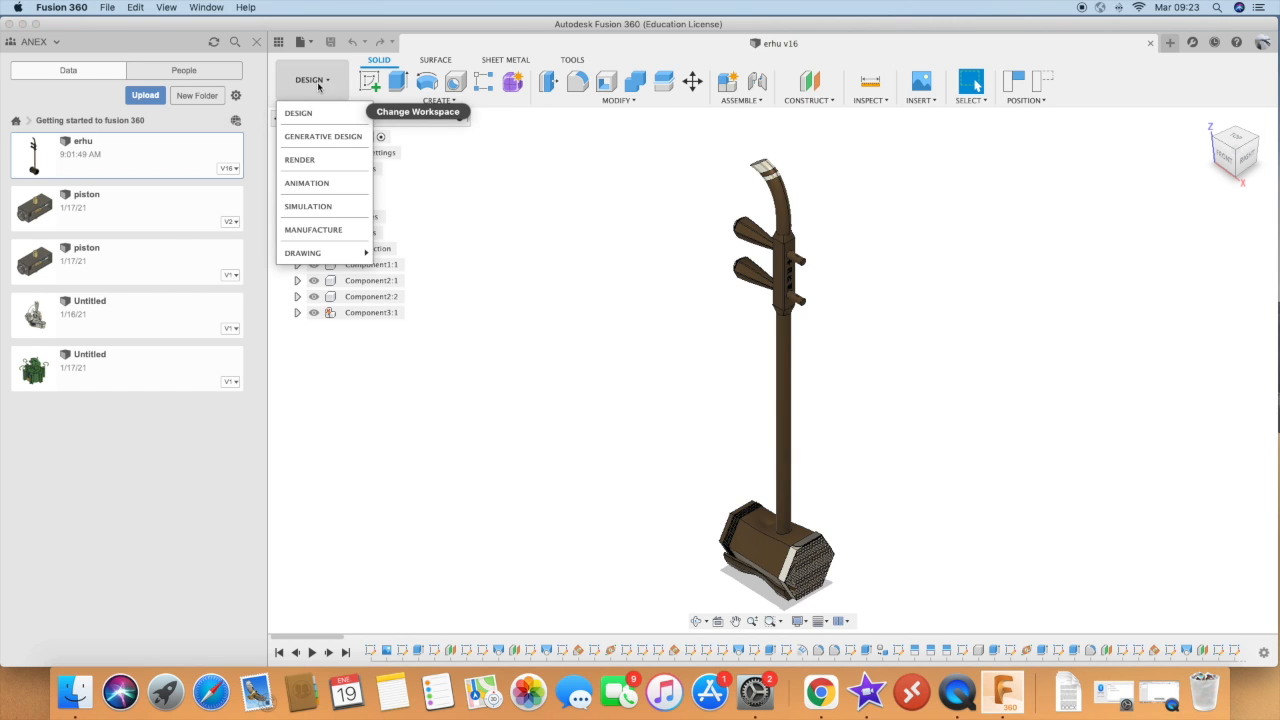
mouse_move(308, 258)
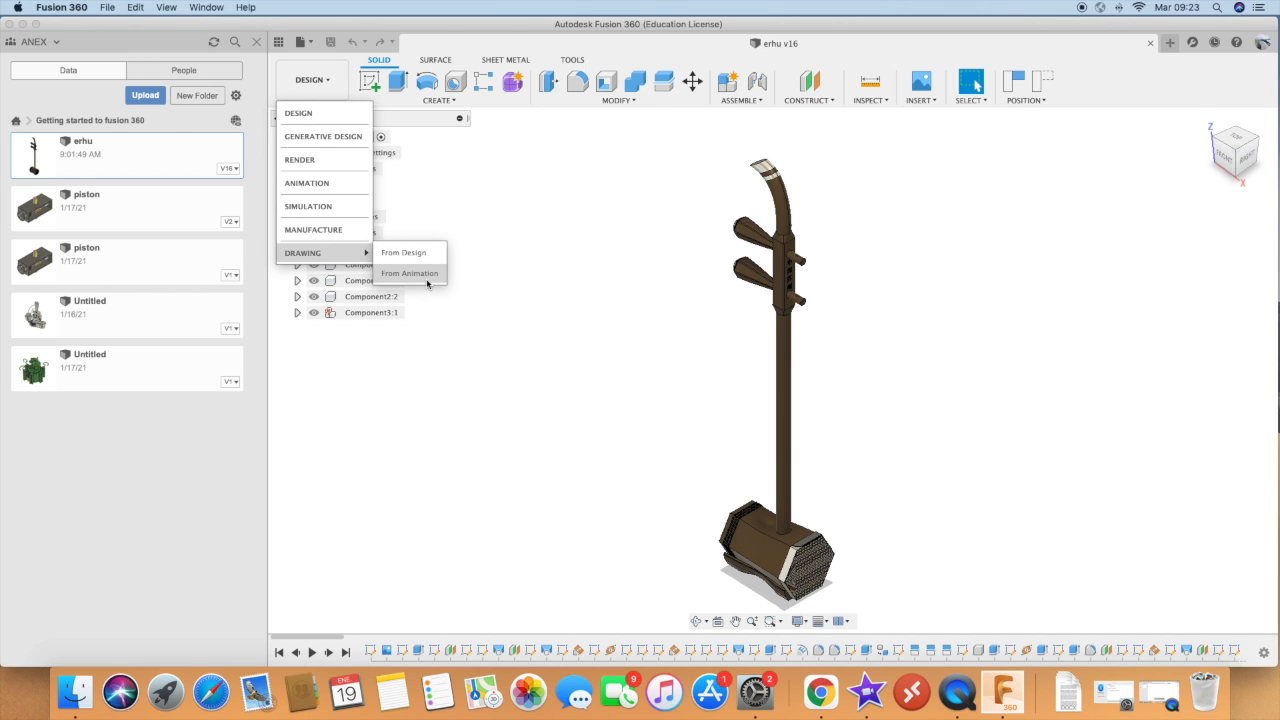
left_click(825, 341)
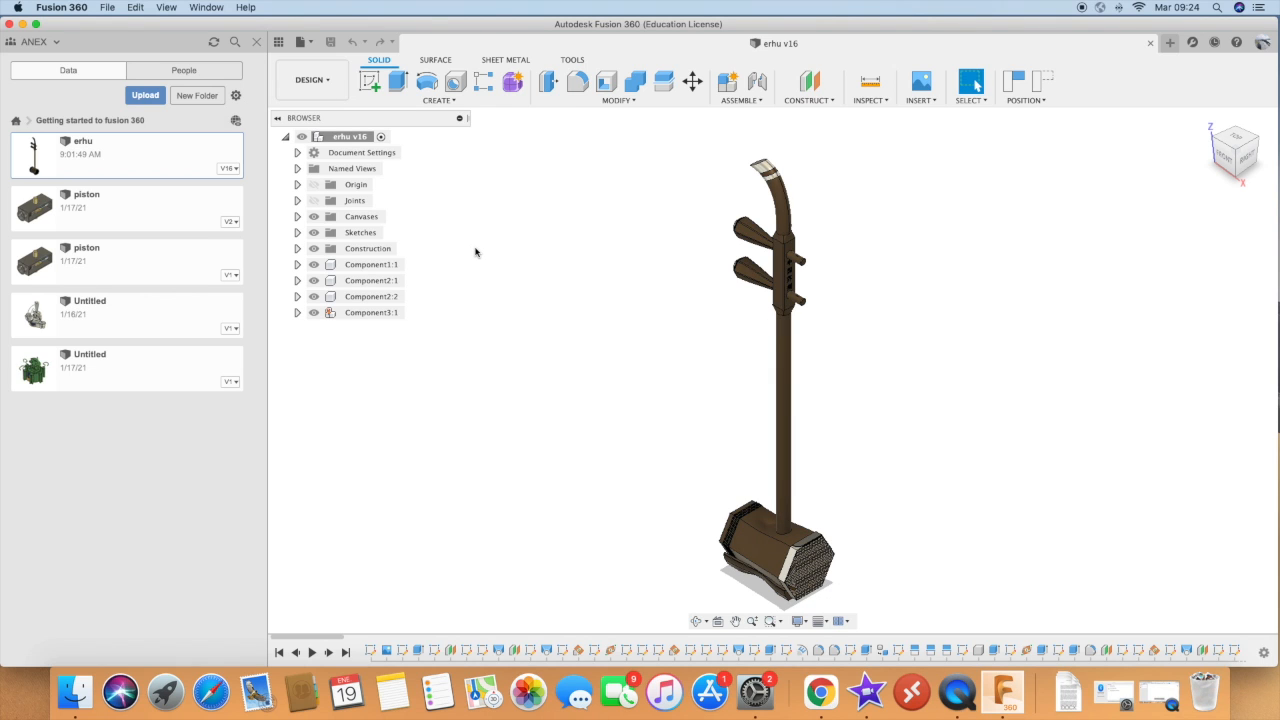
Switch to the Animation workspace and play the existing Storyboard2 from its start
left_click(314, 86)
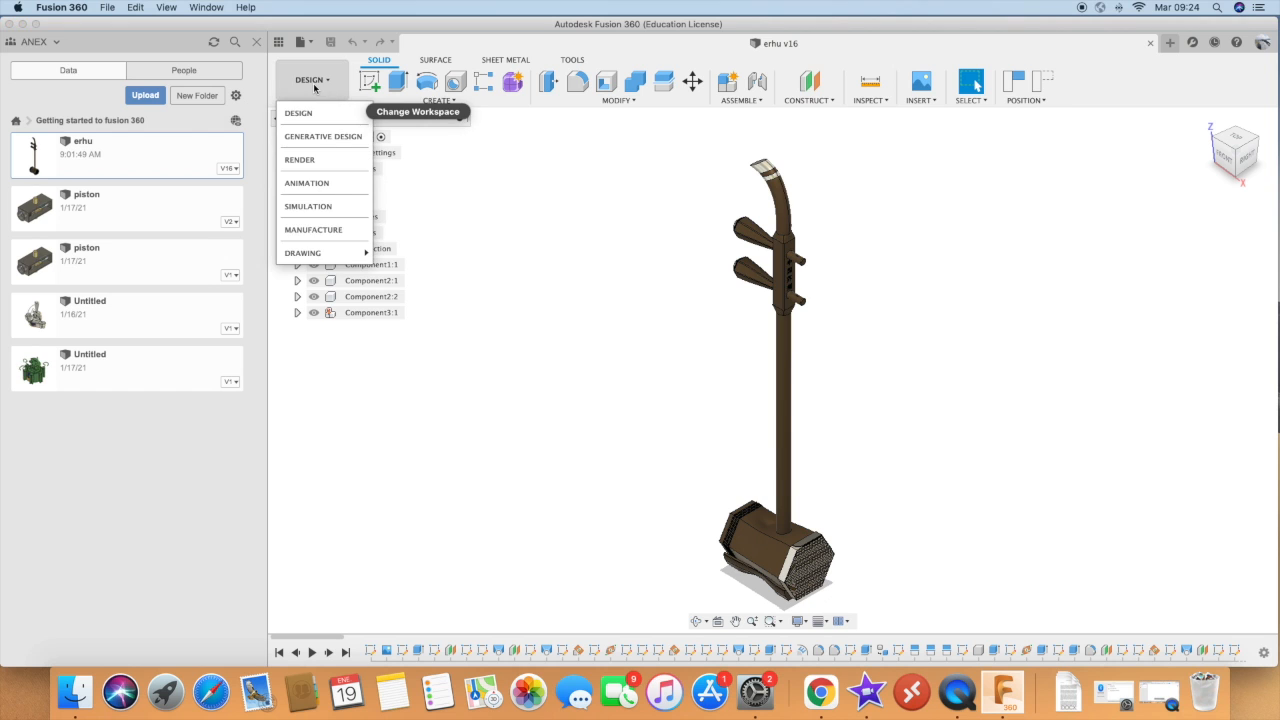
left_click(318, 183)
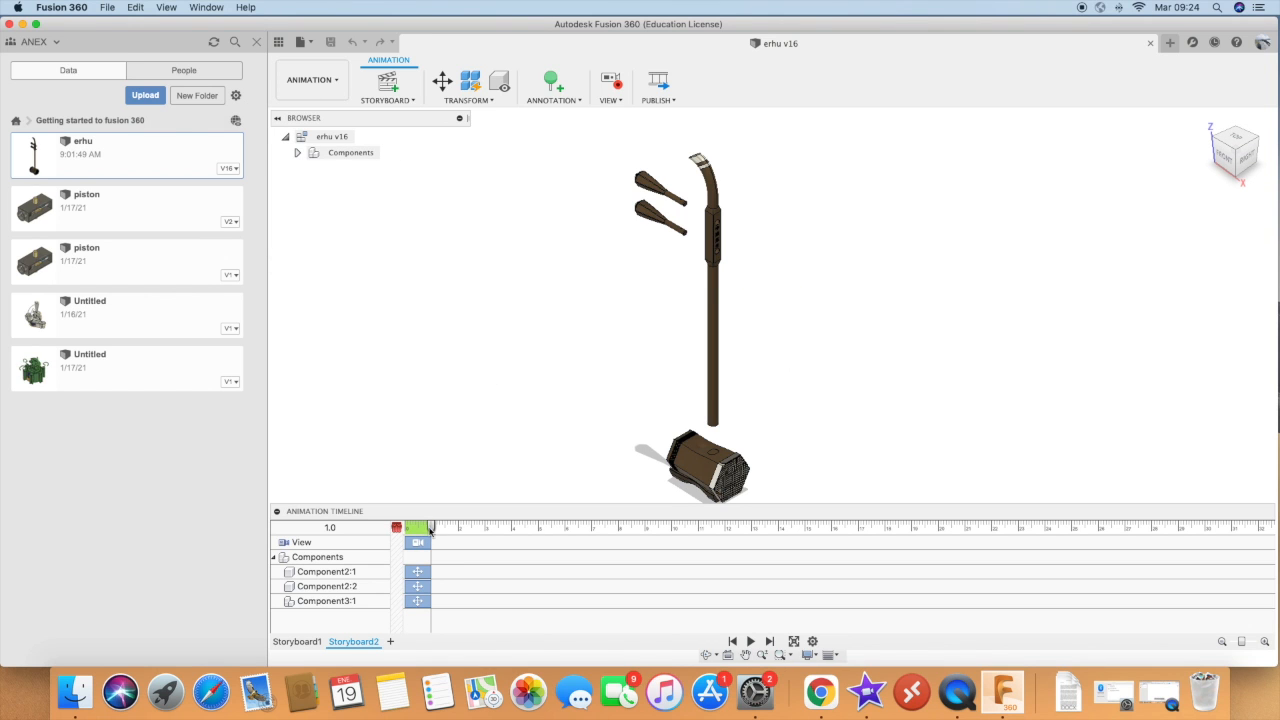
left_click_drag(431, 527, 396, 527)
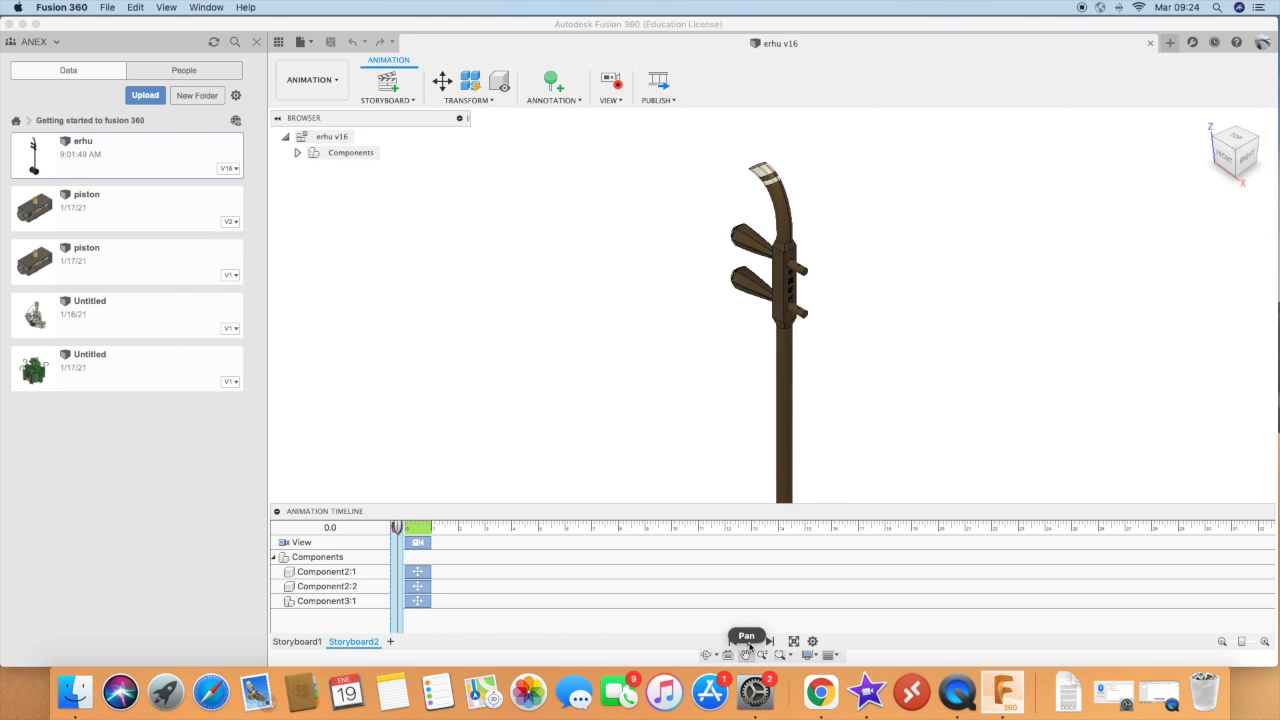
left_click(750, 647)
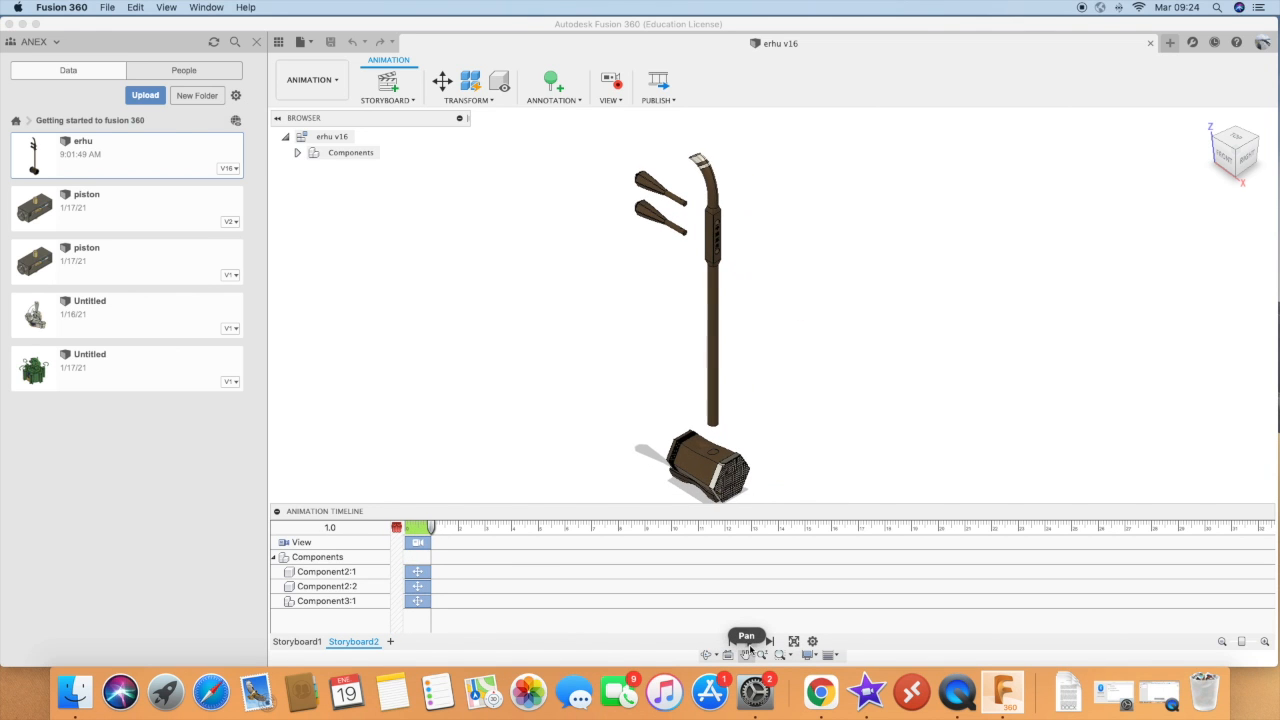
Create a new storyboard of the Clean type
left_click(309, 81)
left_click(451, 177)
left_click(388, 85)
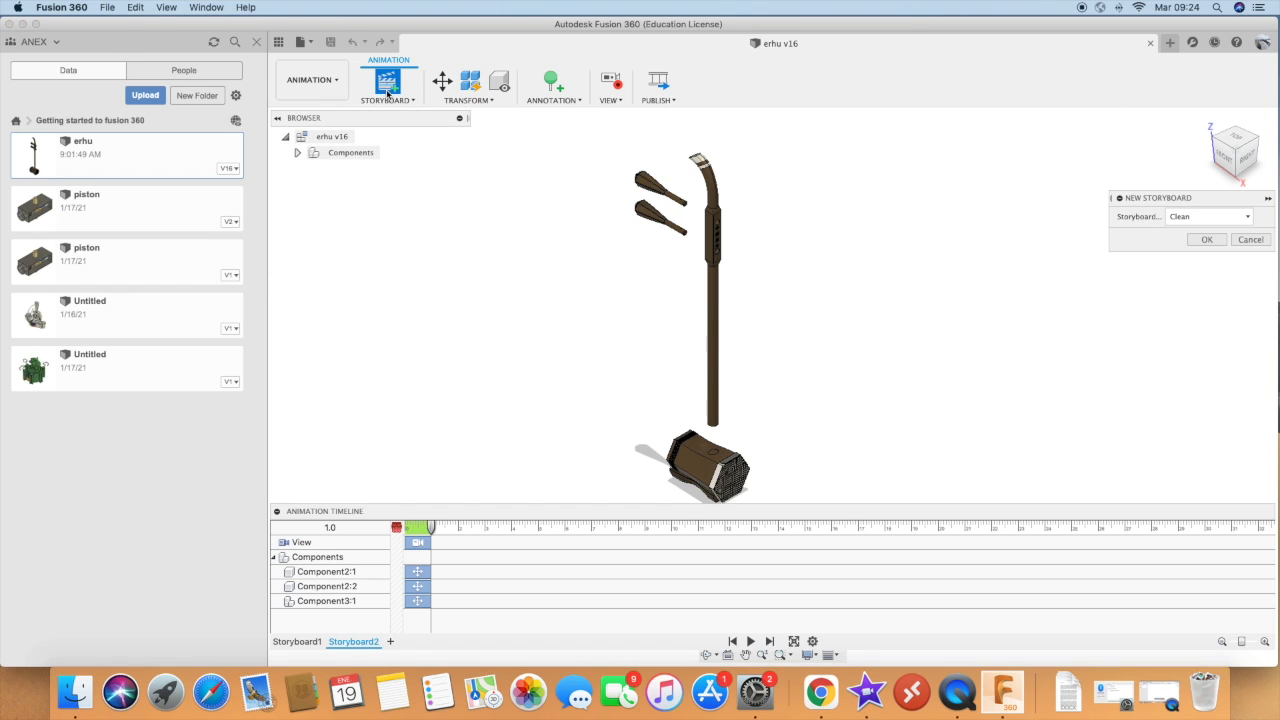
left_click(1210, 216)
left_click(1180, 231)
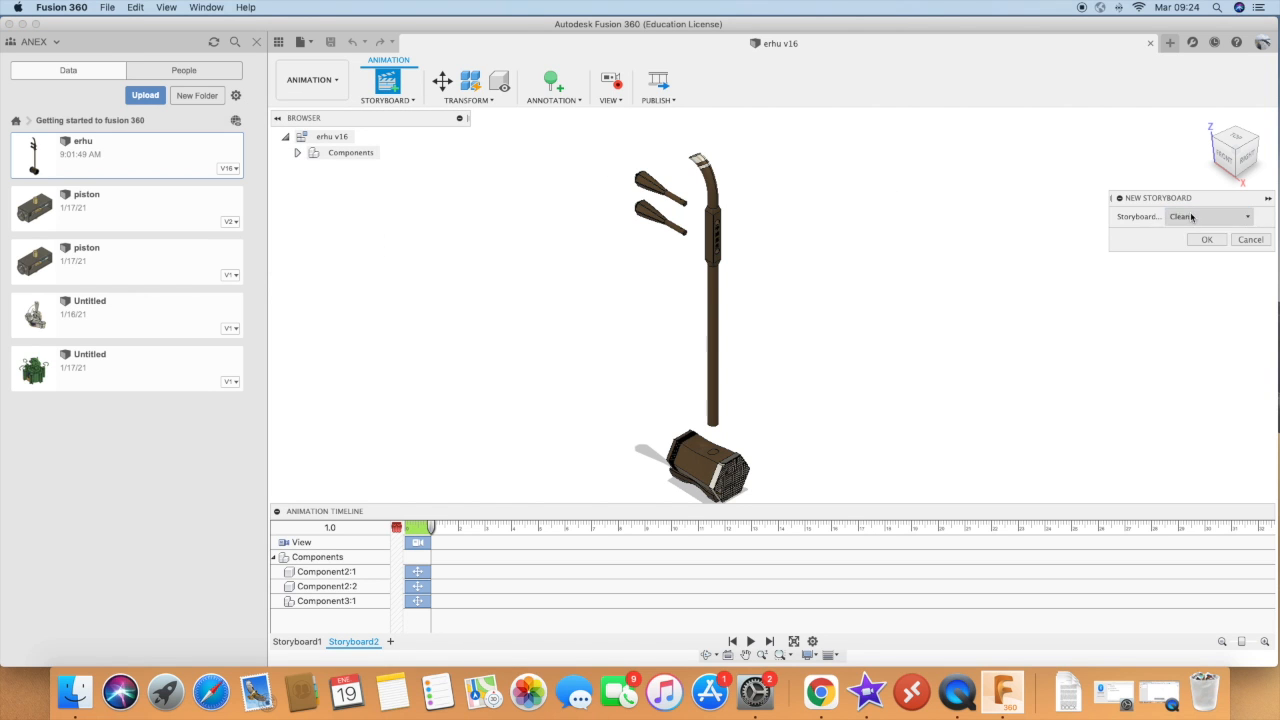
left_click(1206, 240)
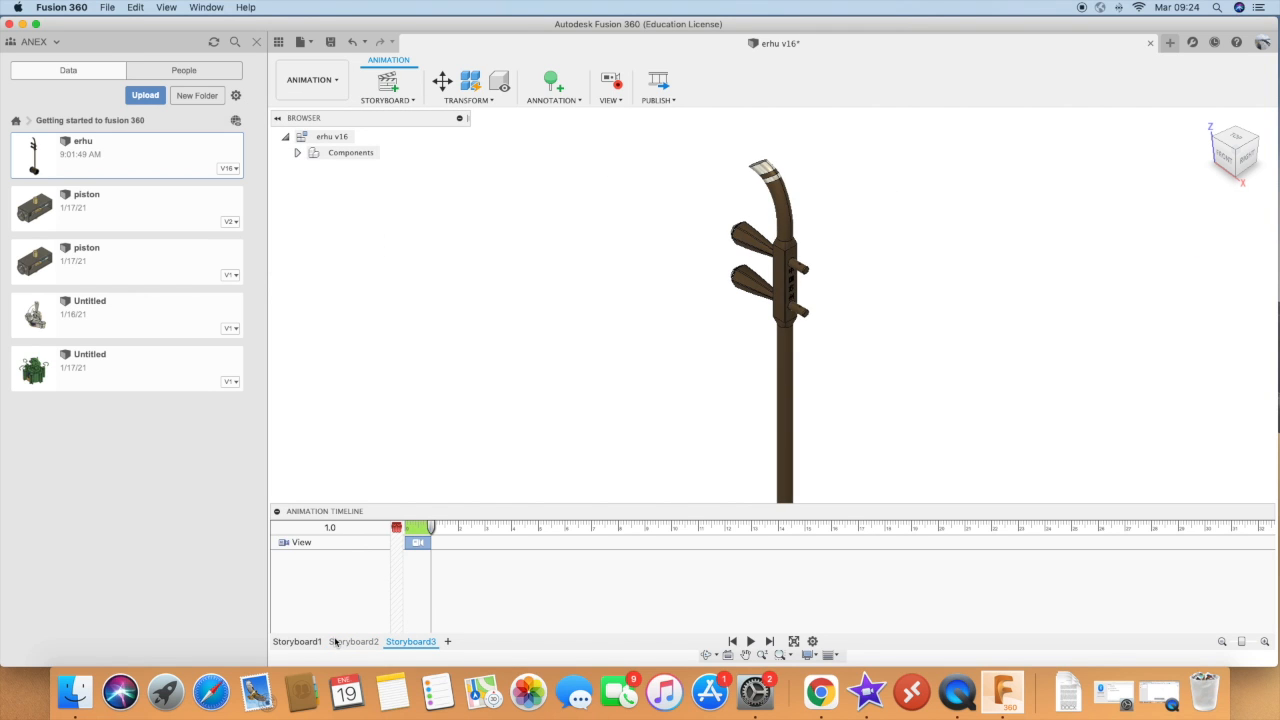
Delete the recorded View action from the new storyboard's timeline
left_click(423, 545)
right_click(422, 547)
left_click(467, 612)
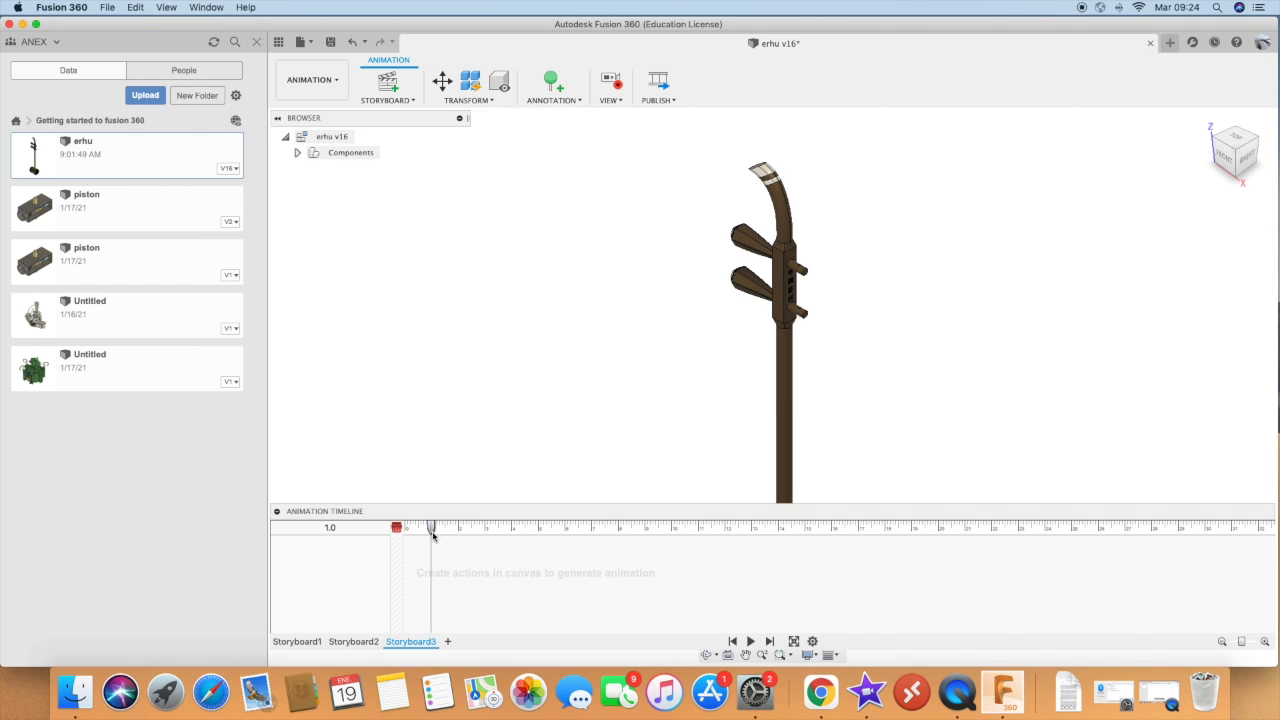
Return the playhead to the storyboard's start and frame the whole erhu as the starting view
left_click(399, 530)
left_click_drag(692, 370, 649, 299)
left_click(745, 655)
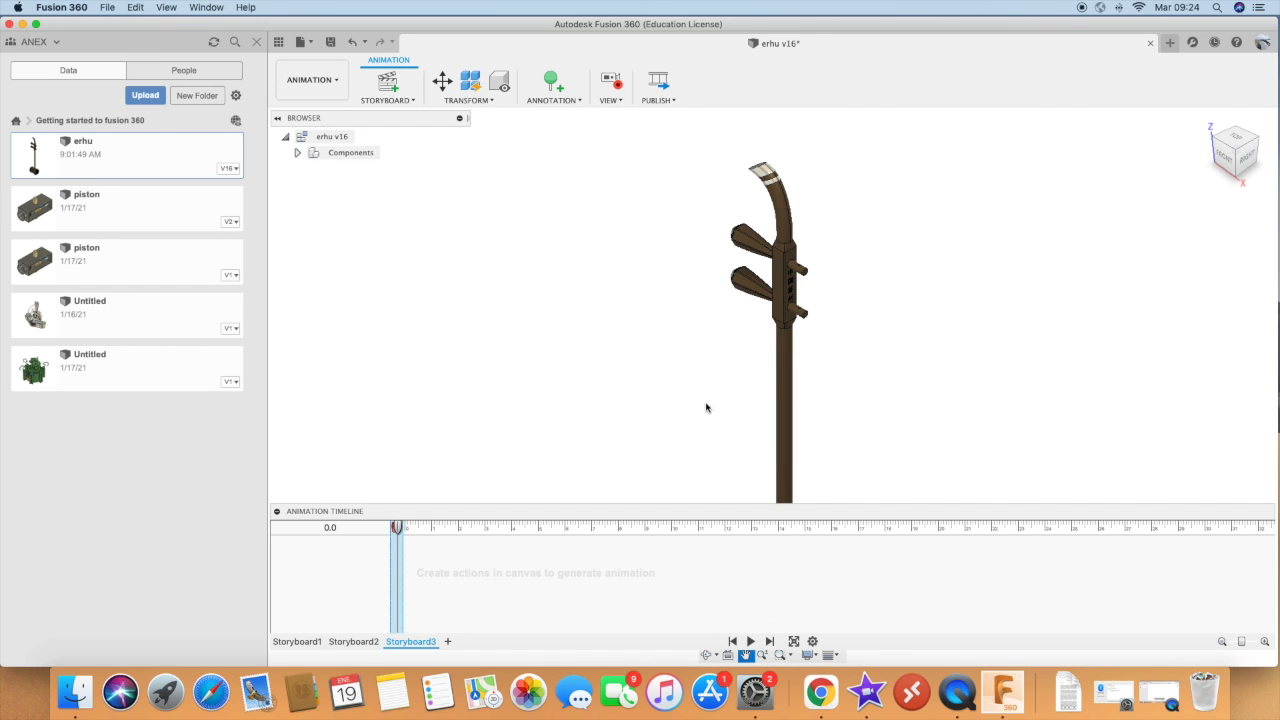
left_click_drag(706, 406, 676, 341)
scroll(676, 341, "down", 6)
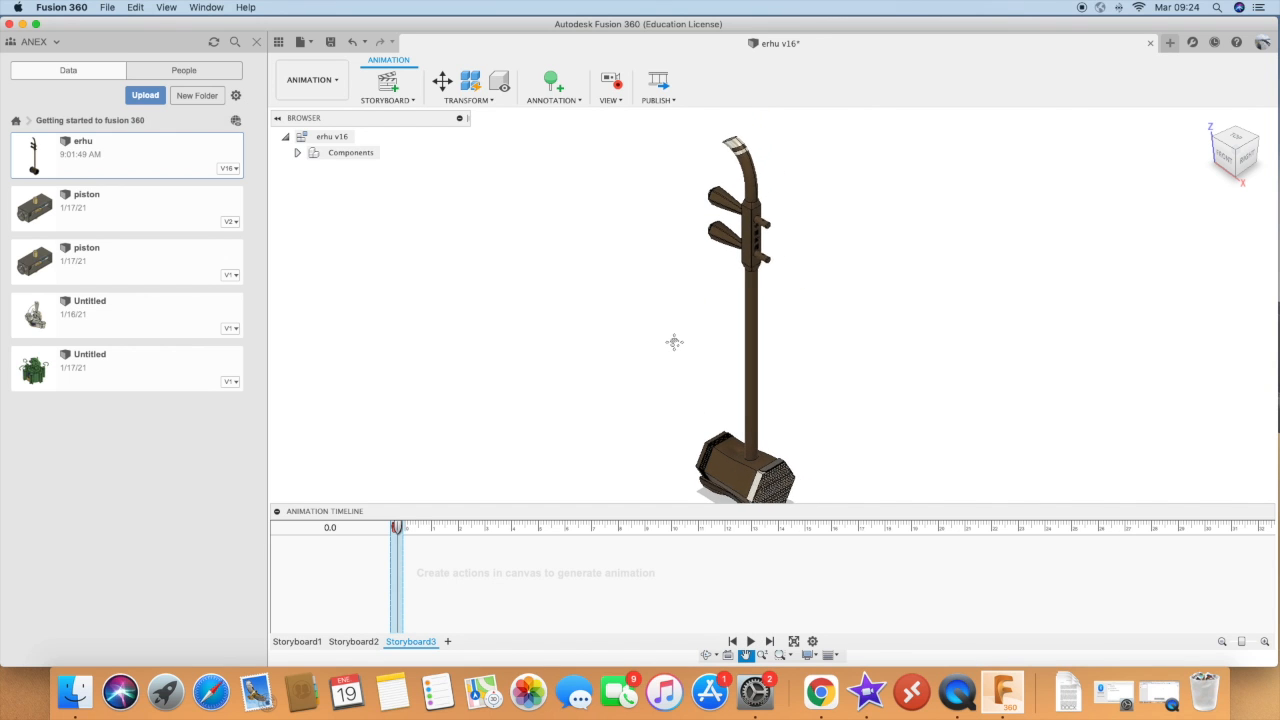
left_click_drag(678, 372, 681, 353)
scroll(668, 377, "up", 1)
key("Escape")
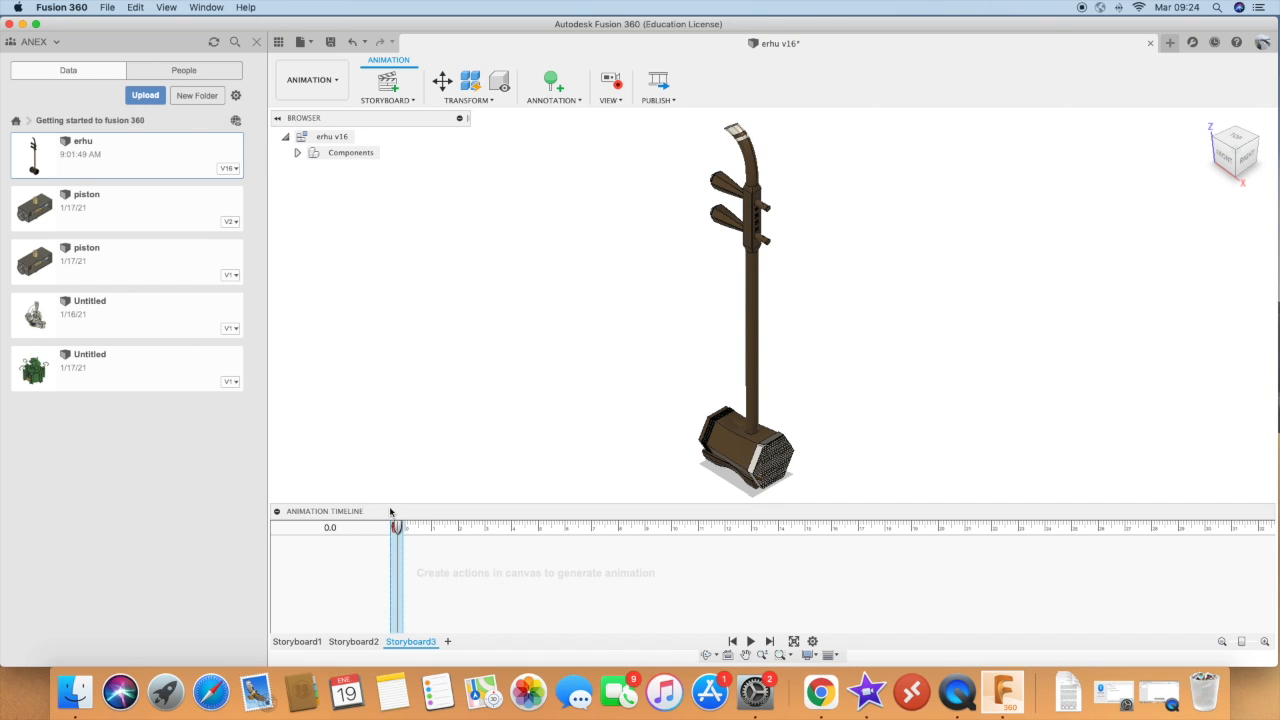
At 2.0 seconds on the timeline, transform the upper tuning peg by -5 mm in X, out of the neck
left_click_drag(399, 530, 458, 528)
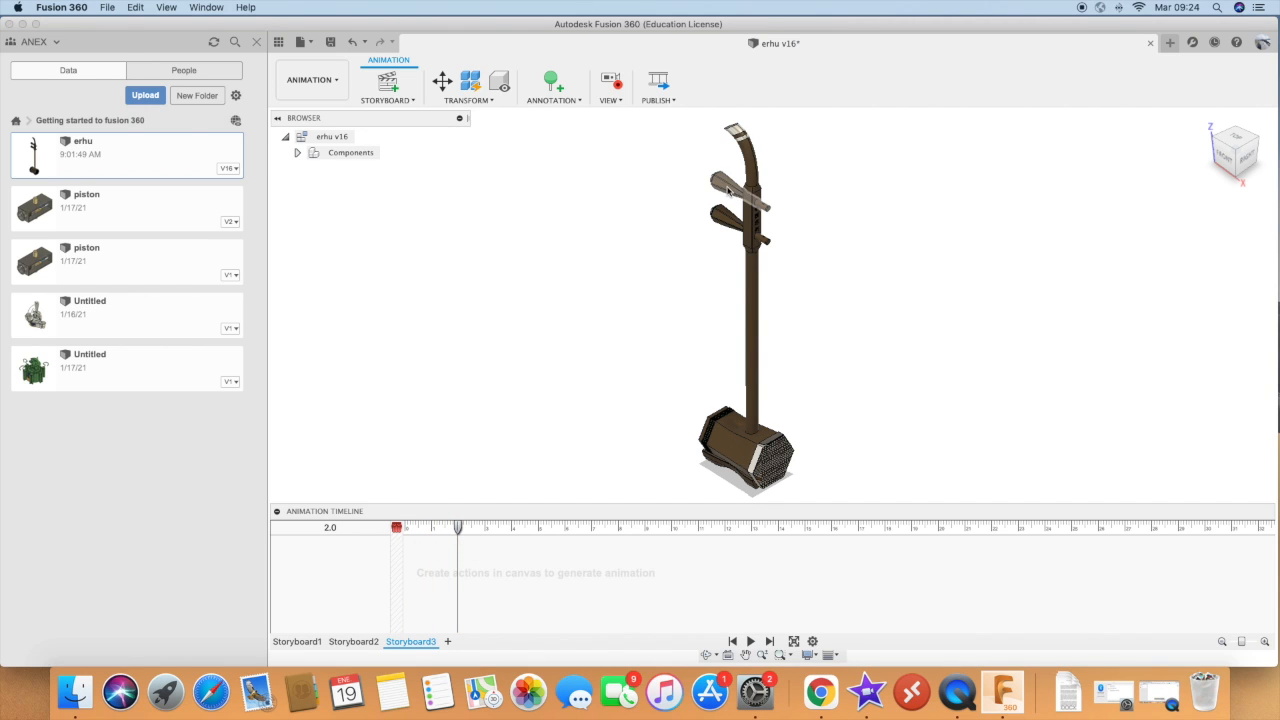
left_click(727, 194)
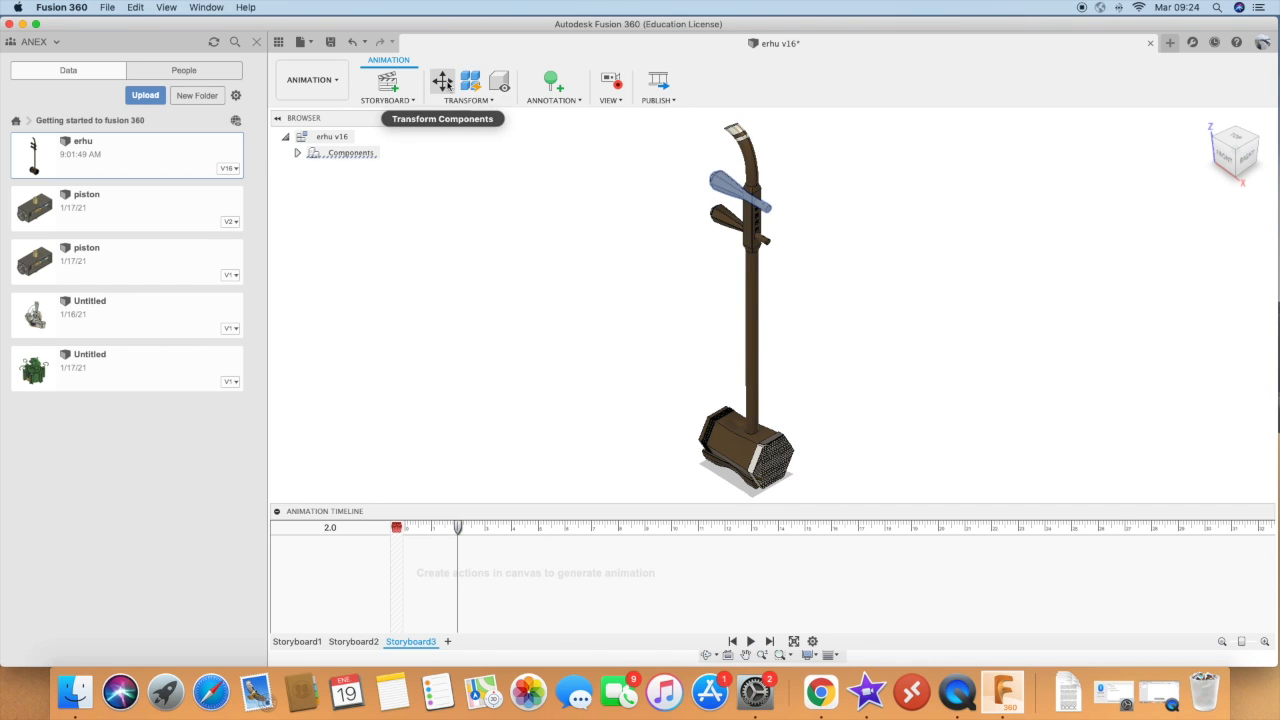
left_click(442, 80)
left_click_drag(740, 197, 682, 187)
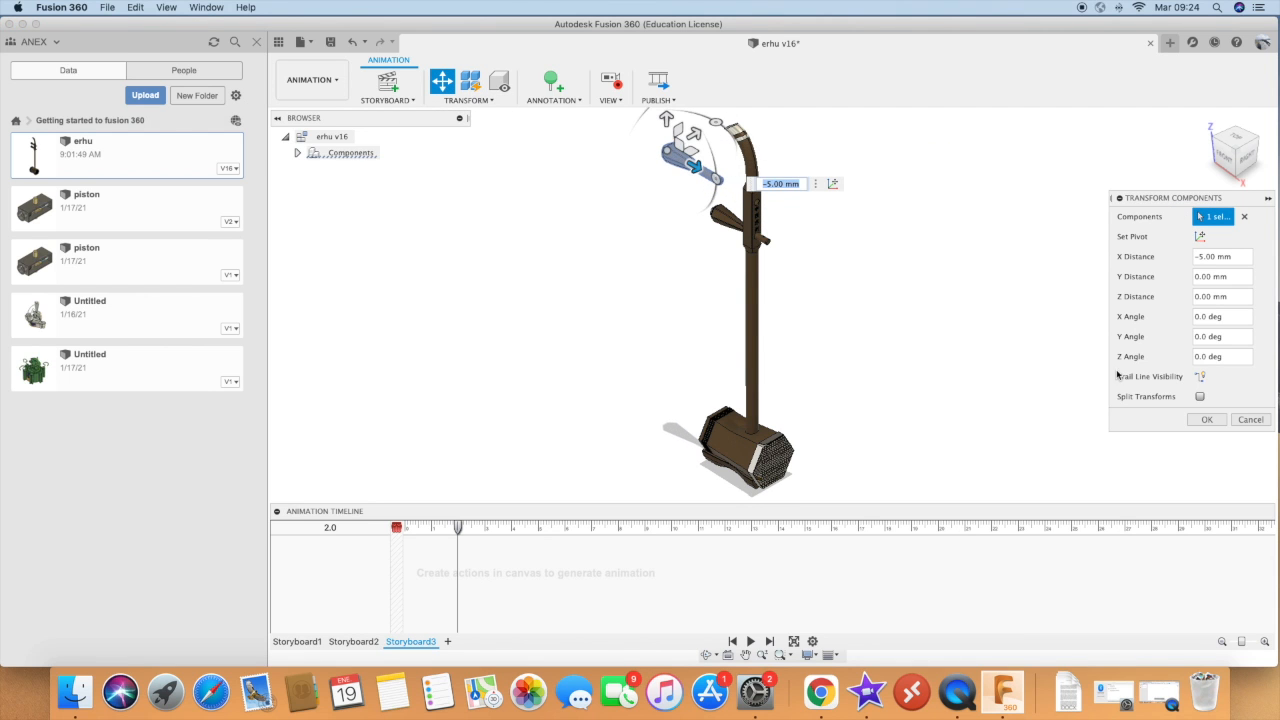
left_click(1207, 419)
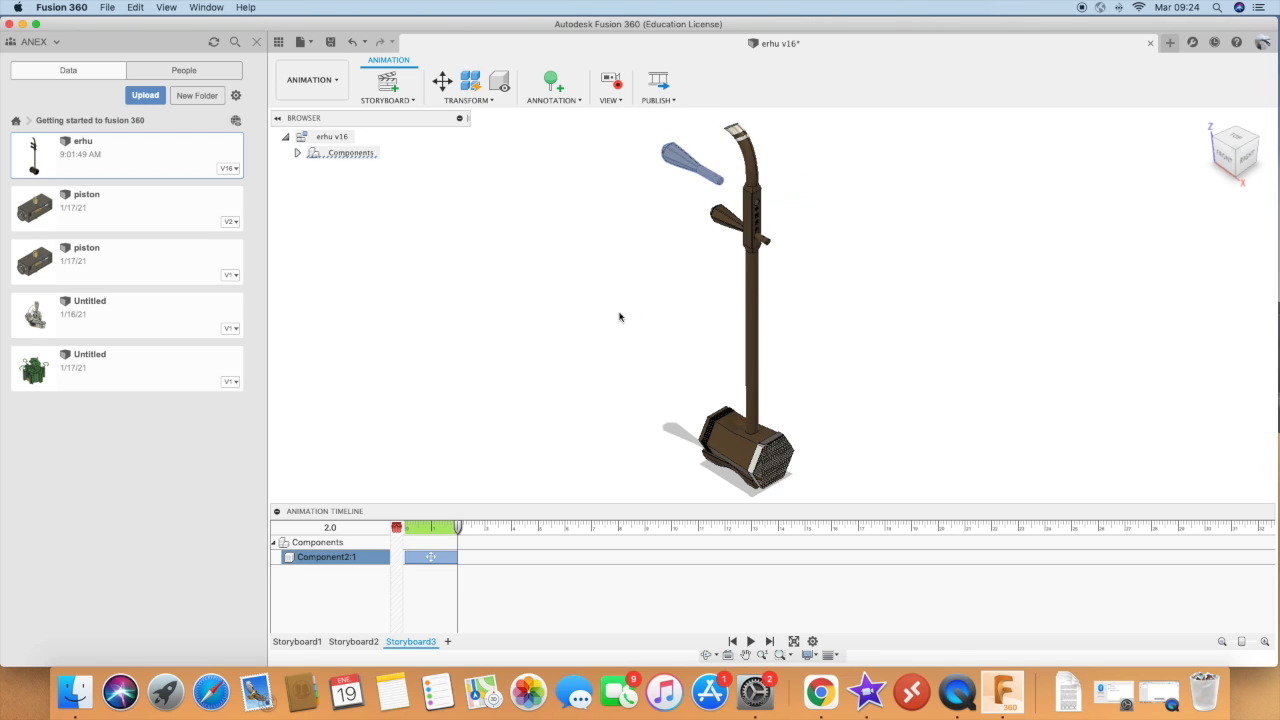
Transform the lower tuning peg by -5 mm in X at the same playhead time
left_click(719, 219)
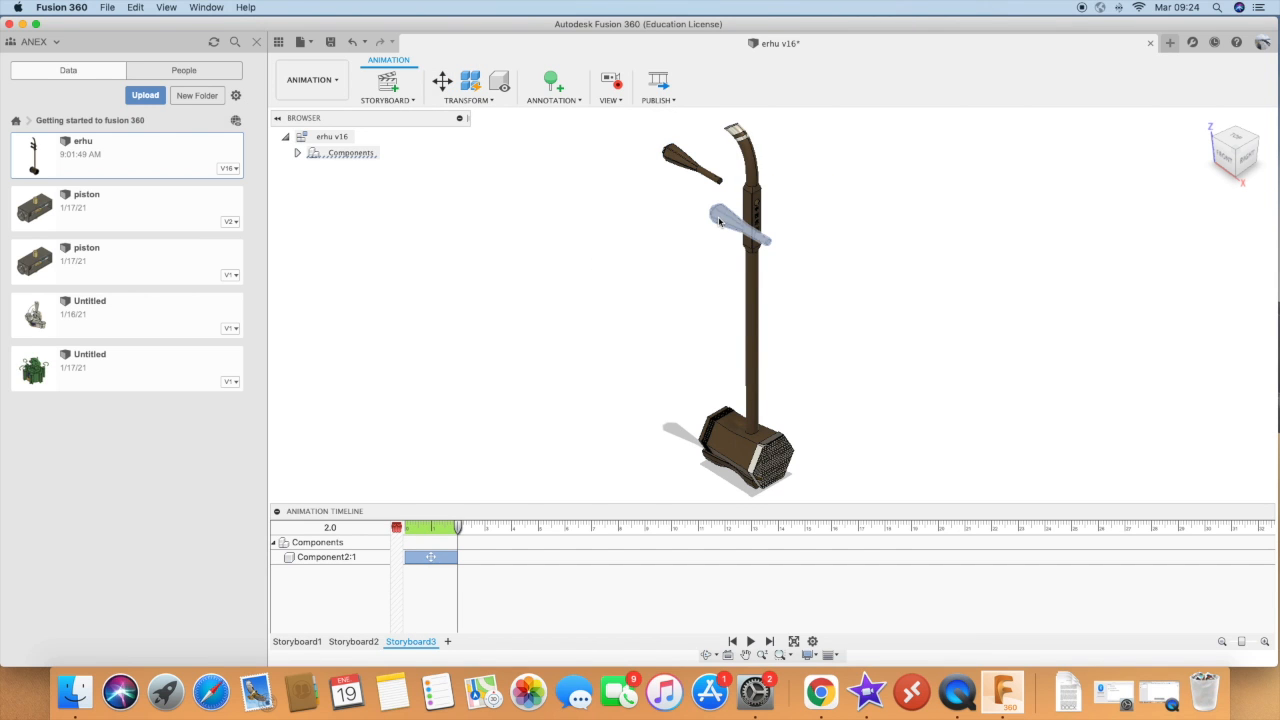
left_click(443, 82)
left_click_drag(742, 230, 695, 201)
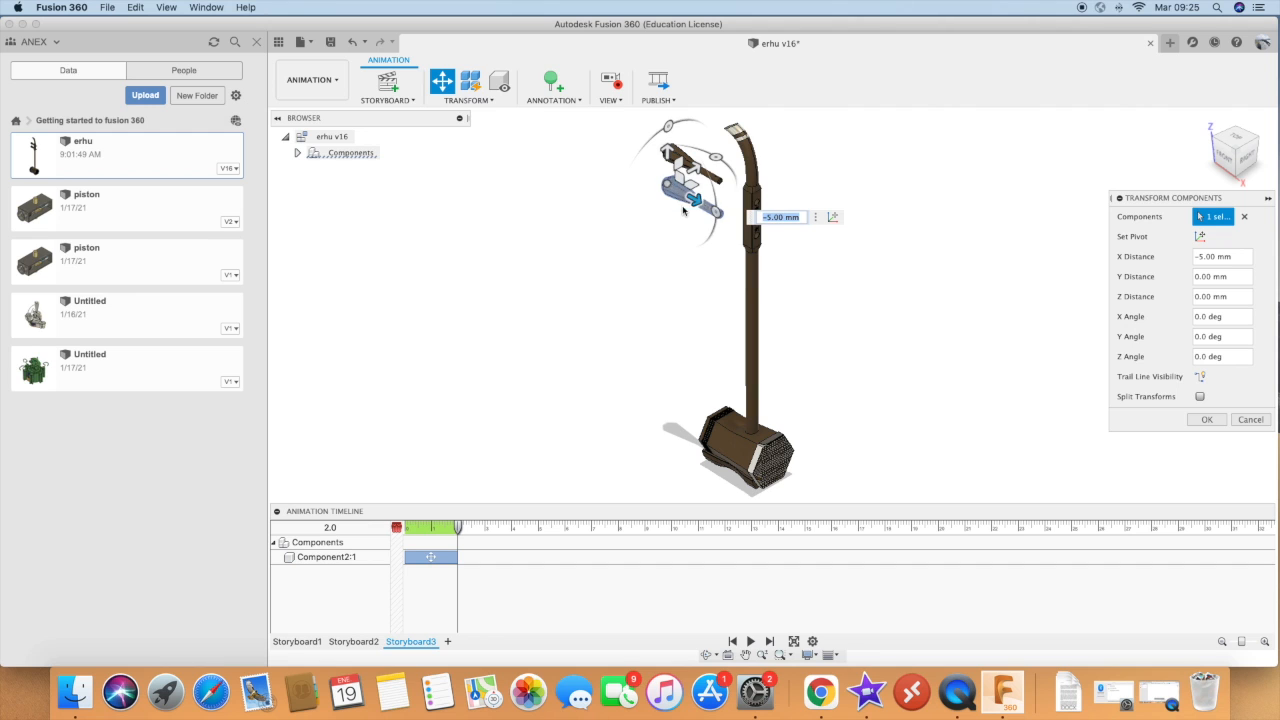
left_click(1200, 419)
Transform the sound box downward along Z so that it separates from the neck's lower end
left_click(729, 453)
left_click(442, 80)
left_click_drag(746, 424, 745, 455)
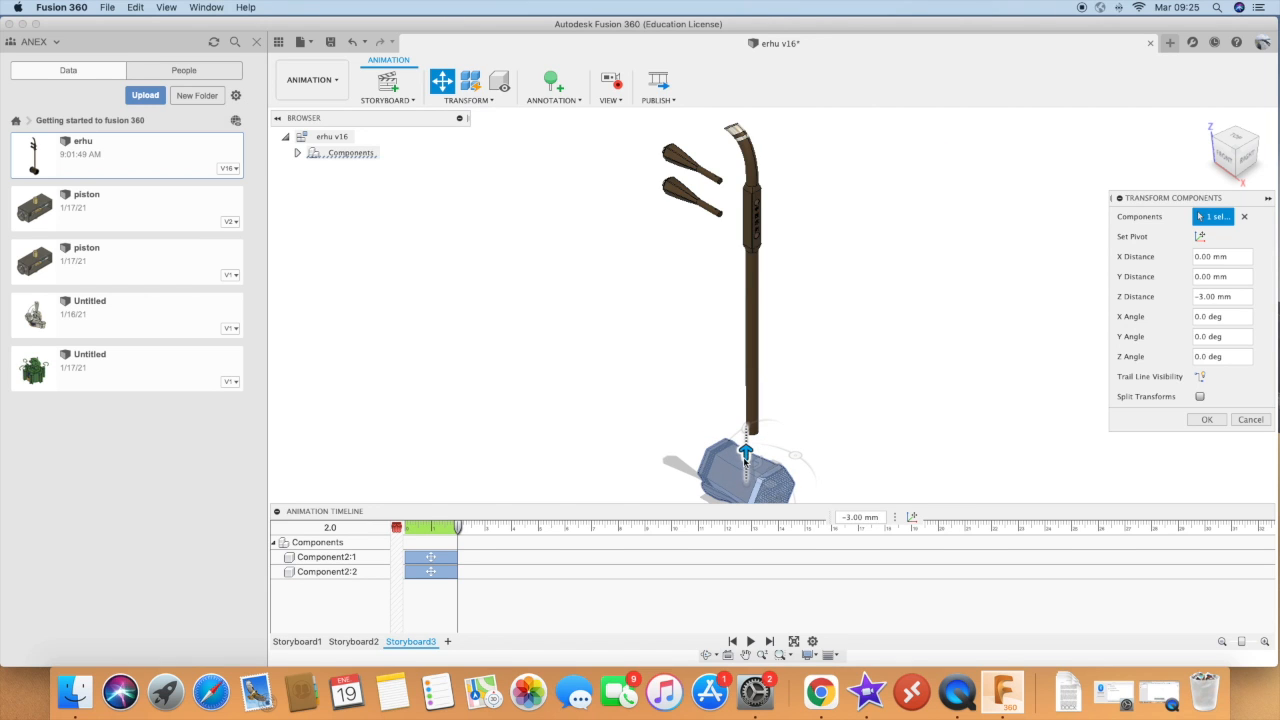
left_click(1207, 419)
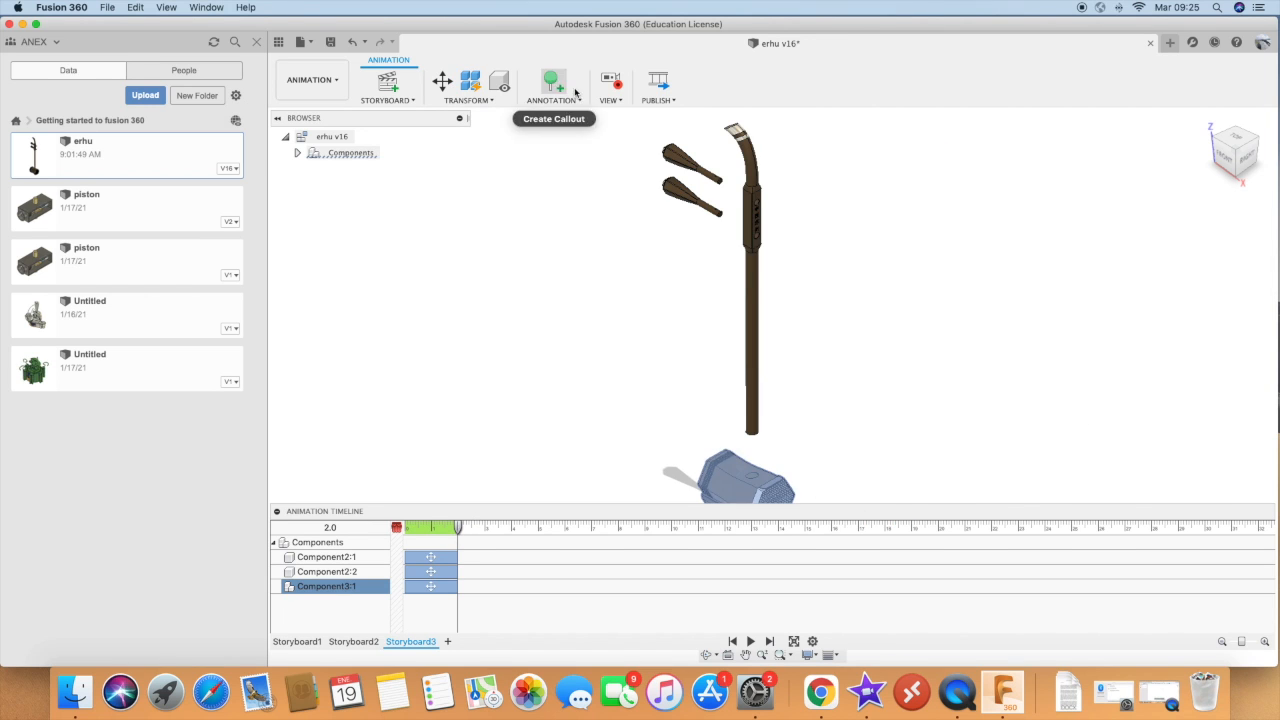
Turn off view recording and fit the whole exploded erhu in the view
left_click(610, 83)
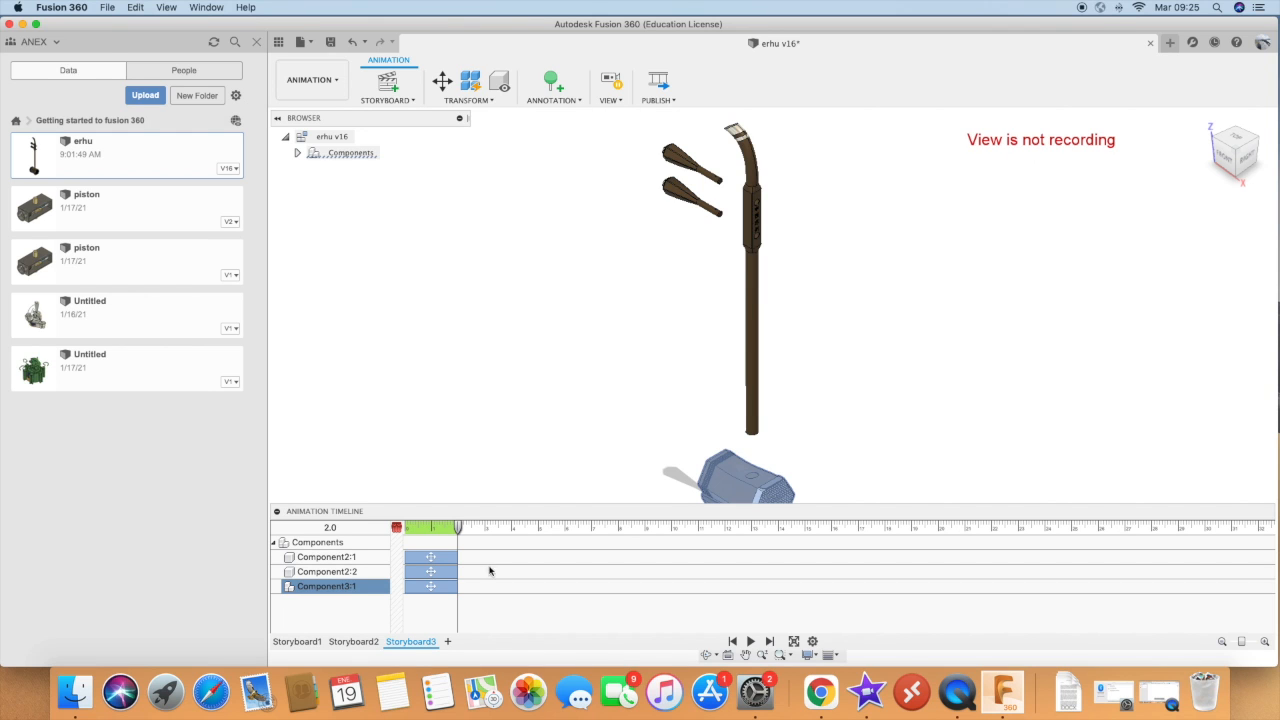
left_click(745, 655)
left_click_drag(792, 470, 790, 428)
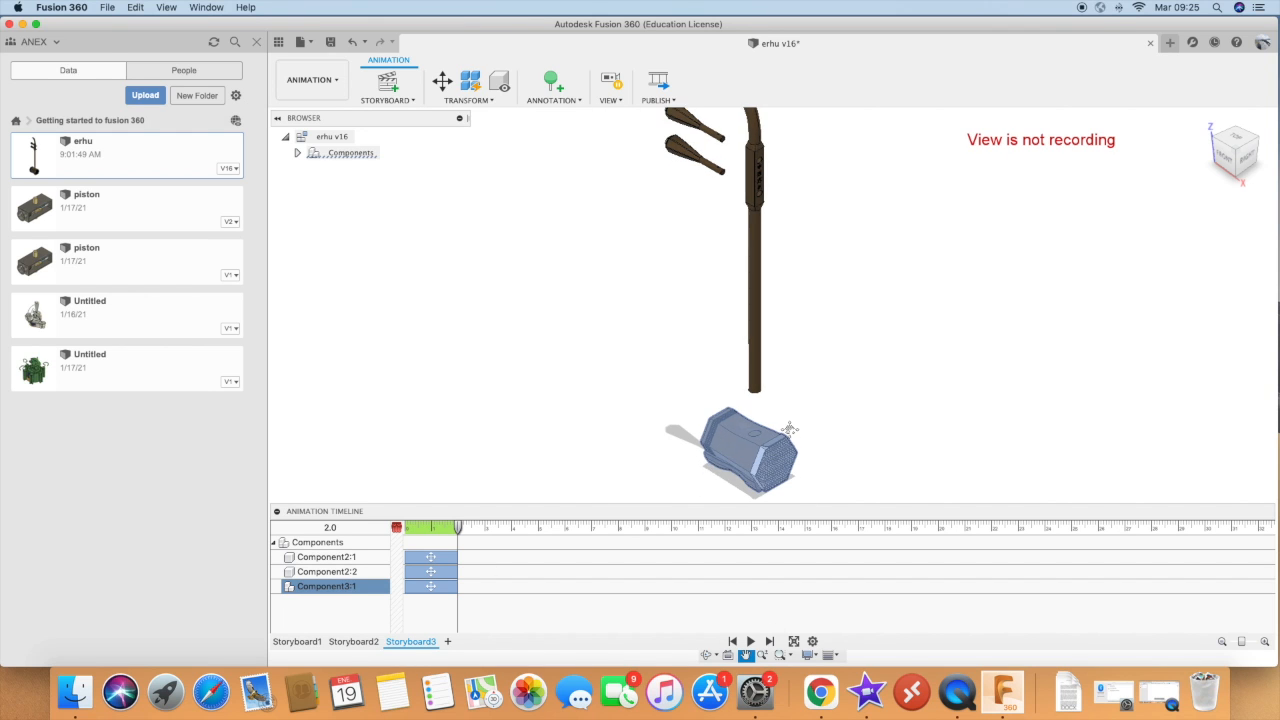
key("F6")
Play Storyboard3 from the start and save the design with the version description User Saved
left_click_drag(460, 531, 417, 540)
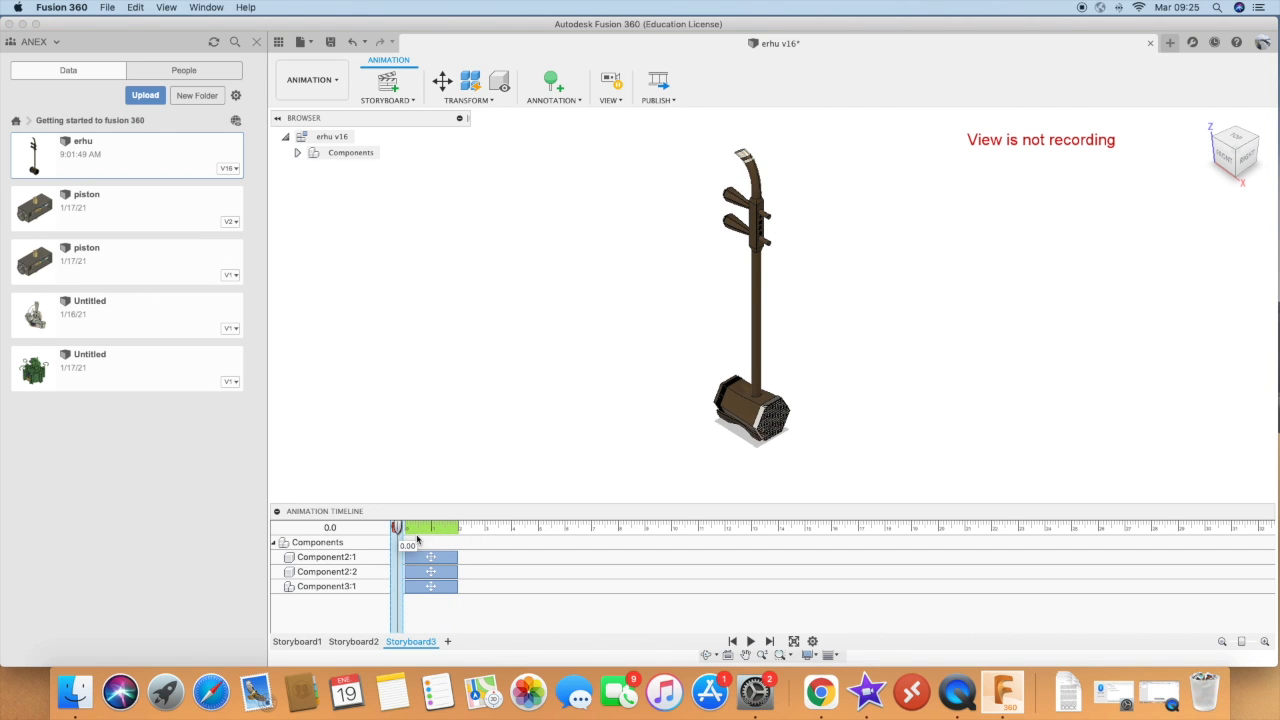
left_click(750, 641)
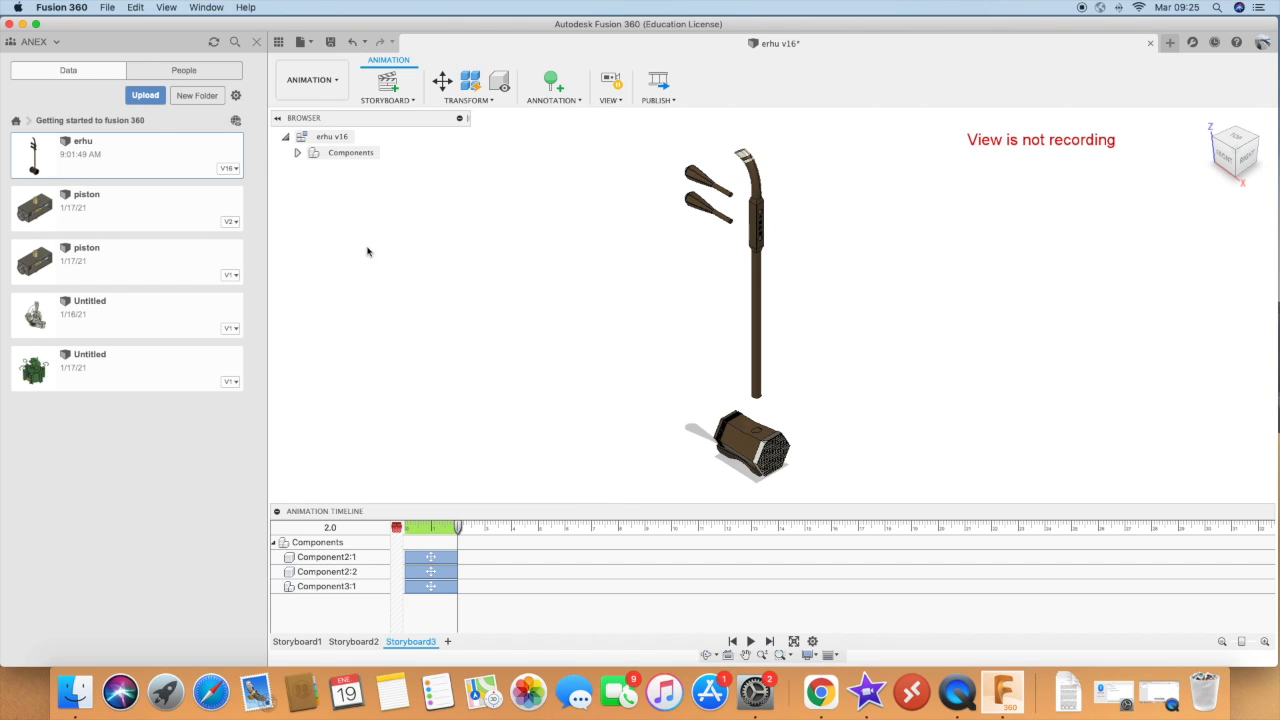
left_click(330, 42)
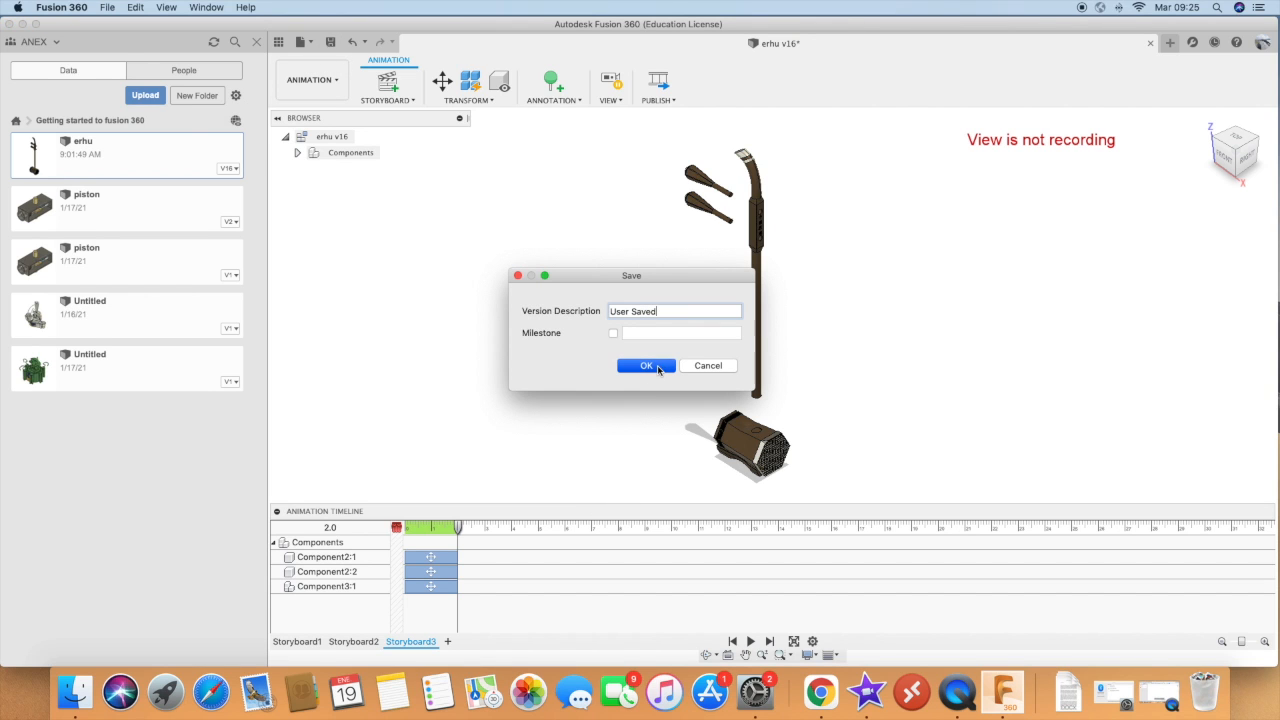
key("Return")
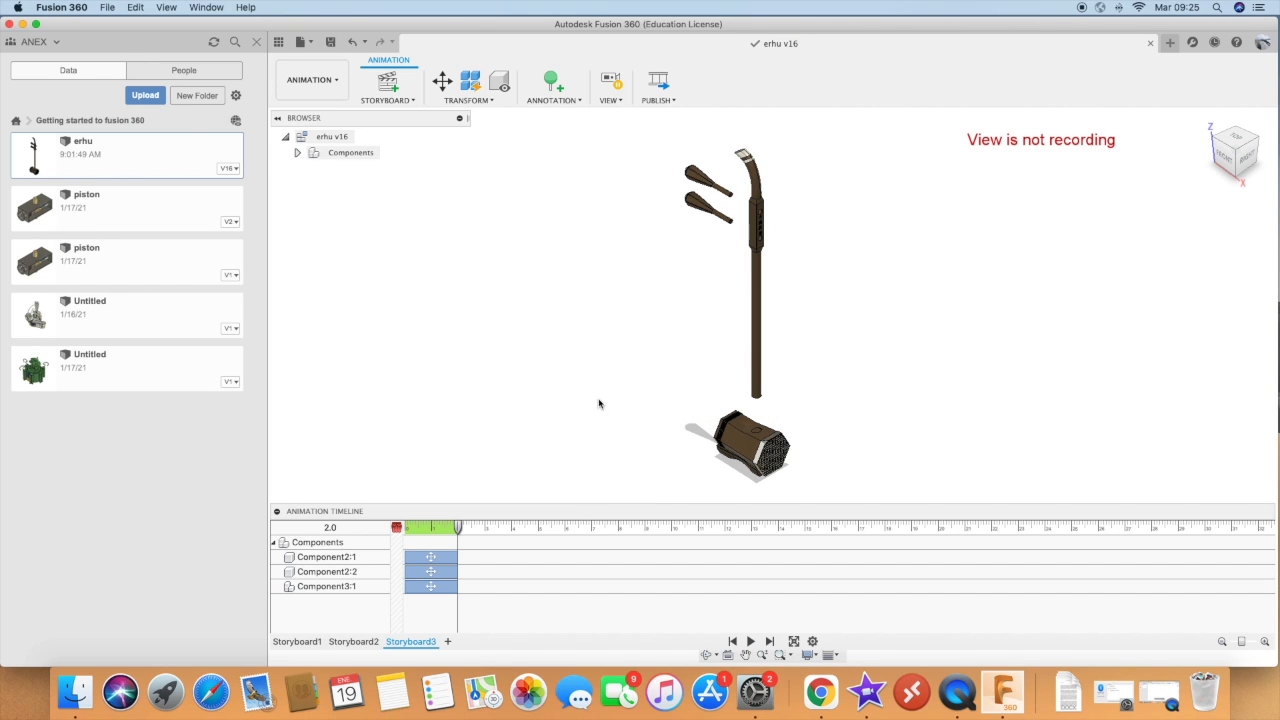
Create a new drawing from the Storyboard3 animation from scratch, using the ISO standard, mm units and an A4 (297mm x 210mm) sheet
left_click(333, 94)
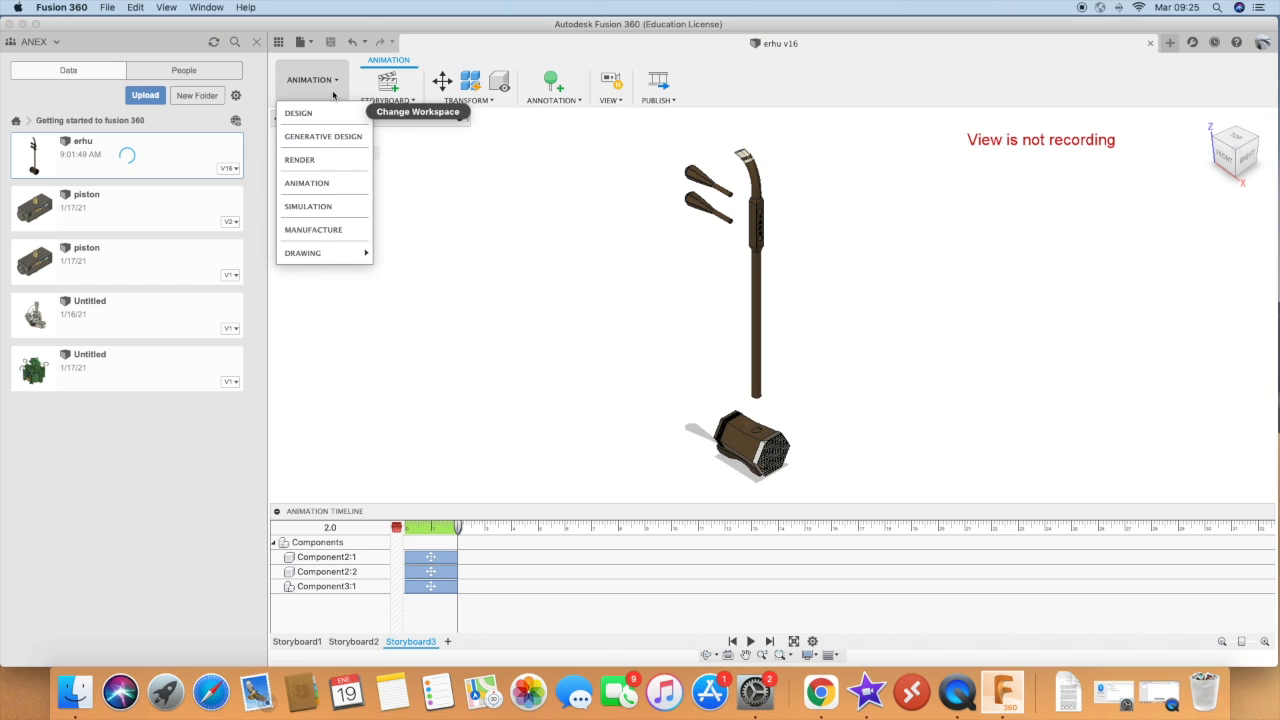
mouse_move(337, 254)
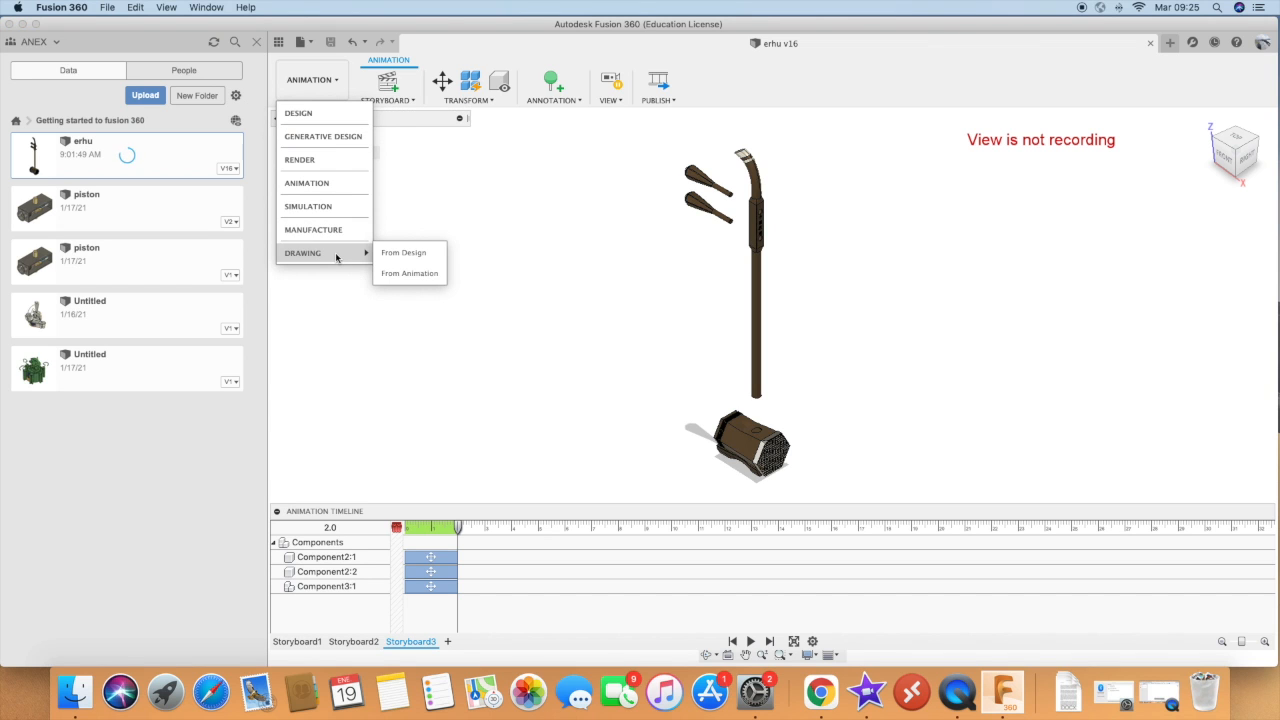
left_click(409, 274)
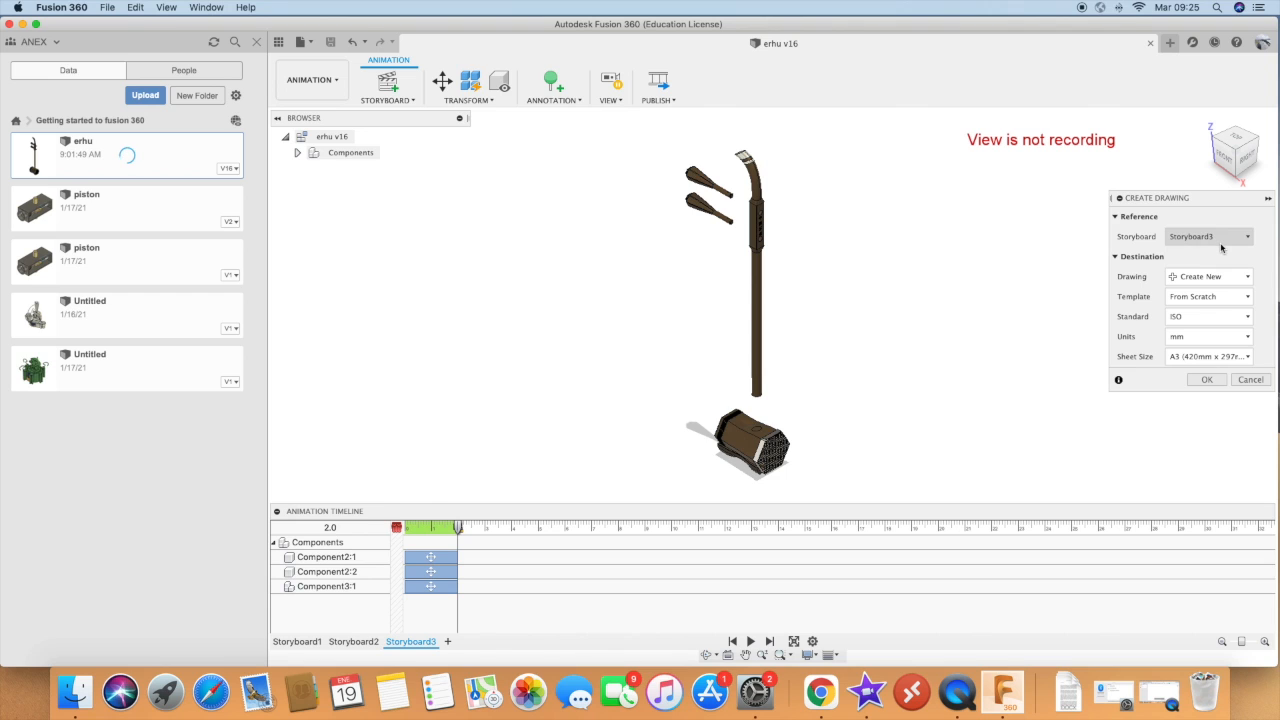
left_click(1175, 319)
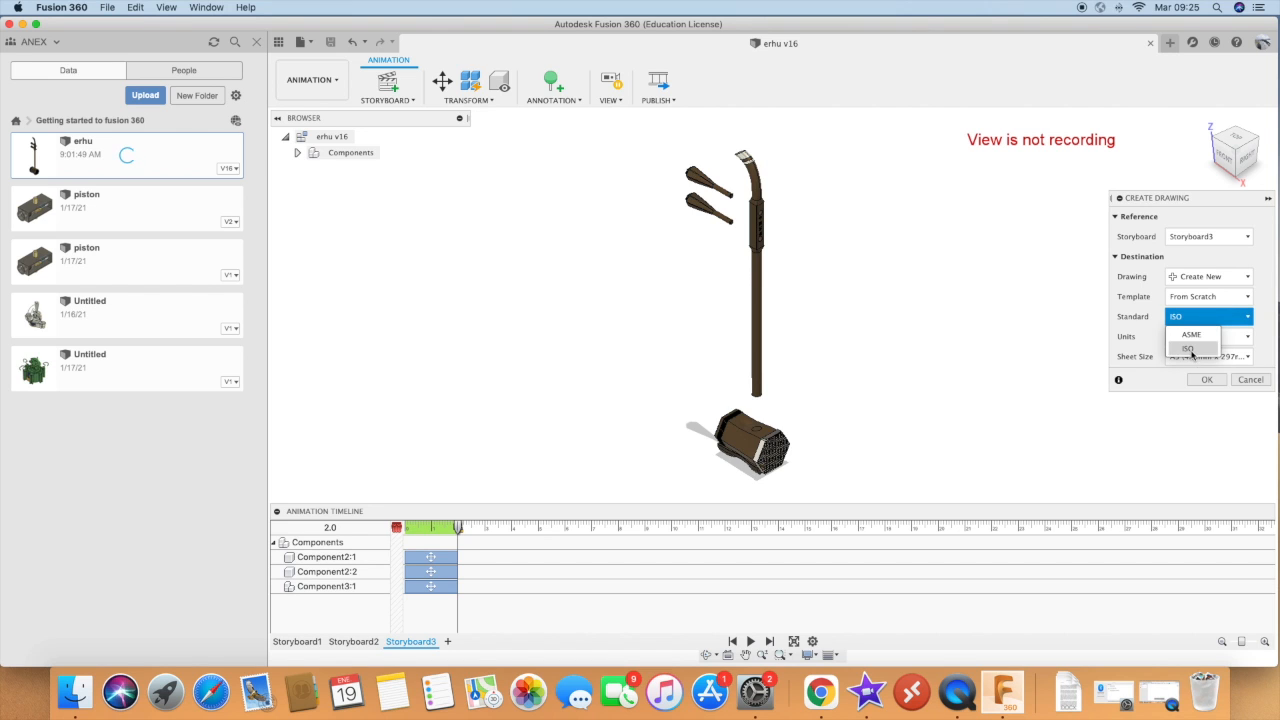
left_click(1189, 349)
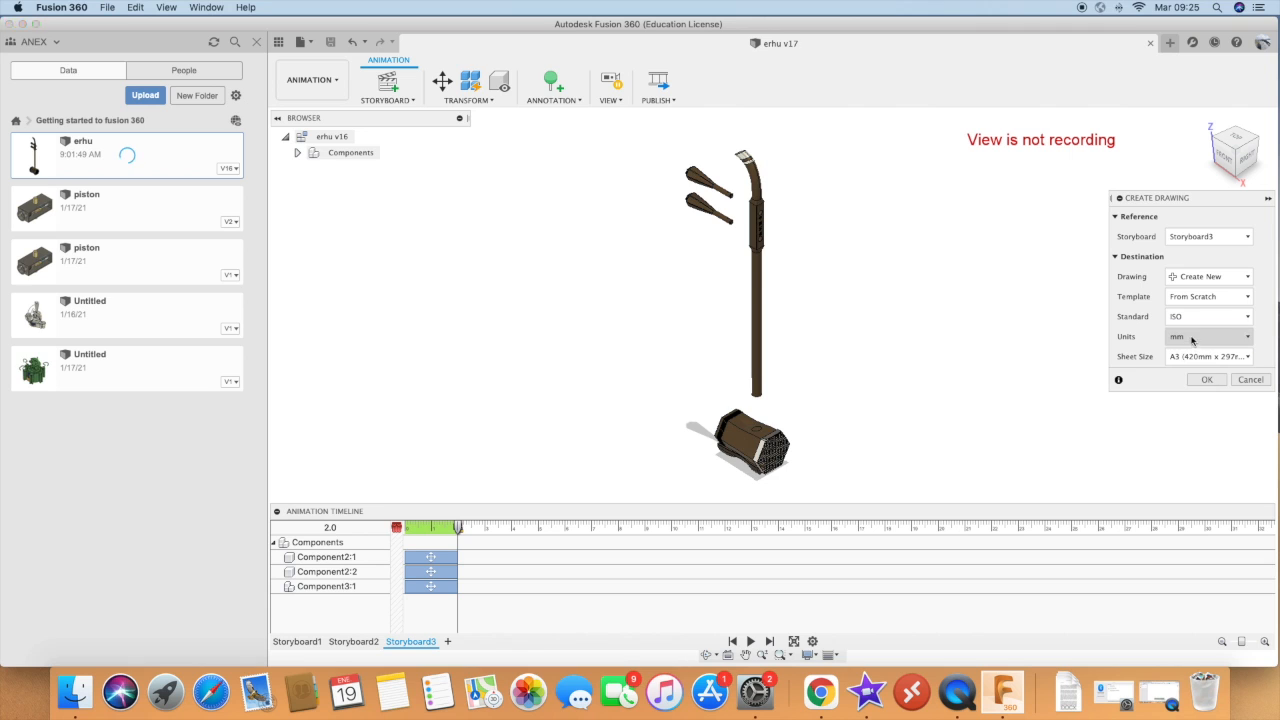
left_click(1192, 343)
left_click(1193, 347)
left_click(1191, 358)
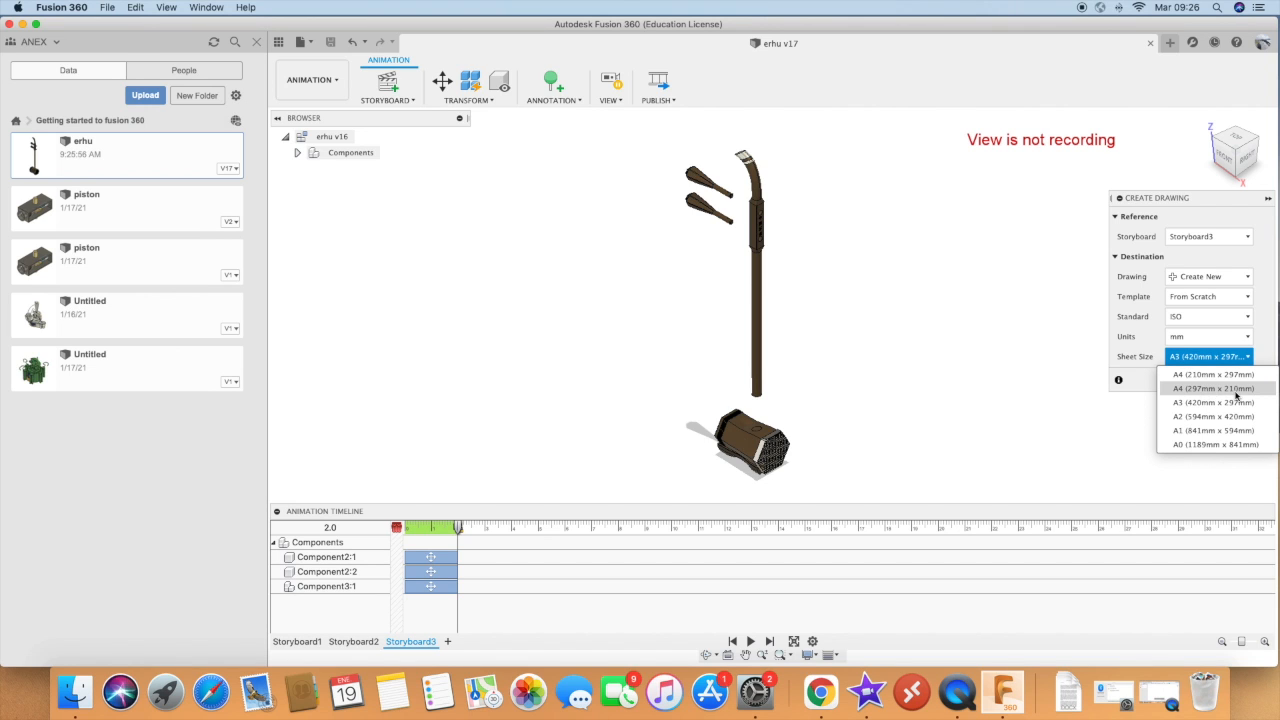
left_click(1196, 389)
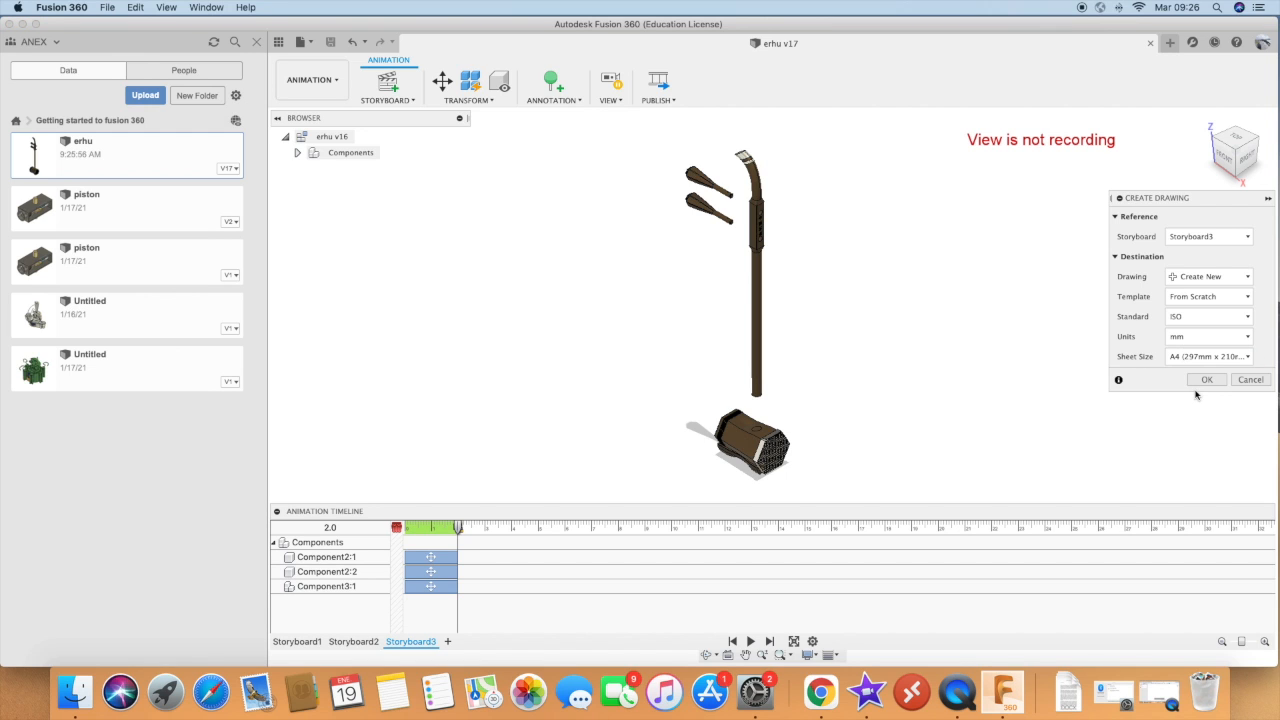
left_click(1211, 383)
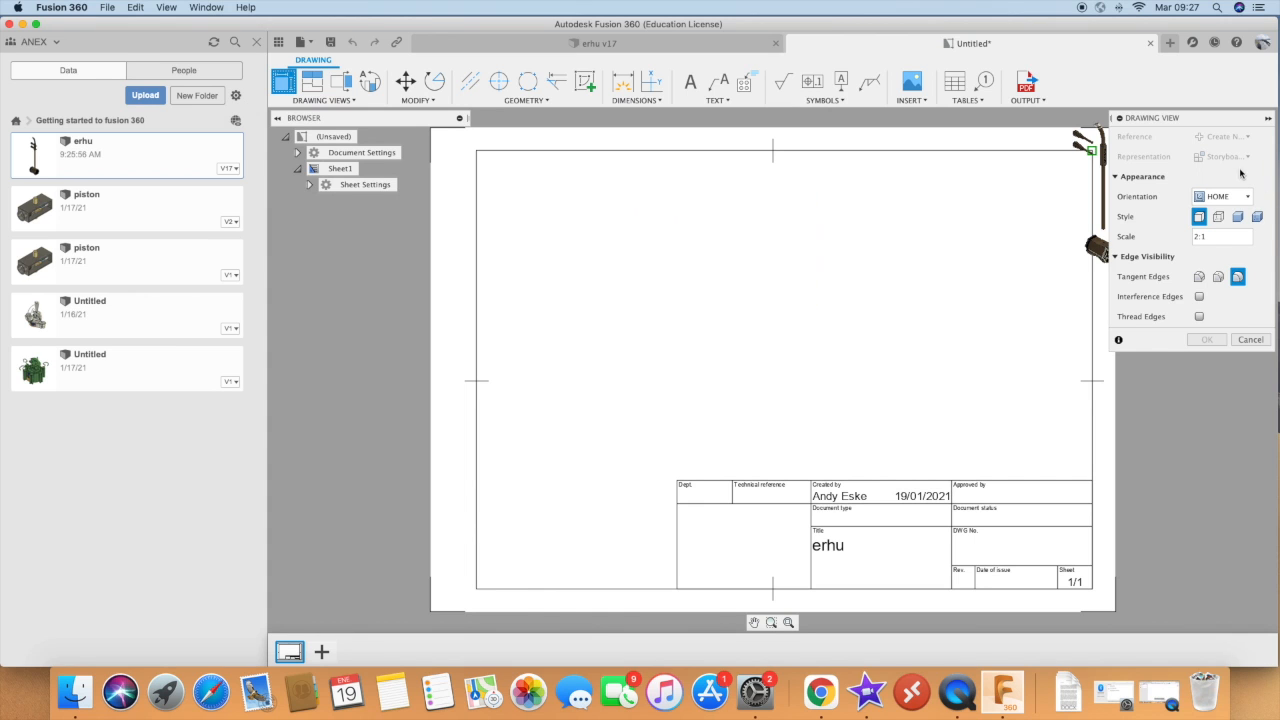
left_click(527, 237)
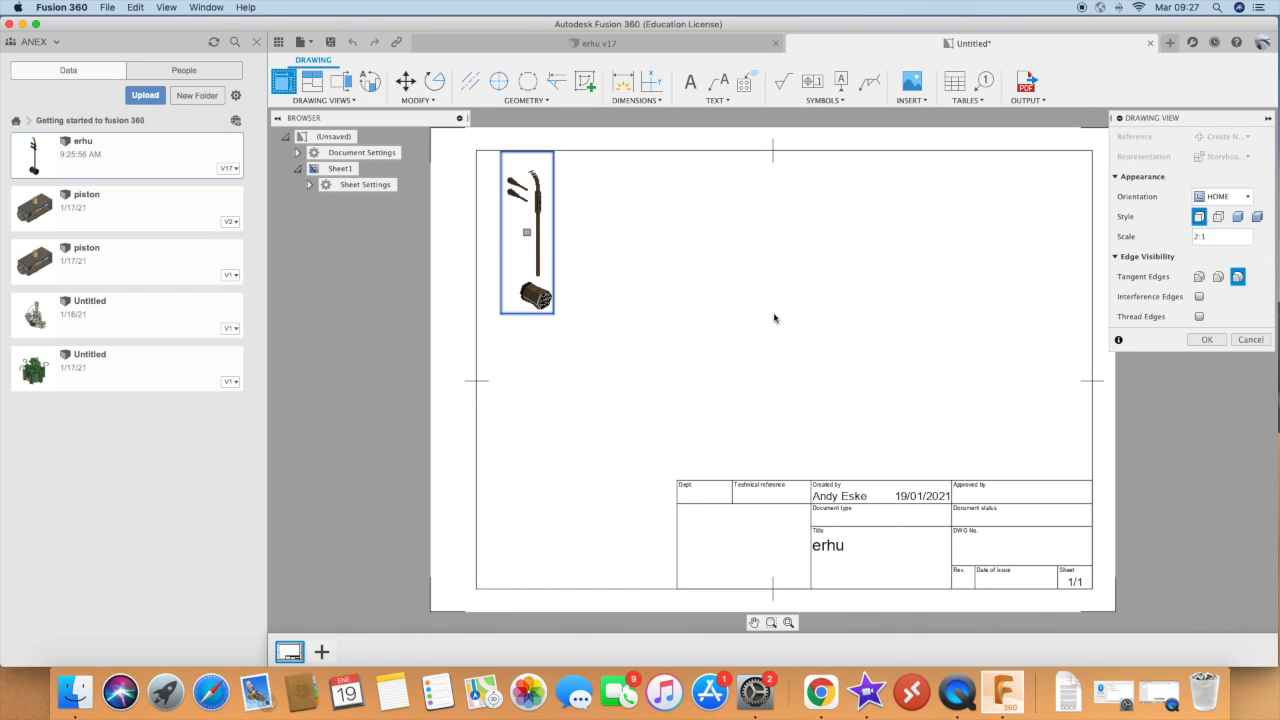
left_click(1261, 238)
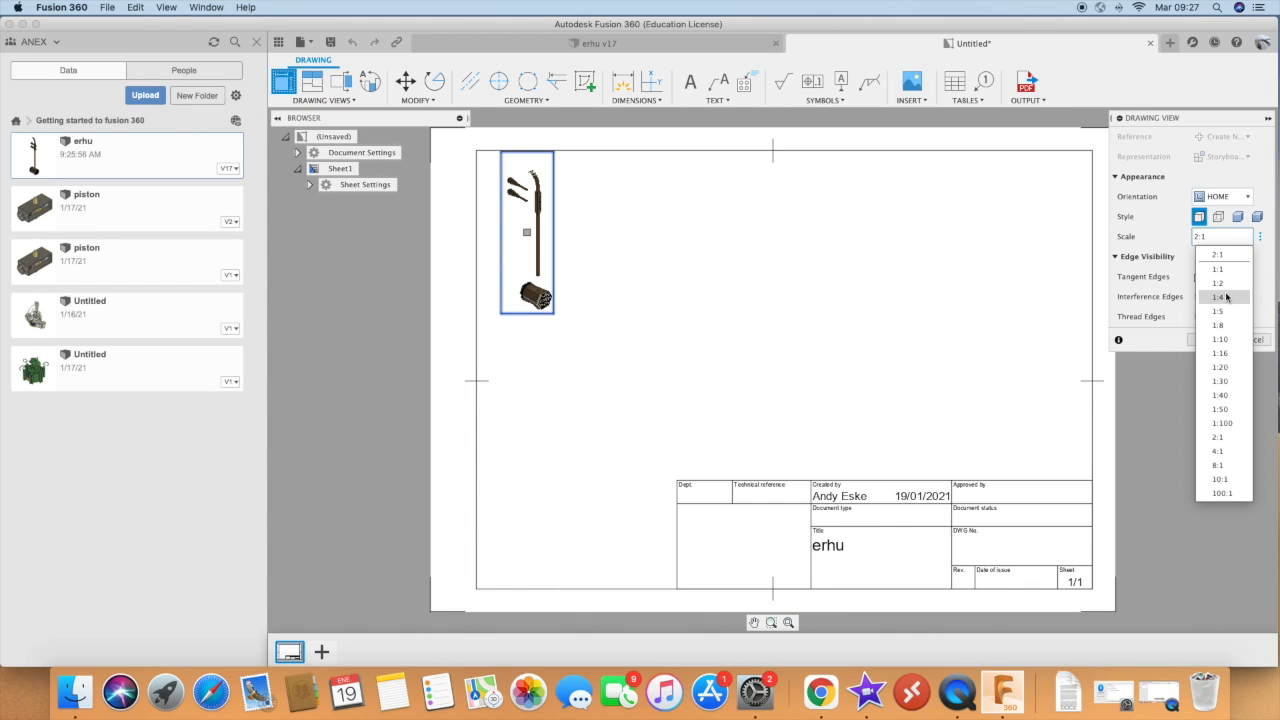
left_click(1222, 269)
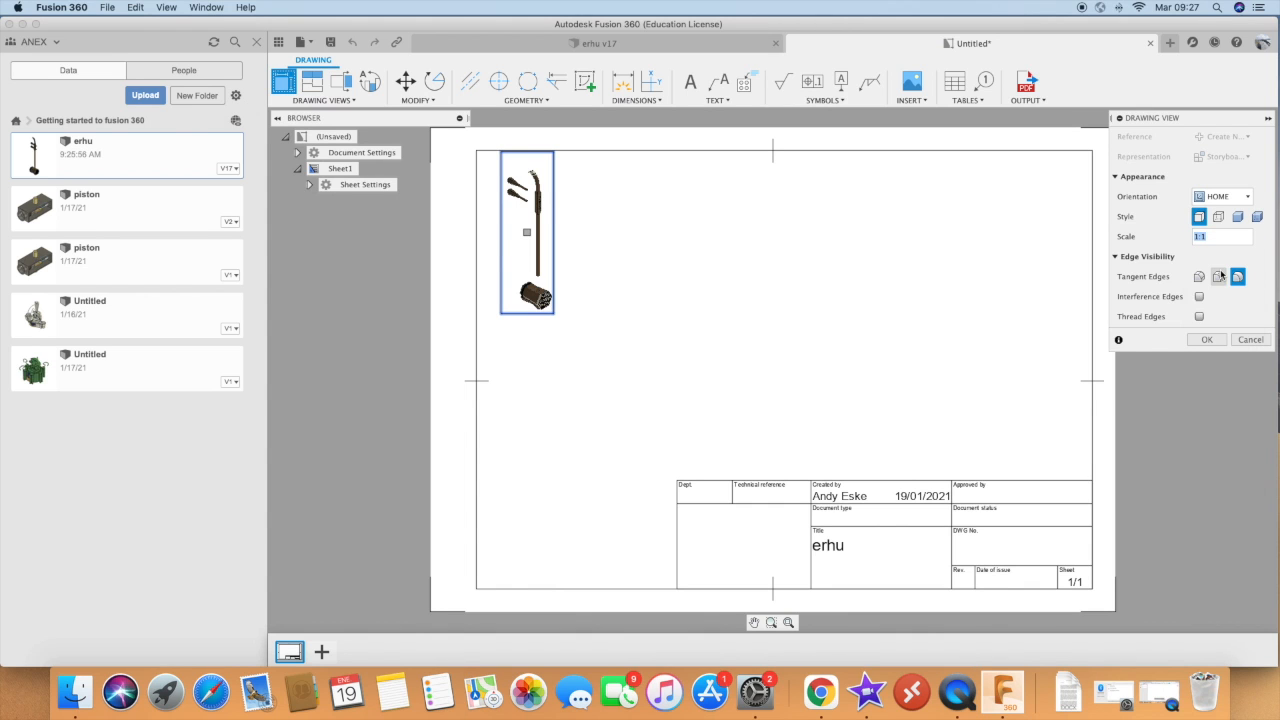
left_click(1261, 239)
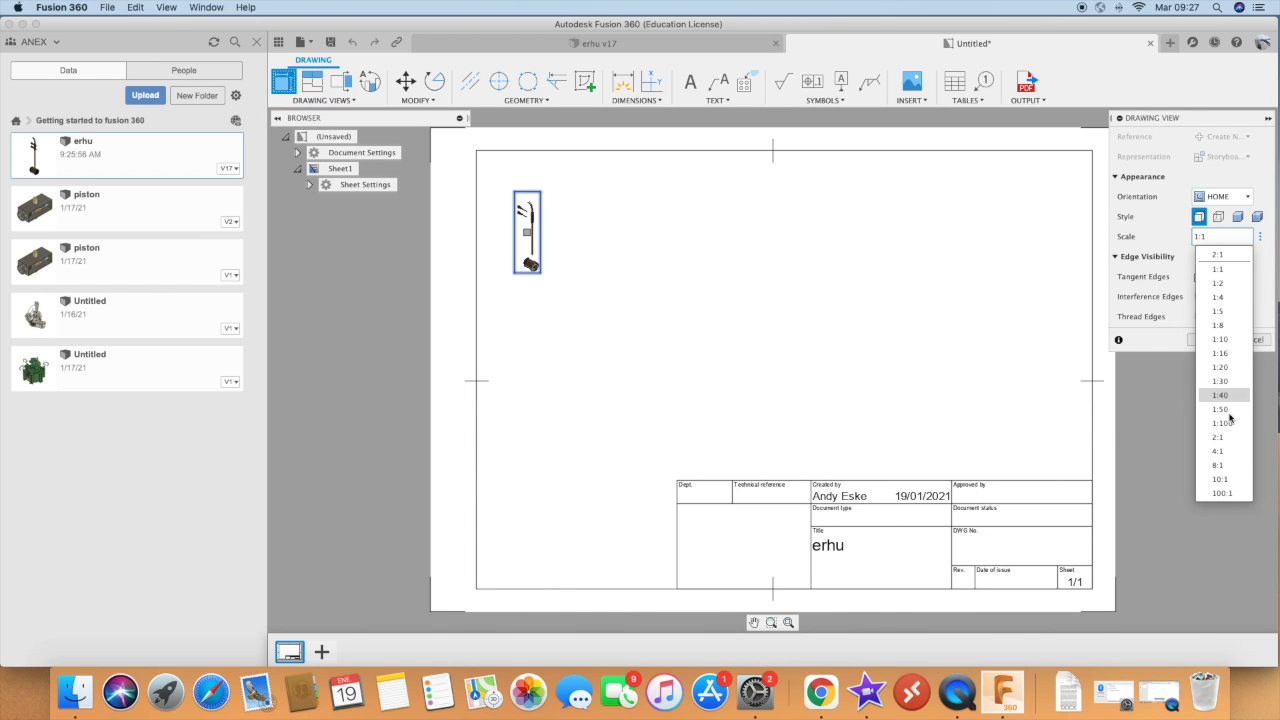
left_click(1220, 451)
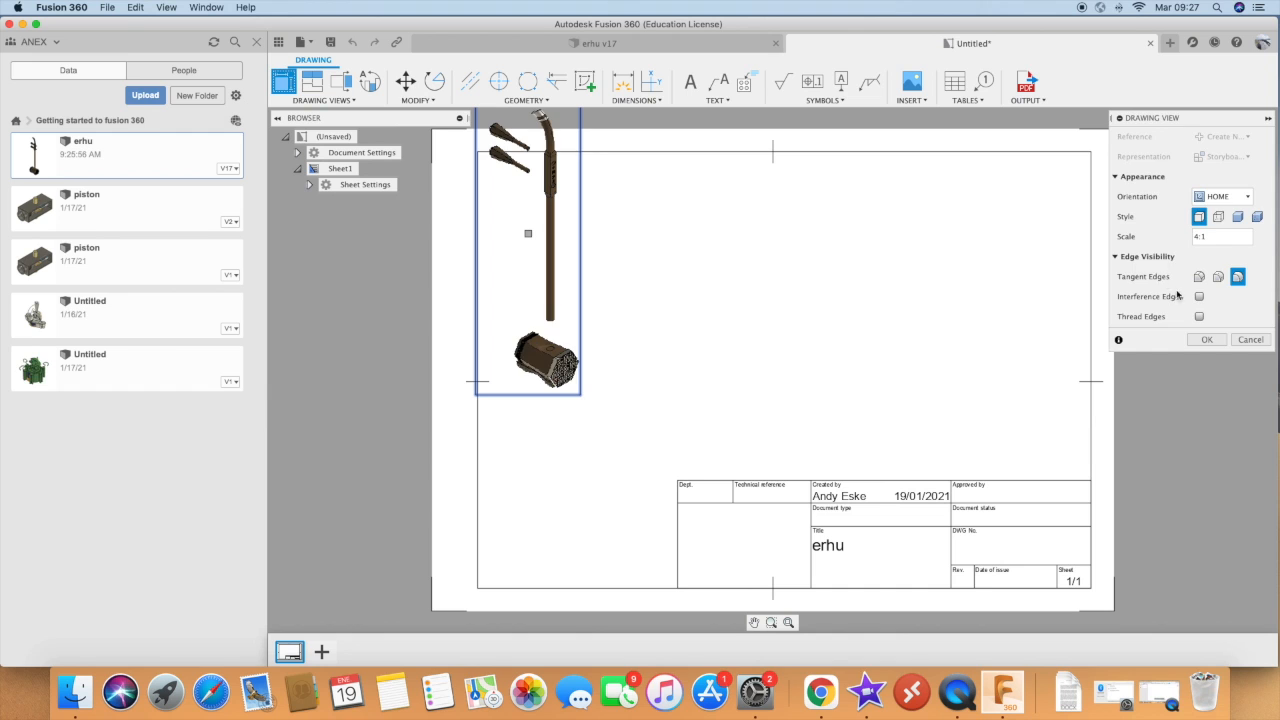
key("Escape")
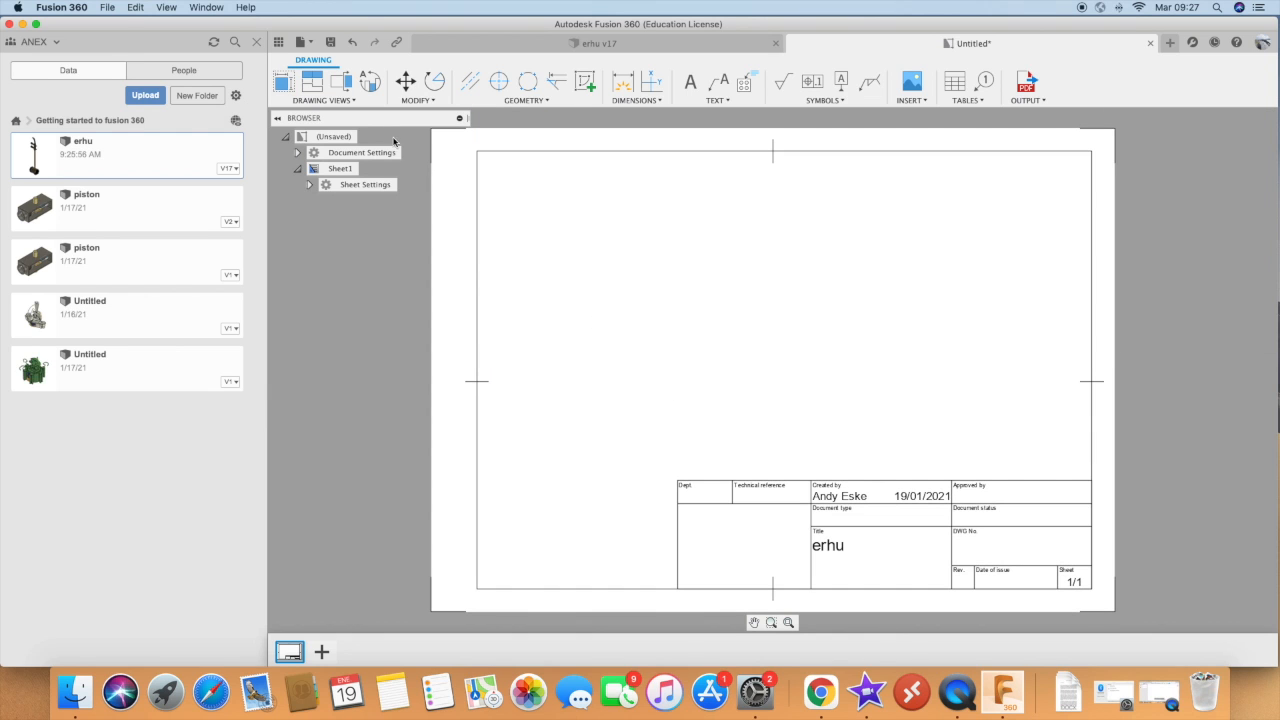
Place an enlarged front view of the assembled erhu model on the left part of the sheet
left_click(313, 84)
left_click(290, 84)
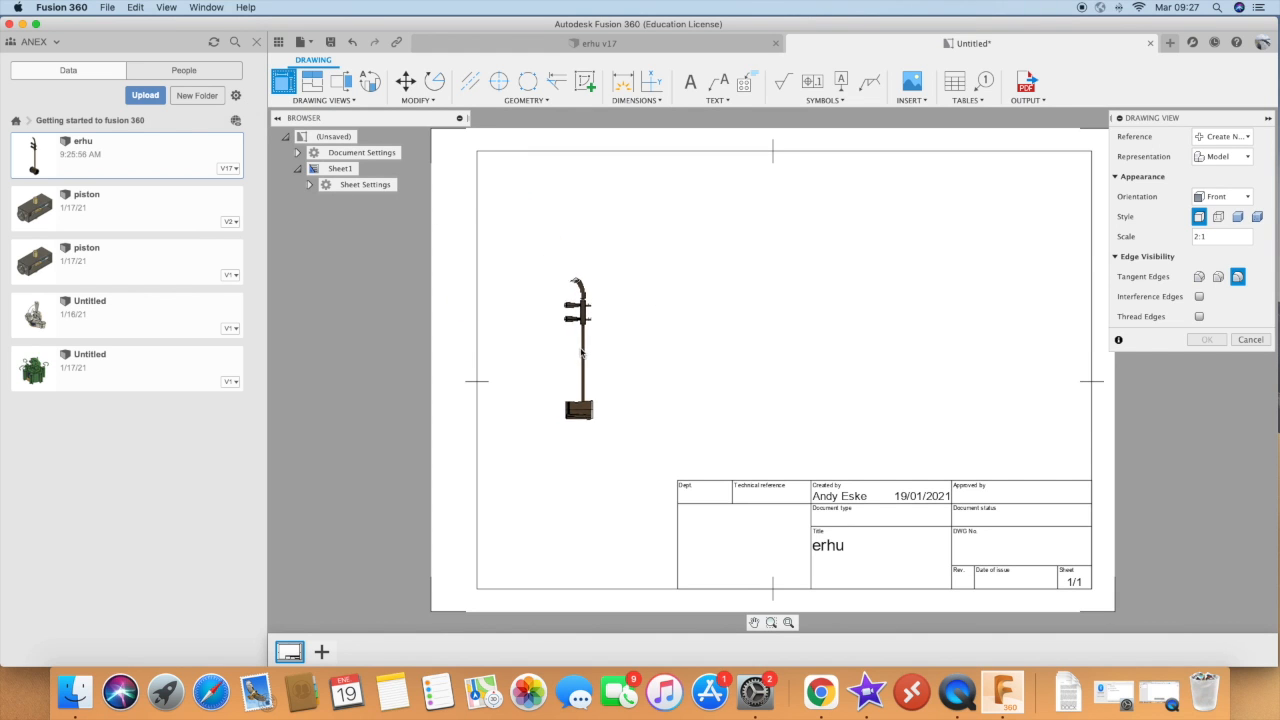
left_click(585, 351)
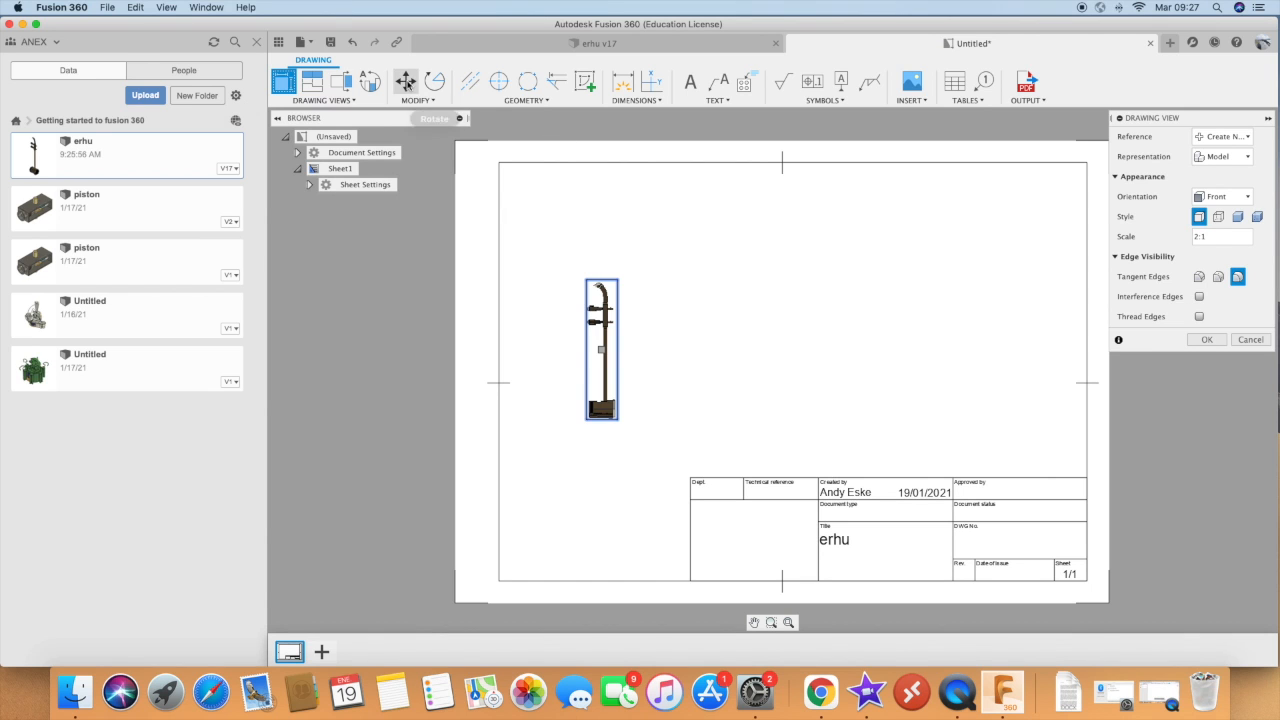
left_click(1261, 237)
left_click(1218, 254)
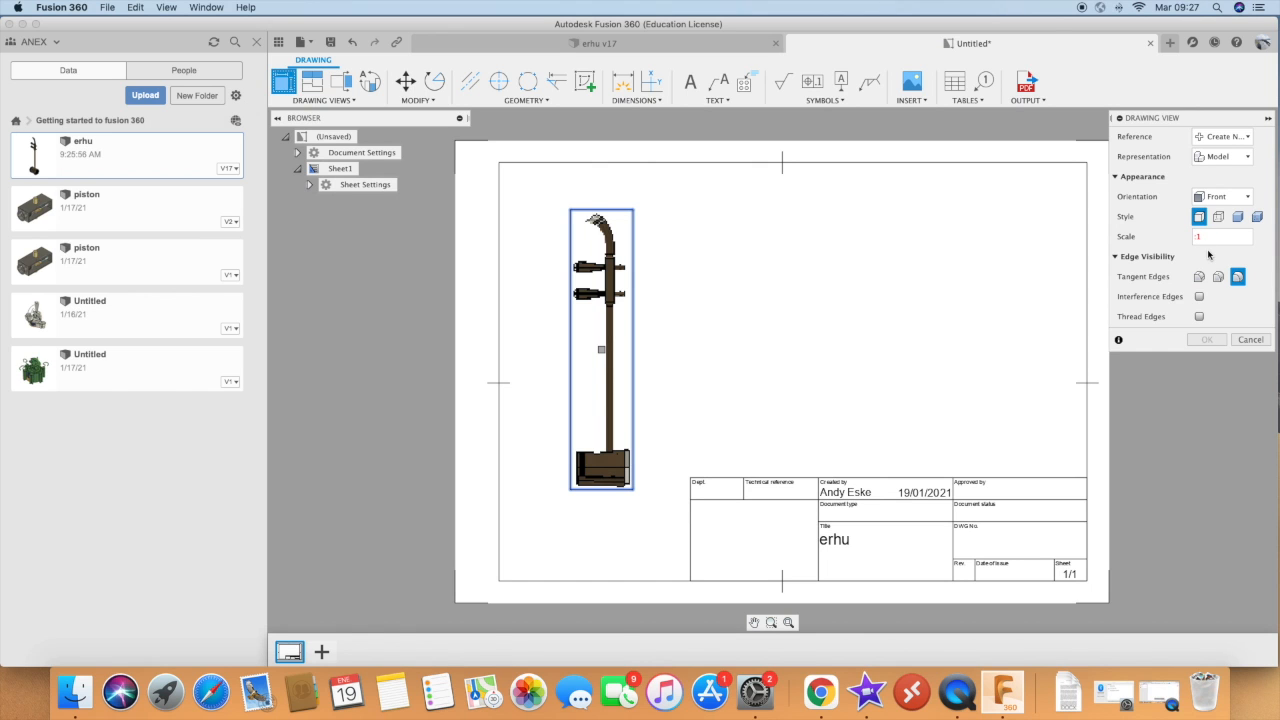
key("Return")
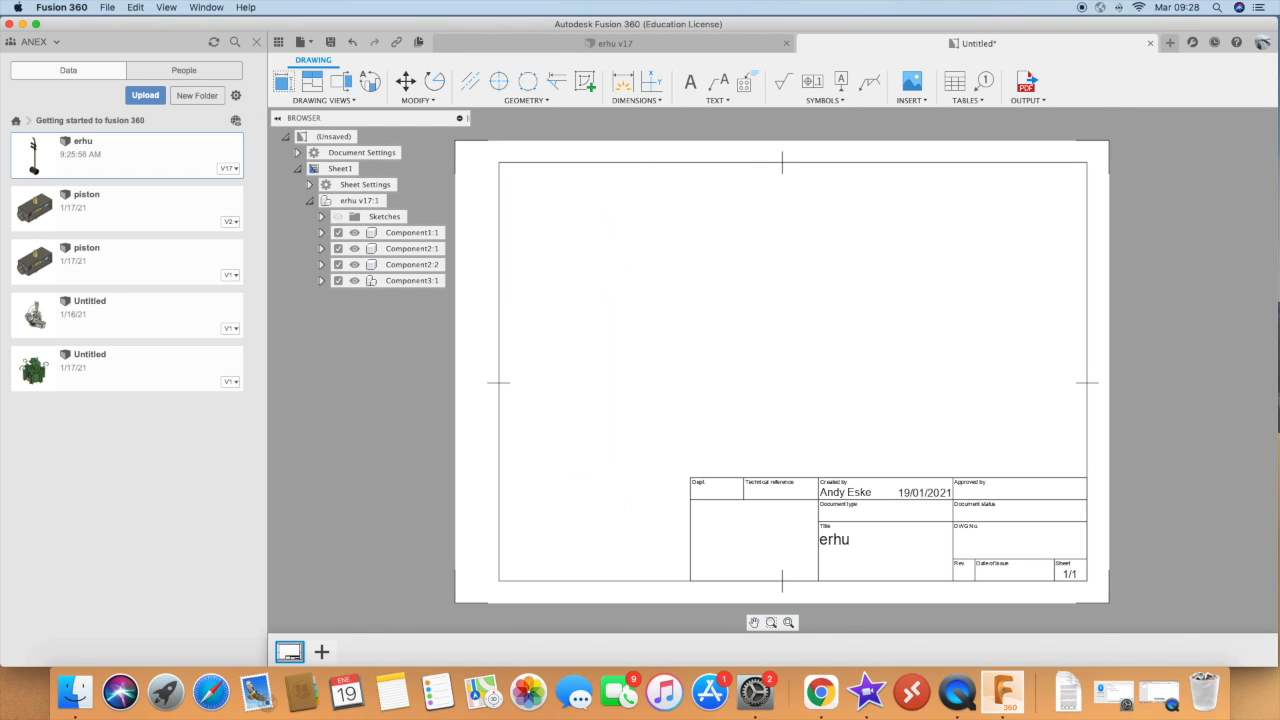
left_click(623, 287)
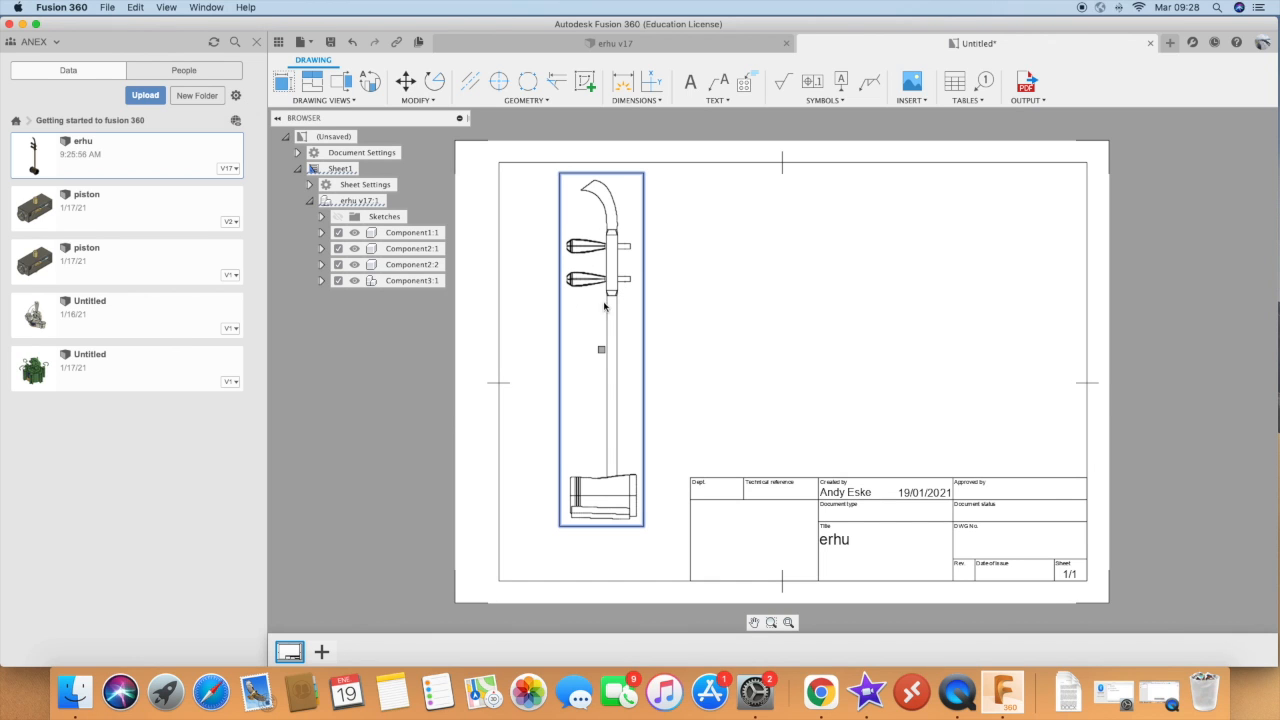
Check the front view's settings, close them unchanged and remove the view from the sheet
double_click(607, 280)
scroll(612, 281, "down", 1)
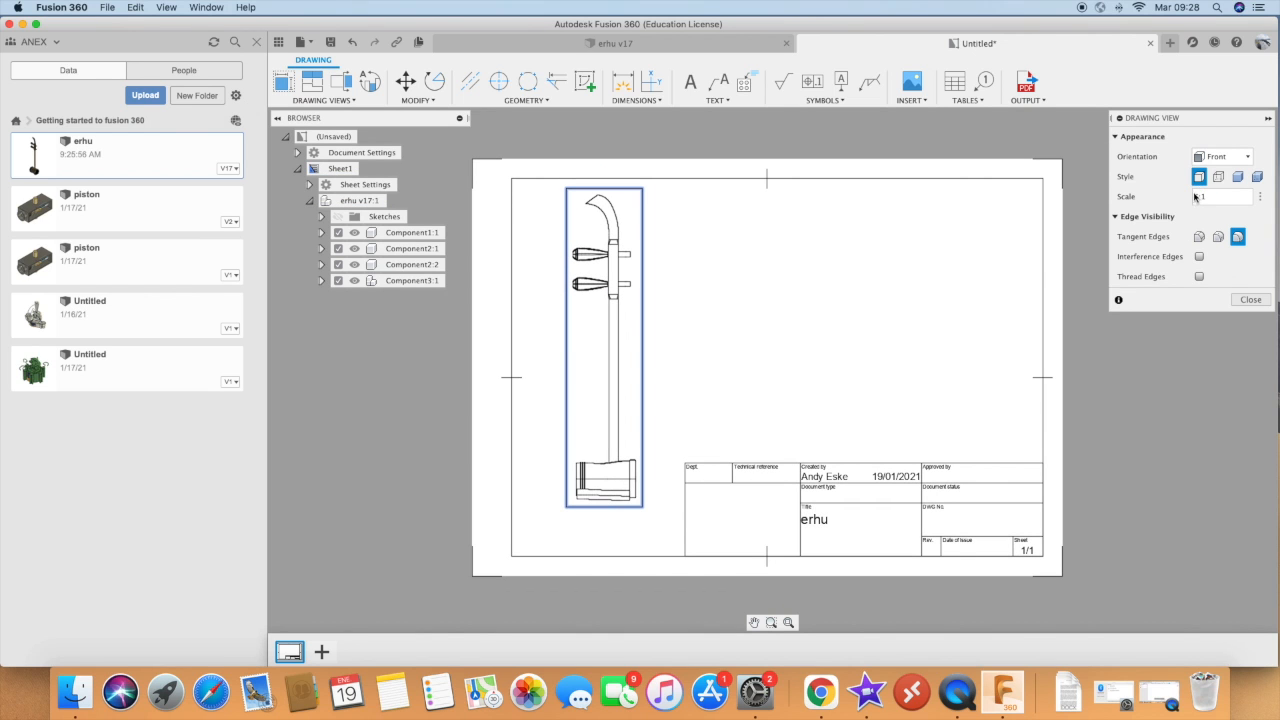
left_click(1251, 300)
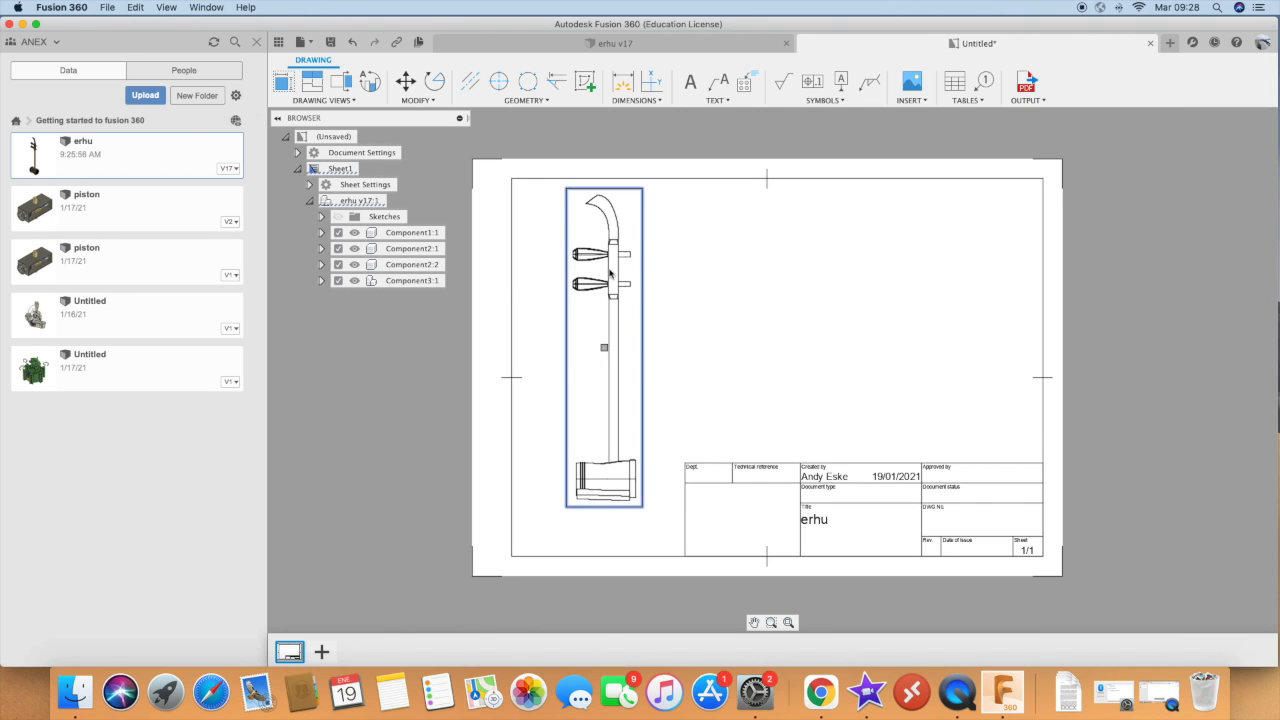
double_click(610, 273)
Place a drawing view of the Storyboard3 representation in HOME orientation at scale 6:1 on the left part of the sheet
left_click(287, 83)
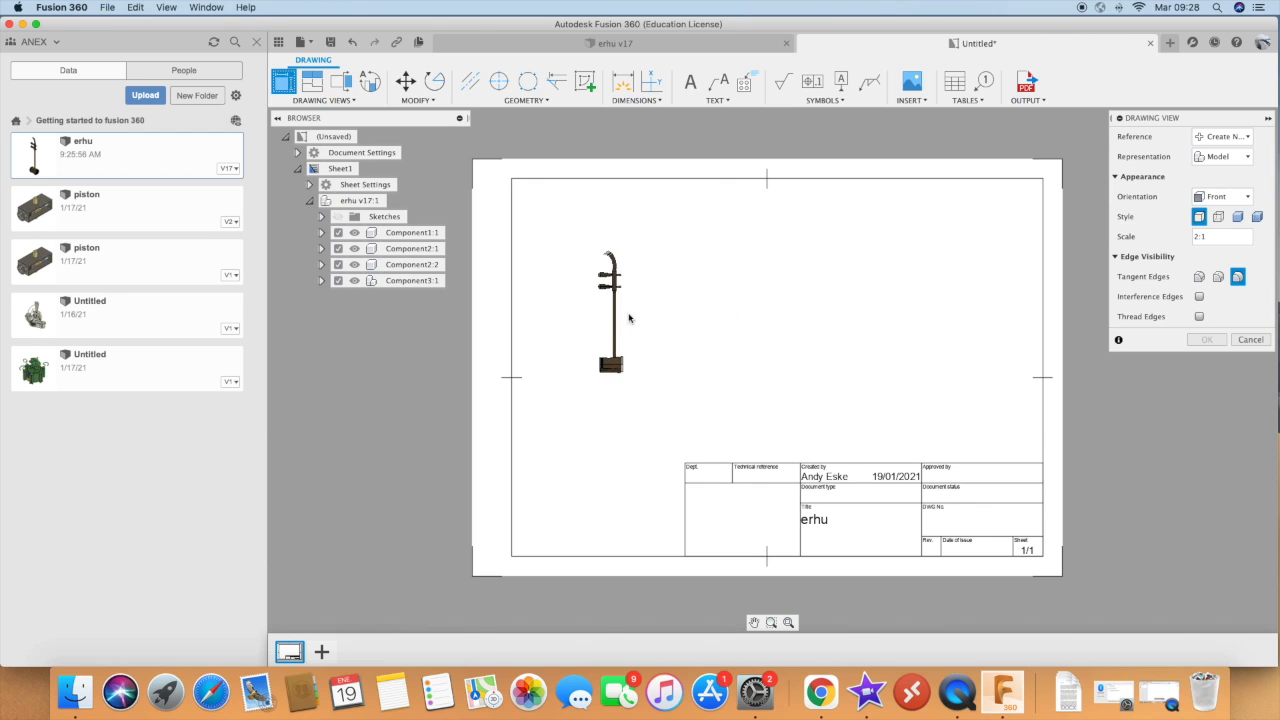
left_click(1217, 157)
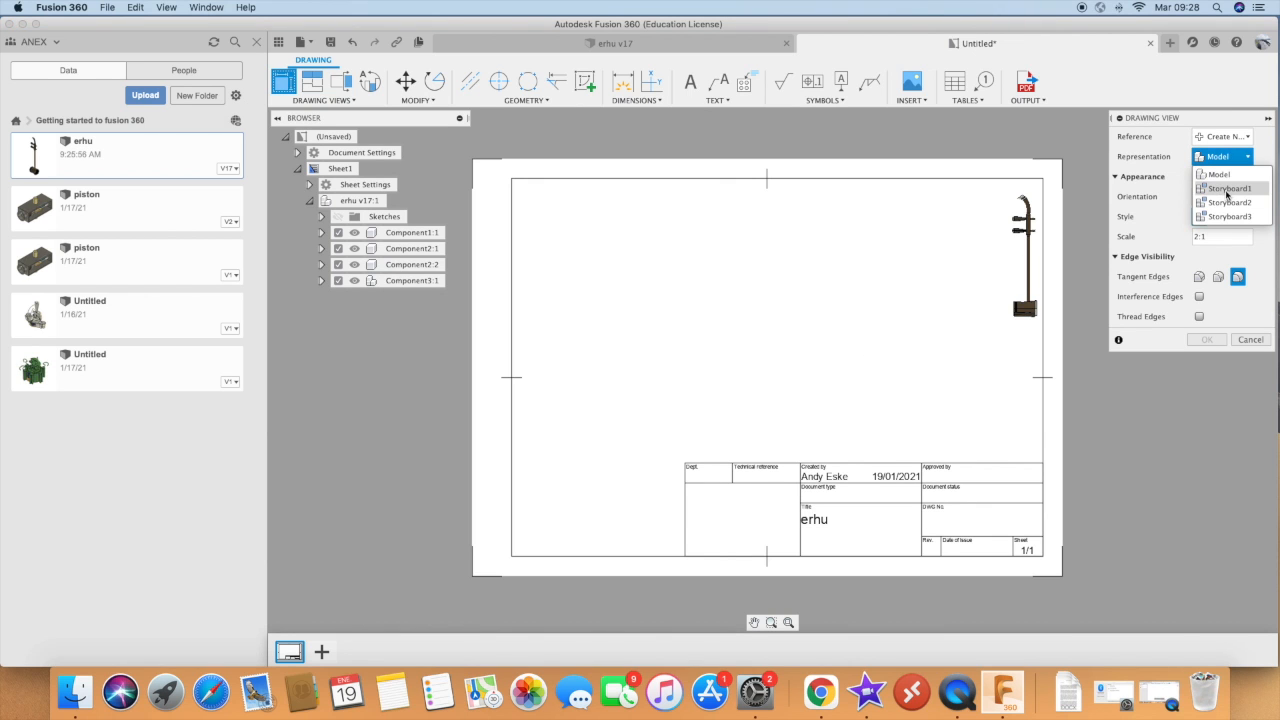
left_click(1231, 216)
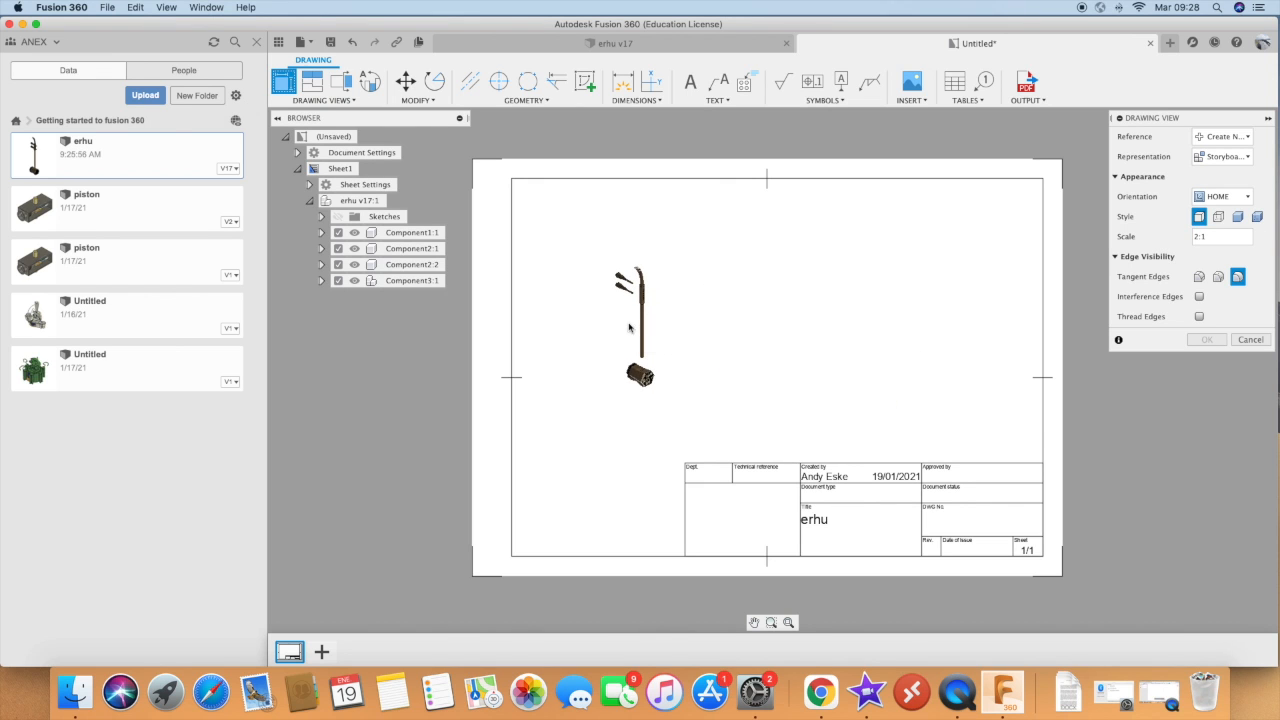
left_click(613, 346)
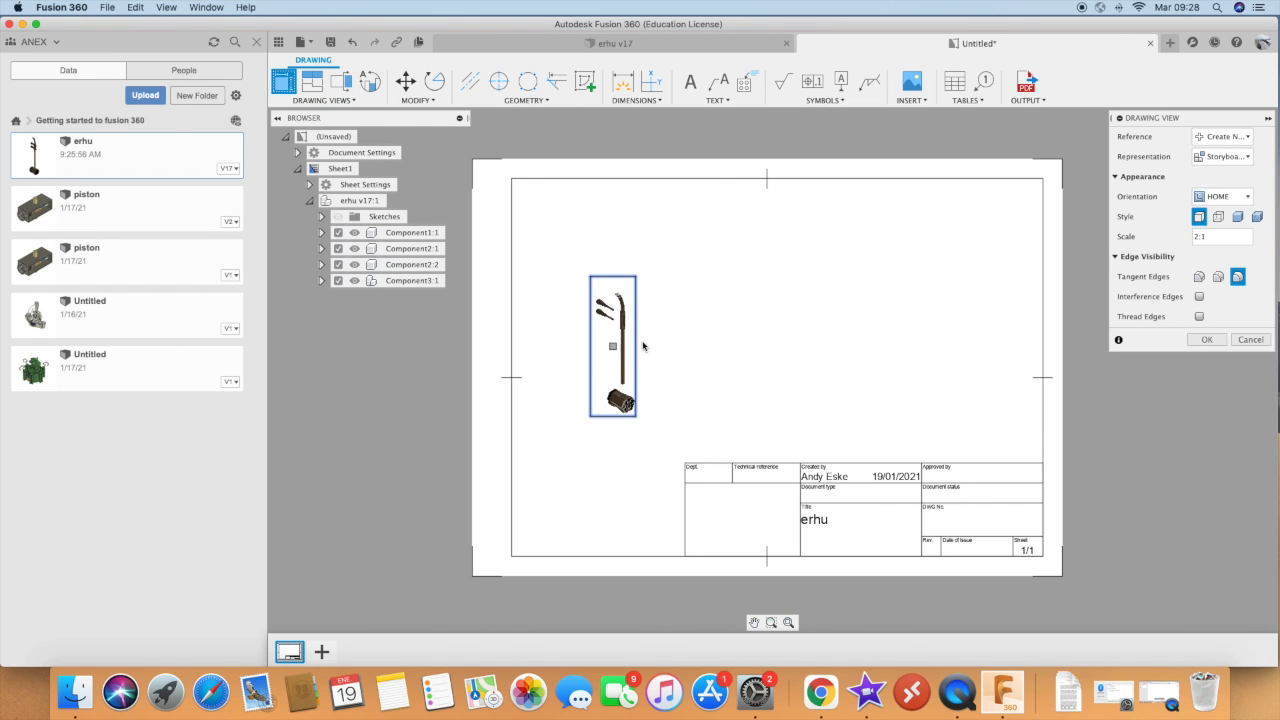
left_click(1205, 237)
type("5")
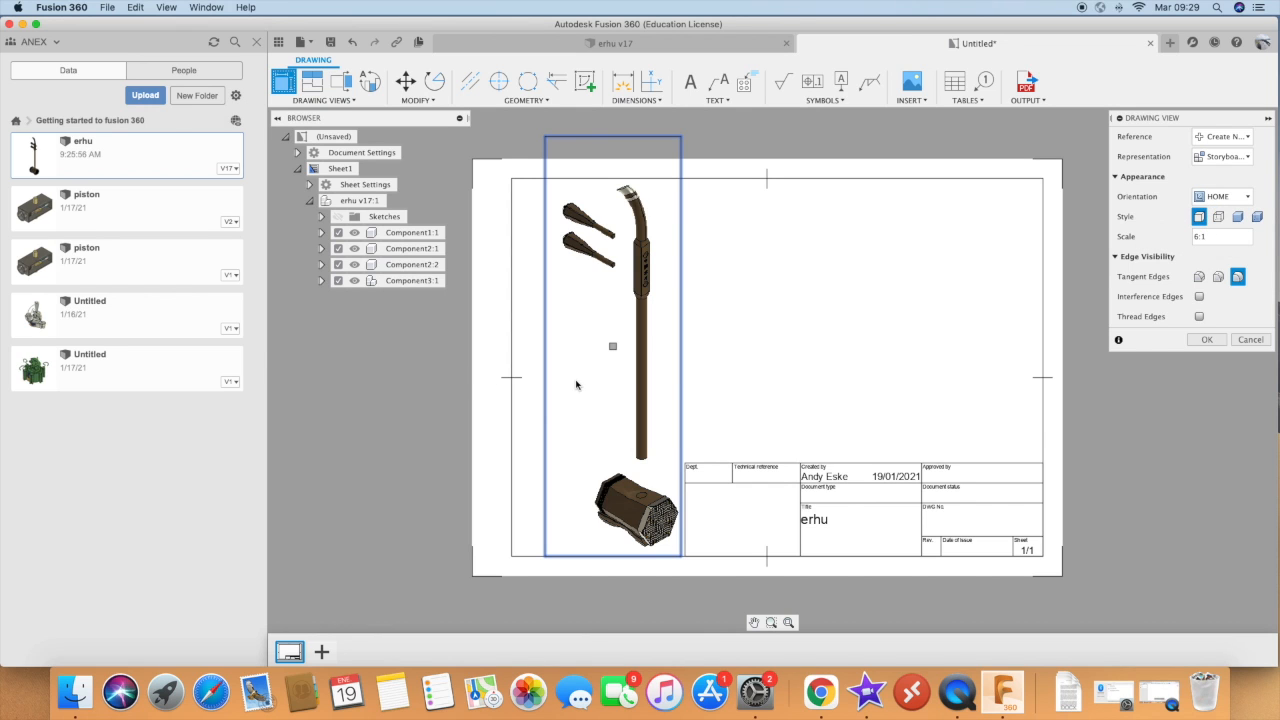
left_click(1206, 341)
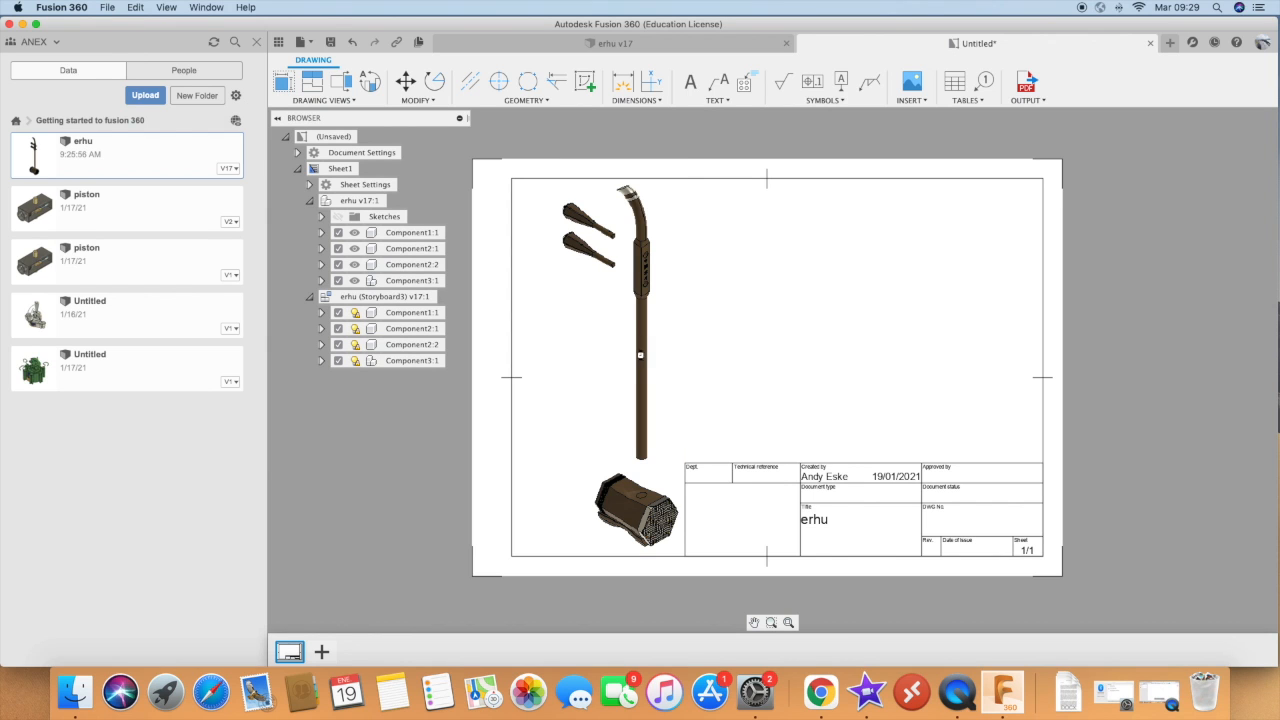
Set the exploded view's style to Shaded and reposition it between the sheet's left border and the title block
left_click_drag(648, 330, 620, 331)
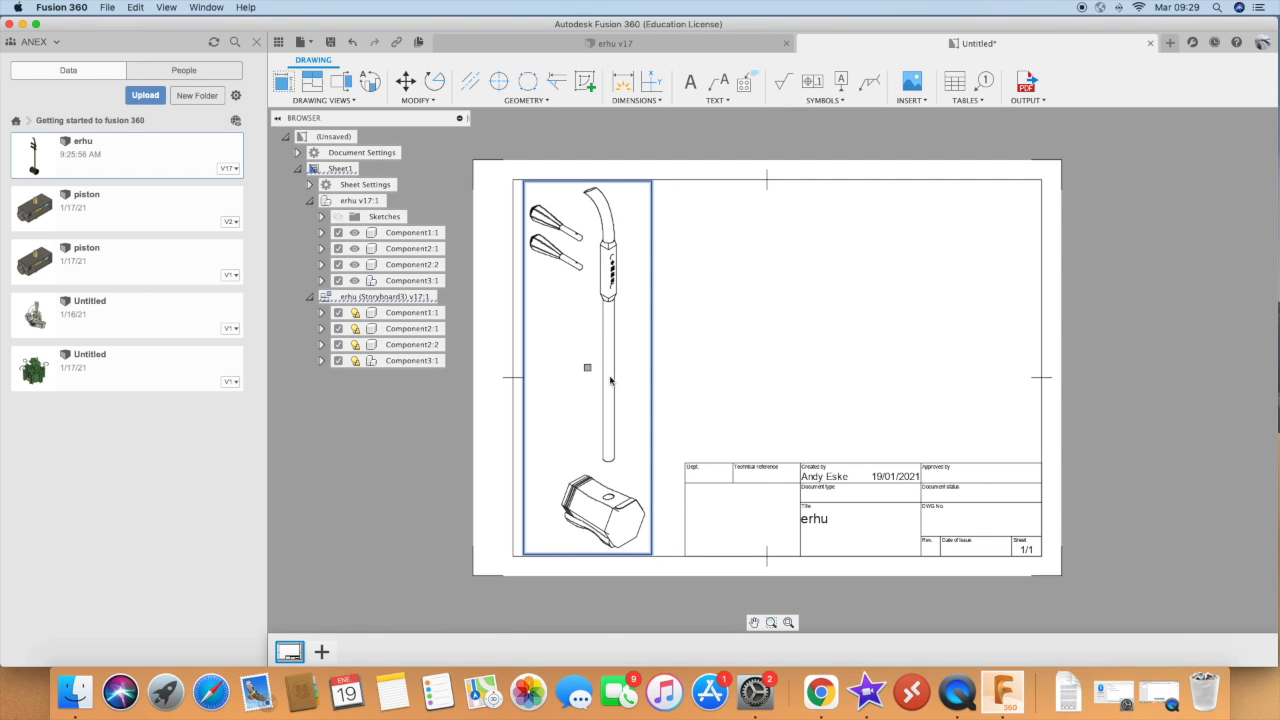
right_click(610, 382)
key("Escape")
double_click(603, 319)
left_click(1238, 177)
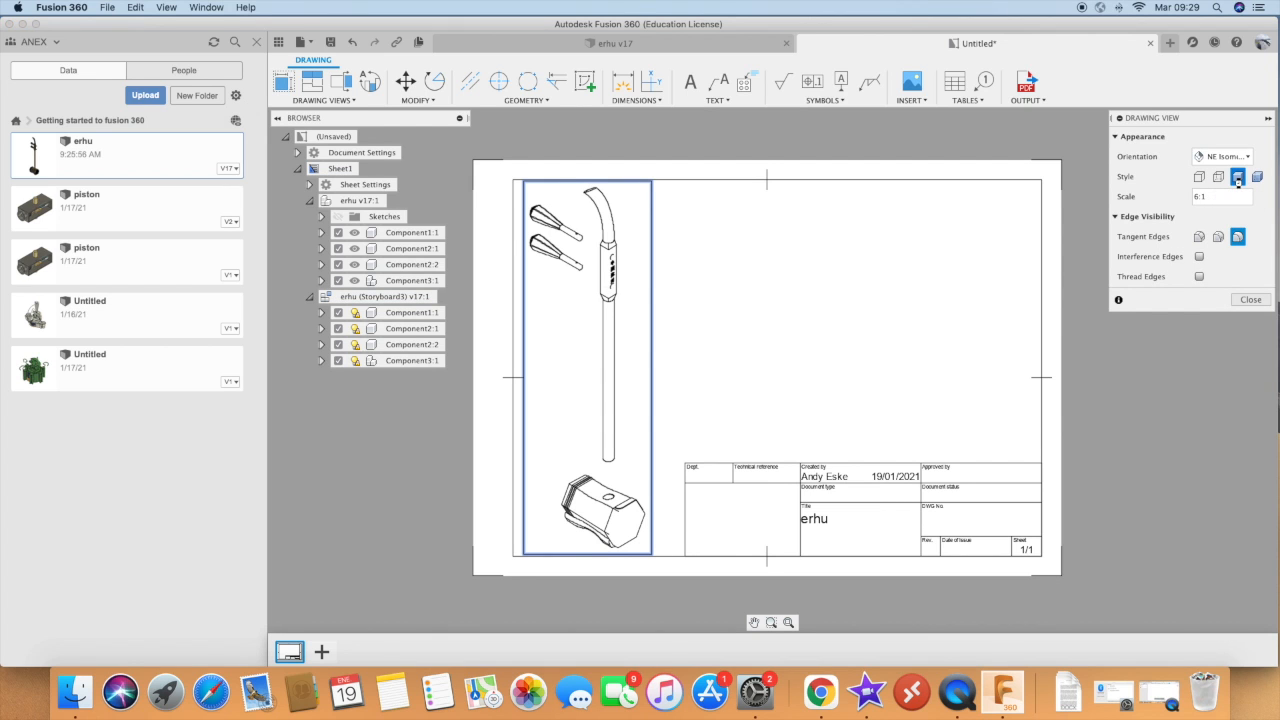
left_click(1245, 301)
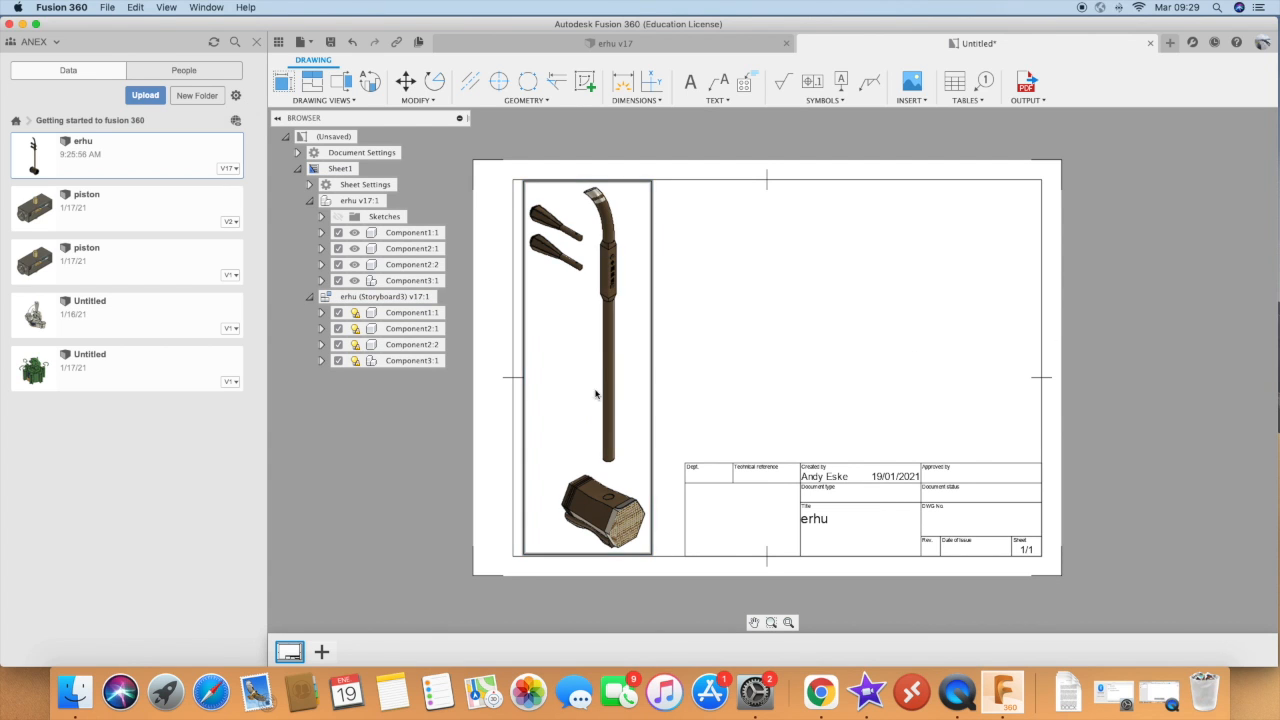
left_click_drag(616, 358, 648, 361)
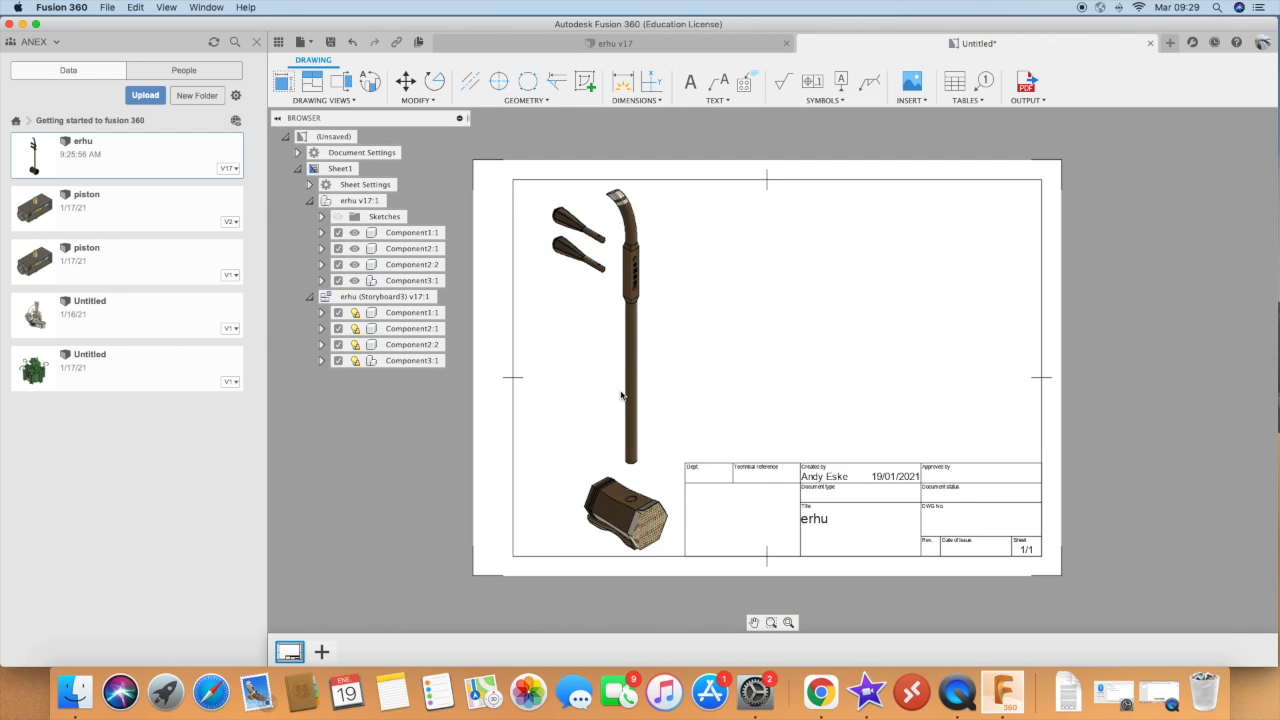
Insert an automatic first-level parts list with balloons for the exploded view, placed in the sheet frame's upper-right corner
left_click(954, 81)
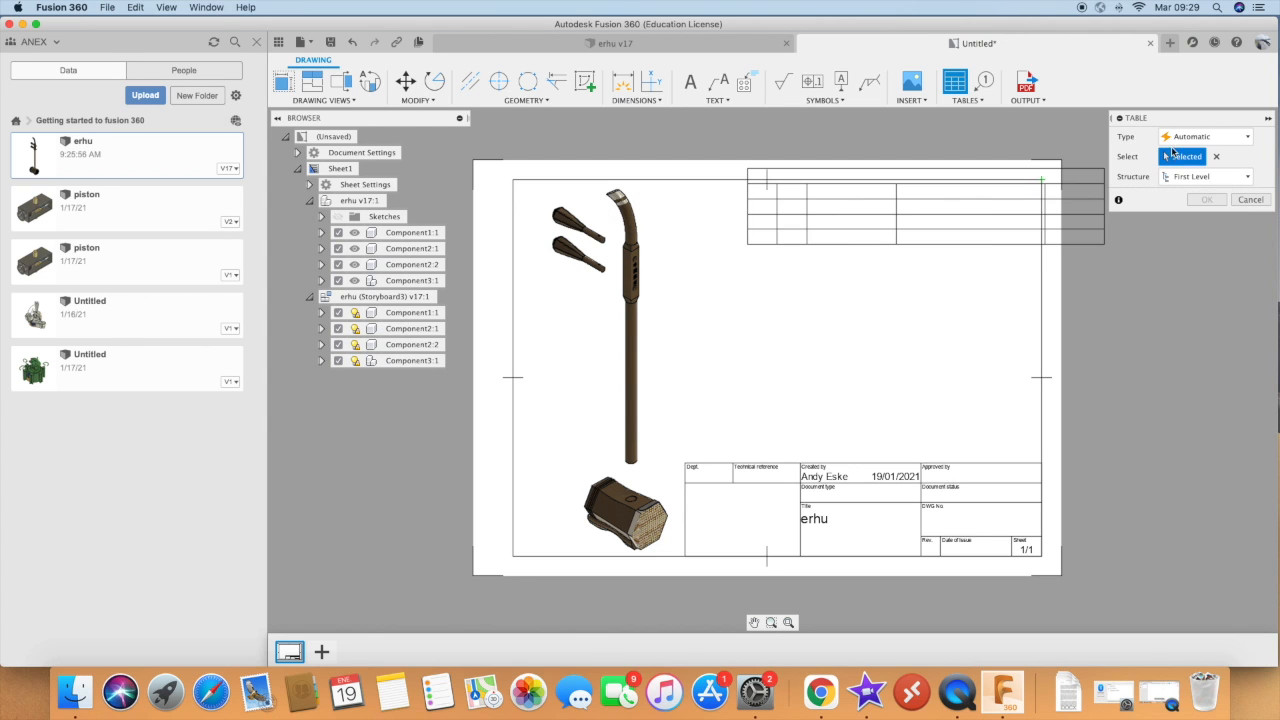
left_click(1040, 181)
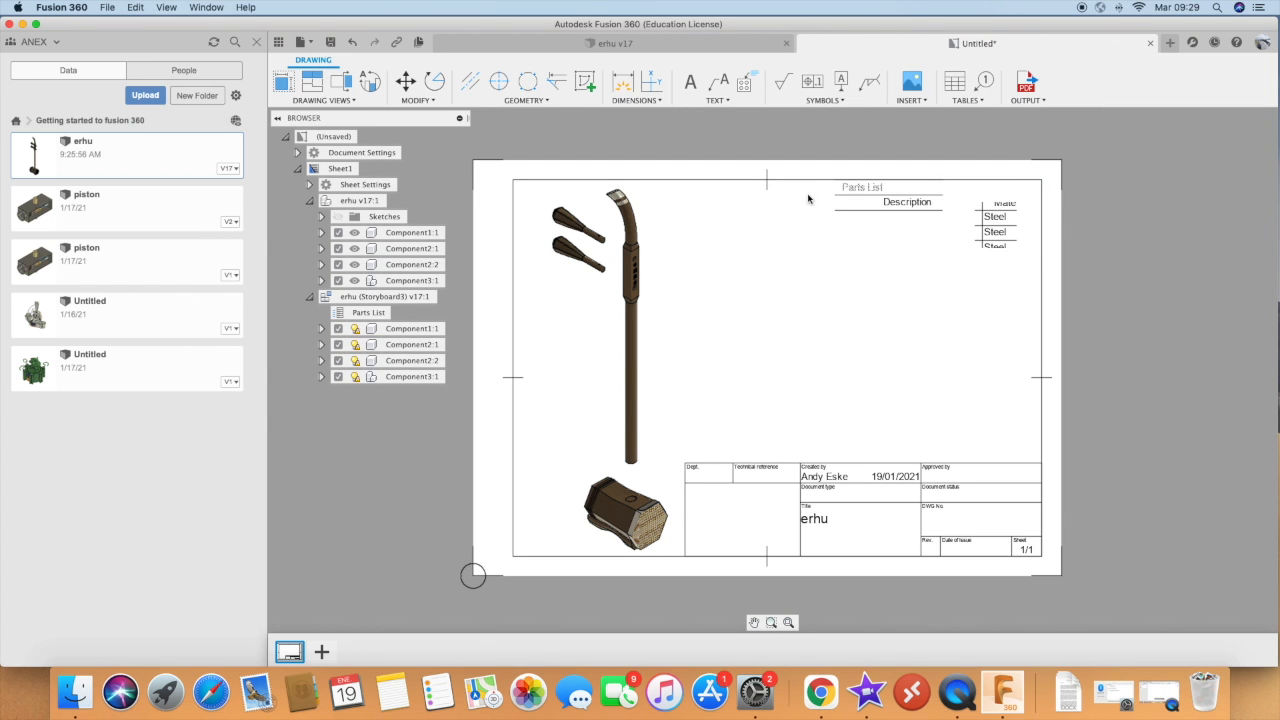
scroll(894, 326, "up", 1)
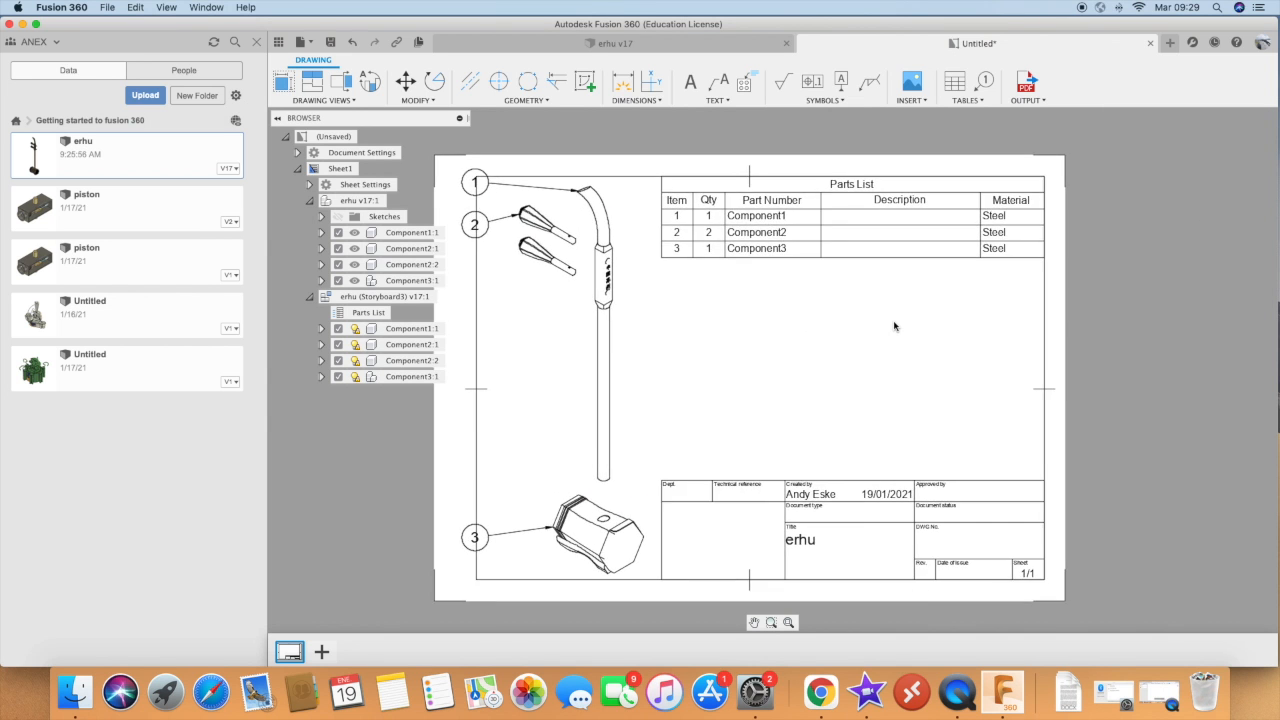
scroll(894, 326, "down", 3)
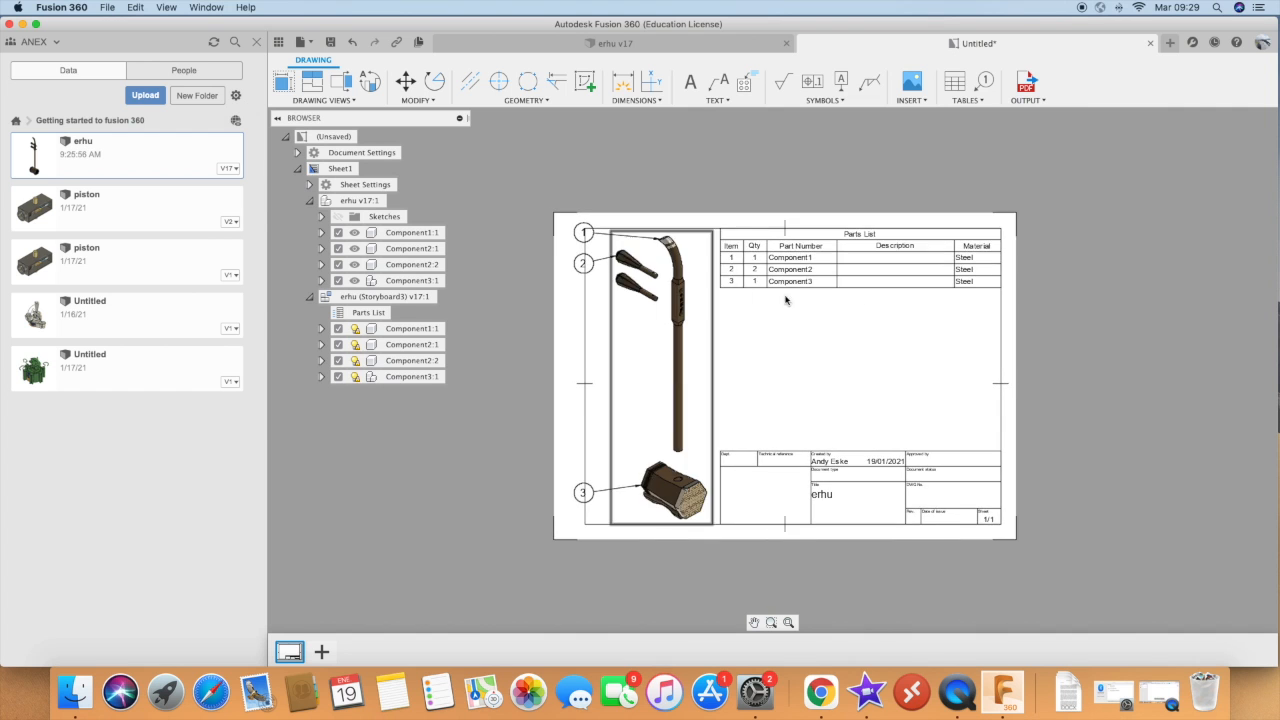
Reposition balloon 1 inside the sheet frame beside the neck's tip and balloon 2 below the two pegs
scroll(810, 262, "up", 2)
scroll(812, 262, "down", 2)
scroll(716, 320, "up", 2)
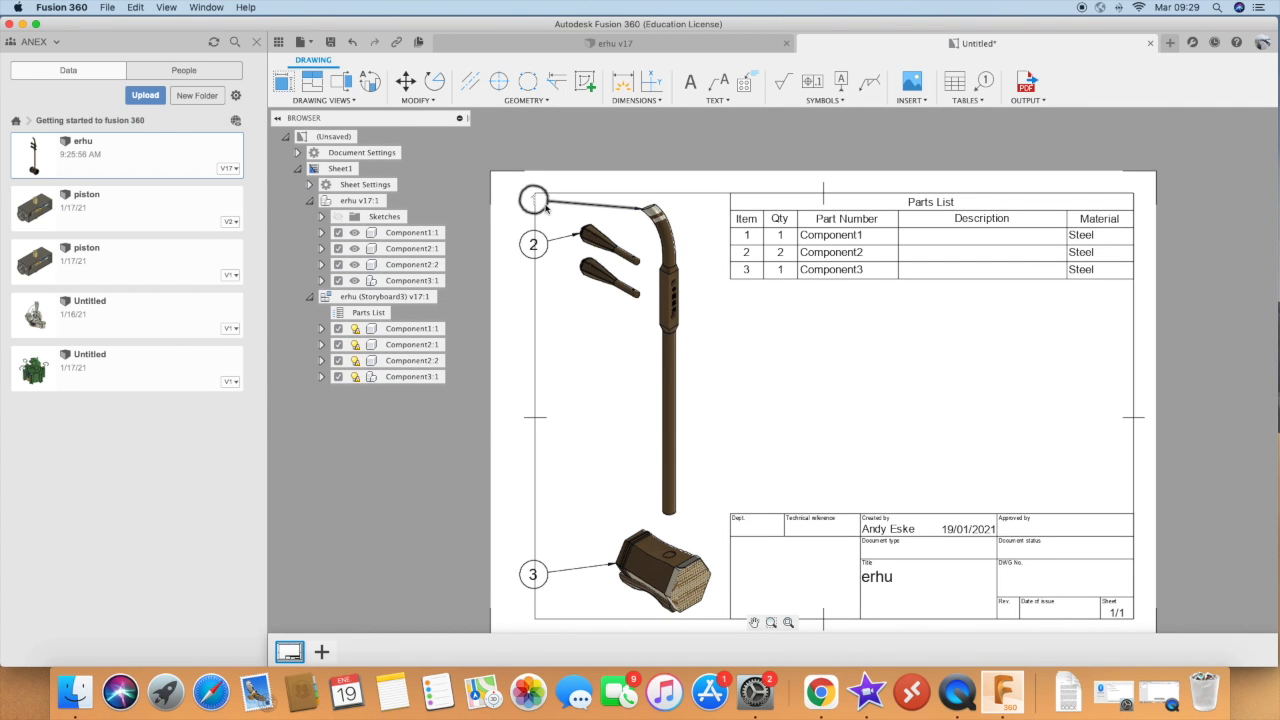
left_click(544, 206)
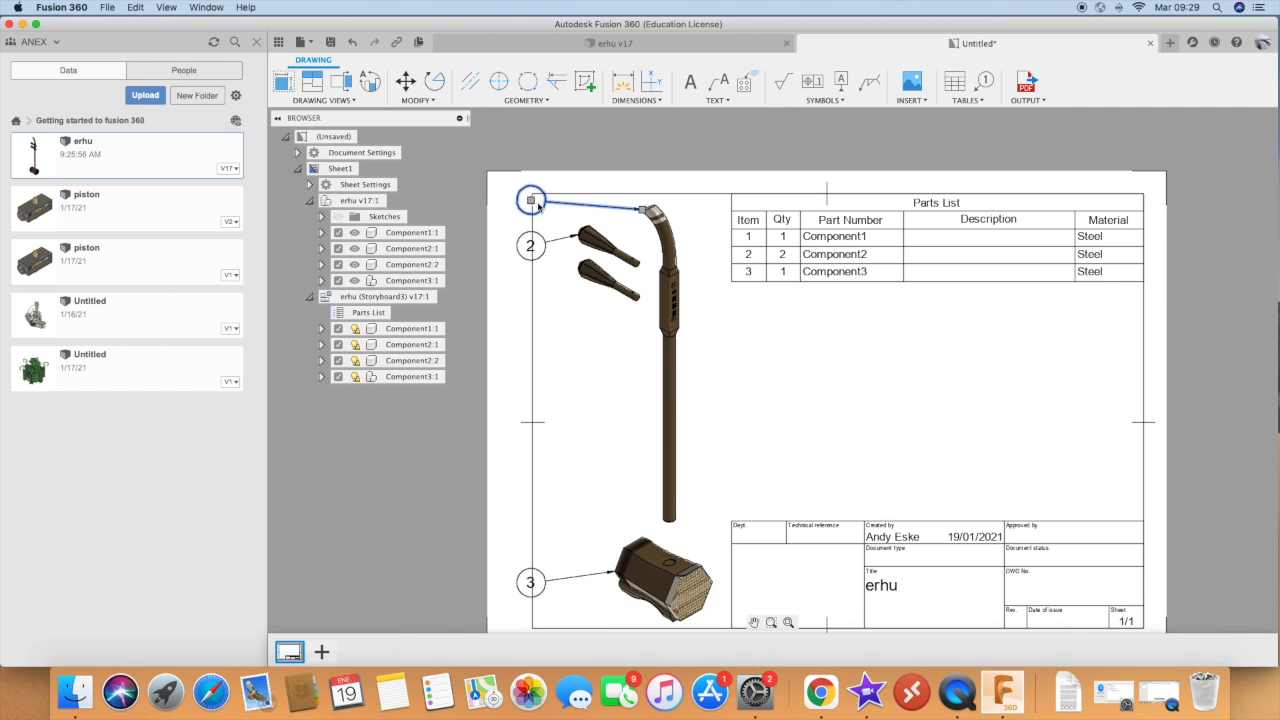
left_click(531, 202)
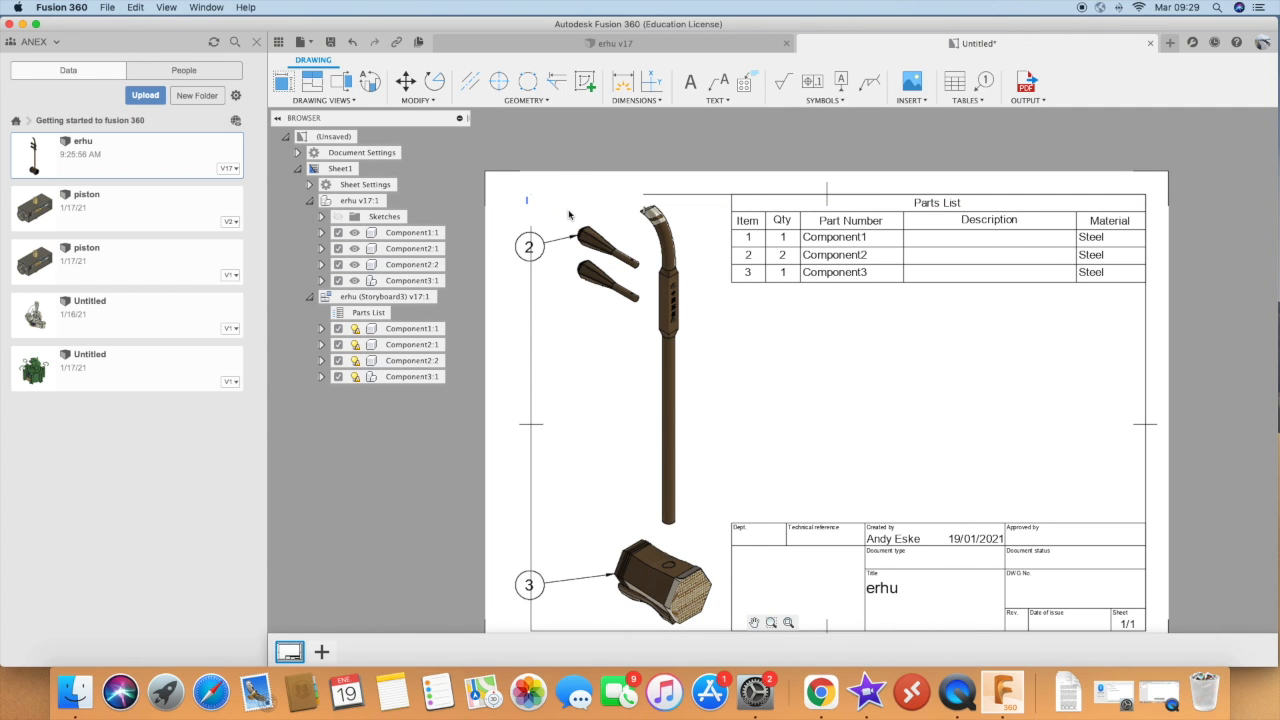
left_click(565, 213)
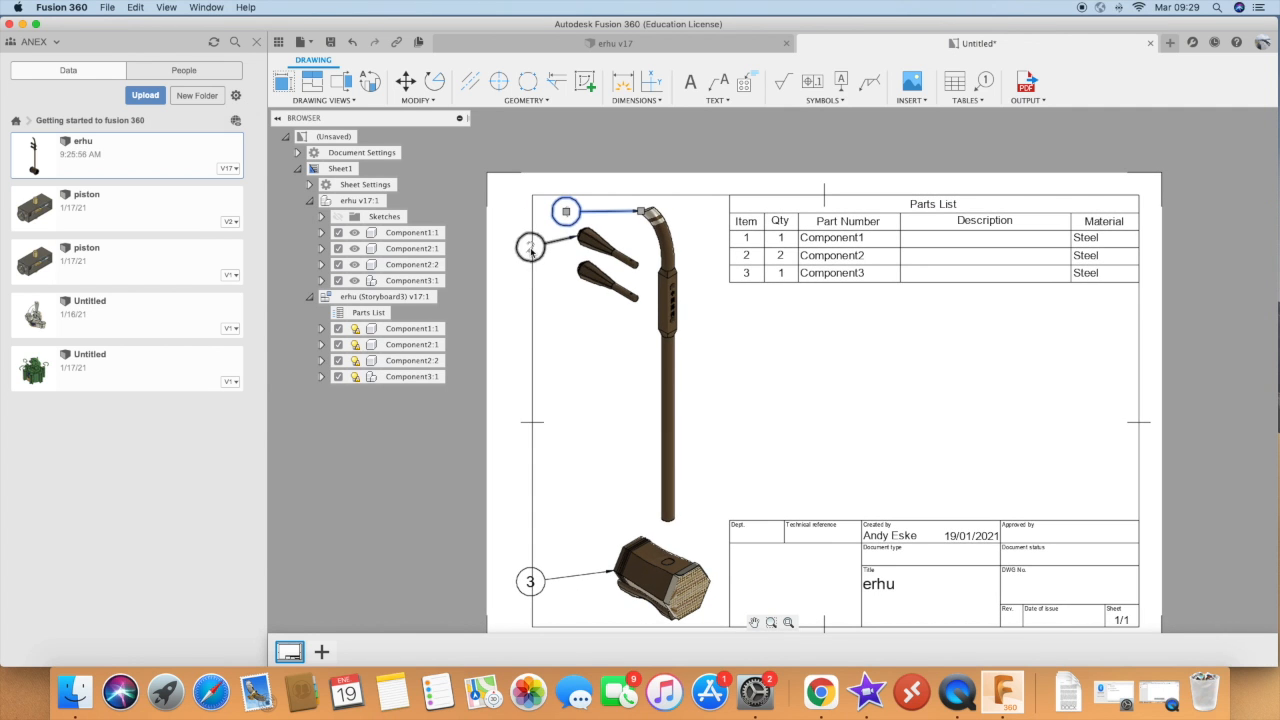
left_click(530, 247)
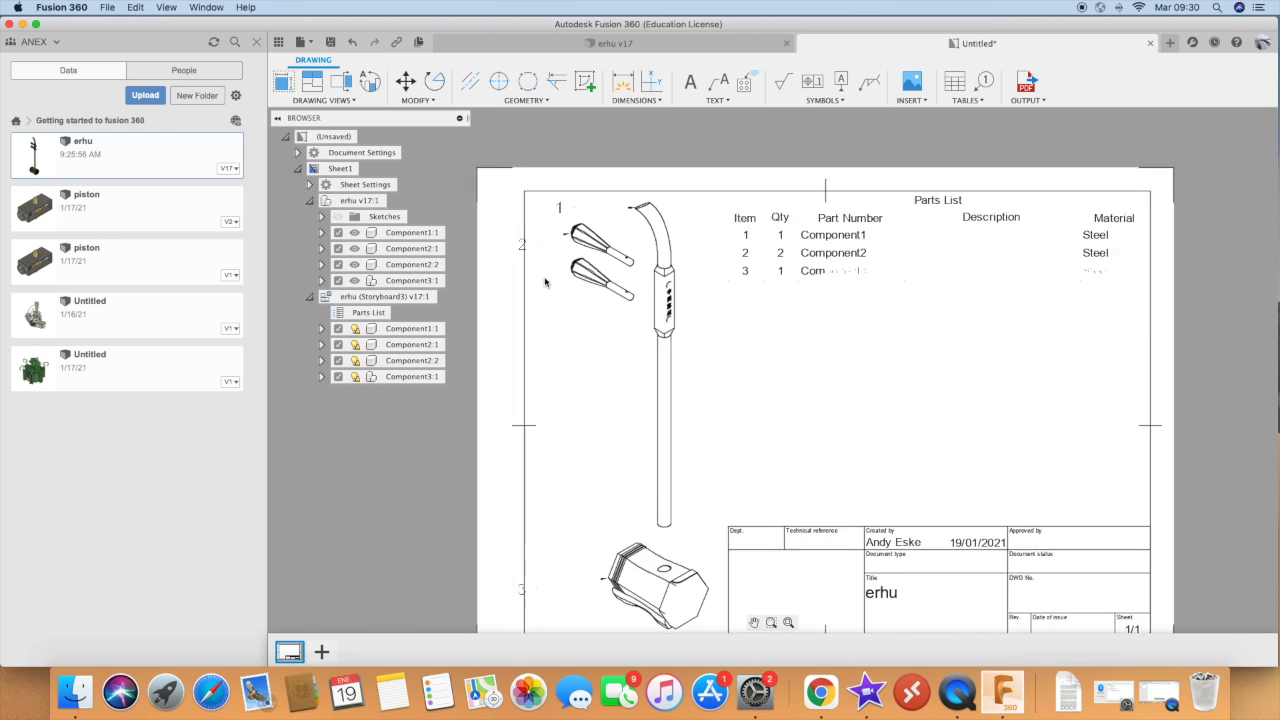
left_click(521, 244)
left_click(546, 312)
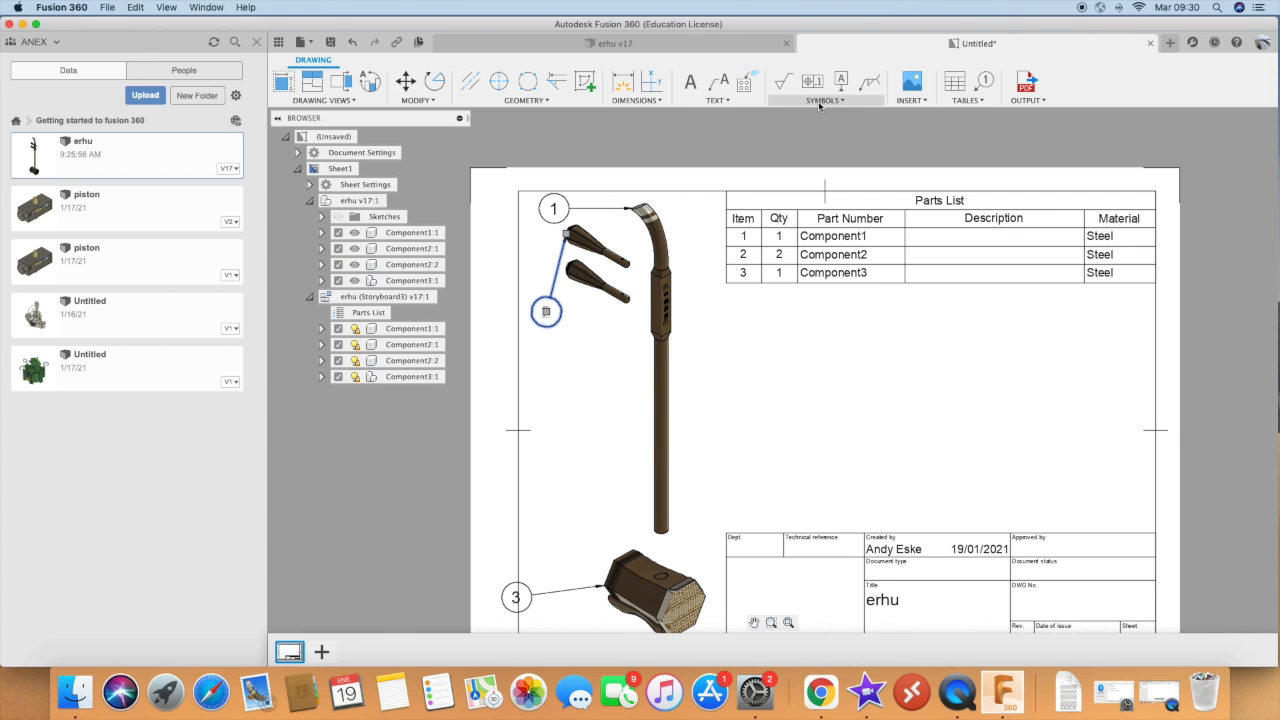
Add a balloon to the lower peg and place it just below that peg
left_click(963, 100)
left_click(985, 117)
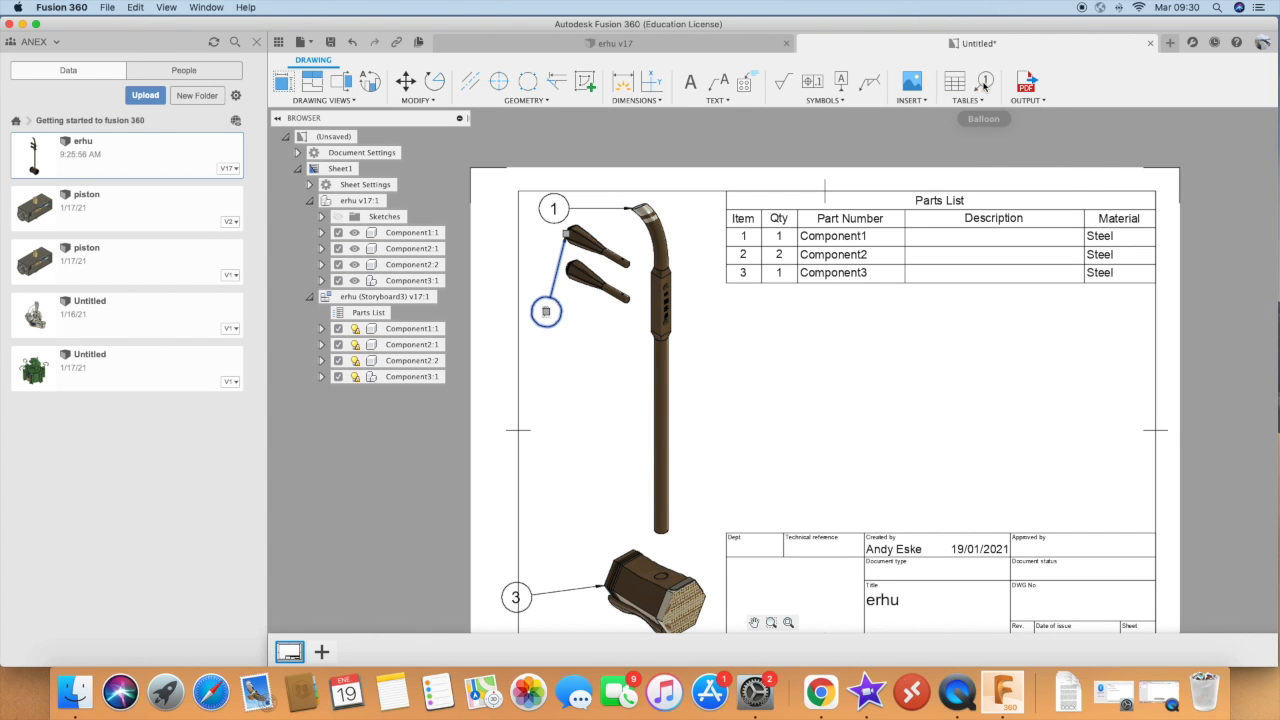
left_click(604, 298)
left_click(593, 336)
left_click(1250, 159)
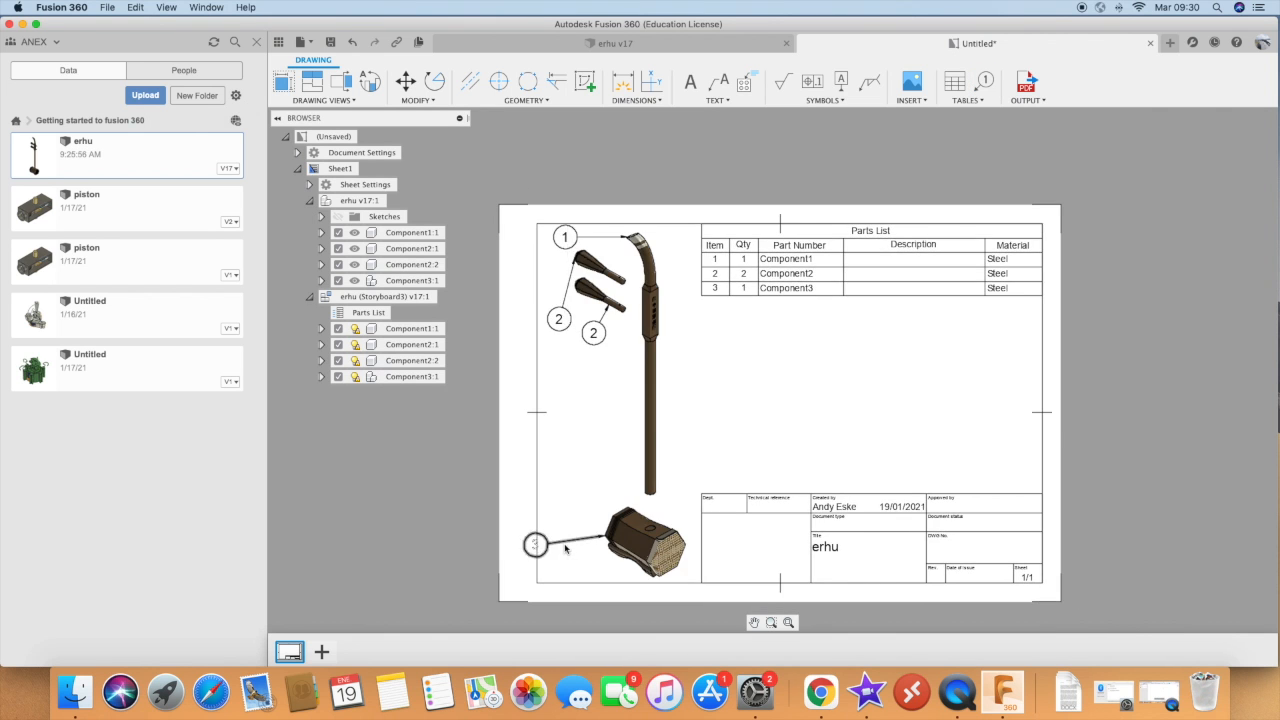
Try to move balloon 3 of the sound box inside the sheet frame
scroll(512, 548, "up", 3)
scroll(513, 551, "down", 1)
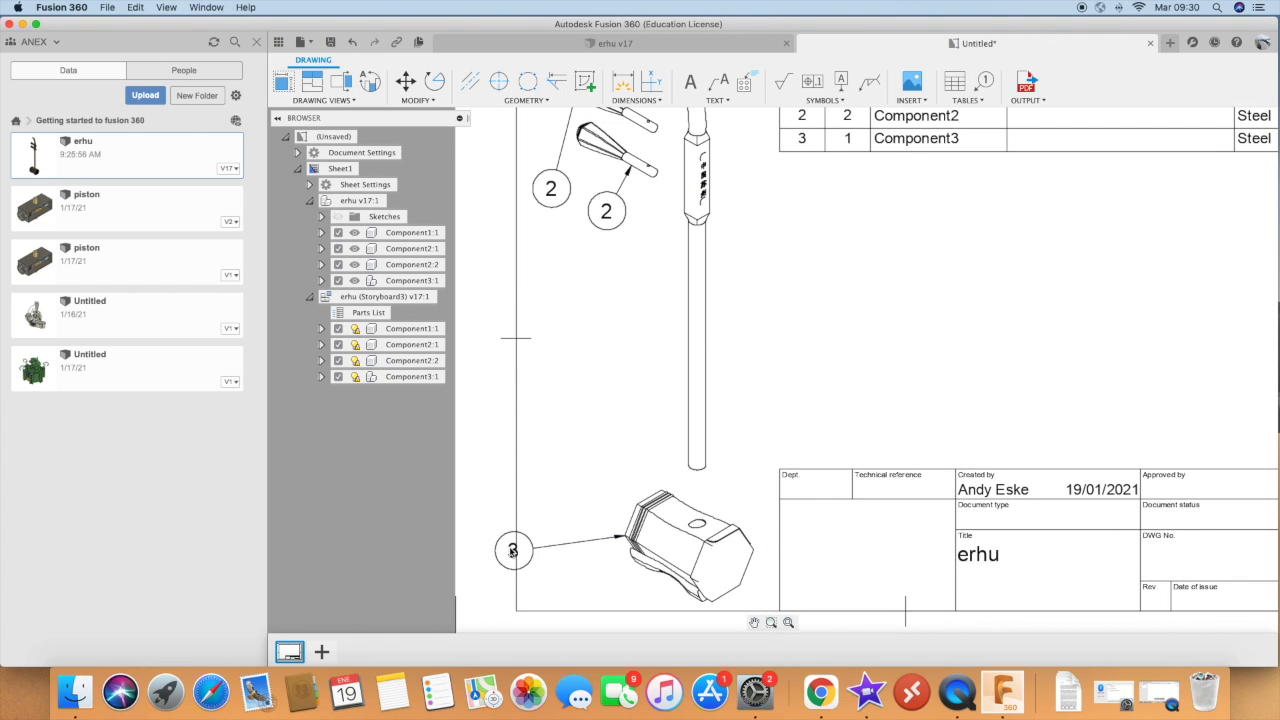
scroll(512, 553, "up", 2)
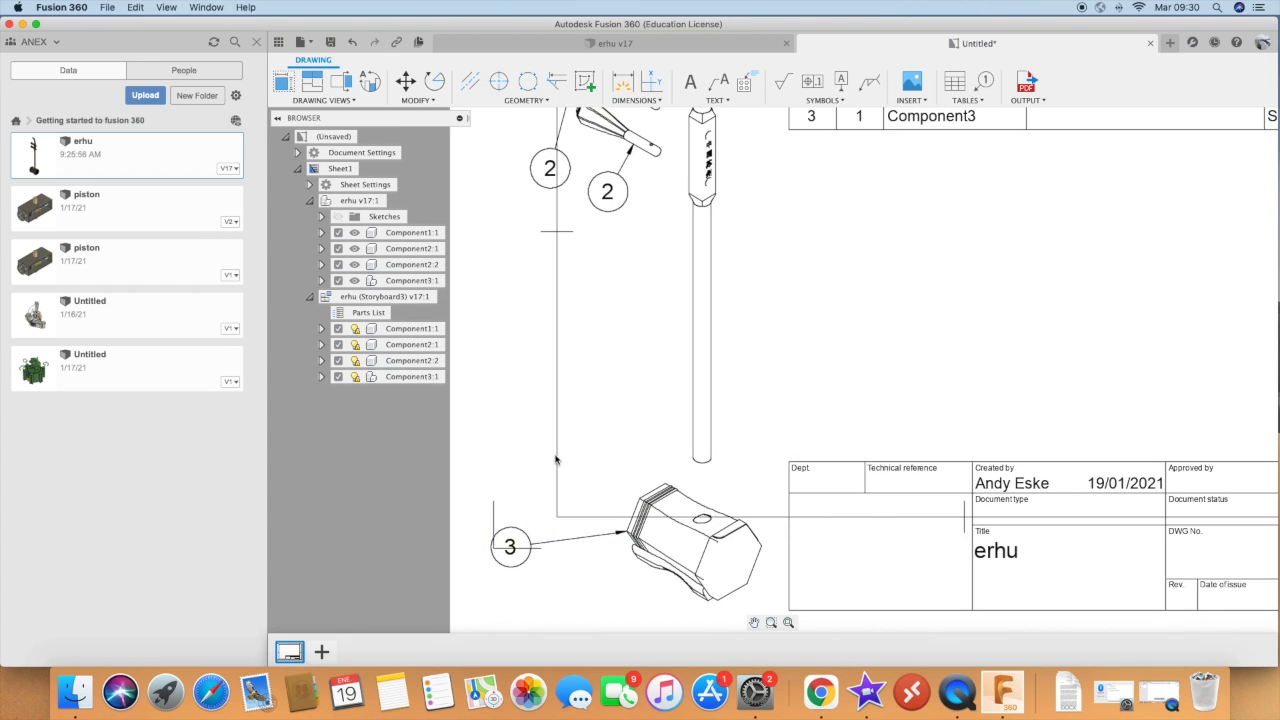
scroll(547, 485, "up", 2)
scroll(545, 482, "down", 1)
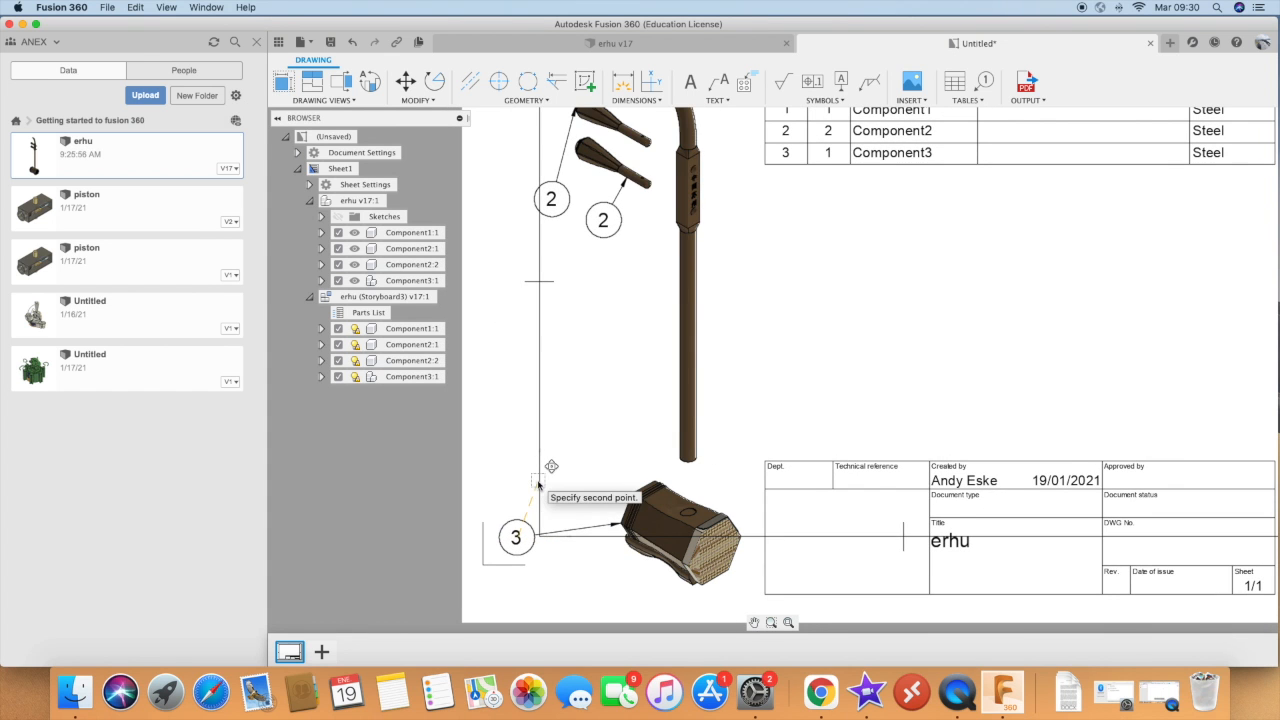
scroll(500, 527, "down", 2)
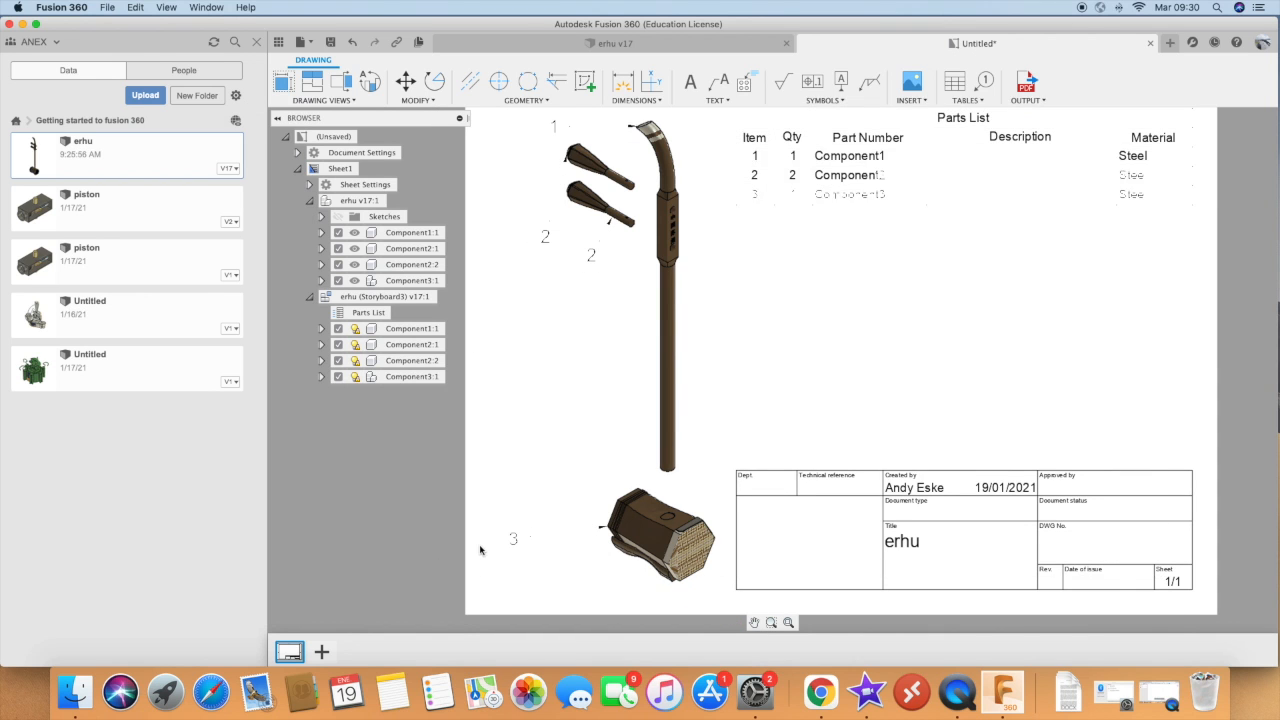
key("Escape")
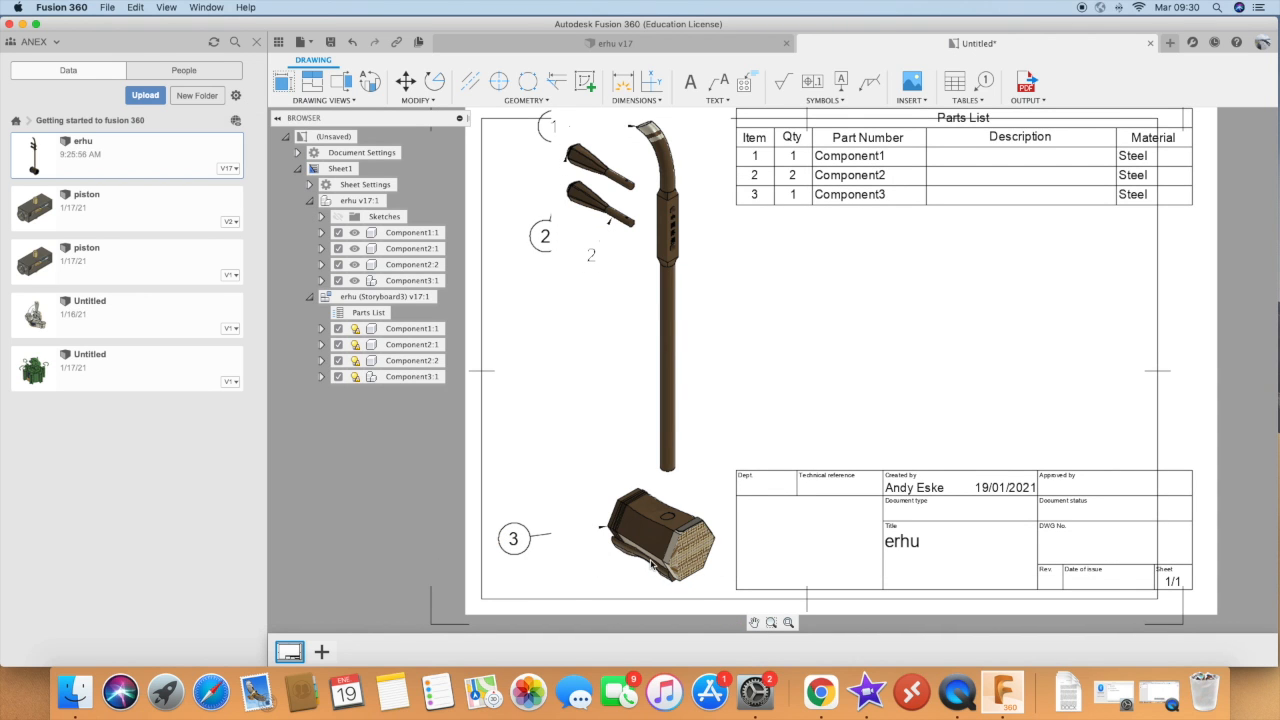
Move the displaced sheet frame back into alignment with the parts list and title block
left_click_drag(1157, 374, 1203, 374)
left_click(1204, 375)
scroll(1165, 410, "down", 2)
left_click(679, 382)
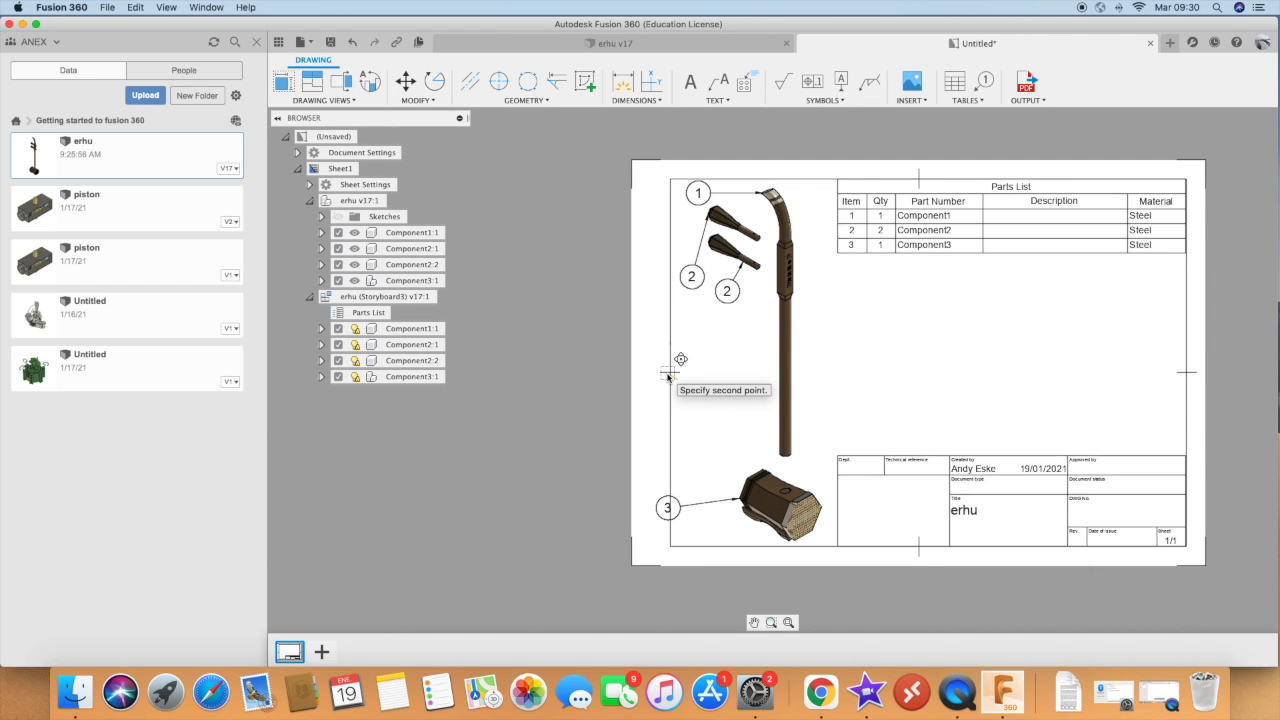
left_click(668, 377)
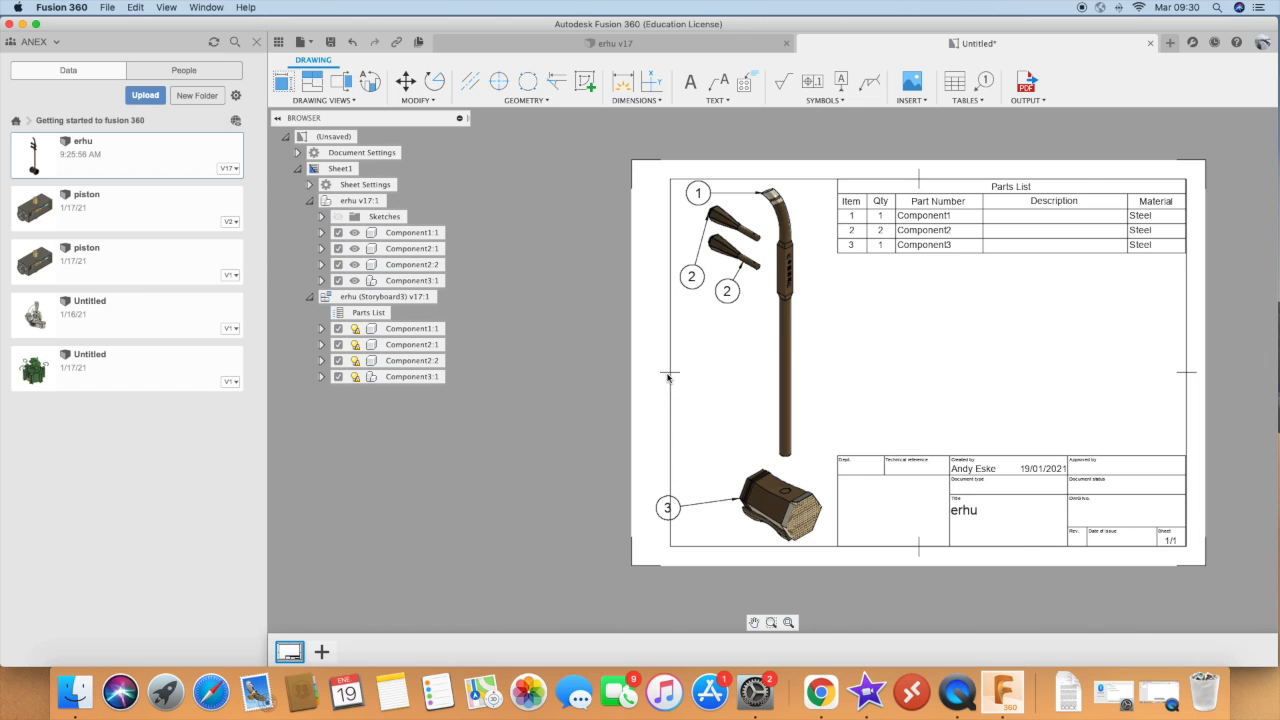
Reposition balloon 3 inside the sheet frame, up and beside the sound box
left_click(667, 509)
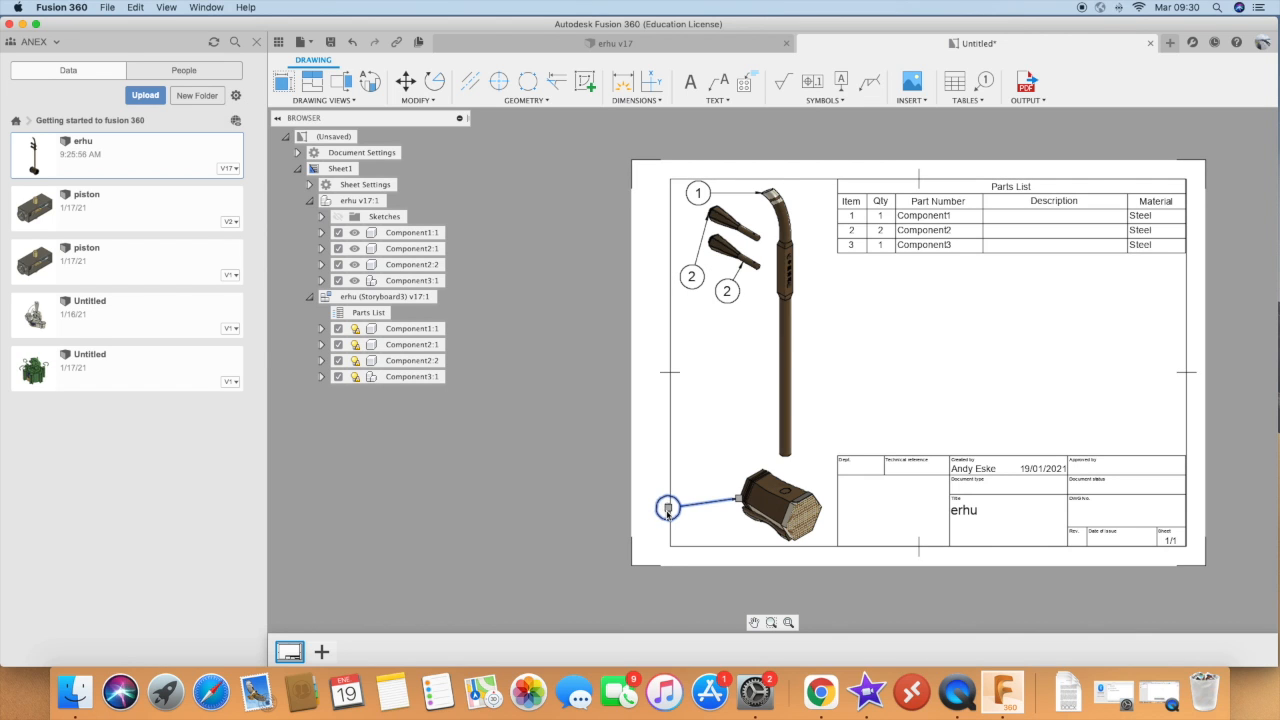
left_click(668, 509)
left_click(694, 476)
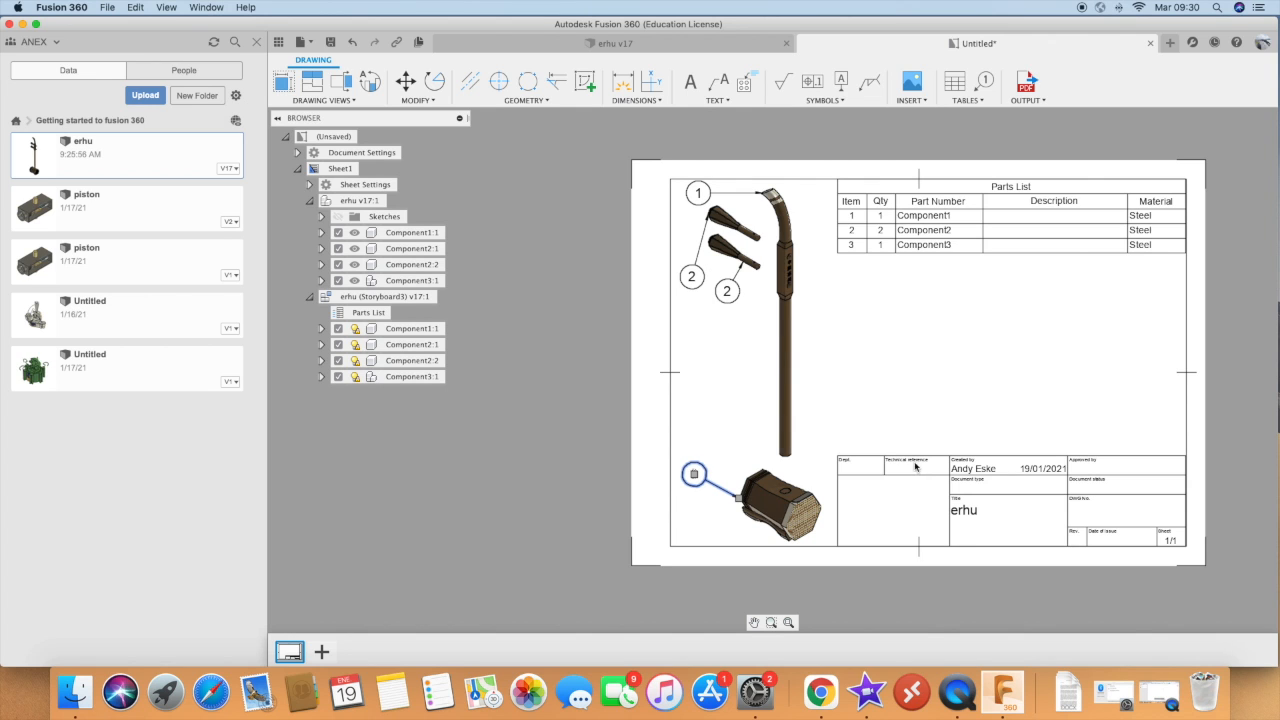
key("Escape")
left_click(963, 101)
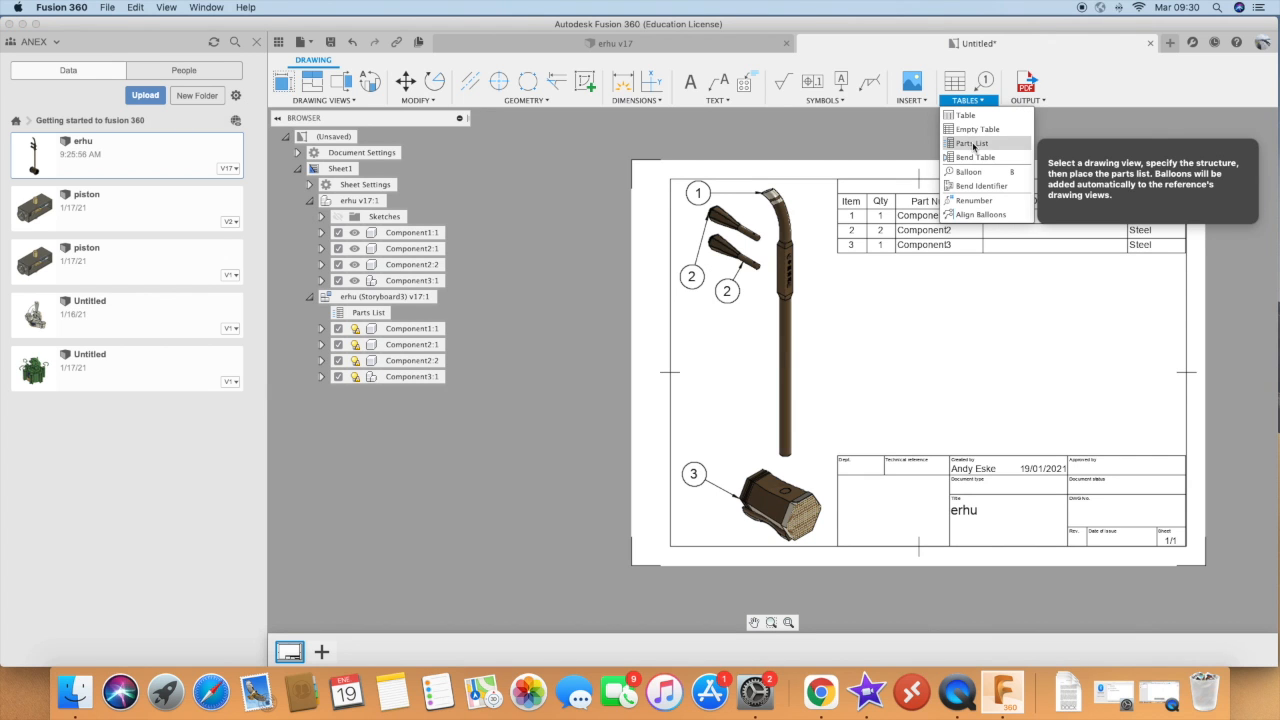
left_click(966, 114)
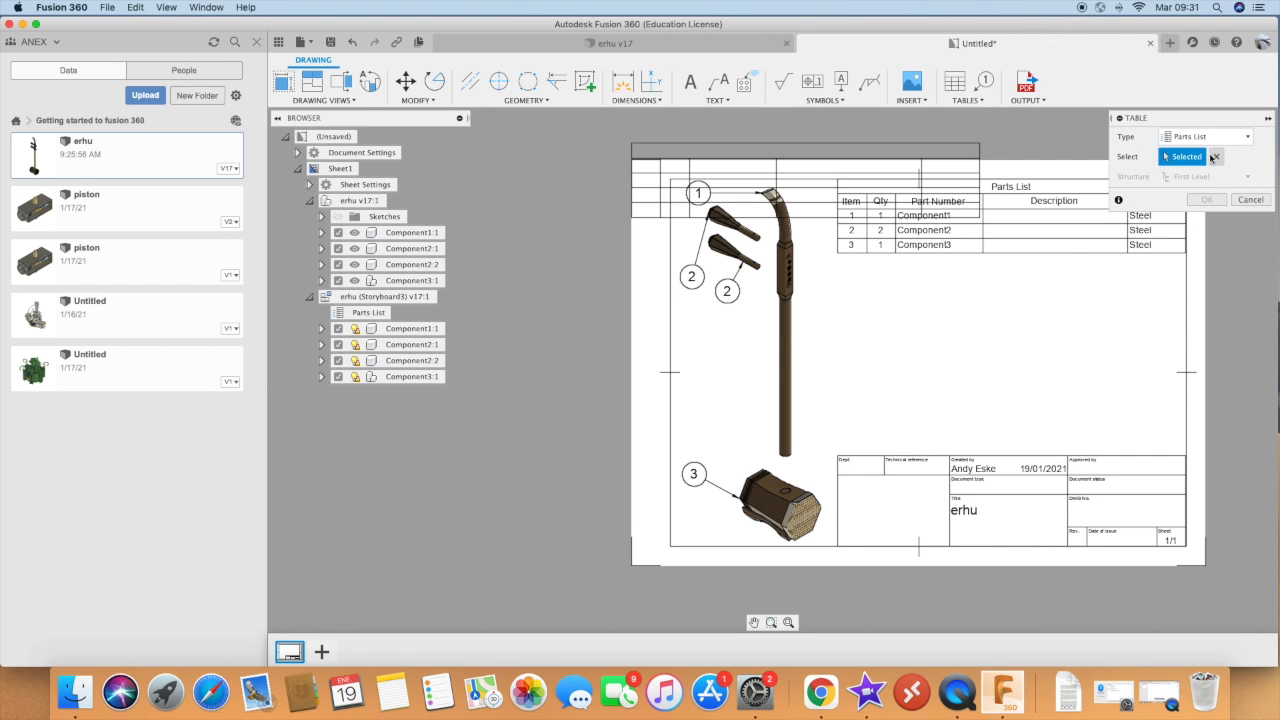
left_click(1251, 200)
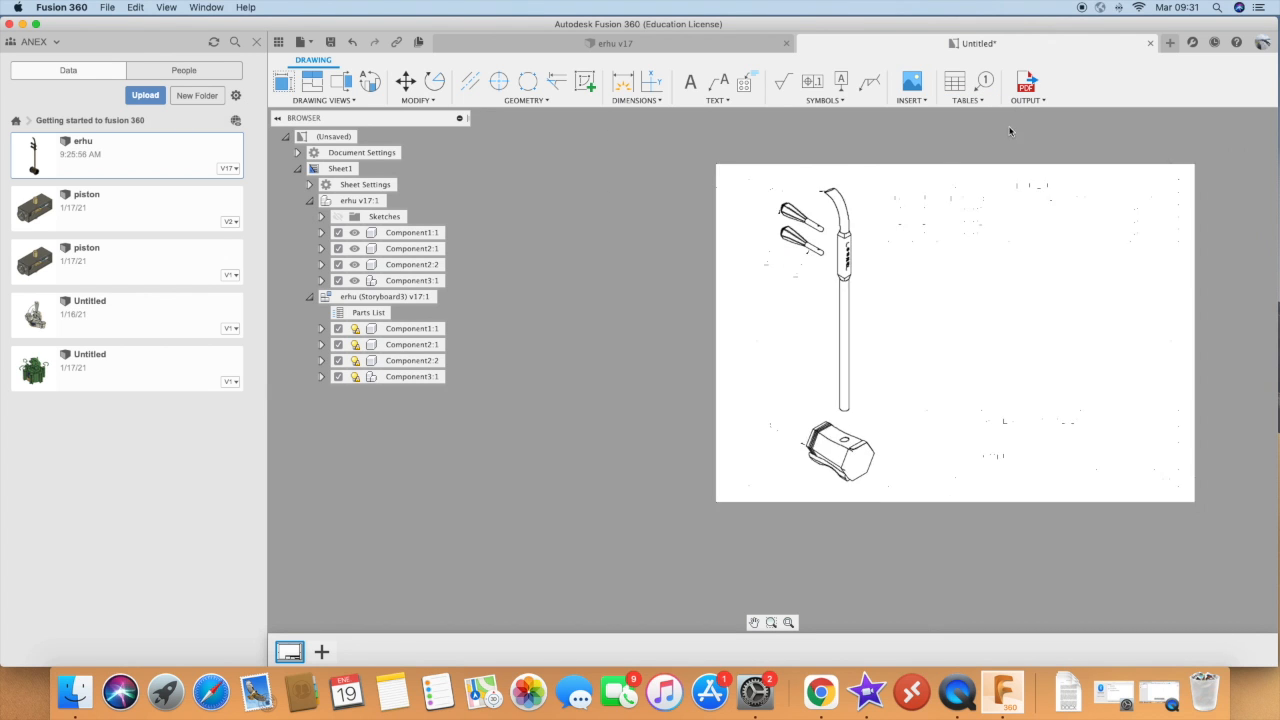
Renumber the first-level balloons, starting from 1 at the sound box, with the pegs as 2 and the neck as 3
left_click(966, 101)
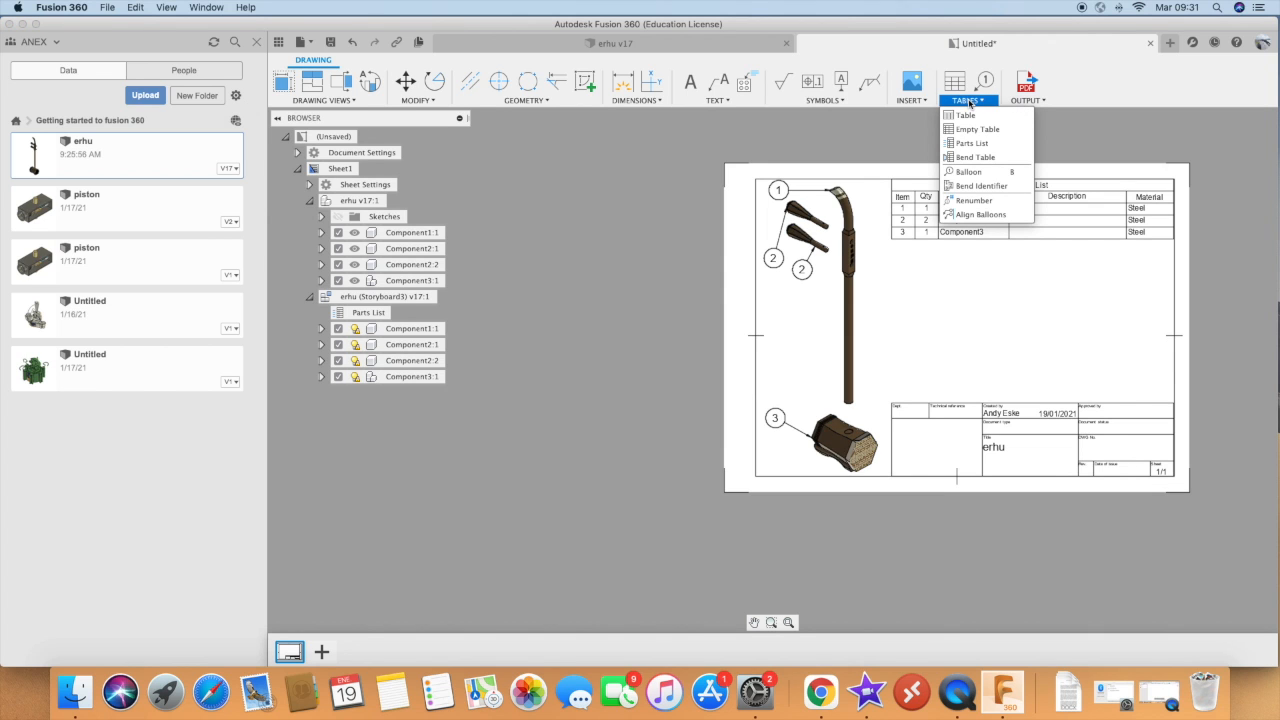
left_click(974, 200)
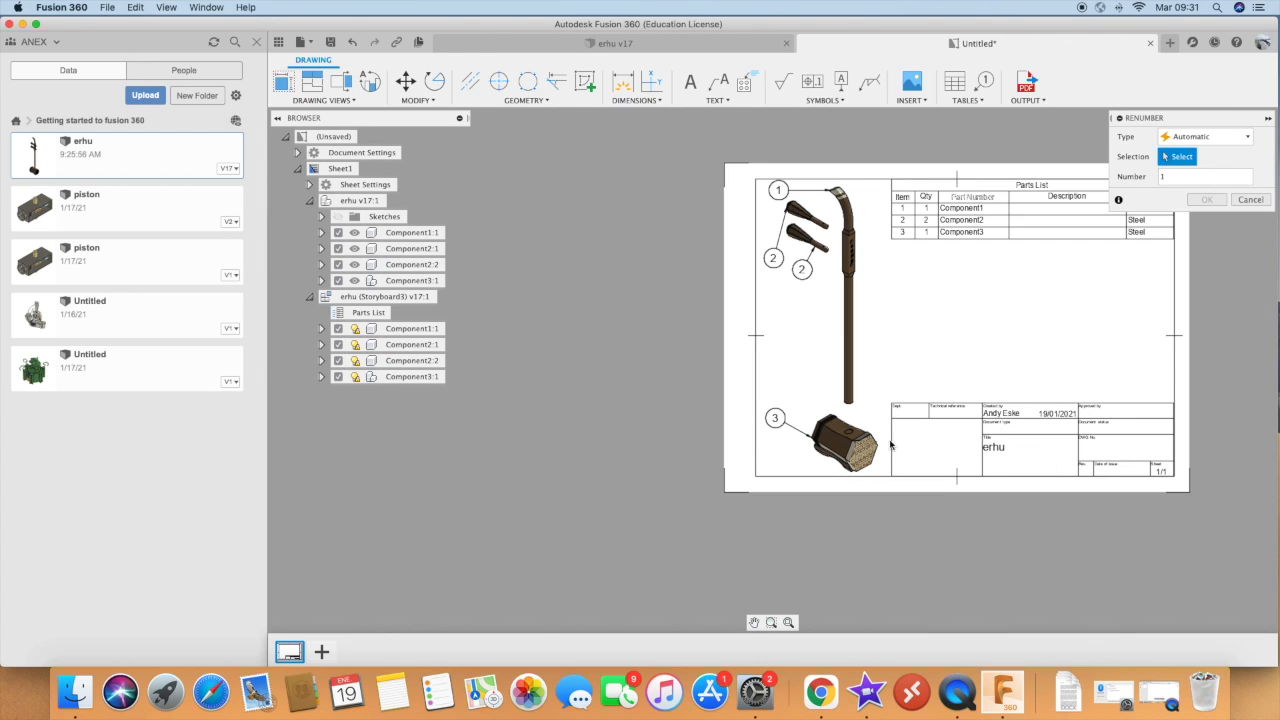
left_click(1218, 137)
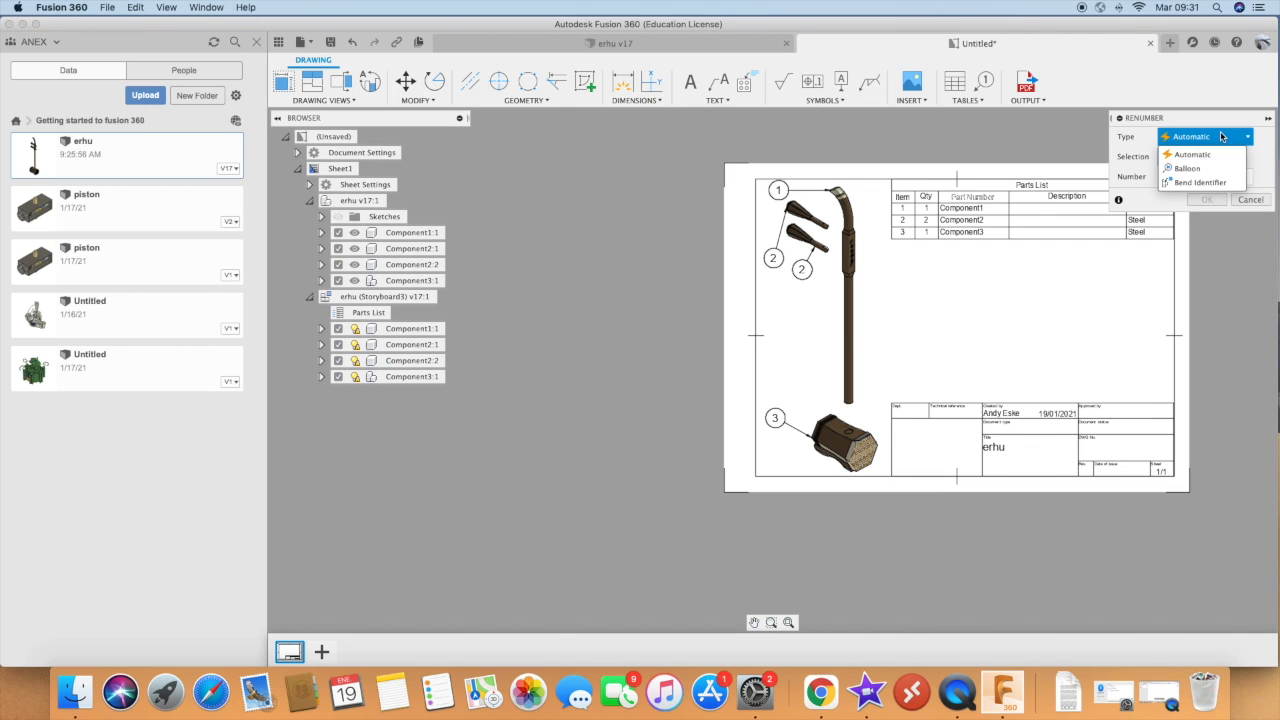
left_click(1187, 168)
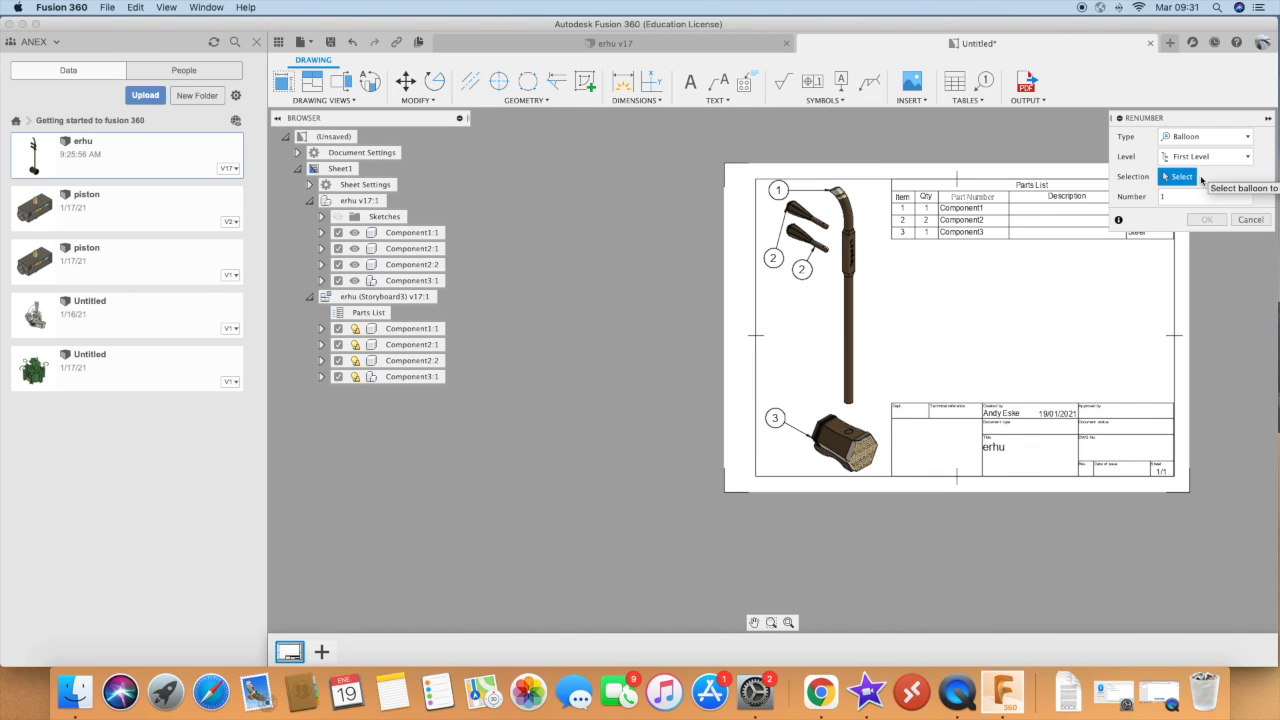
left_click(775, 418)
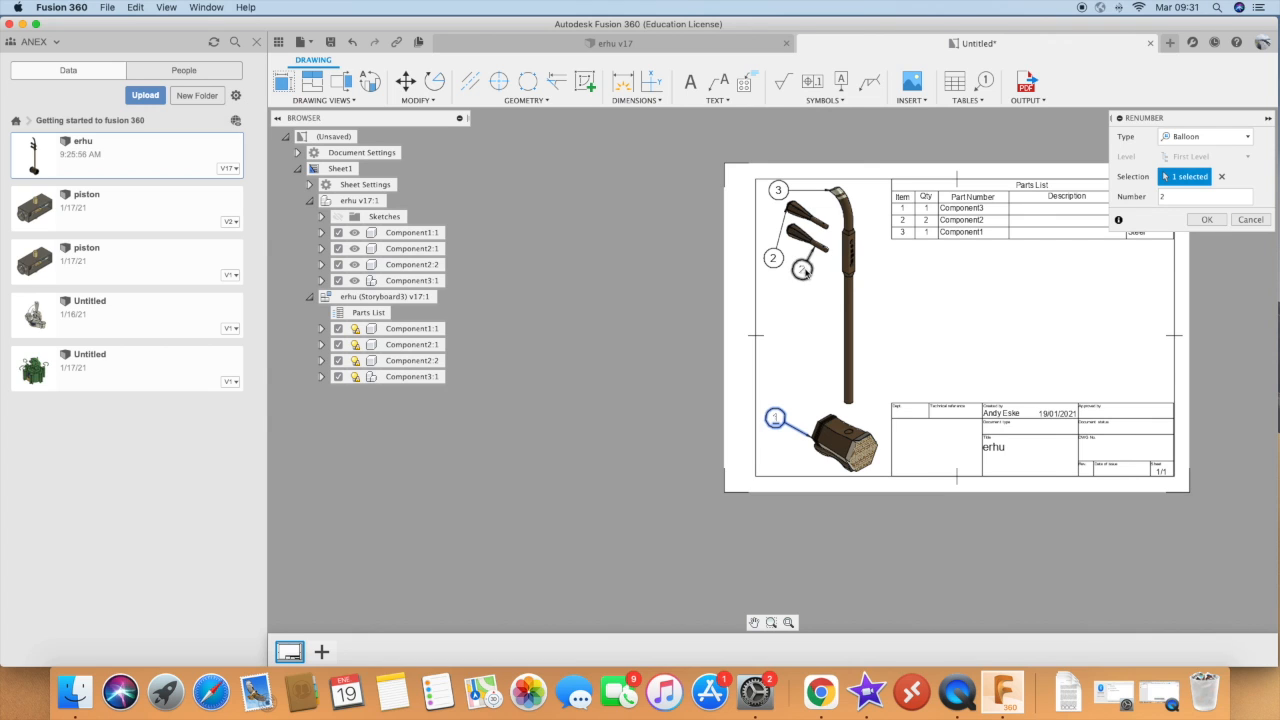
left_click(801, 269)
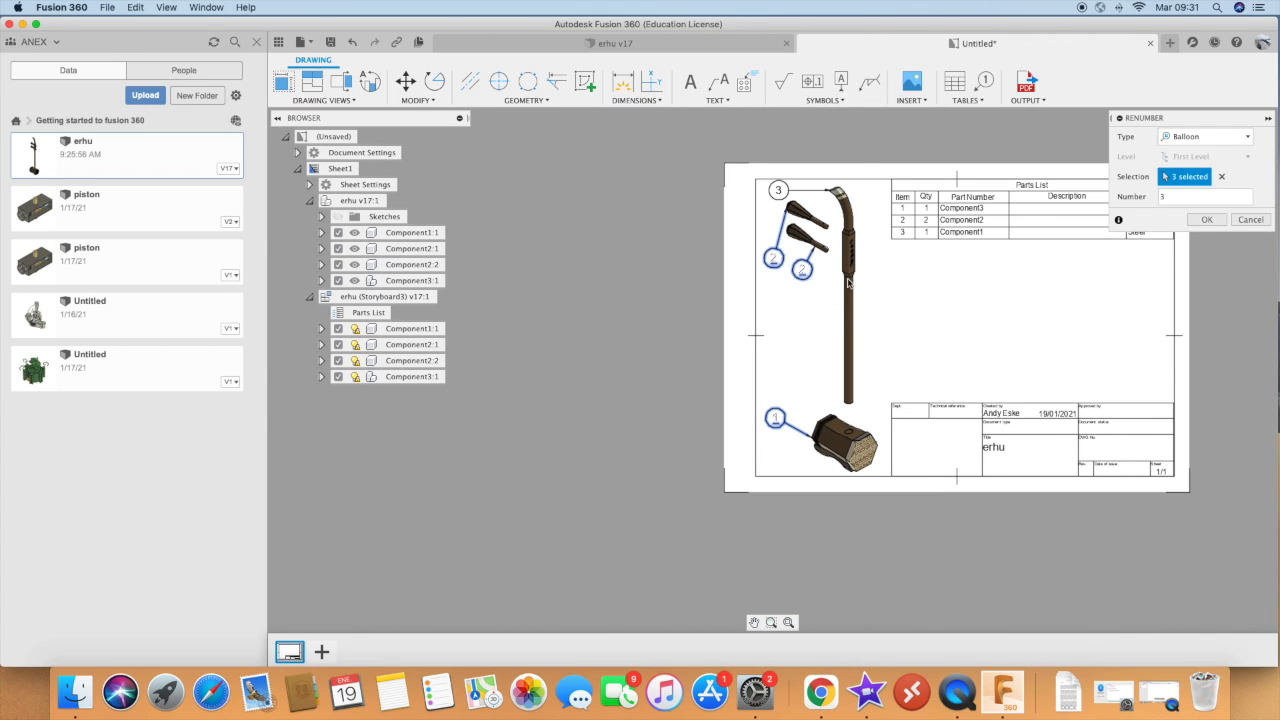
left_click(780, 190)
left_click(1209, 221)
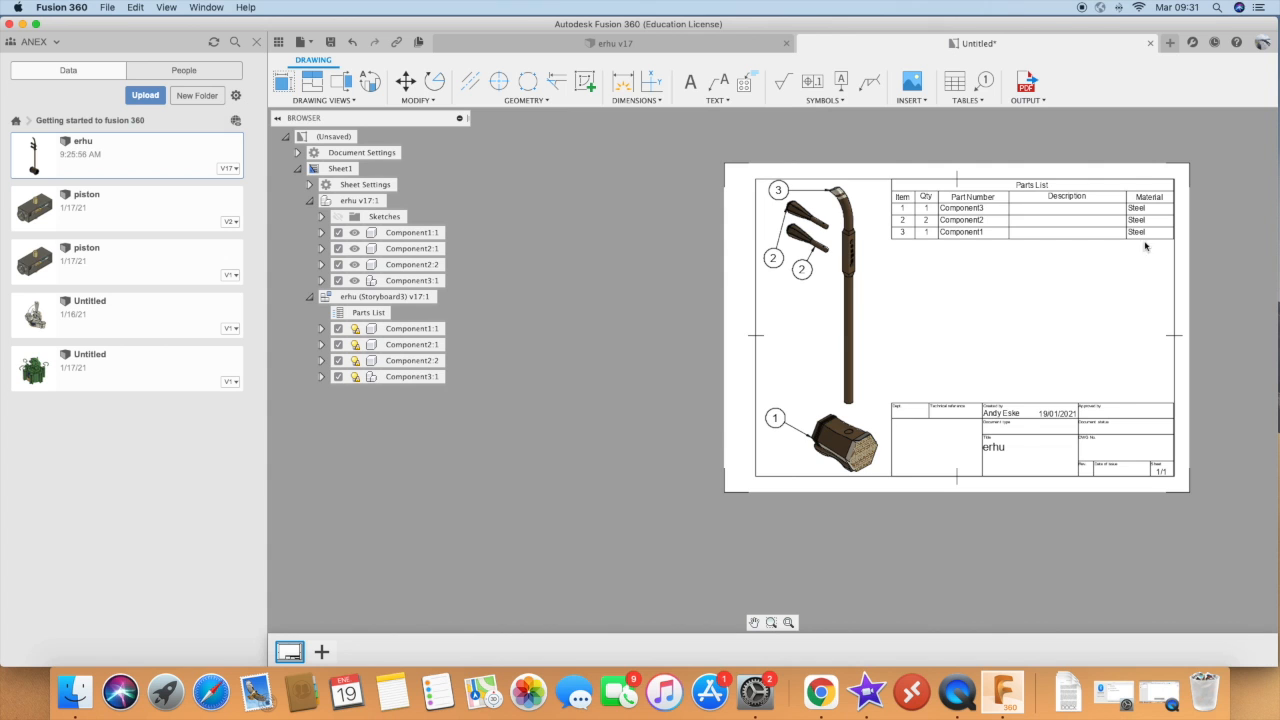
Check the parts list's structure and column settings for a way to edit the part numbers, leaving them unchanged
left_click(965, 214)
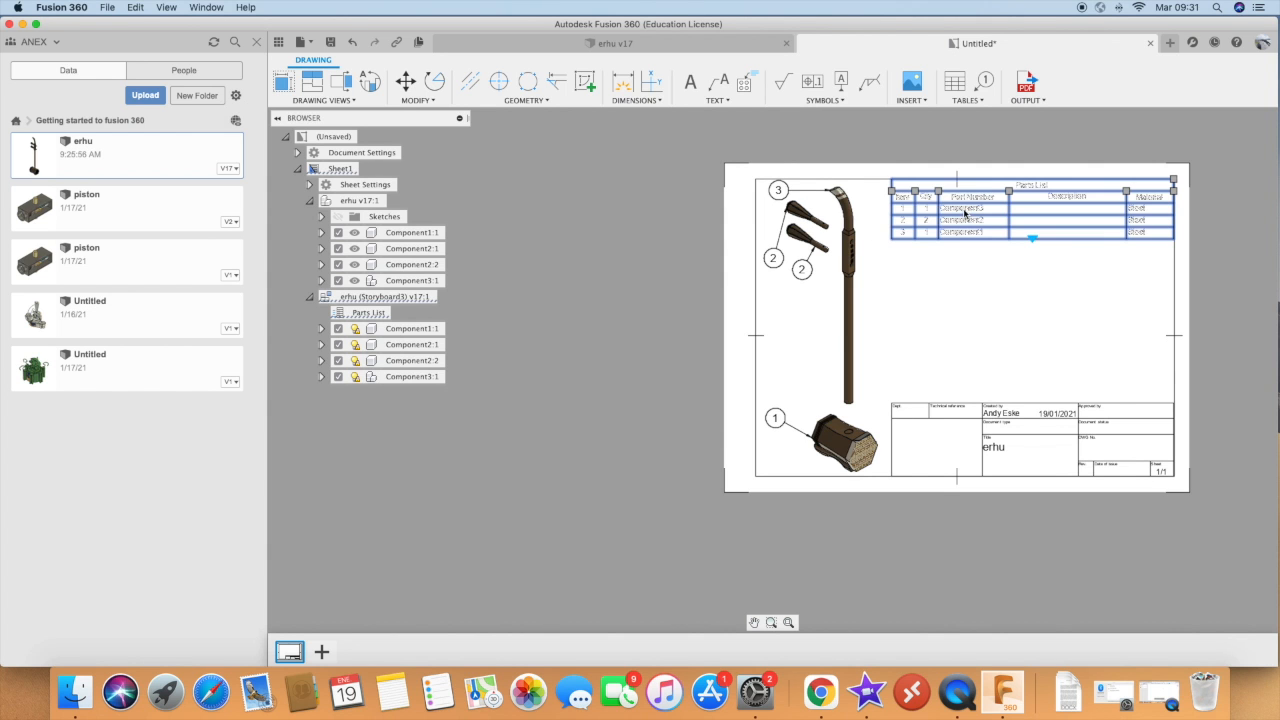
scroll(968, 212, "up", 5)
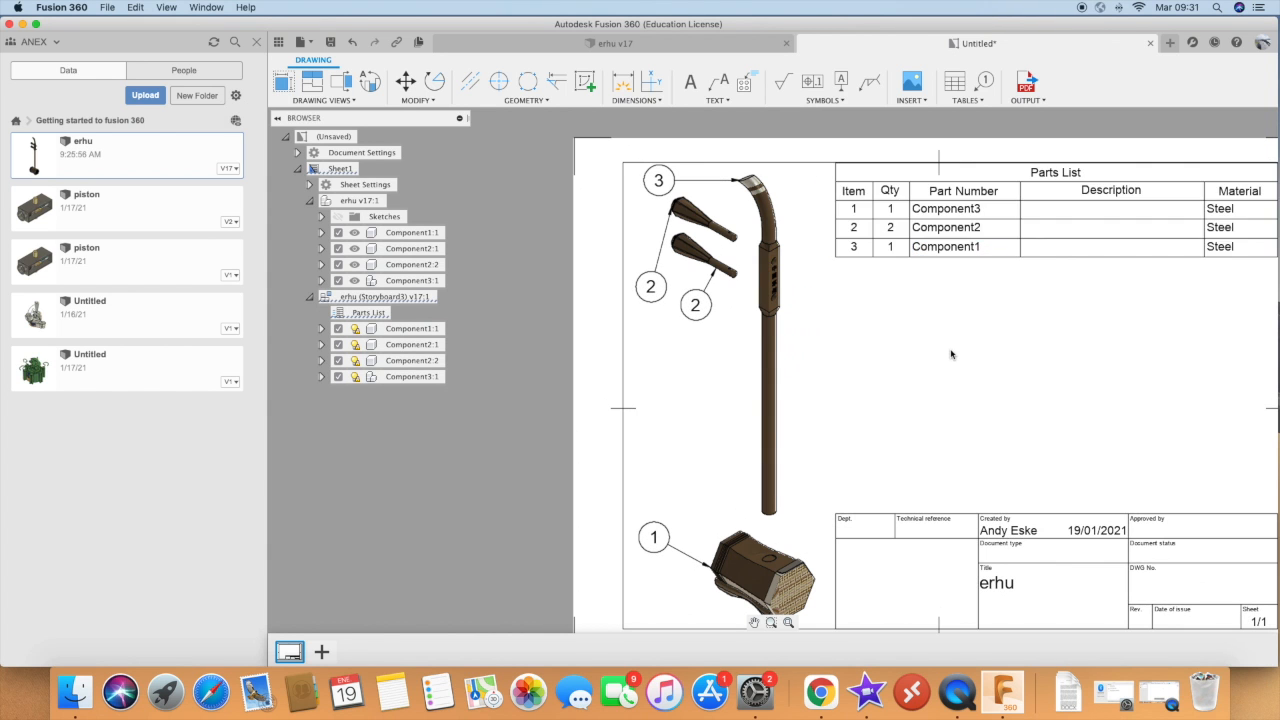
double_click(937, 213)
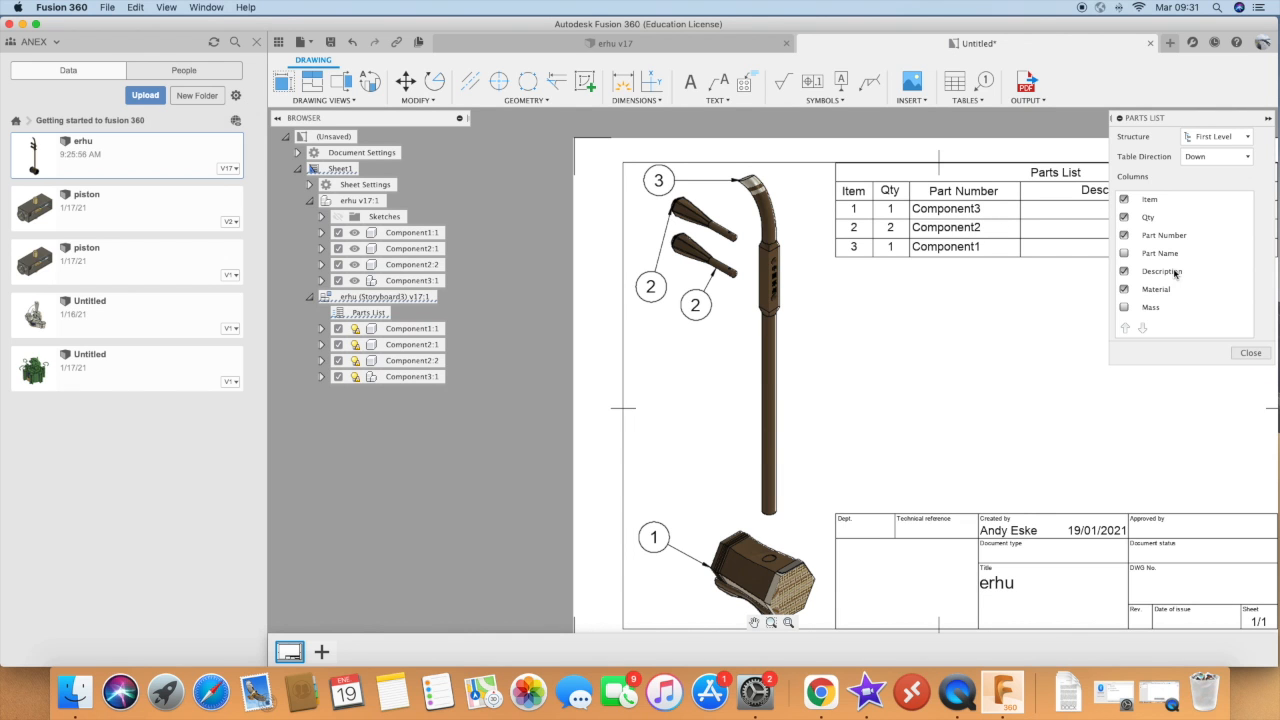
left_click(1250, 354)
left_click(957, 212)
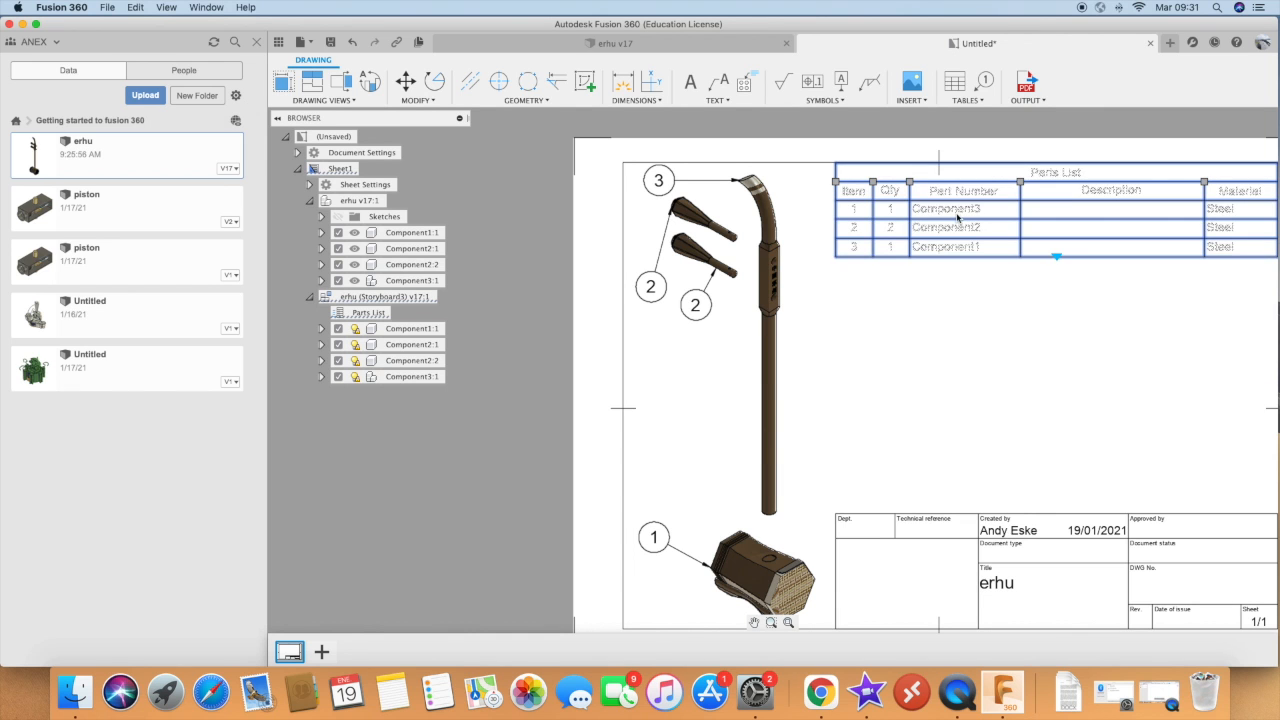
double_click(953, 212)
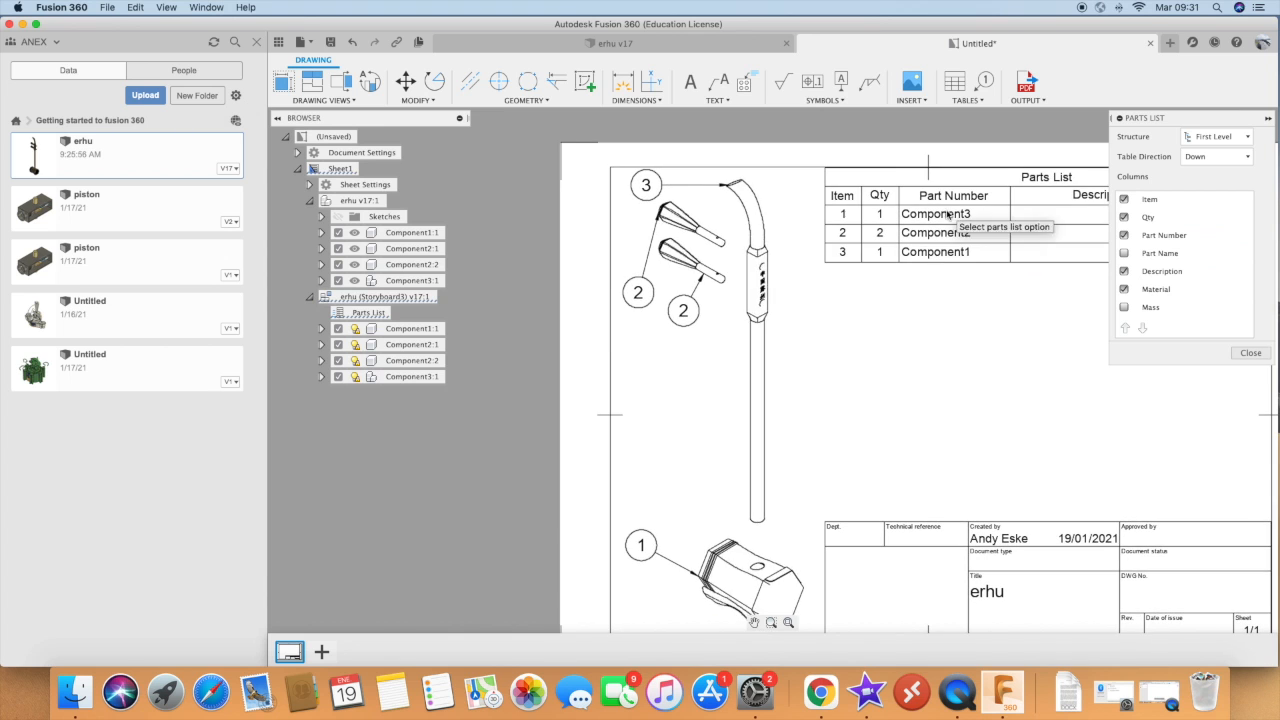
left_click(1251, 352)
Return to the erhu model and switch it from the Animation to the Design workspace
left_click(642, 45)
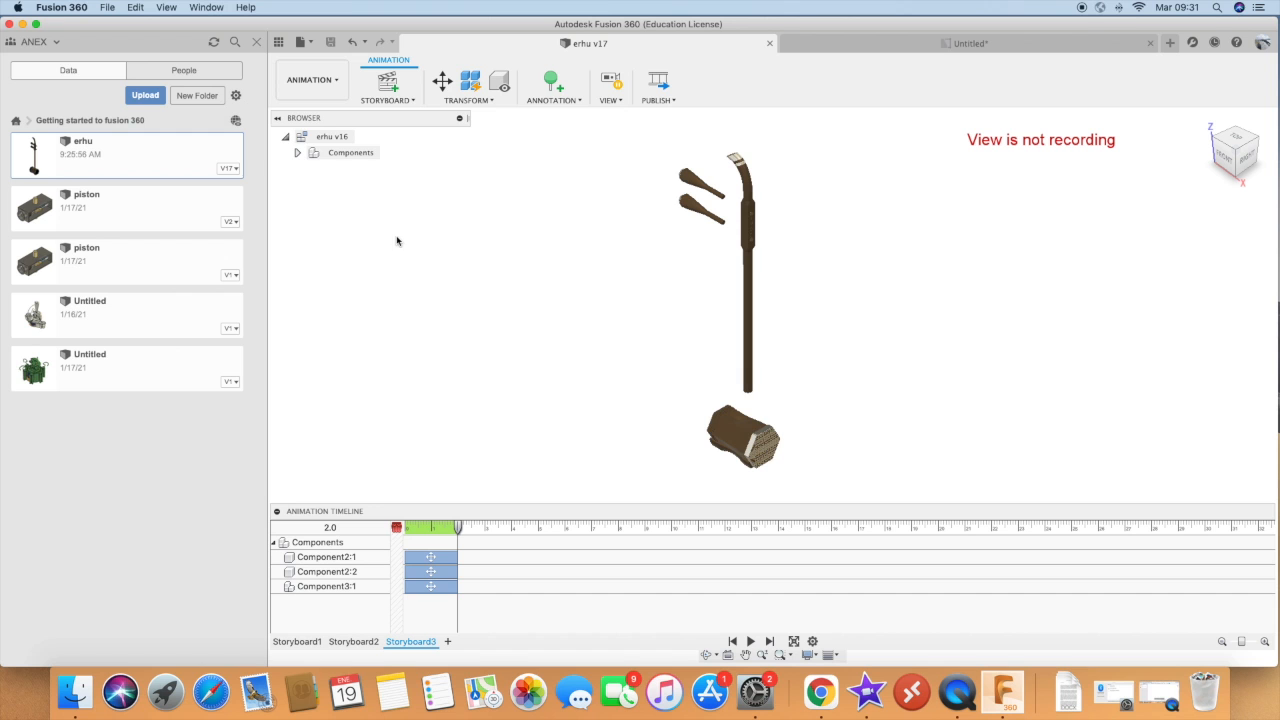
left_click(312, 80)
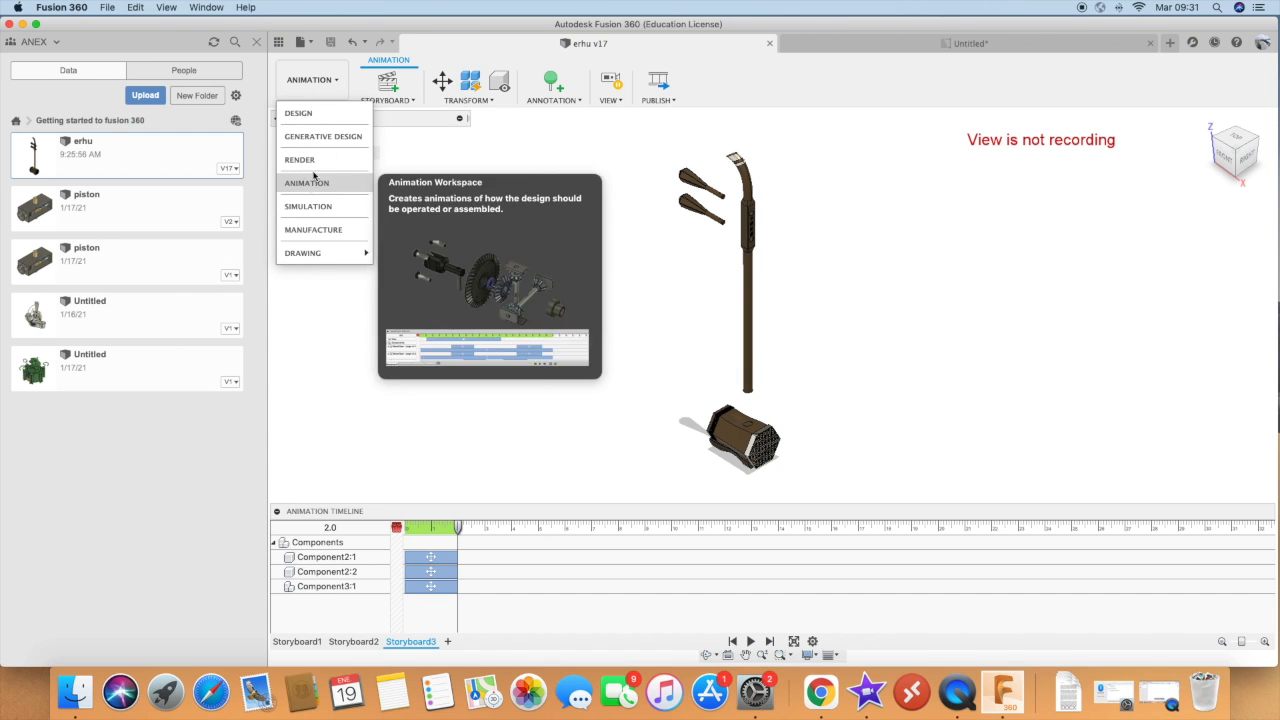
left_click(310, 114)
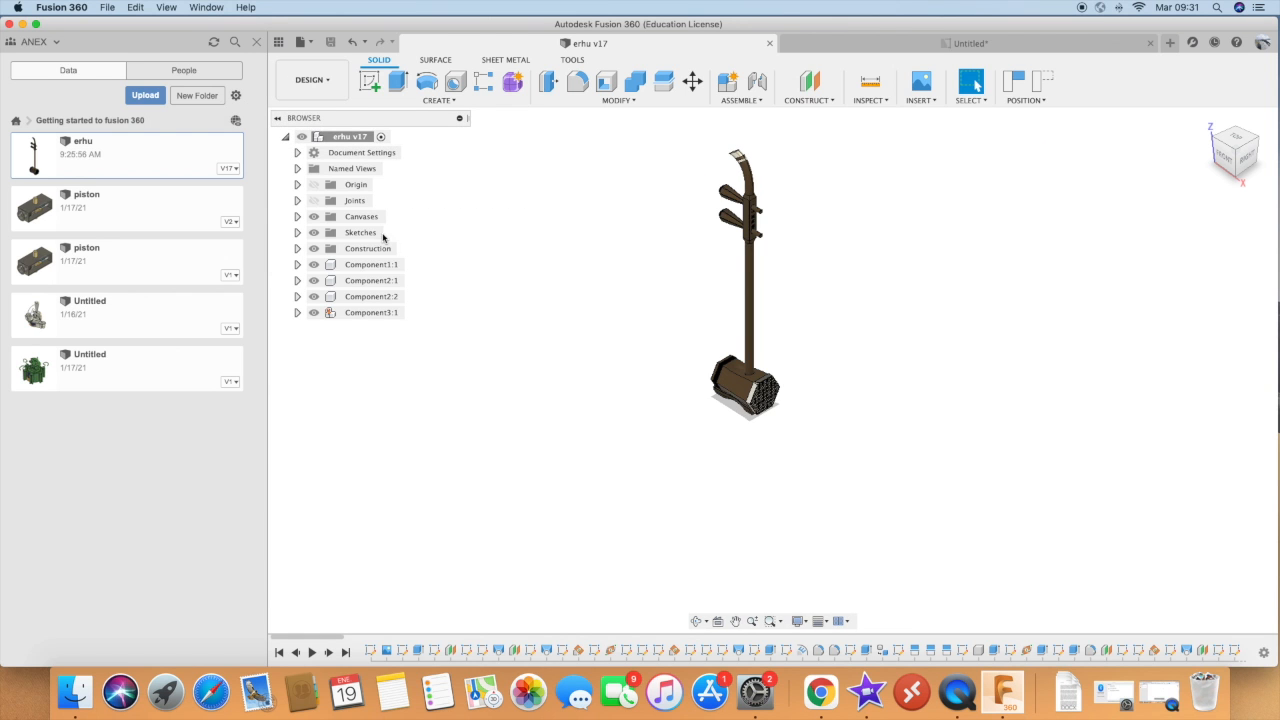
Rename the erhu's neck component, Component1, as Main Frame
left_click(363, 266)
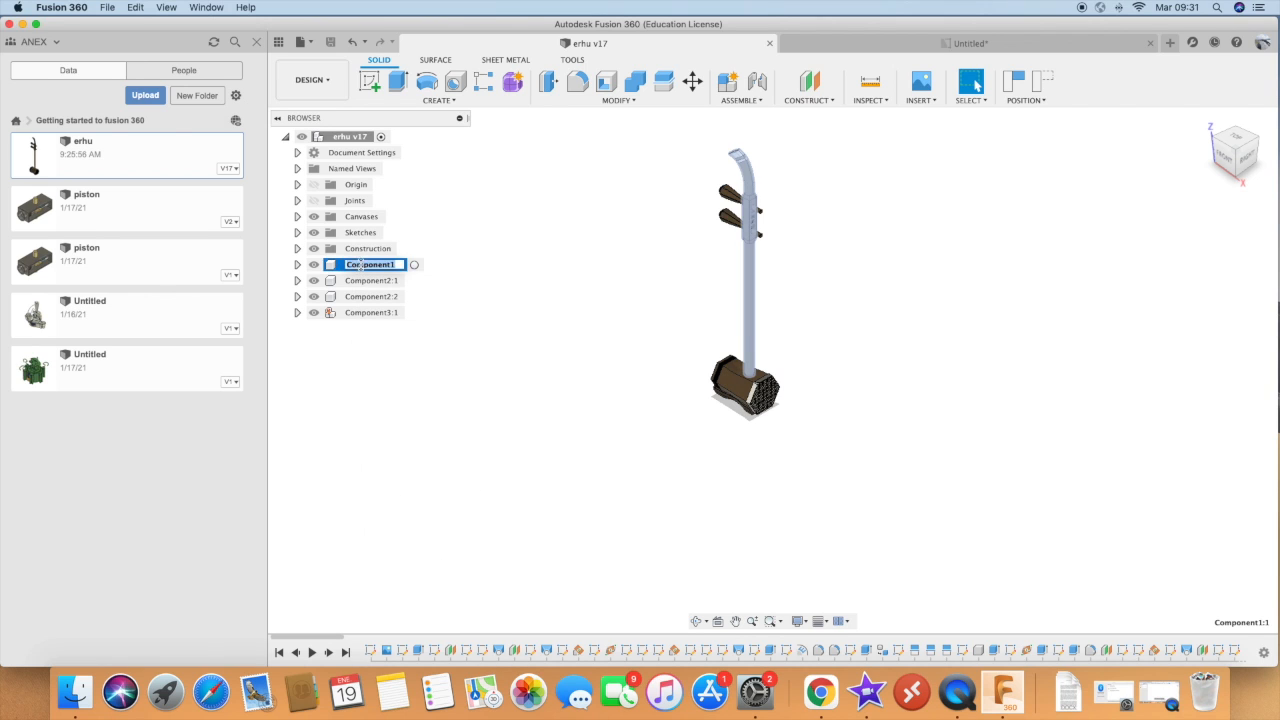
left_click(362, 266)
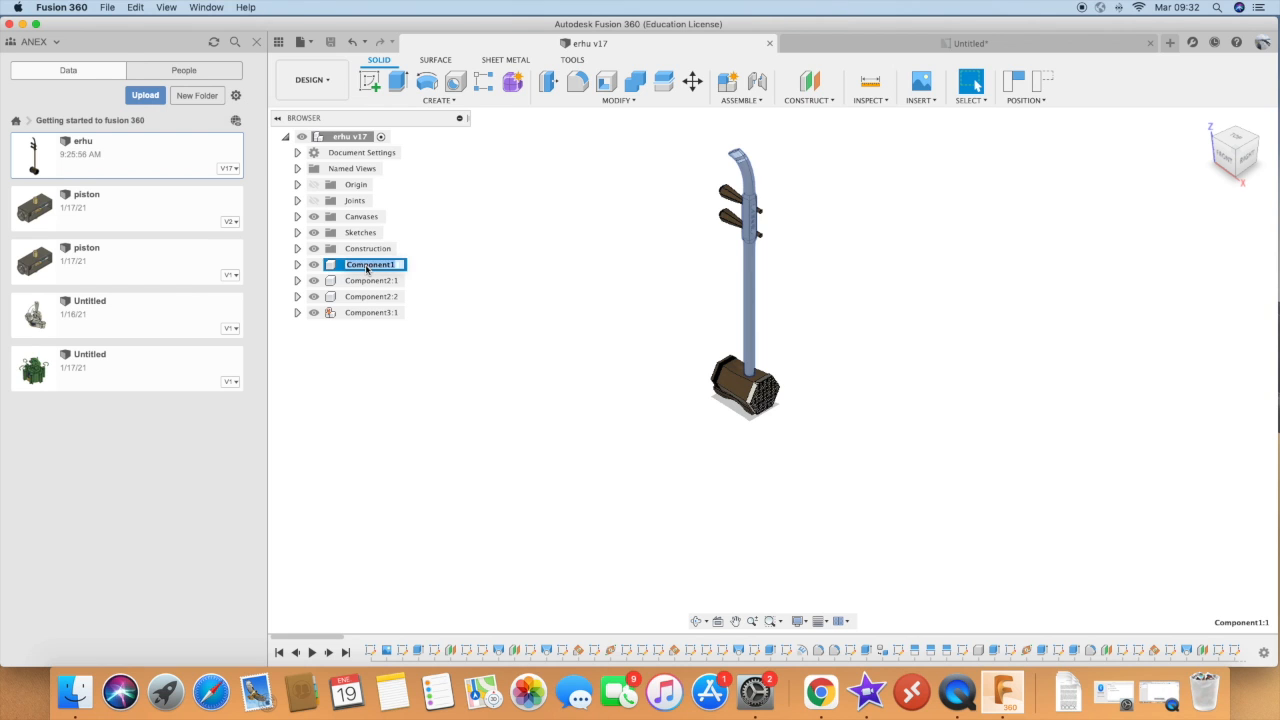
right_click(367, 266)
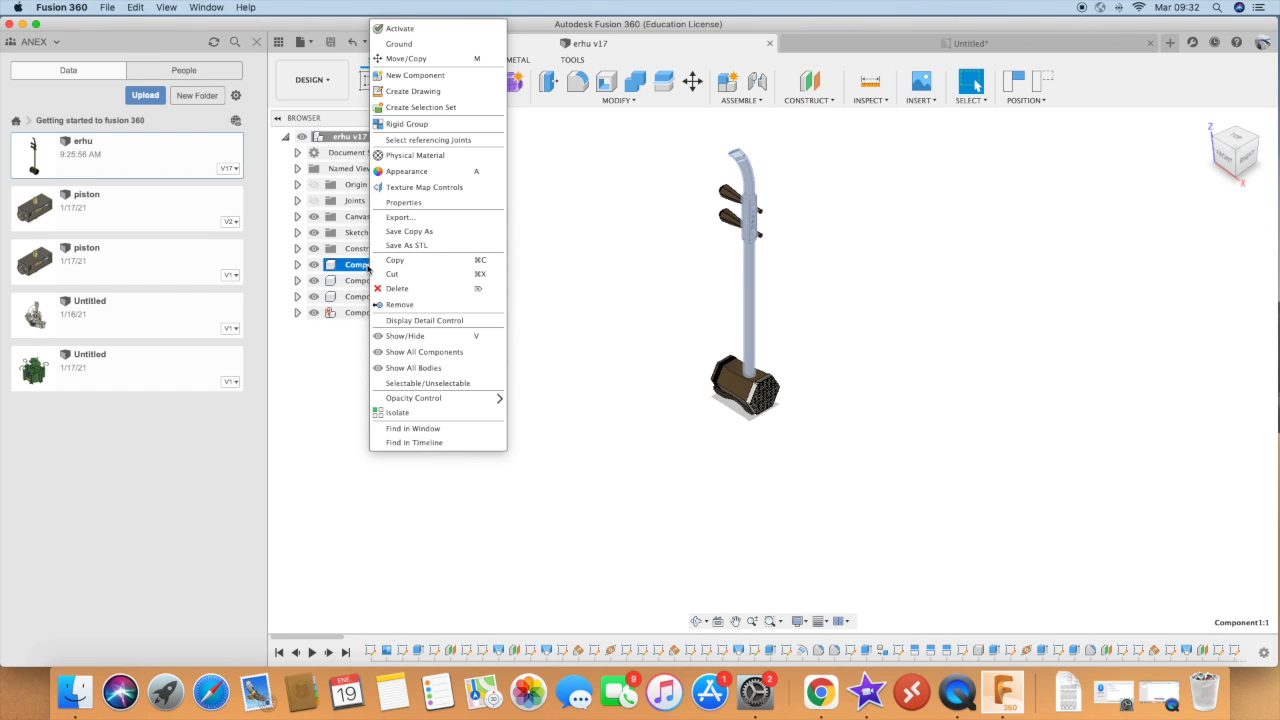
double_click(367, 265)
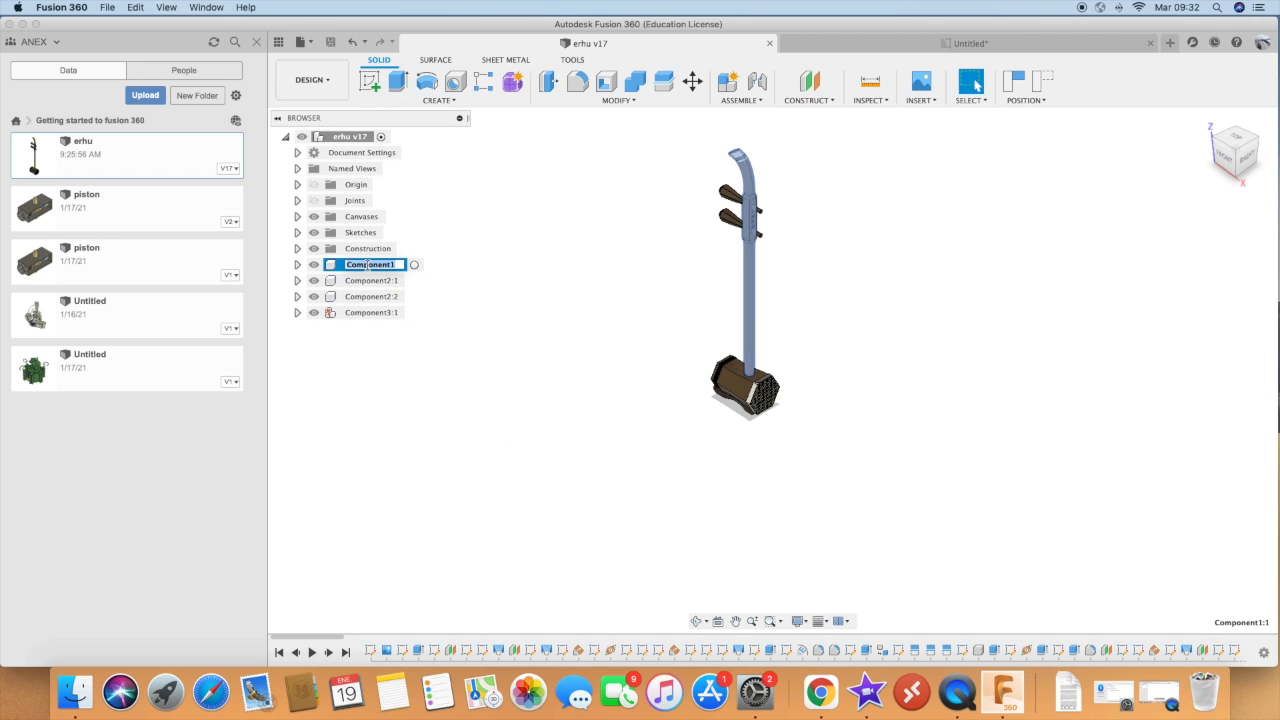
type("Frame")
key("Return")
left_click(370, 281)
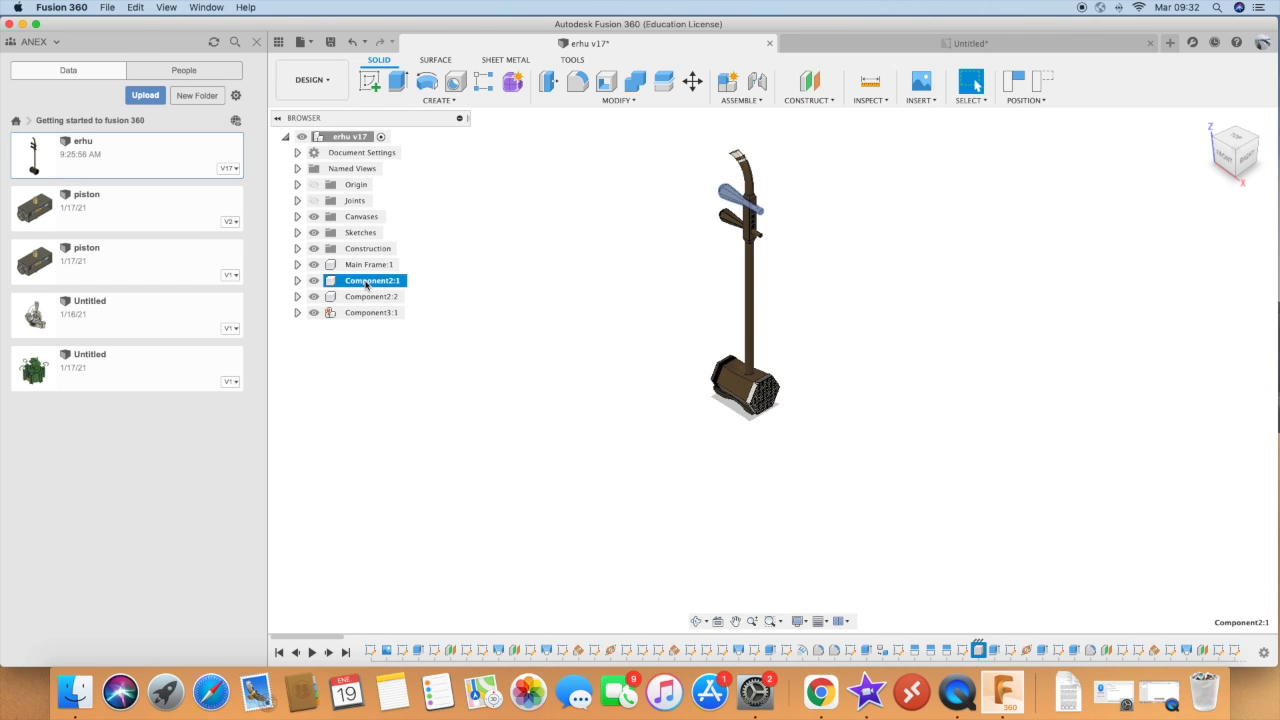
key("m")
left_click(695, 354)
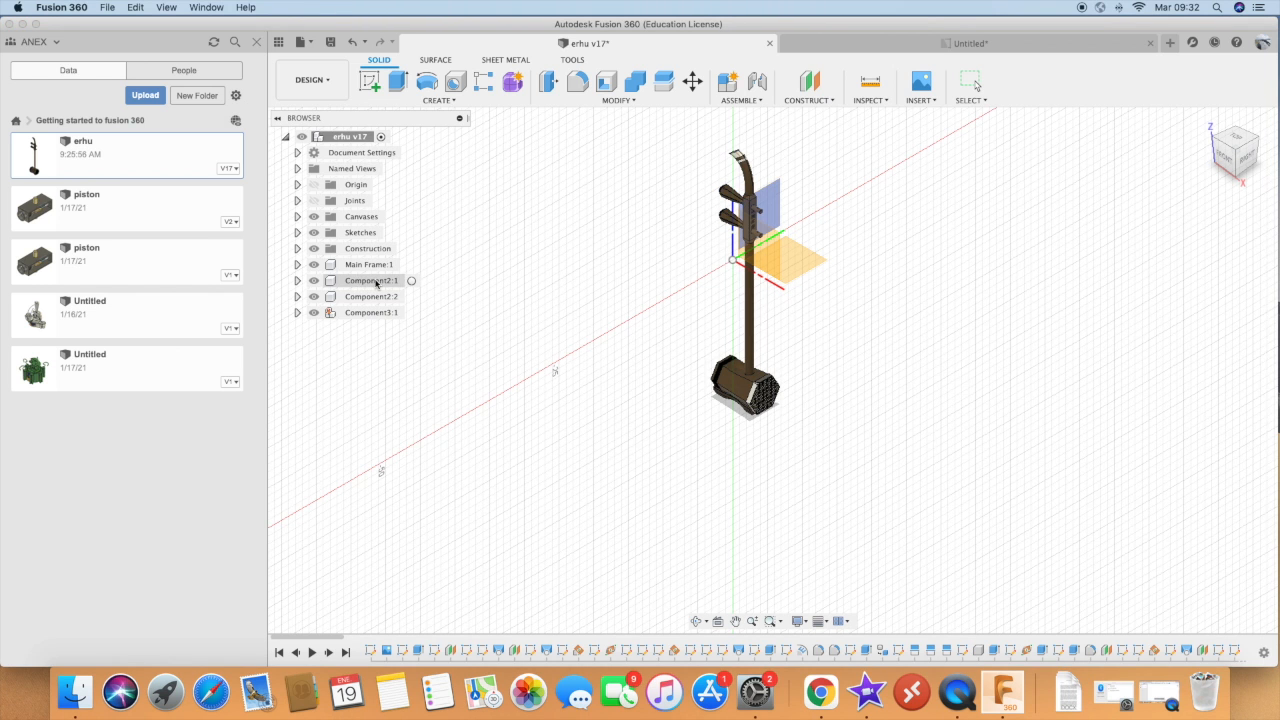
left_click(498, 404)
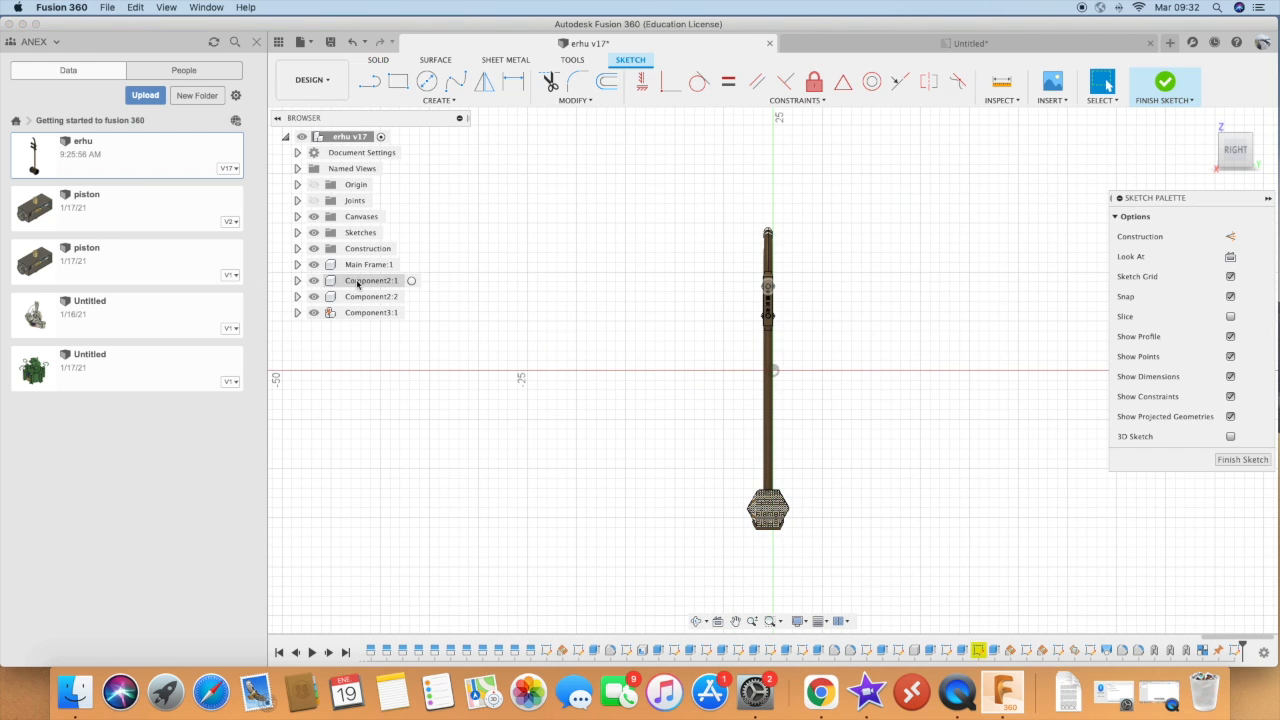
left_click(358, 281)
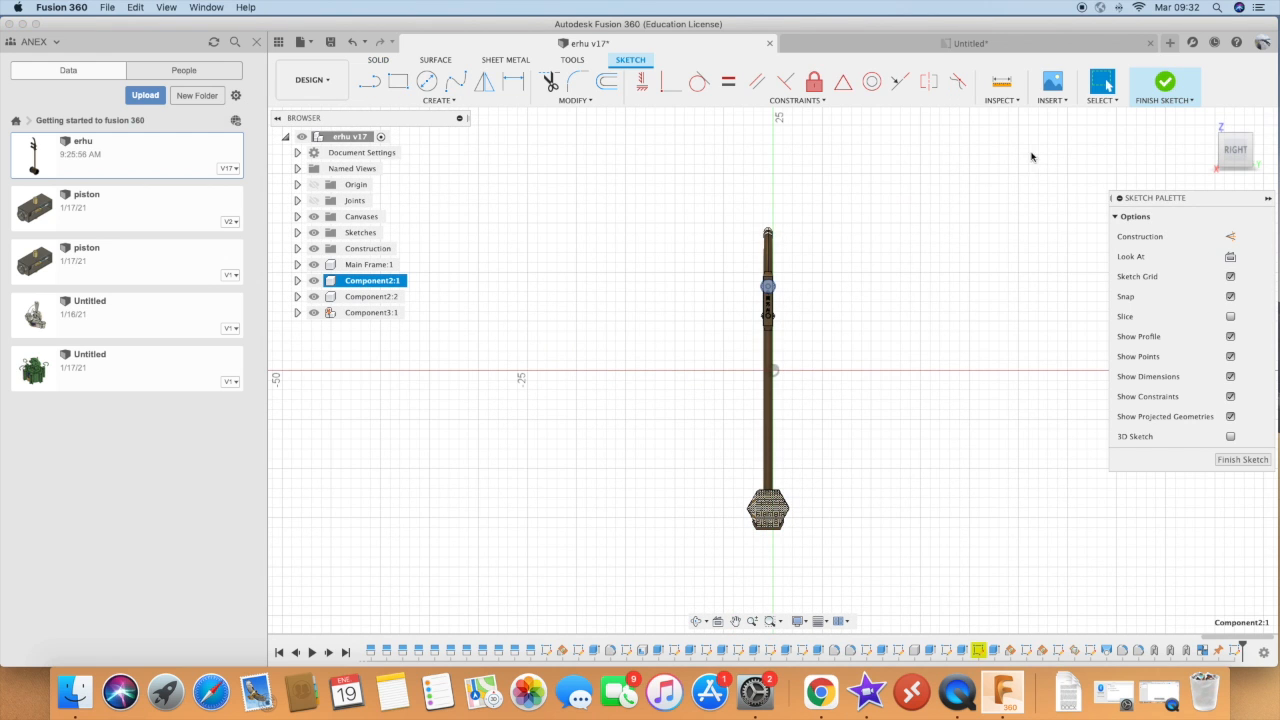
left_click(1157, 85)
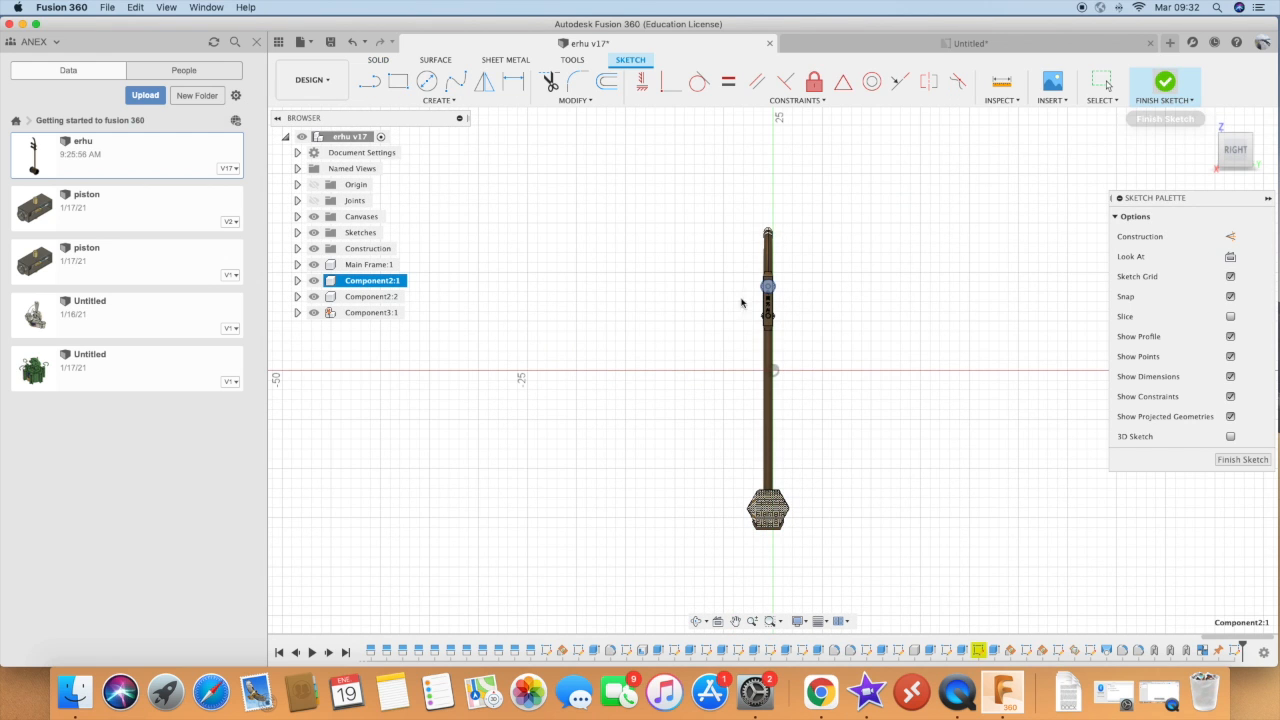
Rename the tuning peg component as Peg and the sound box component as Box
double_click(361, 281)
type("Peg")
key("Return")
left_click(367, 298)
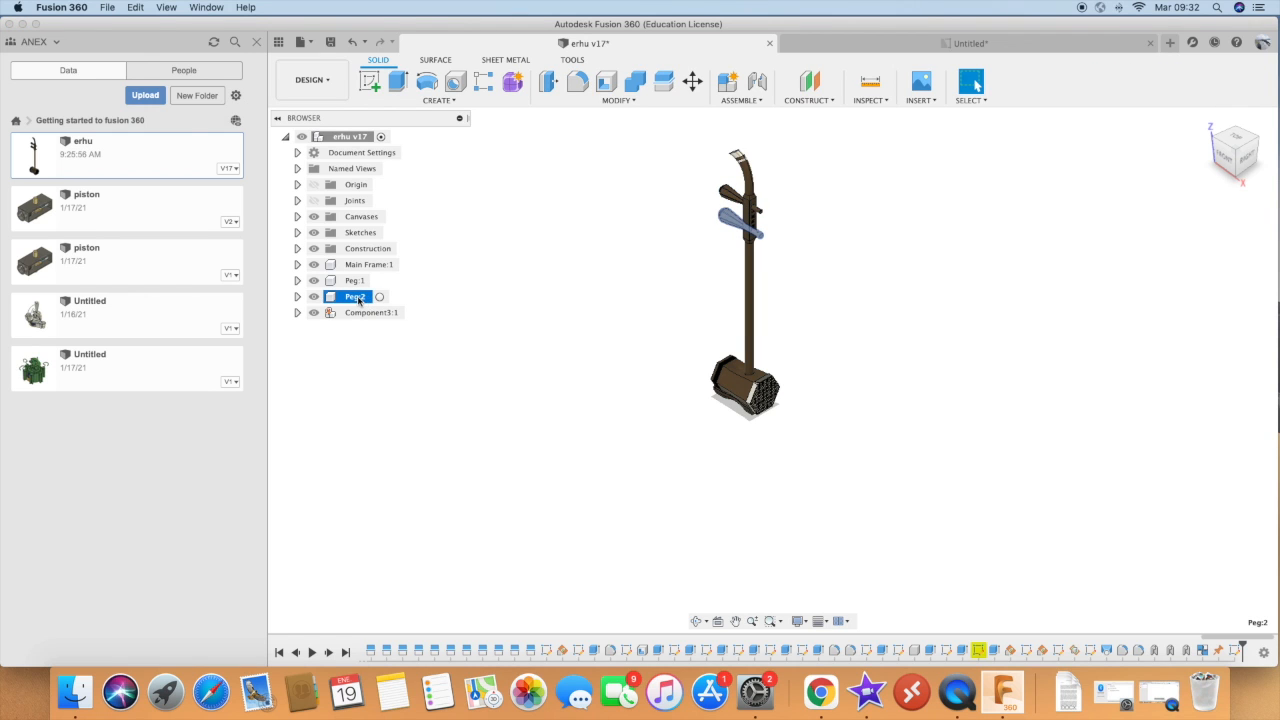
left_click(363, 314)
double_click(365, 315)
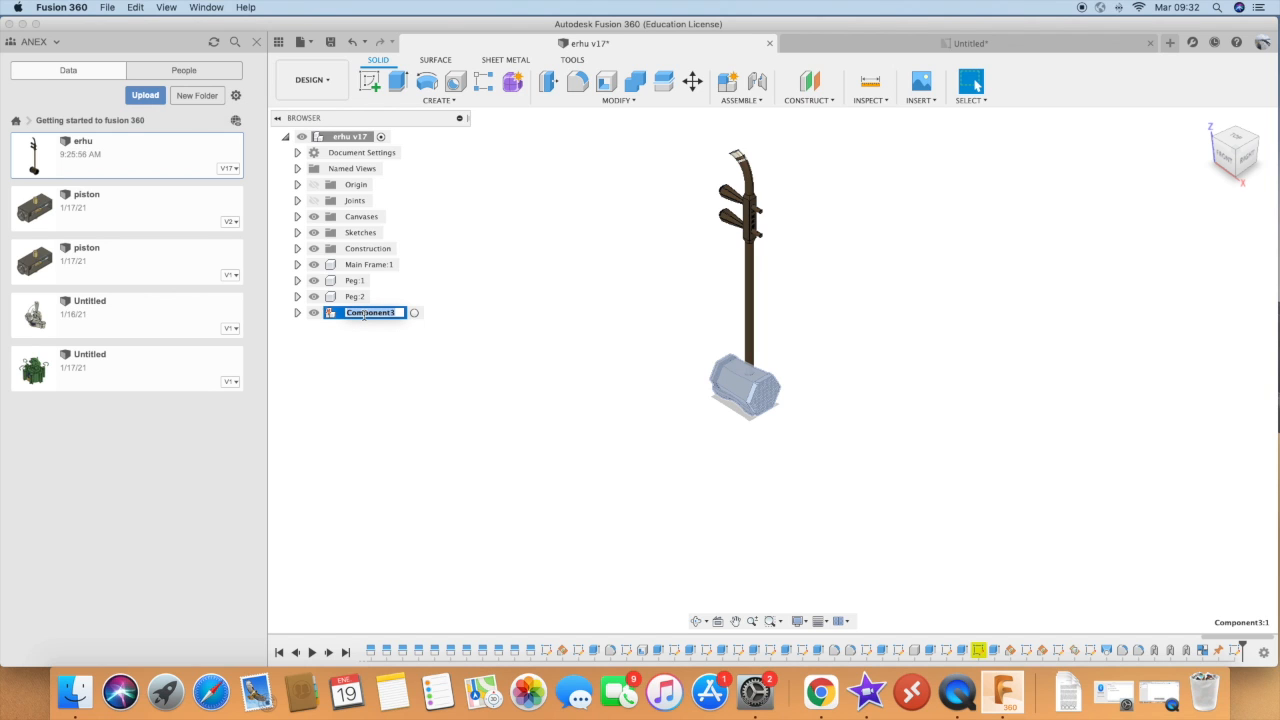
type("Box")
left_click(394, 374)
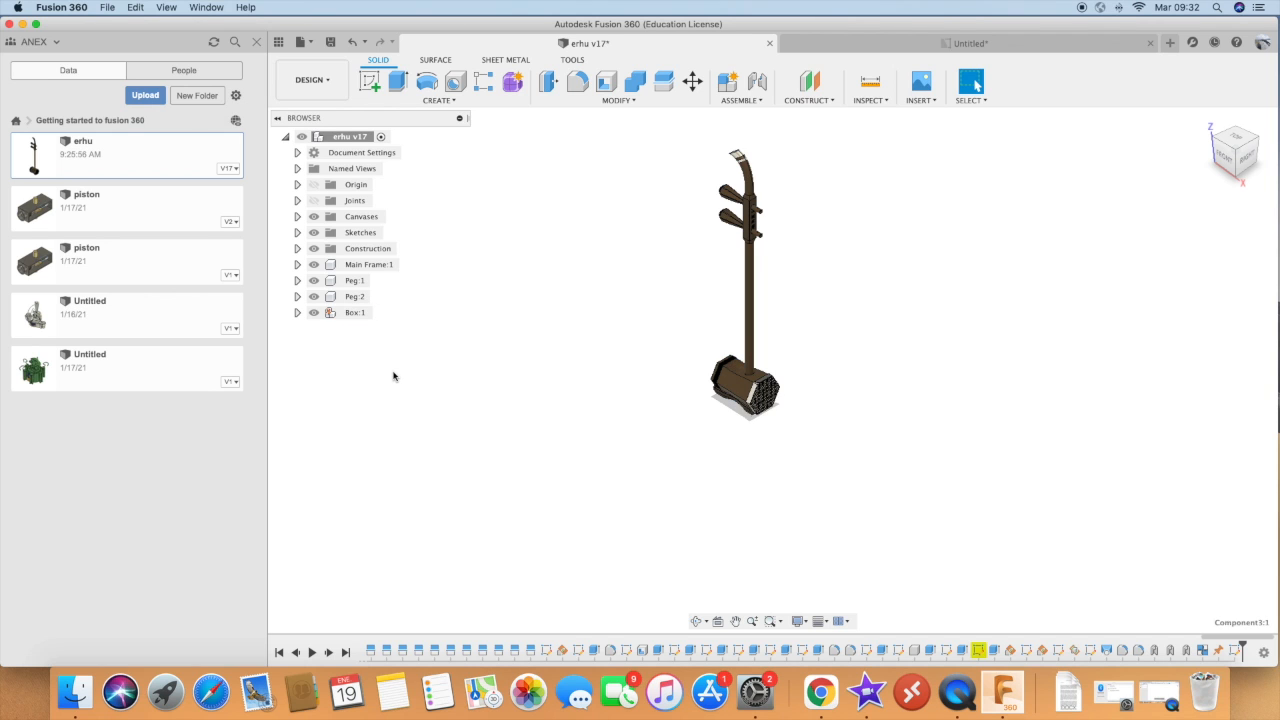
Return to the drawing and check the parts list's editing options and the table commands for a way to update the part numbers
left_click(843, 50)
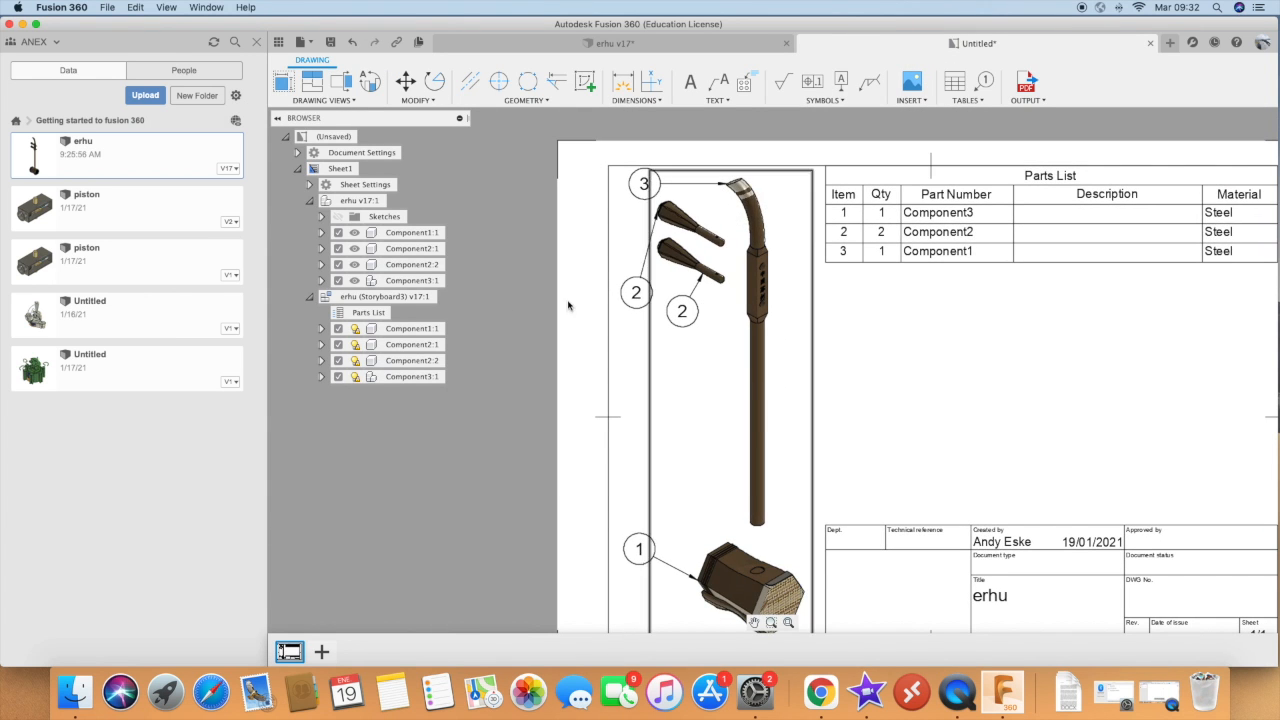
scroll(536, 308, "down", 3)
scroll(961, 299, "up", 3)
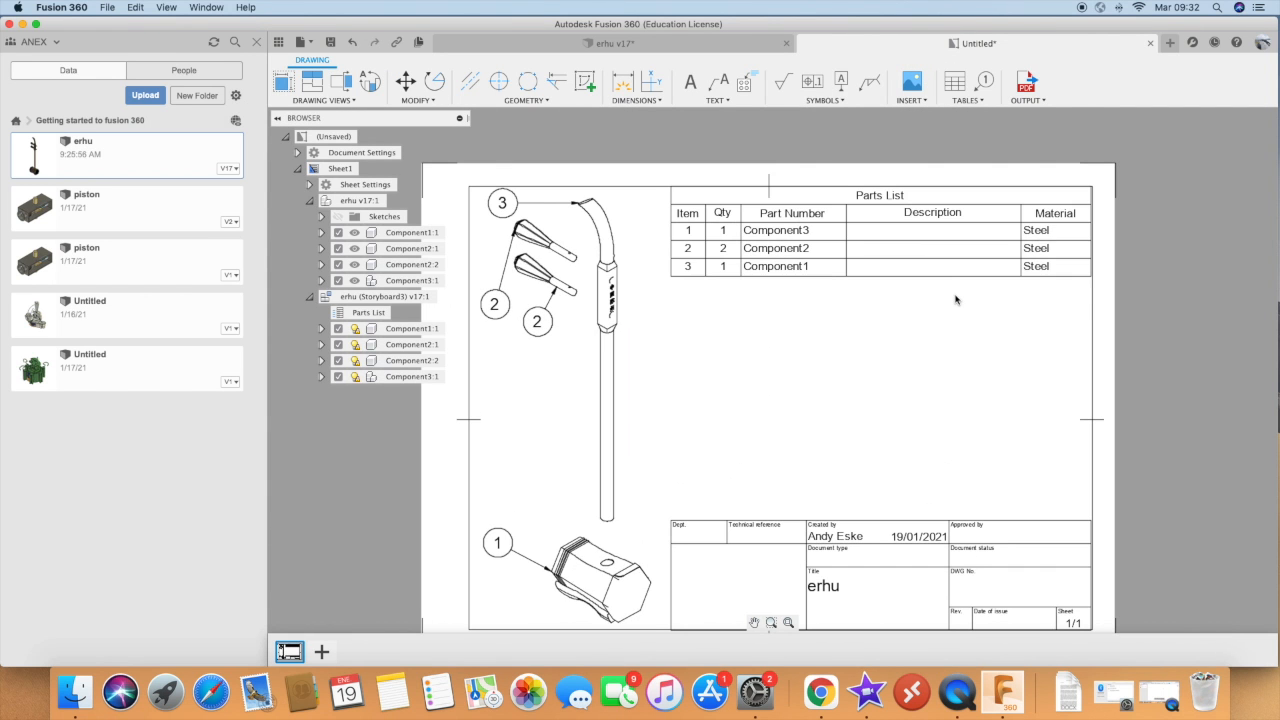
right_click(907, 235)
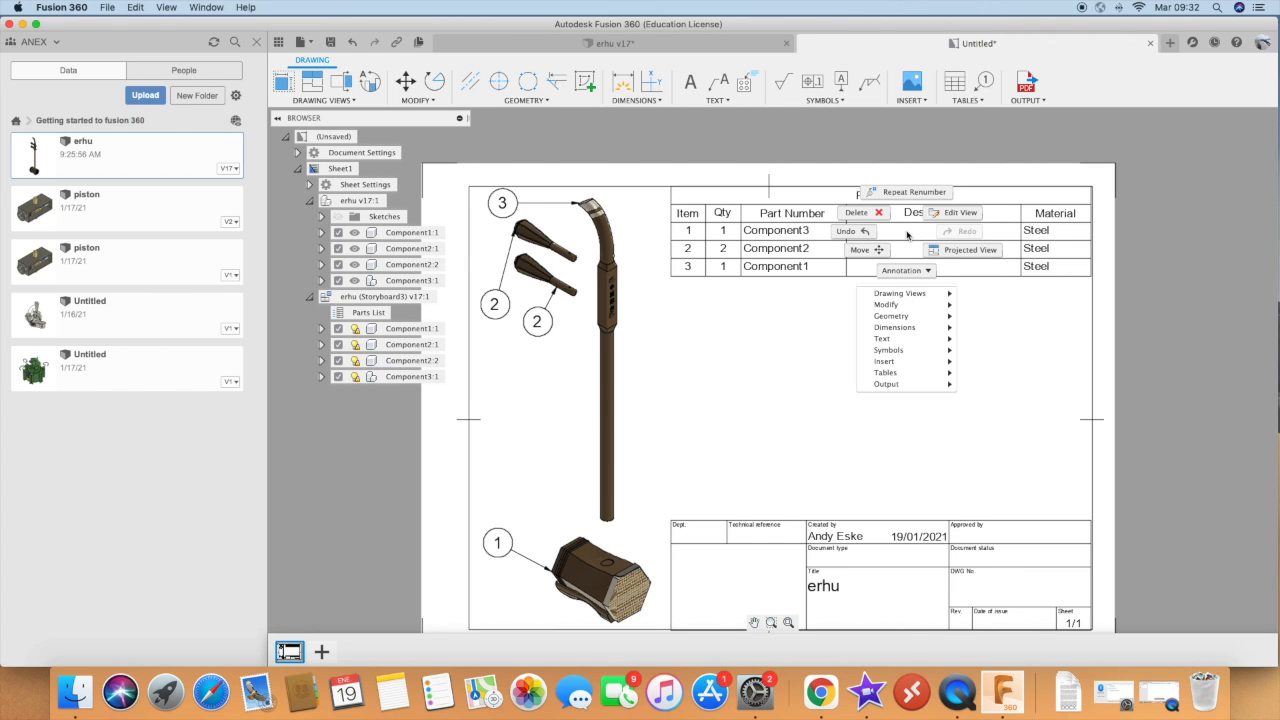
mouse_move(918, 307)
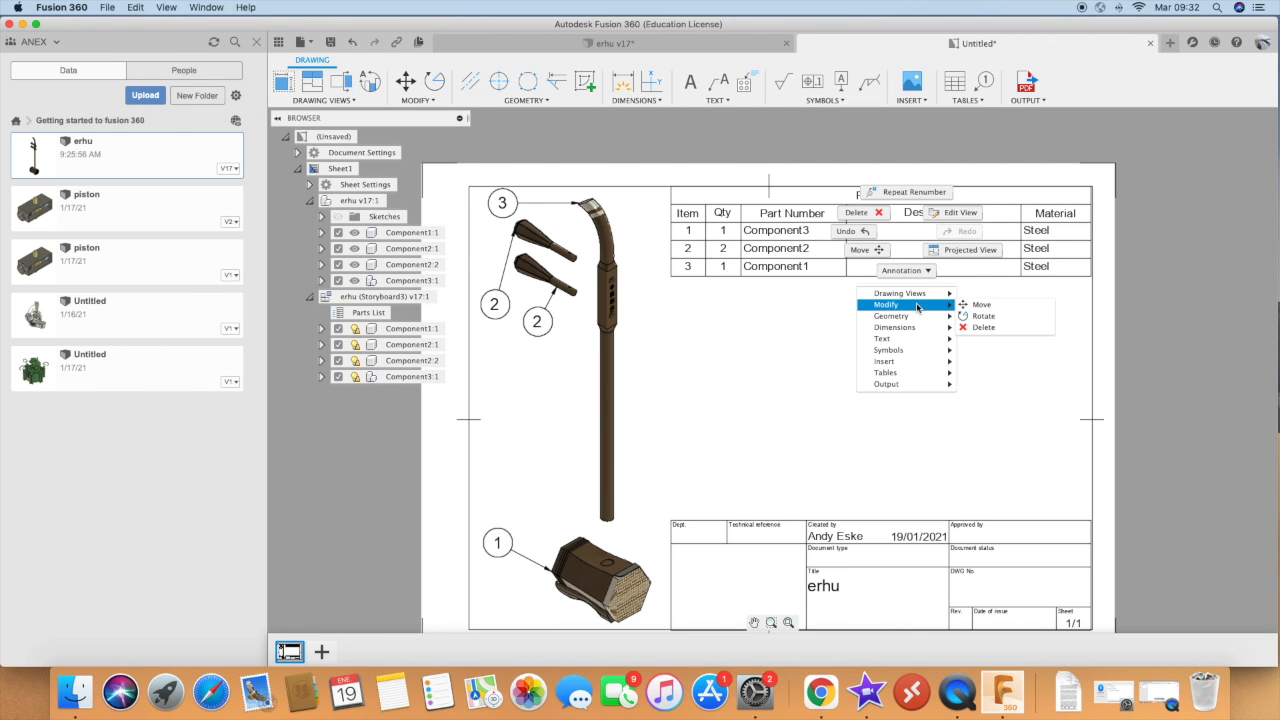
left_click(797, 216)
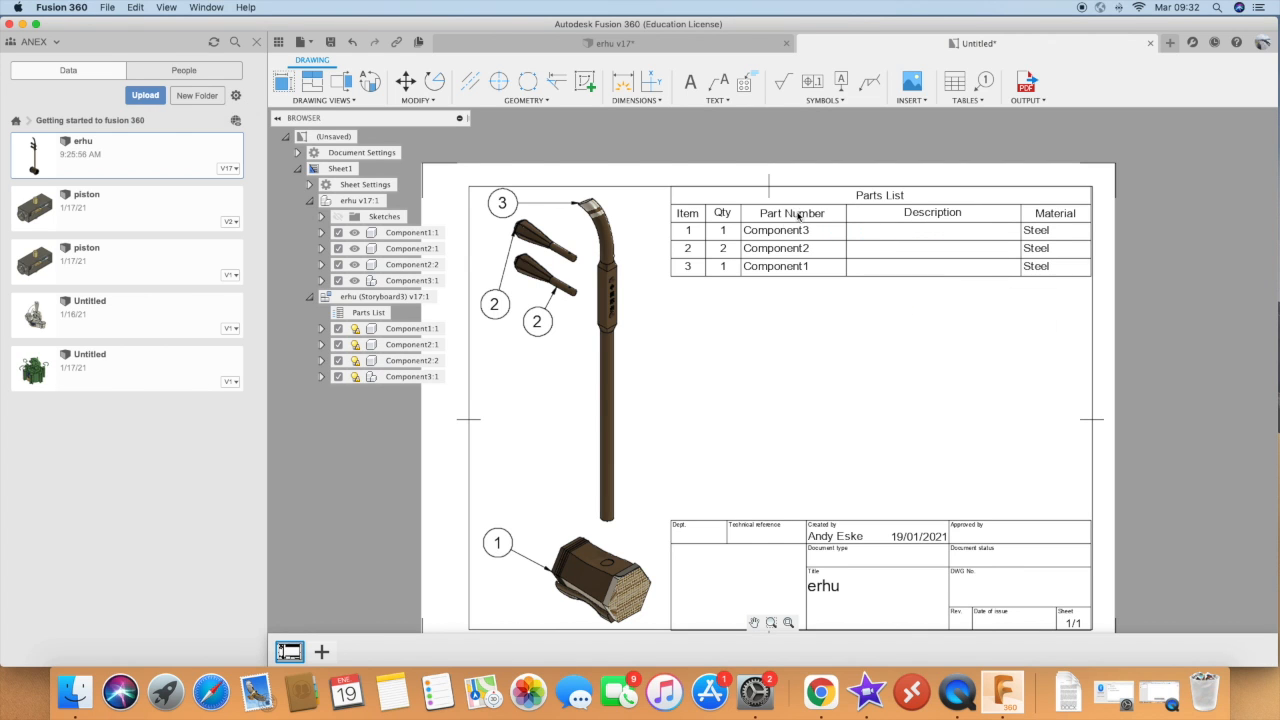
left_click(780, 236)
left_click(967, 101)
left_click(962, 119)
left_click(1249, 352)
scroll(838, 232, "up", 1)
left_click(774, 234)
right_click(774, 238)
left_click(773, 191)
right_click(768, 230)
left_click(779, 231)
scroll(852, 246, "down", 2)
right_click(891, 234)
left_click(967, 101)
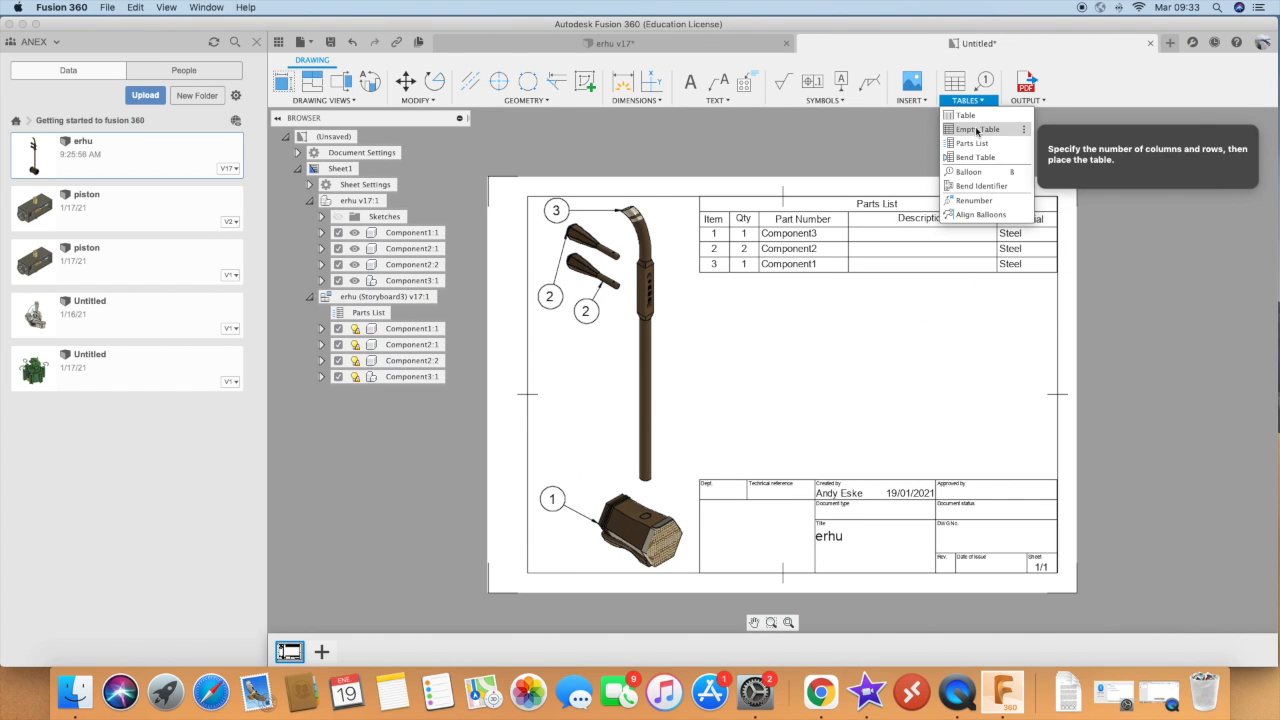
left_click(808, 300)
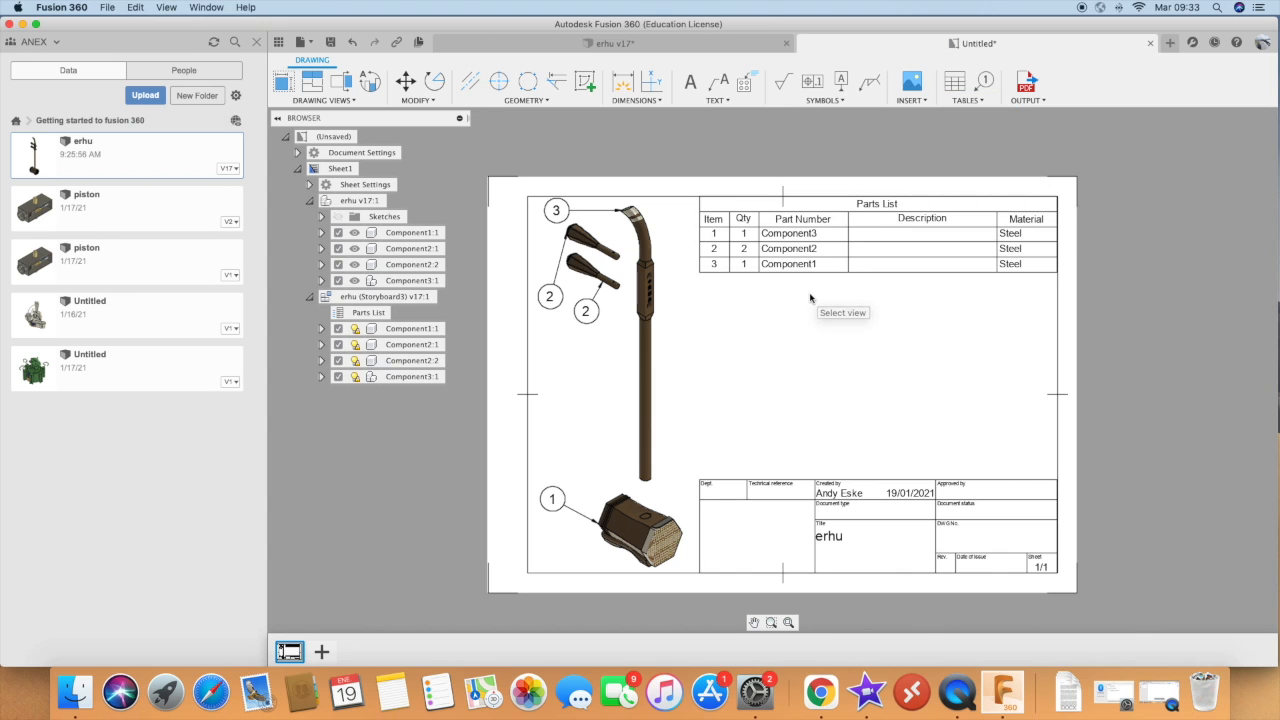
Open the title block's text fields for editing
scroll(870, 300, "down", 1)
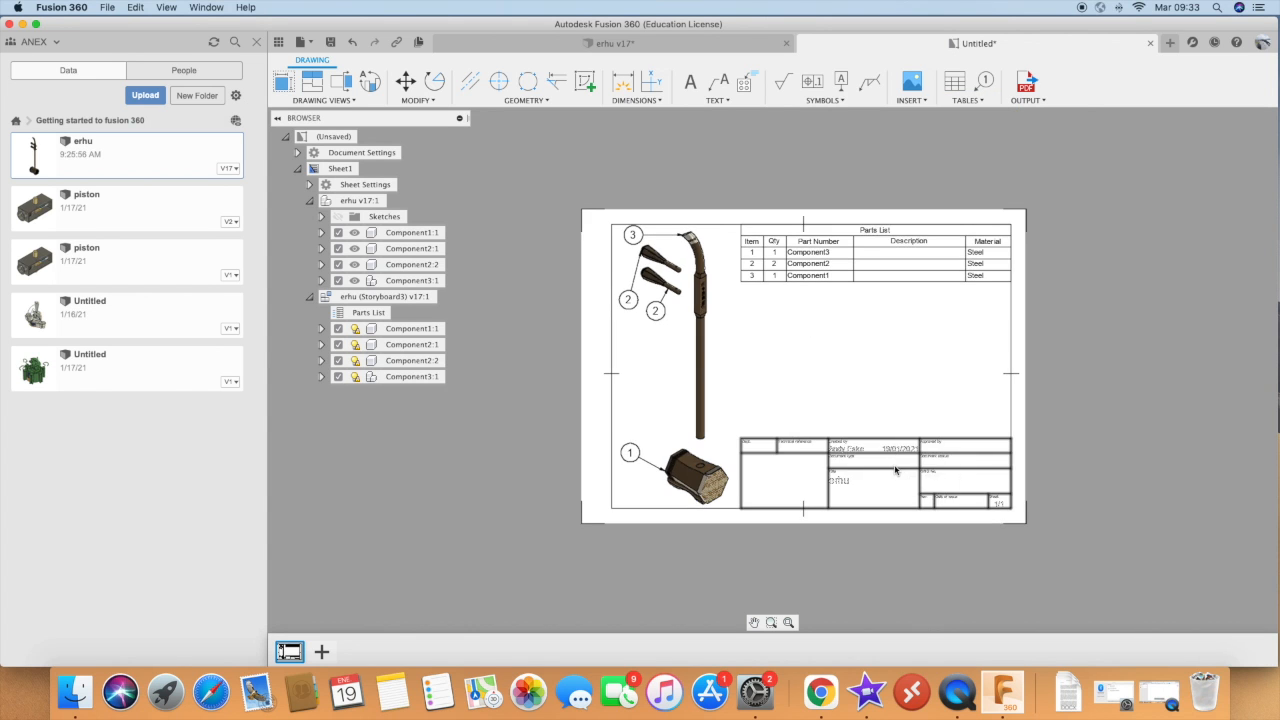
scroll(898, 465, "up", 1)
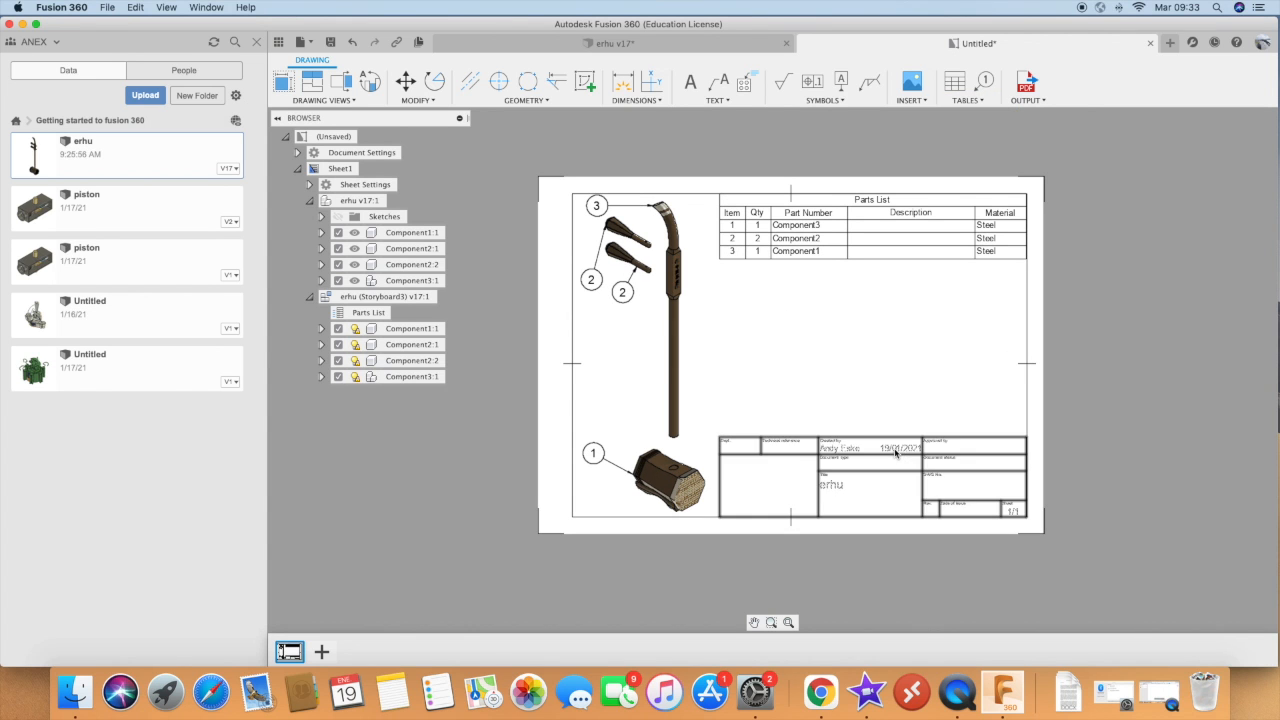
scroll(894, 451, "down", 1)
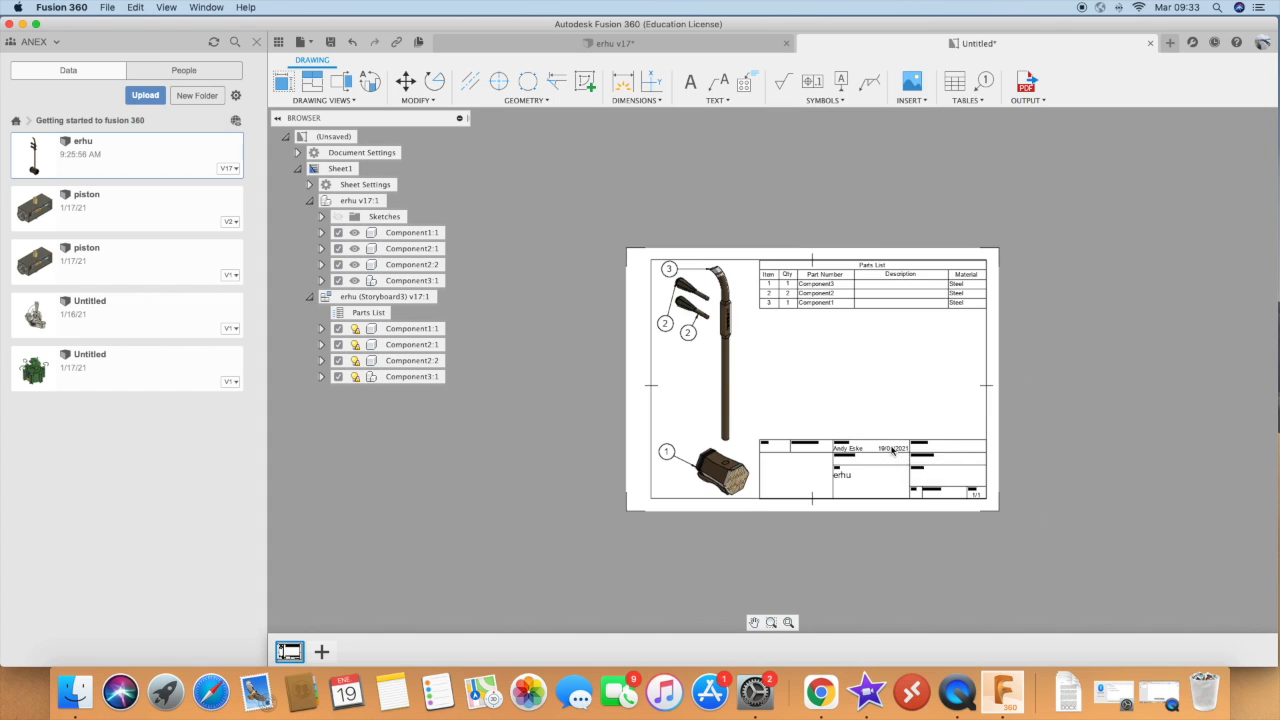
scroll(867, 436, "up", 3)
right_click(817, 527)
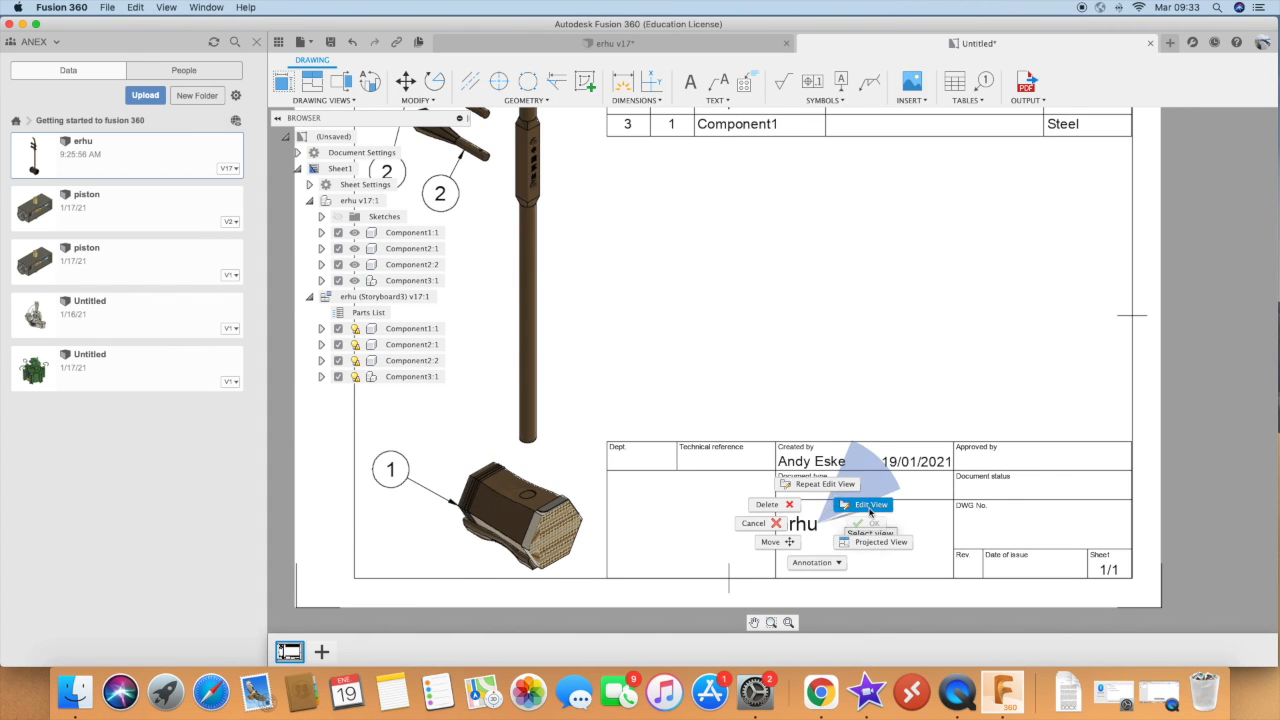
left_click(944, 519)
scroll(944, 519, "down", 1)
double_click(962, 510)
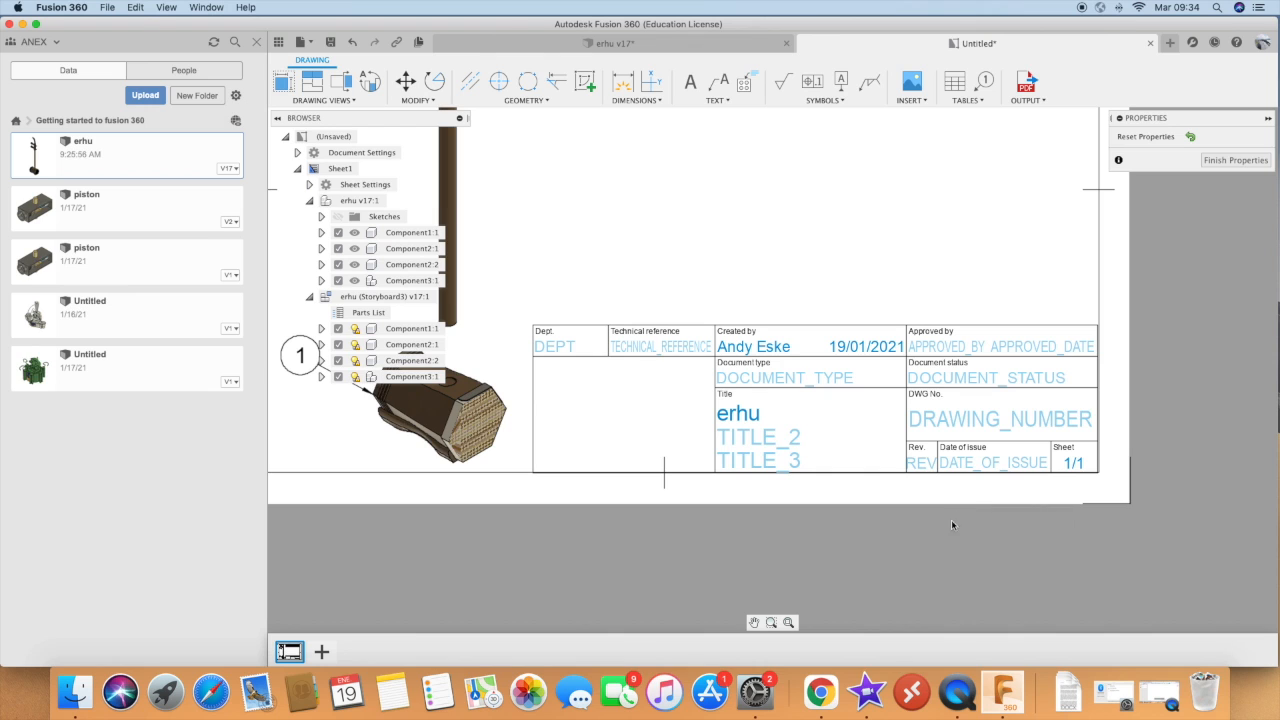
Fill in the title block's department as Mechanicl
left_click(655, 348)
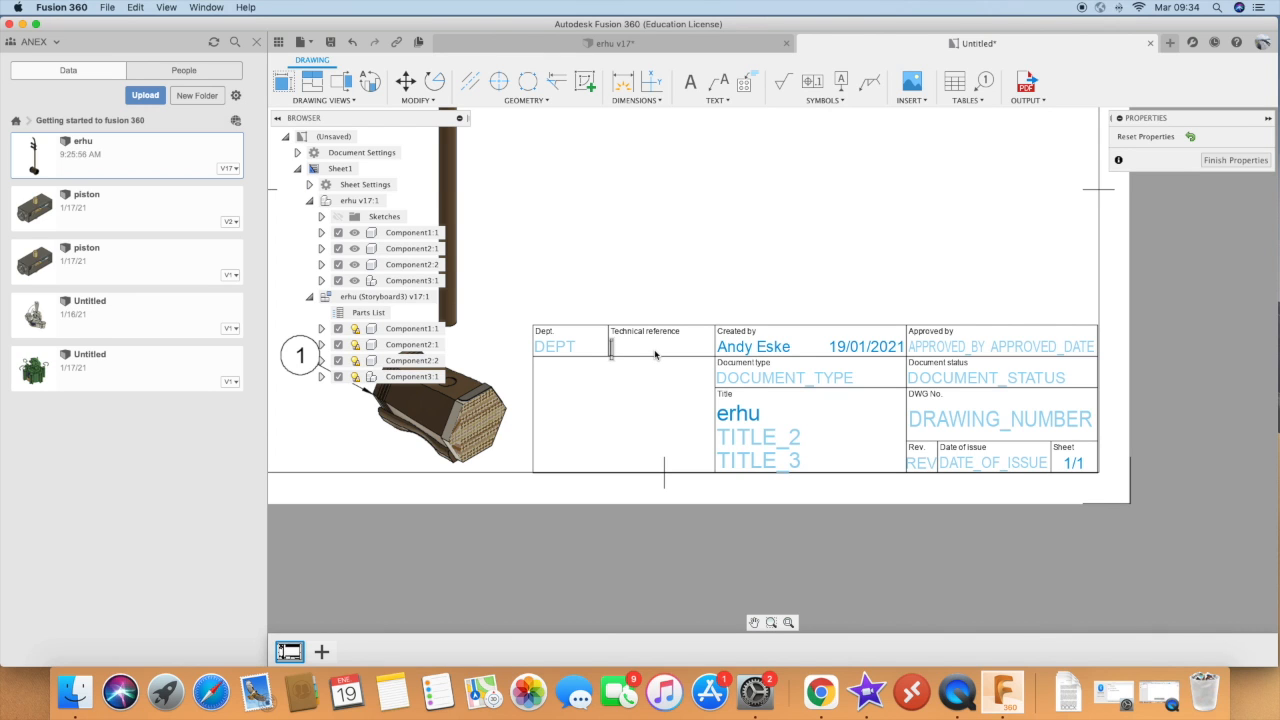
left_click(555, 347)
type("Me")
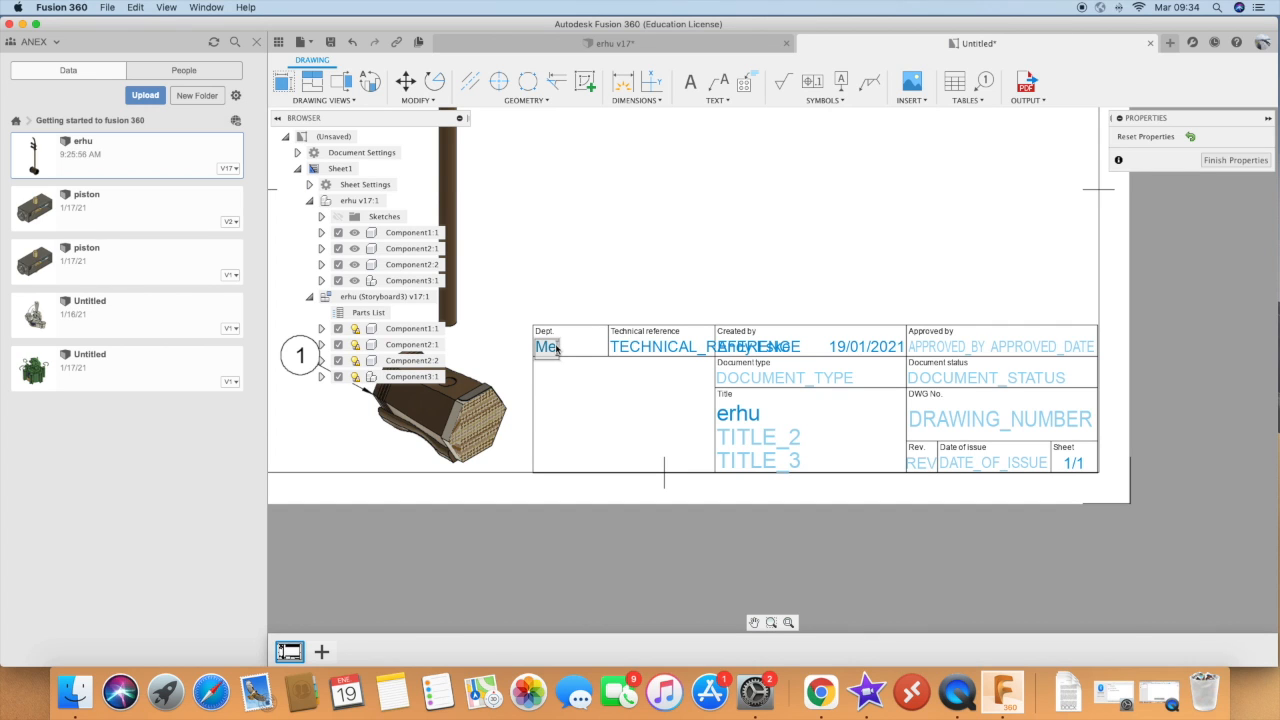
type("chanicl")
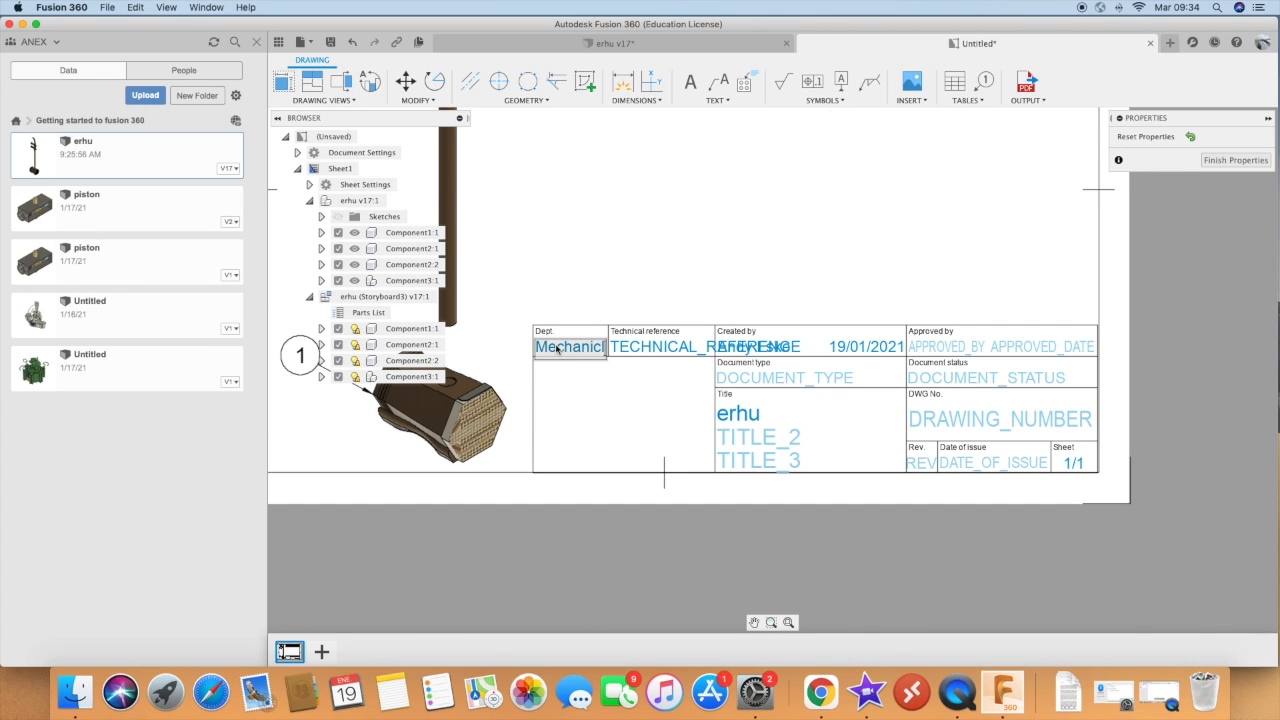
type("al")
key("BackSpace")
key("BackSpace")
Shorten the title block's Created by entry to the creator's first name only
left_click(794, 349)
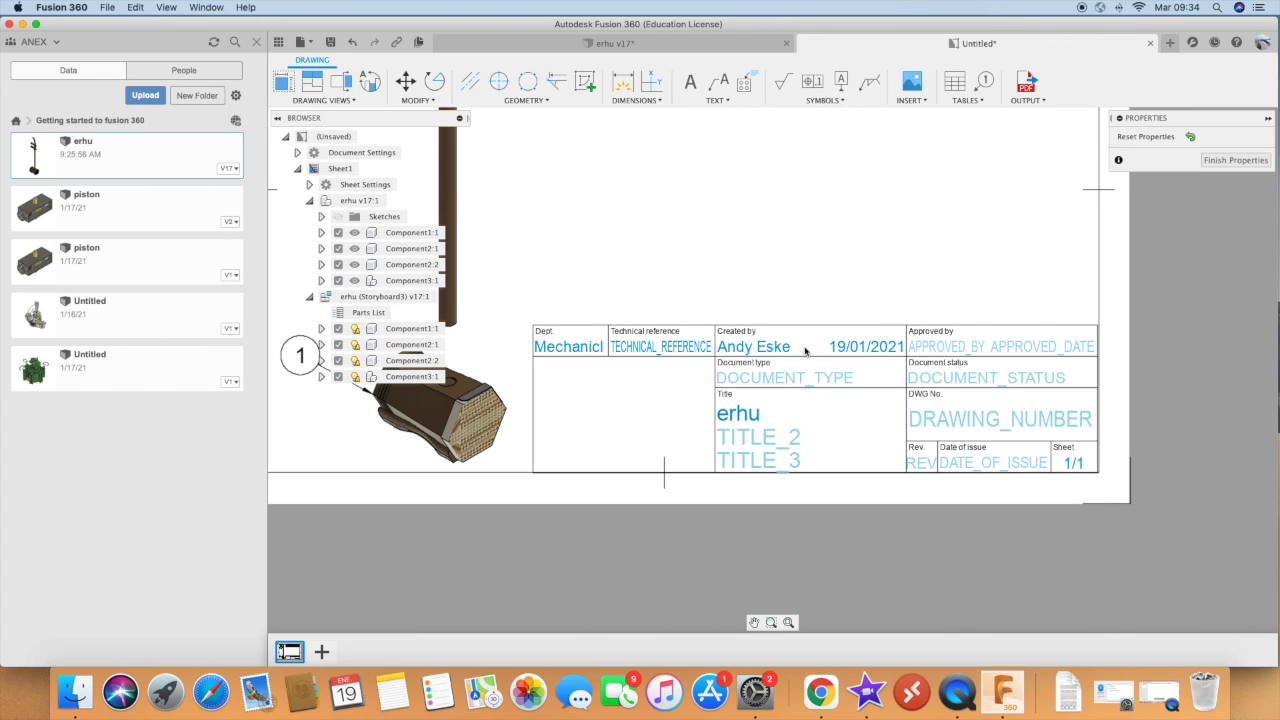
double_click(778, 349)
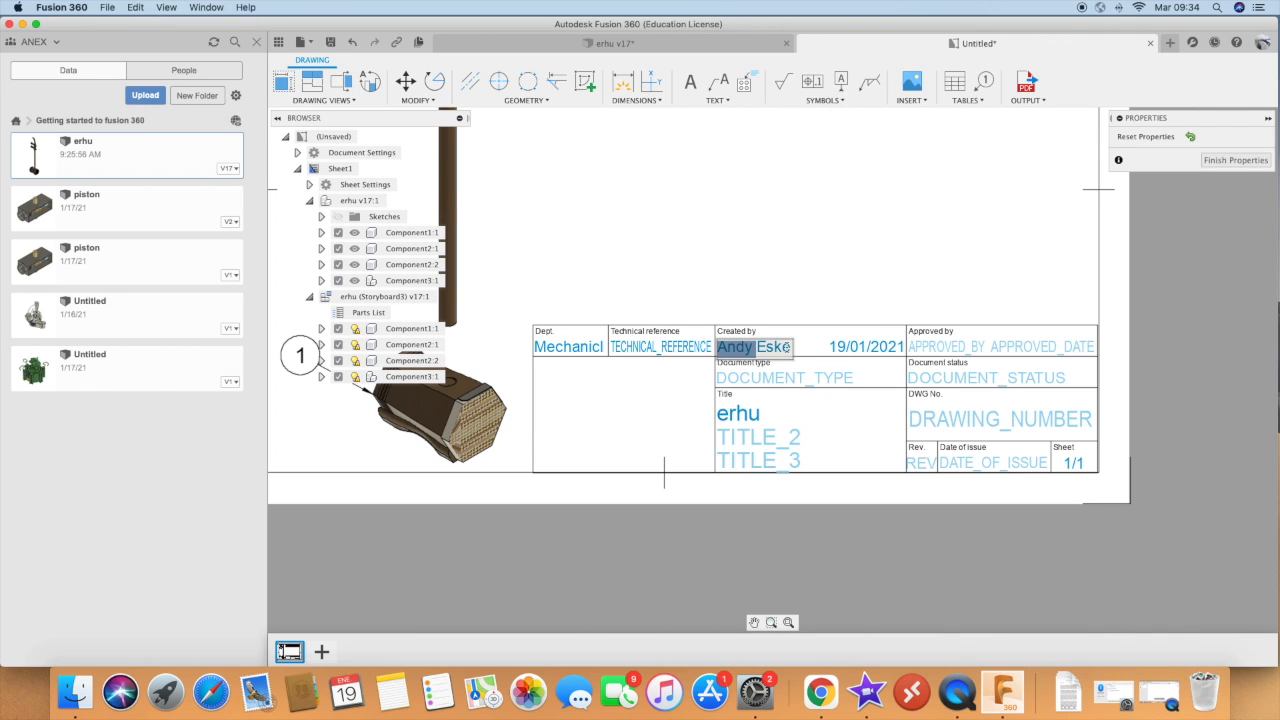
key("BackSpace")
key("BackSpace")
key("BackSpace")
key("BackSpace")
key("BackSpace")
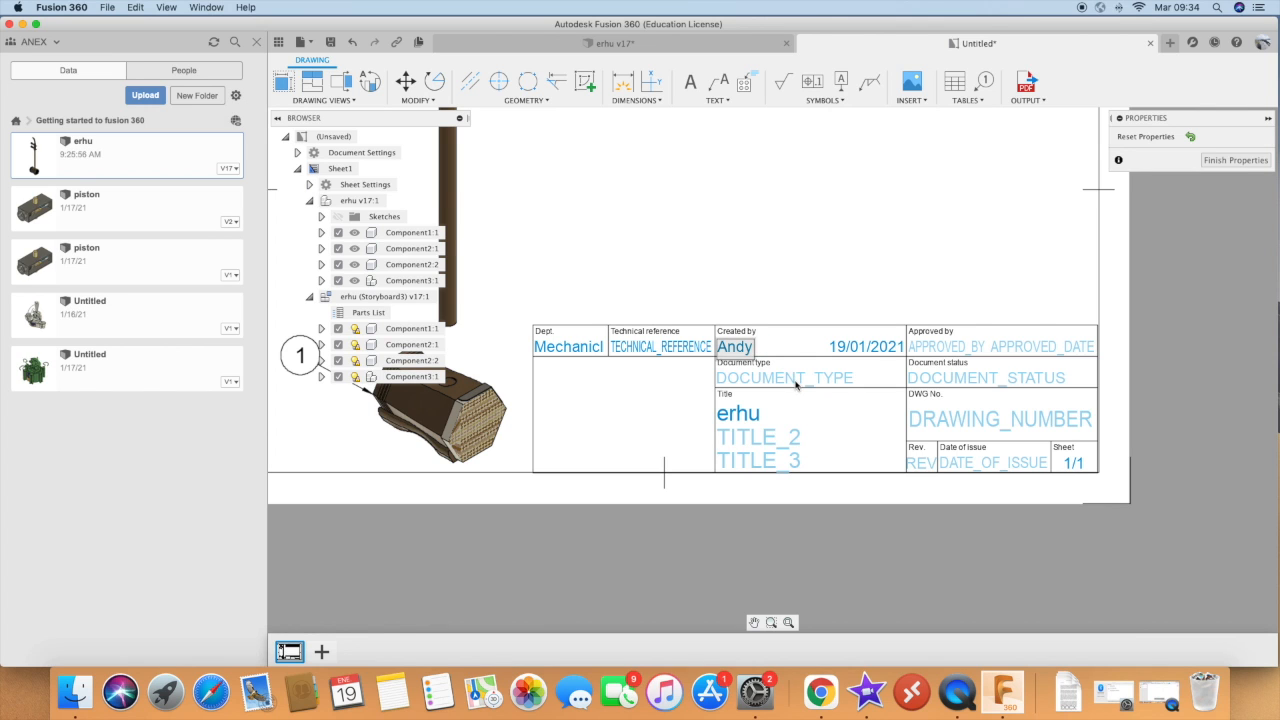
Set the title block's document type to Drawing and the first title line to Erhu
left_click(797, 384)
double_click(796, 381)
type("Drawing")
left_click(746, 420)
double_click(746, 418)
type("aErhu")
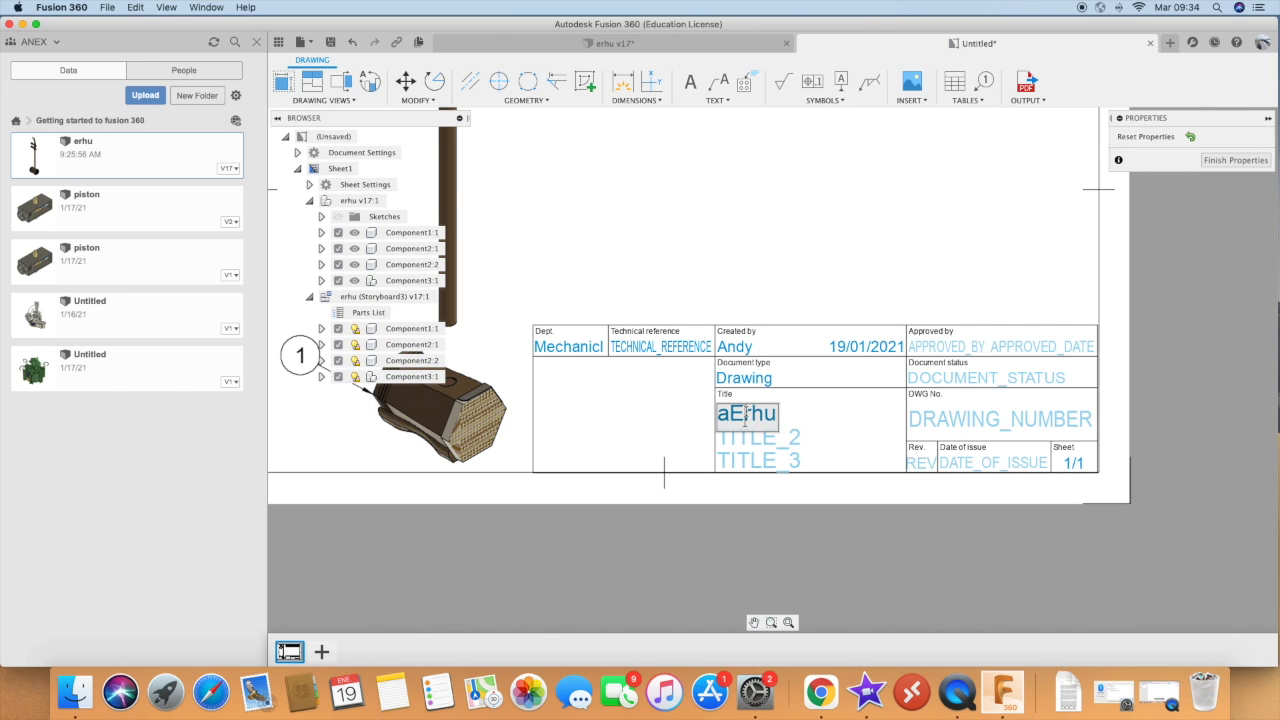
key("BackSpace")
Fill in the title block's second title line as A two string
left_click(741, 440)
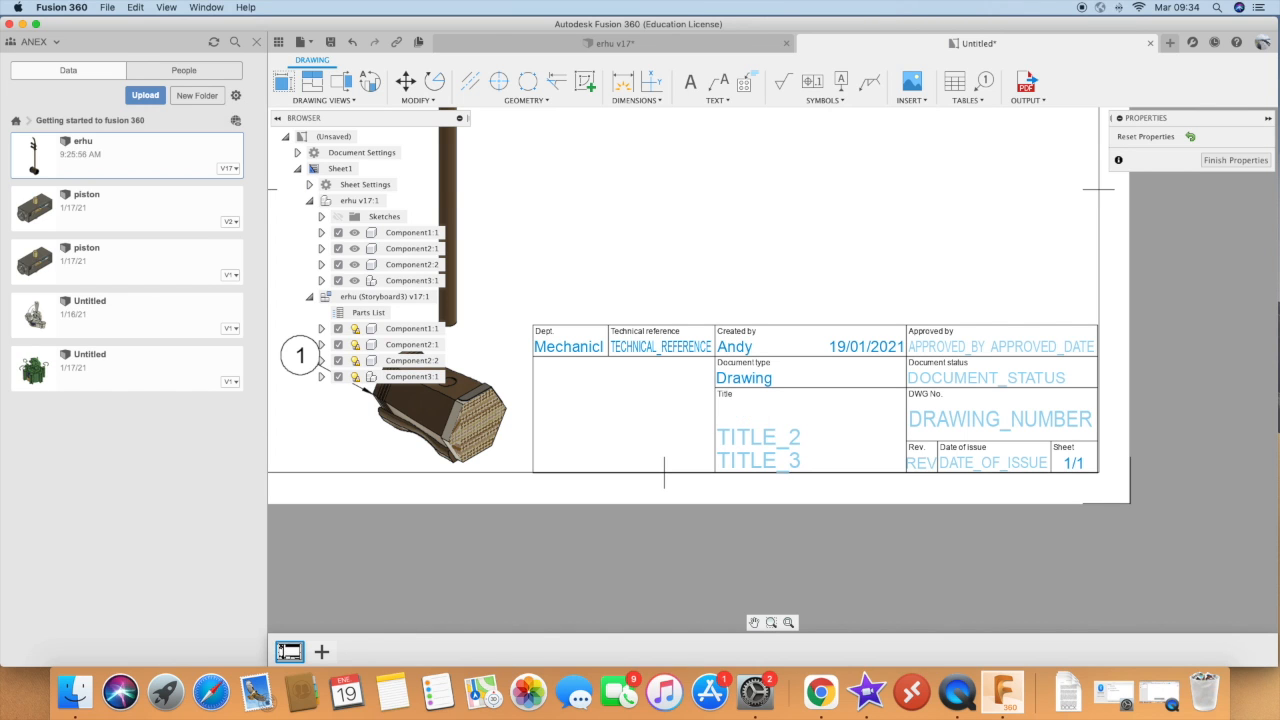
double_click(741, 440)
type("A to s")
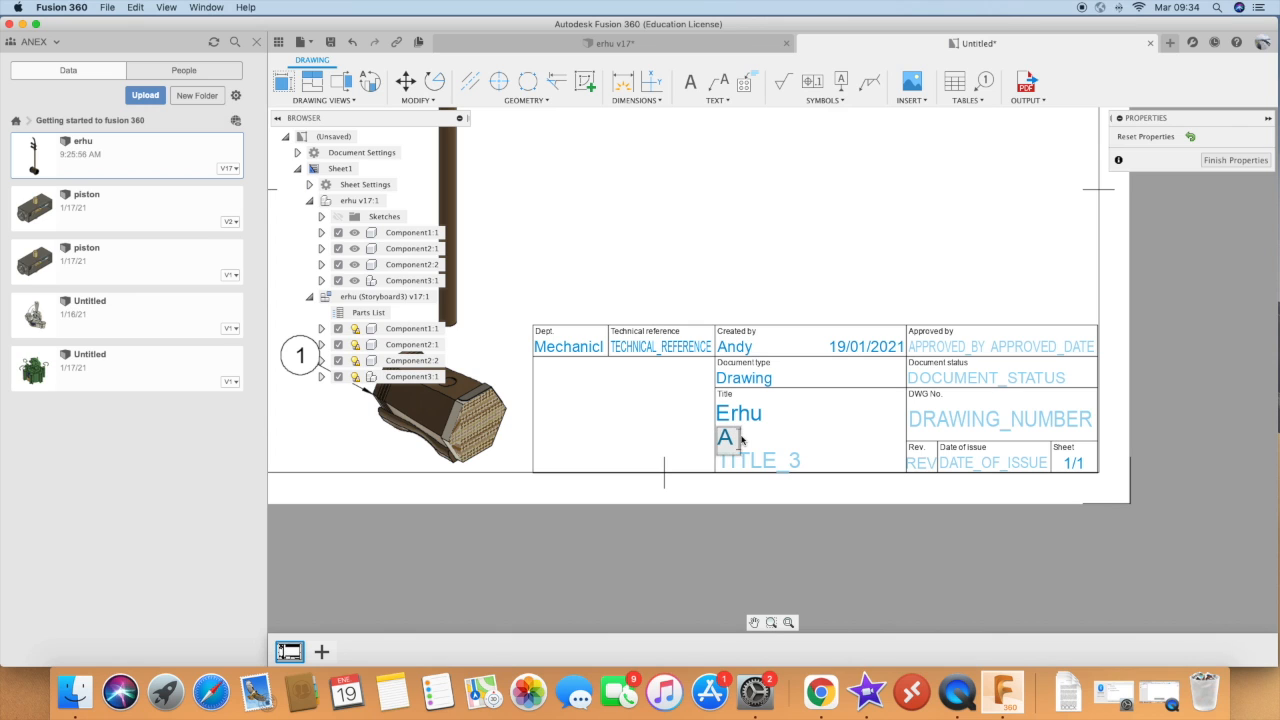
key("BackSpace")
key("BackSpace")
key("BackSpace")
type("wo")
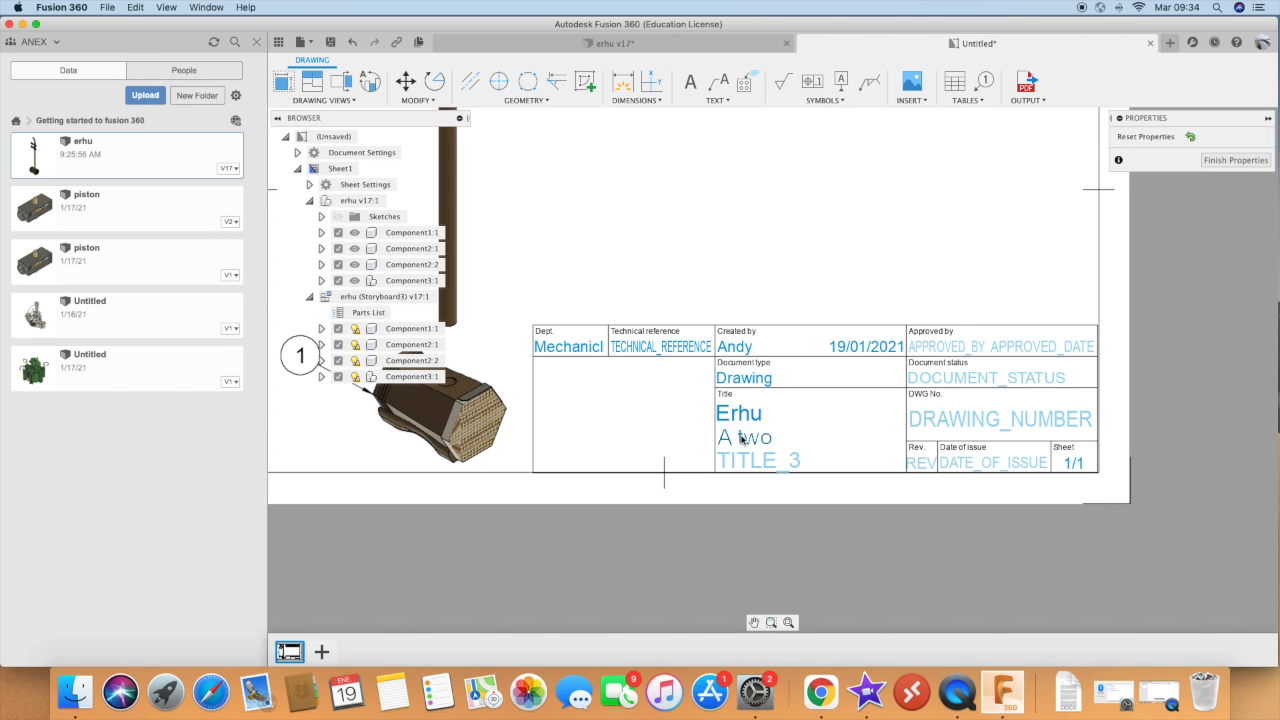
type(" string Chi")
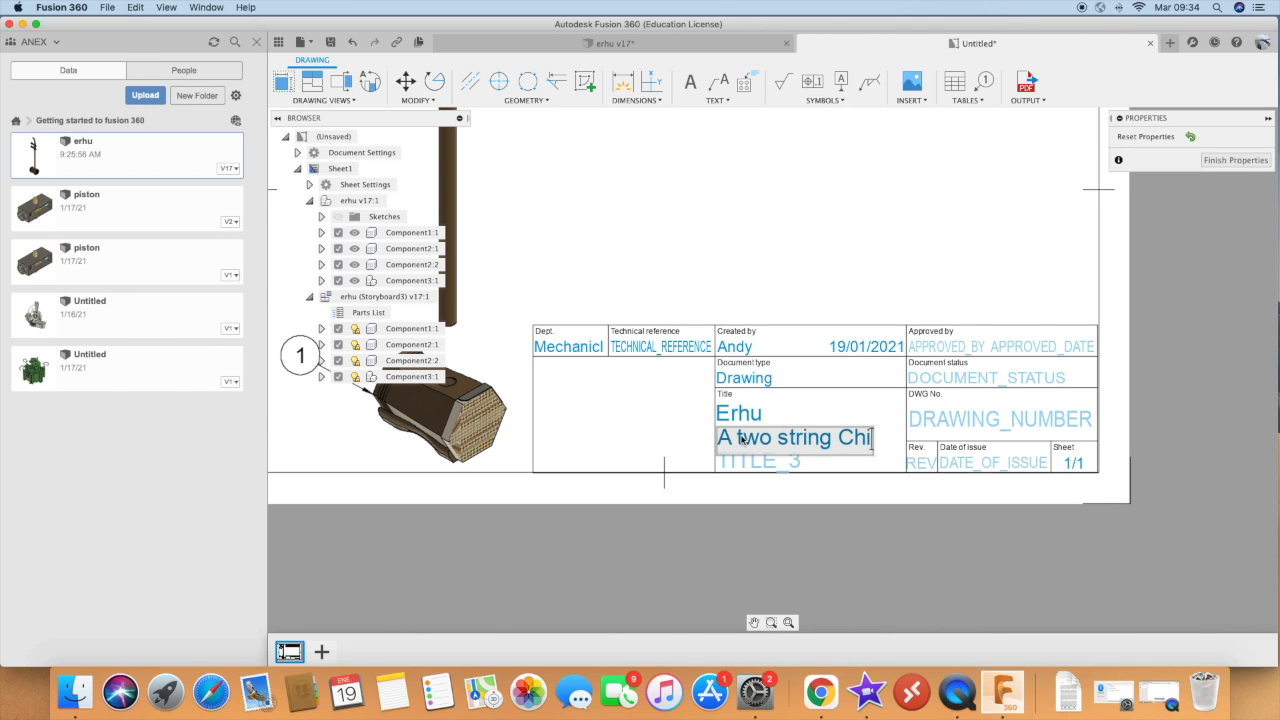
type("nese")
key("BackSpace")
key("BackSpace")
key("BackSpace")
key("BackSpace")
key("BackSpace")
key("BackSpace")
key("BackSpace")
Fill in the title block's third title line as Chinese violin
left_click(755, 469)
left_click(751, 465)
type("Chines")
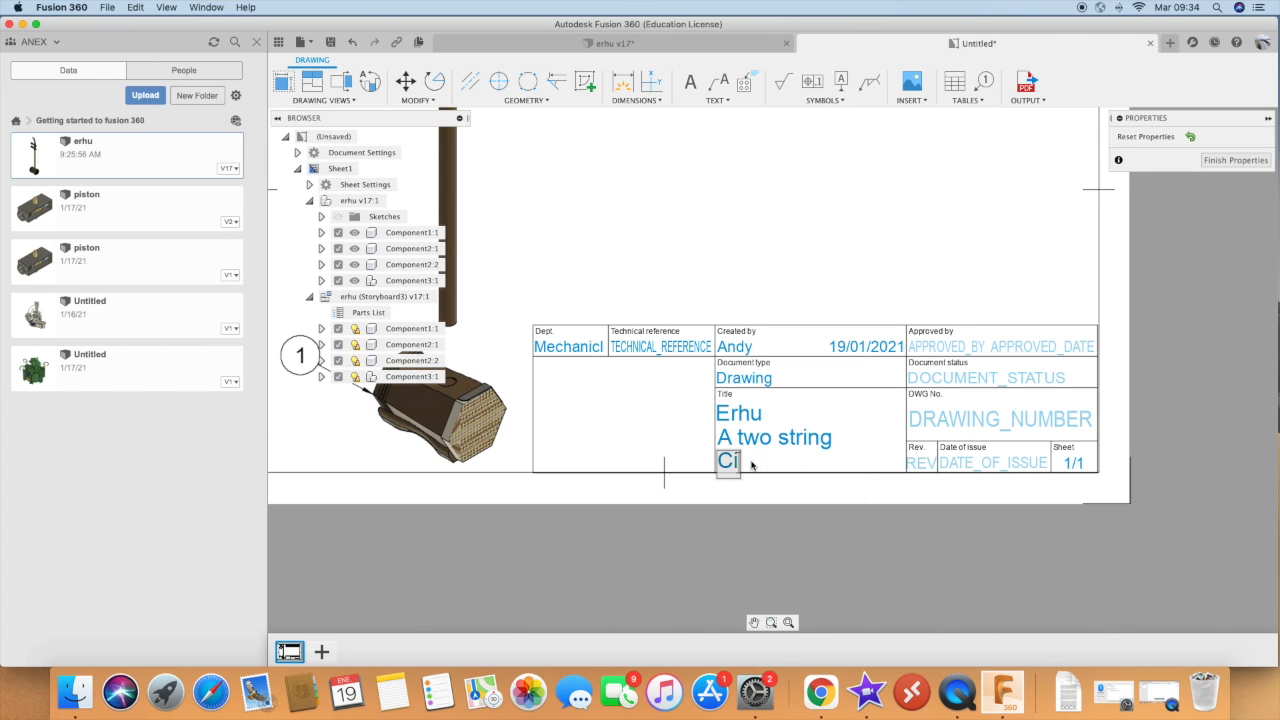
key("BackSpace")
key("BackSpace")
key("BackSpace")
key("BackSpace")
key("BackSpace")
type("hinese violine")
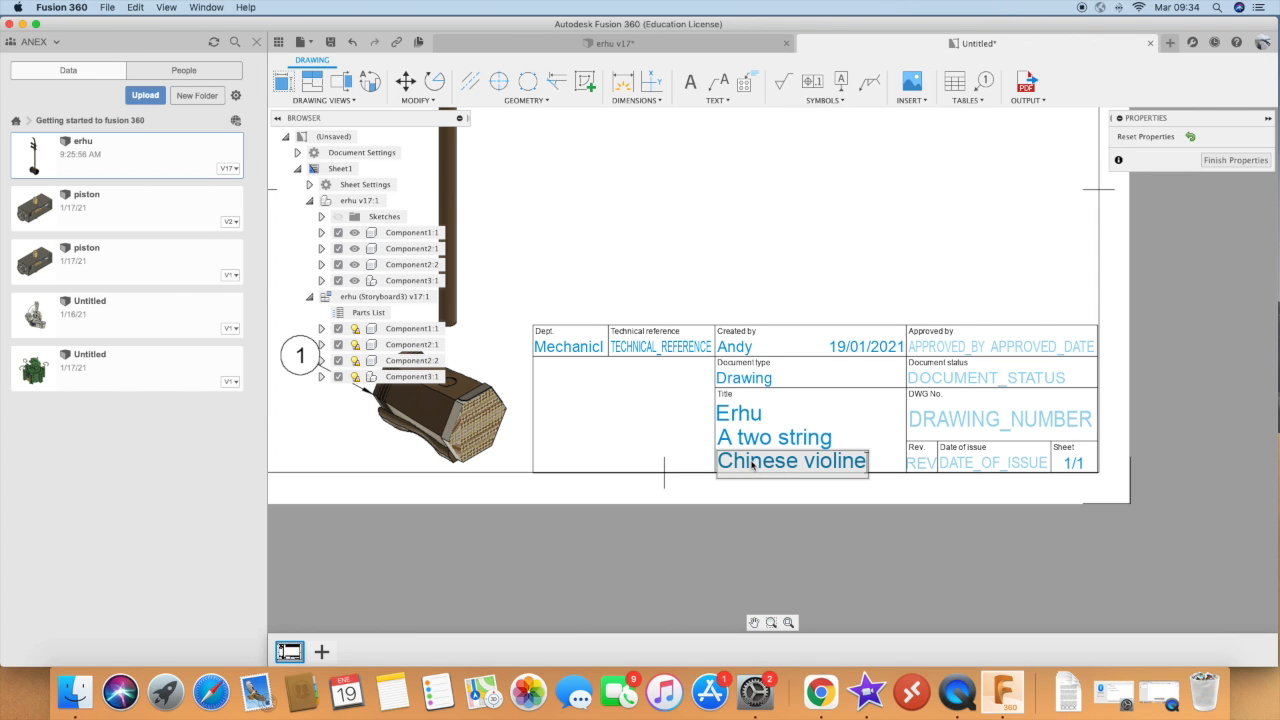
key("BackSpace")
Set the title block's Approved by entry to Department
left_click(960, 350)
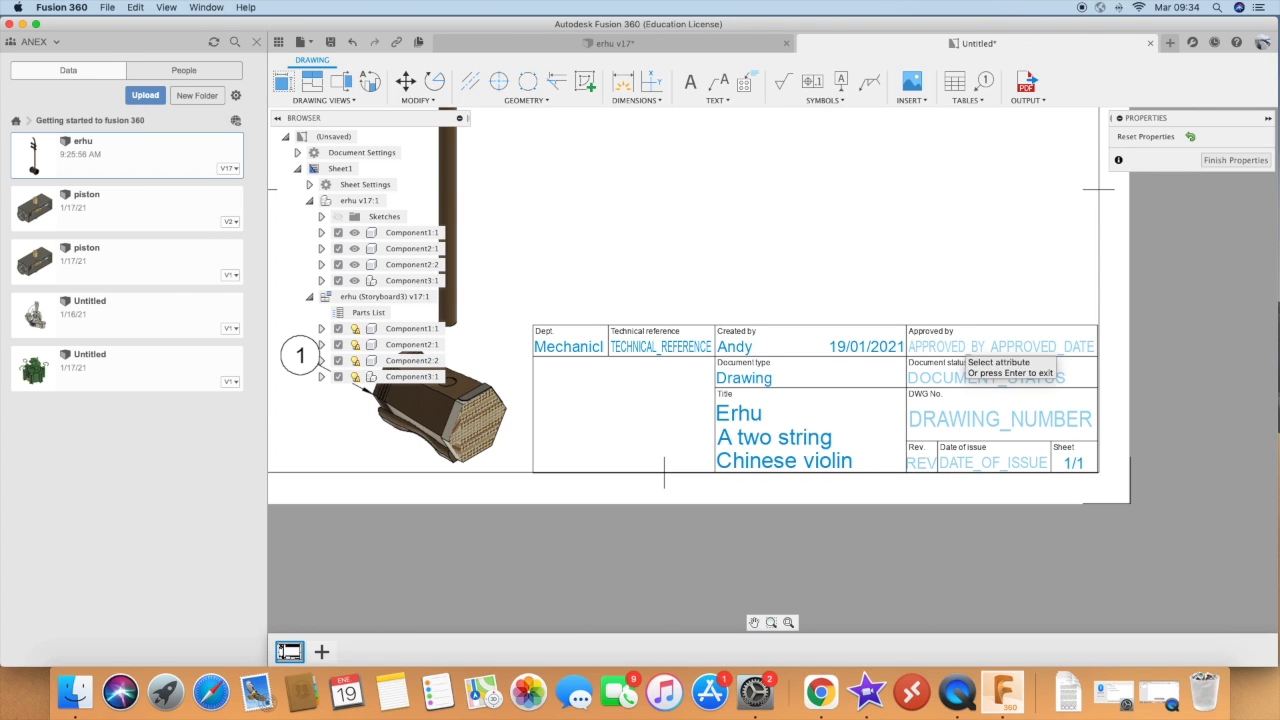
double_click(962, 348)
type("Department")
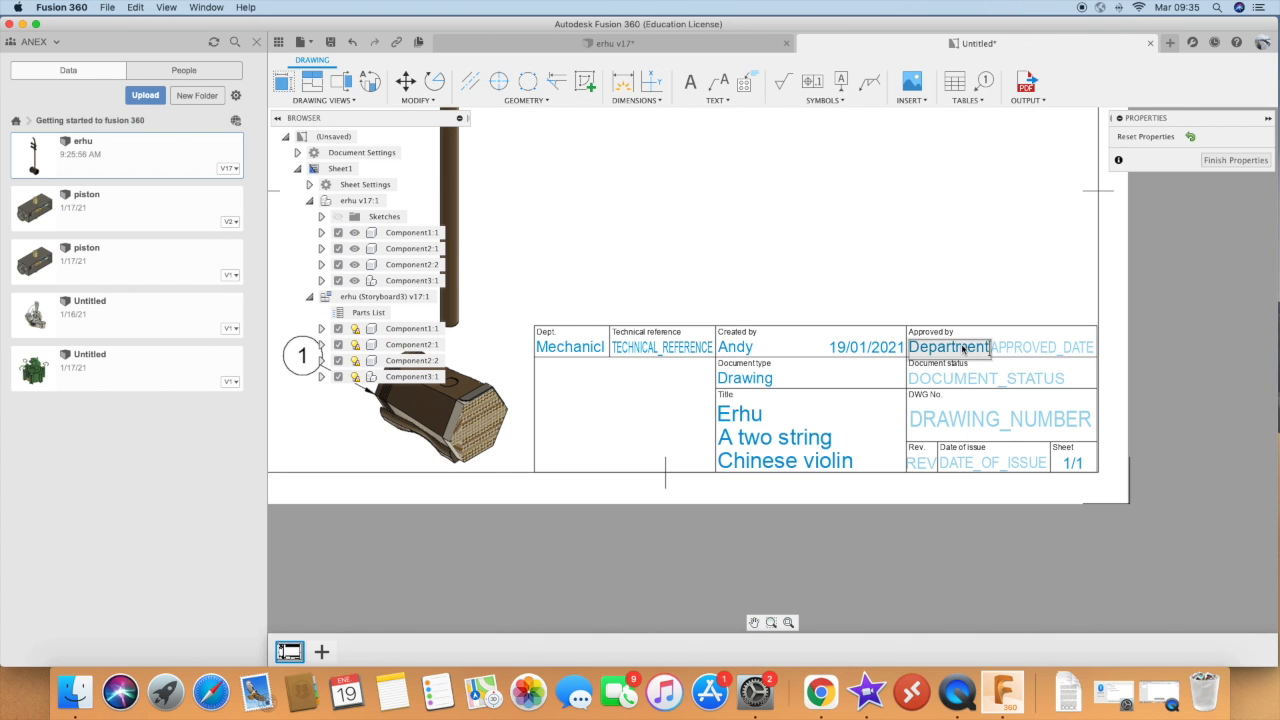
Set the title block's drawing number to Drawing 1
left_click(964, 422)
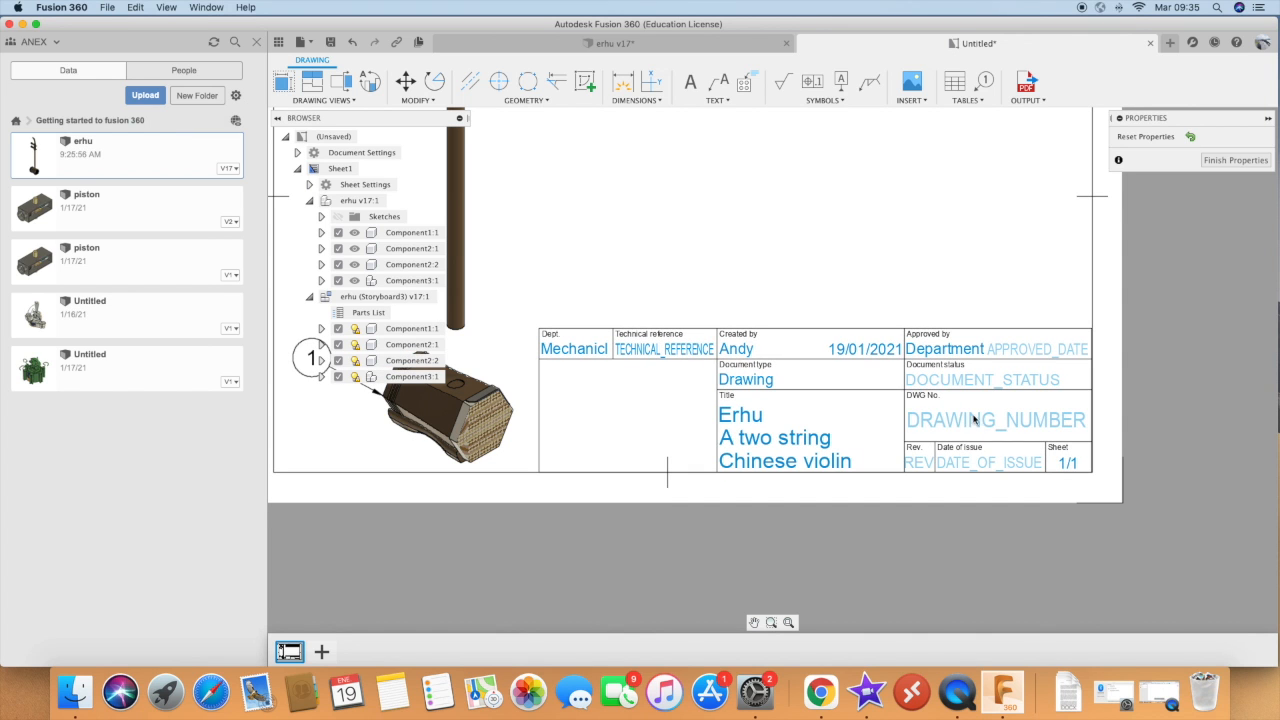
double_click(978, 421)
type("Dr")
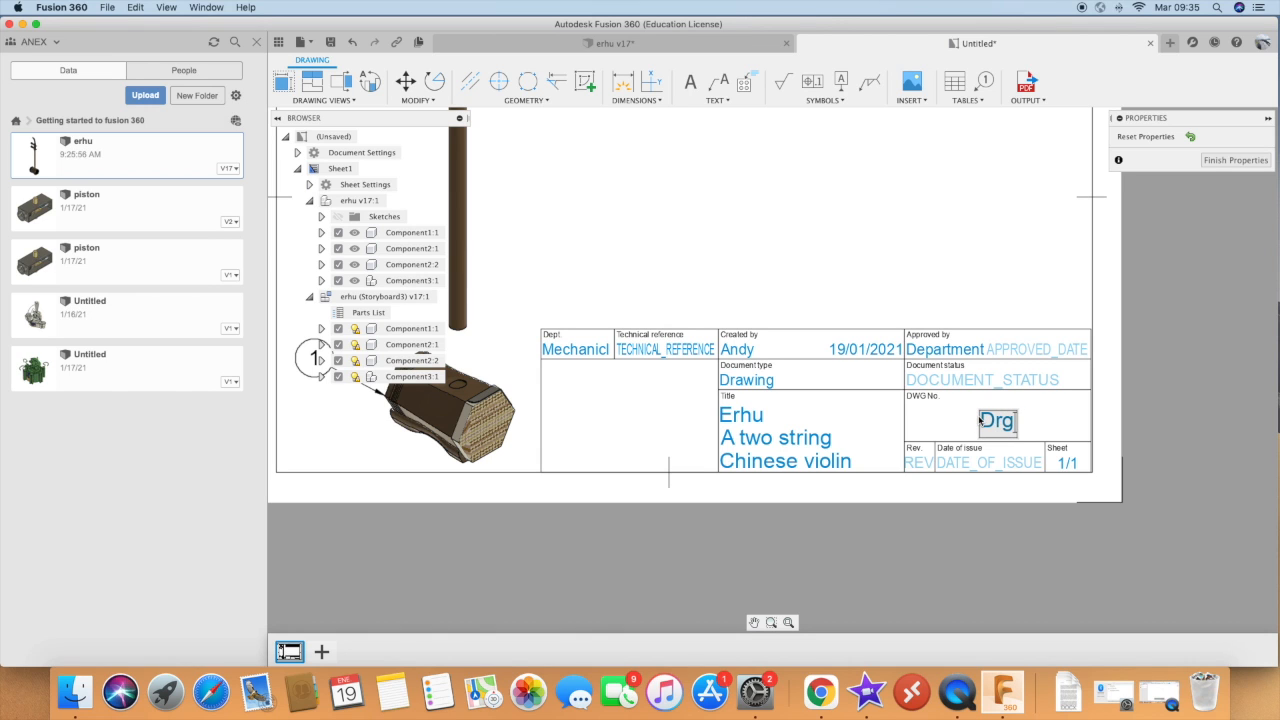
type("awing")
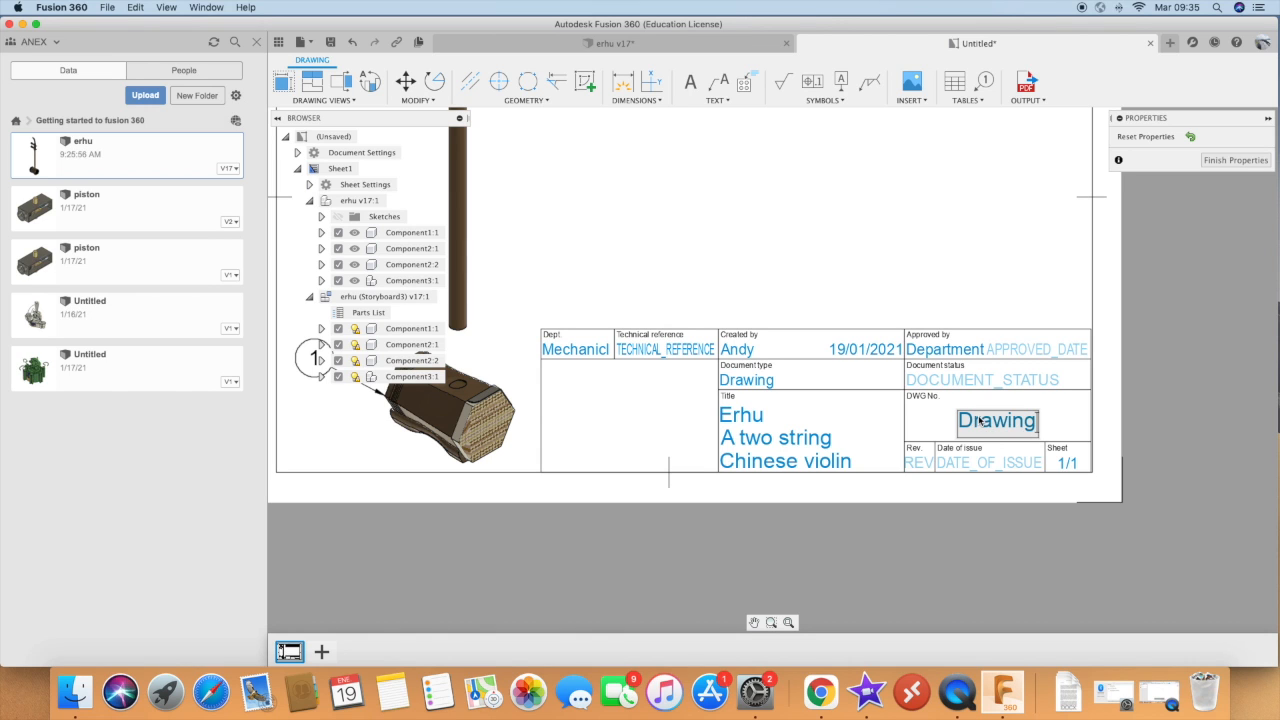
type(" 1")
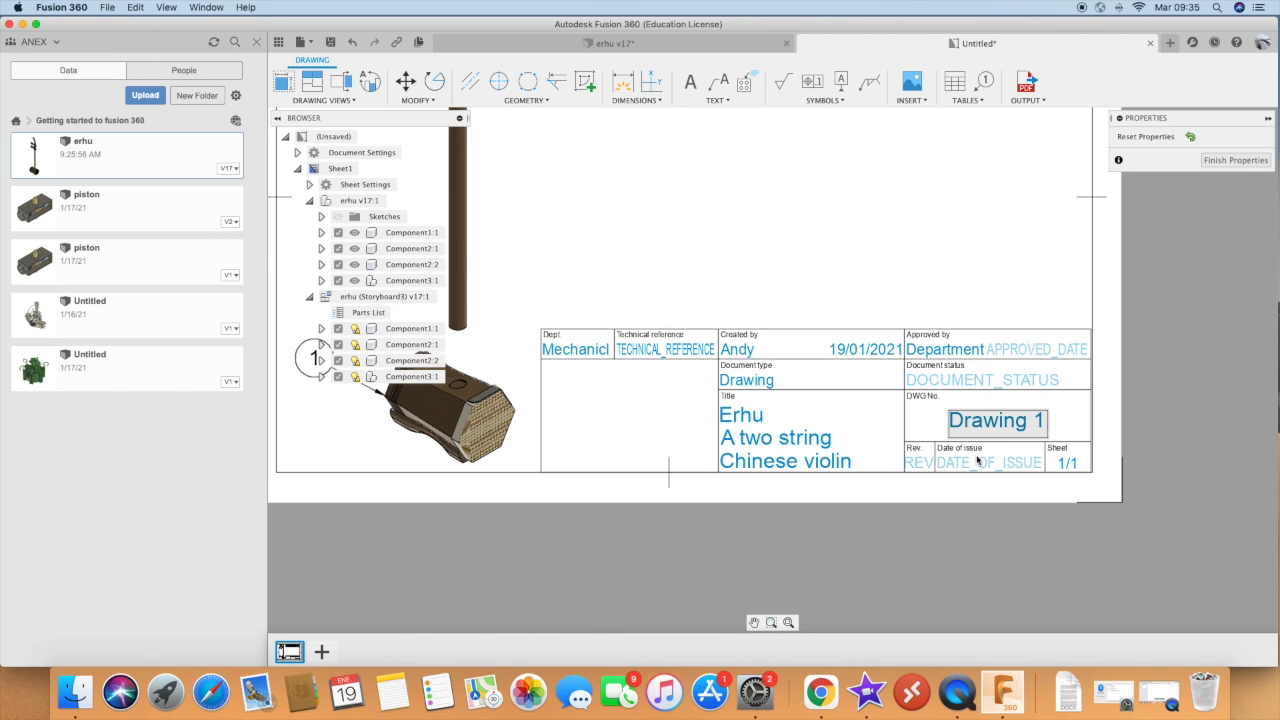
Enter 19/01/21 as the title block's date of issue and 1 as the revision, and finish editing its properties
double_click(983, 467)
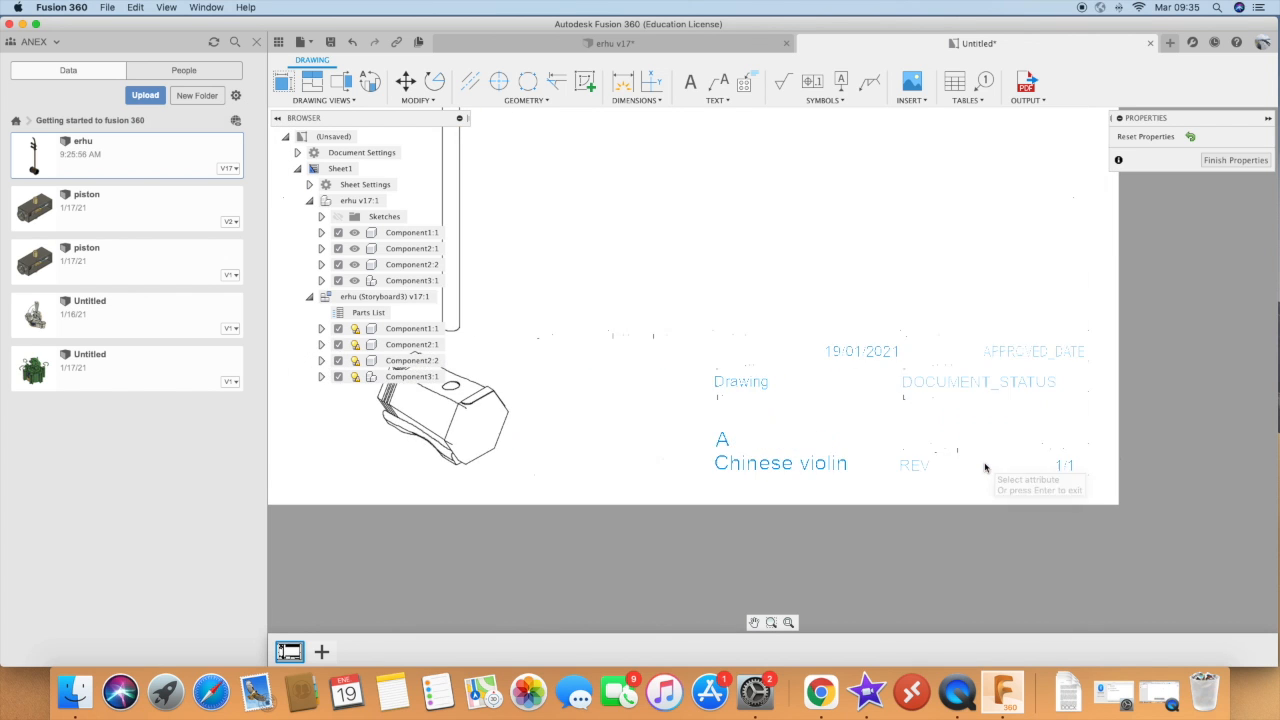
type("19/01/21")
left_click(917, 470)
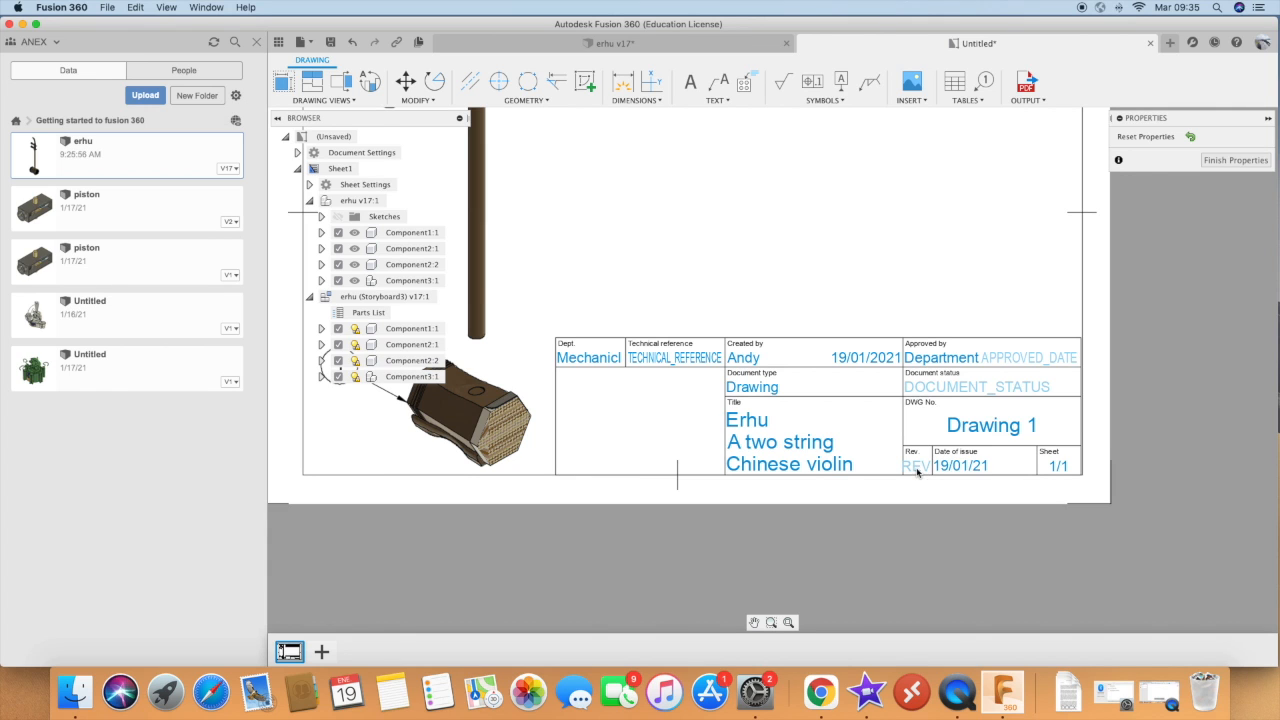
double_click(917, 470)
left_click(923, 487)
left_click(1235, 160)
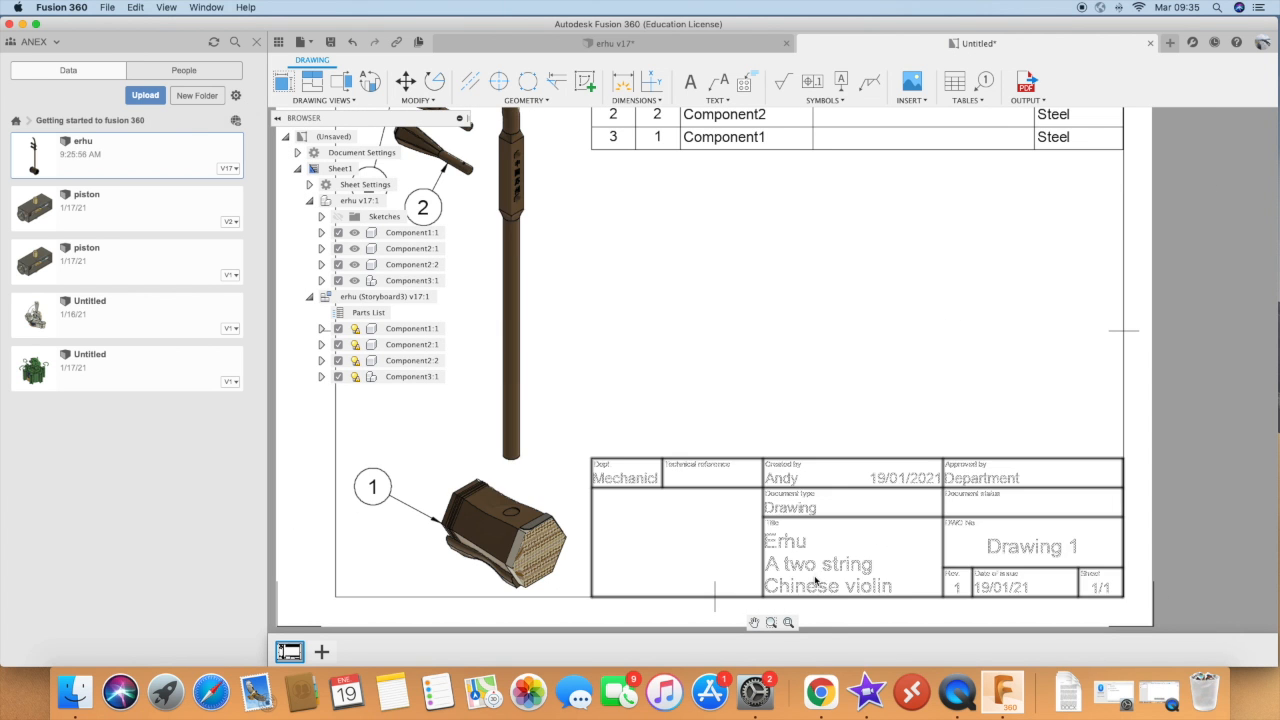
Check the parts list's column settings and the table commands available for it
scroll(817, 570, "down", 3)
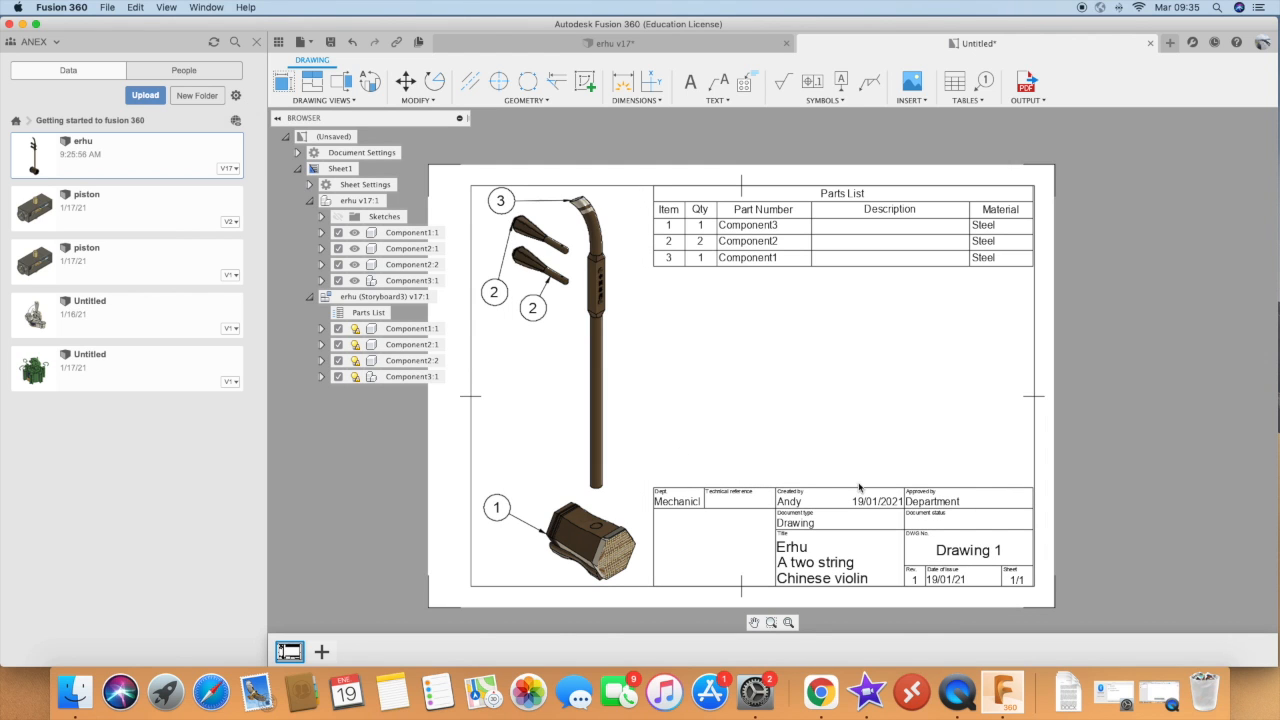
double_click(985, 249)
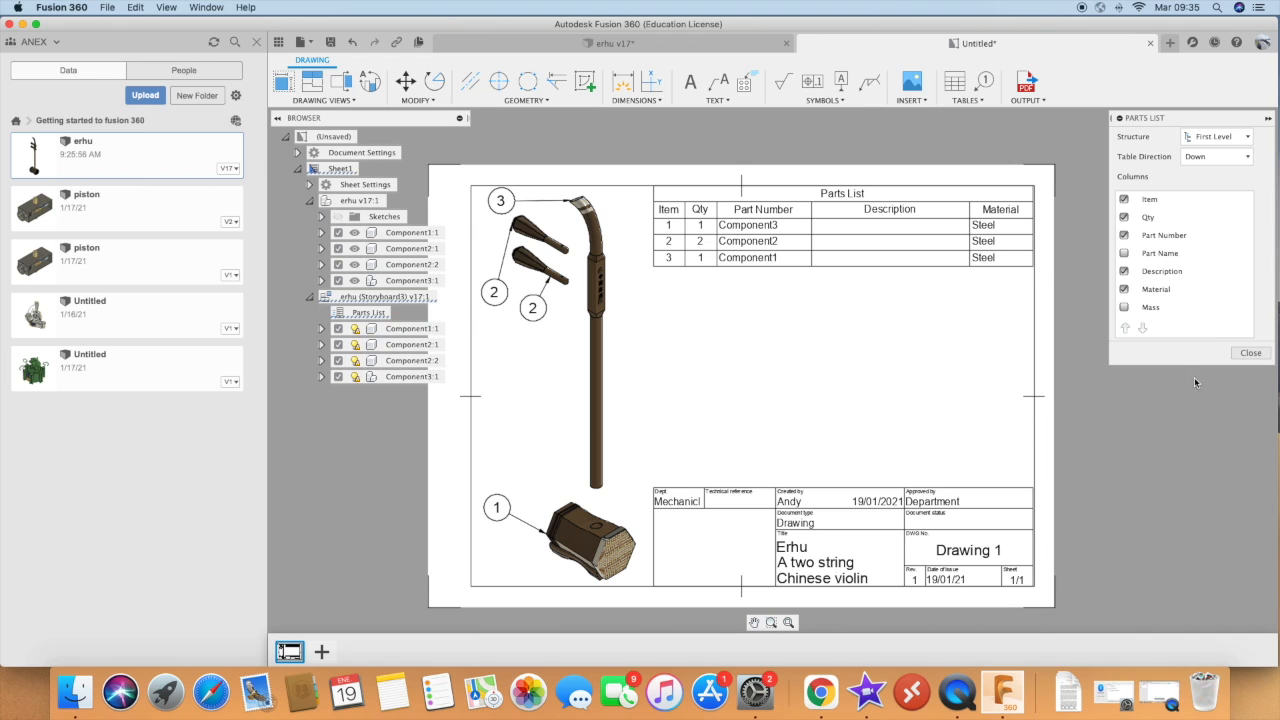
left_click(1251, 353)
left_click(988, 264)
right_click(988, 264)
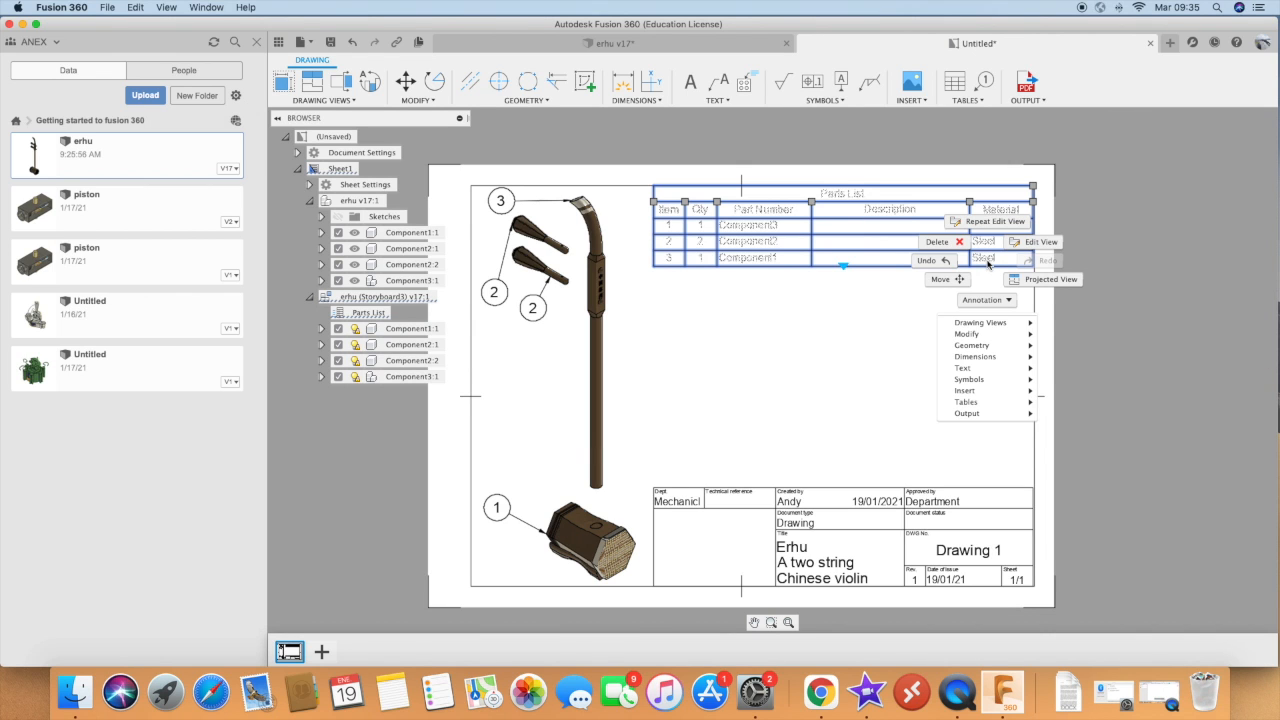
mouse_move(992, 335)
mouse_move(967, 405)
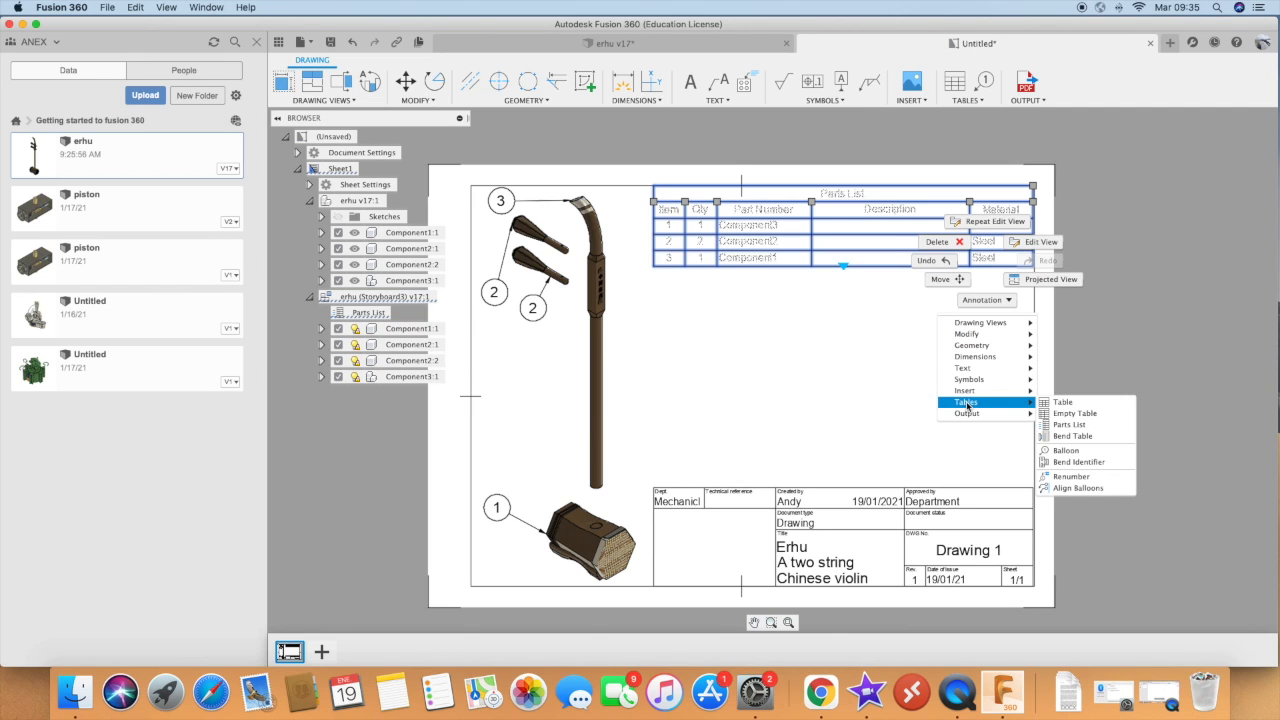
left_click(852, 392)
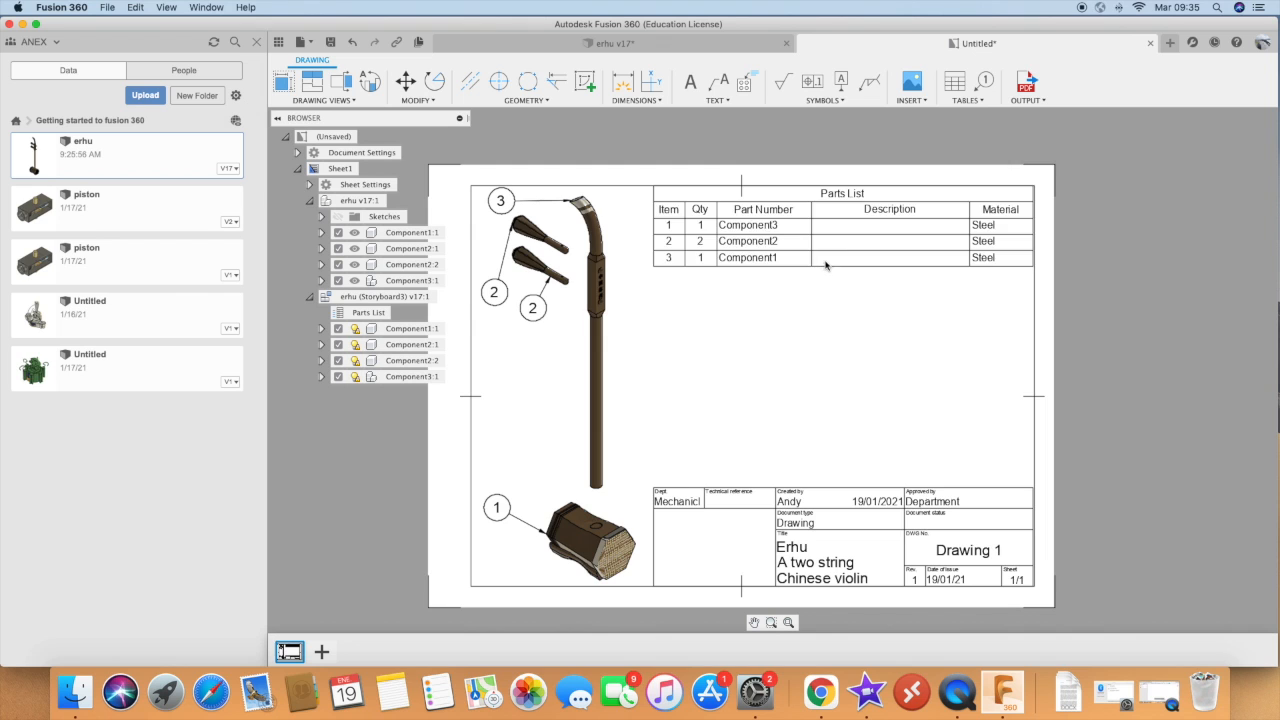
Add the text Color is brown in the Description cell of Component3 in the parts list
left_click(689, 86)
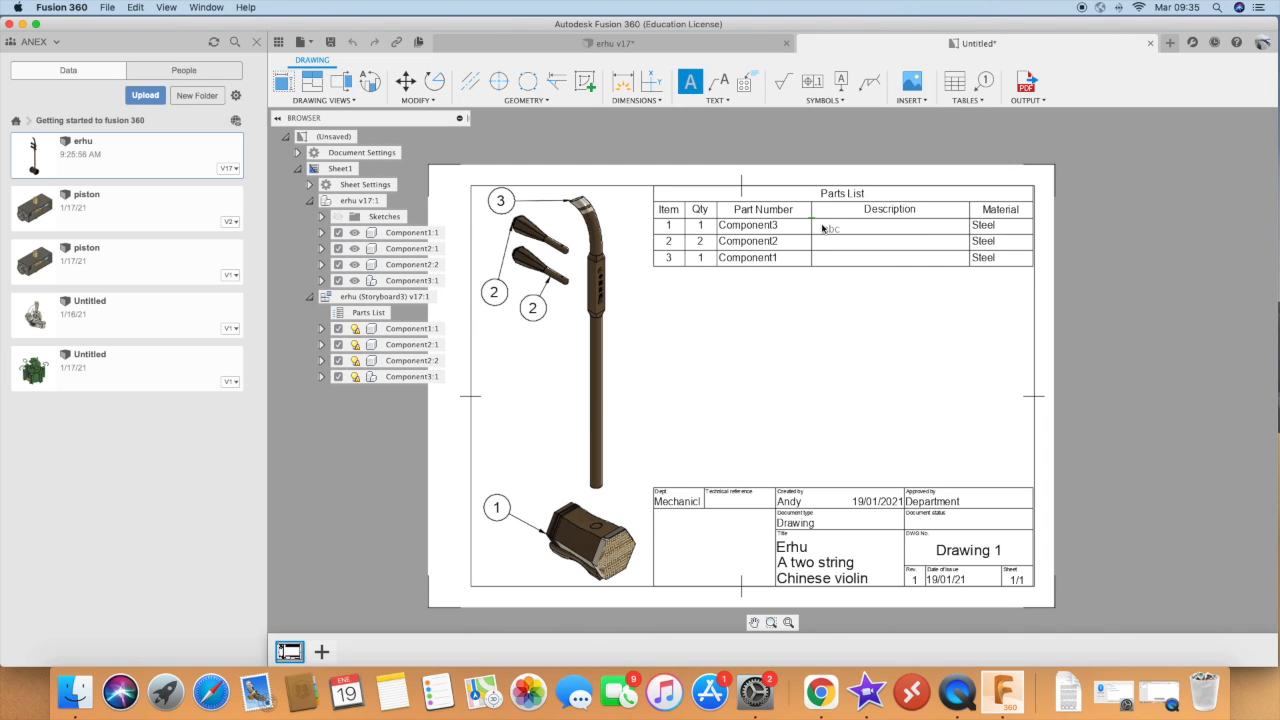
left_click_drag(826, 228, 954, 237)
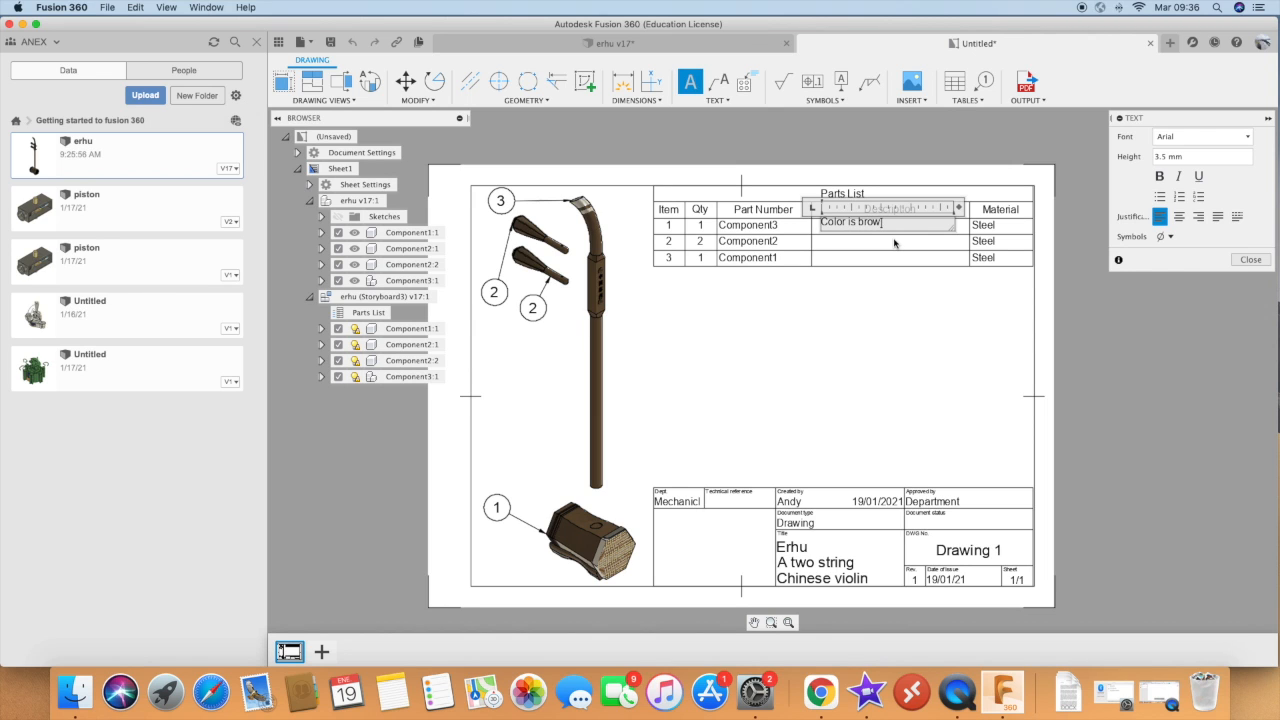
left_click(1249, 260)
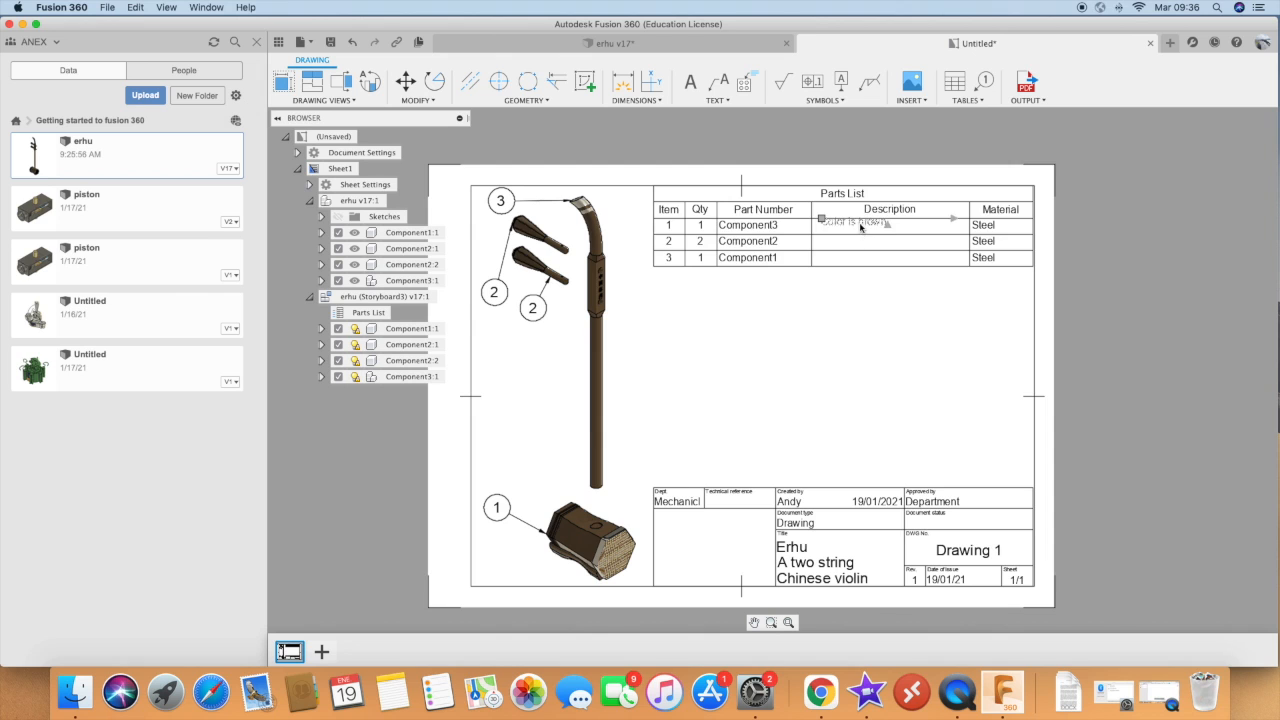
Try to move the Color is brown text to a better position in the parts list's Description column
left_click(405, 81)
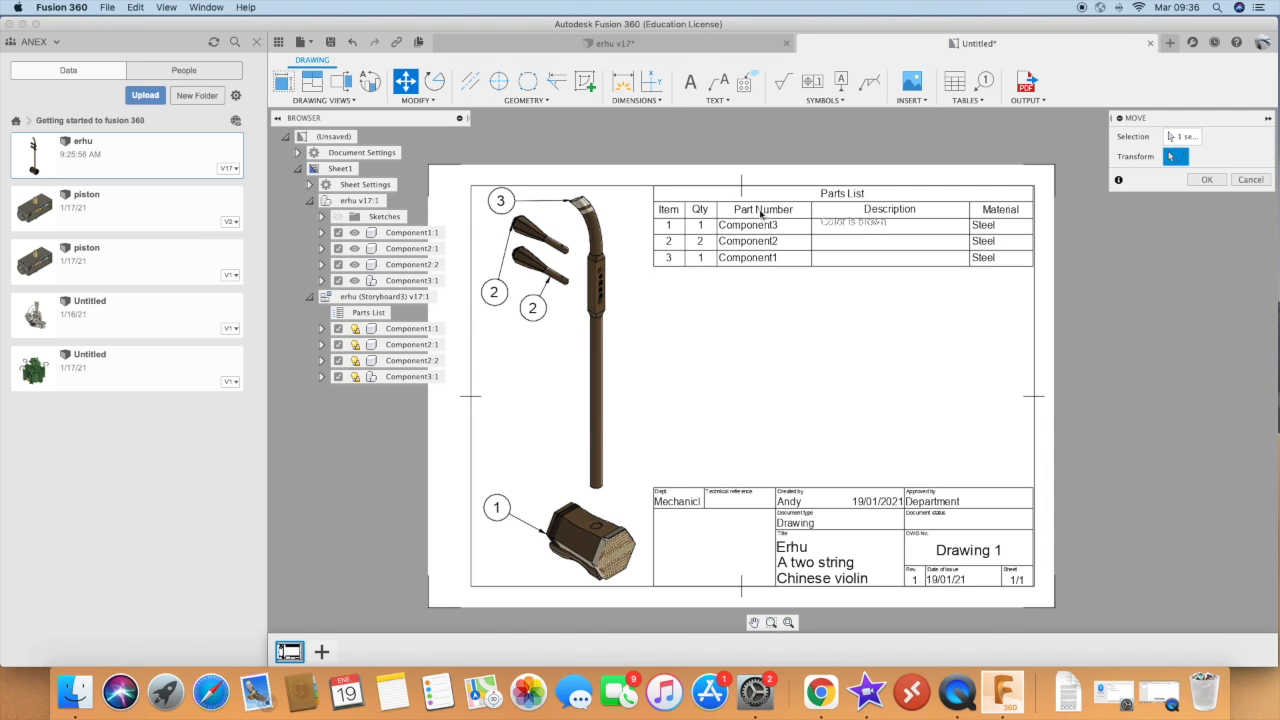
left_click_drag(850, 222, 877, 250)
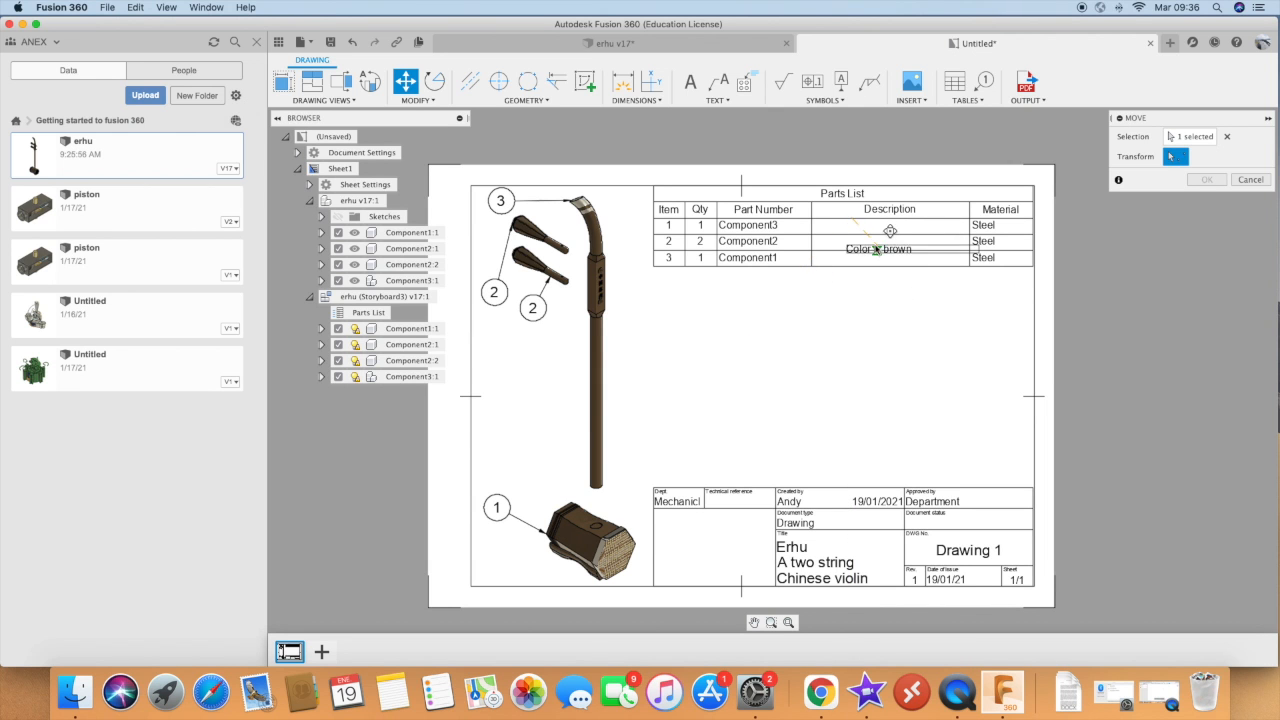
scroll(857, 230, "up", 3)
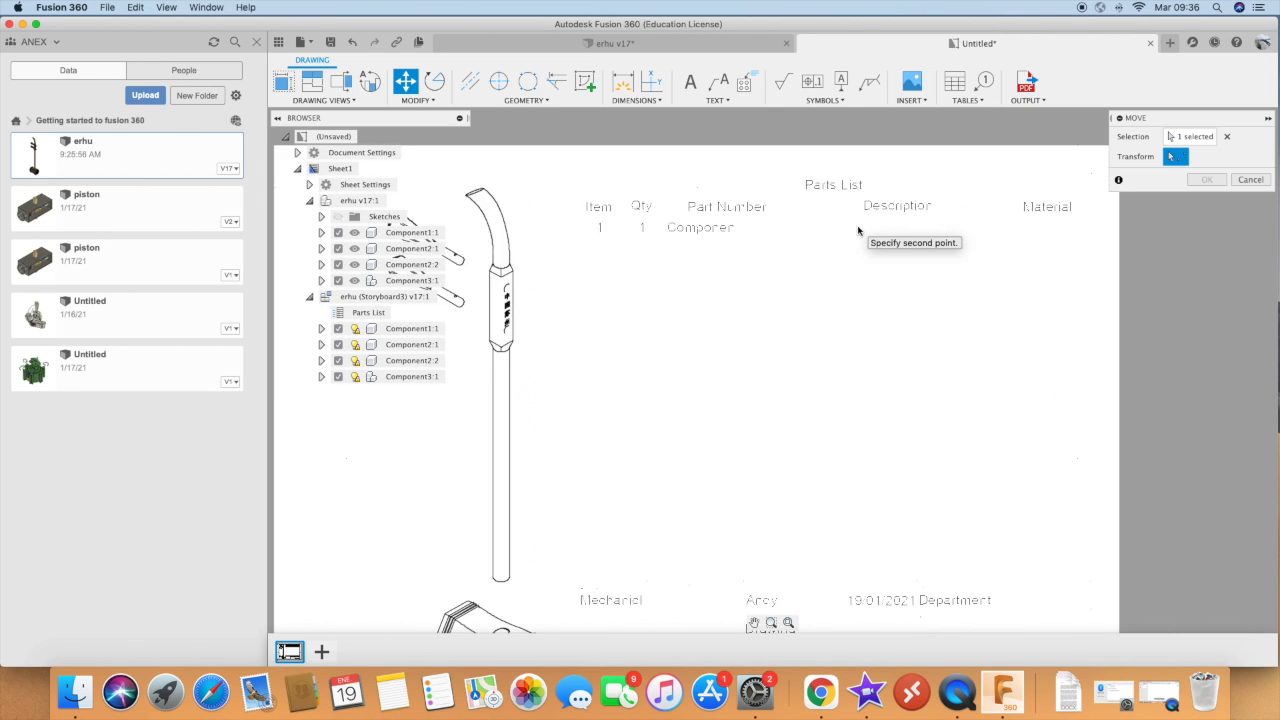
scroll(857, 230, "up", 2)
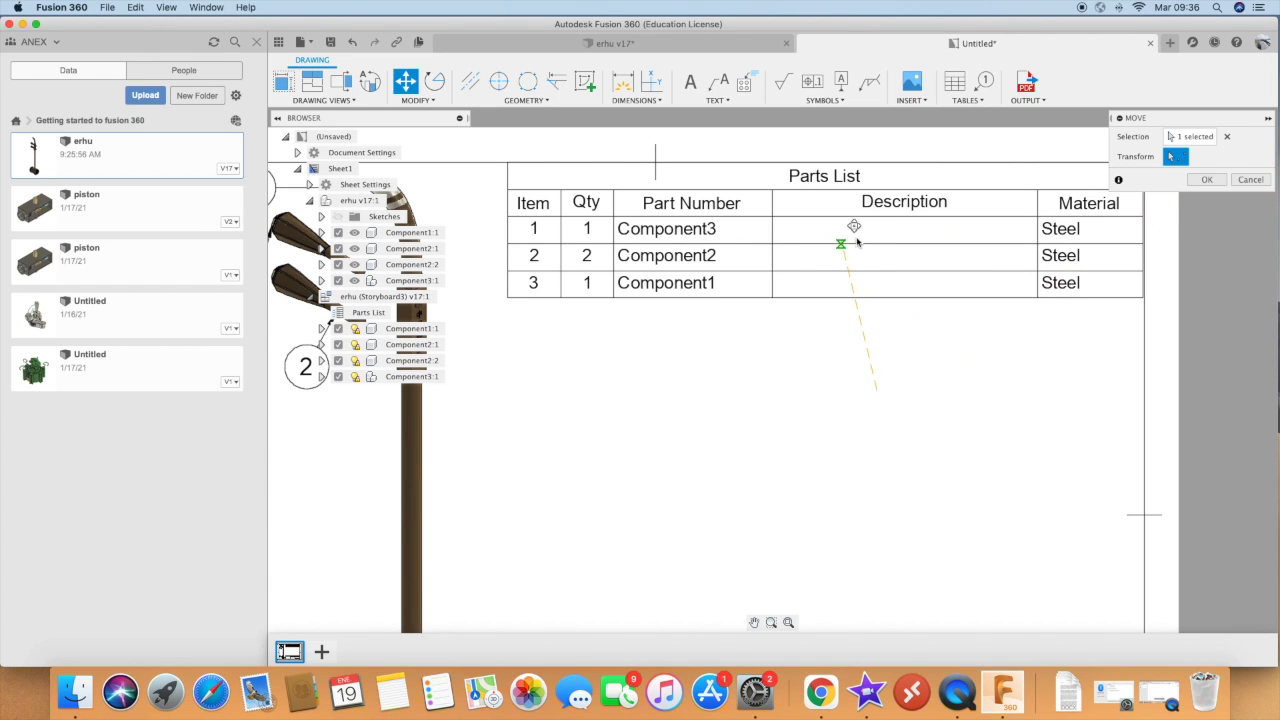
scroll(785, 382, "down", 5)
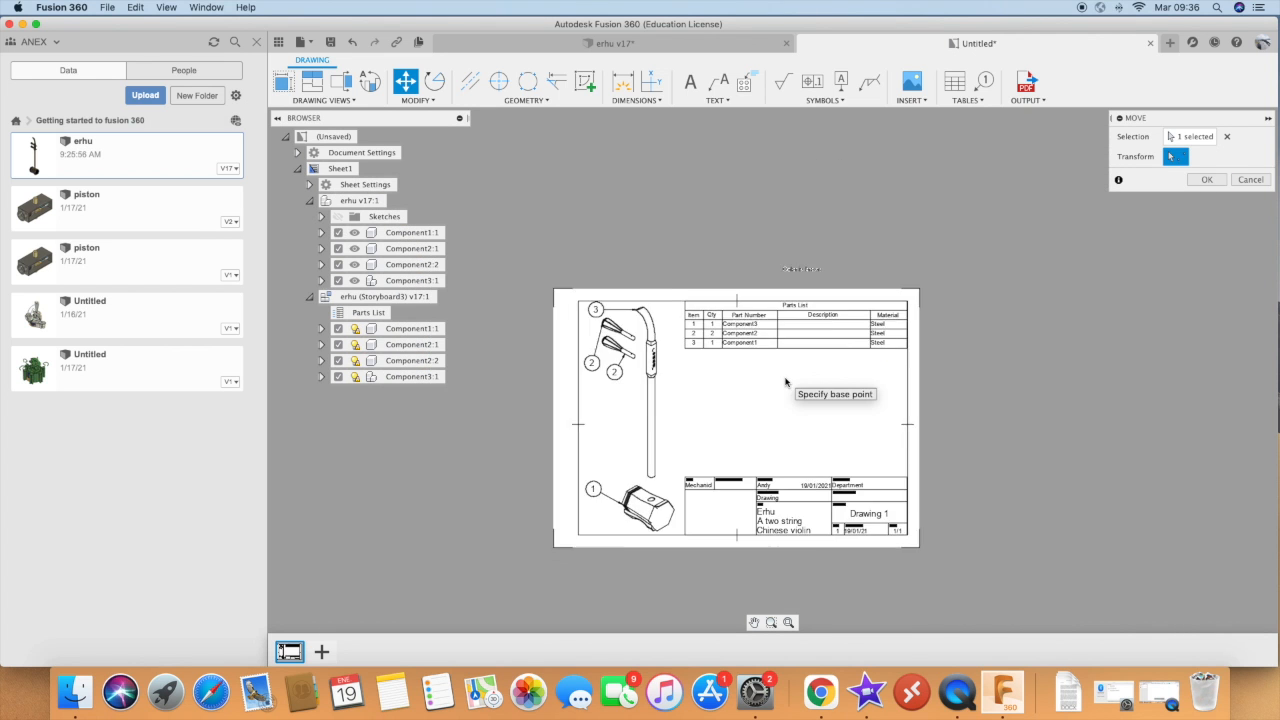
left_click(803, 308)
scroll(800, 340, "up", 5)
scroll(880, 340, "down", 6)
Try to move the erhu's exploded view vertically on the sheet
left_click(686, 446)
left_click(405, 81)
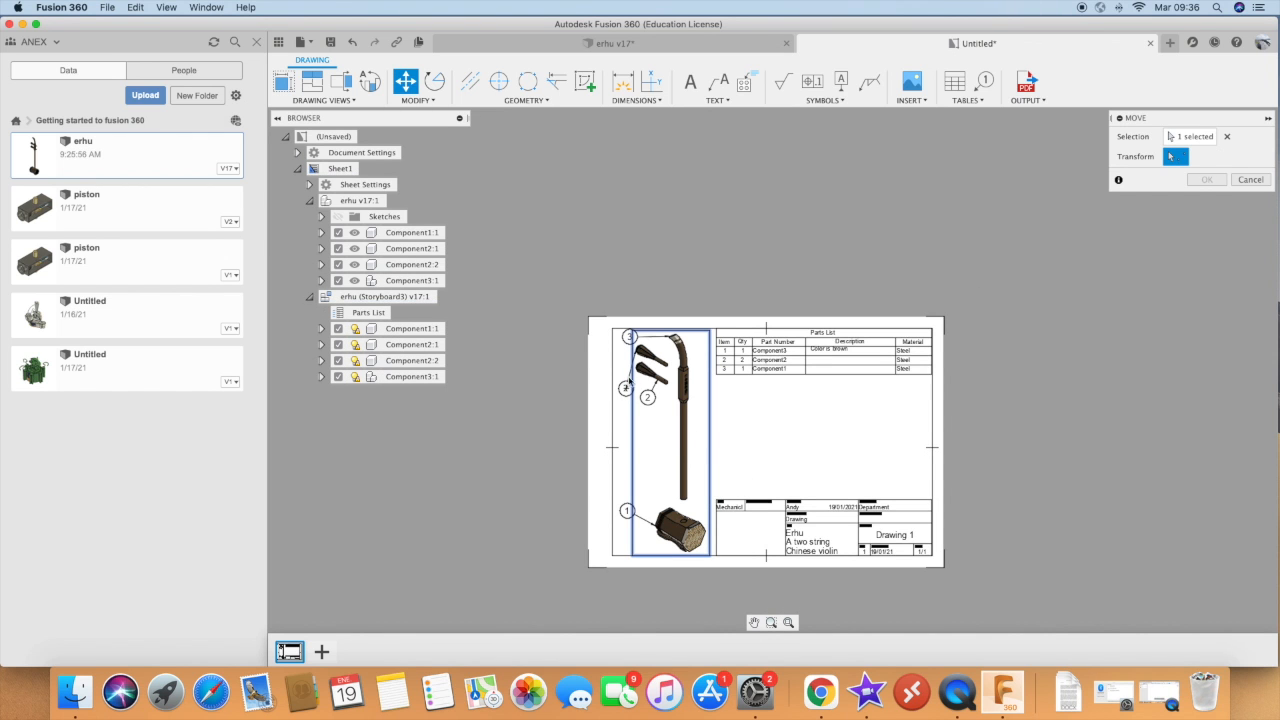
left_click(687, 413)
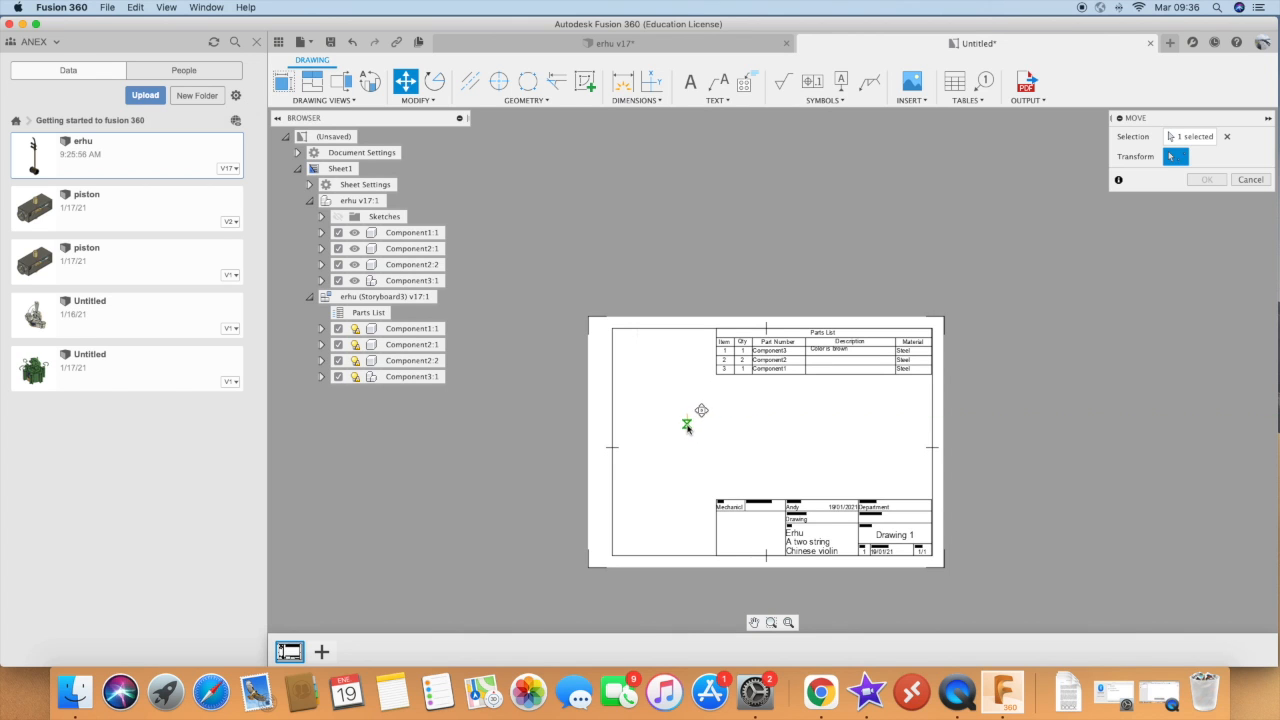
left_click(688, 430)
left_click(687, 420)
left_click(688, 420)
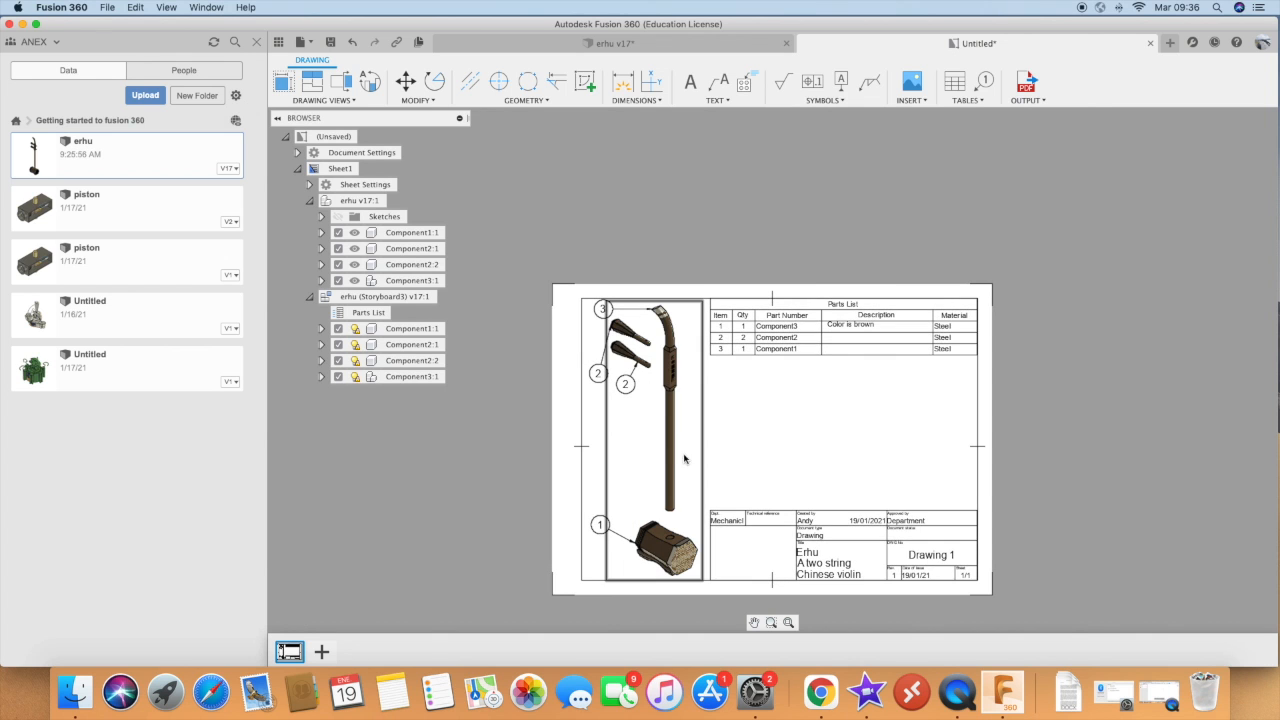
Attach a leader note reading This is made out of wood to the erhu's long neck in the exploded view
scroll(697, 470, "up", 3)
scroll(1078, 530, "up", 2)
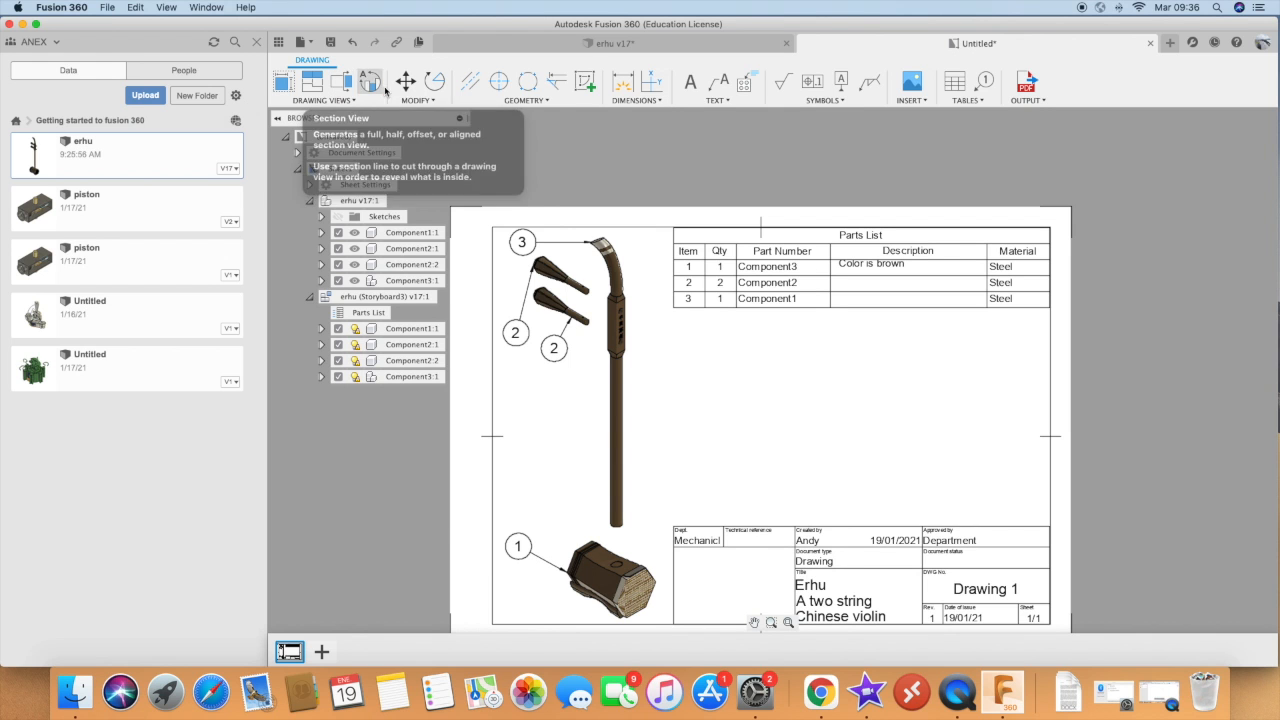
scroll(669, 262, "up", 1)
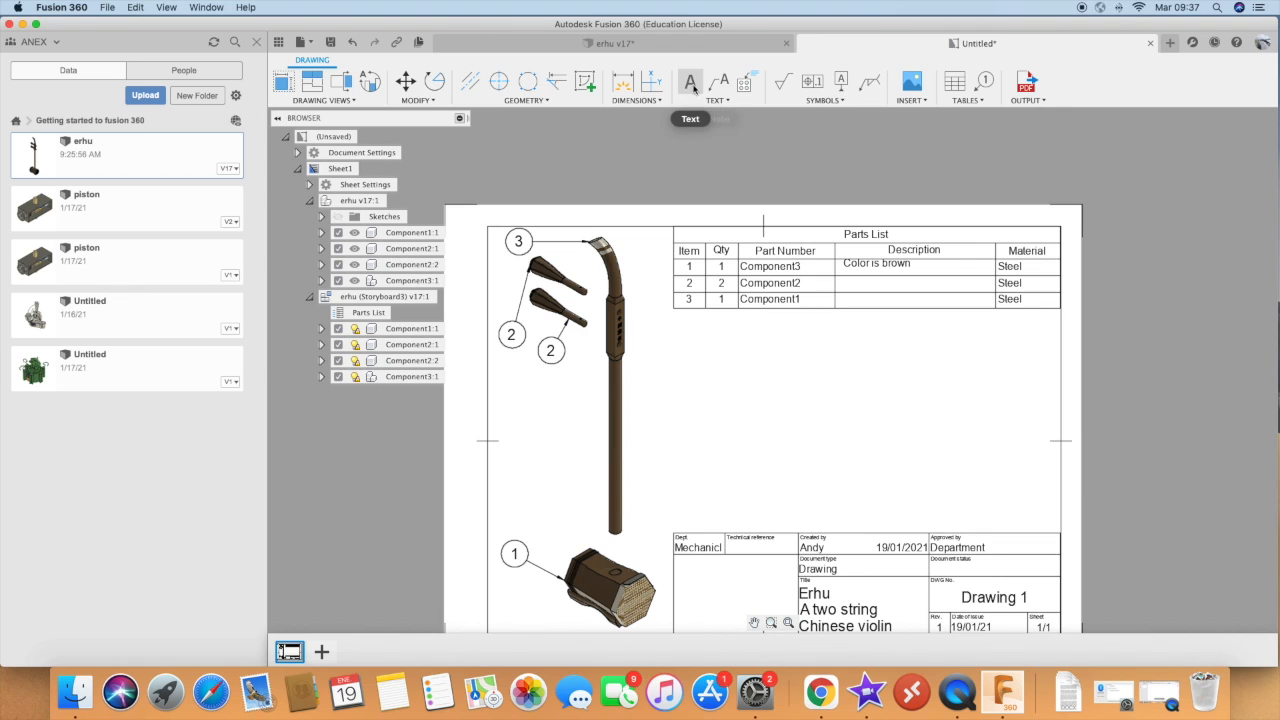
left_click(719, 84)
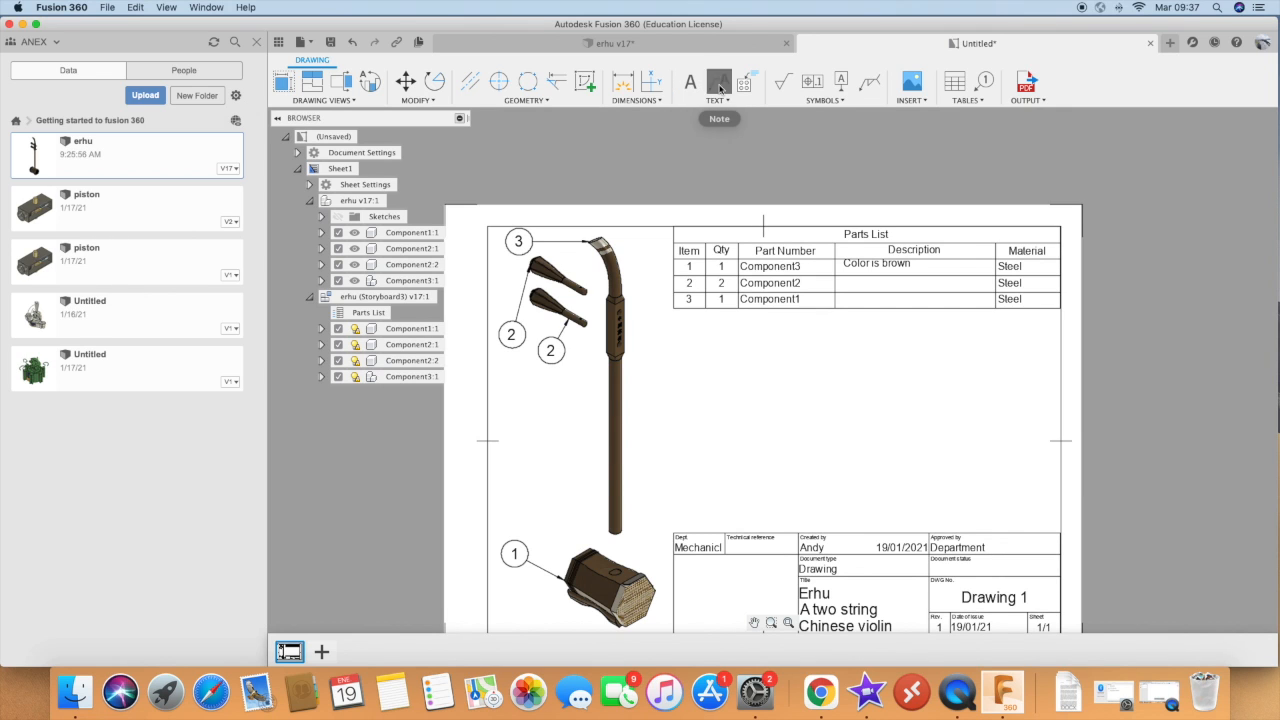
left_click(617, 404)
left_click(728, 364)
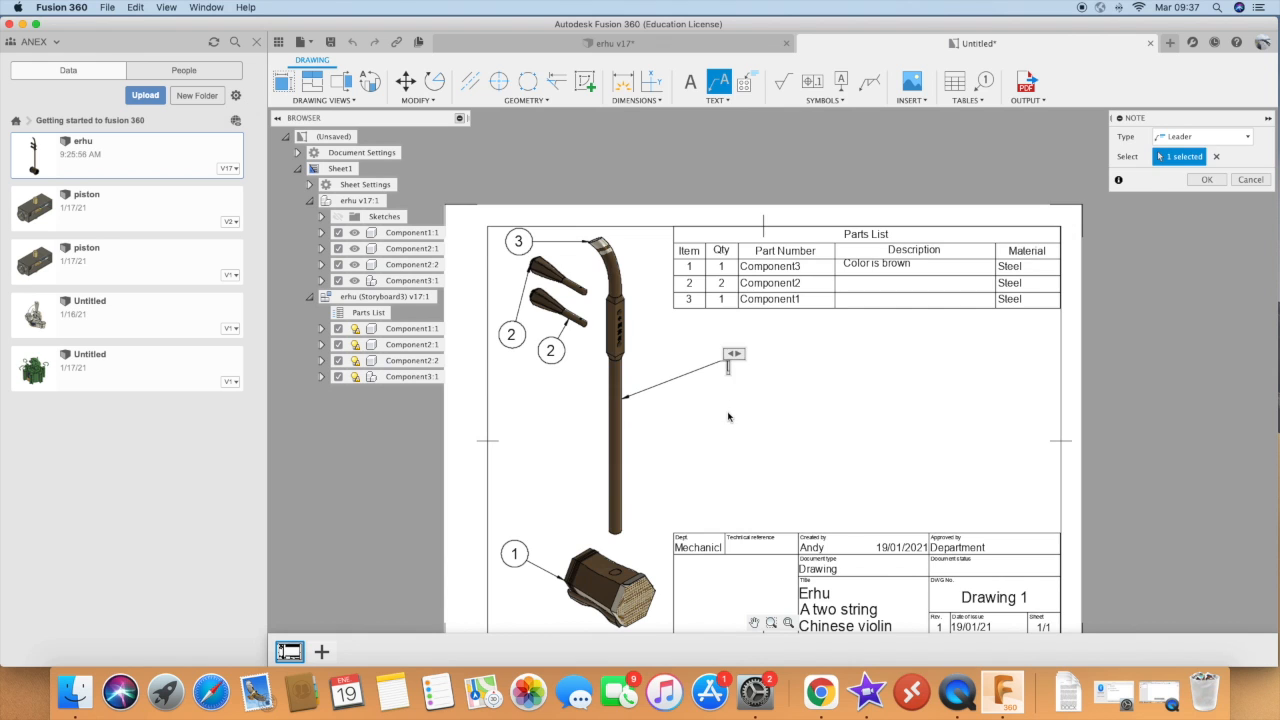
scroll(740, 412, "down", 1)
scroll(748, 400, "down", 1)
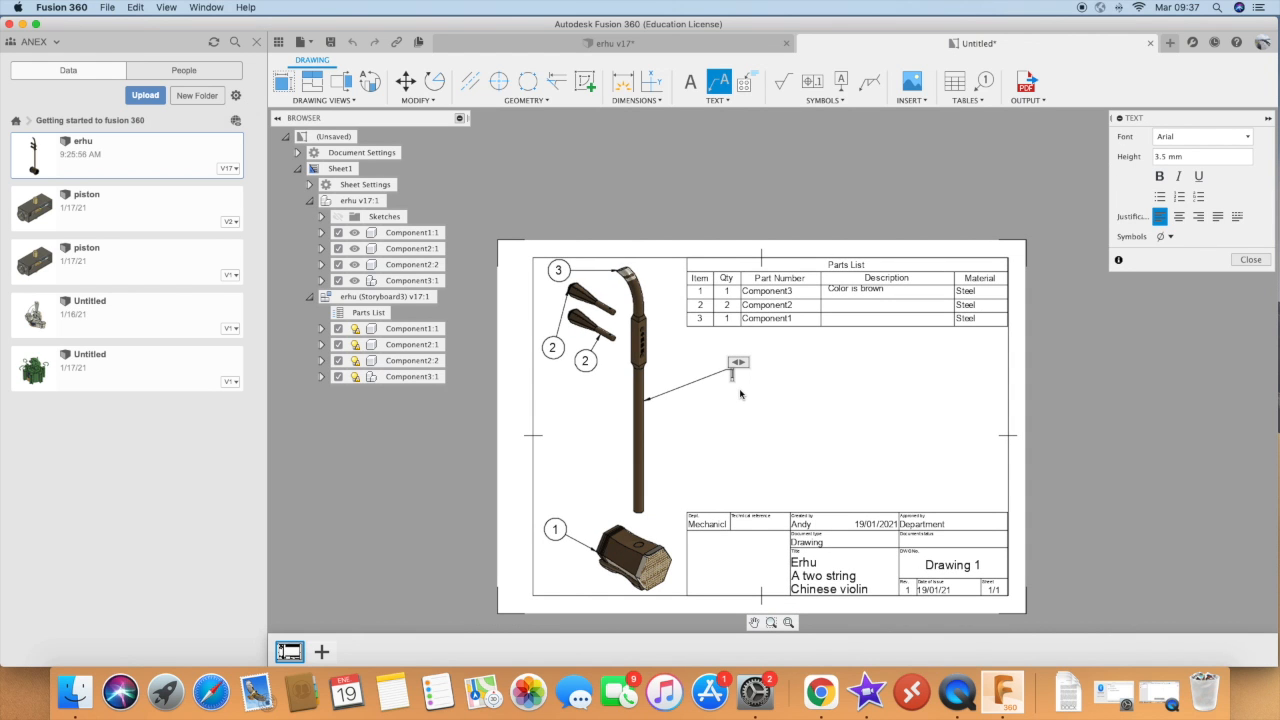
type("This is made out of wood")
left_click(845, 440)
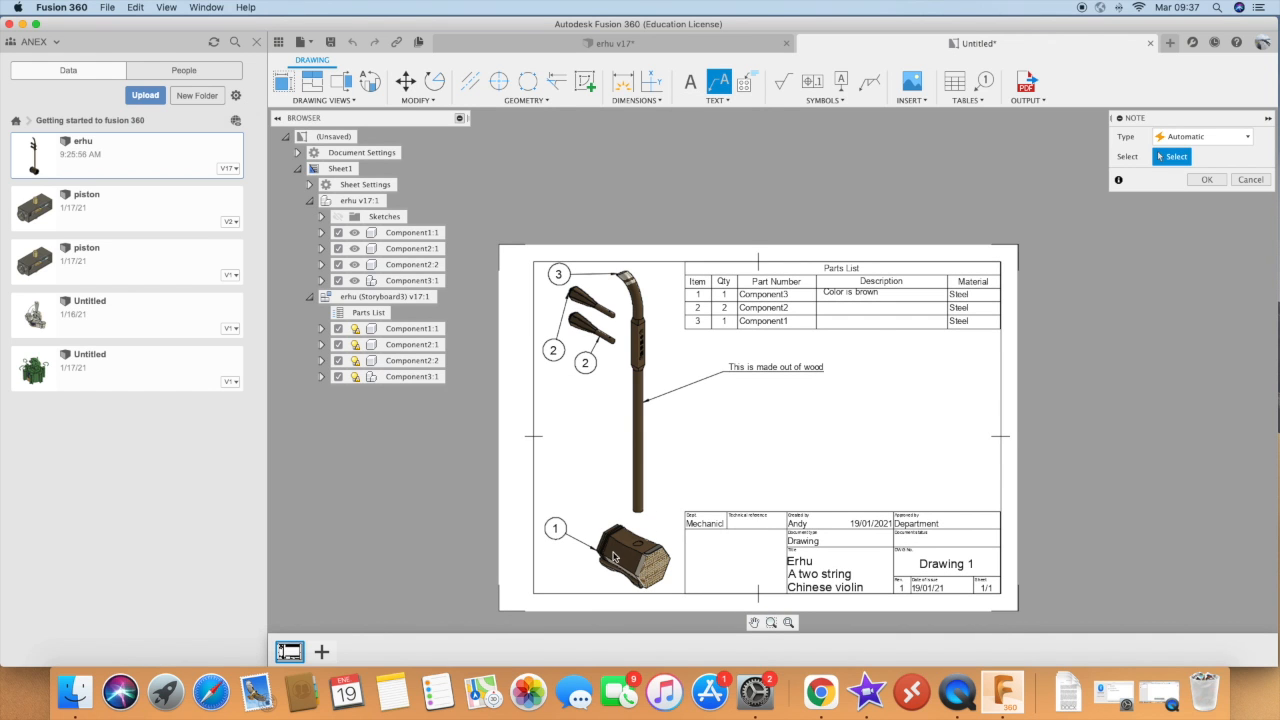
Attach a leader note reading Break all edges to the lower end of the erhu's neck
left_click(641, 516)
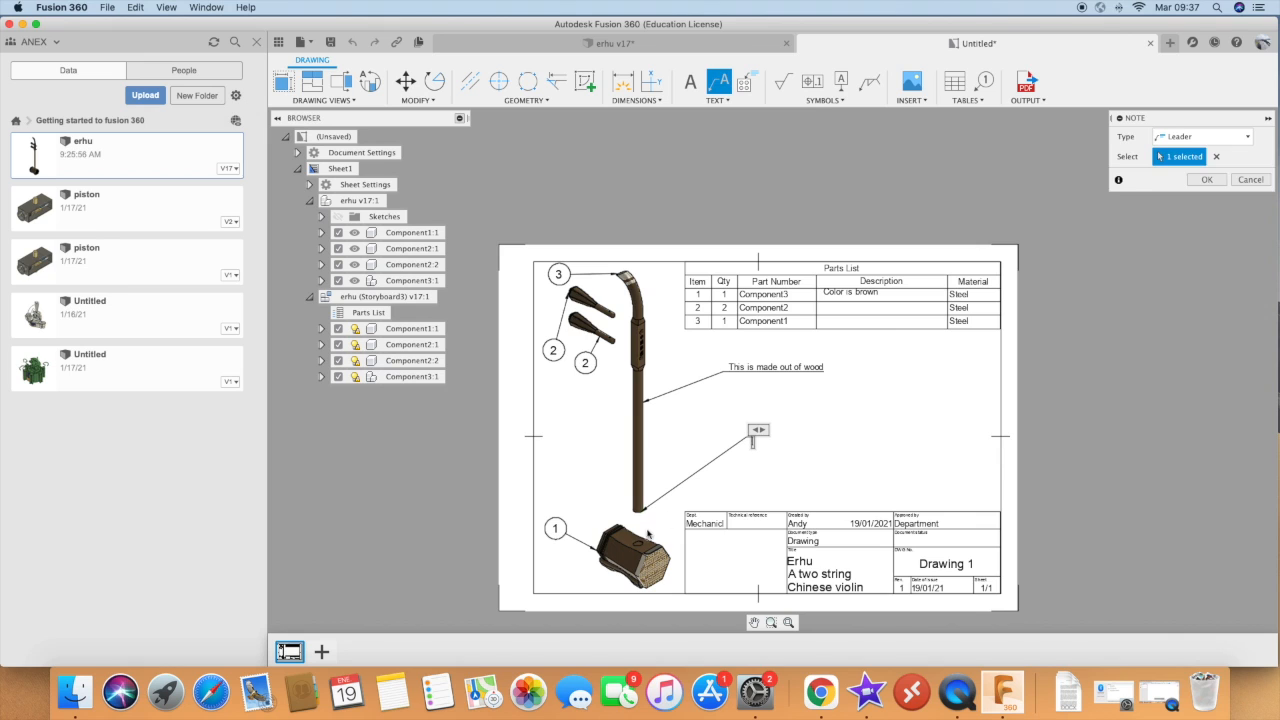
left_click(755, 438)
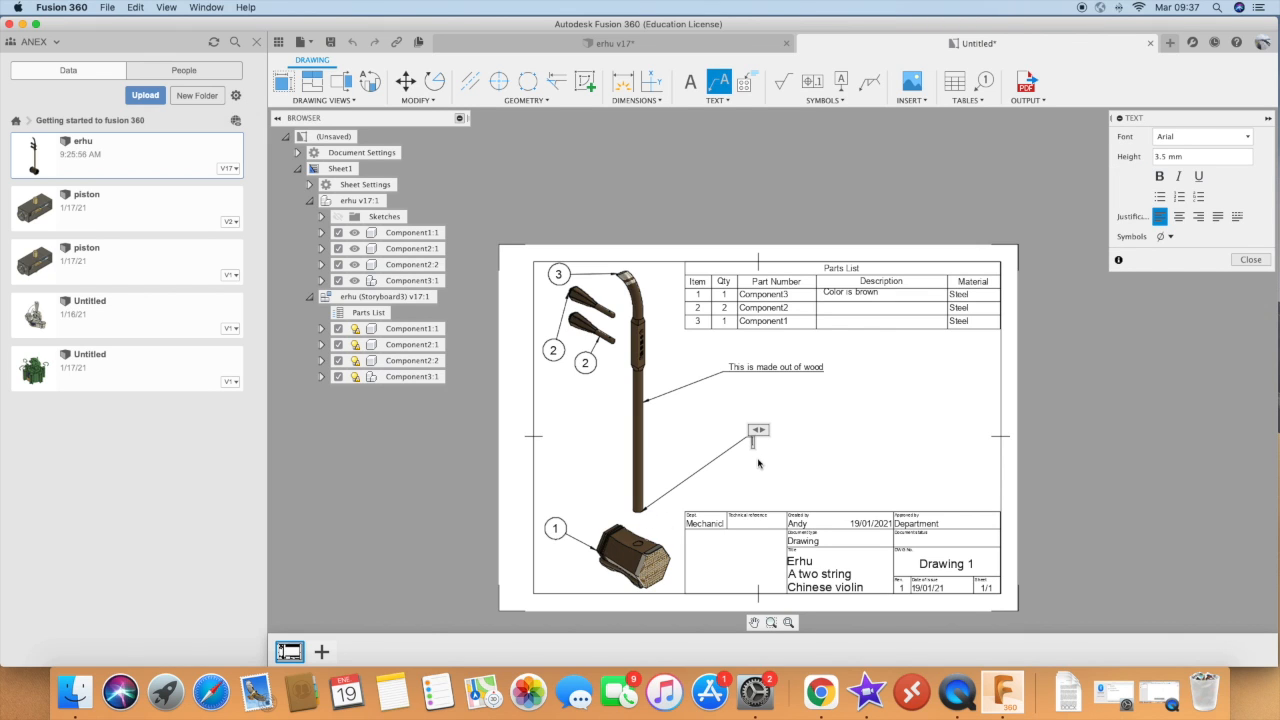
type("Break all edges")
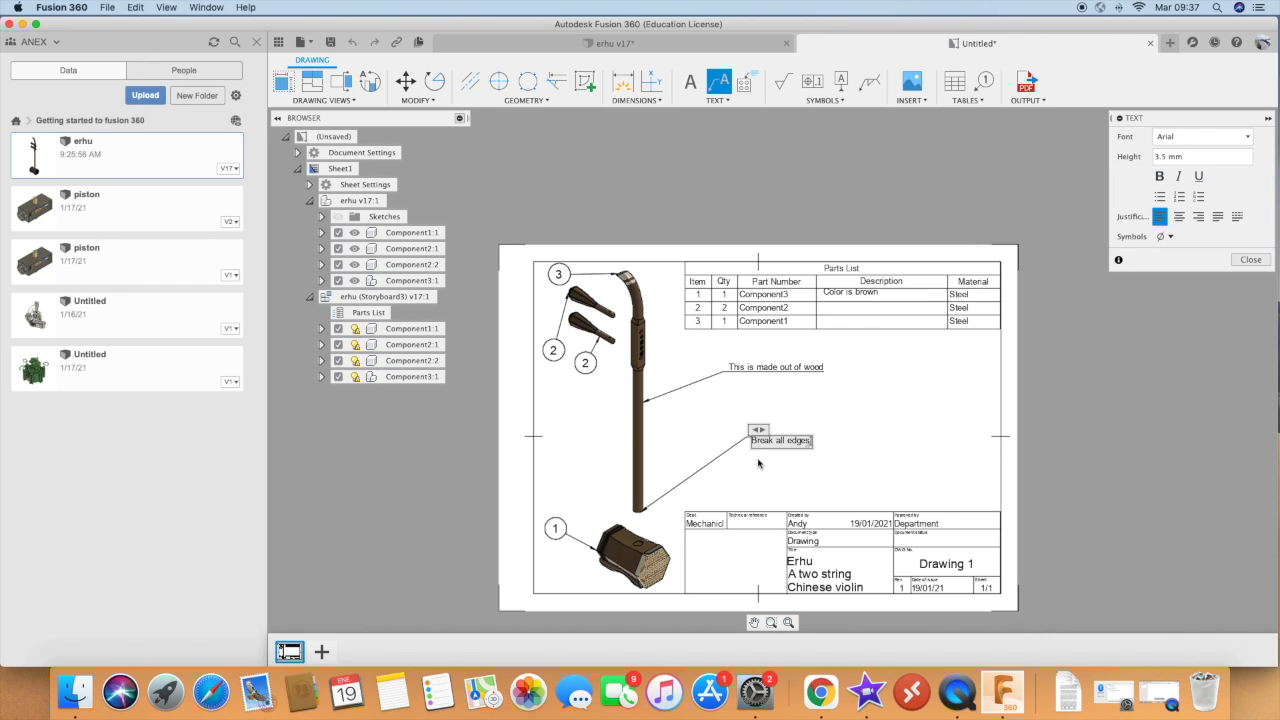
left_click(1262, 262)
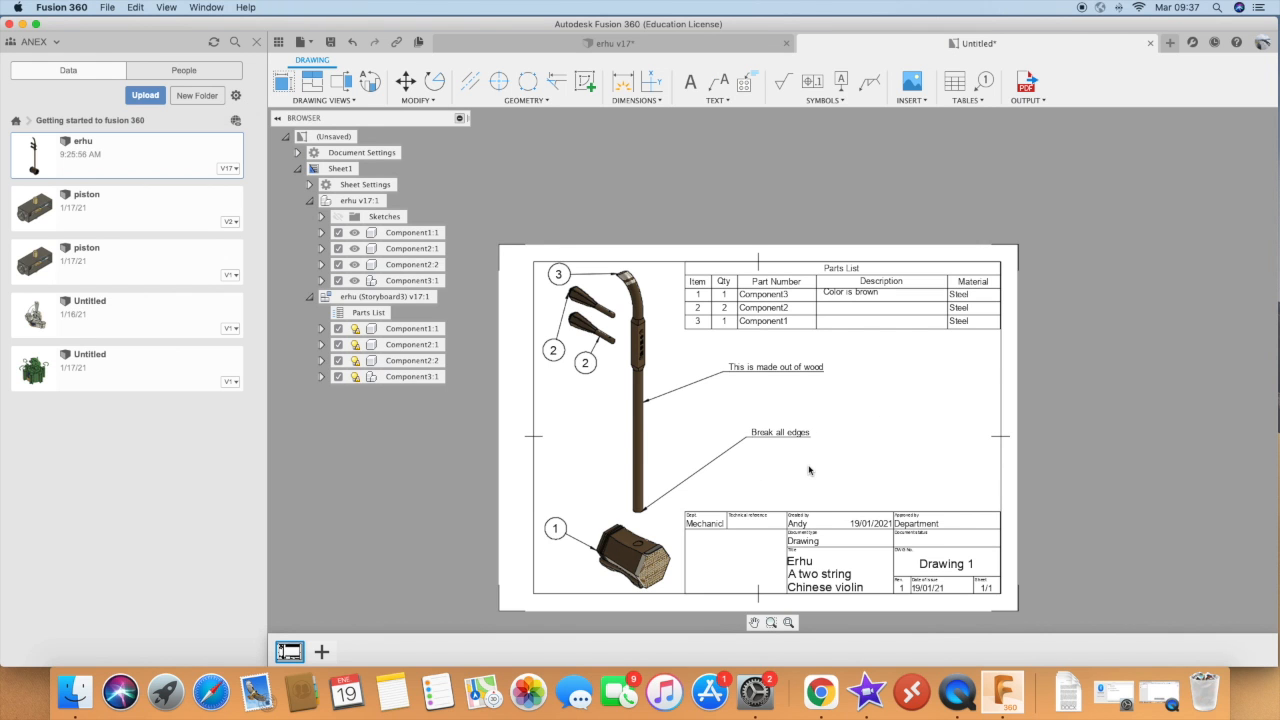
scroll(811, 457, "up", 2)
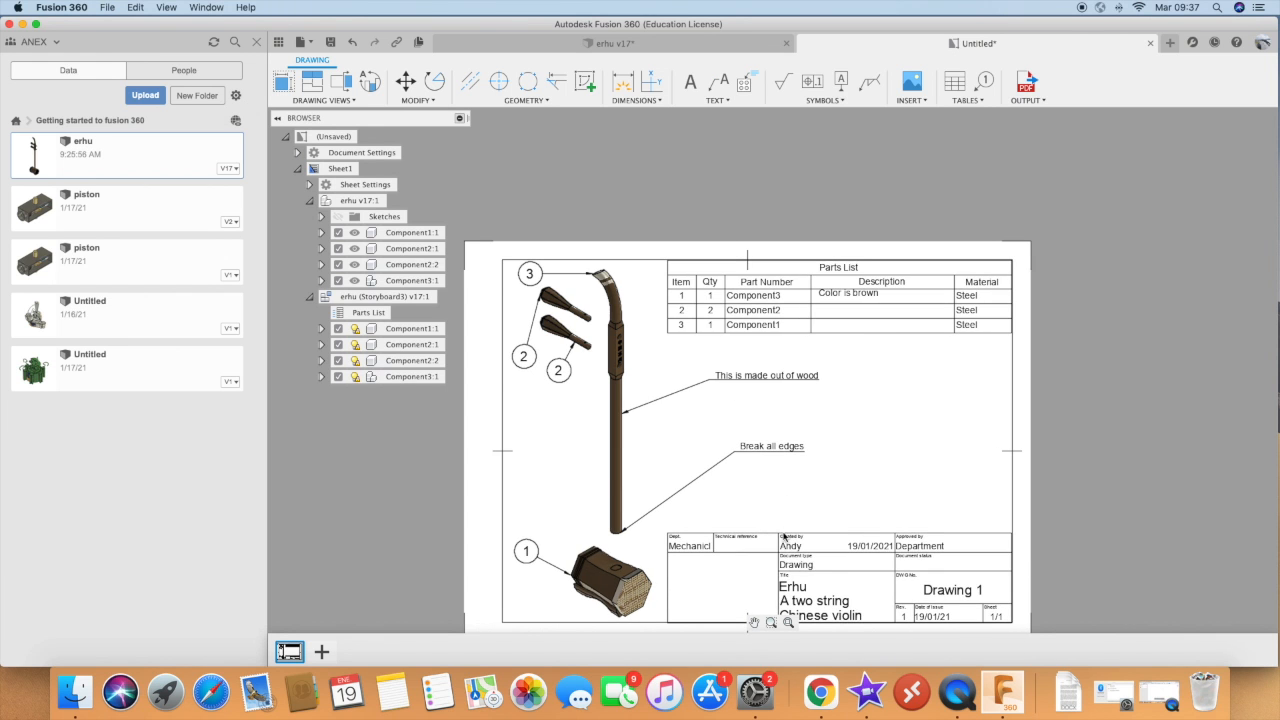
left_click(746, 84)
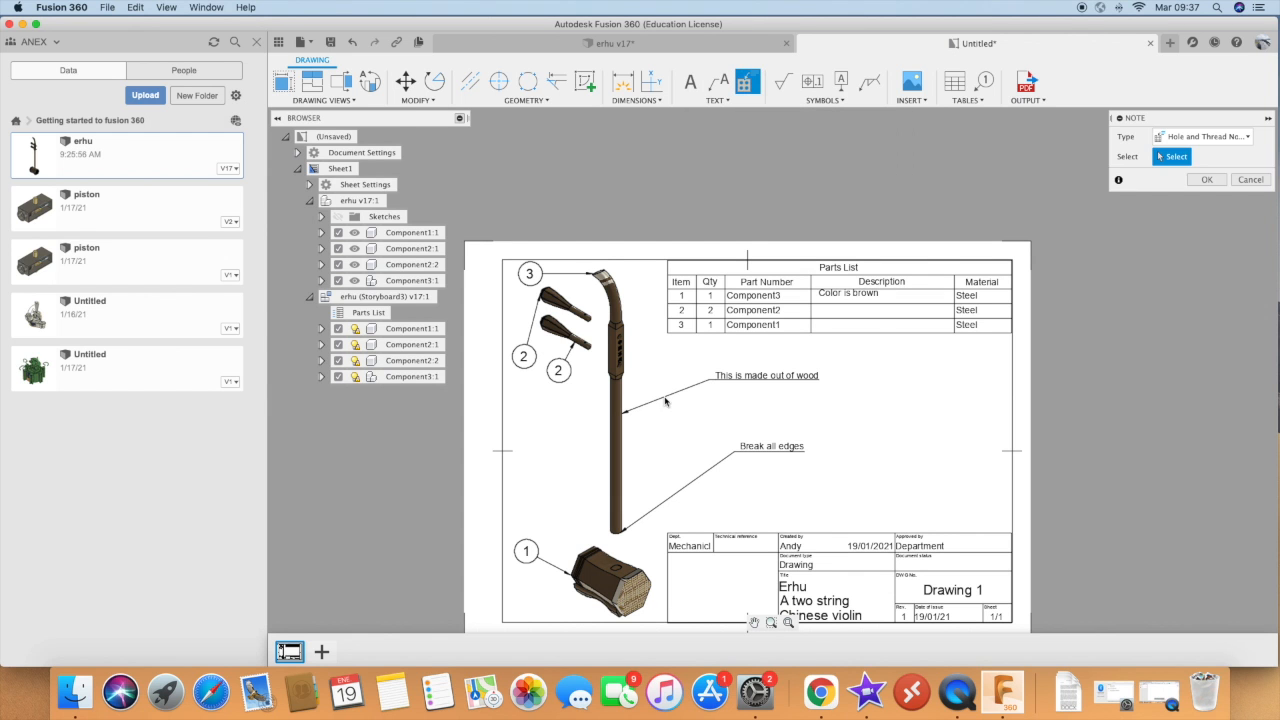
scroll(626, 350, "up", 4)
scroll(610, 340, "up", 2)
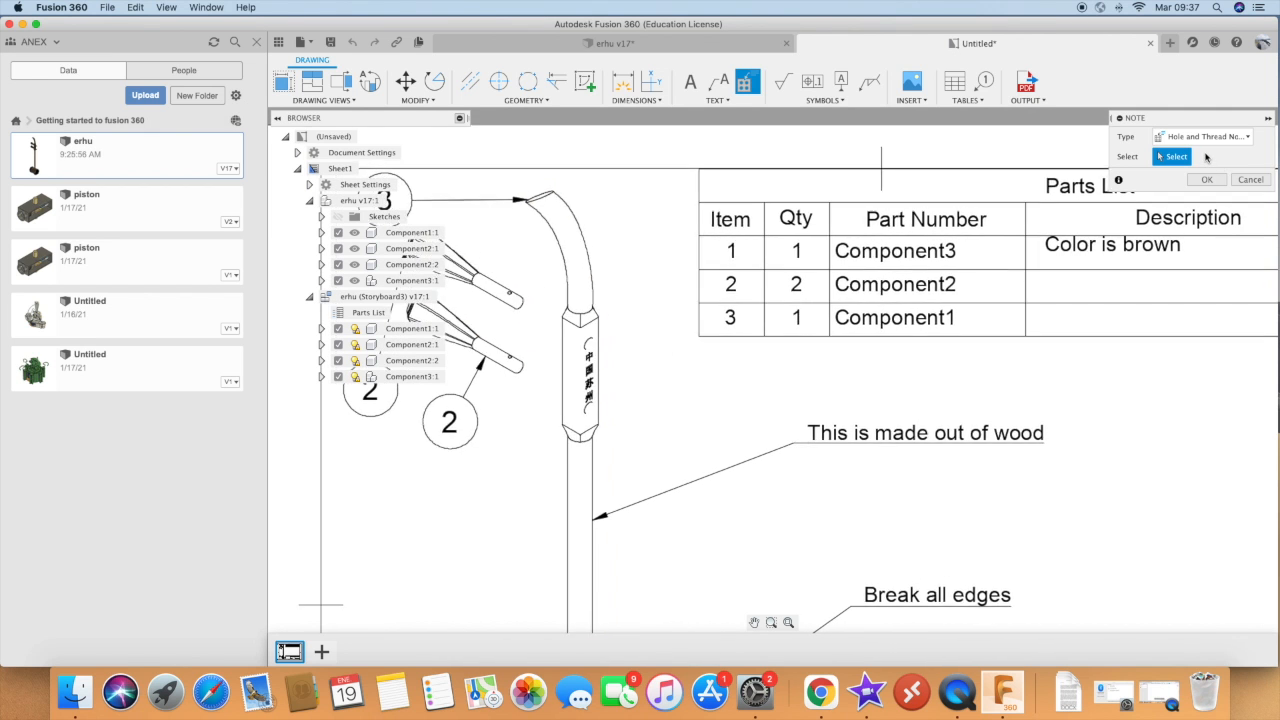
scroll(601, 414, "down", 1)
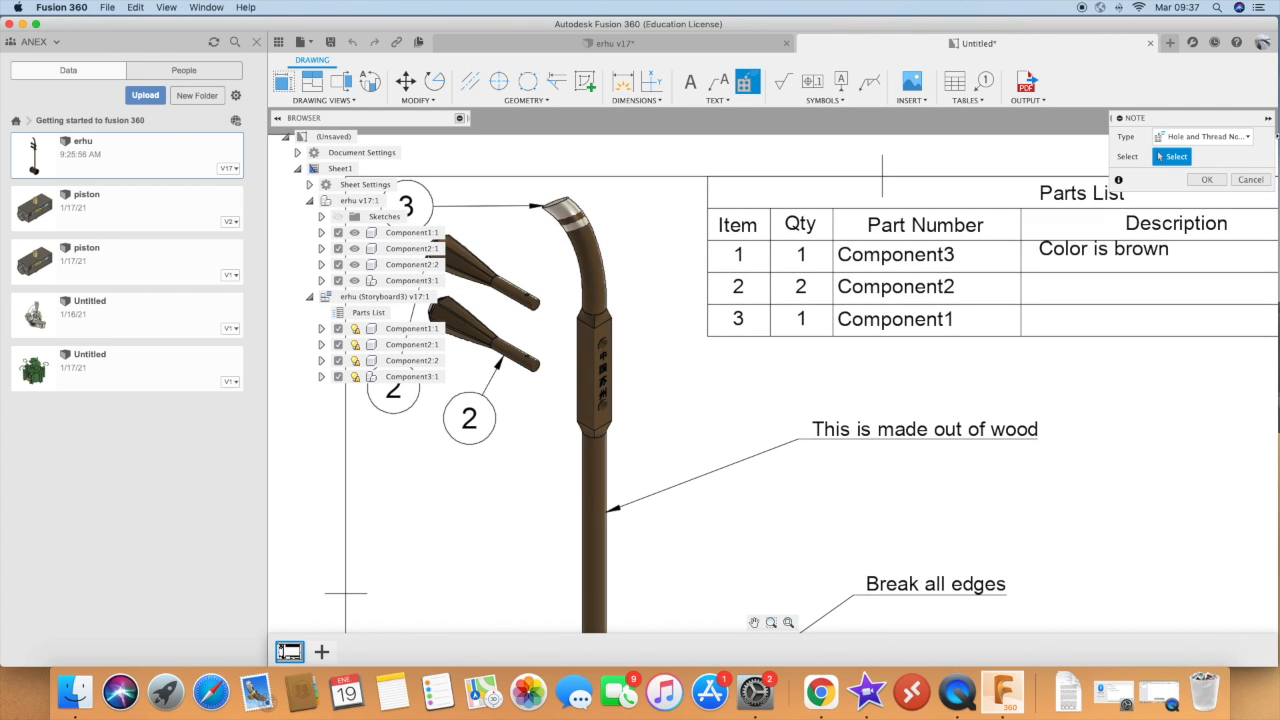
left_click(1207, 181)
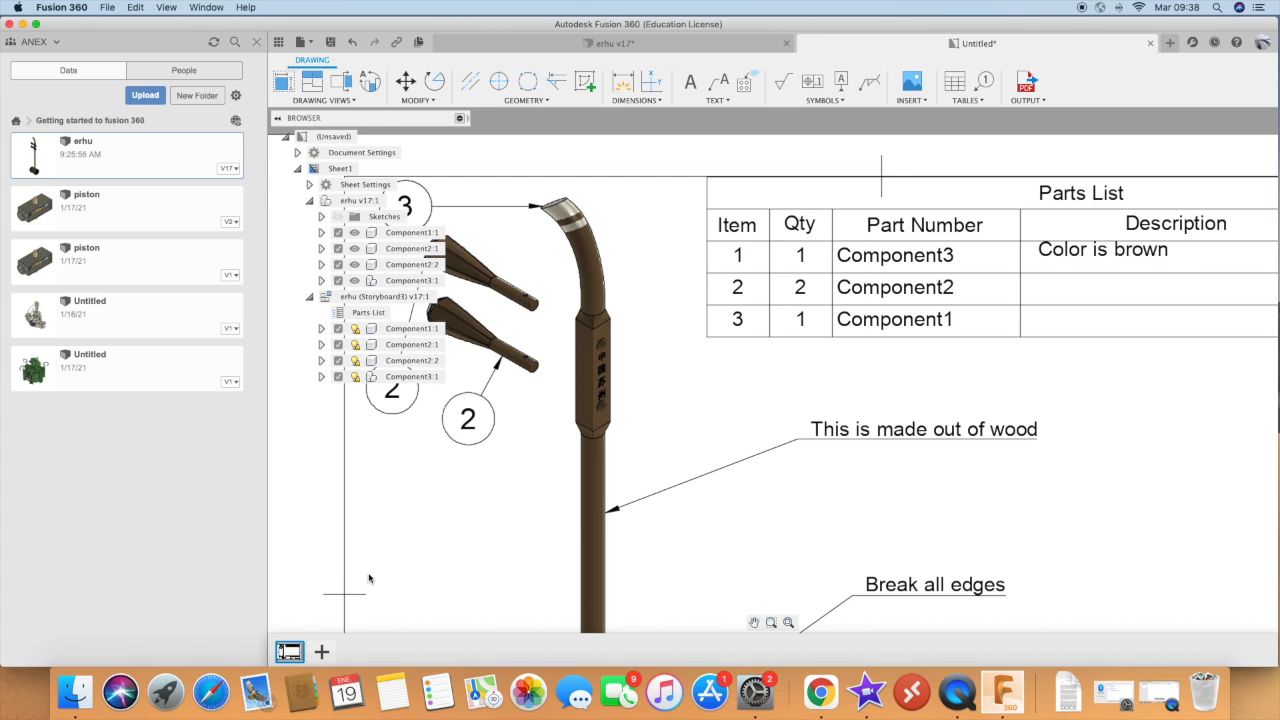
Add a second sheet and place a front base view of the erhu model on it at a 3:1 scale
left_click(321, 651)
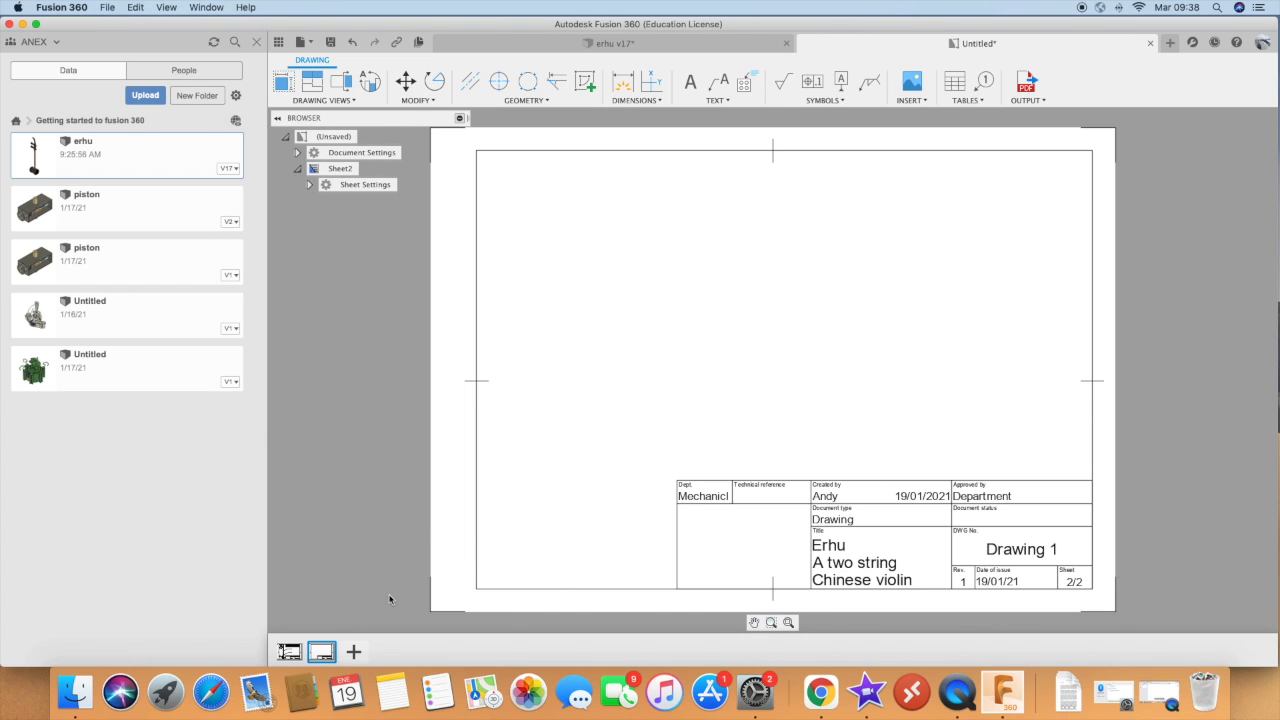
left_click(283, 82)
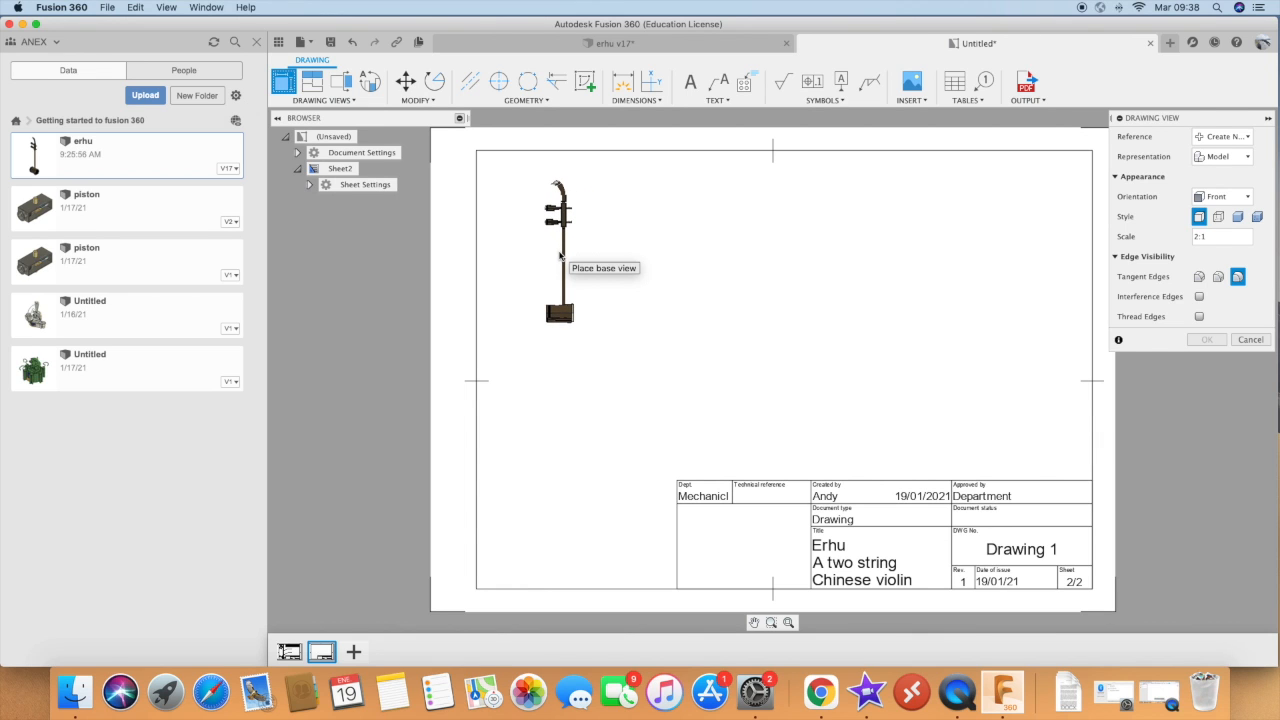
left_click(560, 251)
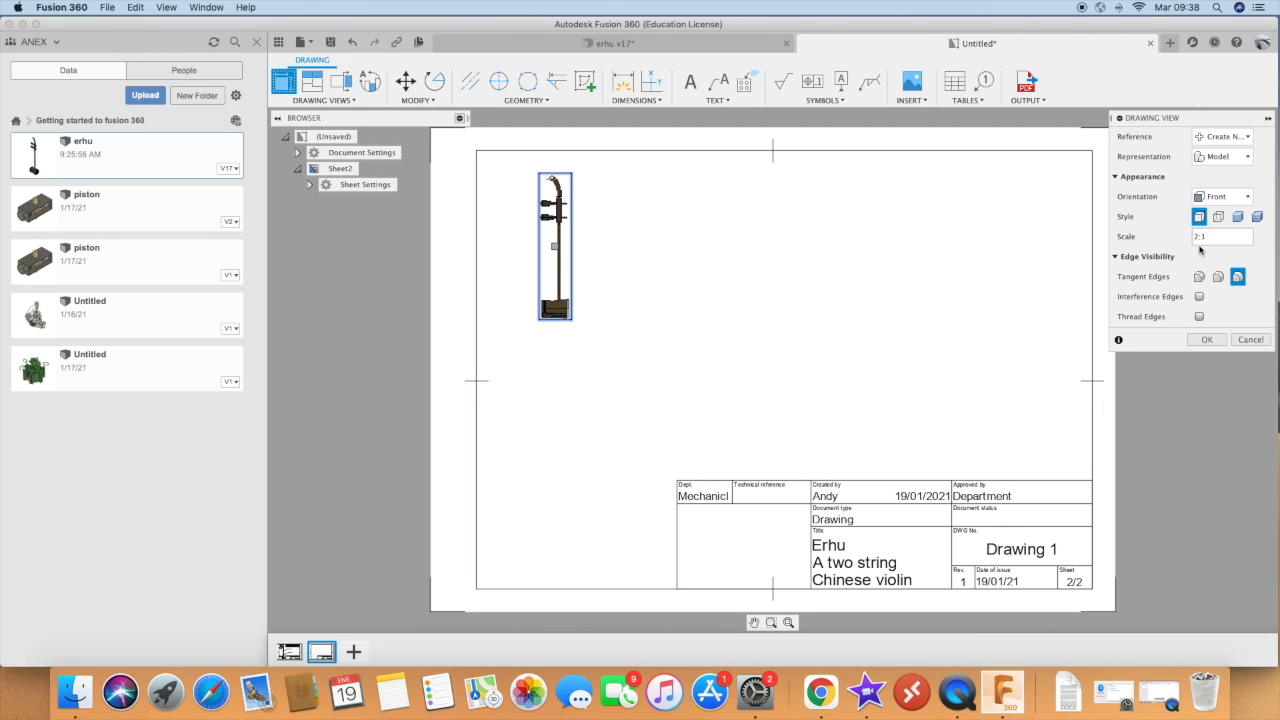
type("4")
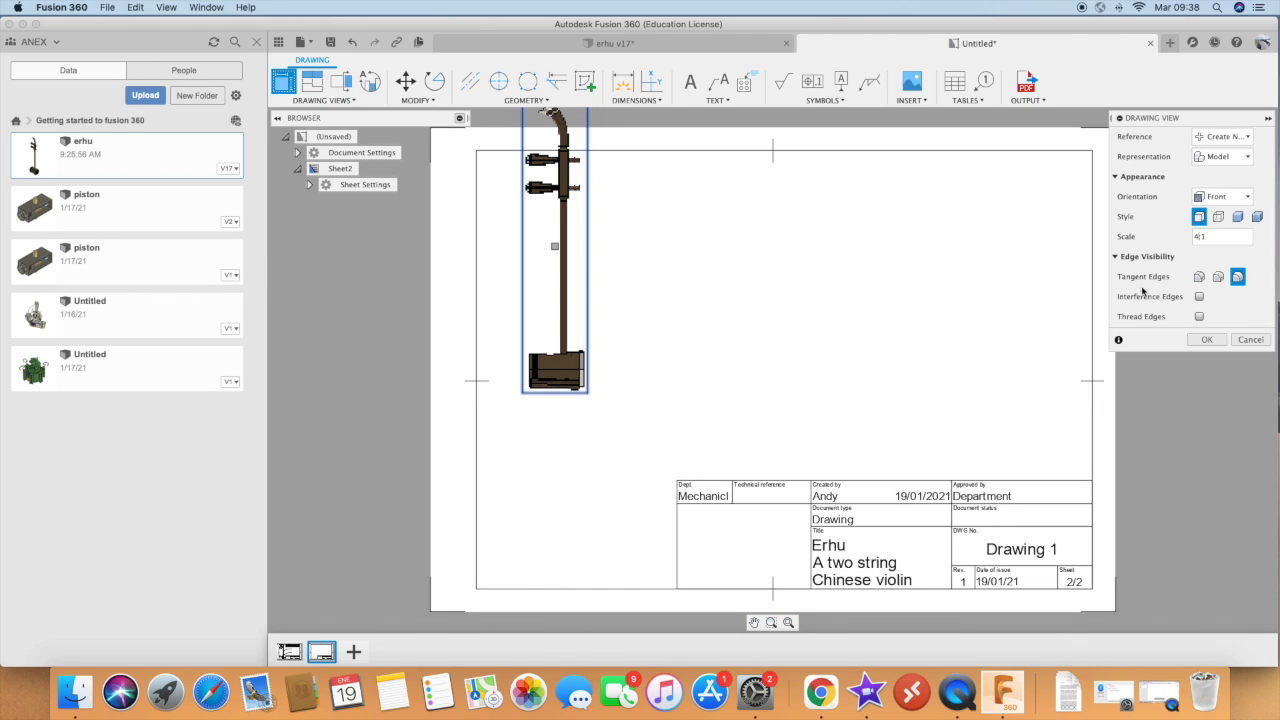
left_click(1228, 258)
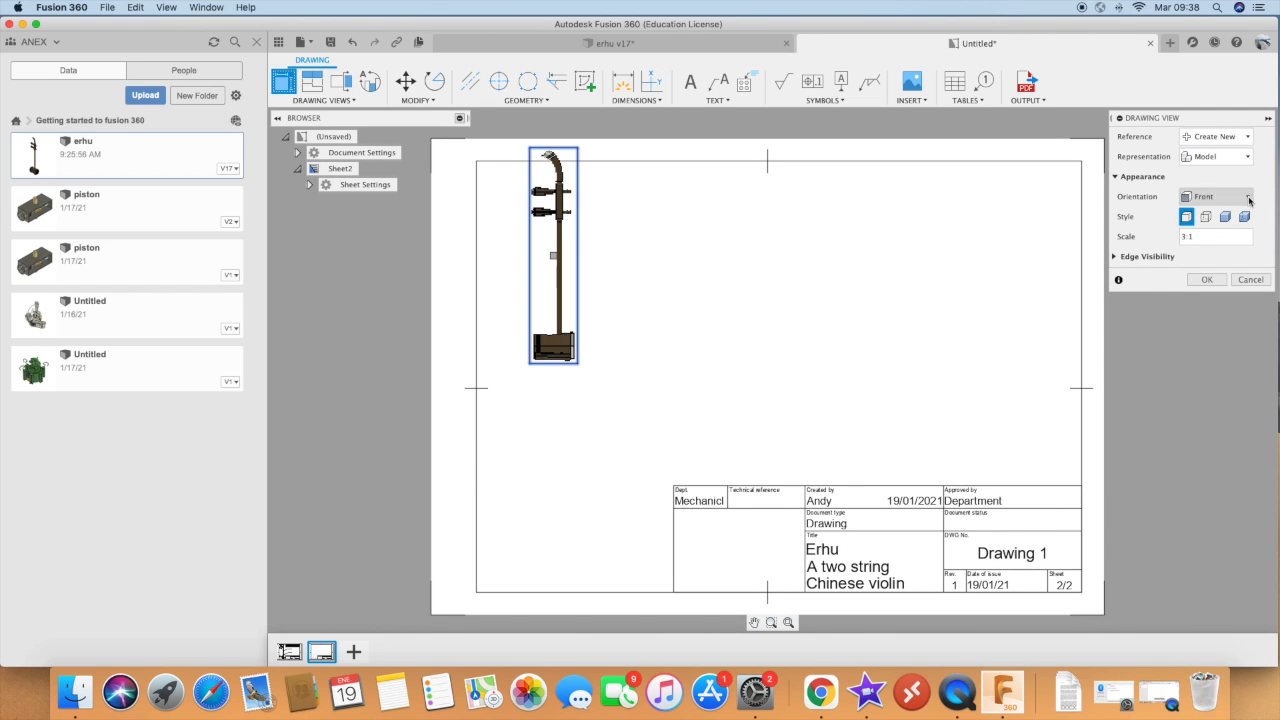
left_click(1130, 257)
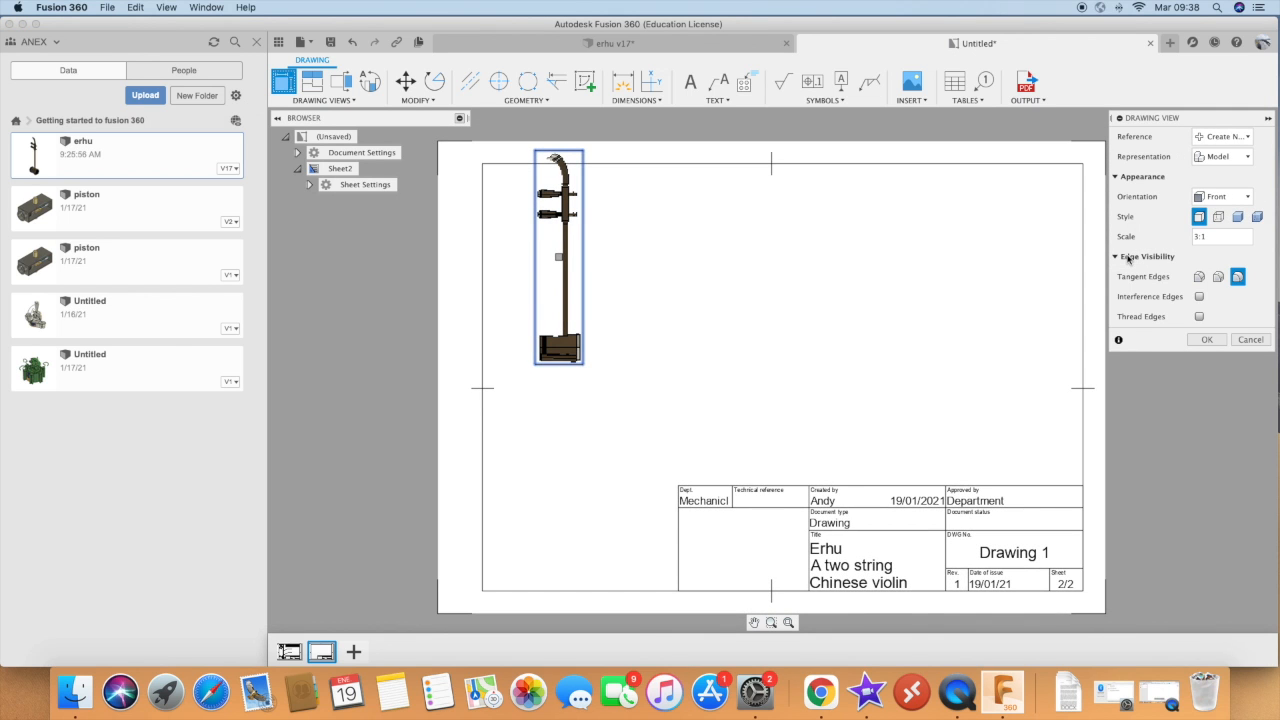
left_click(1206, 340)
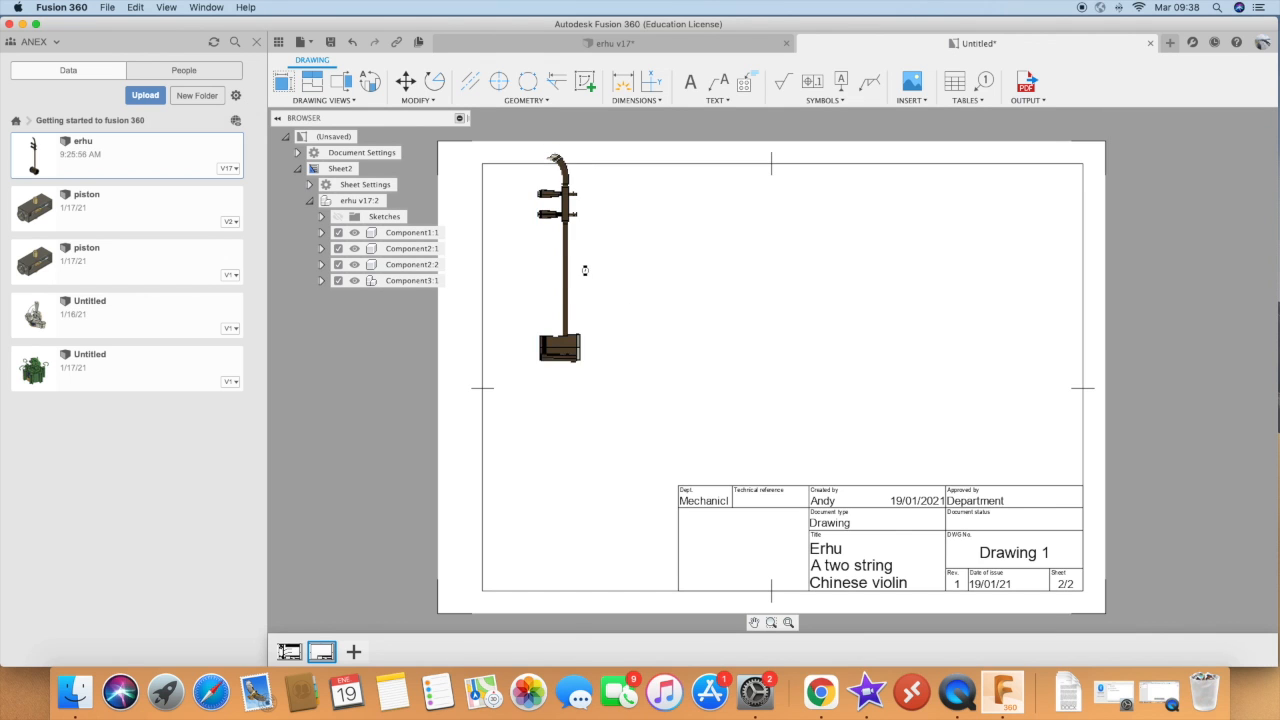
Move the erhu's front view fully inside the border, into the upper-left area of the second sheet
left_click_drag(563, 277, 561, 318)
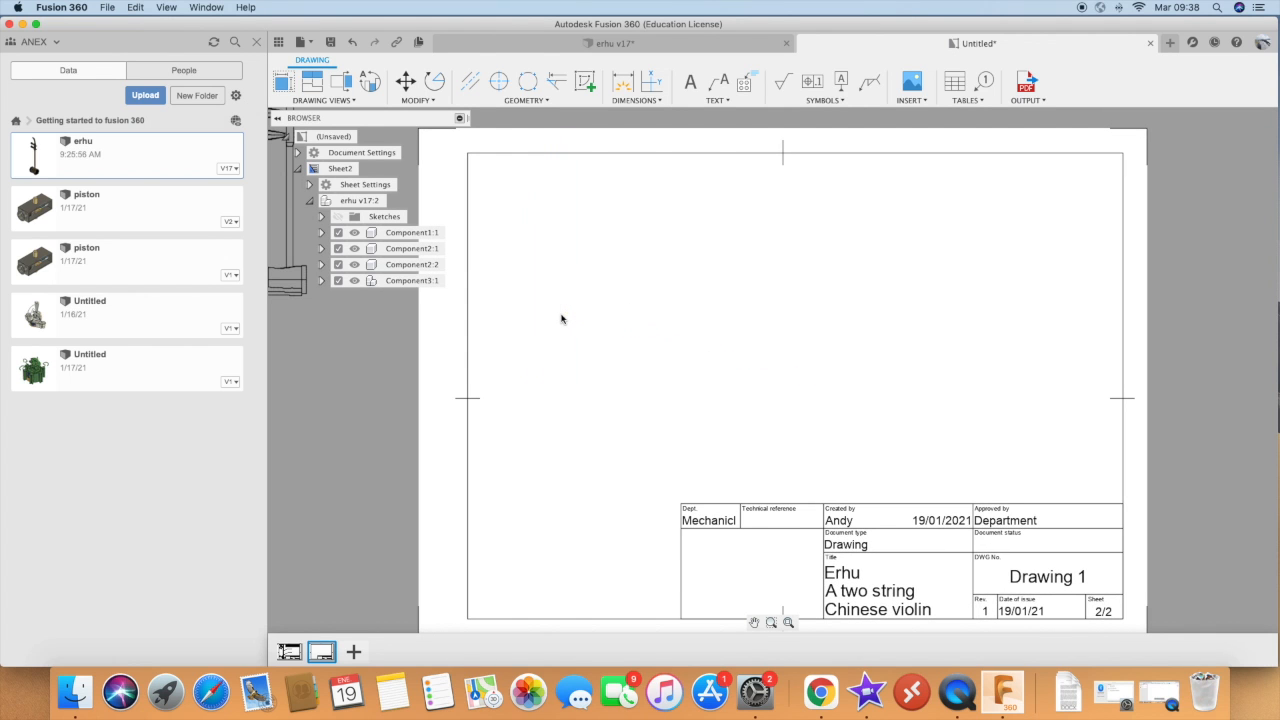
mouse_move(299, 288)
left_mouse_down()
mouse_move(571, 391)
mouse_move(591, 360)
left_mouse_up()
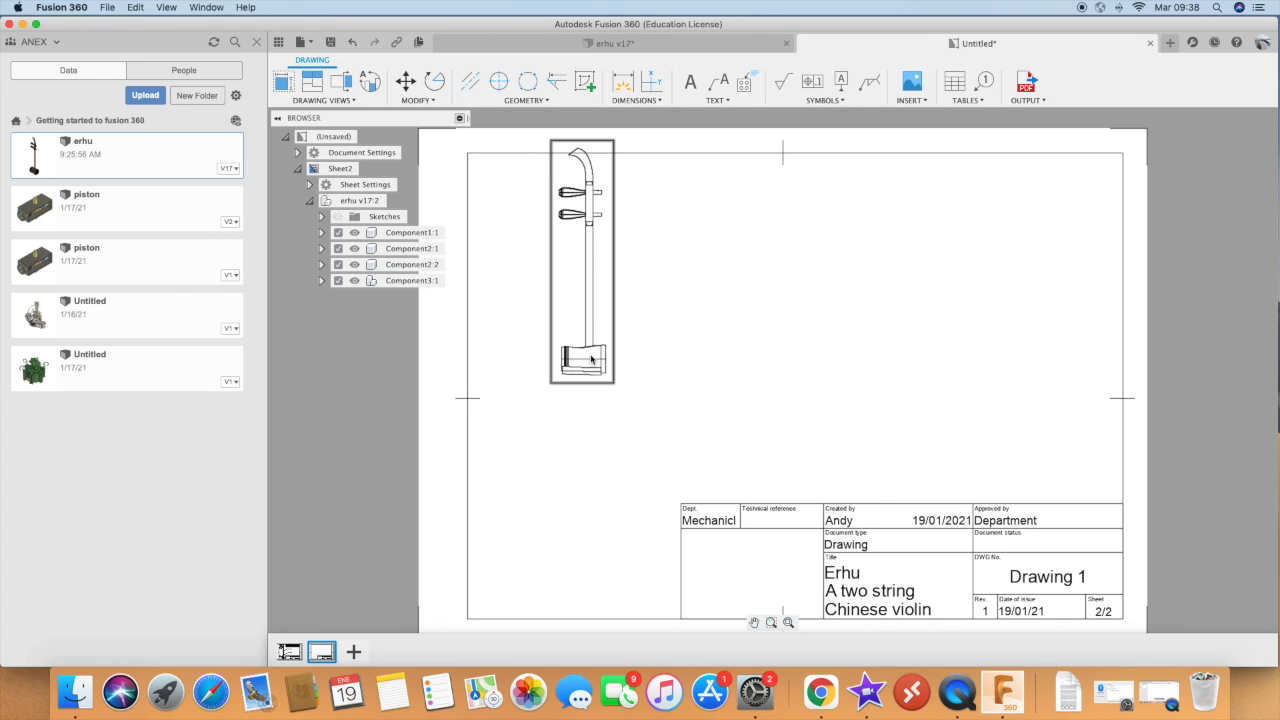
left_click_drag(608, 306, 589, 338)
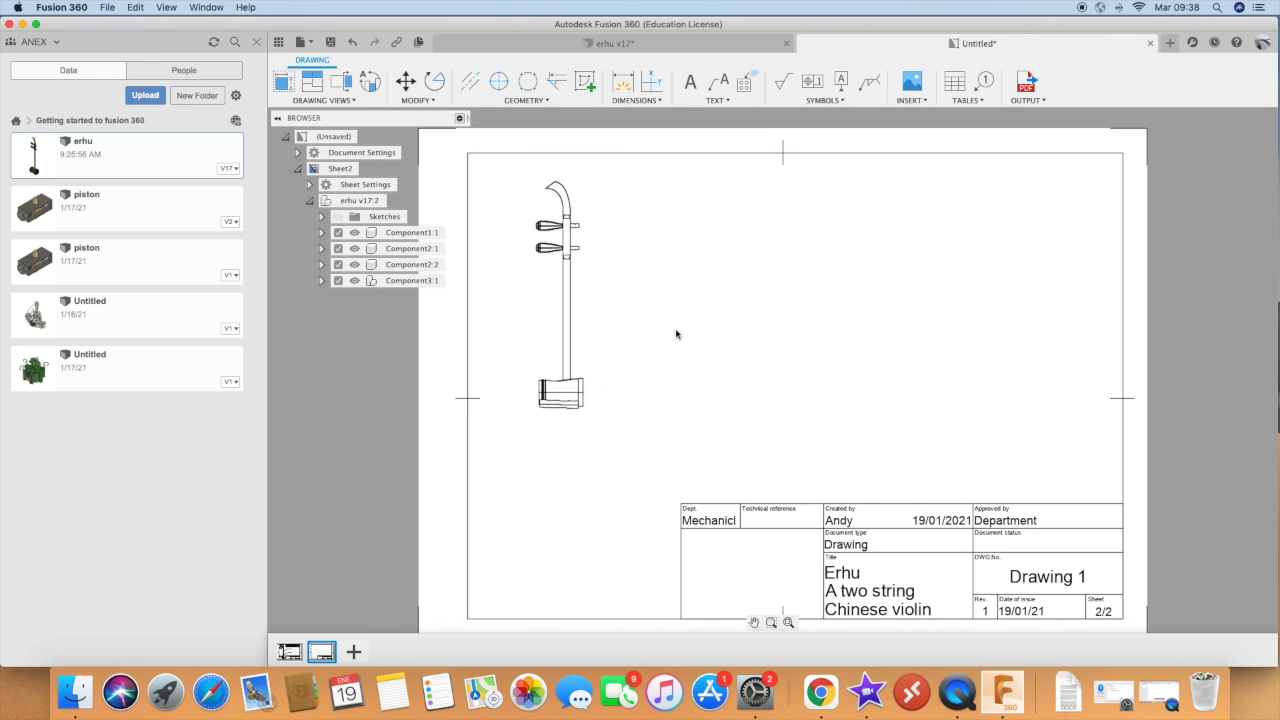
Project an isometric view from the erhu's front view, placing it diagonally above and to the right
left_click(312, 81)
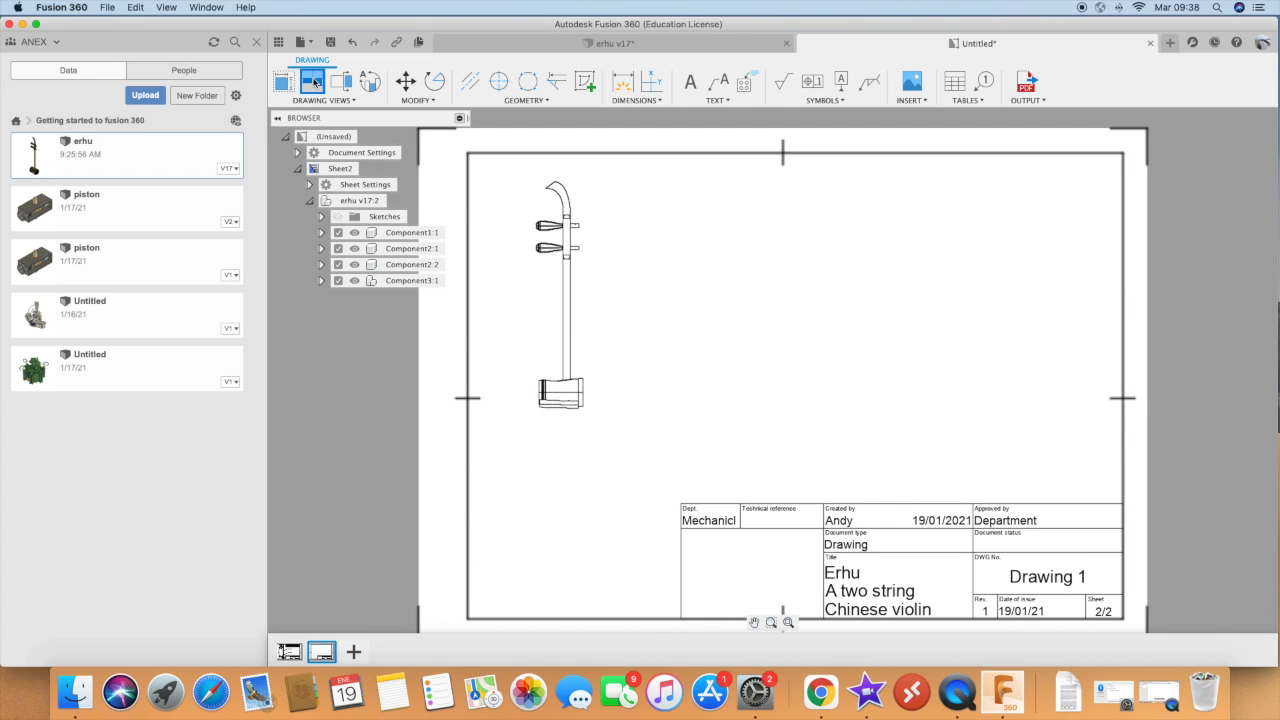
left_click(586, 278)
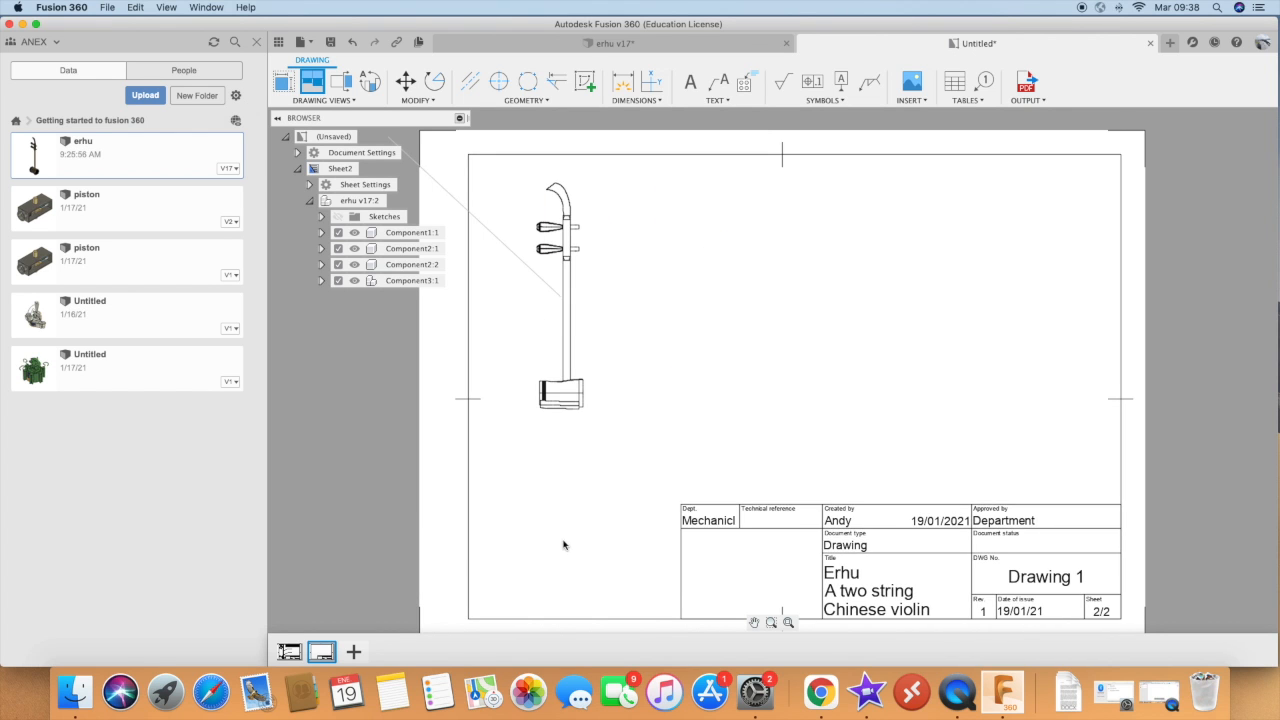
scroll(586, 408, "down", 1)
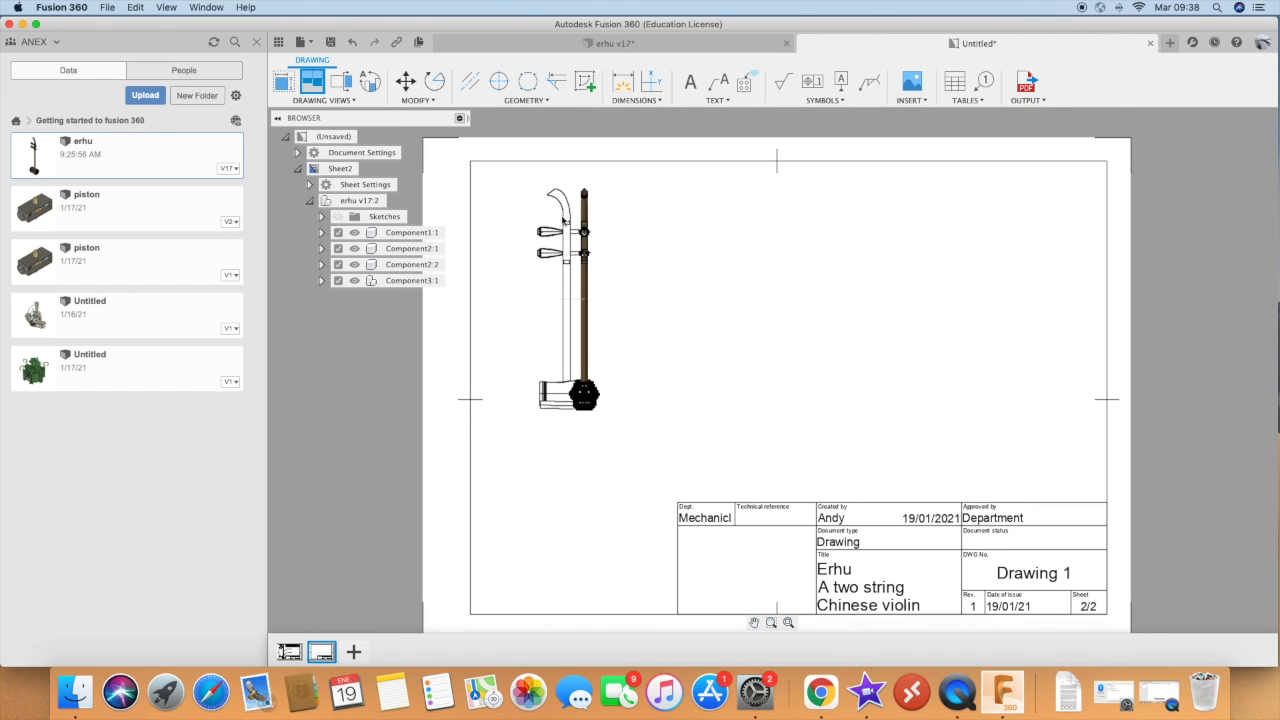
scroll(557, 443, "down", 1)
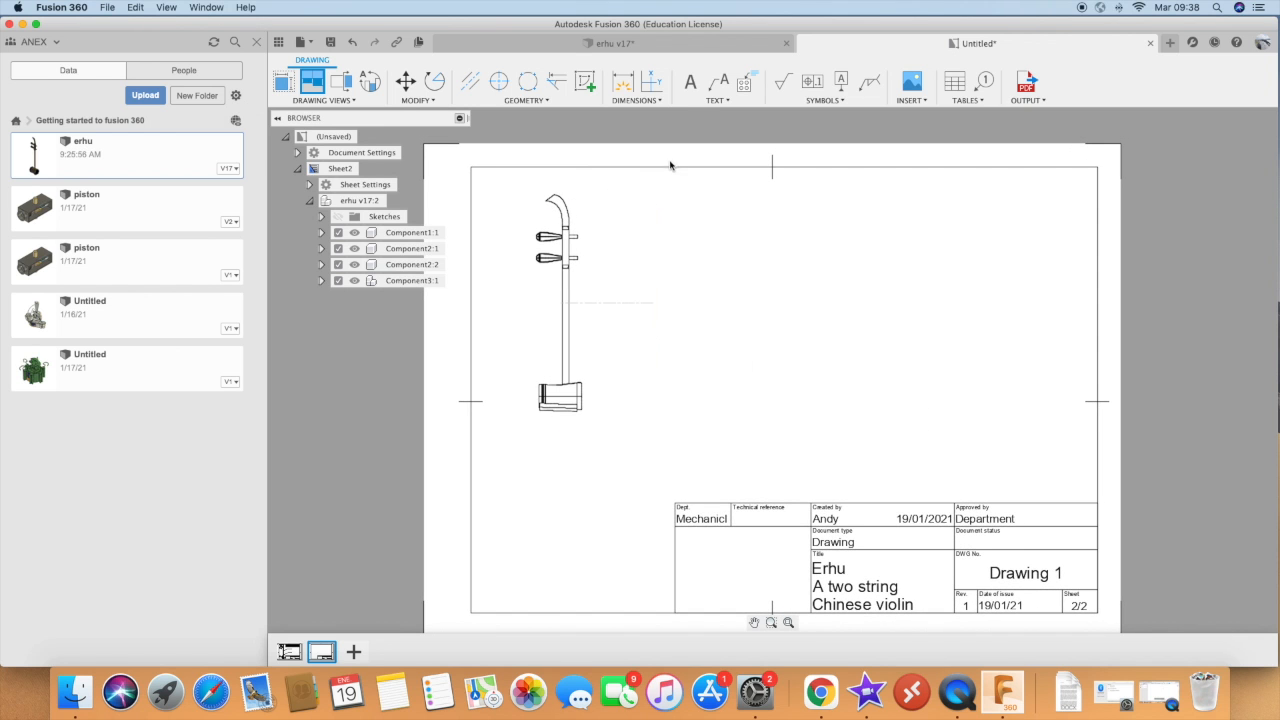
scroll(674, 163, "down", 1)
scroll(635, 470, "down", 1)
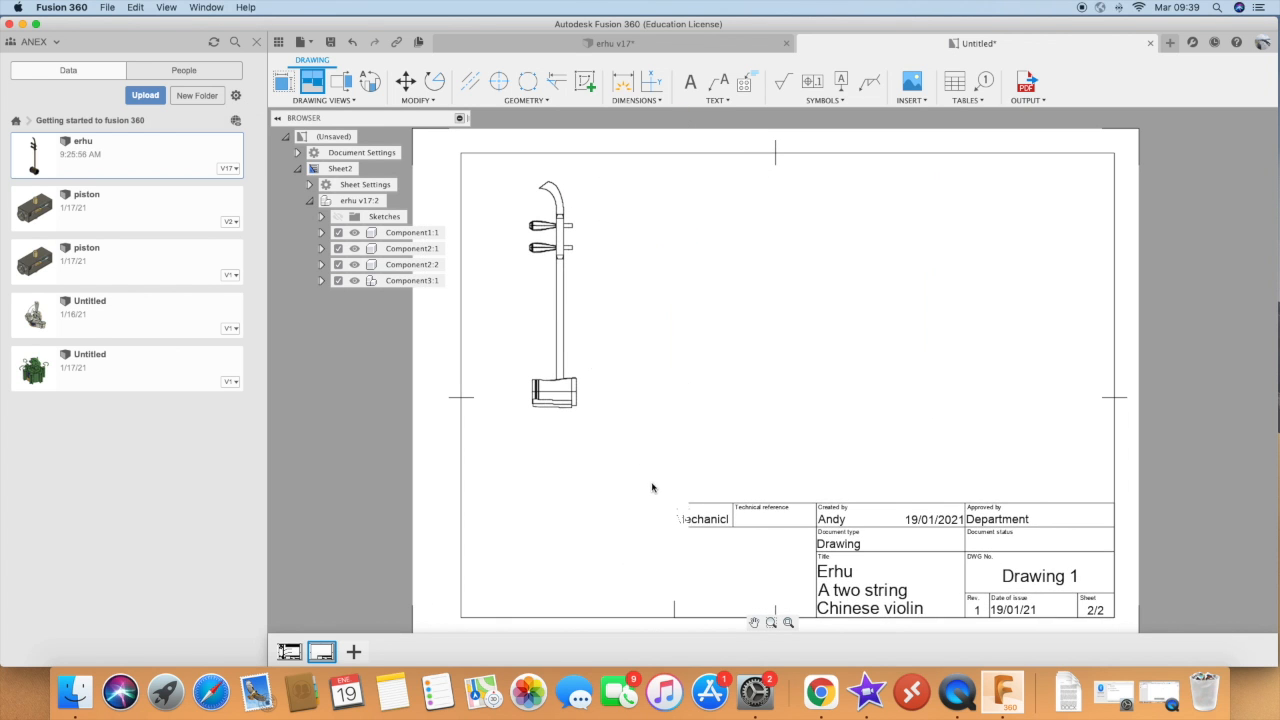
scroll(651, 480, "down", 2)
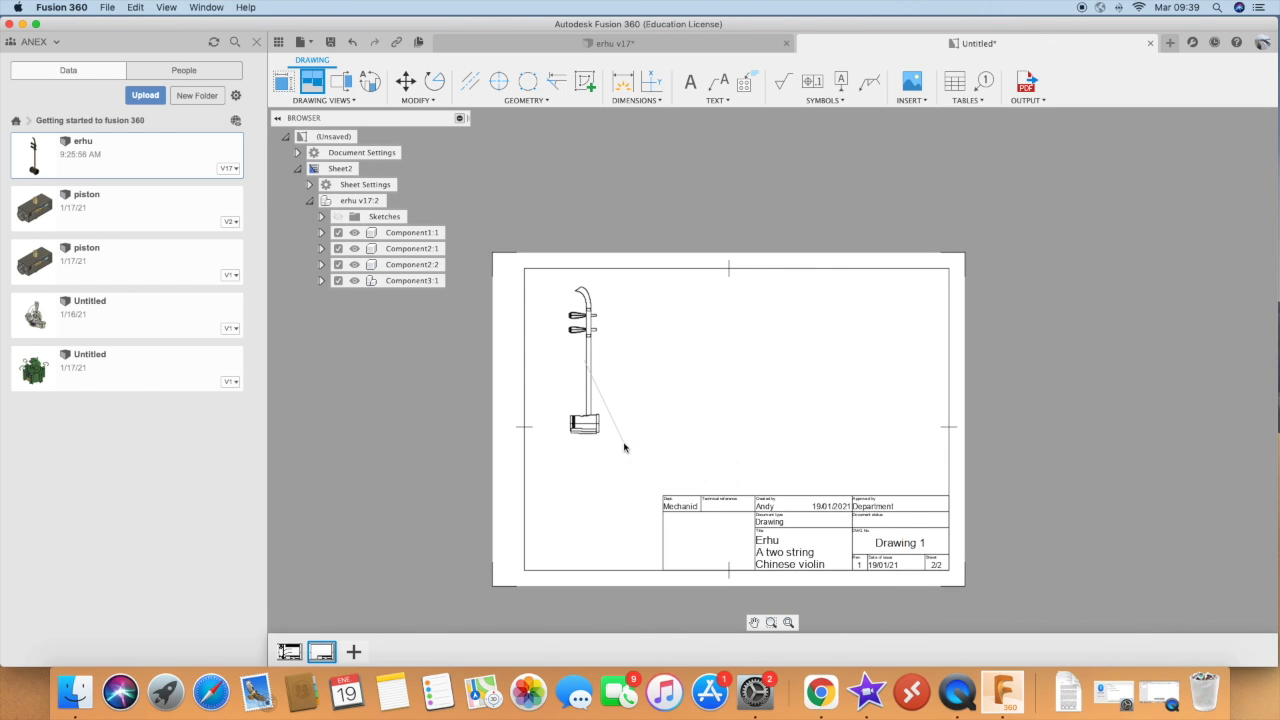
scroll(626, 449, "up", 2)
scroll(623, 447, "down", 1)
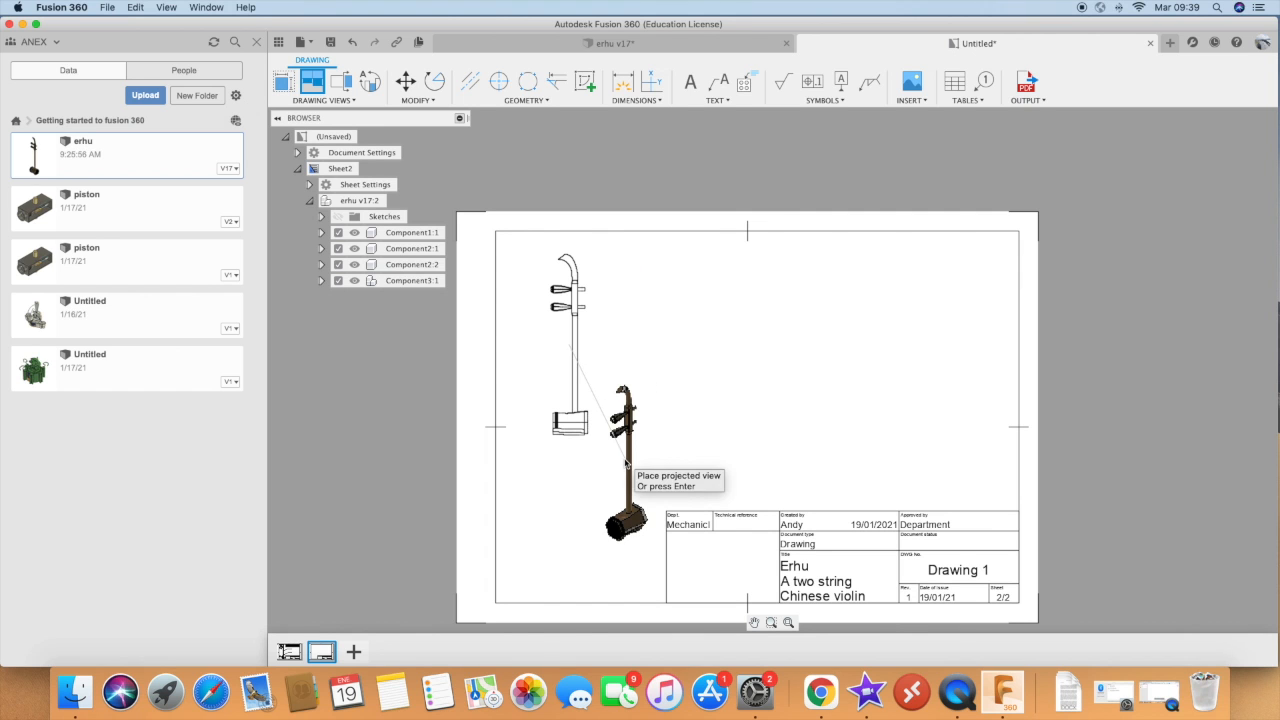
left_click(679, 230)
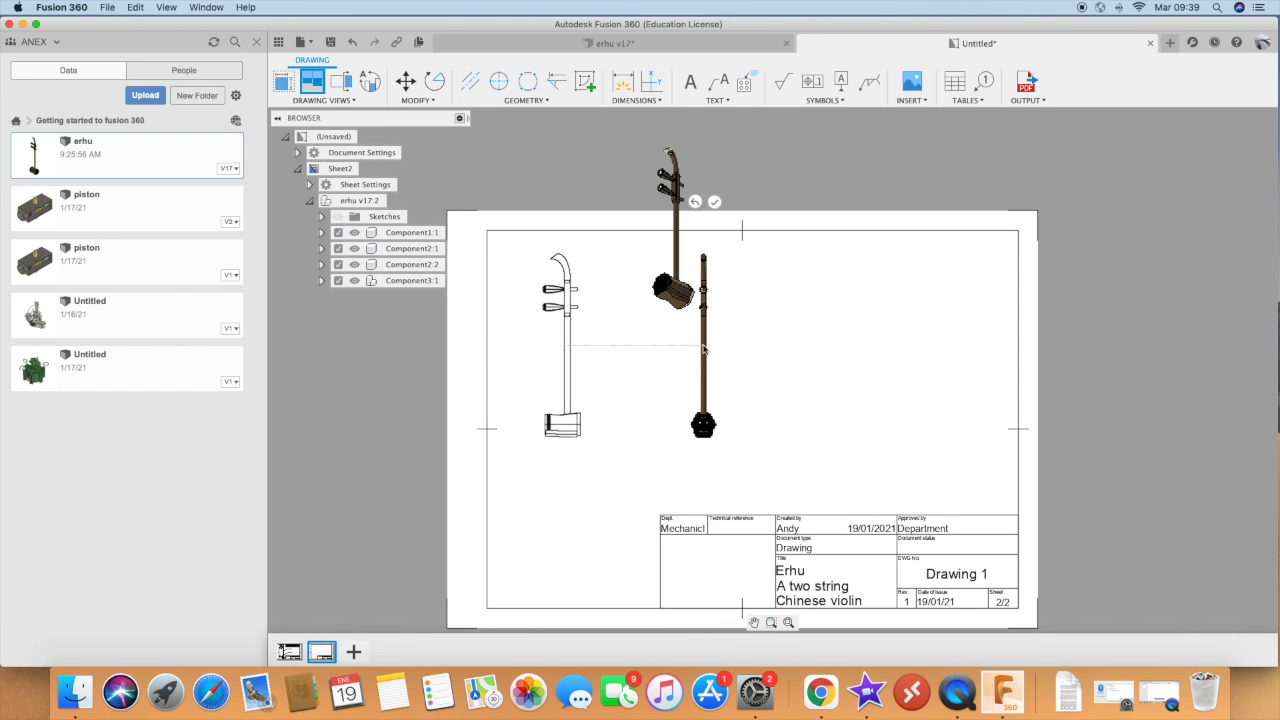
Add projected views beside and below the front view, and move the isometric view to the upper-right area of the sheet
left_click(703, 348)
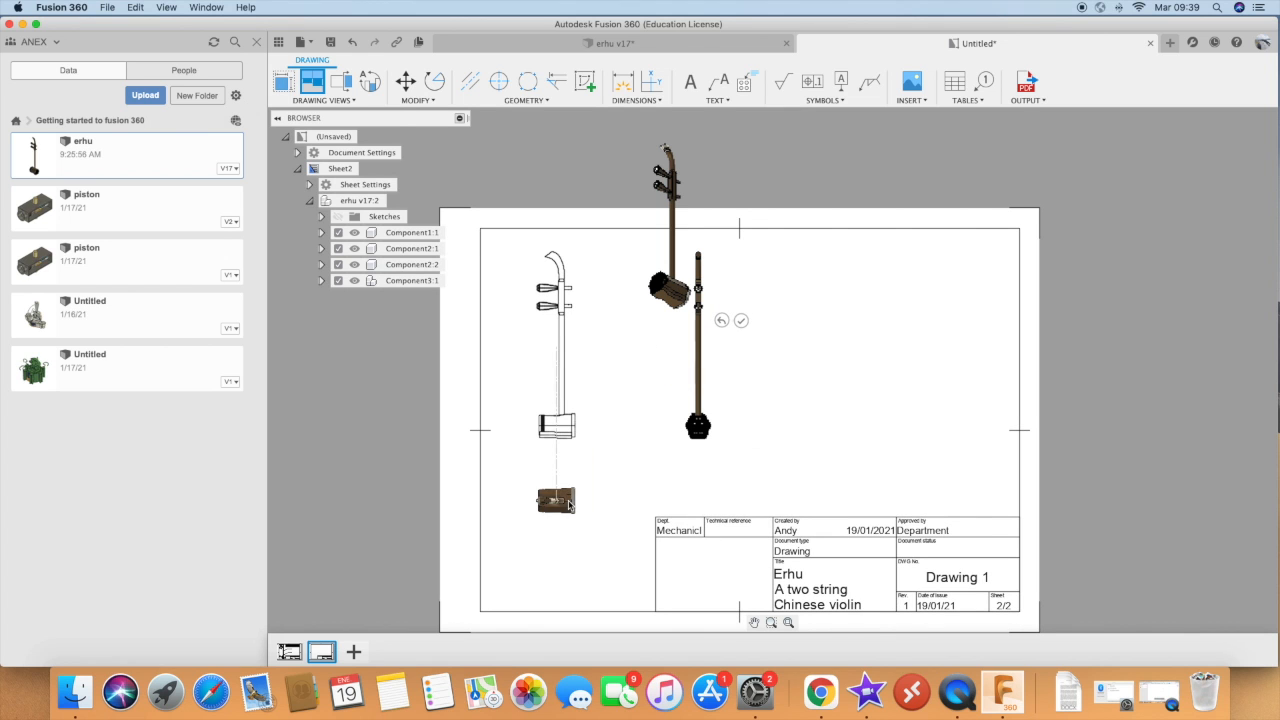
left_click(565, 517)
key("Return")
left_click_drag(856, 304, 982, 355)
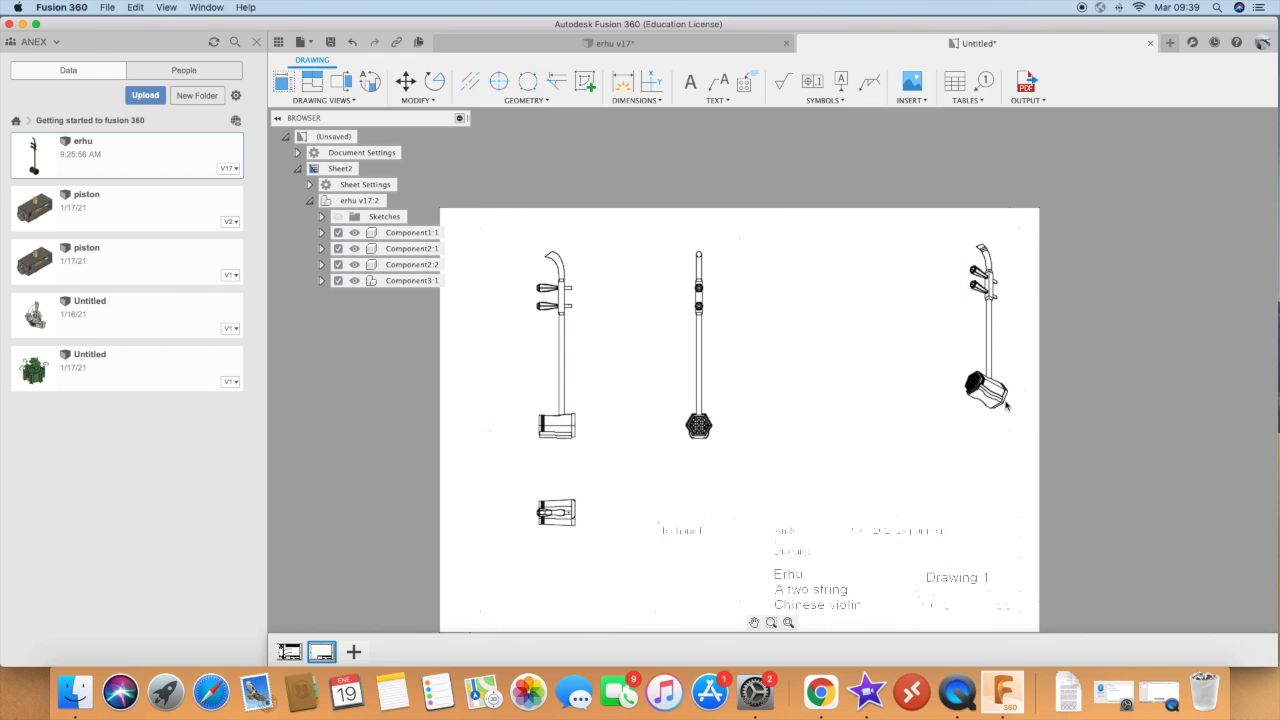
Space out the orthographic views by moving the side view toward the sheet's middle and adjusting the front view near the left border
left_click_drag(708, 405, 797, 399)
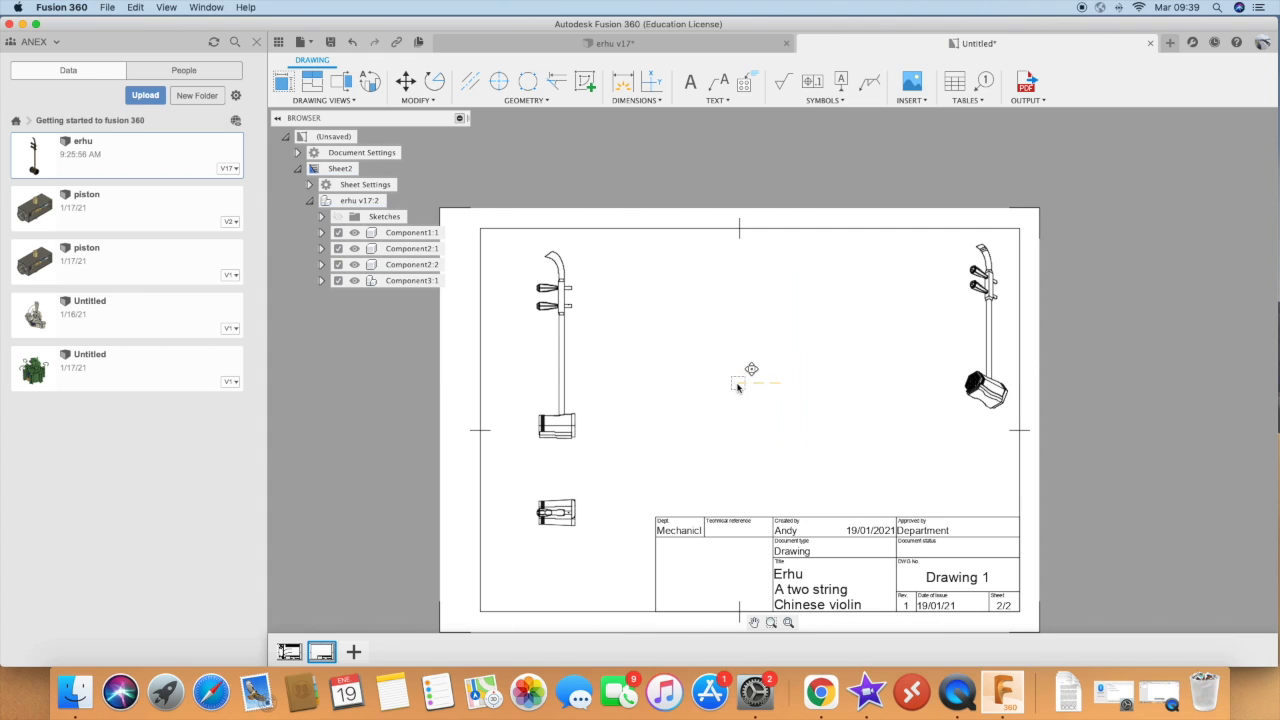
left_click_drag(566, 400, 581, 401)
left_click(576, 507)
left_click(567, 488)
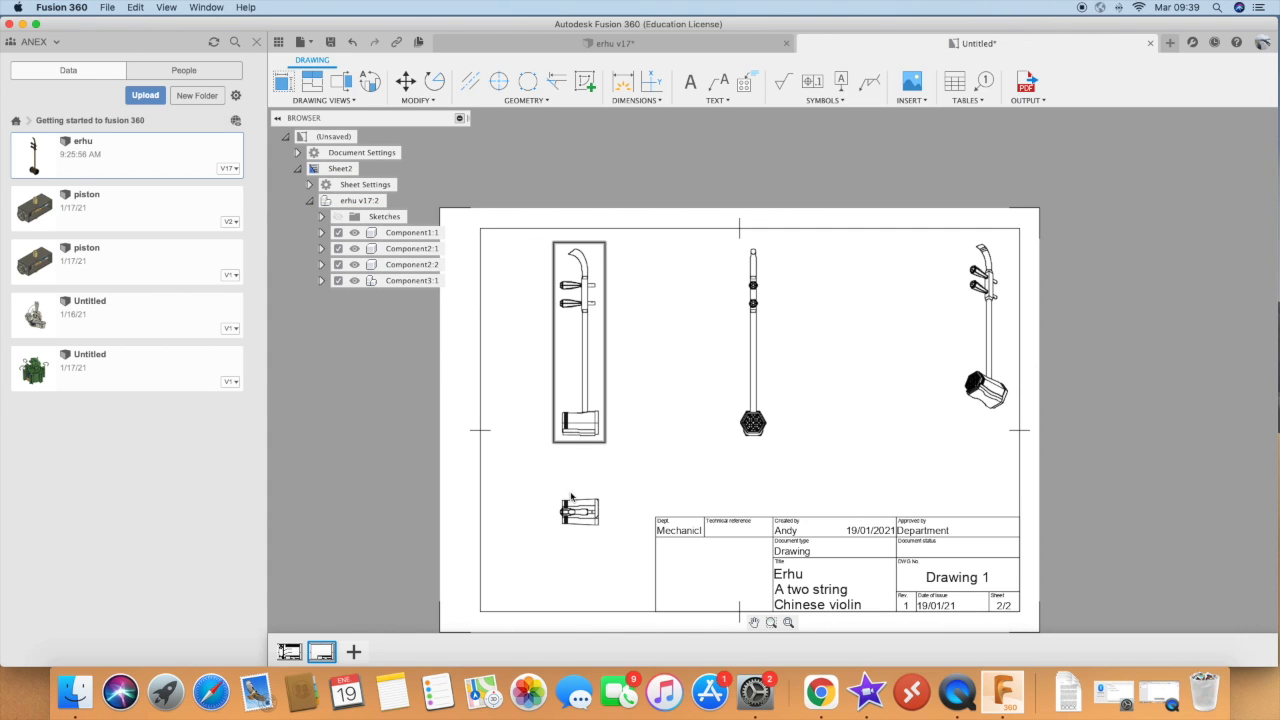
left_click_drag(586, 408, 558, 407)
scroll(751, 420, "up", 3)
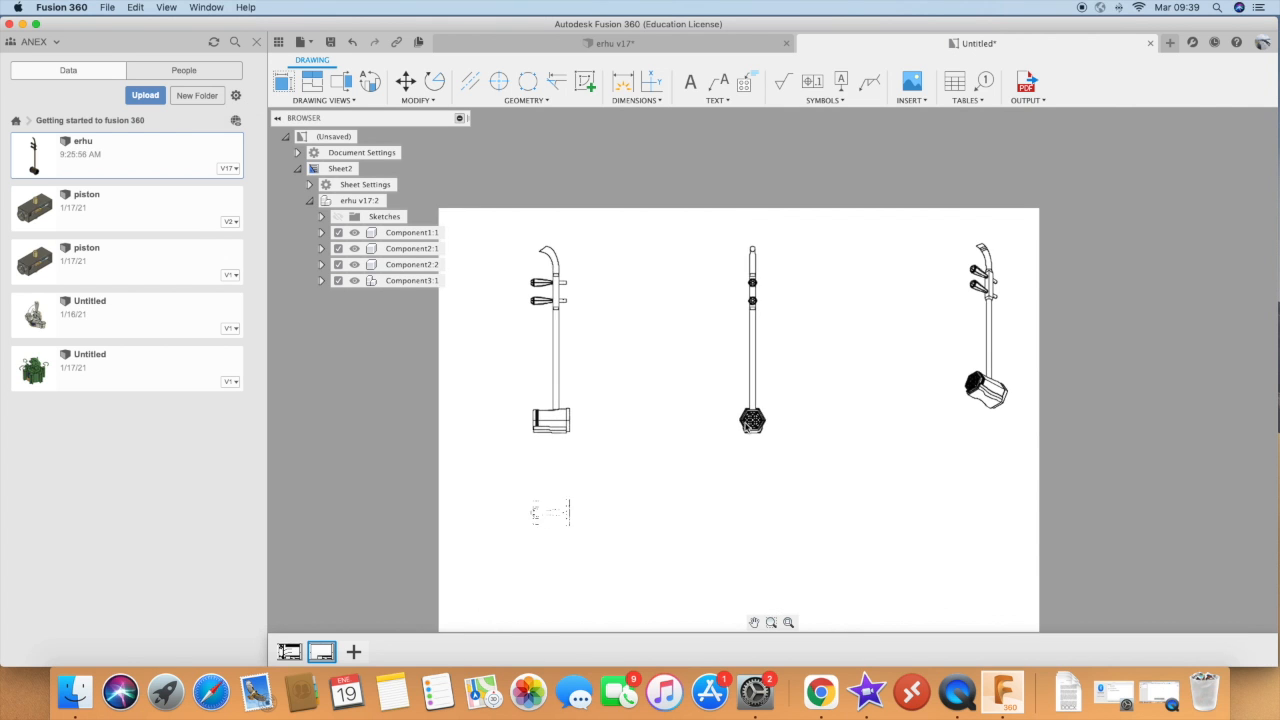
scroll(829, 437, "down", 4)
scroll(728, 484, "up", 1)
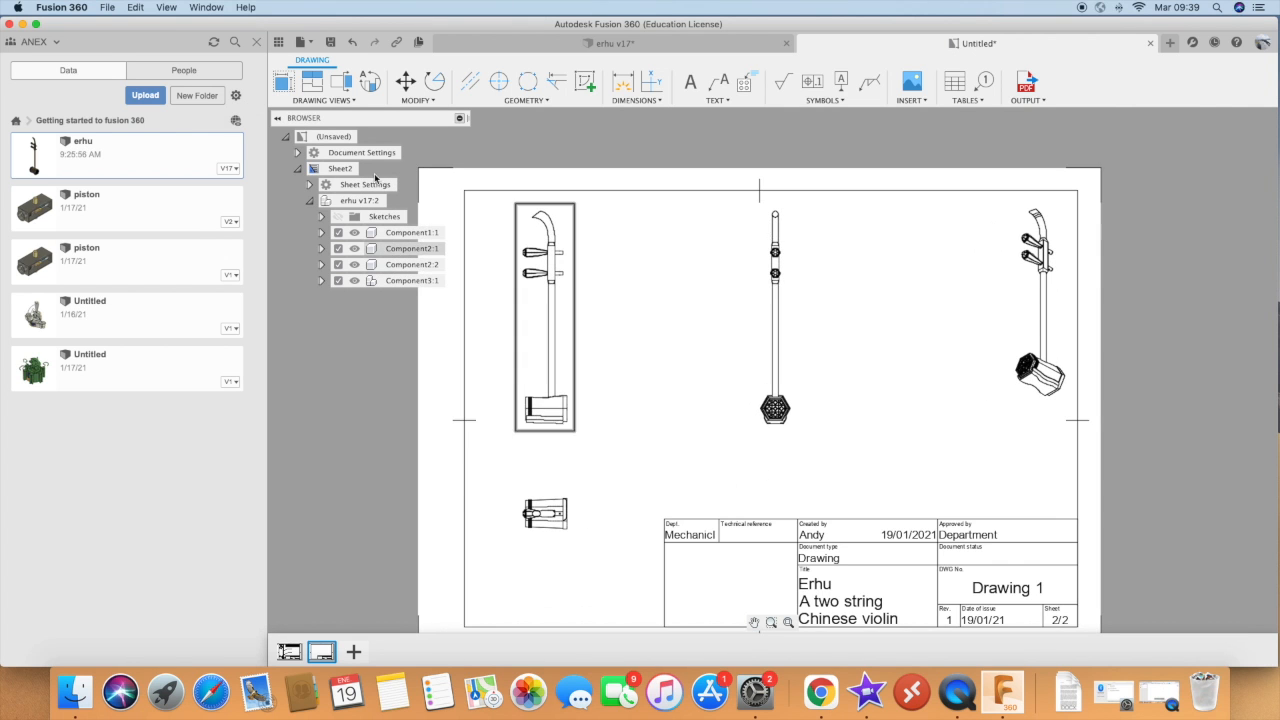
left_click(774, 418)
left_click(320, 82)
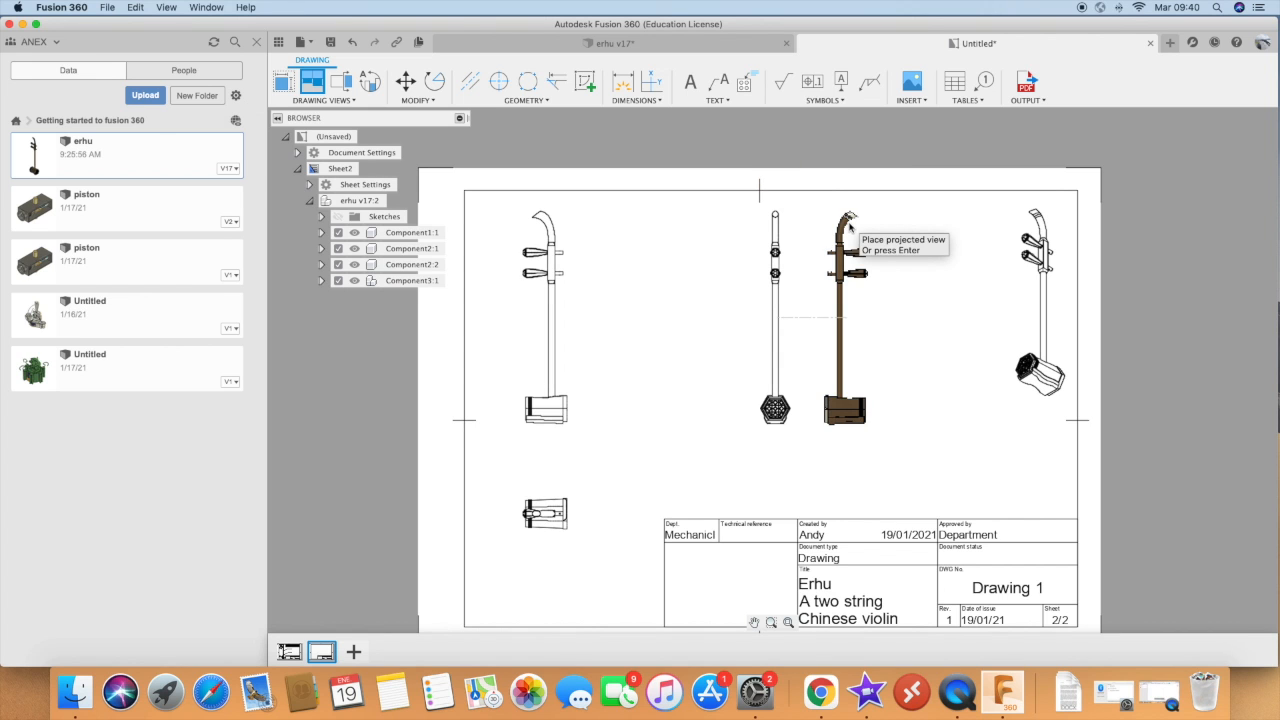
key("Escape")
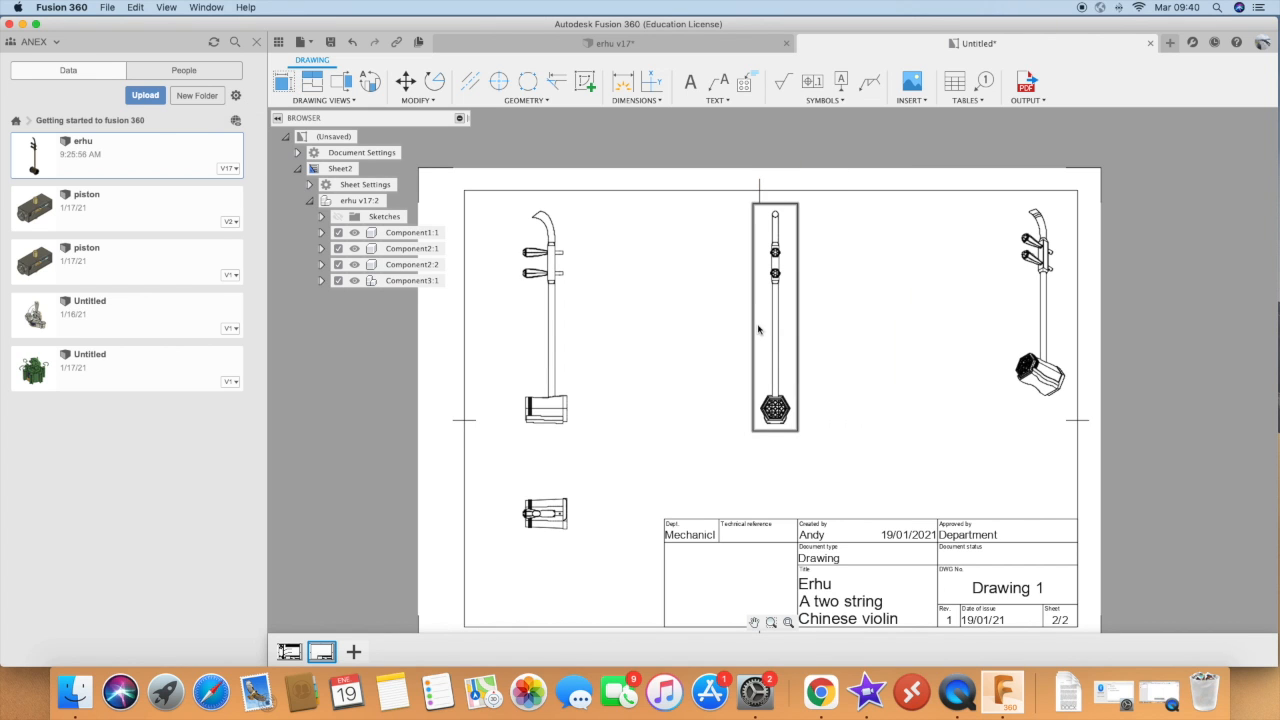
Start a section view from the projected view below the front view, with a horizontal cutting line through its centre from end to end
left_click(341, 88)
left_click(533, 410)
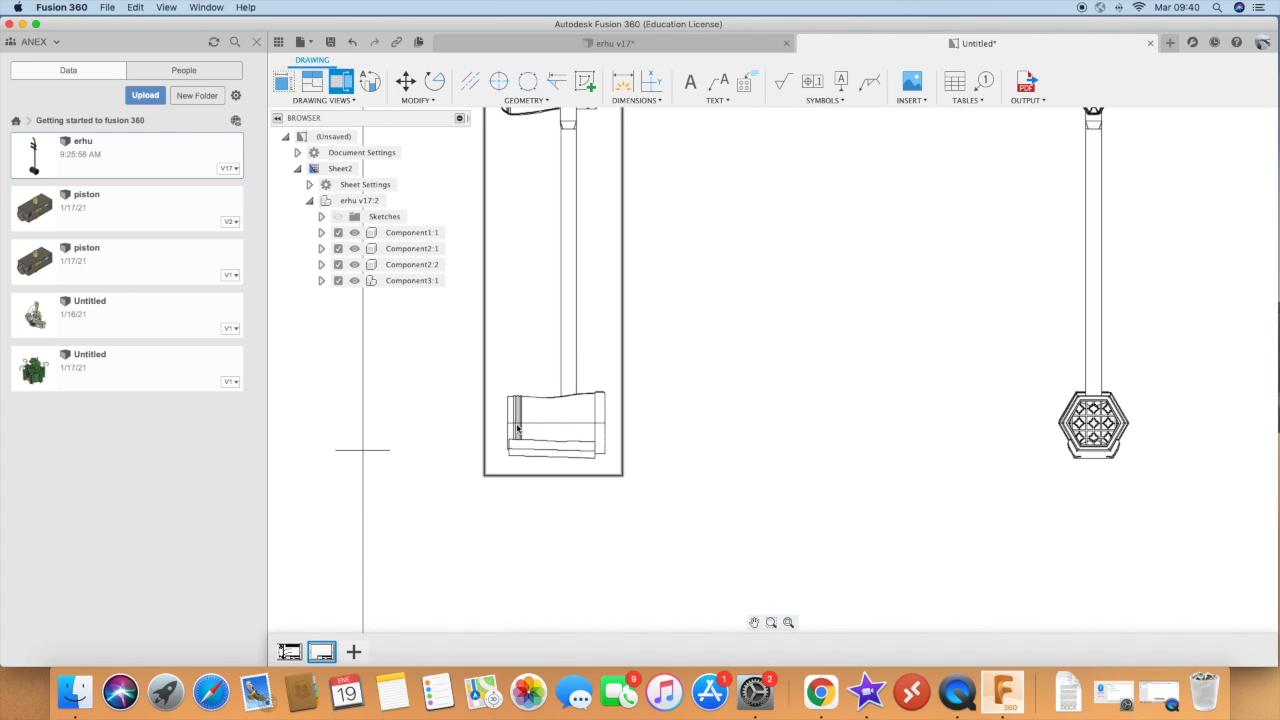
scroll(578, 350, "down", 5)
scroll(568, 454, "up", 6)
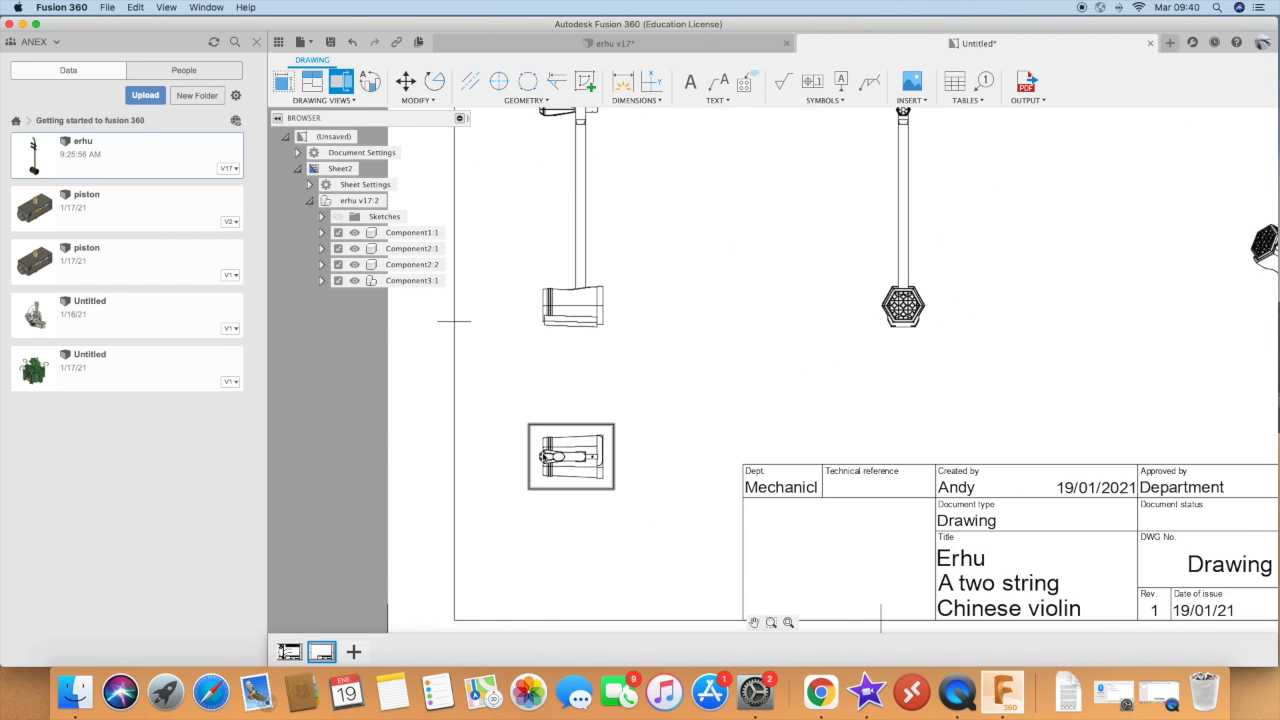
scroll(543, 458, "up", 4)
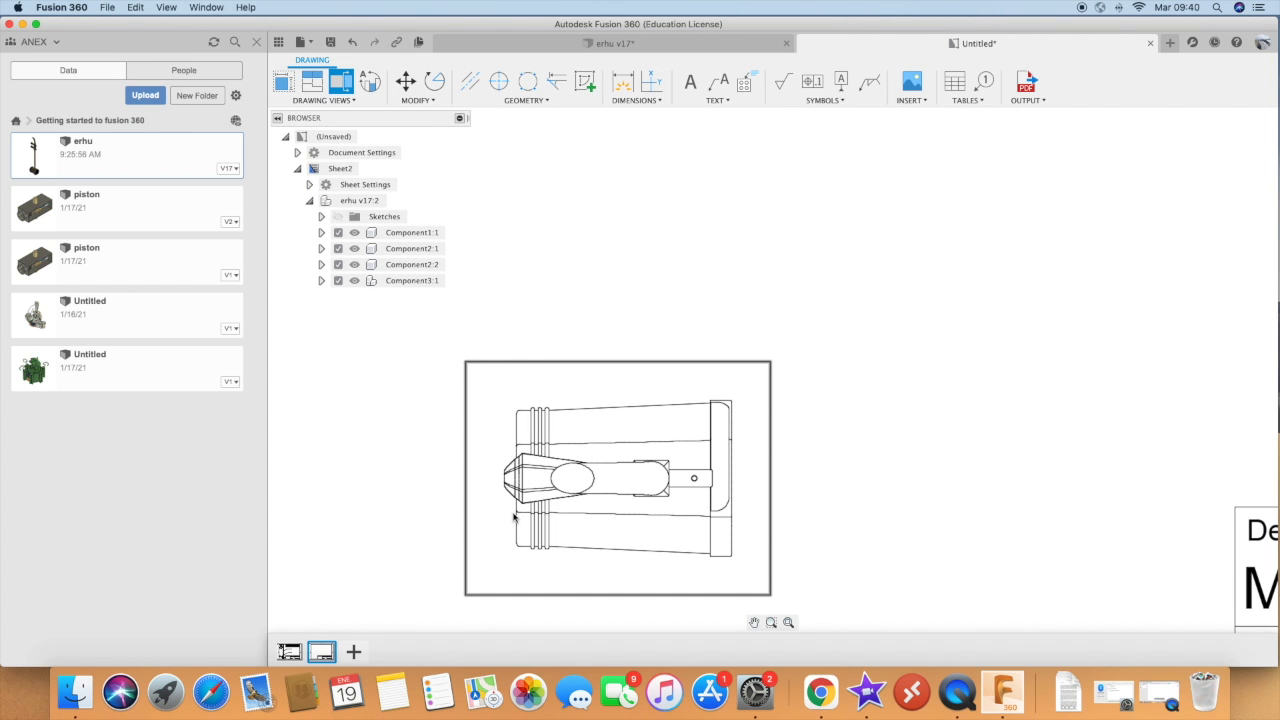
left_click(733, 481)
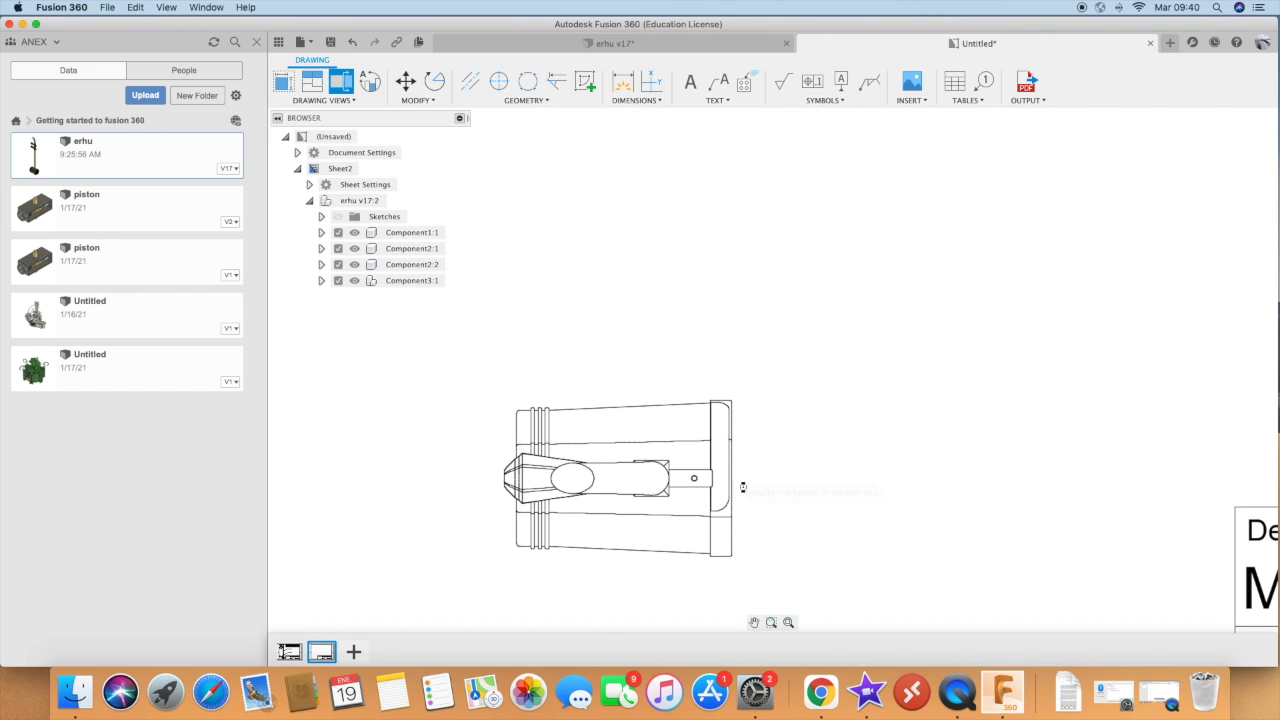
left_click(527, 490)
scroll(545, 472, "down", 3)
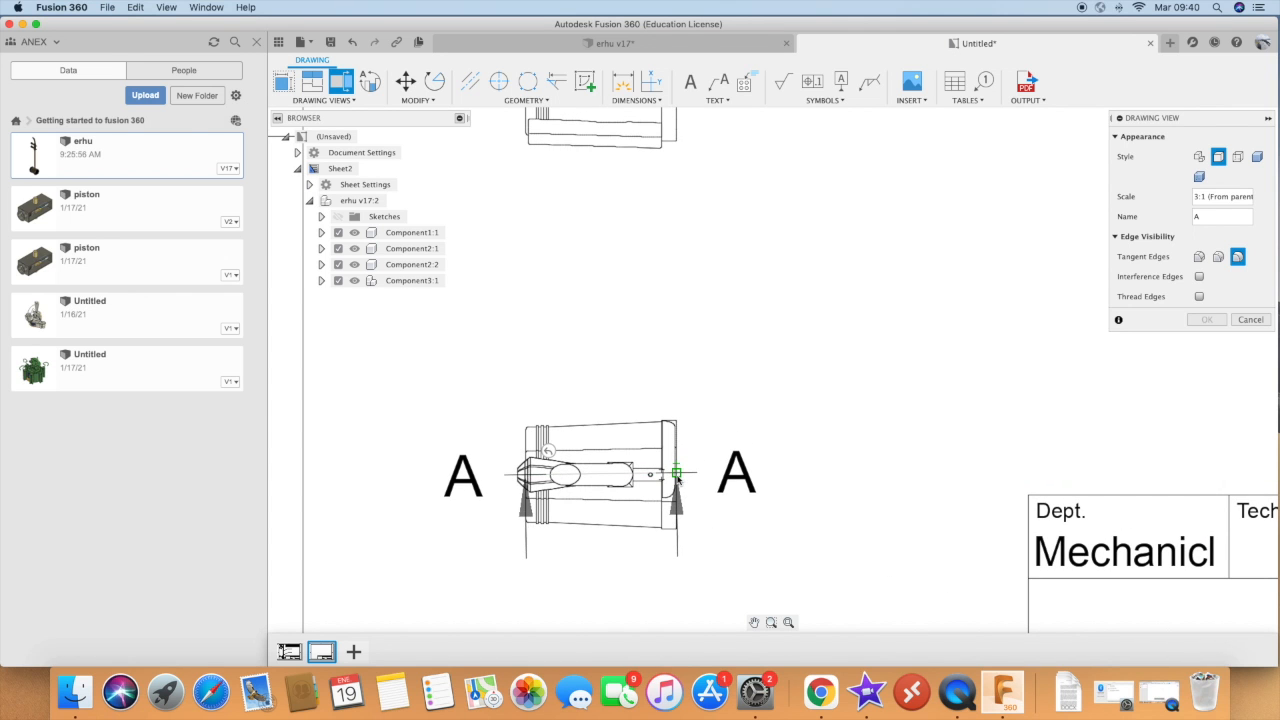
left_click(677, 473)
scroll(723, 445, "down", 2)
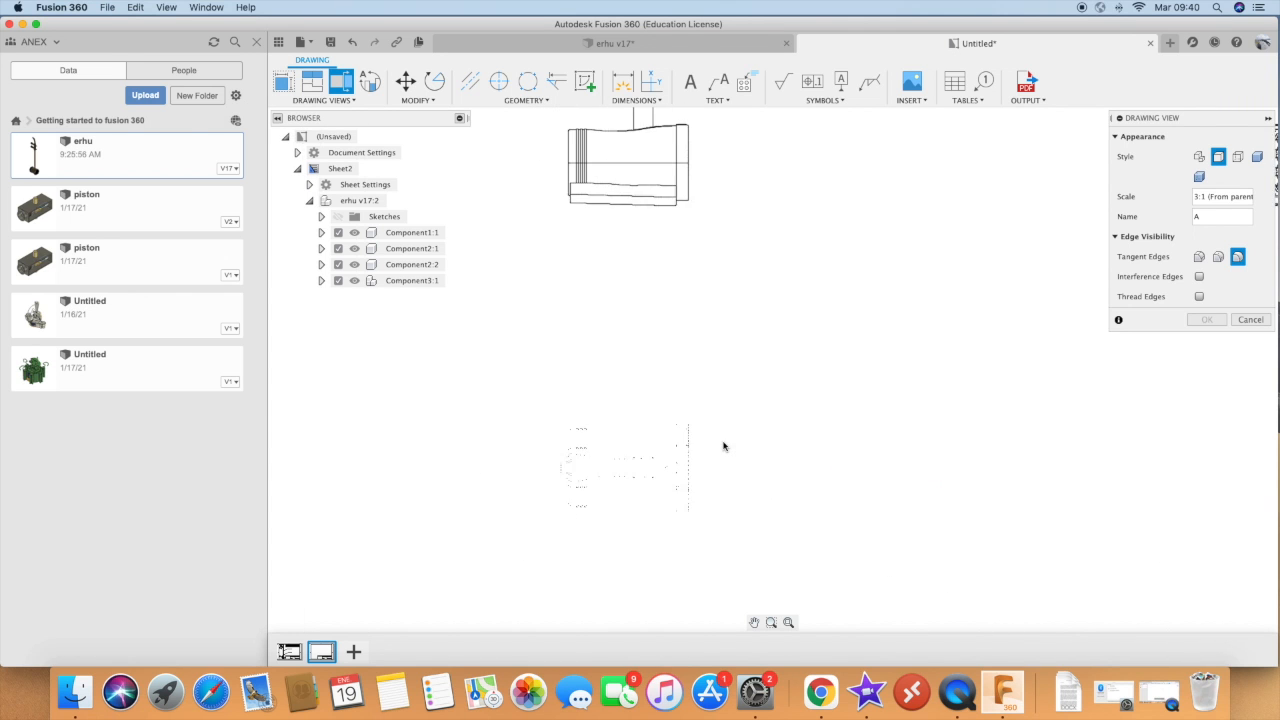
left_click(733, 442)
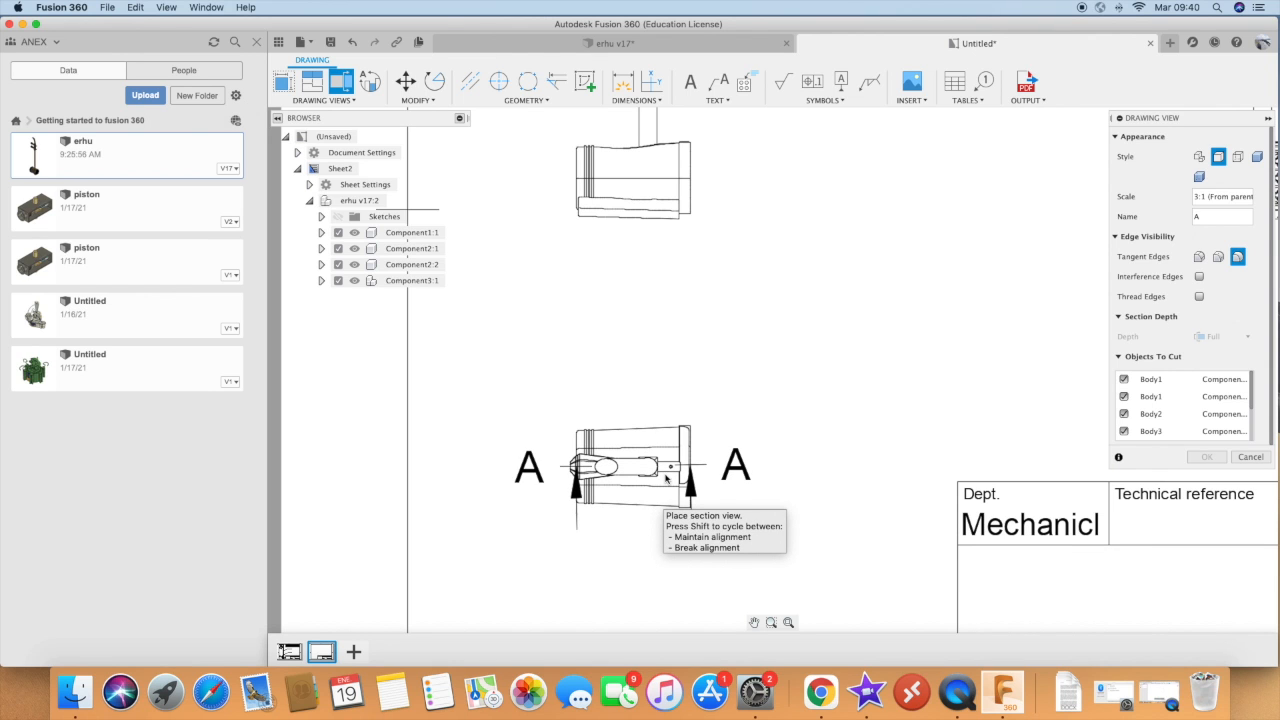
Position section view A-A on the sheet in vertical alignment with the view it cuts
scroll(666, 478, "up", 1)
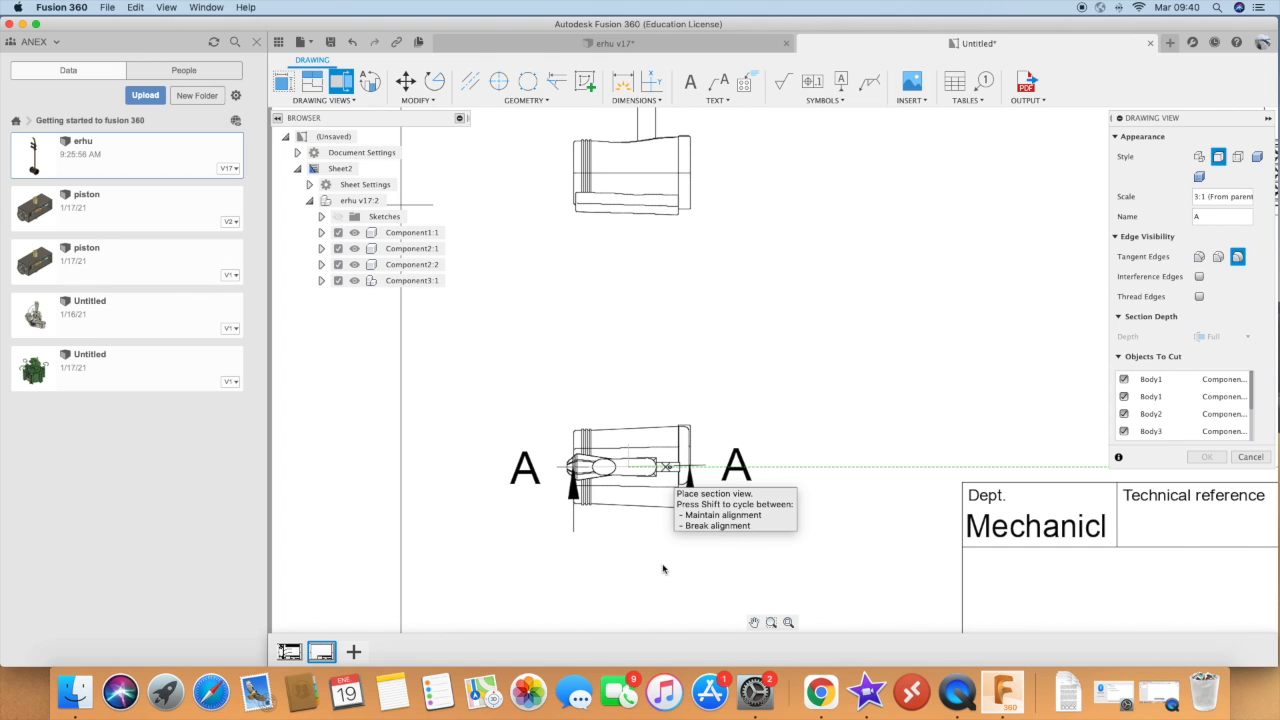
scroll(662, 577, "down", 3)
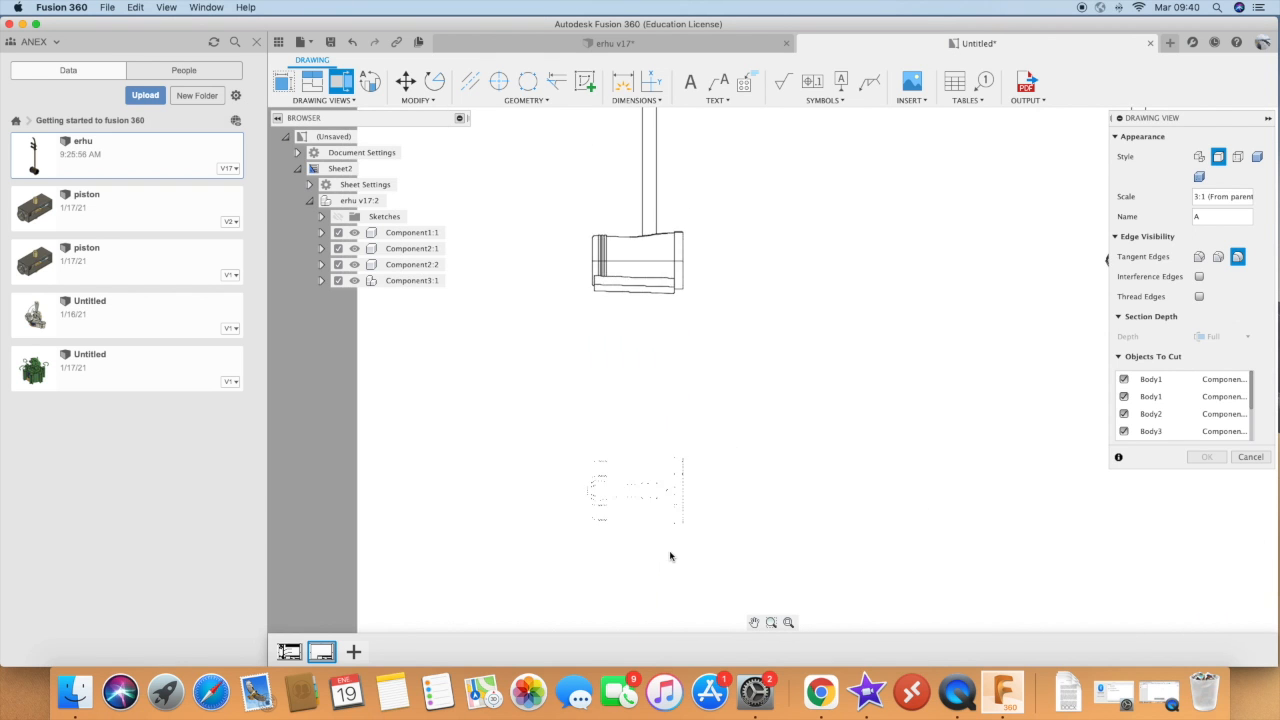
scroll(723, 506, "down", 2)
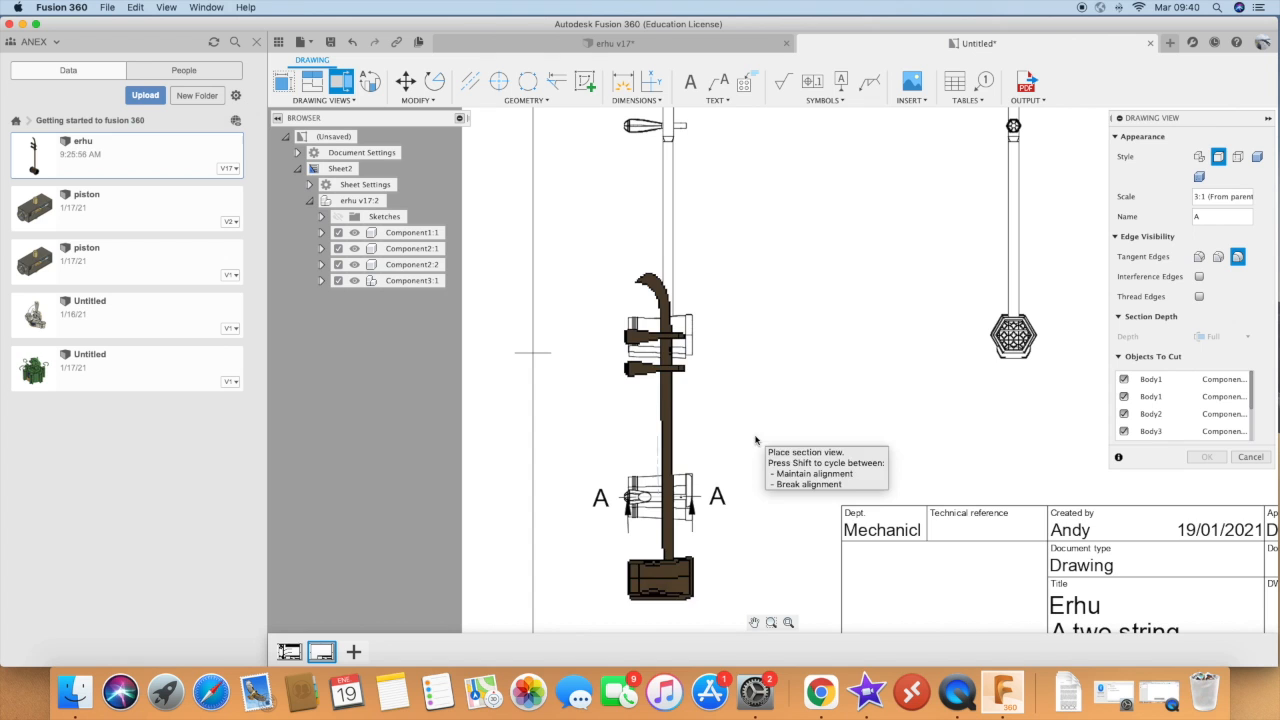
scroll(782, 444, "down", 1)
scroll(782, 446, "down", 2)
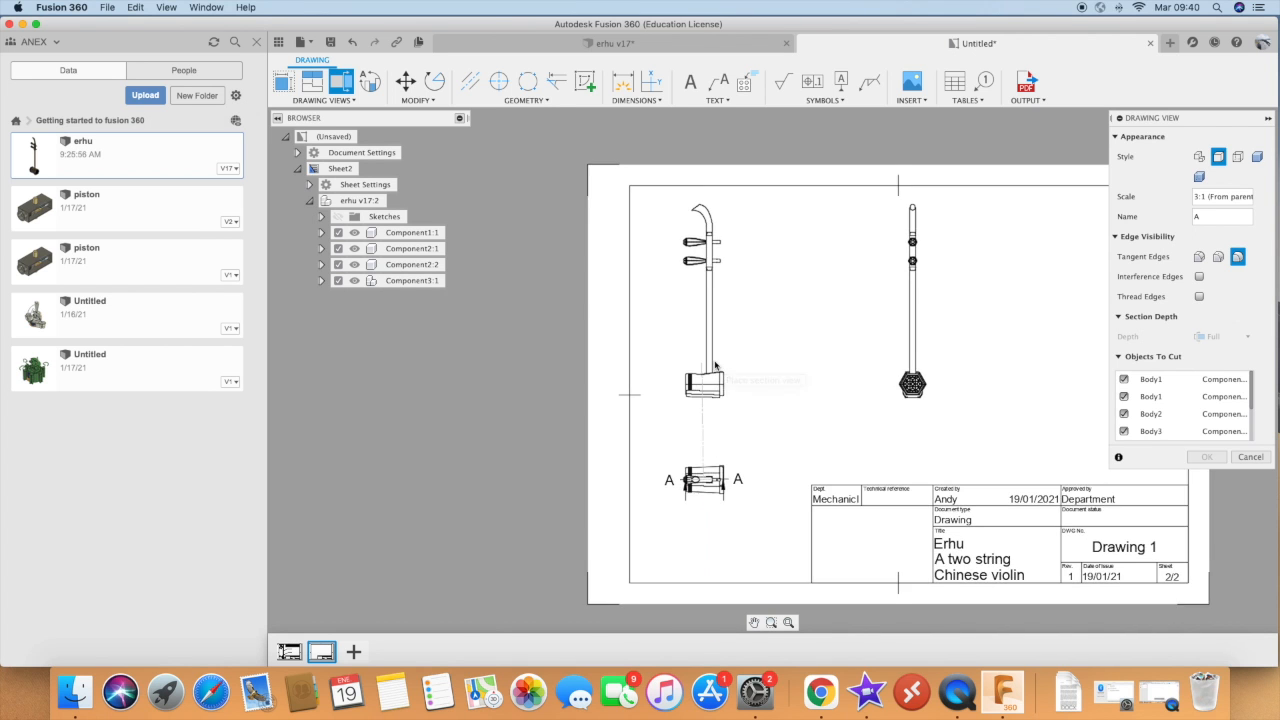
Place section view A-A of the bottom-left erhu view directly below it, with a full section depth
scroll(712, 364, "down", 3)
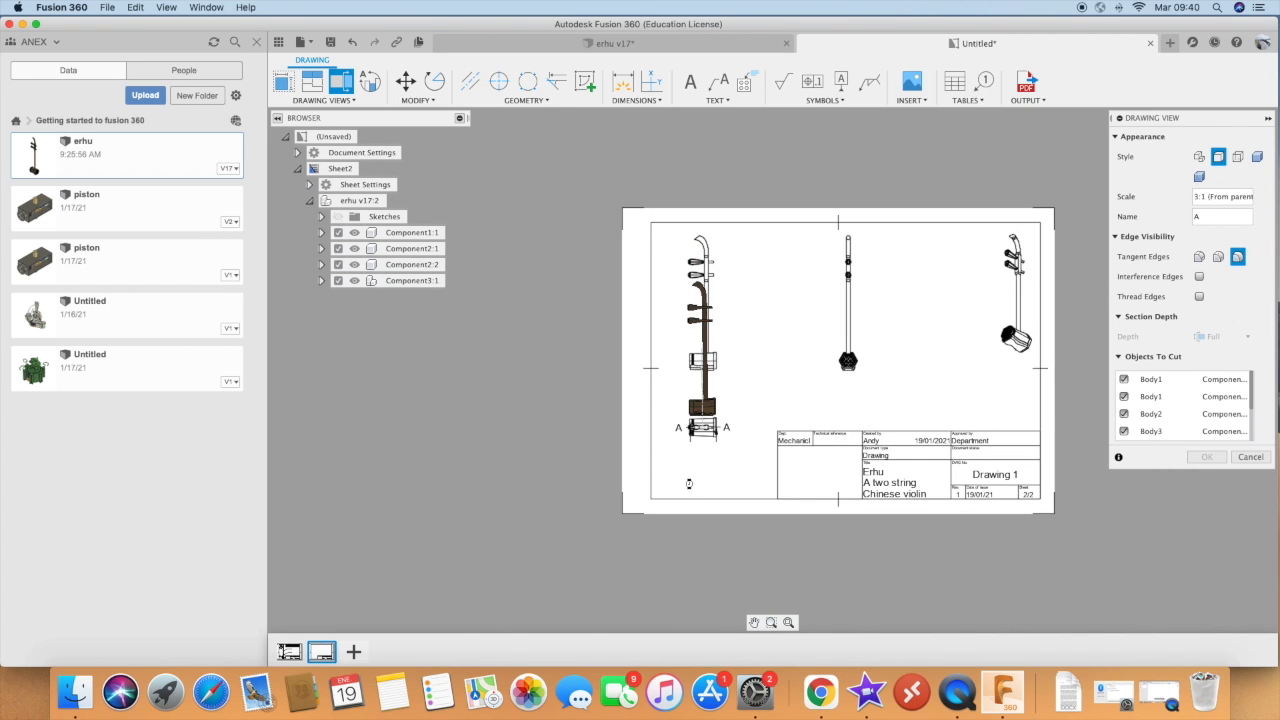
scroll(702, 486, "up", 2)
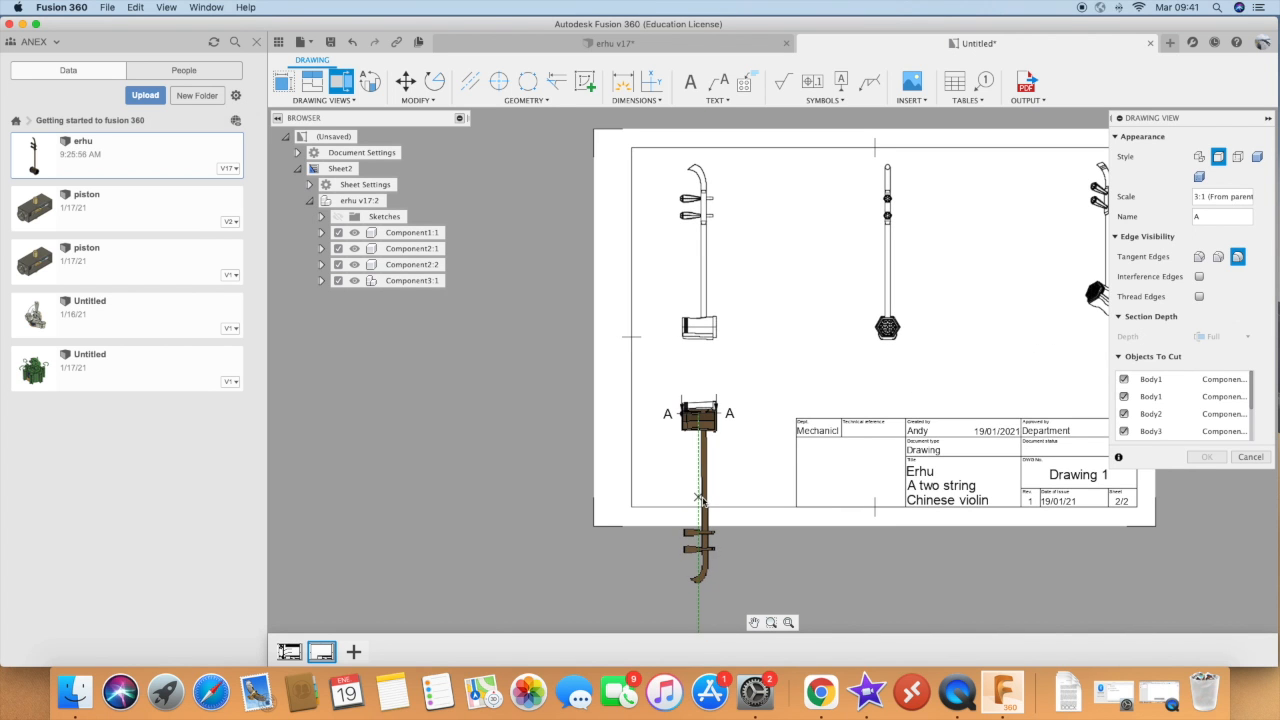
left_click(701, 537)
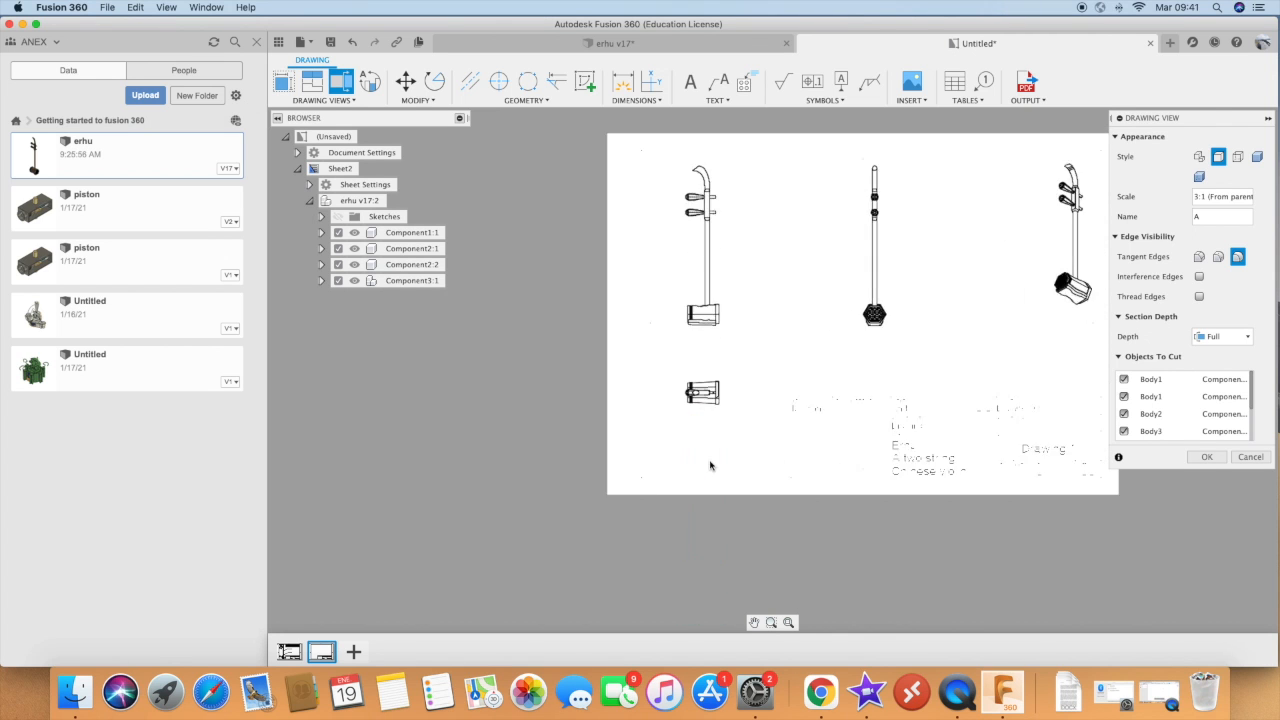
scroll(712, 474, "up", 1)
scroll(675, 460, "up", 1)
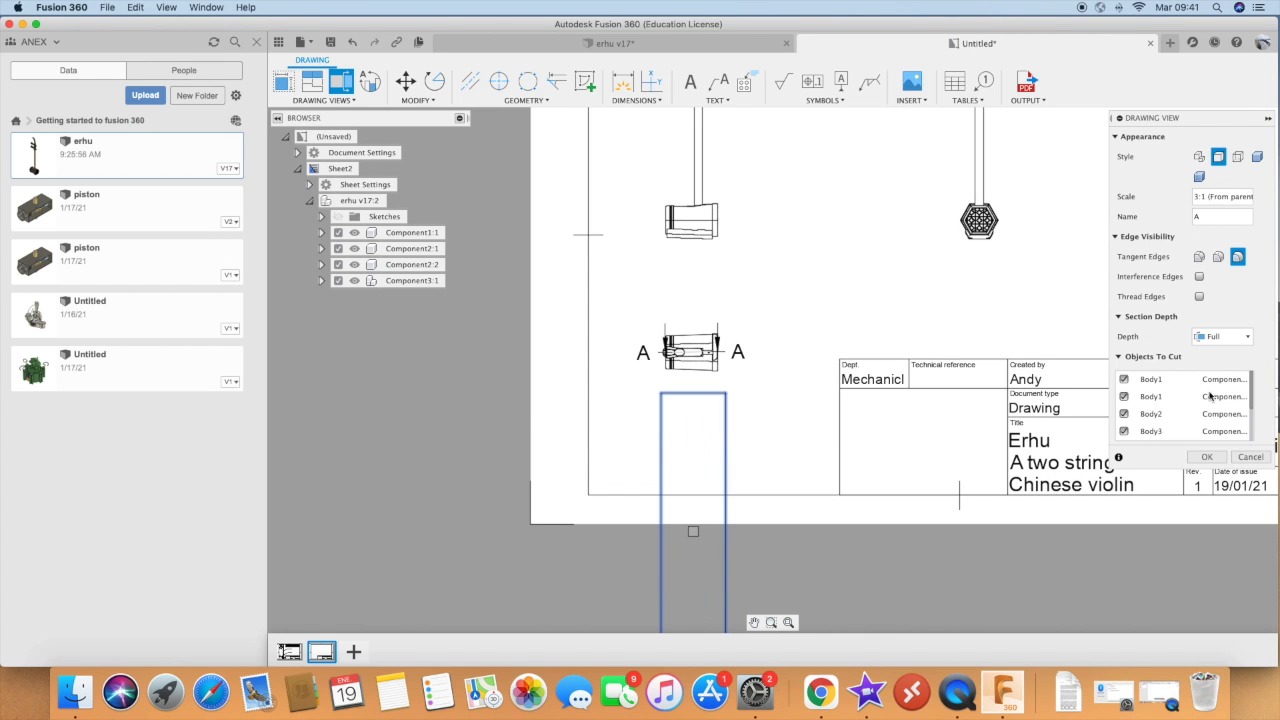
left_click(1207, 457)
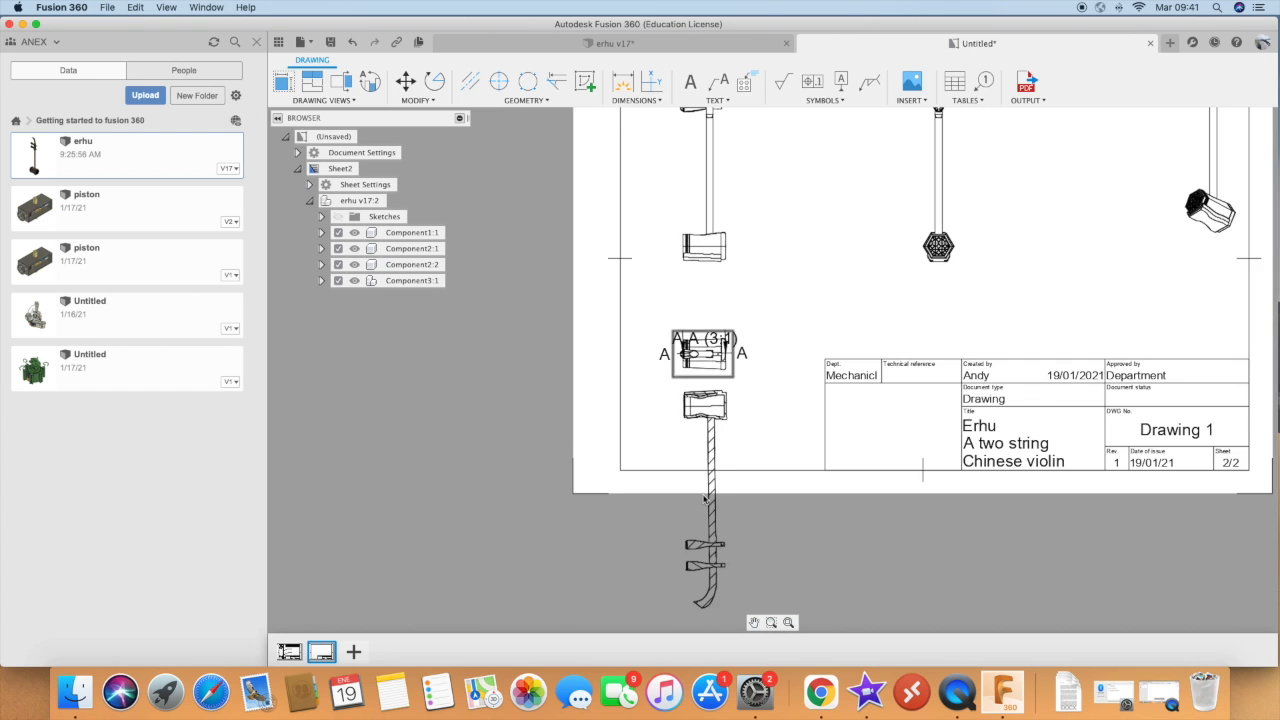
Inspect the hatched sound box in the section view, then delete the section view from the sheet
scroll(708, 575, "up", 3)
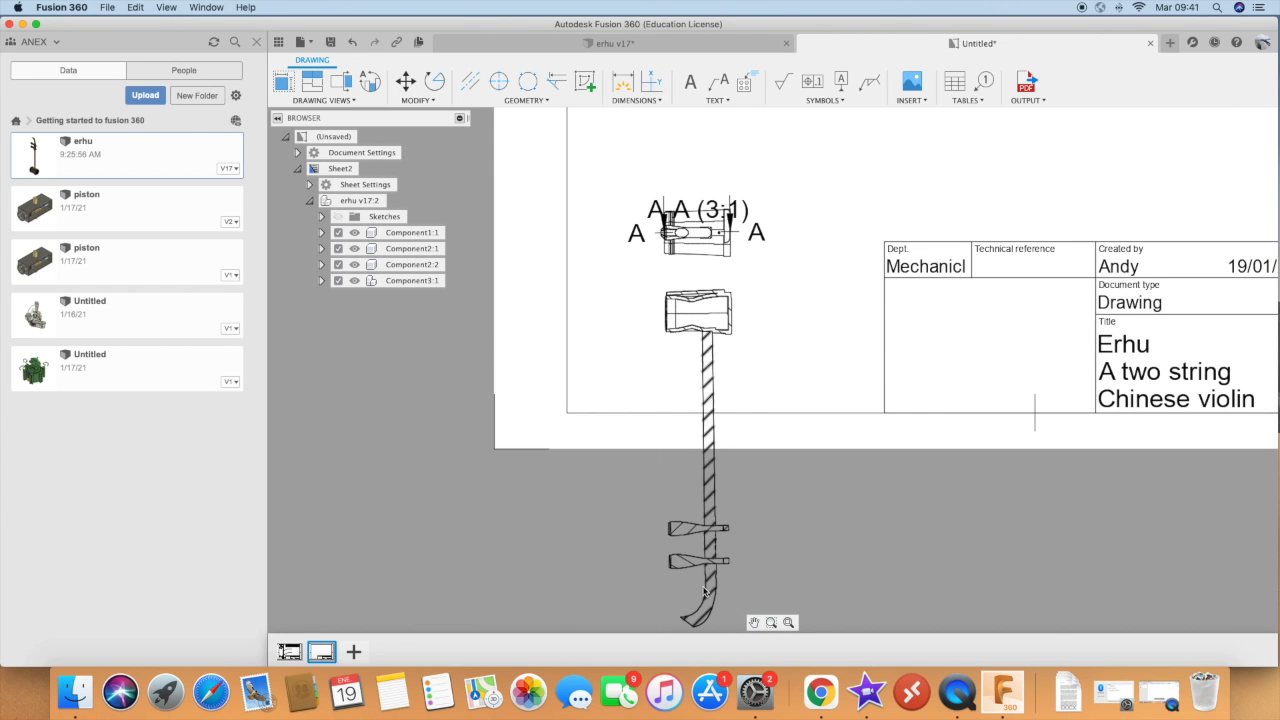
scroll(730, 366, "down", 1)
scroll(700, 315, "up", 5)
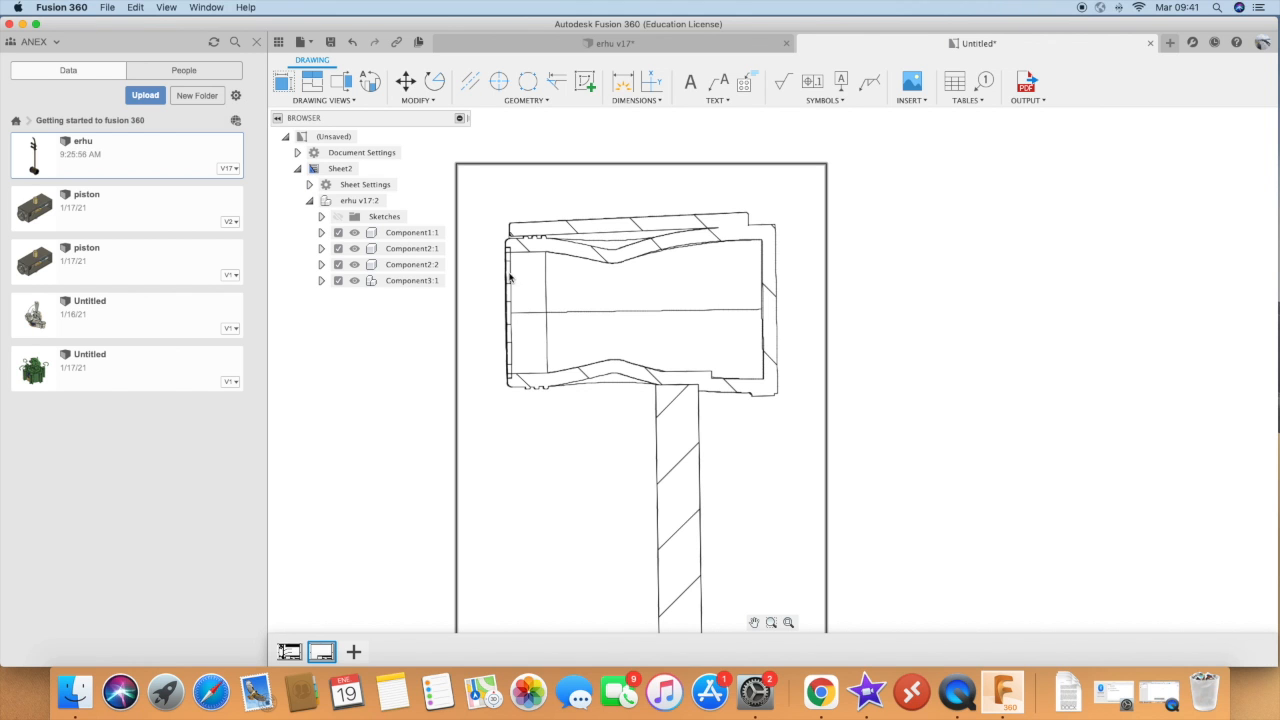
scroll(507, 243, "up", 4)
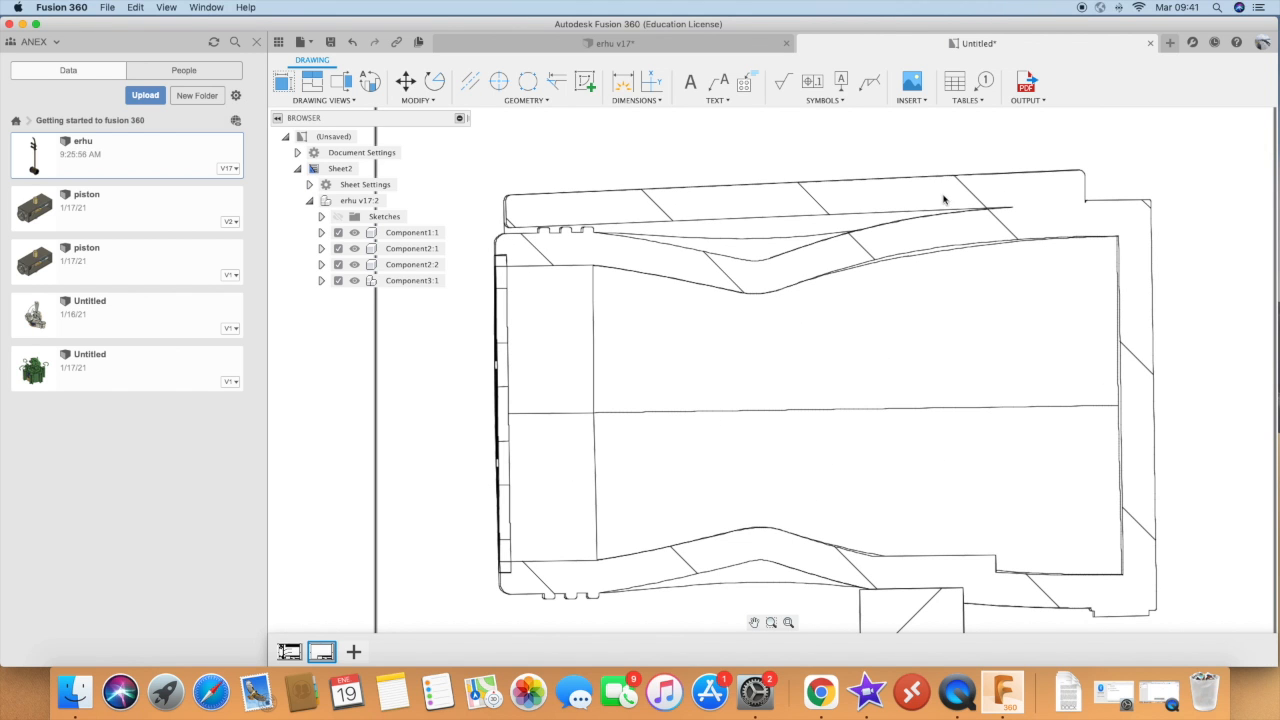
scroll(568, 270, "down", 8)
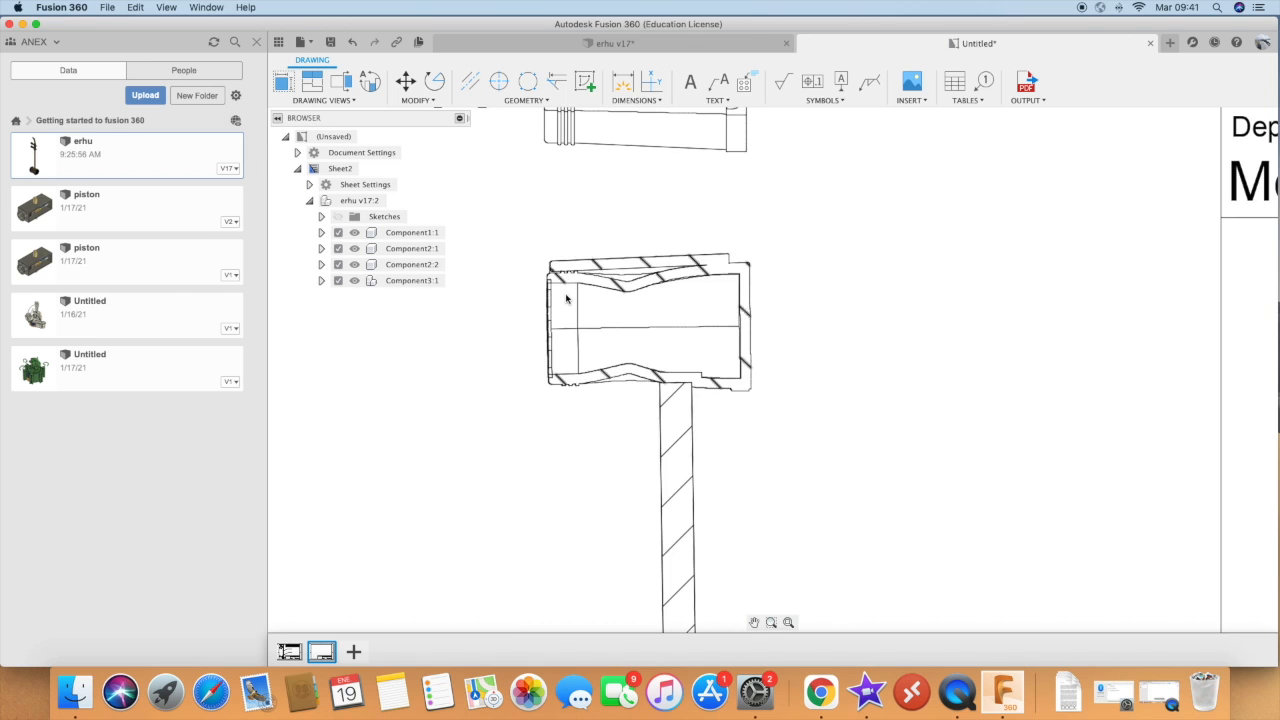
left_click(692, 277)
key("Delete")
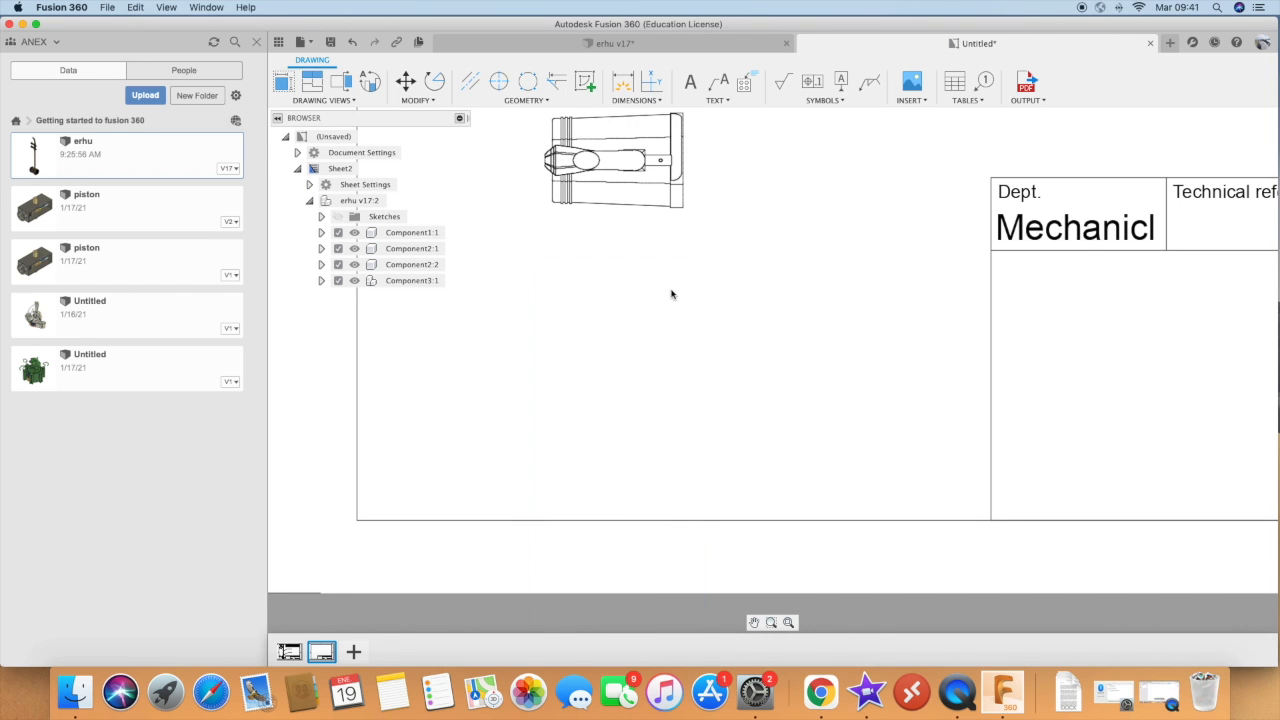
Create detail view A at 8:1 scale around the ribbed end of the front view's sound box, placing it just above the detail circle
scroll(684, 355, "down", 8)
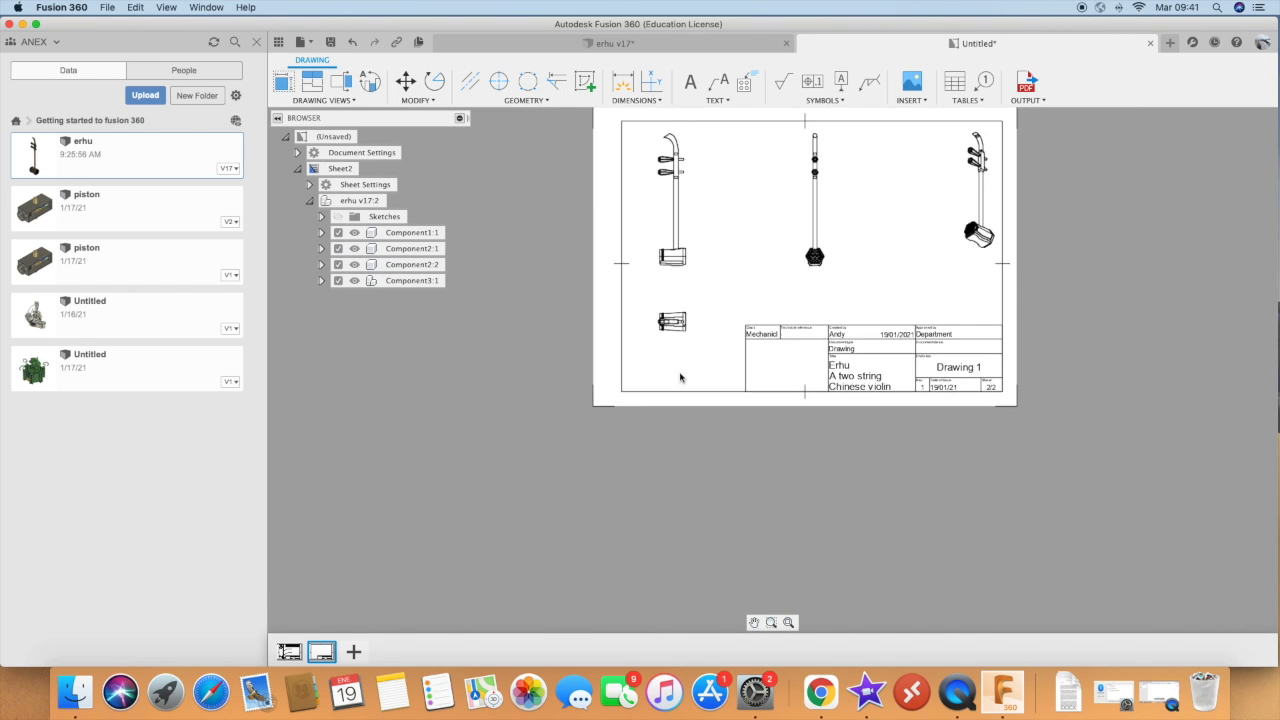
scroll(829, 160, "up", 3)
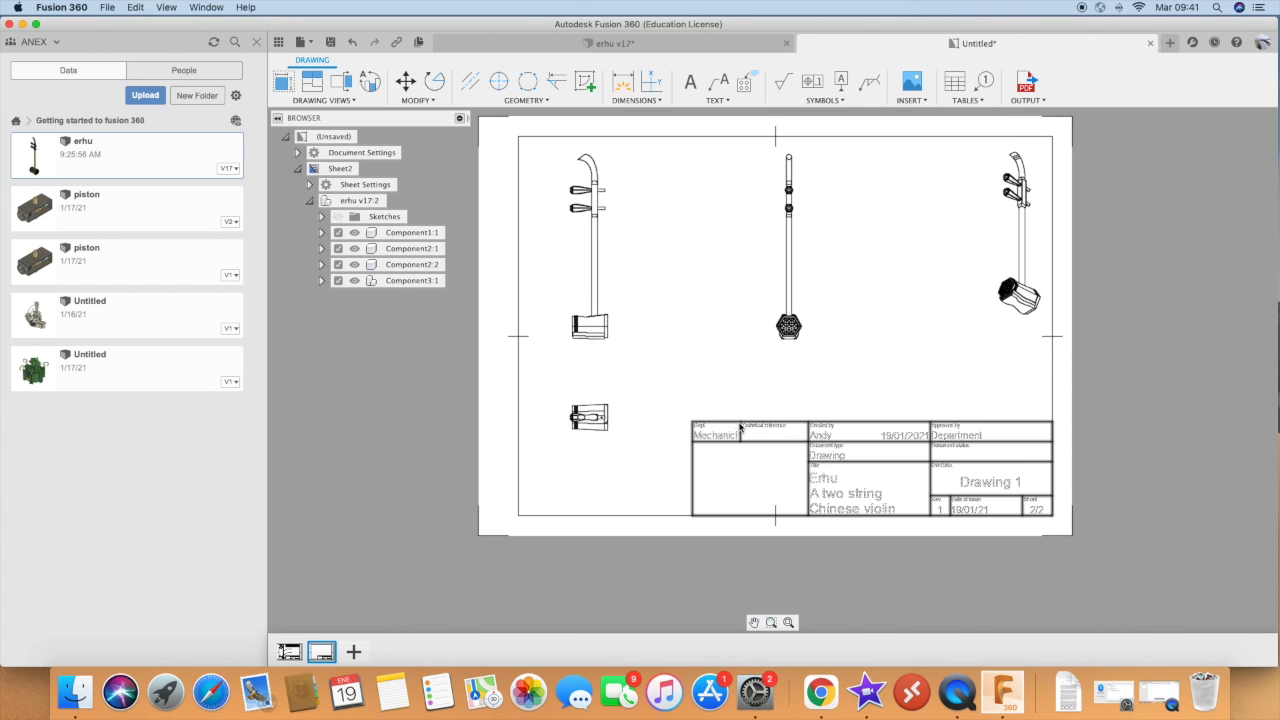
scroll(786, 442, "down", 1)
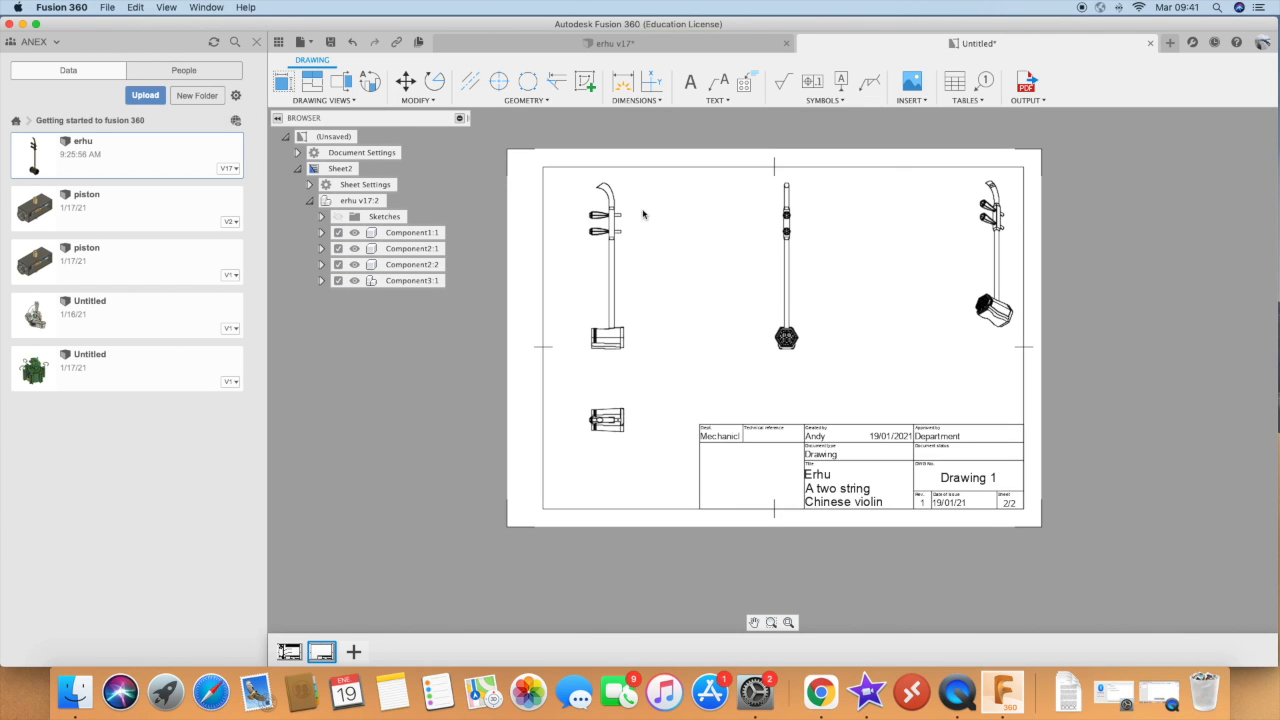
scroll(643, 209, "up", 2)
left_click(372, 84)
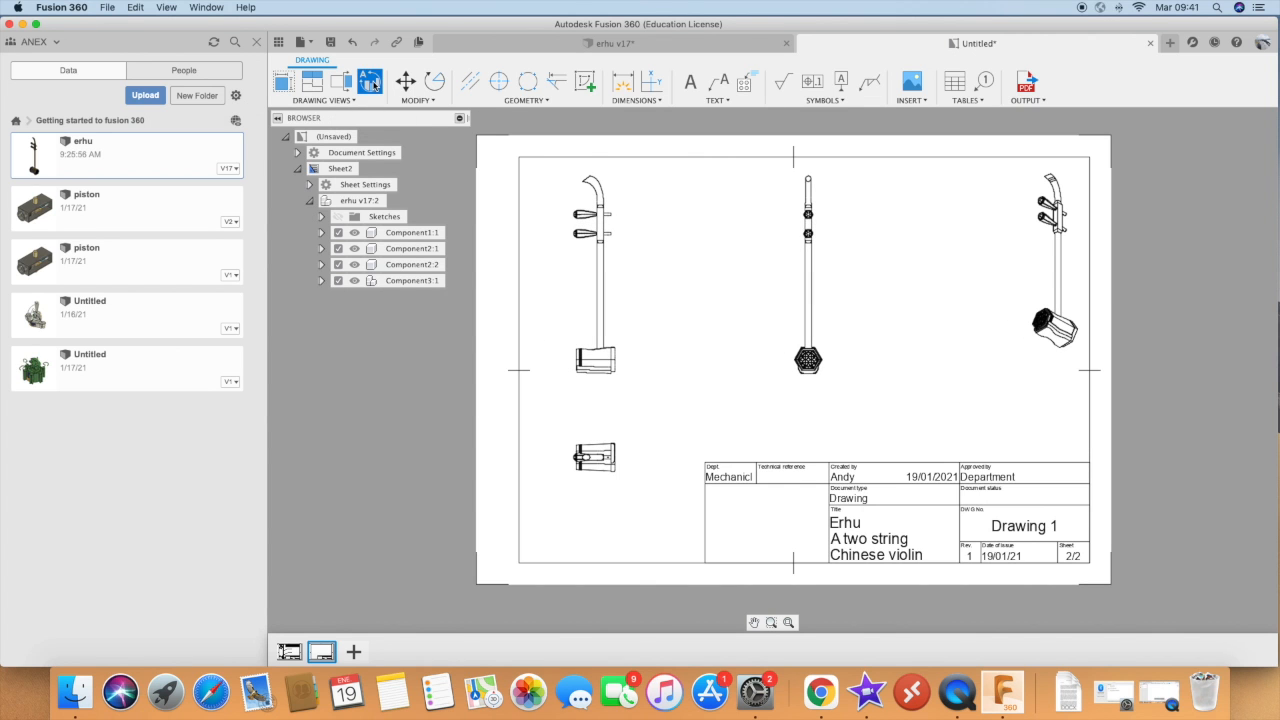
scroll(625, 340, "up", 3)
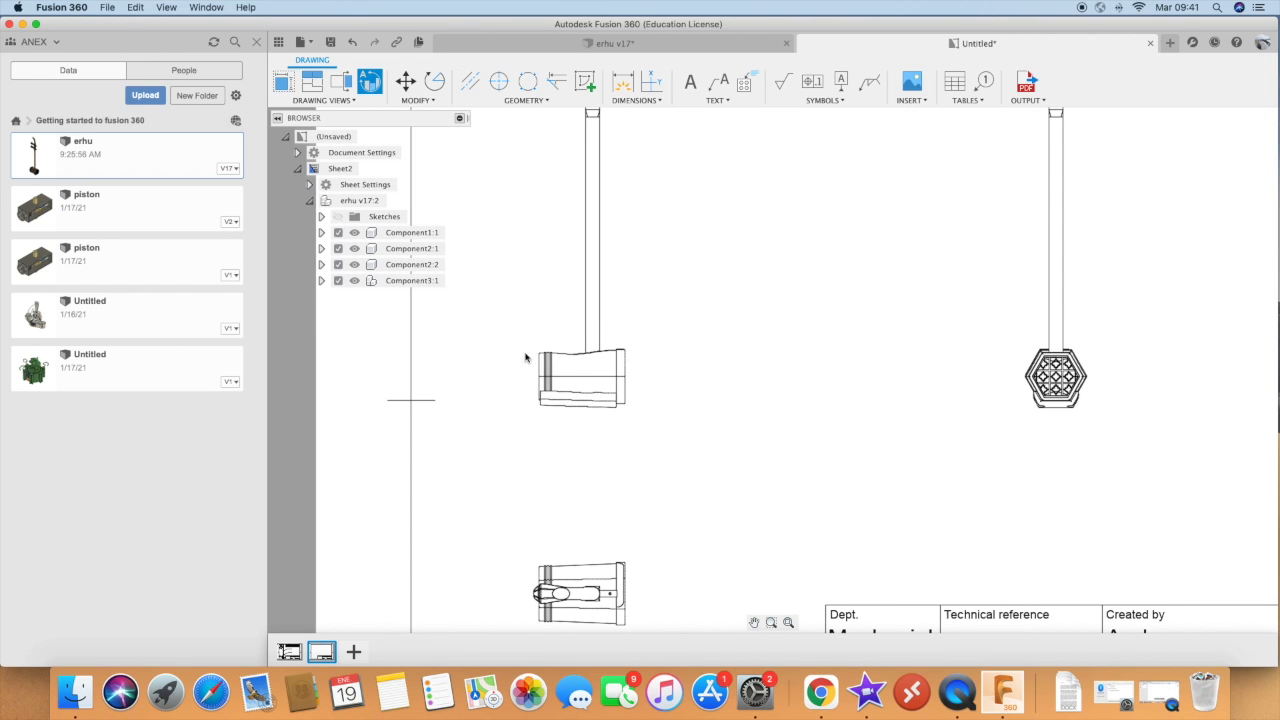
left_click(553, 372)
left_click(519, 341)
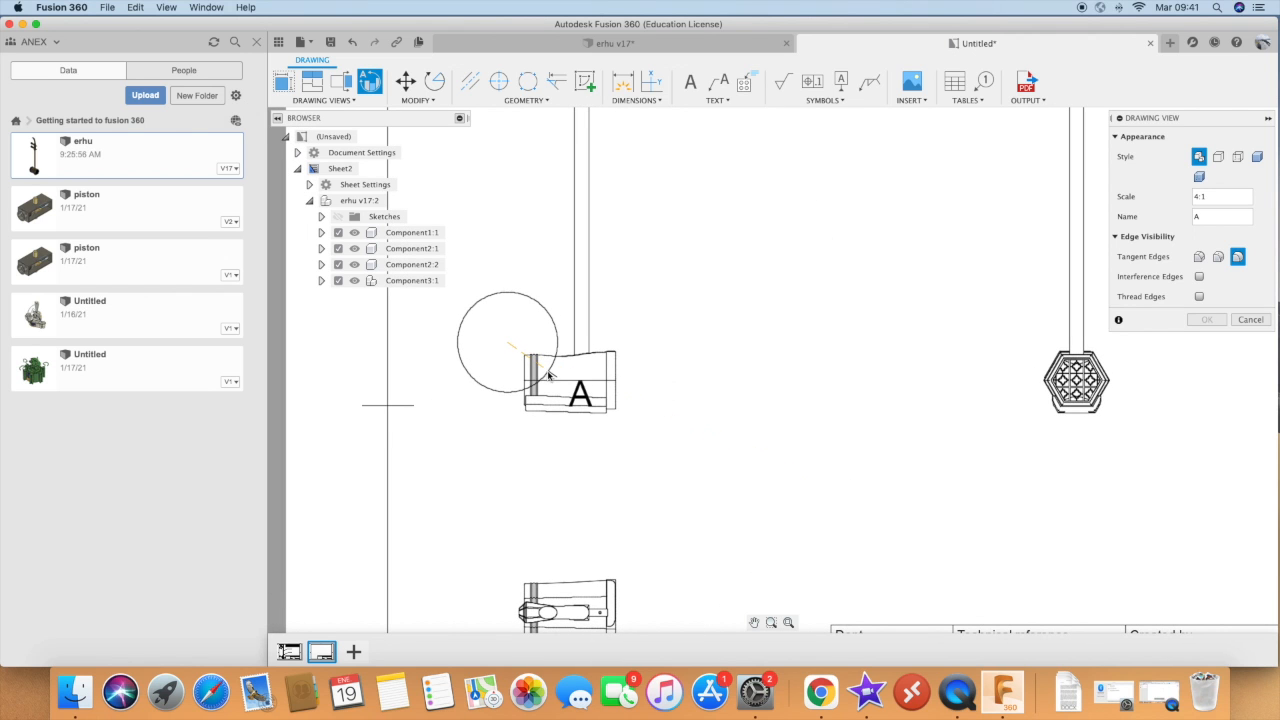
scroll(550, 365, "up", 1)
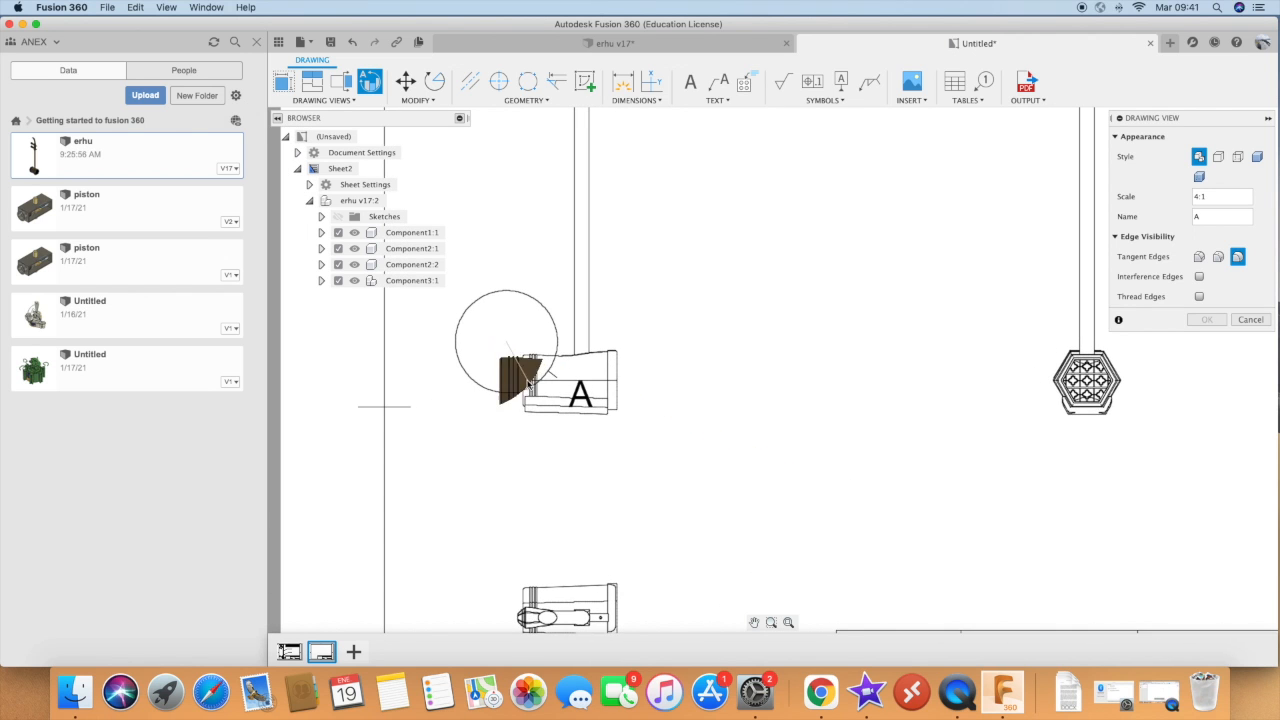
scroll(586, 312, "down", 4)
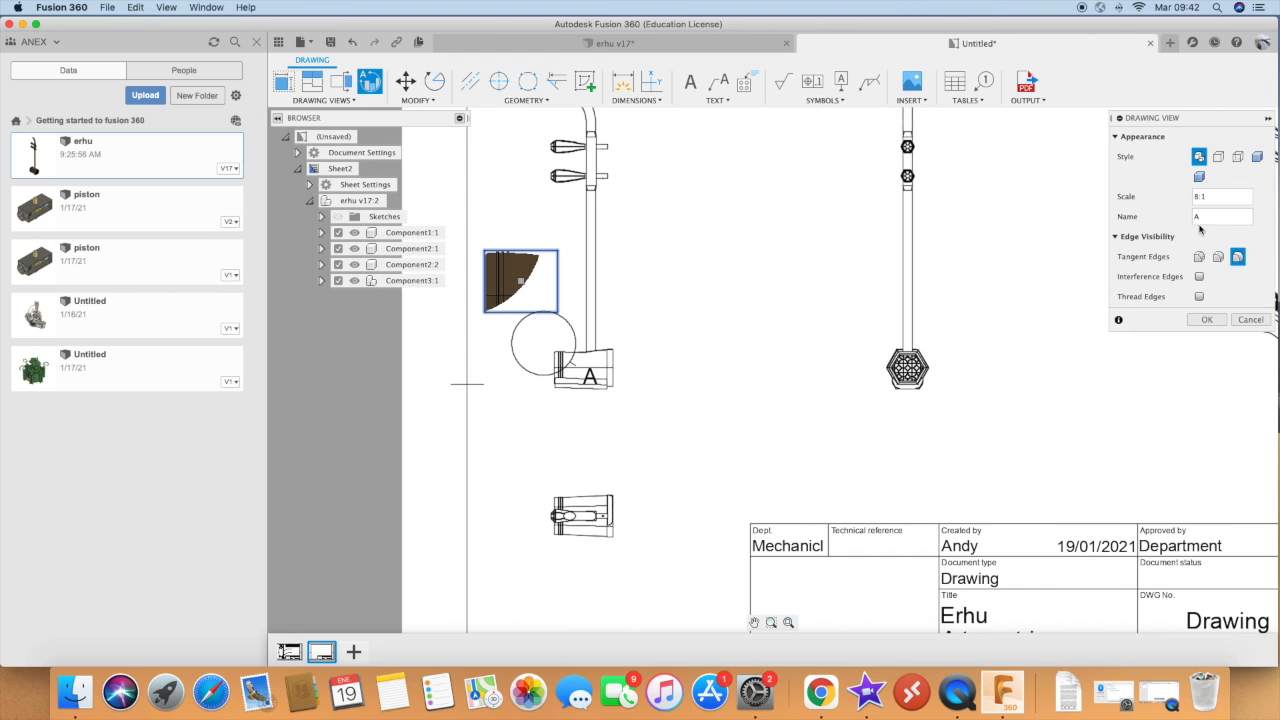
left_click(1207, 319)
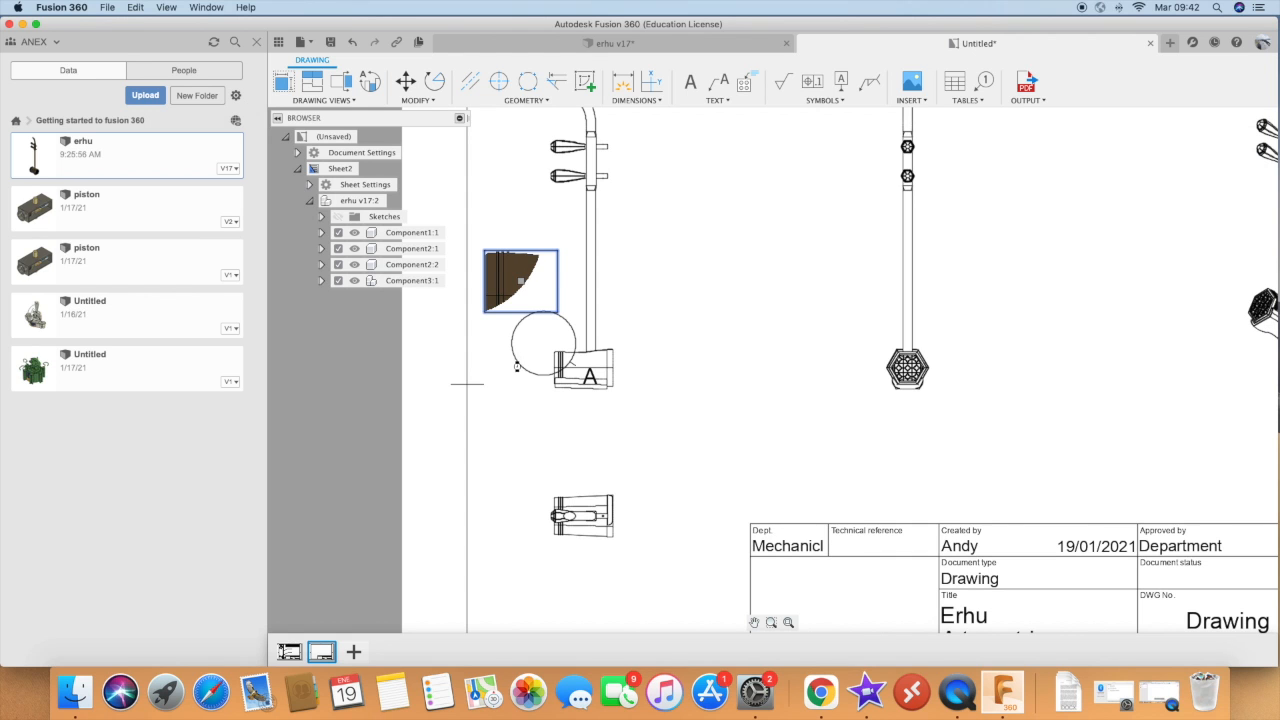
Add a centerline between the two long neck edges in the middle erhu view
scroll(510, 310, "up", 2)
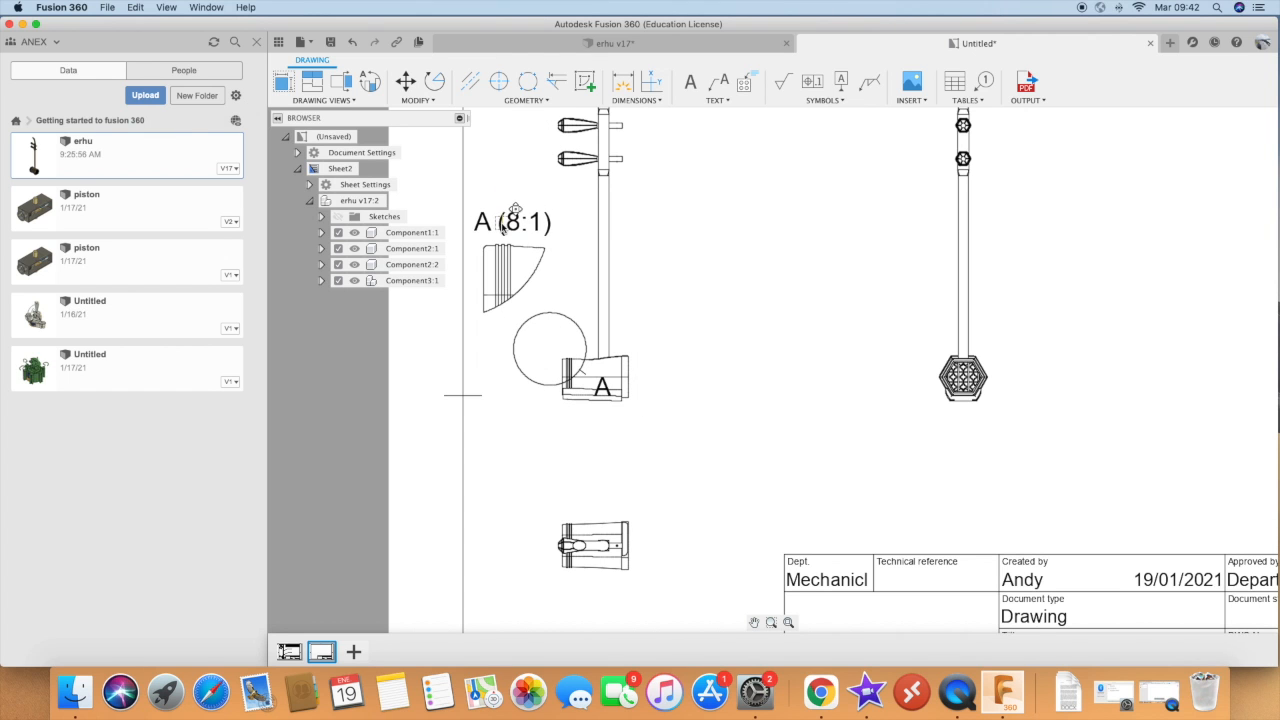
scroll(672, 372, "down", 2)
scroll(676, 368, "down", 2)
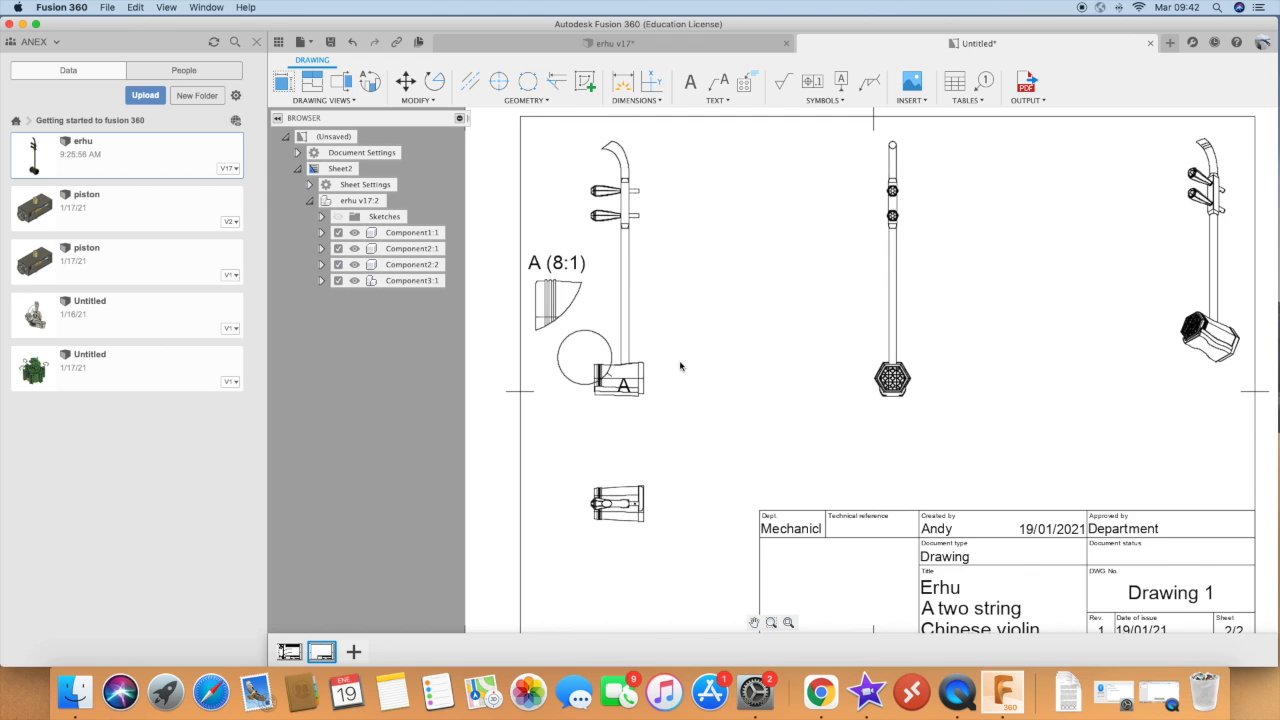
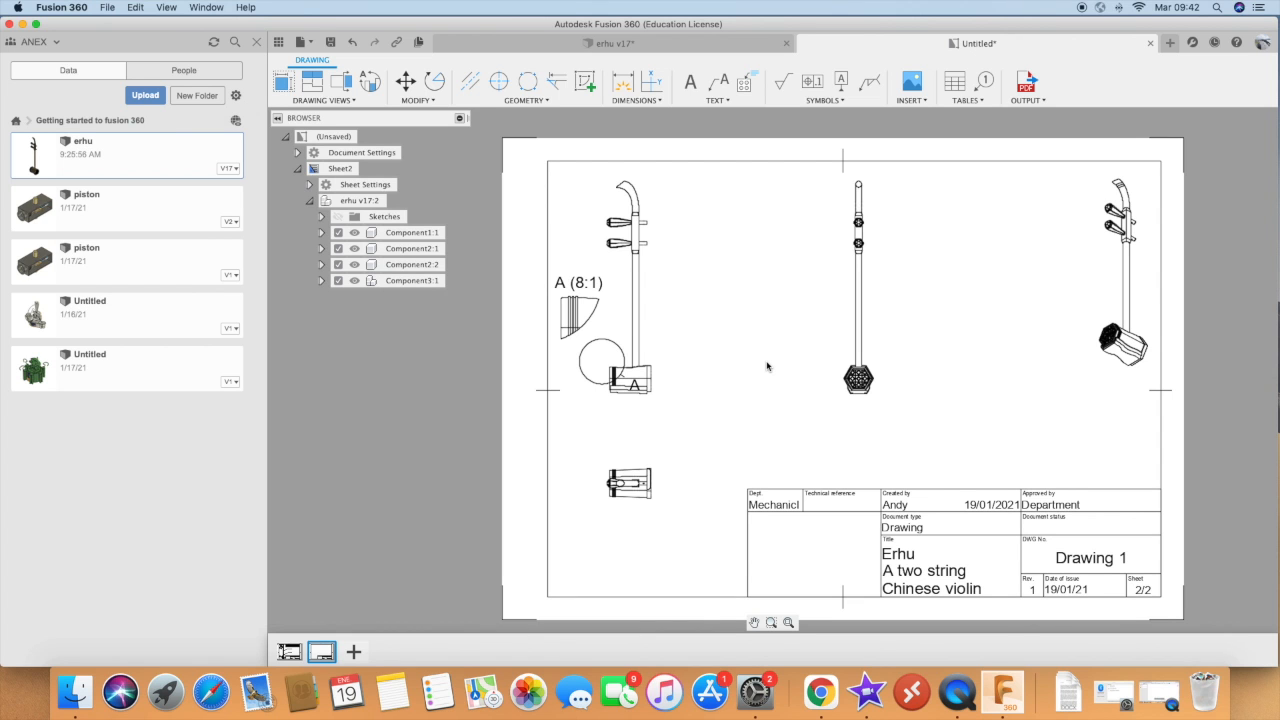
scroll(797, 336, "up", 1)
scroll(690, 293, "down", 2)
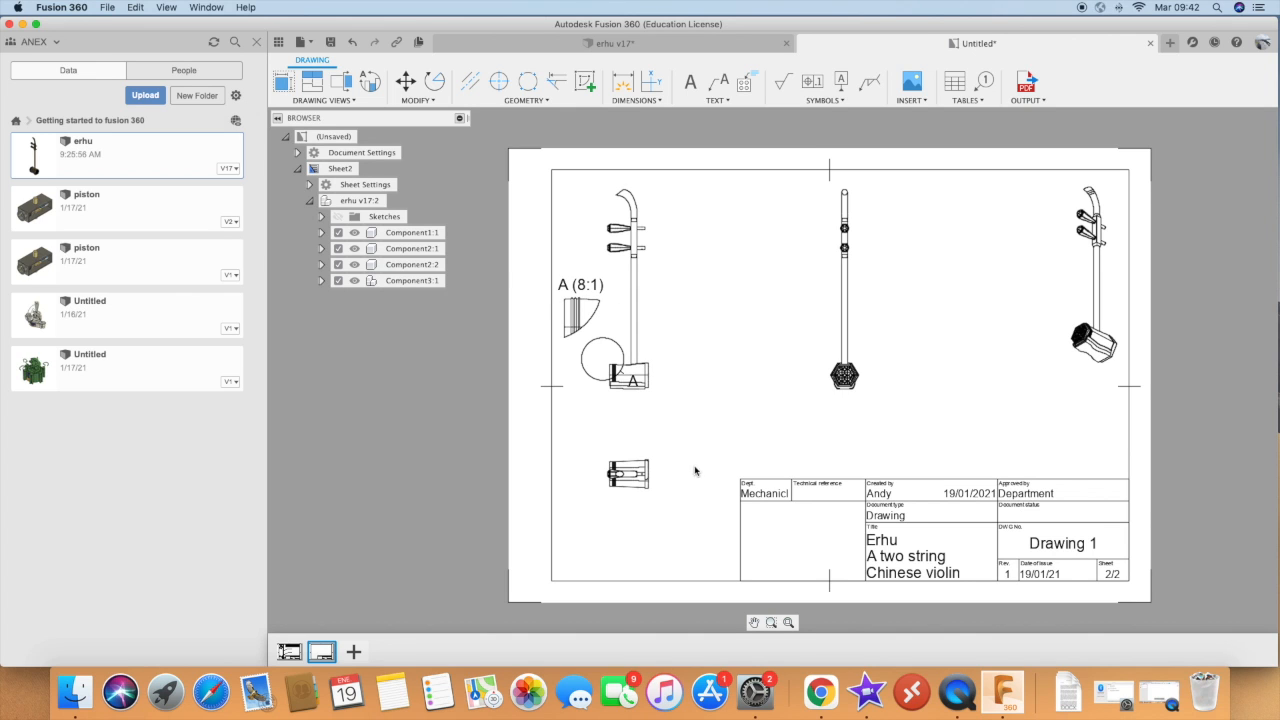
left_click(471, 82)
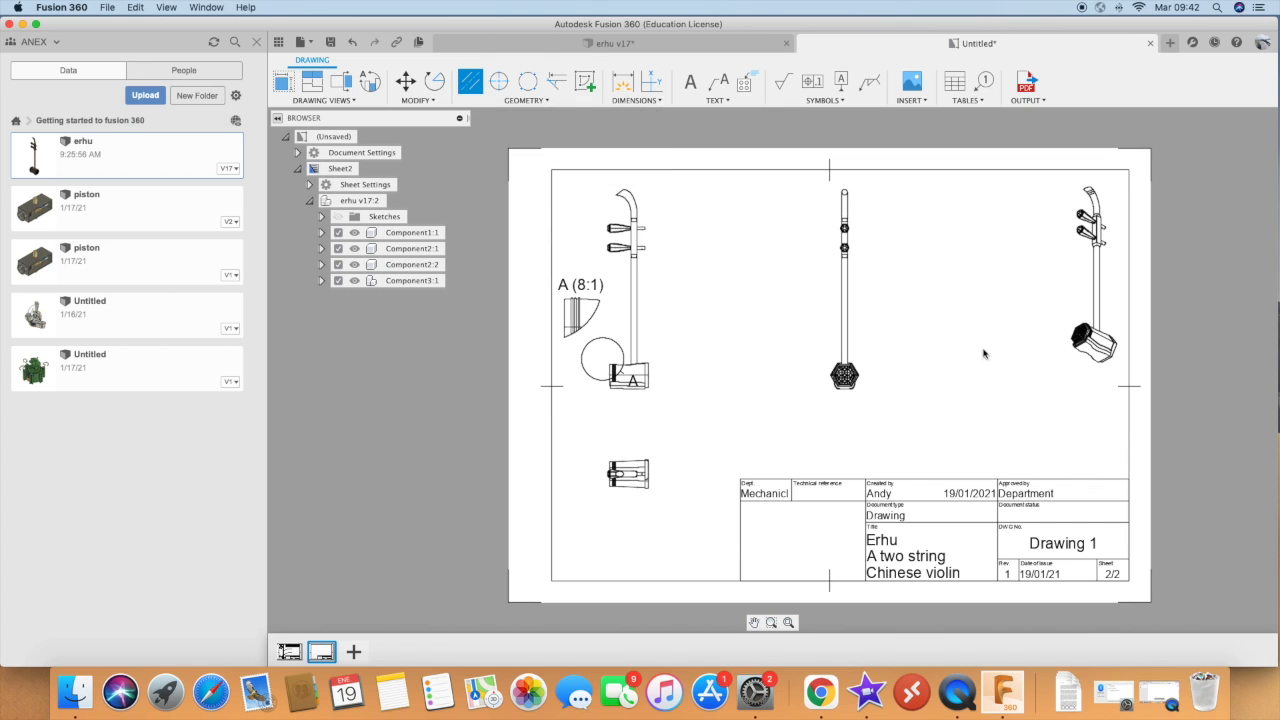
scroll(816, 311, "up", 5)
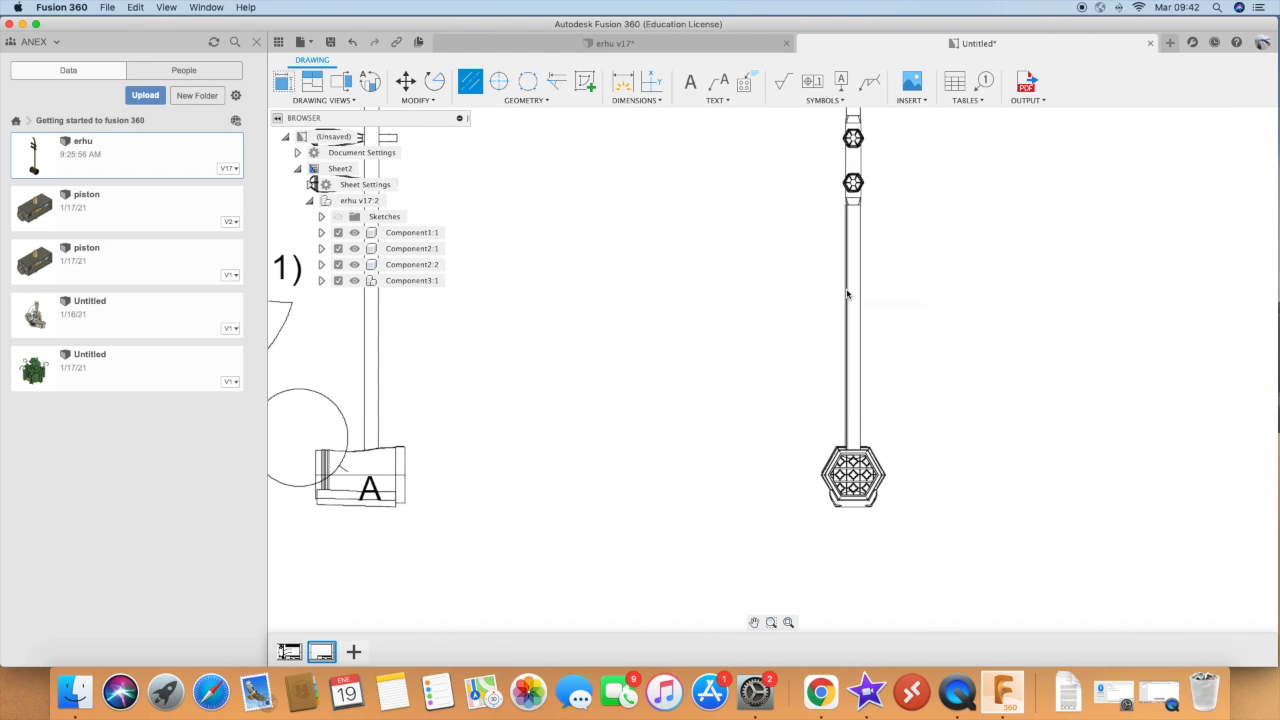
left_click(857, 294)
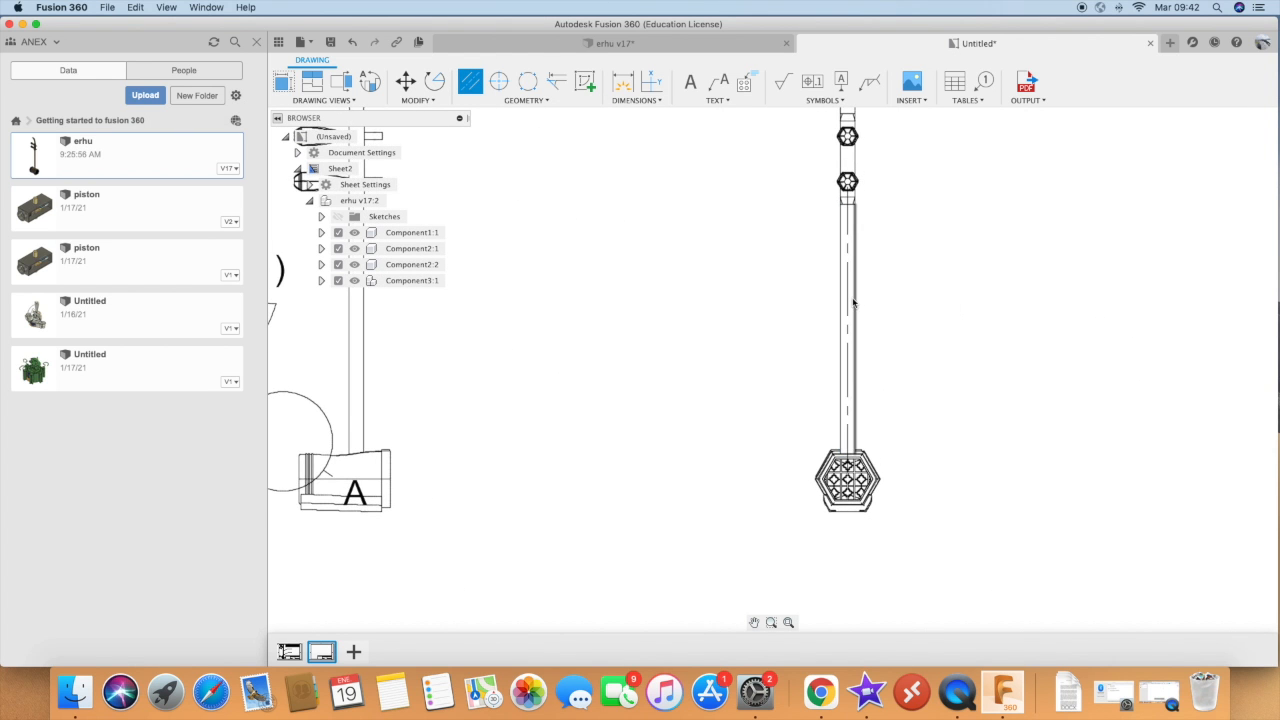
scroll(838, 242, "down", 1)
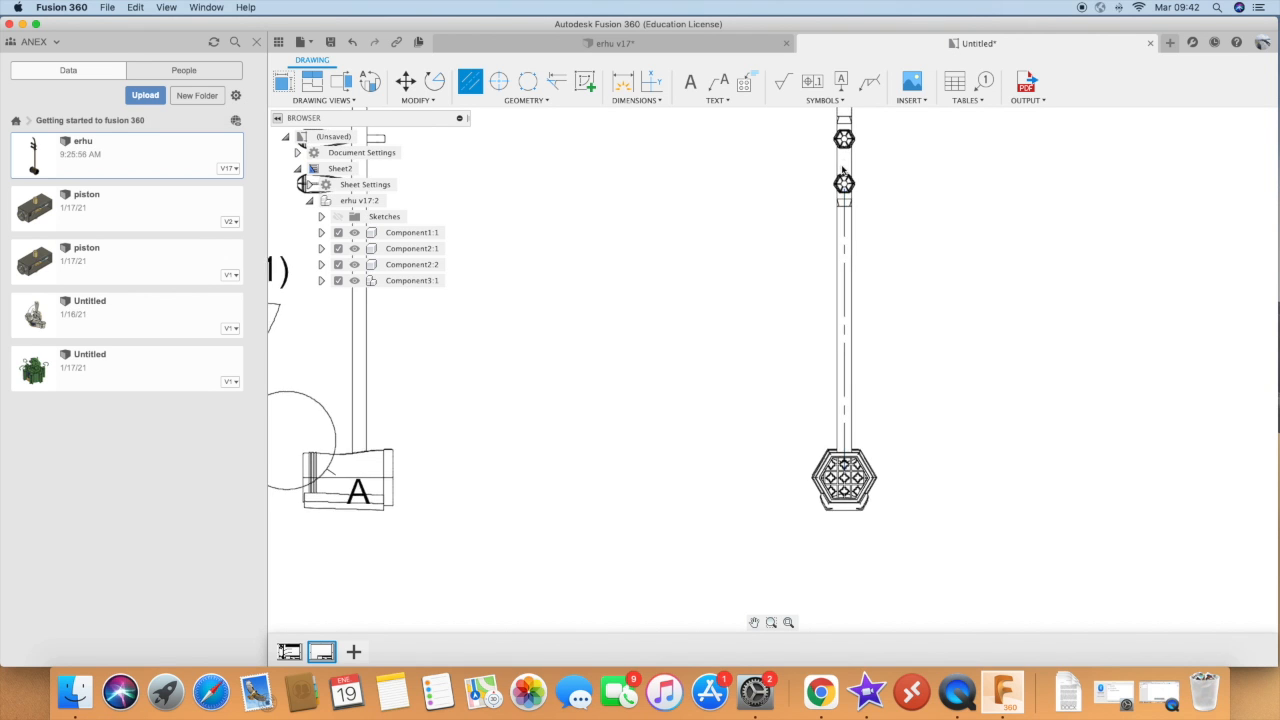
scroll(845, 190, "up", 4)
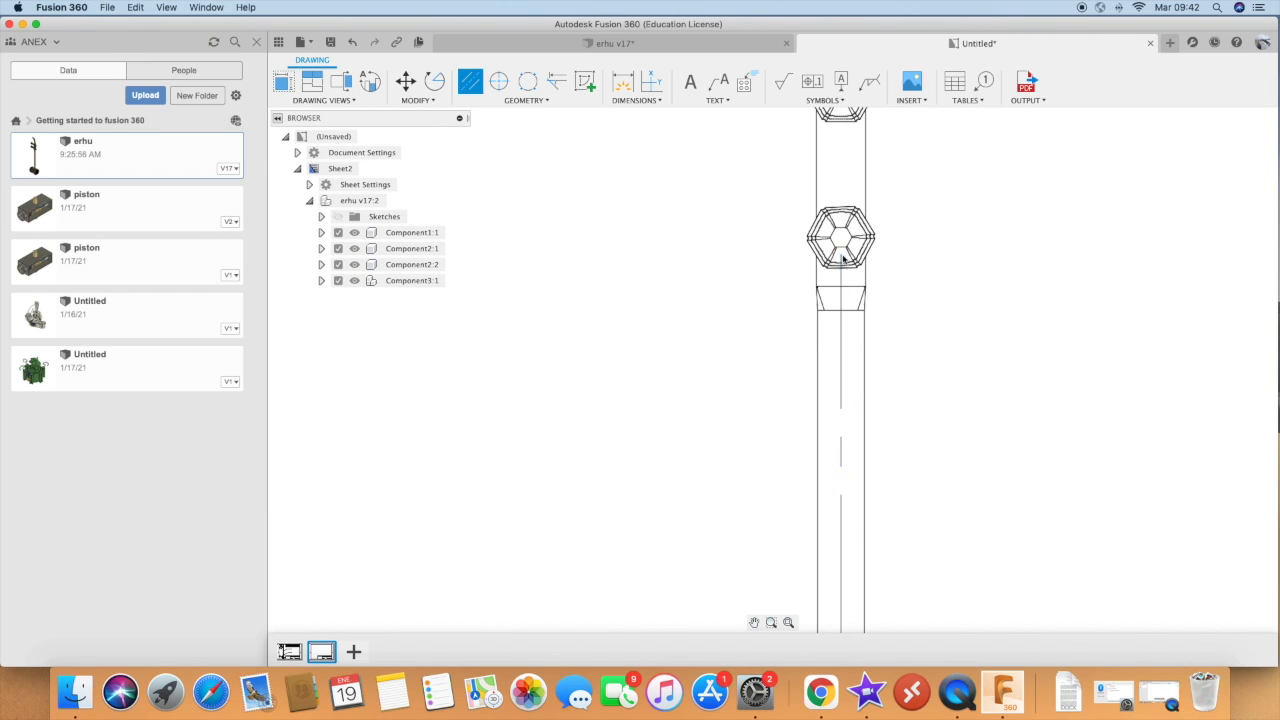
scroll(842, 168, "down", 1)
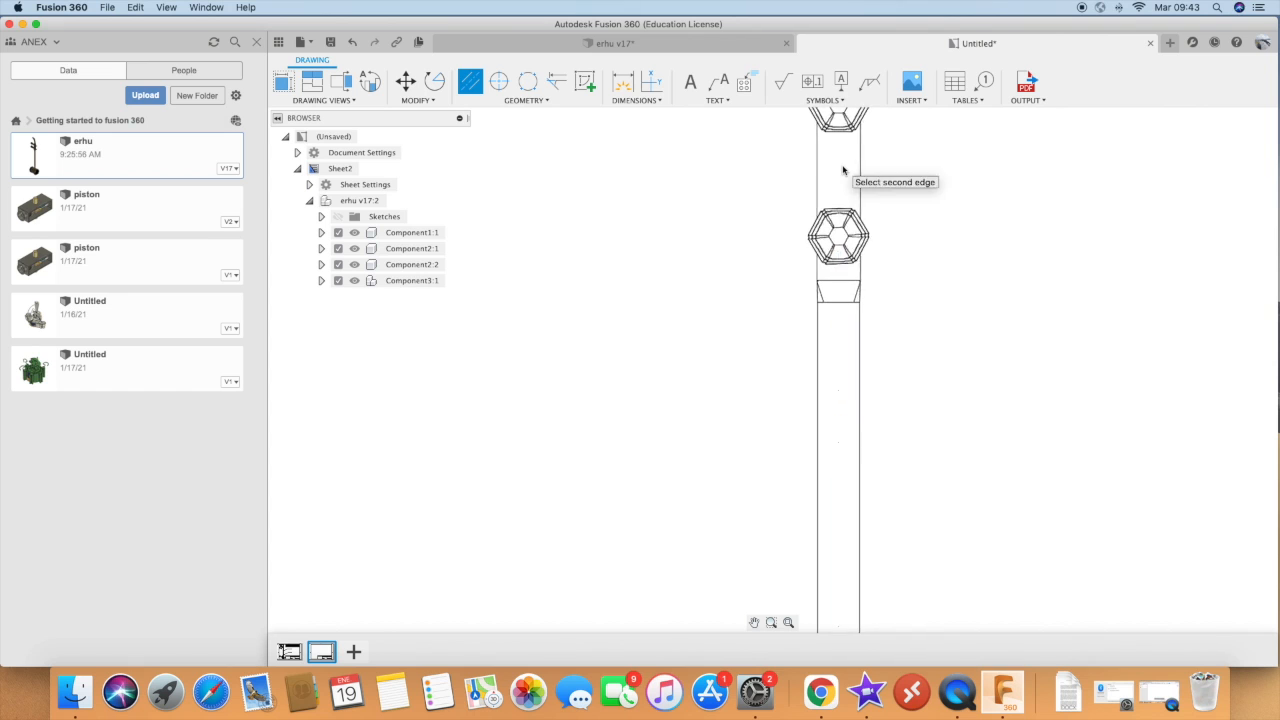
key("Escape")
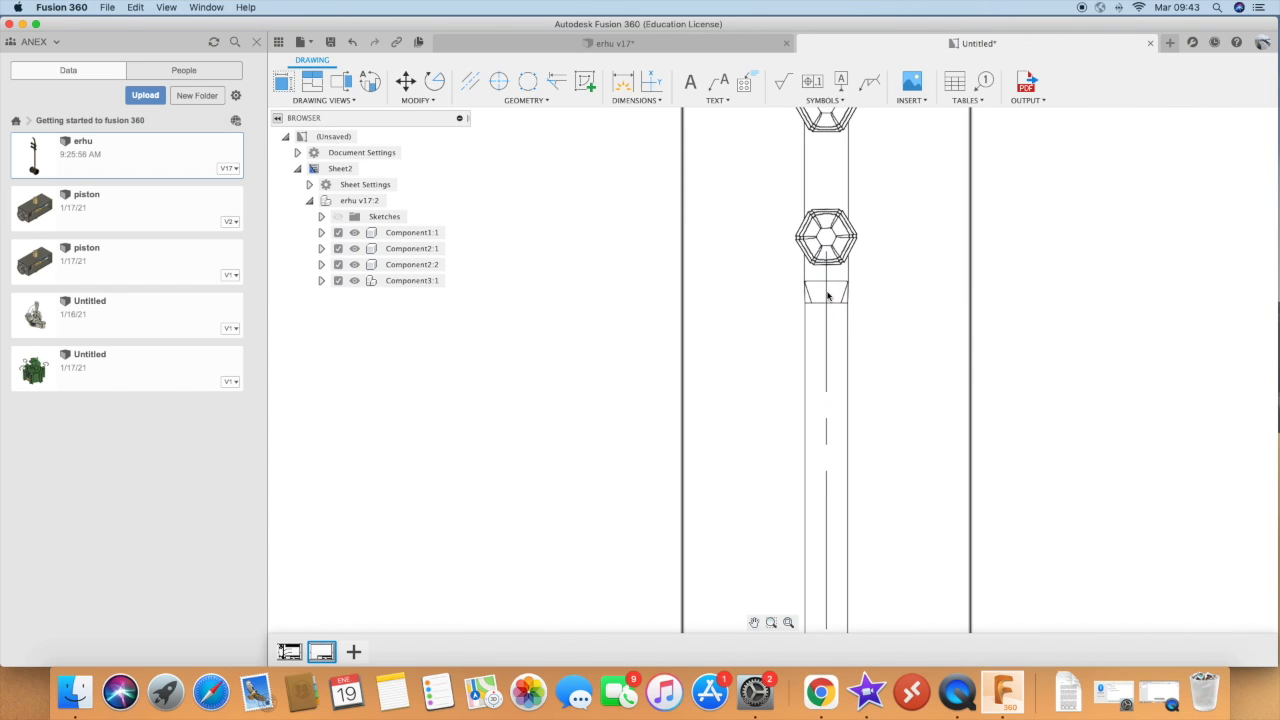
Extend the neck centerline upward past the tuning pegs to just beyond the tip of the erhu
scroll(828, 298, "down", 1)
left_click(827, 299)
scroll(826, 265, "down", 1)
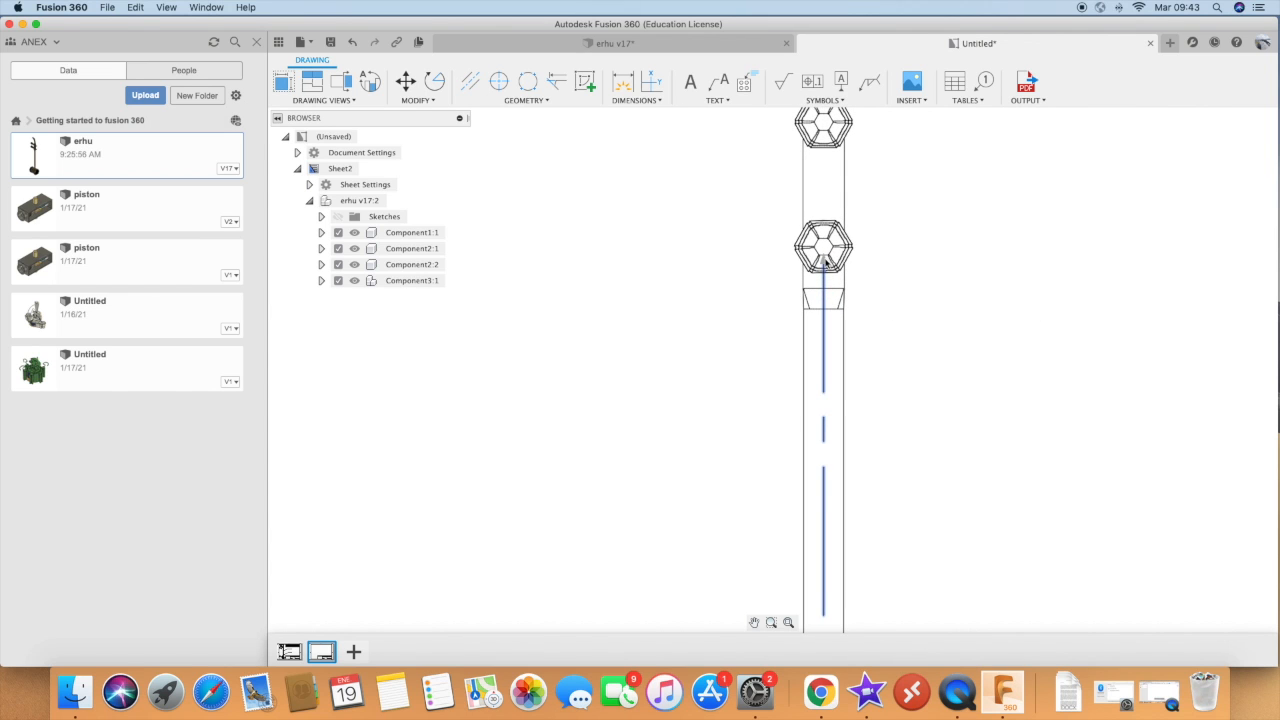
left_click_drag(828, 204, 824, 195)
scroll(825, 198, "down", 3)
scroll(840, 290, "down", 3)
scroll(822, 252, "up", 2)
left_click_drag(822, 248, 820, 134)
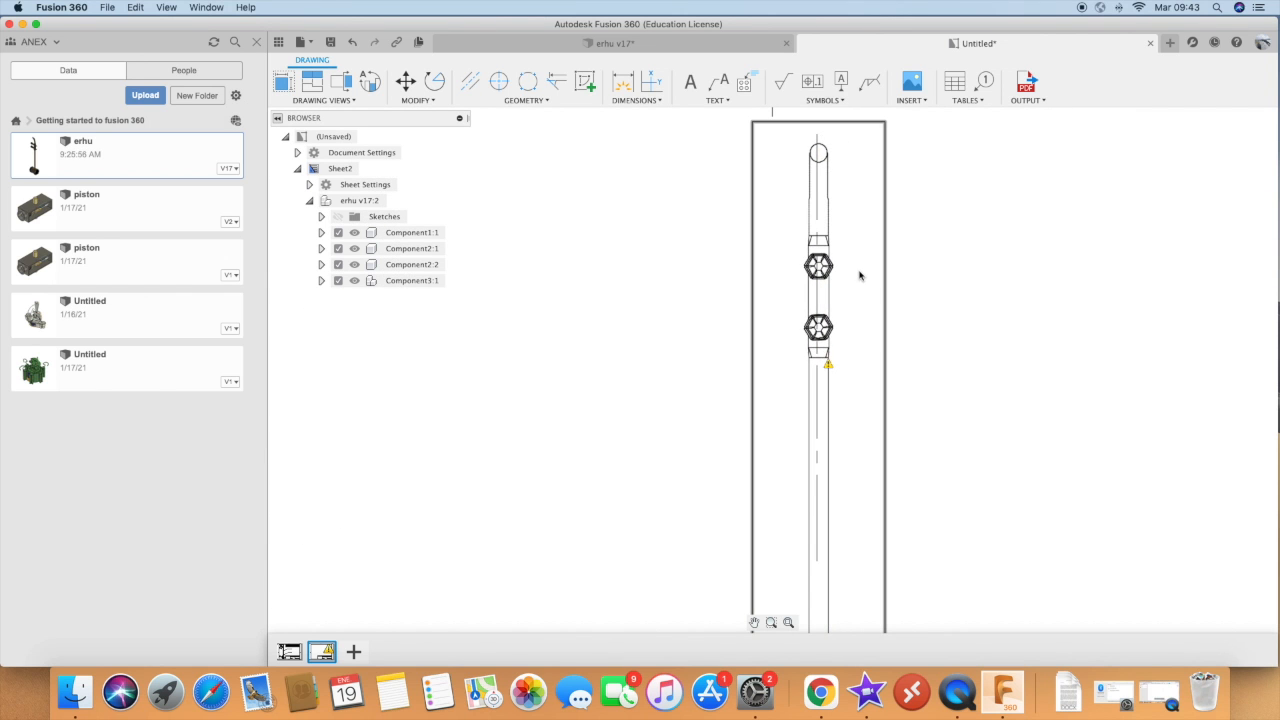
Delete the neck centerline from the middle erhu view
scroll(872, 405, "down", 2)
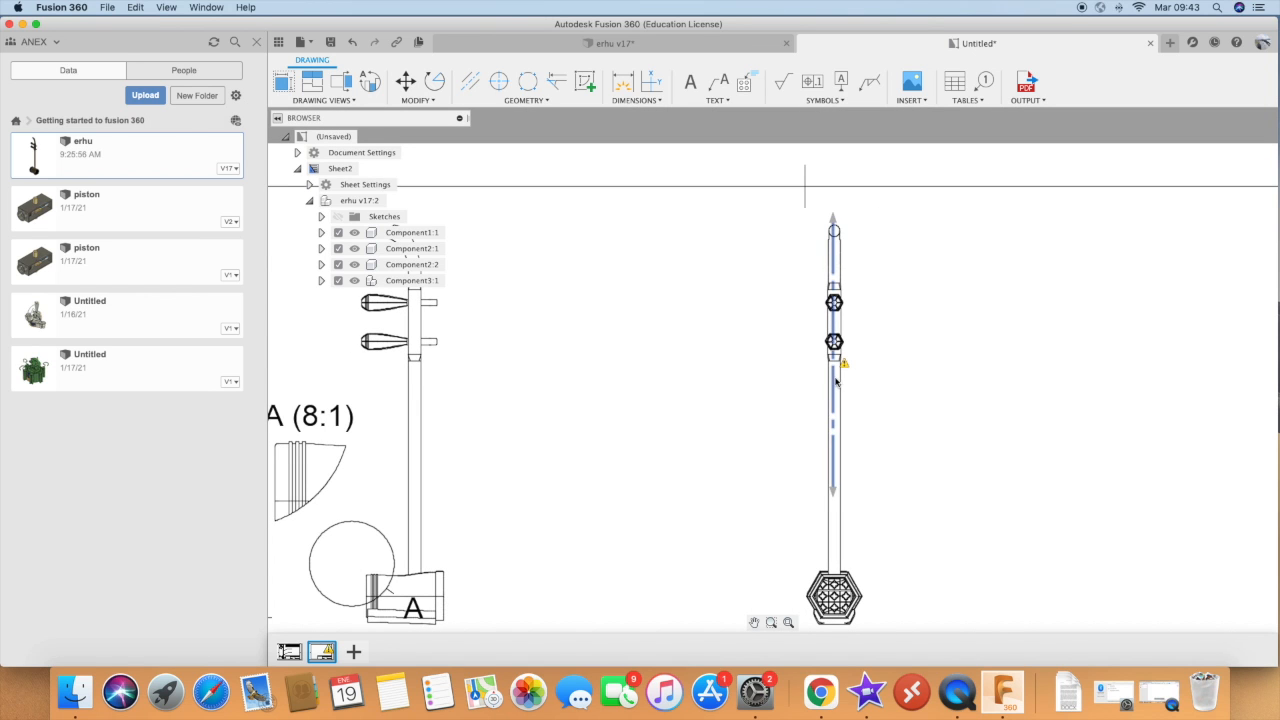
left_click(835, 380)
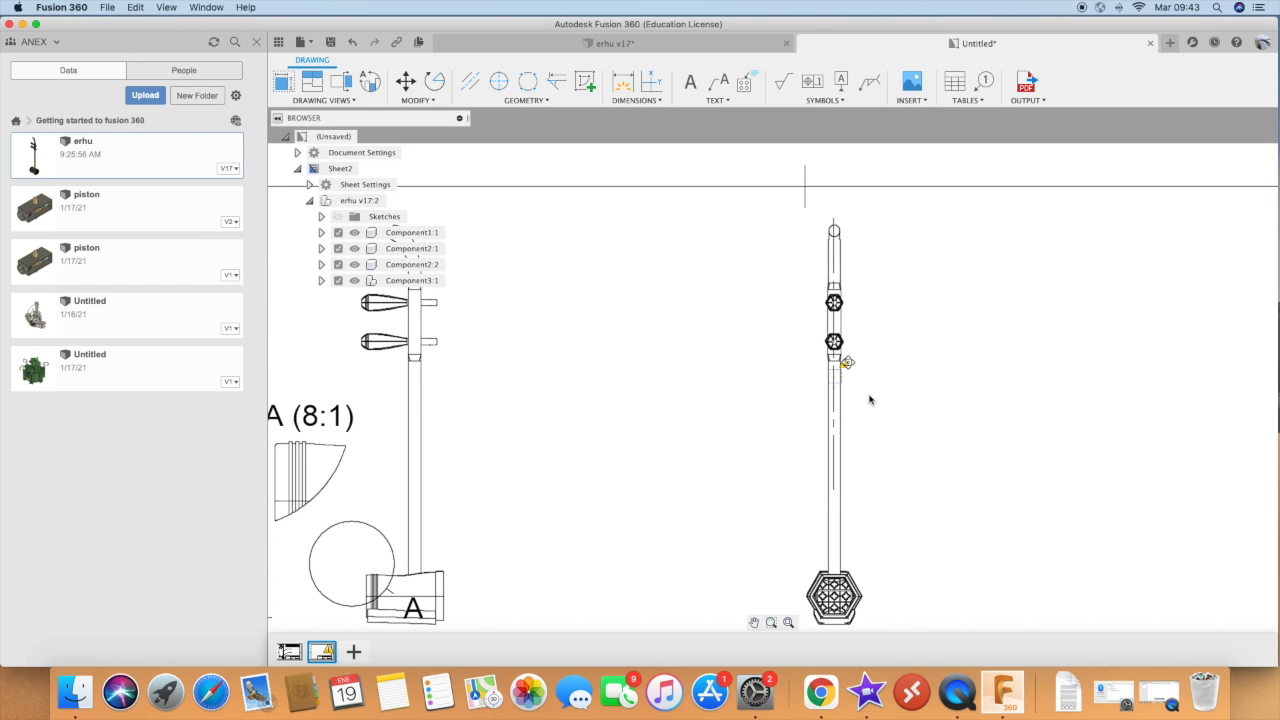
left_click(843, 356)
left_click(836, 270)
key("Delete")
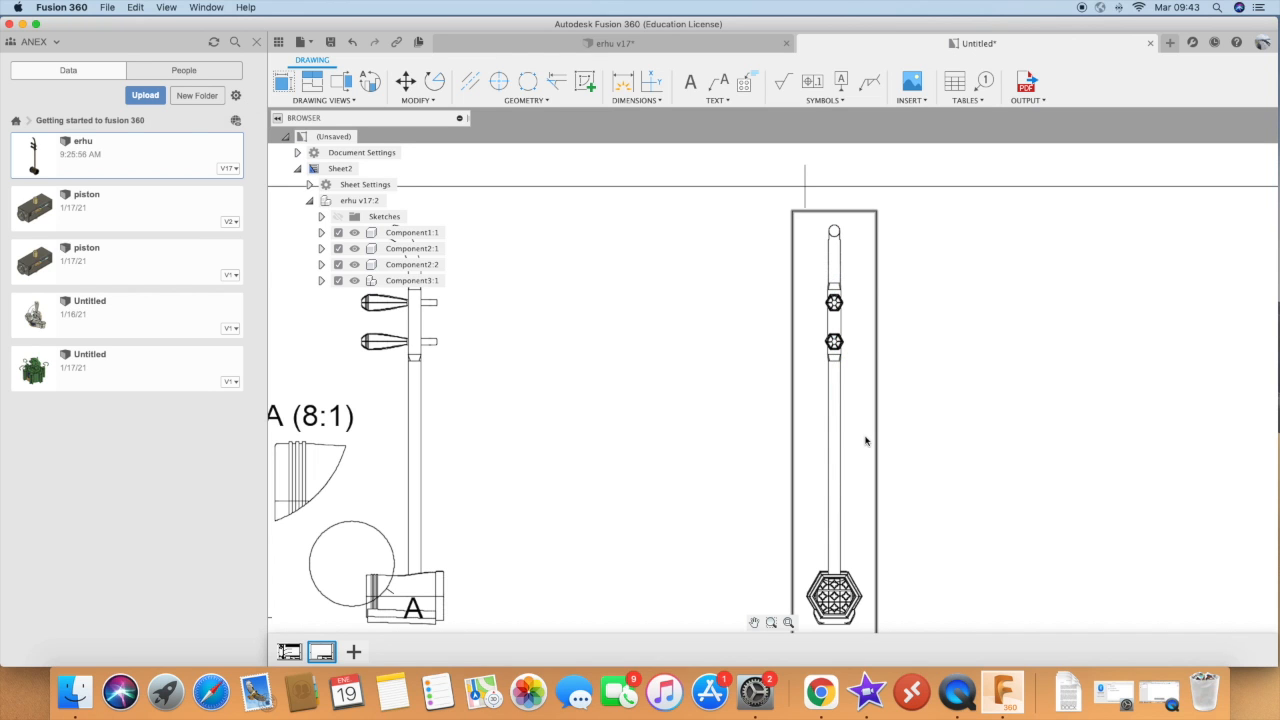
Dimension the length of the long neck between the lower collar and the sound box in the front view, placing it beside the neck
scroll(864, 440, "down", 2)
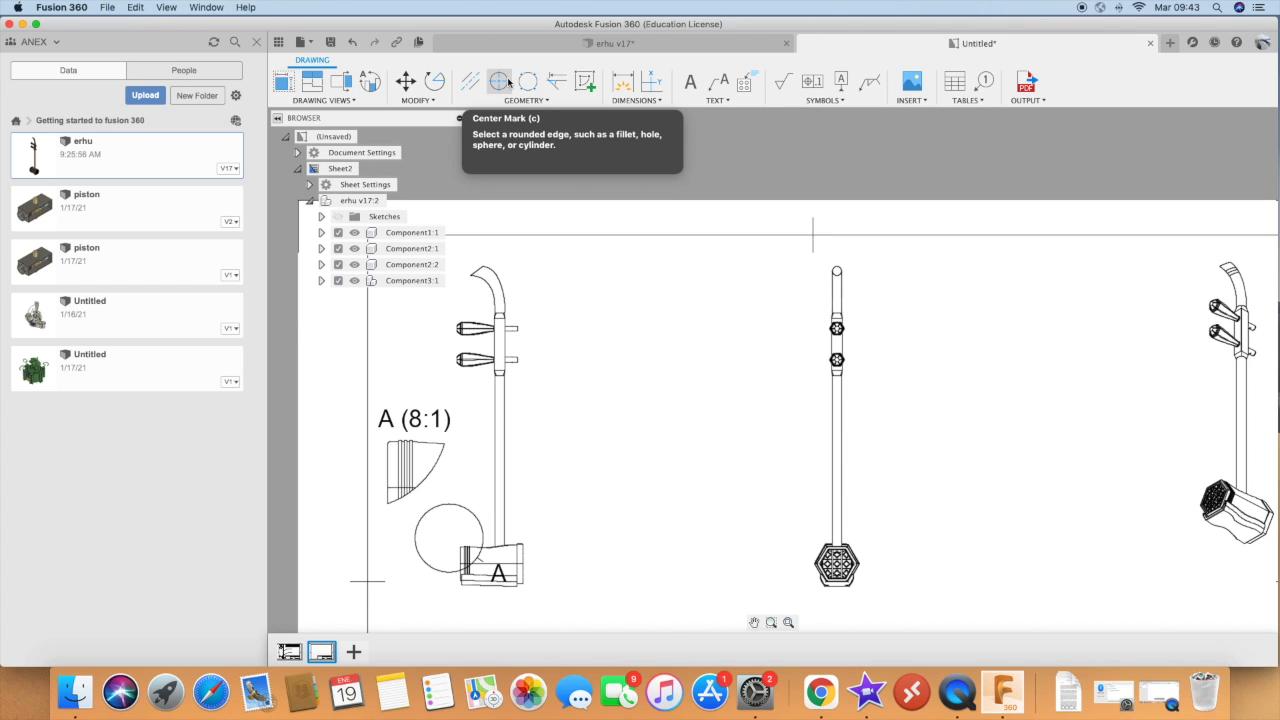
left_click(625, 88)
left_click(505, 410)
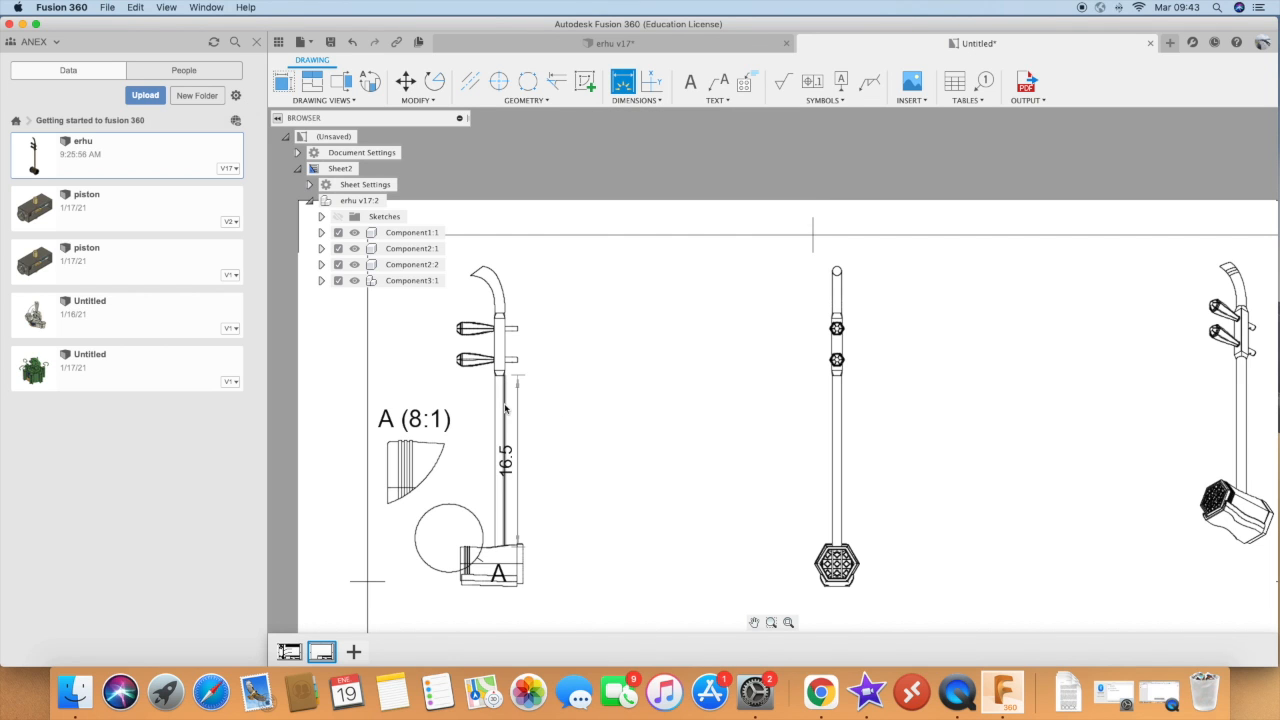
left_click(566, 412)
Dimension the height of the neck section carrying the tuning pegs in the front view, aligned above the neck length dimension
scroll(598, 460, "down", 2)
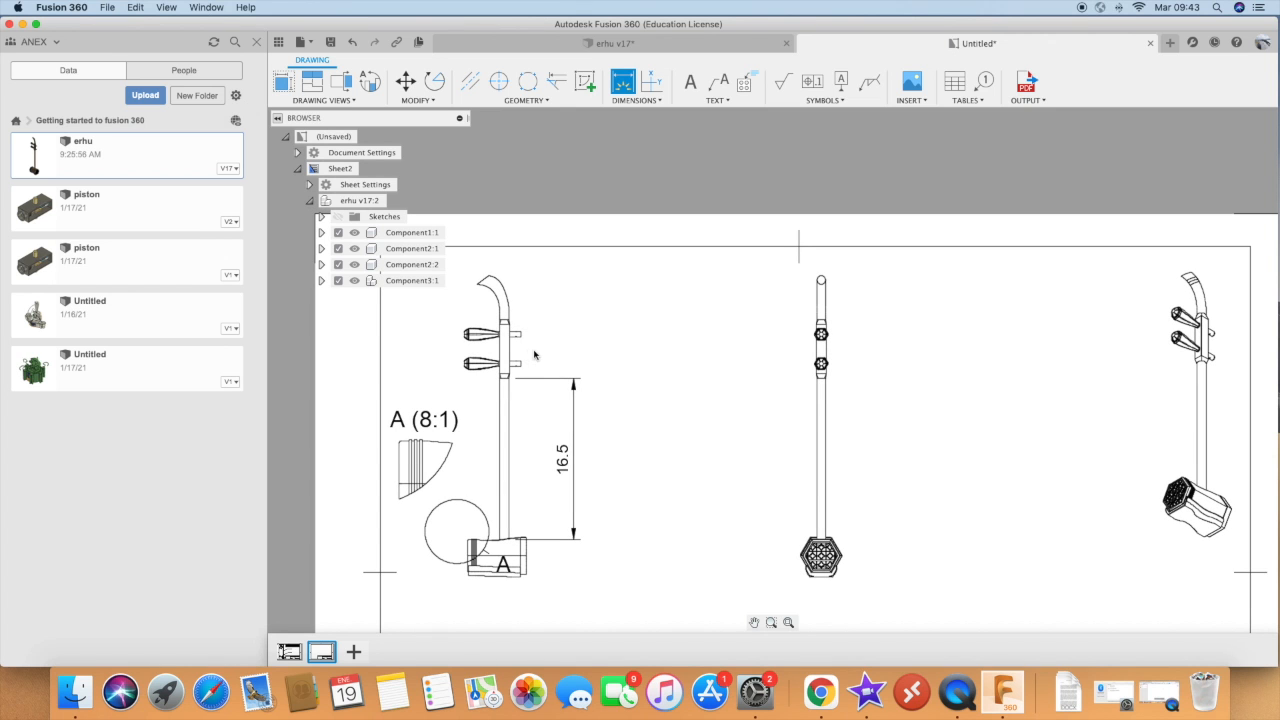
scroll(511, 354, "up", 2)
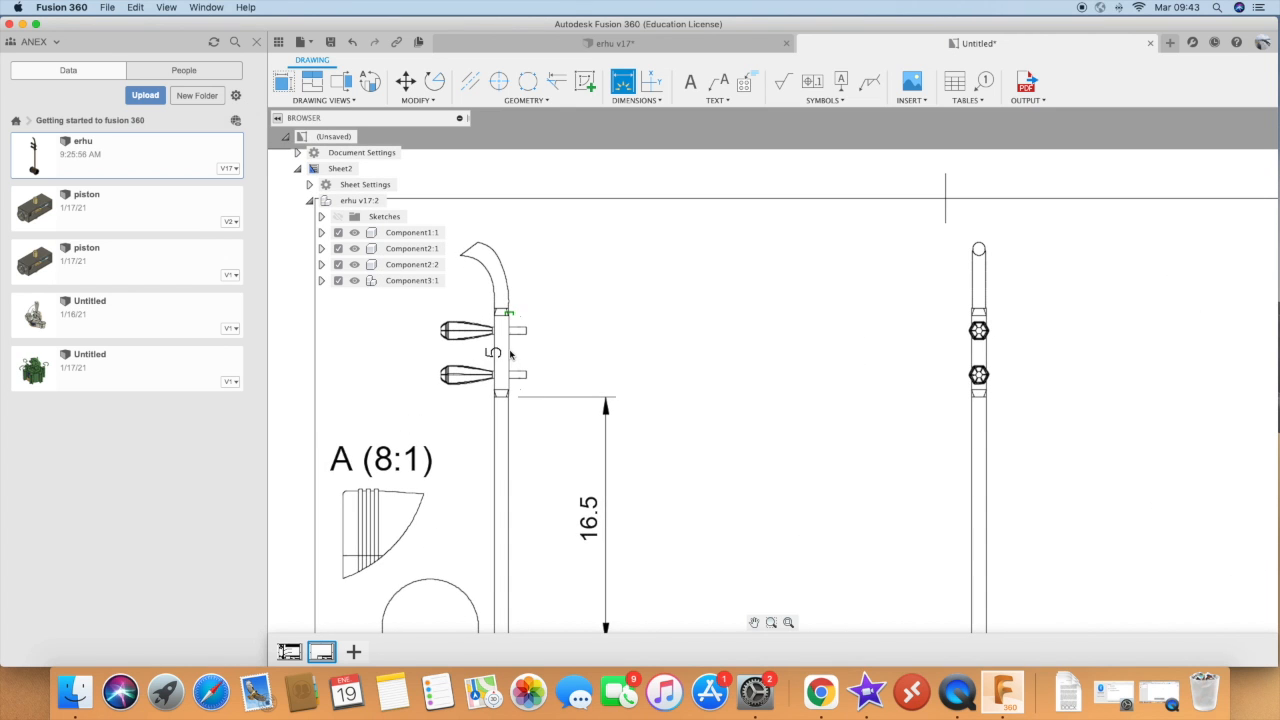
scroll(563, 356, "up", 1)
left_click(580, 396)
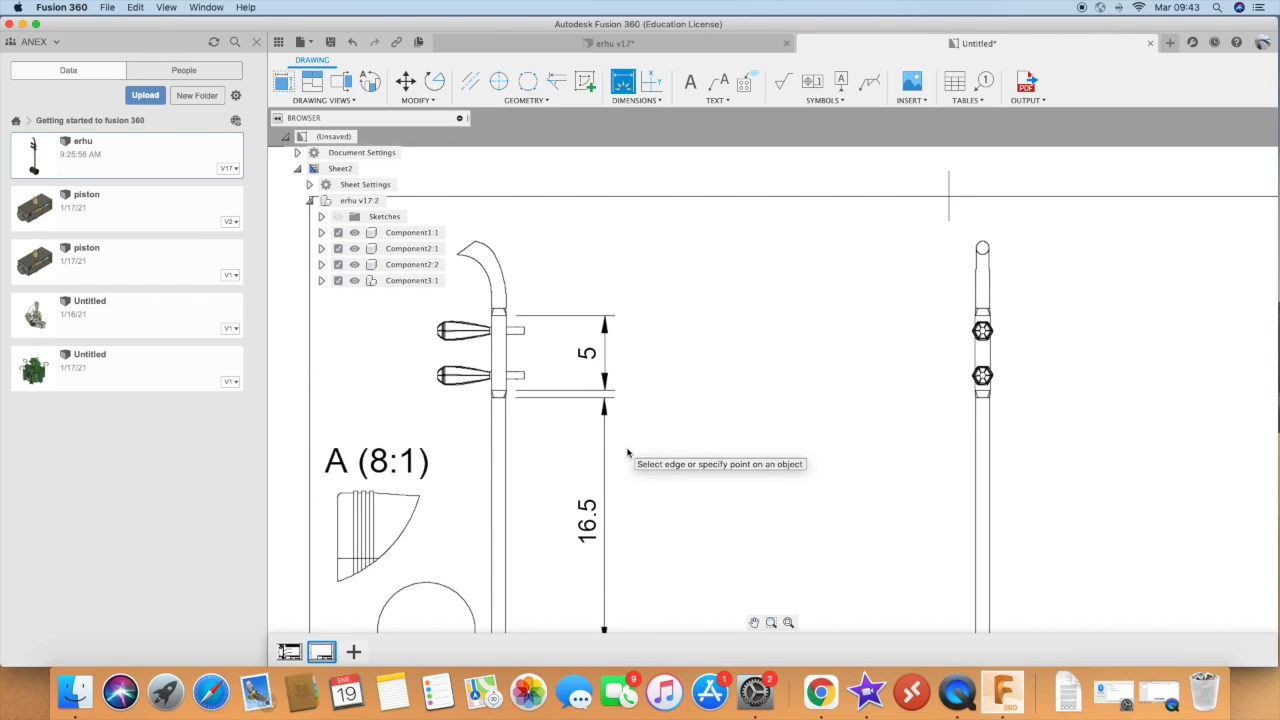
Set the primary precision of the front view's neck length dimension to 0.123
double_click(588, 522)
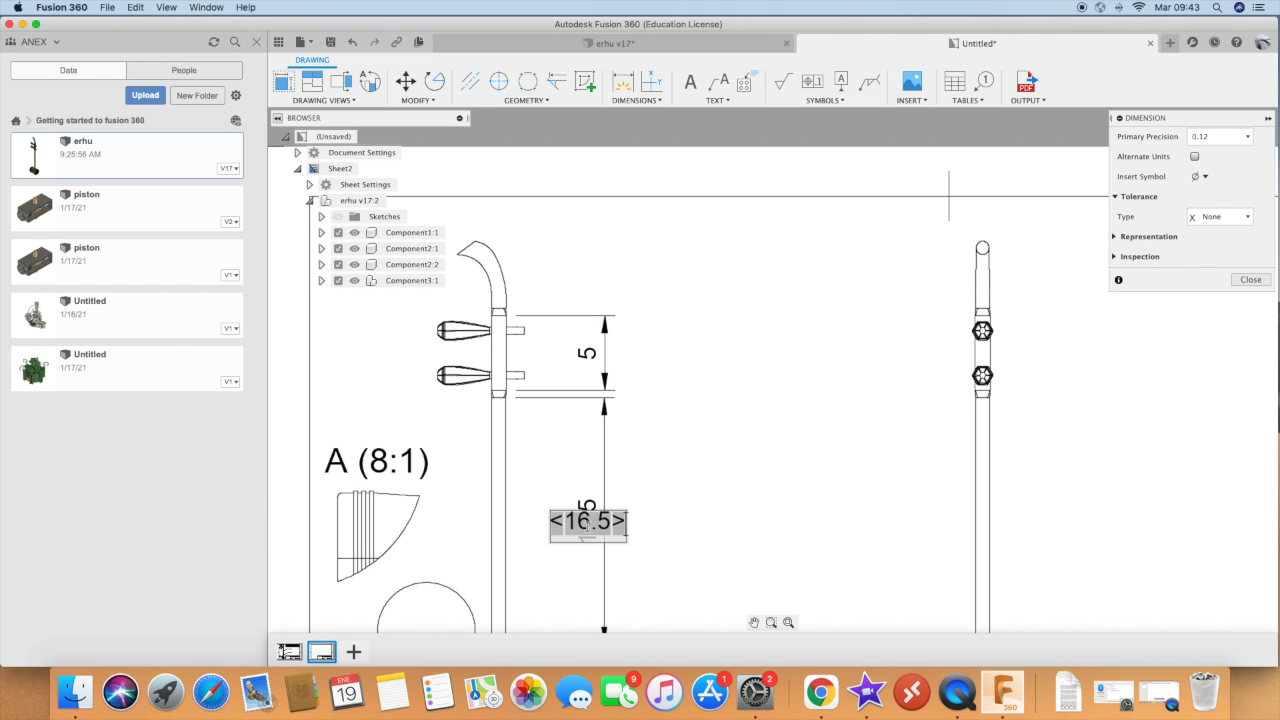
left_click(1222, 137)
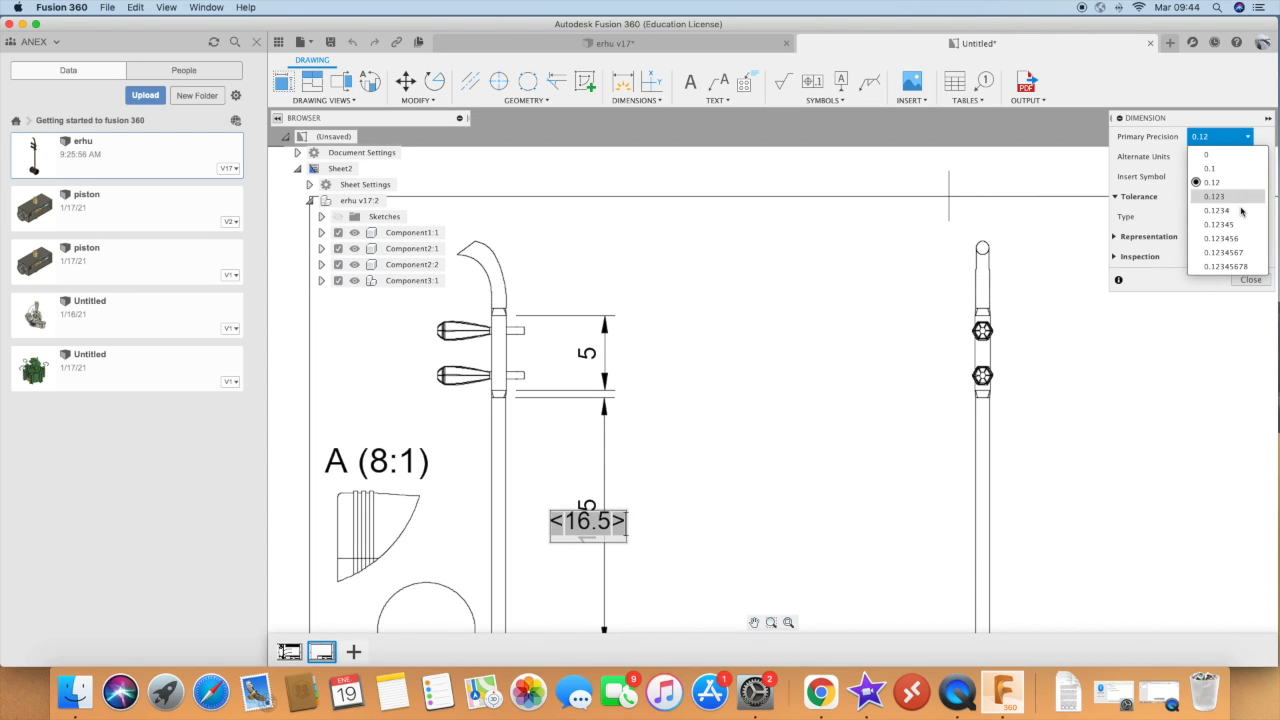
left_click(1212, 197)
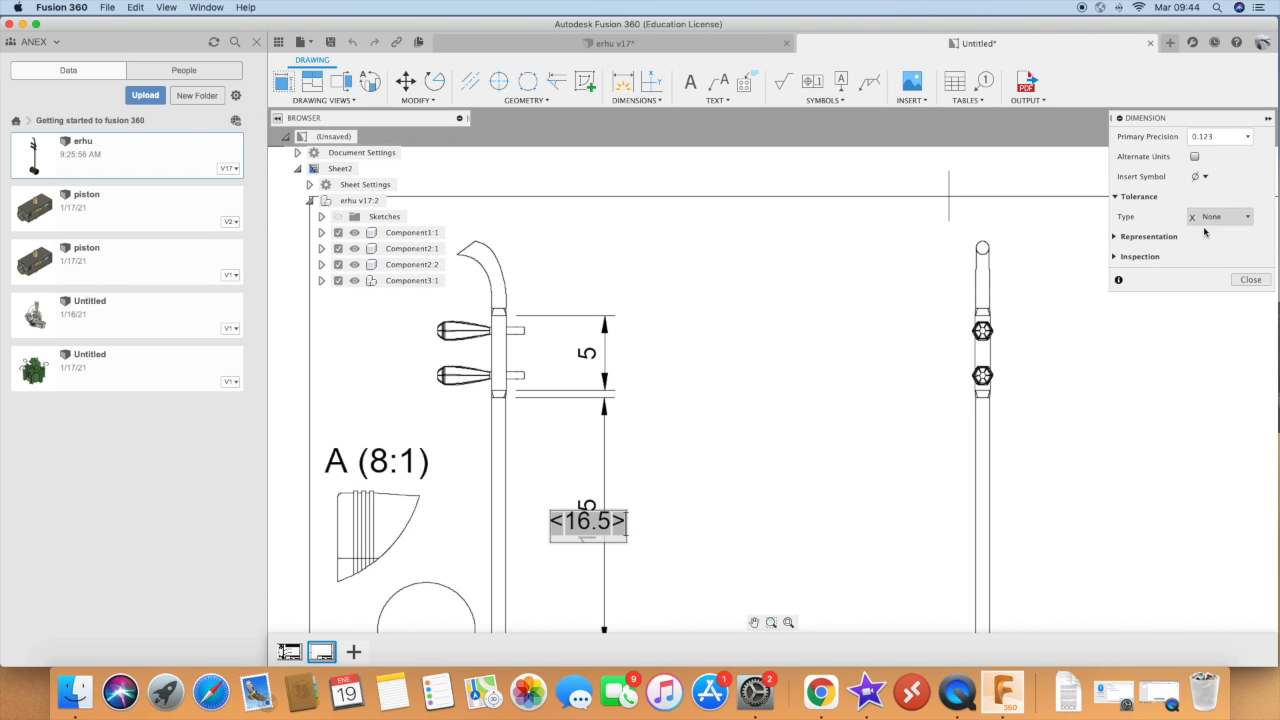
left_click(1114, 237)
left_click(1251, 280)
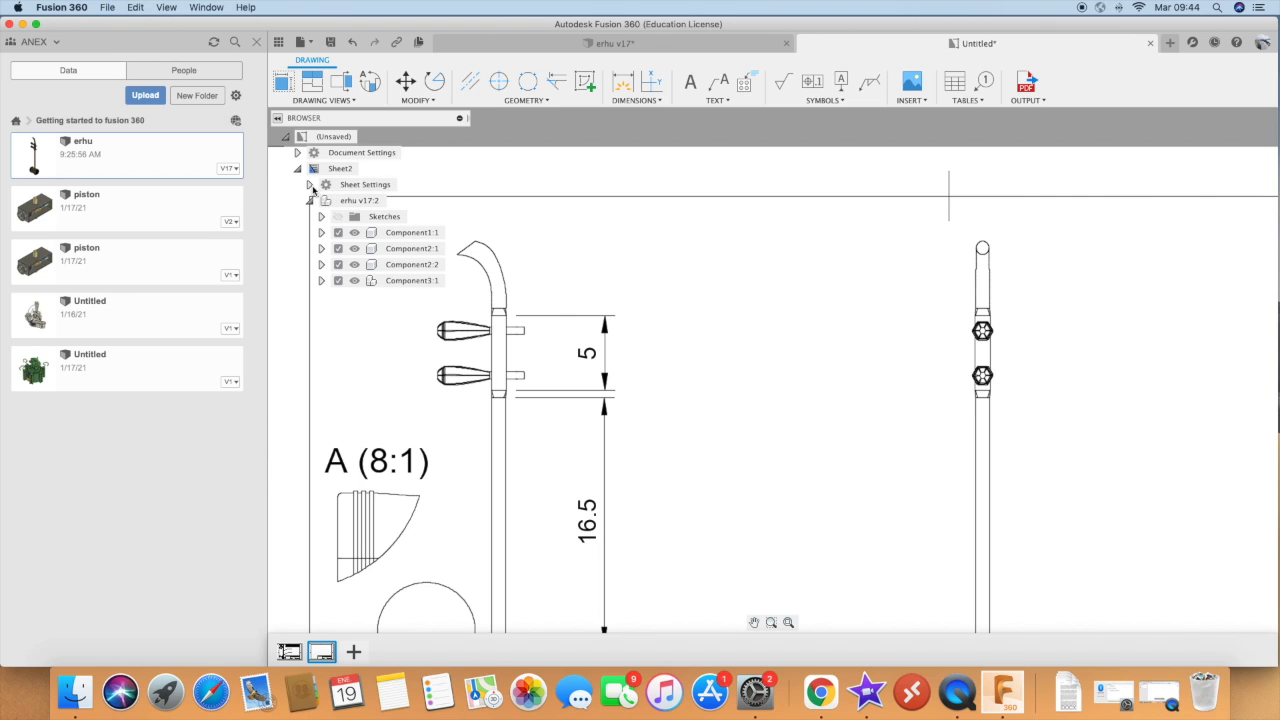
Set the document's linear and angular dimension precision to 0.123
left_click(309, 185)
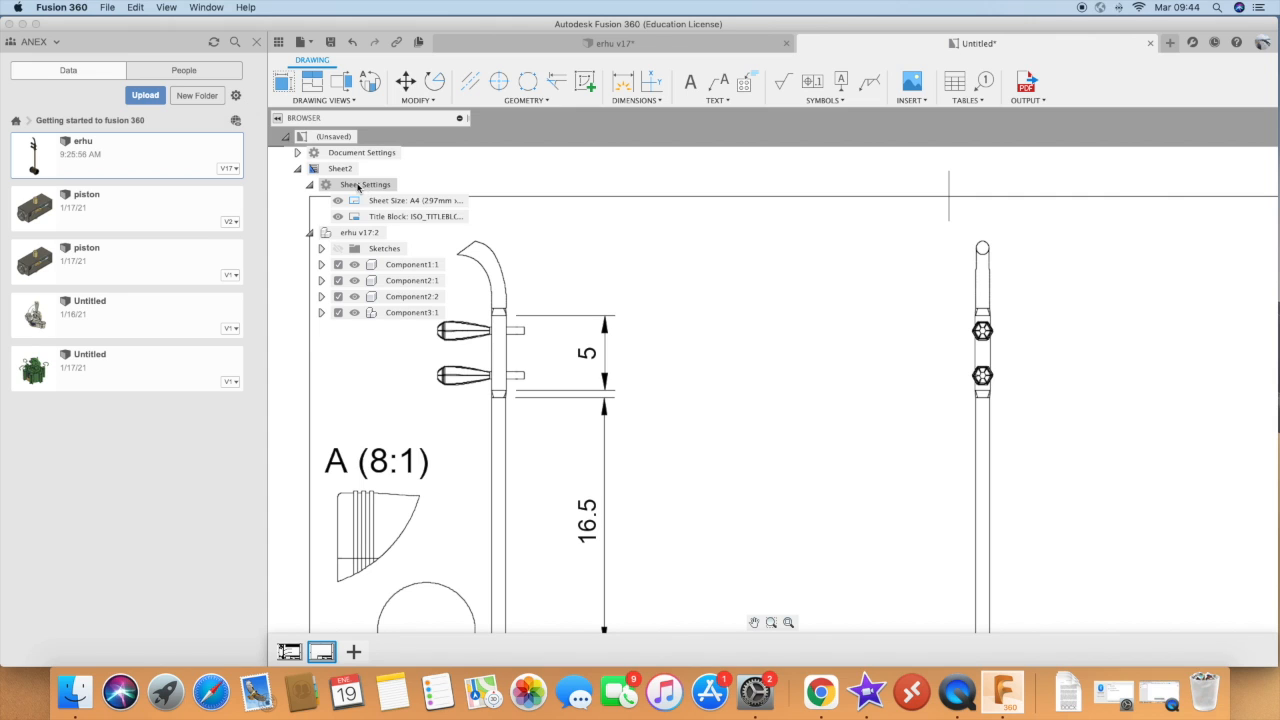
left_click(309, 185)
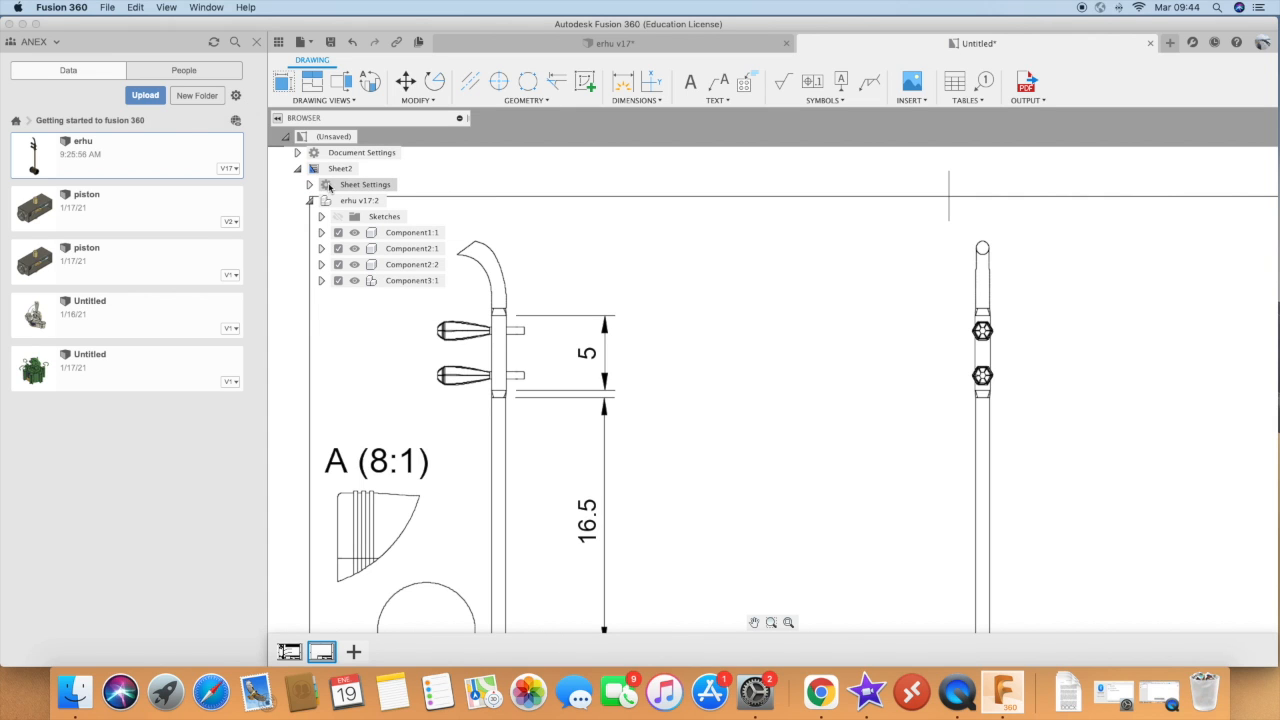
left_click(297, 153)
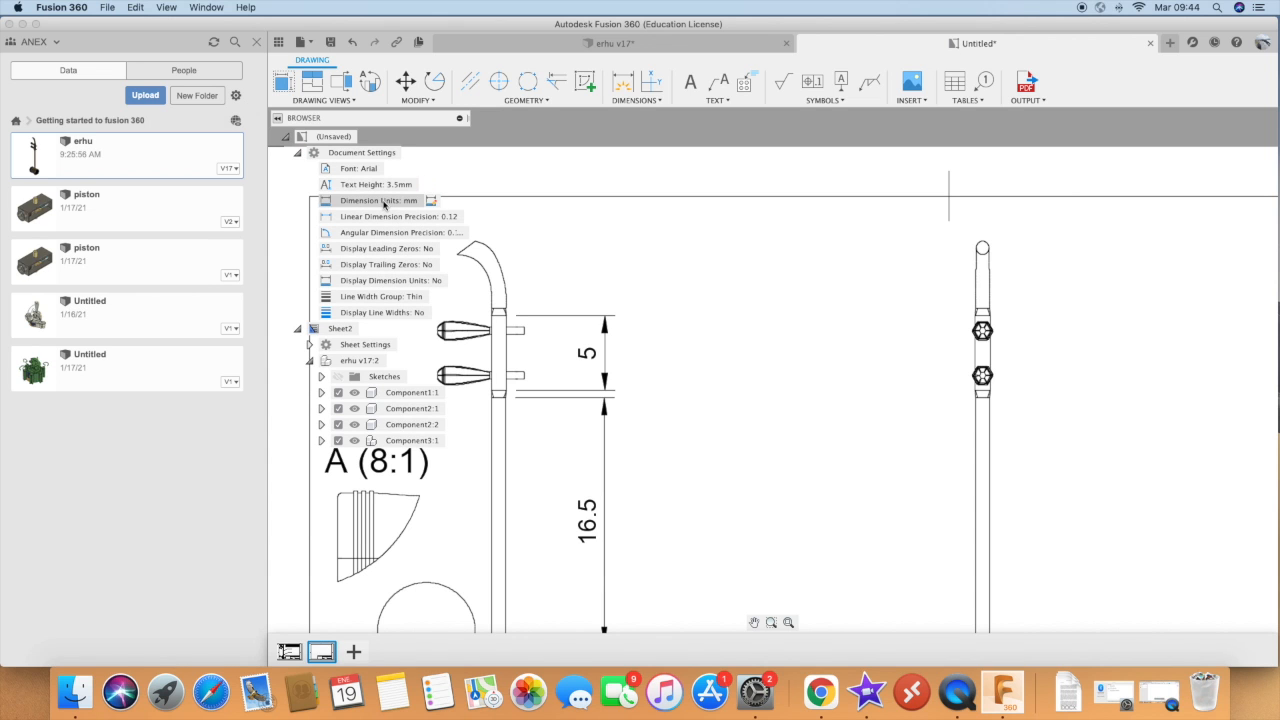
left_click(381, 217)
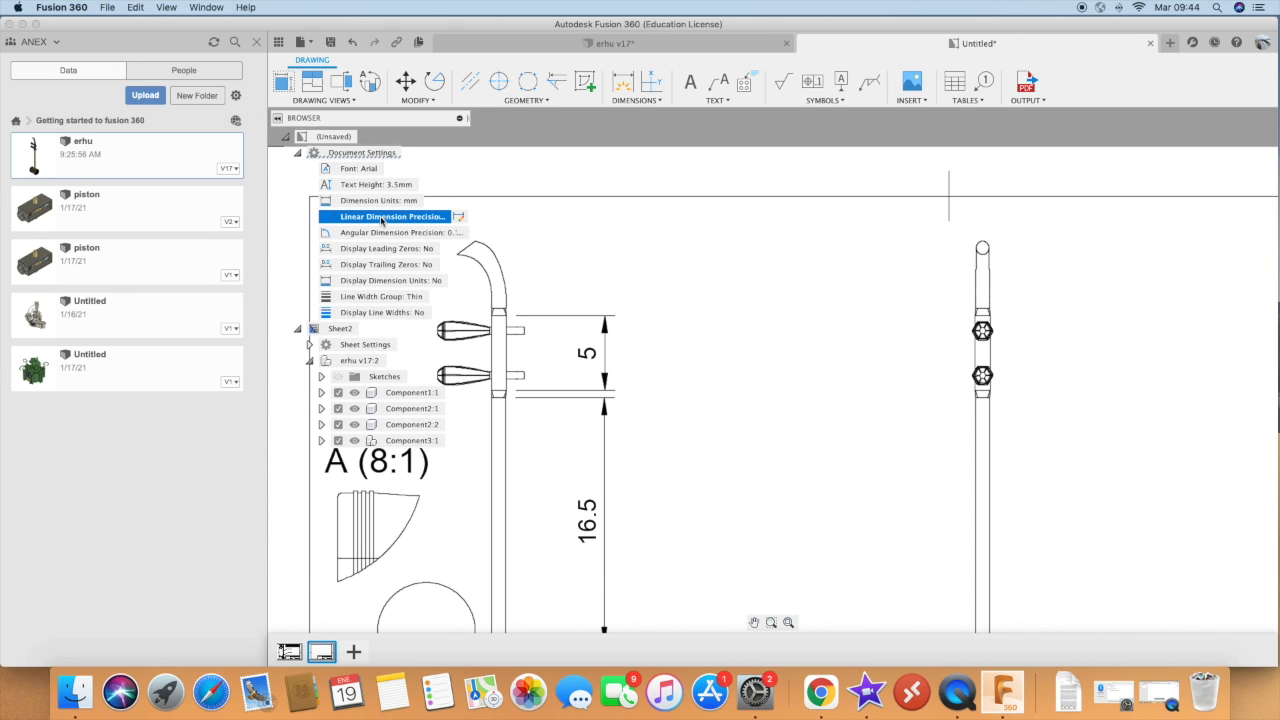
left_click(462, 217)
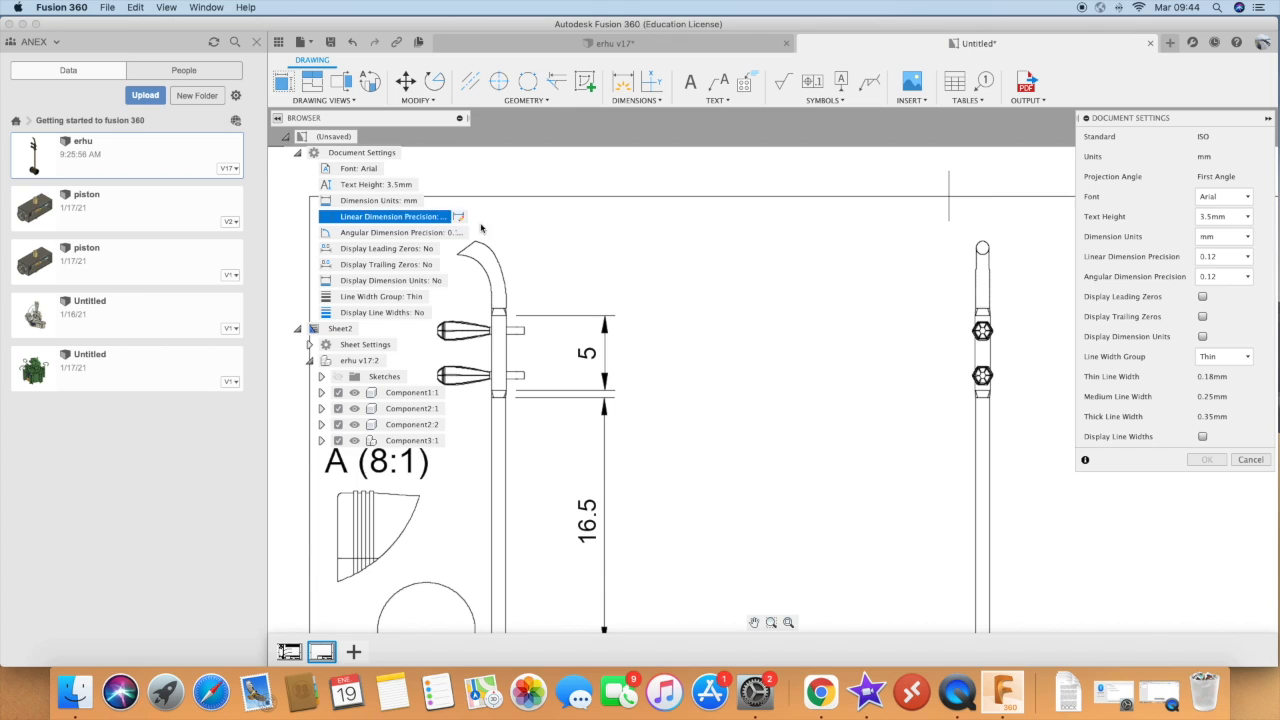
left_click(1228, 257)
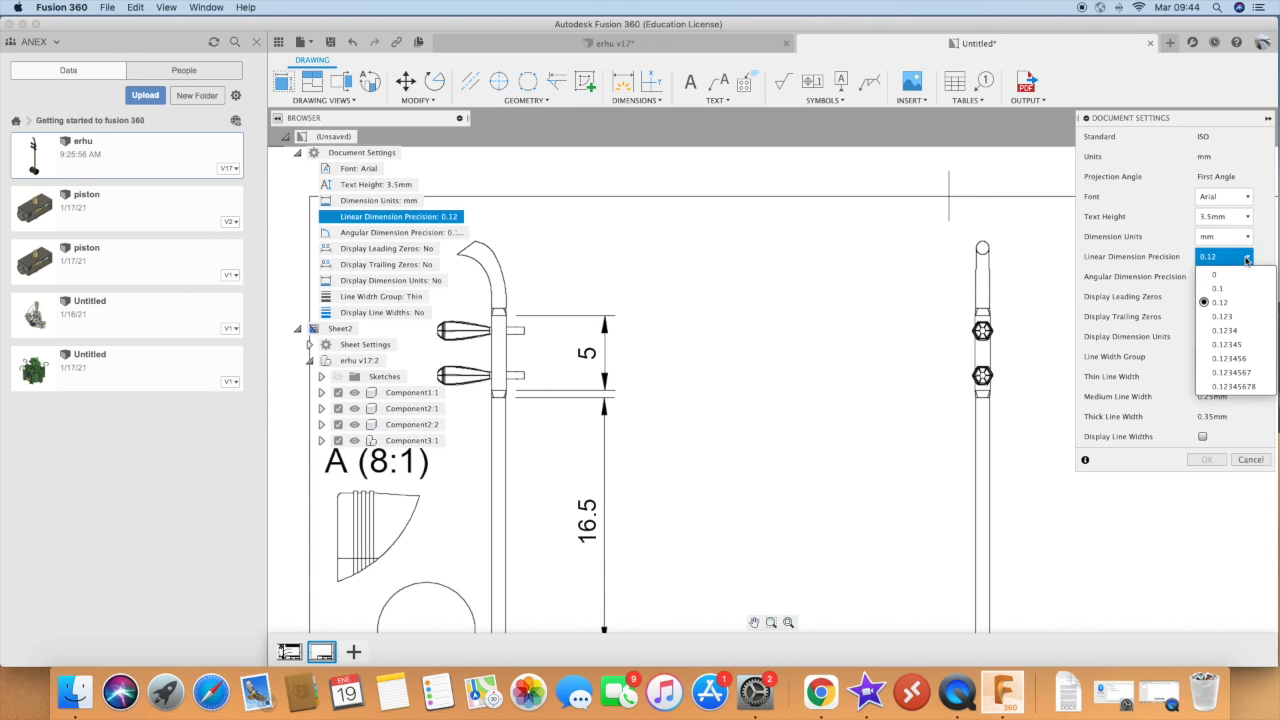
left_click(1236, 317)
left_click(1243, 284)
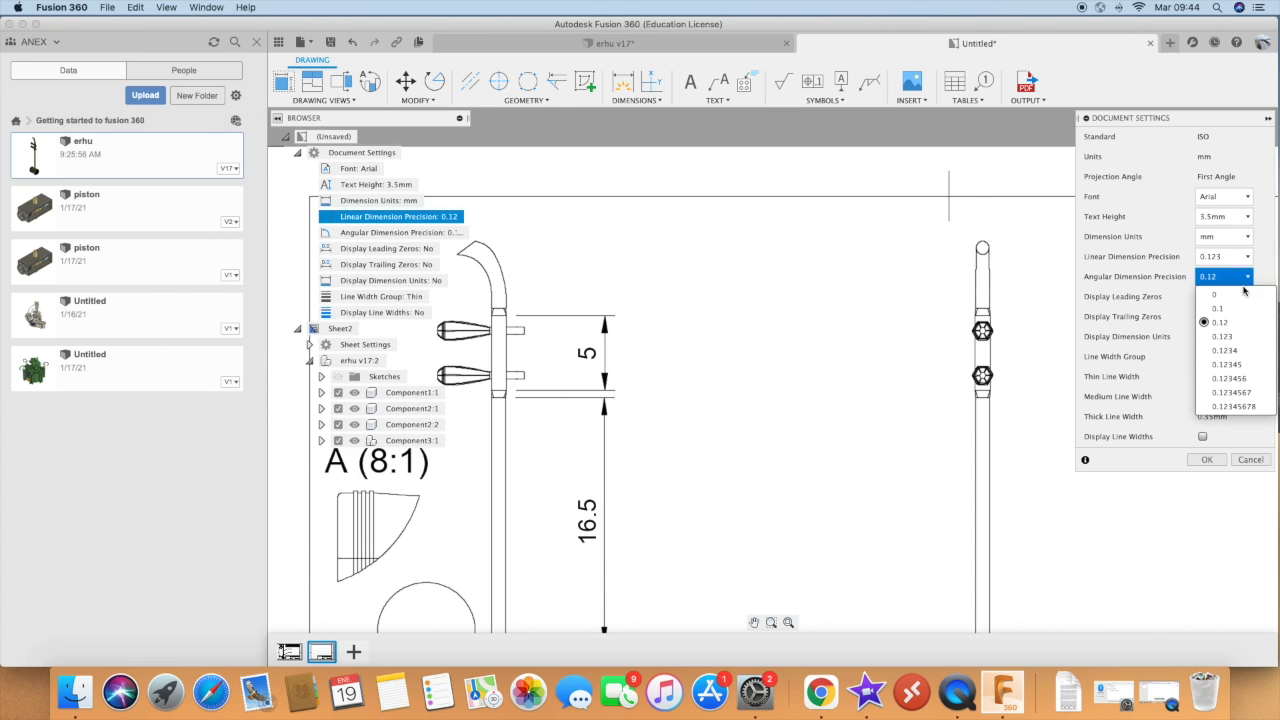
left_click(1231, 338)
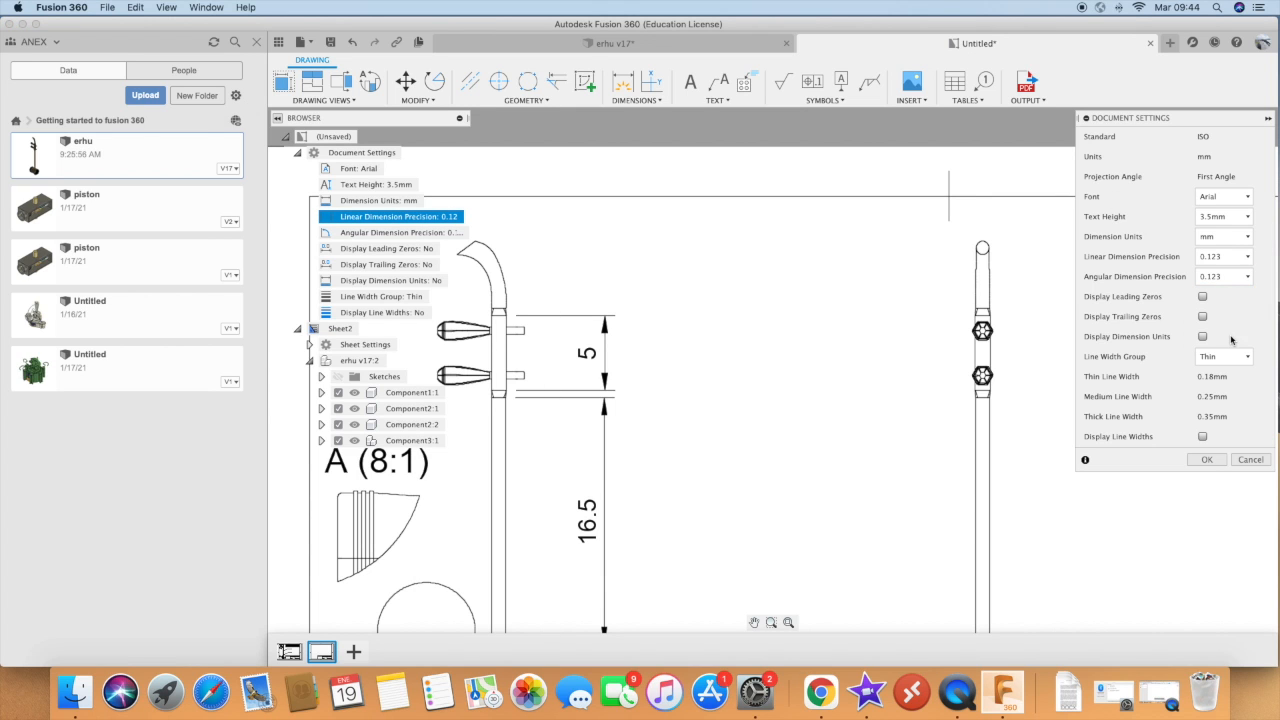
left_click(1207, 460)
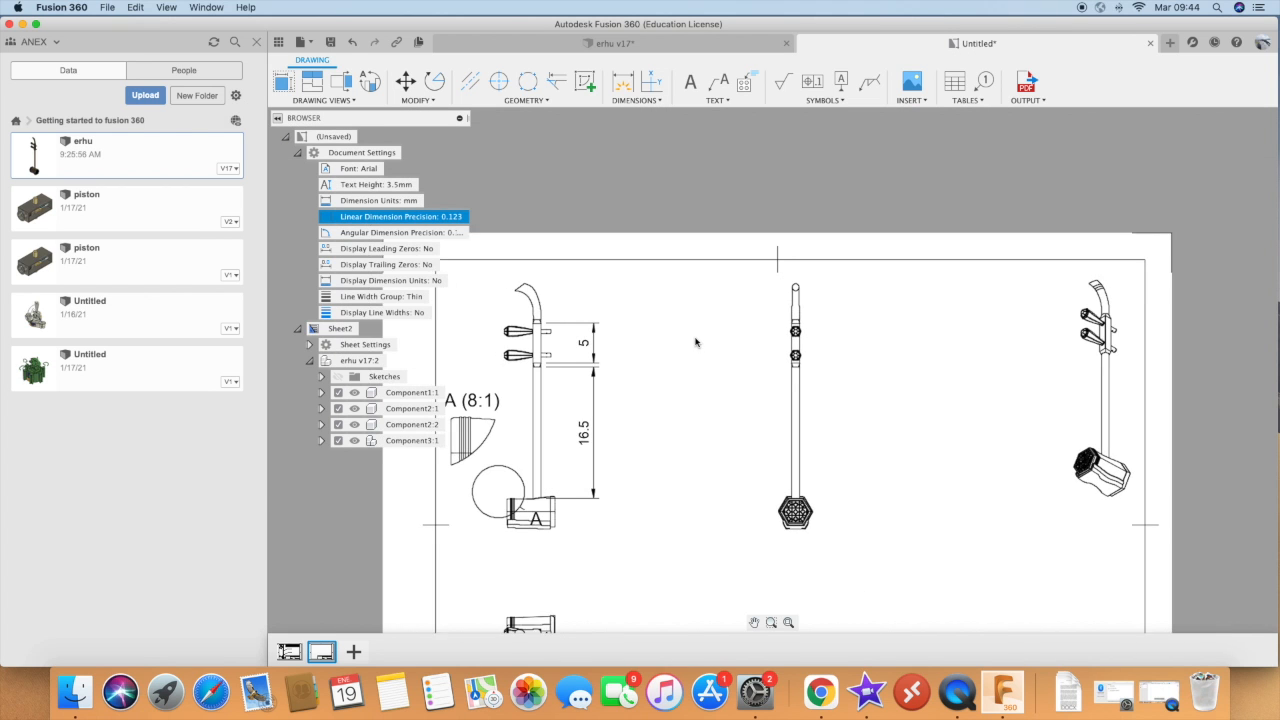
Add an aligned dimension to the outer edge of the curved head in the front view, placed diagonally outside the curve
scroll(546, 414, "up", 3)
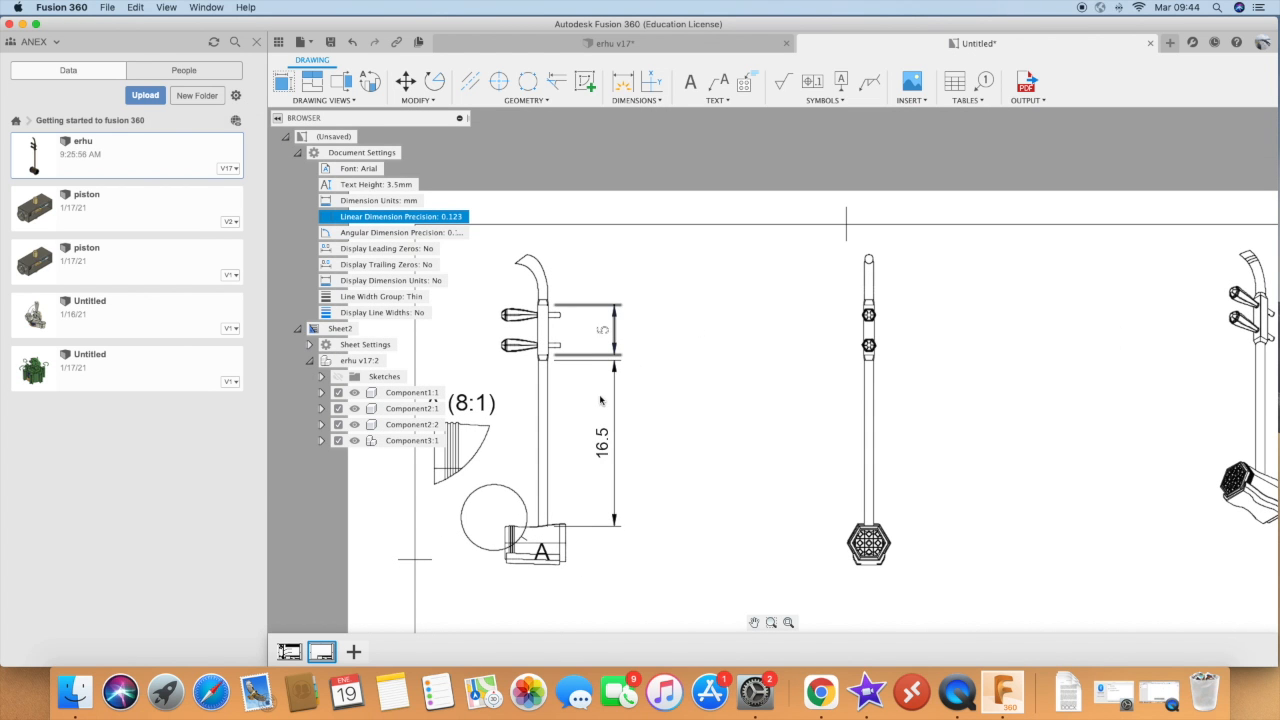
scroll(493, 320, "up", 3)
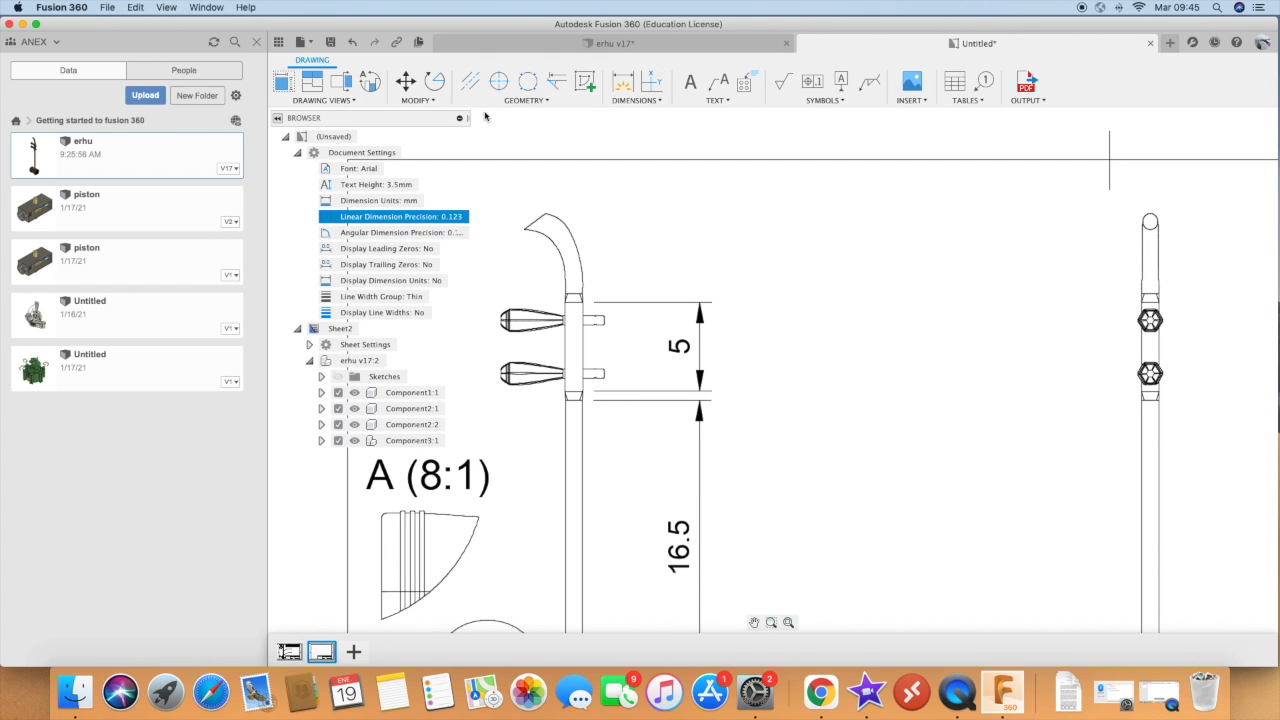
left_click(622, 82)
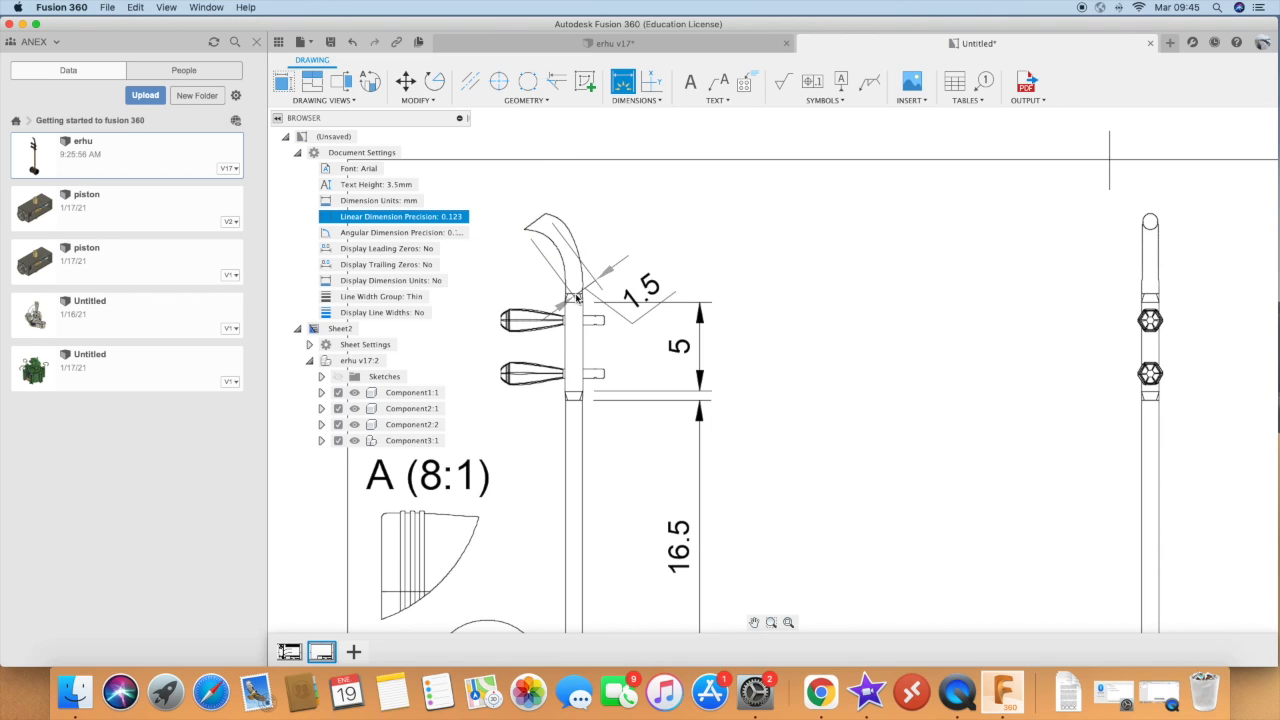
left_click(594, 242)
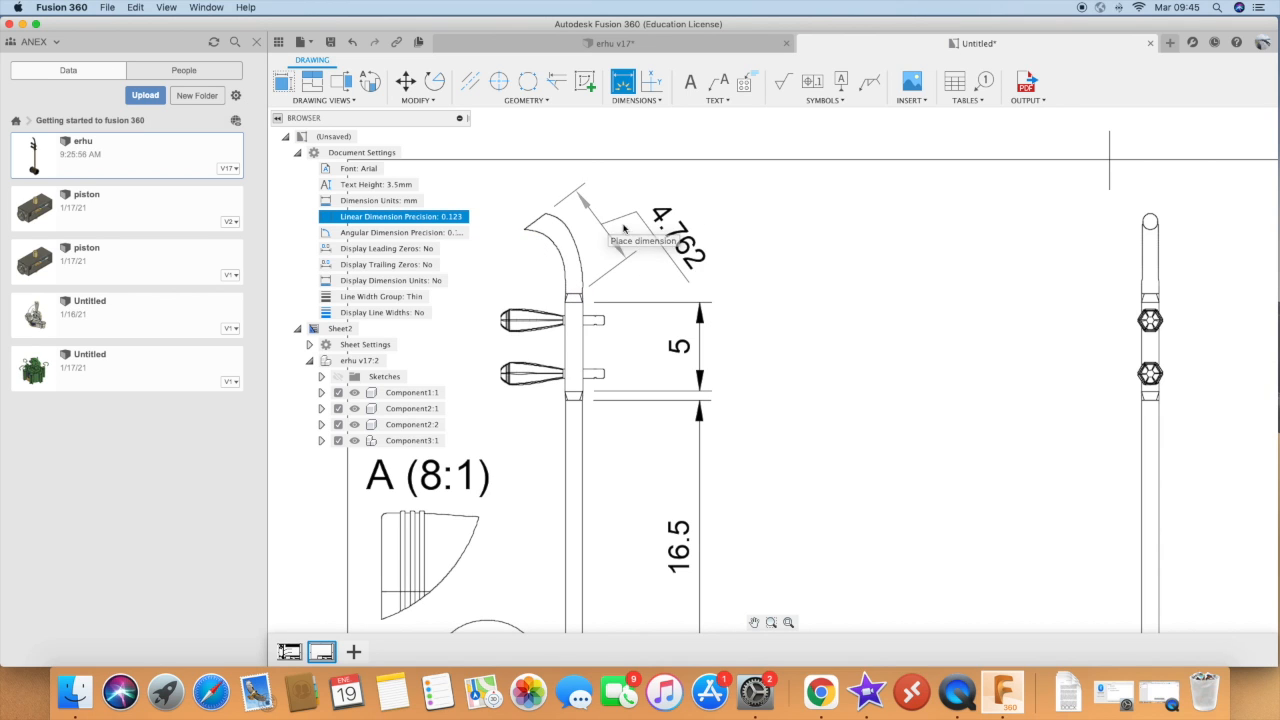
left_click(624, 231)
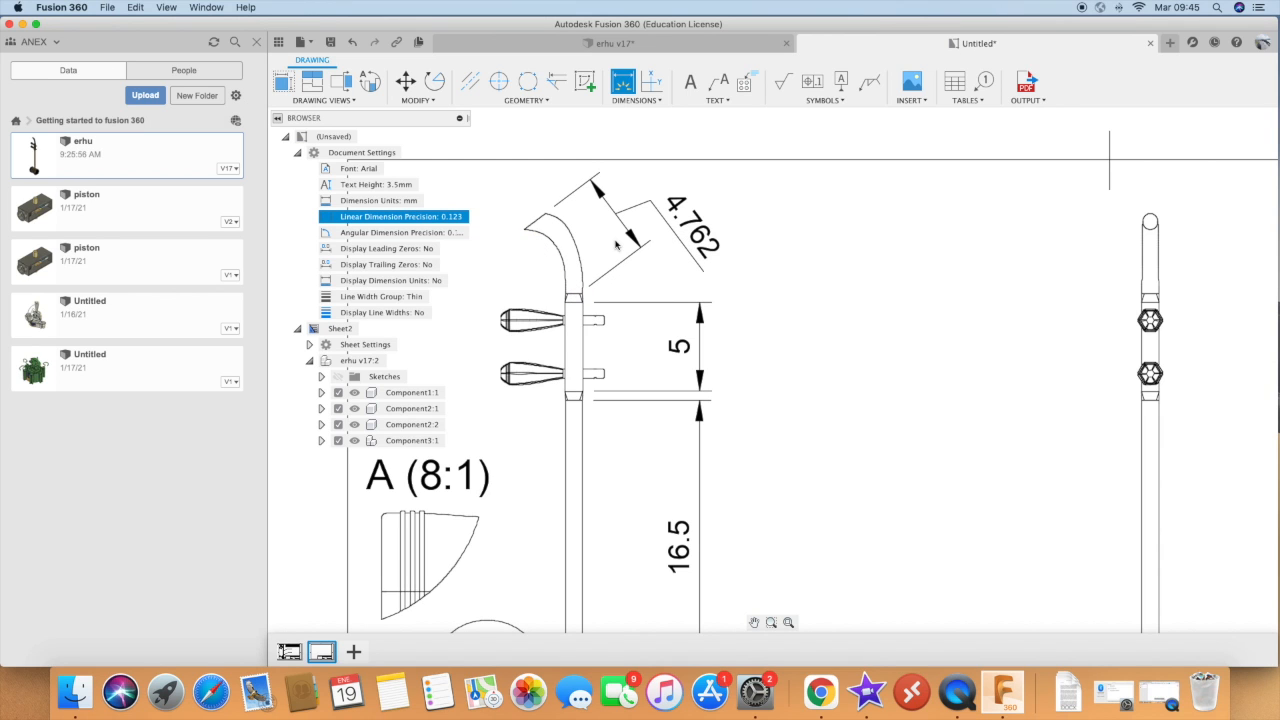
scroll(497, 316, "up", 8)
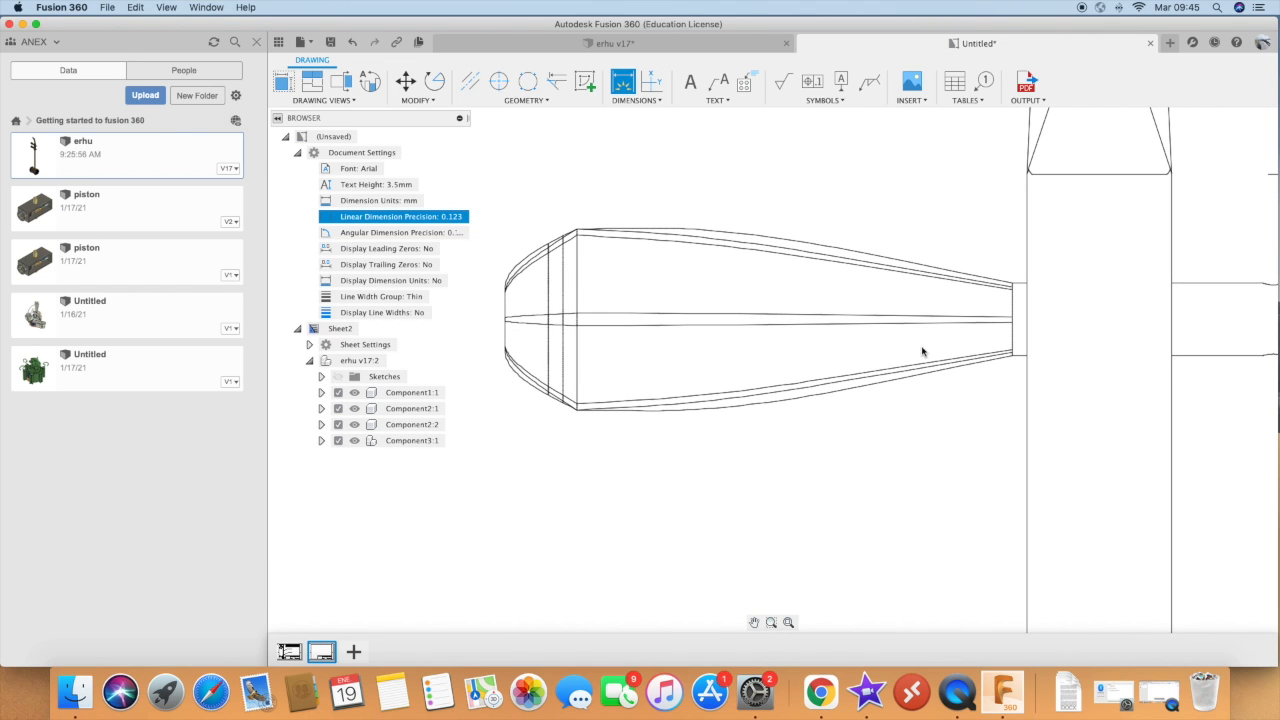
scroll(790, 260, "down", 5)
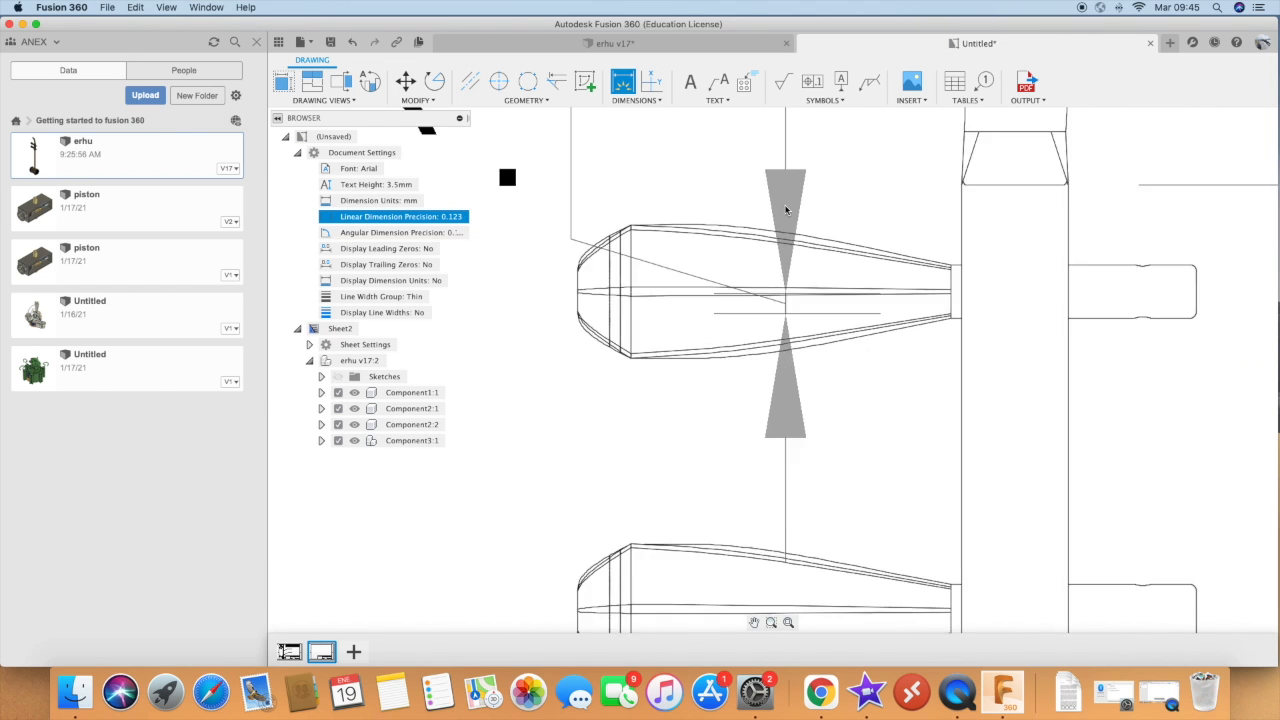
scroll(686, 280, "down", 4)
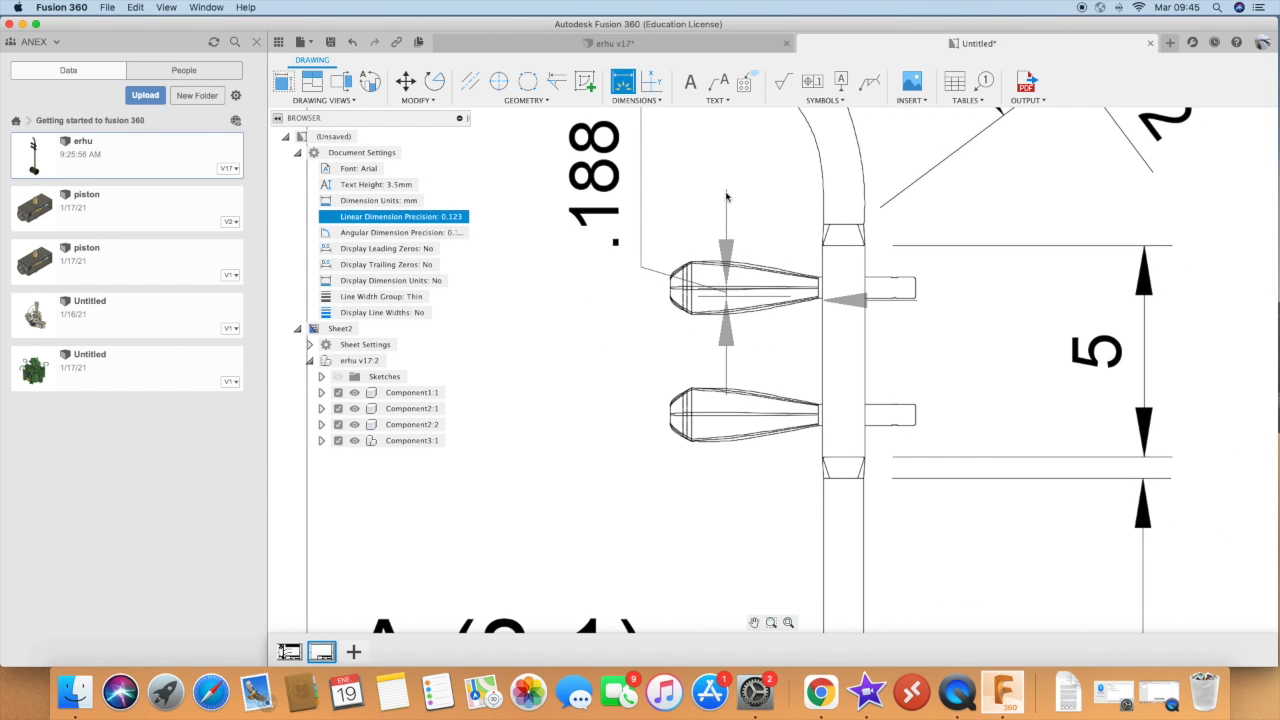
key("Escape")
Dimension the upper tuning peg's tapered length from its widest edge to its narrow end, placing the dimension line below the peg
scroll(712, 268, "up", 5)
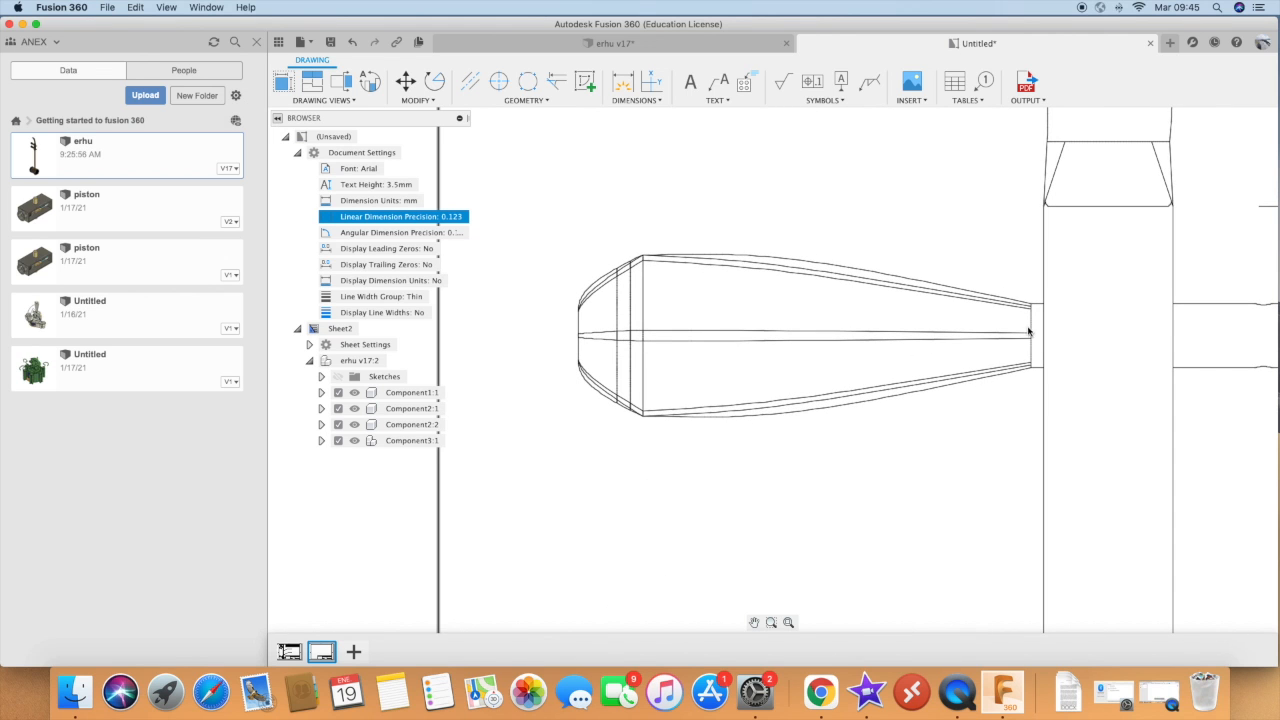
left_click(622, 82)
scroll(1031, 354, "up", 5)
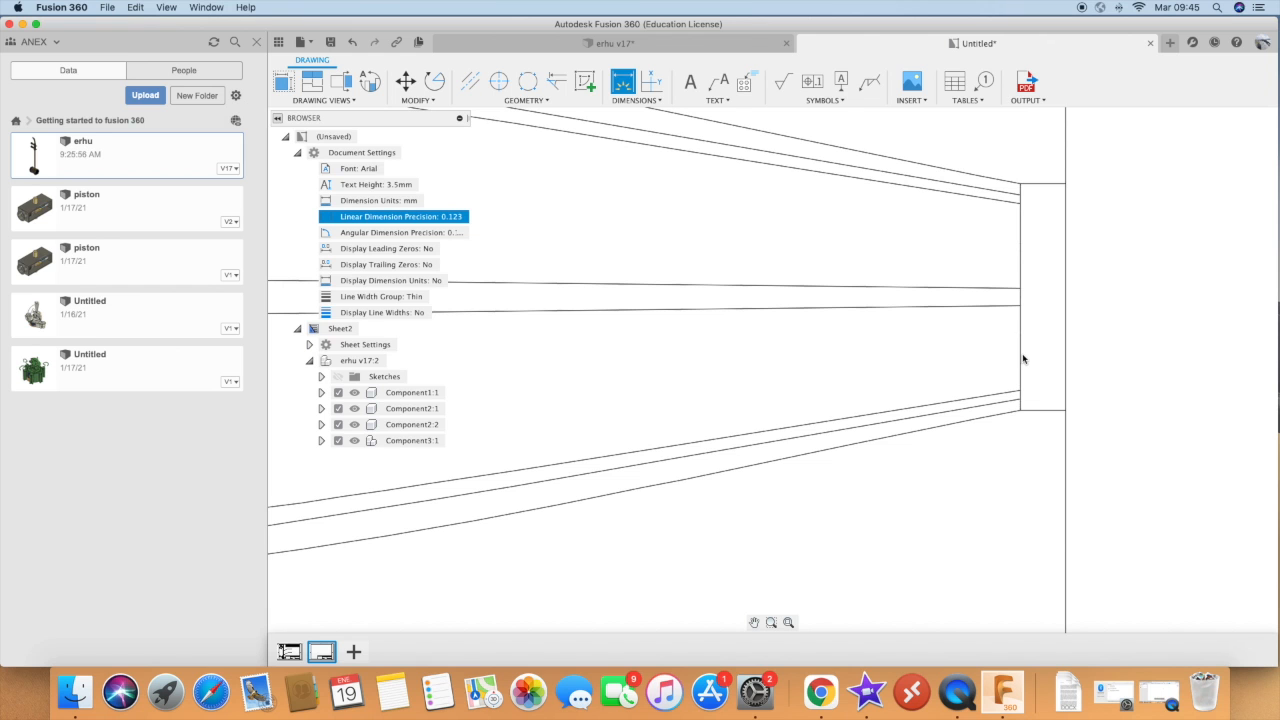
scroll(623, 480, "down", 5)
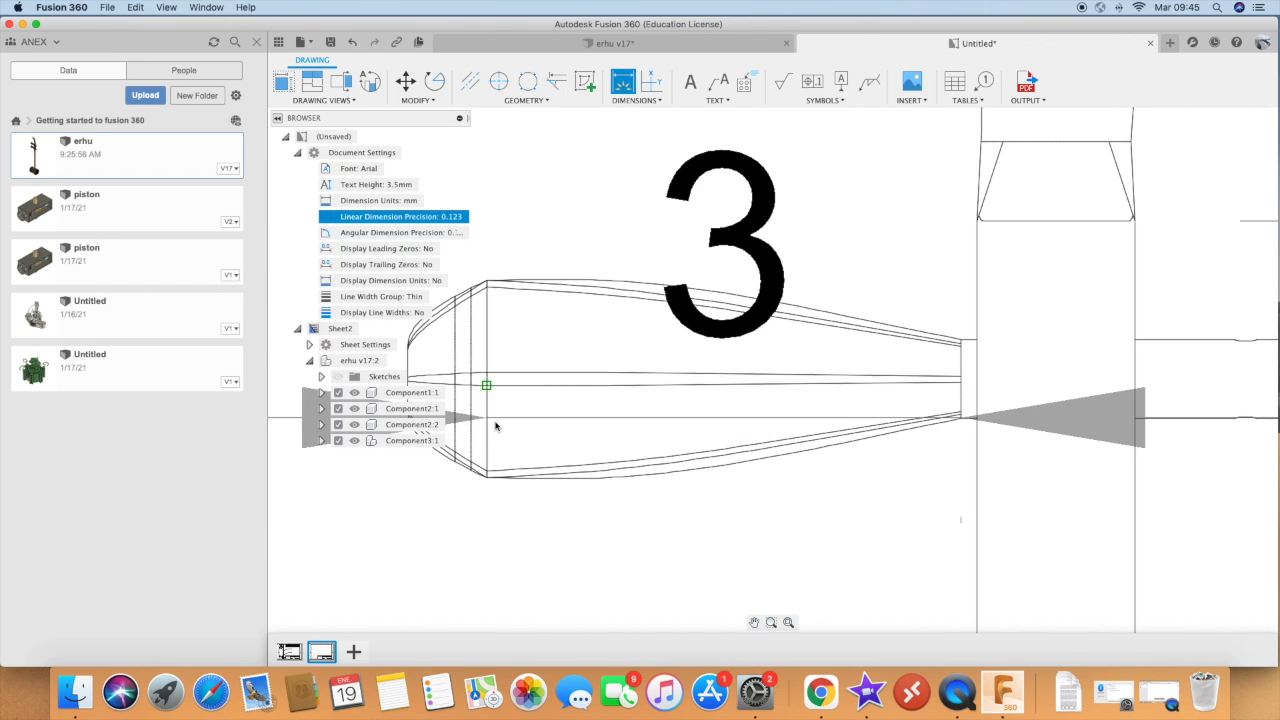
scroll(560, 440, "down", 1)
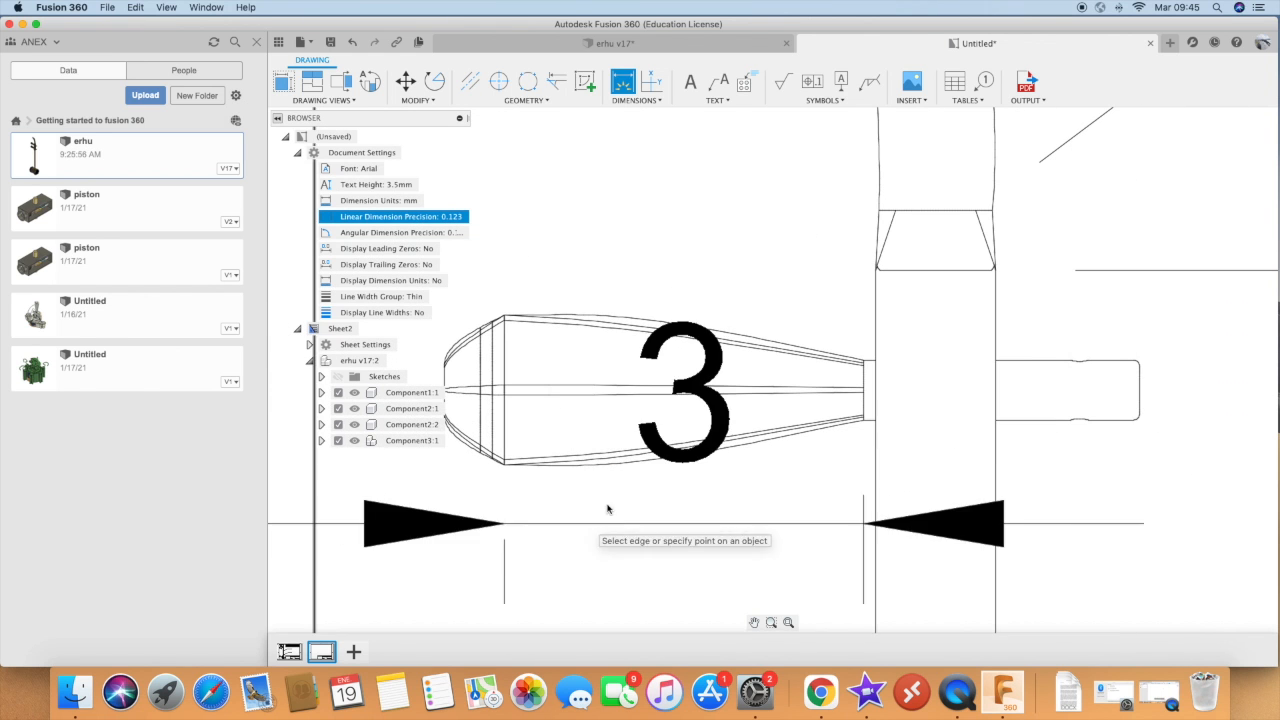
scroll(674, 486, "down", 3)
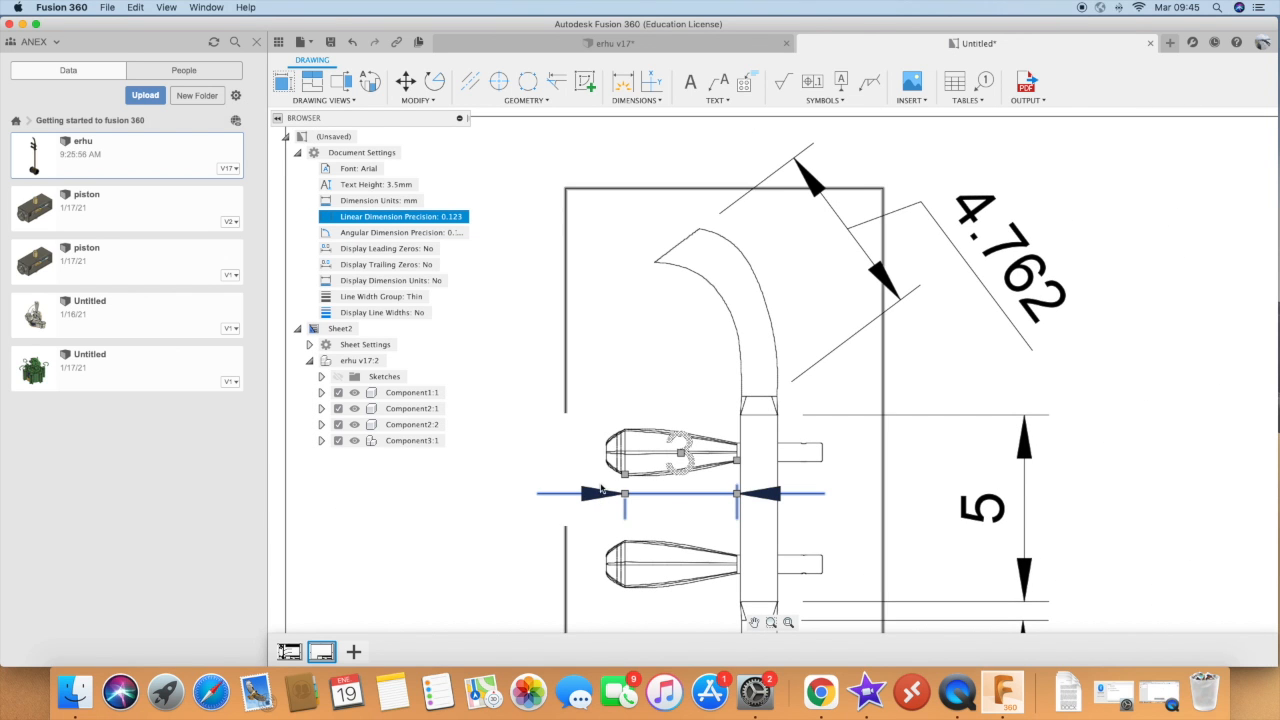
Move the upper tuning peg's dimension text off the peg to the empty area beyond its rounded end
left_click(680, 389)
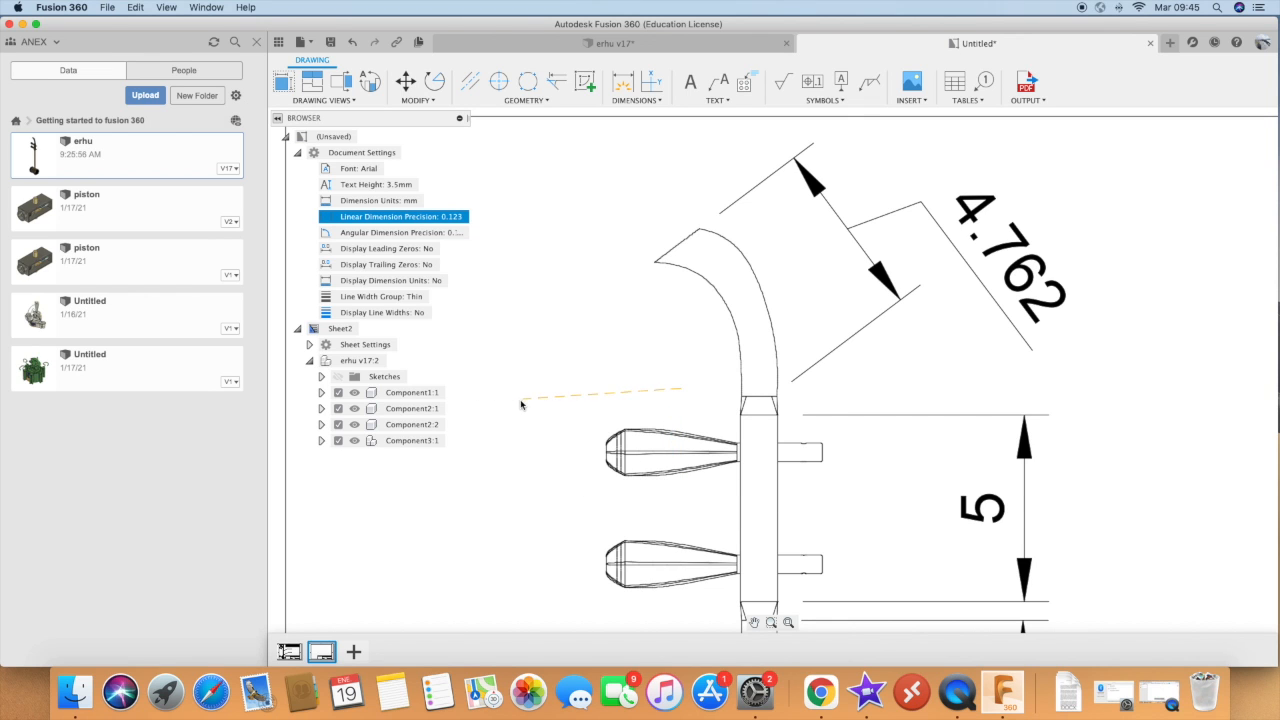
scroll(515, 470, "down", 1)
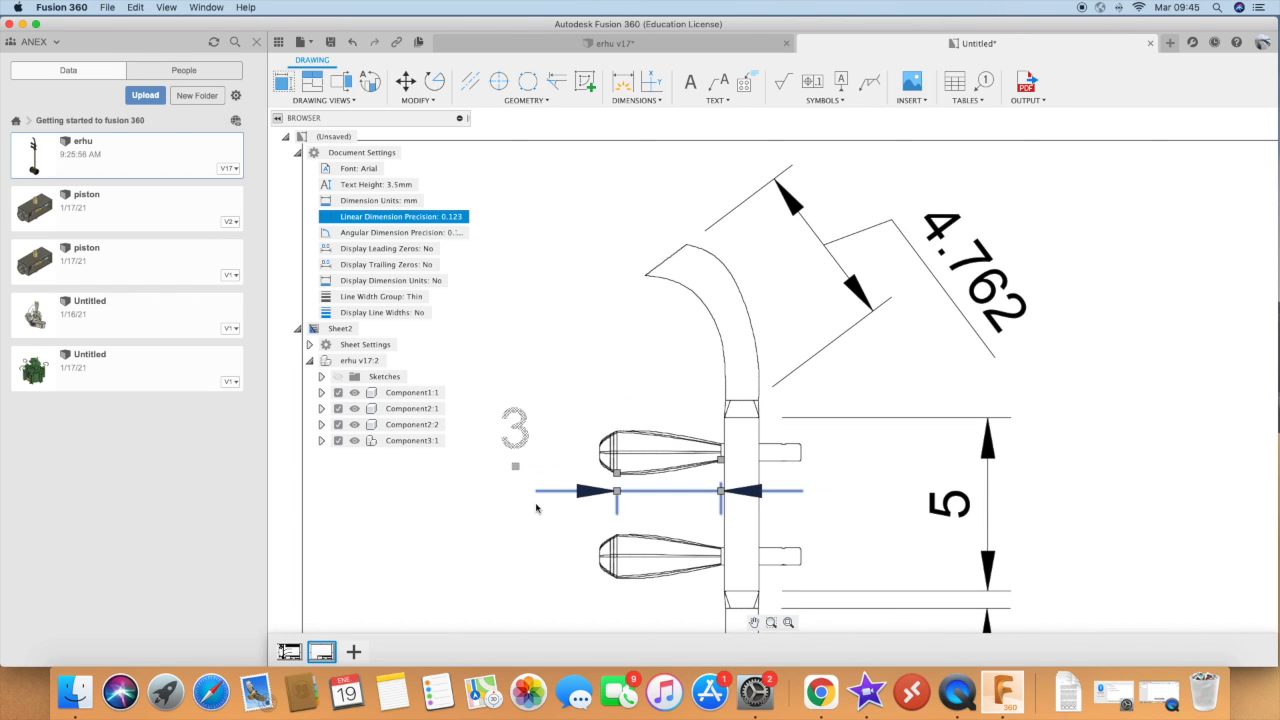
left_click(570, 426)
scroll(578, 440, "down", 4)
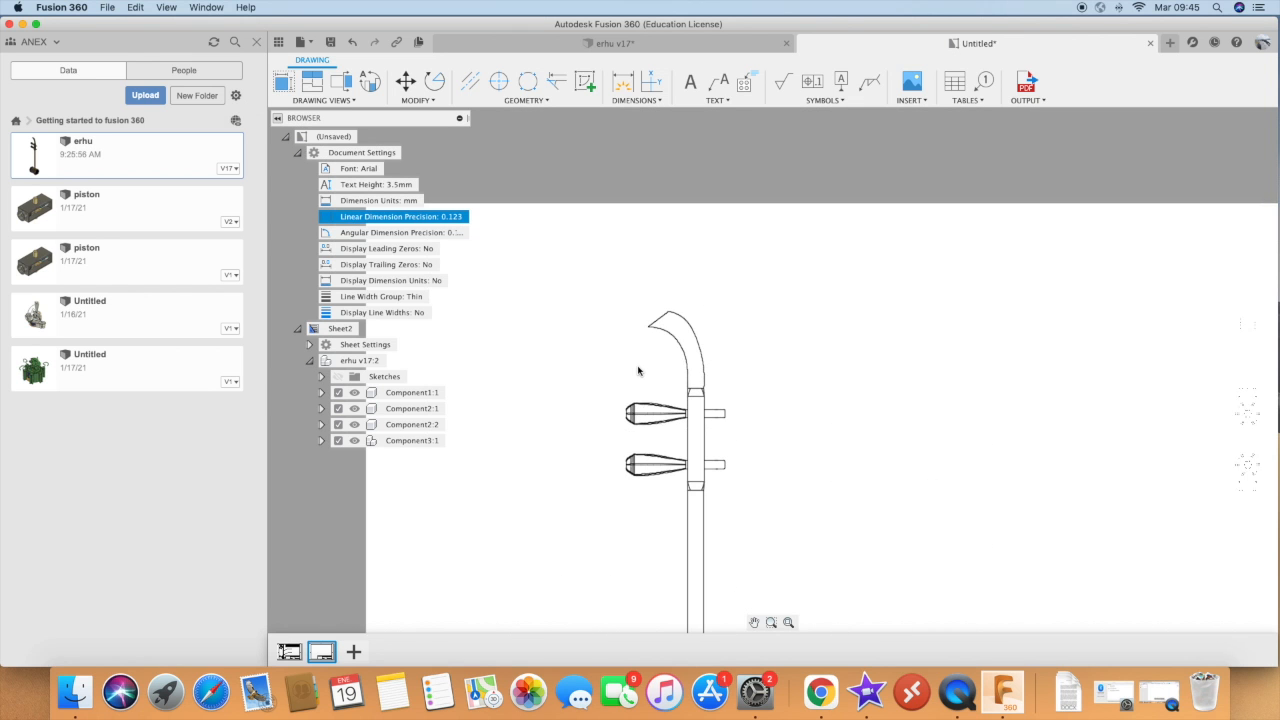
scroll(587, 457, "down", 3)
scroll(593, 560, "up", 6)
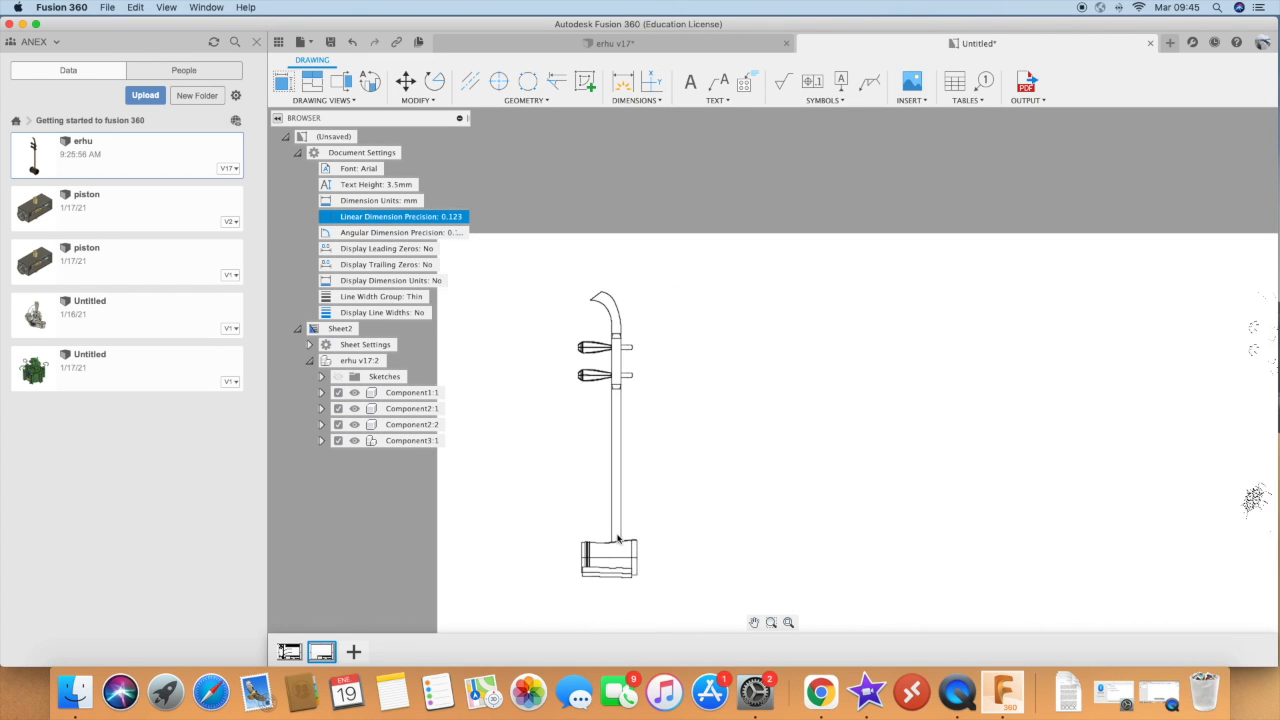
Add an aligned dimension to the slanted bottom edge of the sound box base in the front view, placed below the base
scroll(593, 572, "down", 3)
scroll(685, 391, "up", 8)
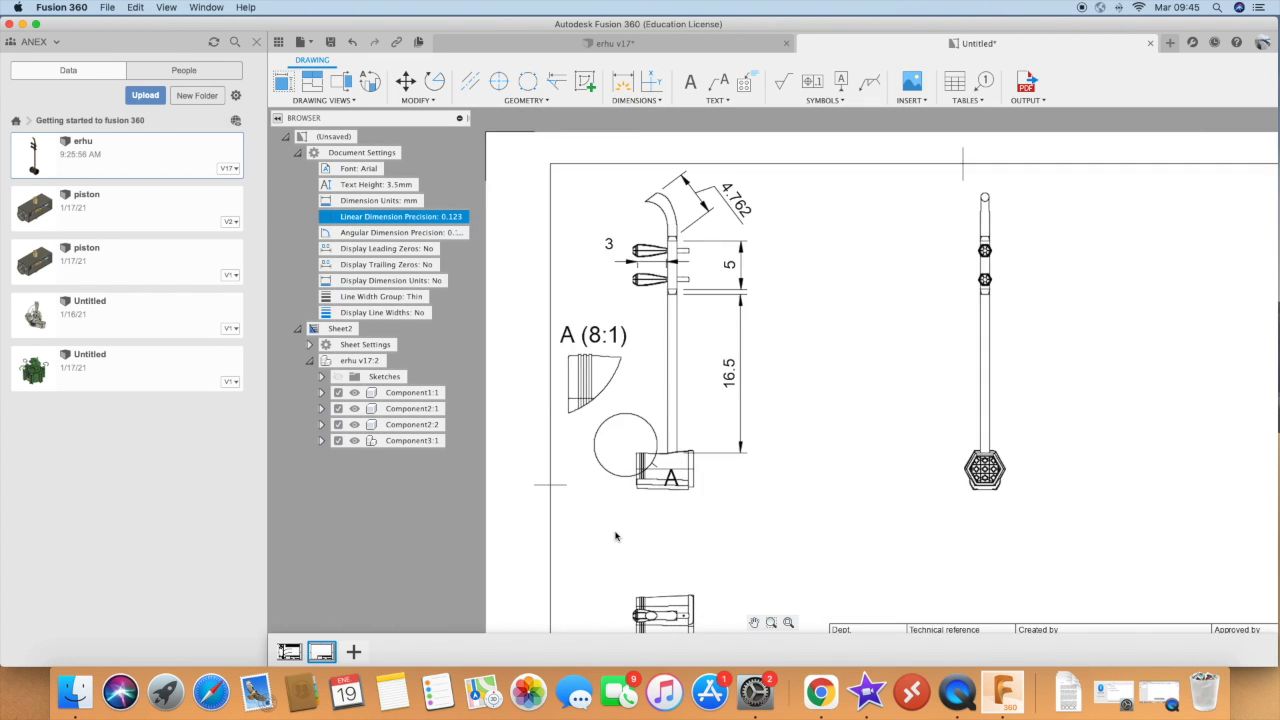
scroll(685, 391, "up", 4)
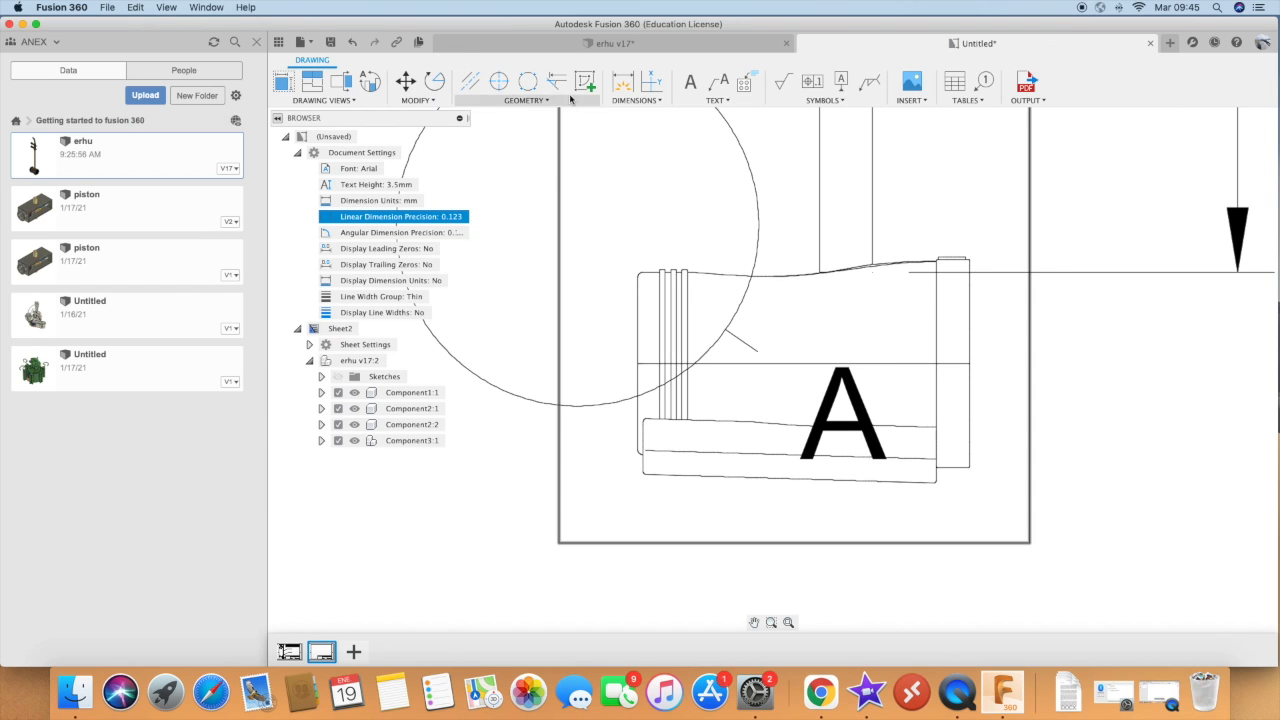
left_click(622, 80)
left_click(700, 480)
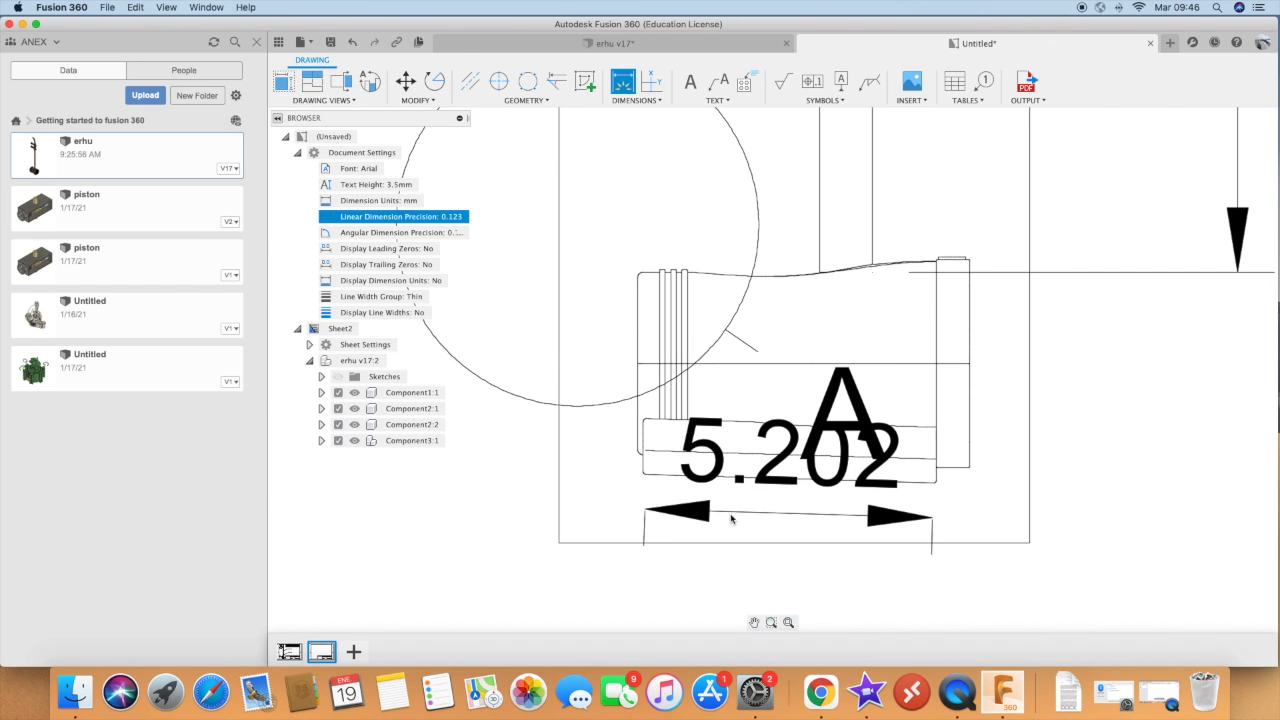
left_click(711, 550)
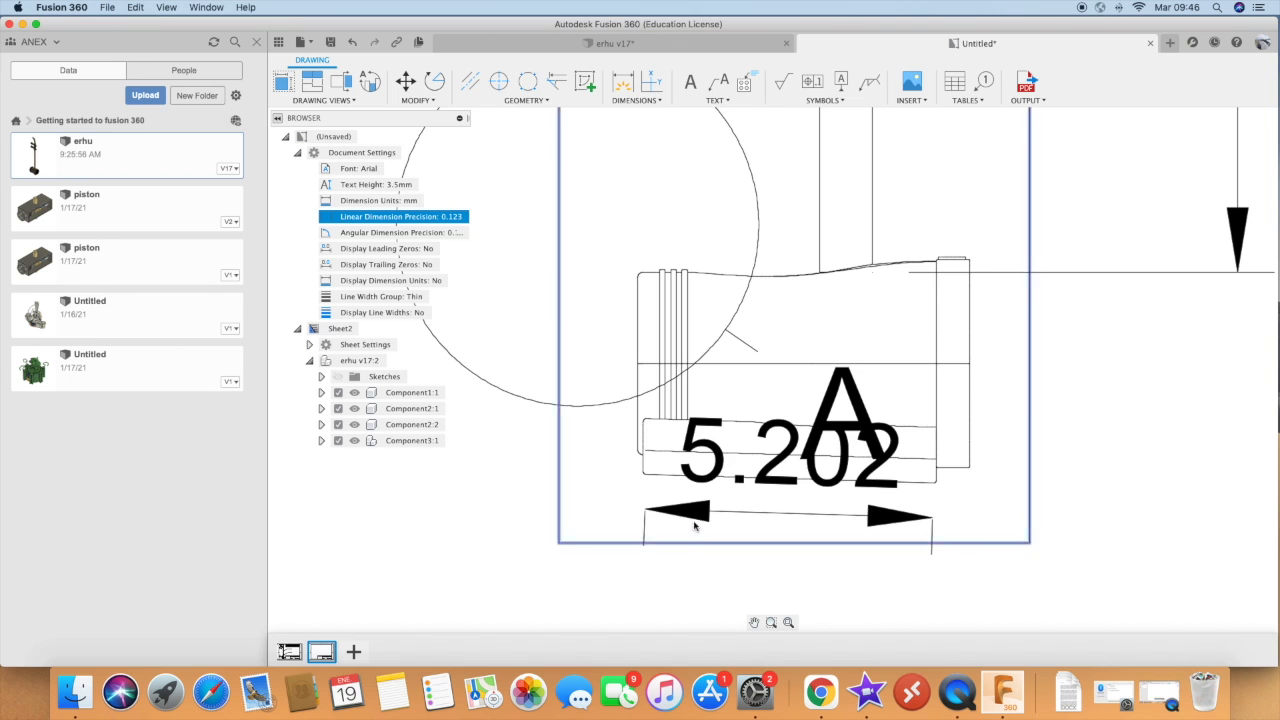
Move the sound box base dimension's text off the view to the empty area below, and lower its dimension line
scroll(700, 560, "down", 3)
scroll(725, 507, "down", 3)
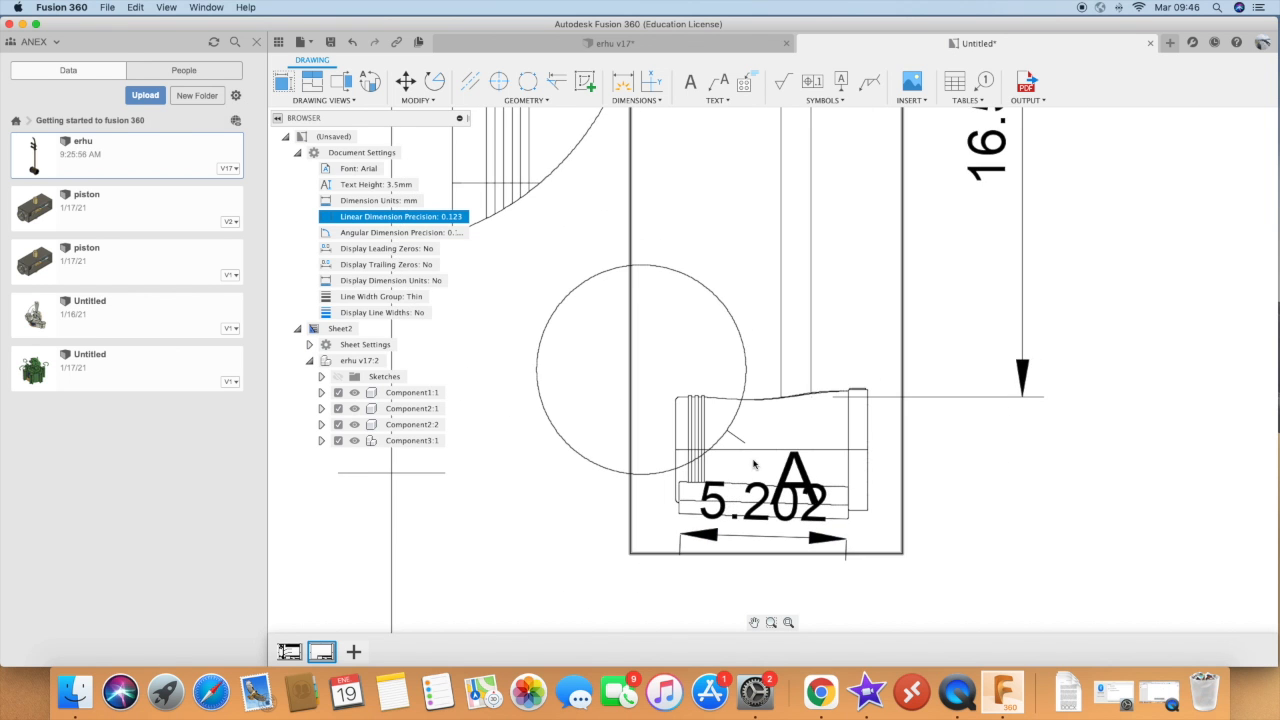
scroll(737, 486, "up", 5)
left_click(732, 480)
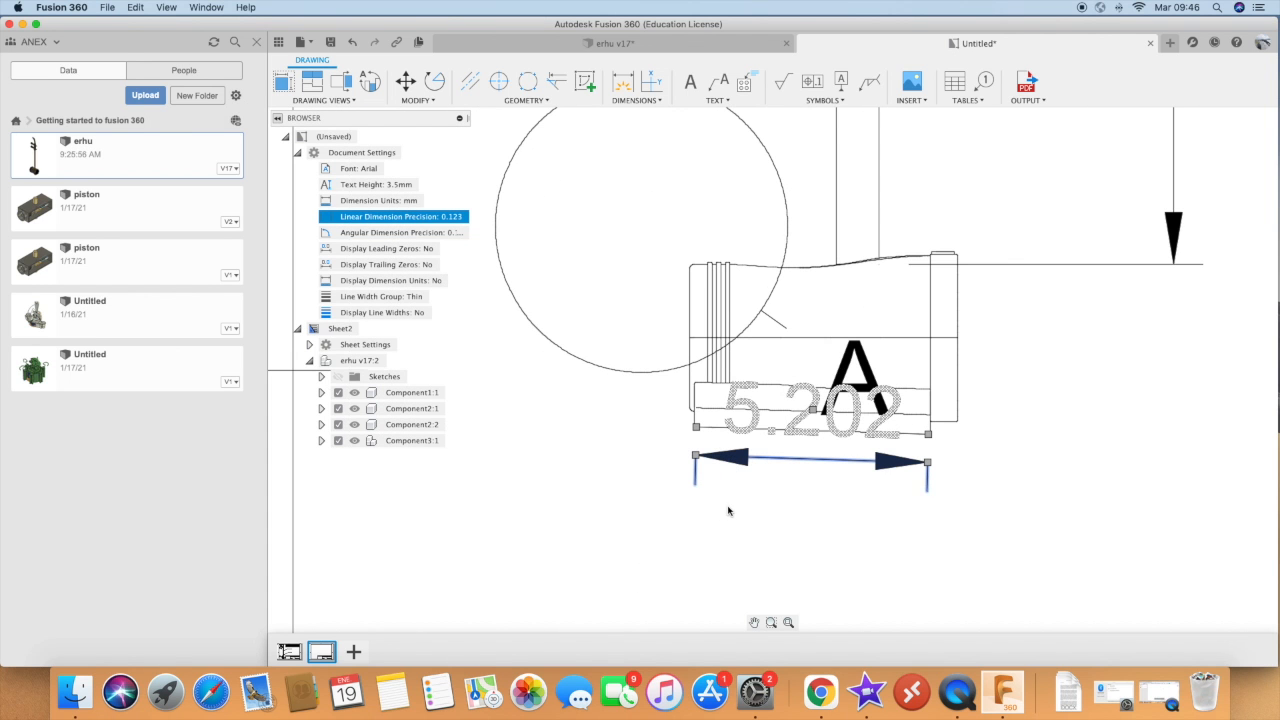
key("Delete")
scroll(805, 481, "up", 1)
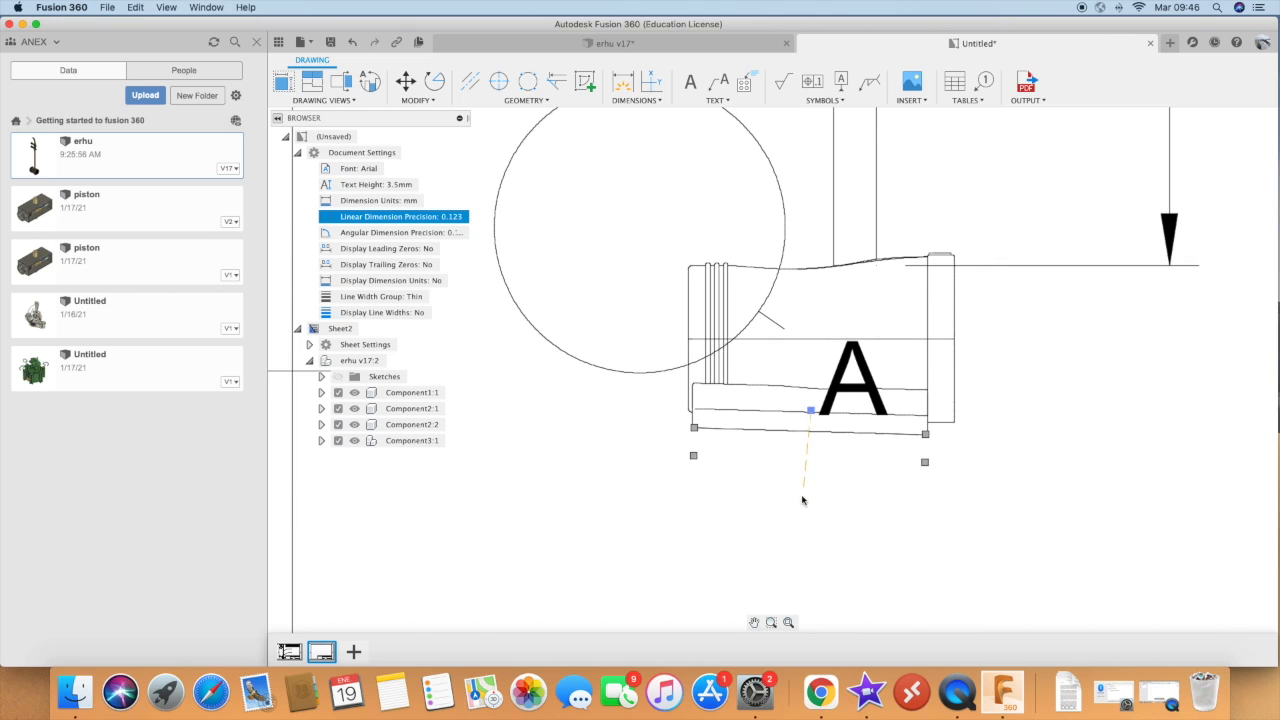
left_click(805, 514)
left_click_drag(812, 513, 809, 562)
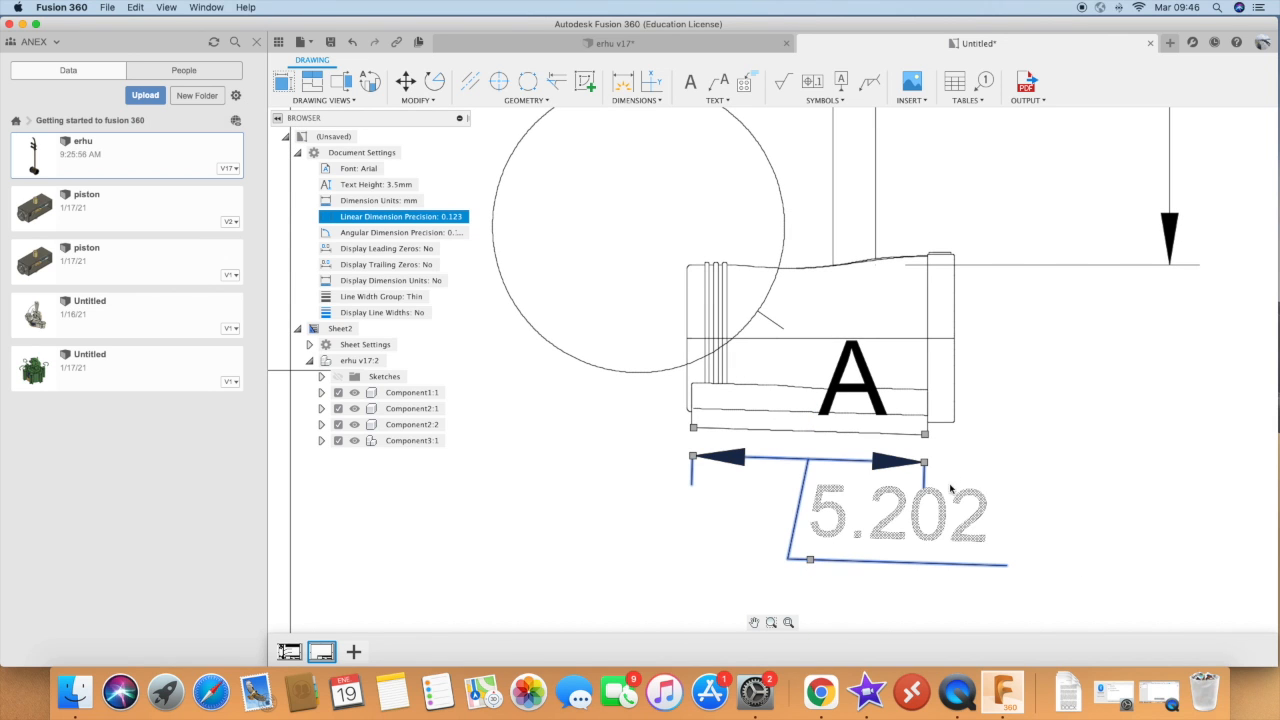
left_click_drag(692, 462, 691, 481)
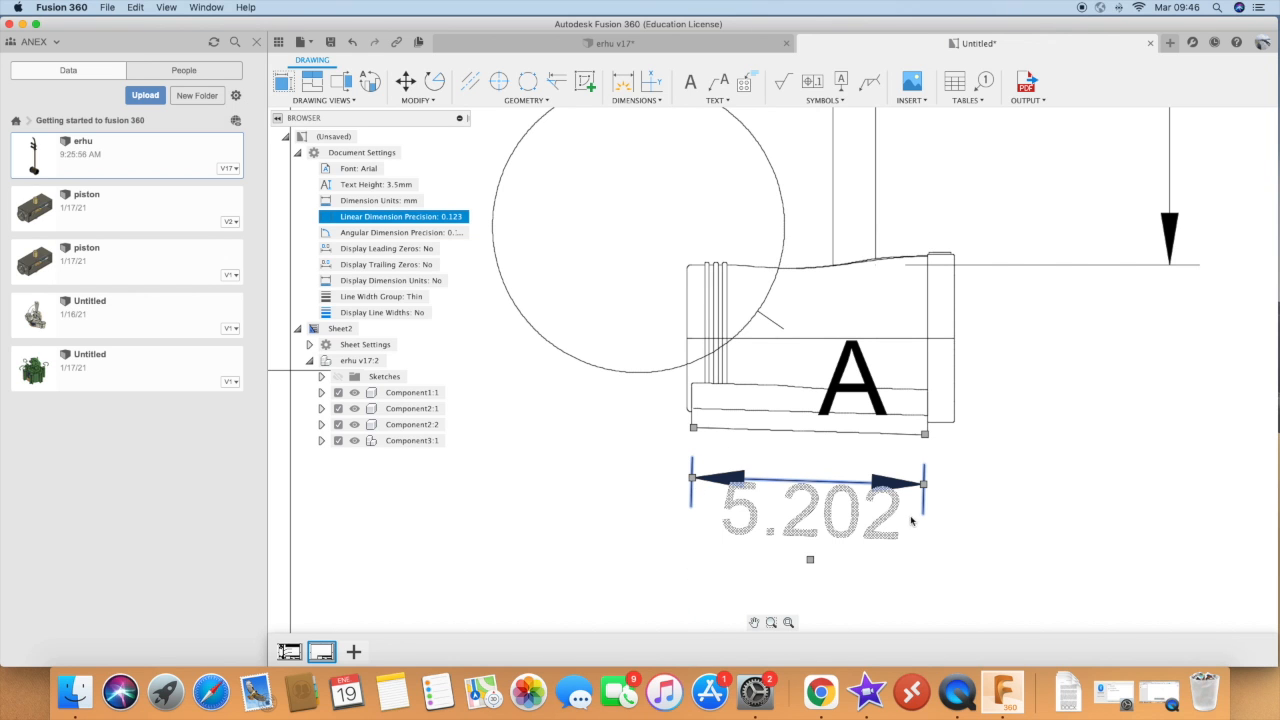
Start ordinate dimensions in the side view with the zero origin at the upper tuning peg, its label placed beside the neck
scroll(816, 484, "down", 10)
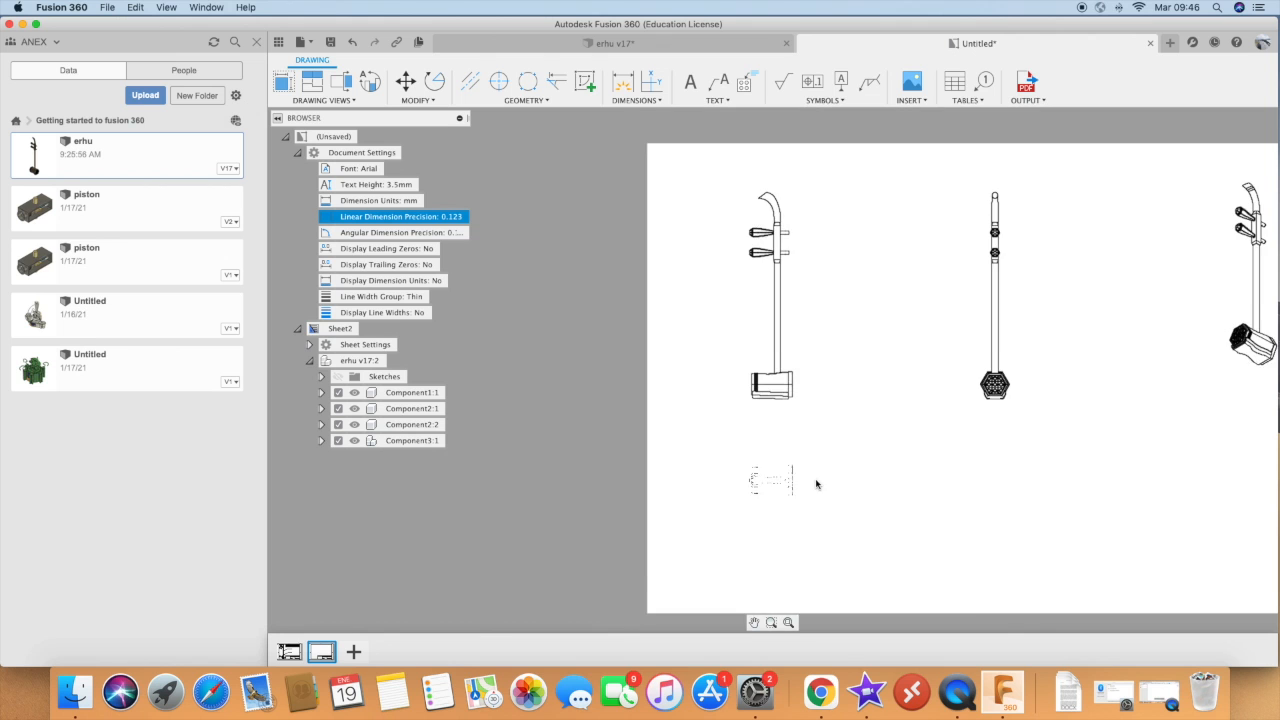
scroll(704, 425, "down", 2)
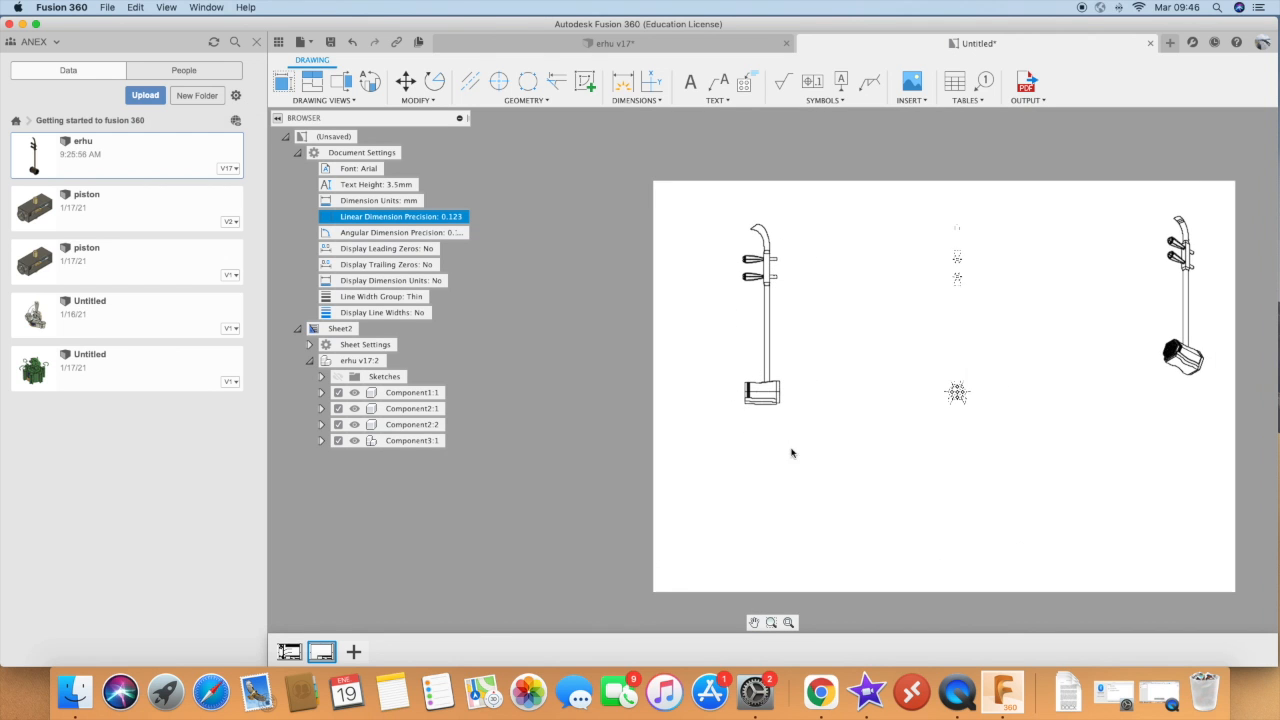
scroll(791, 453, "down", 2)
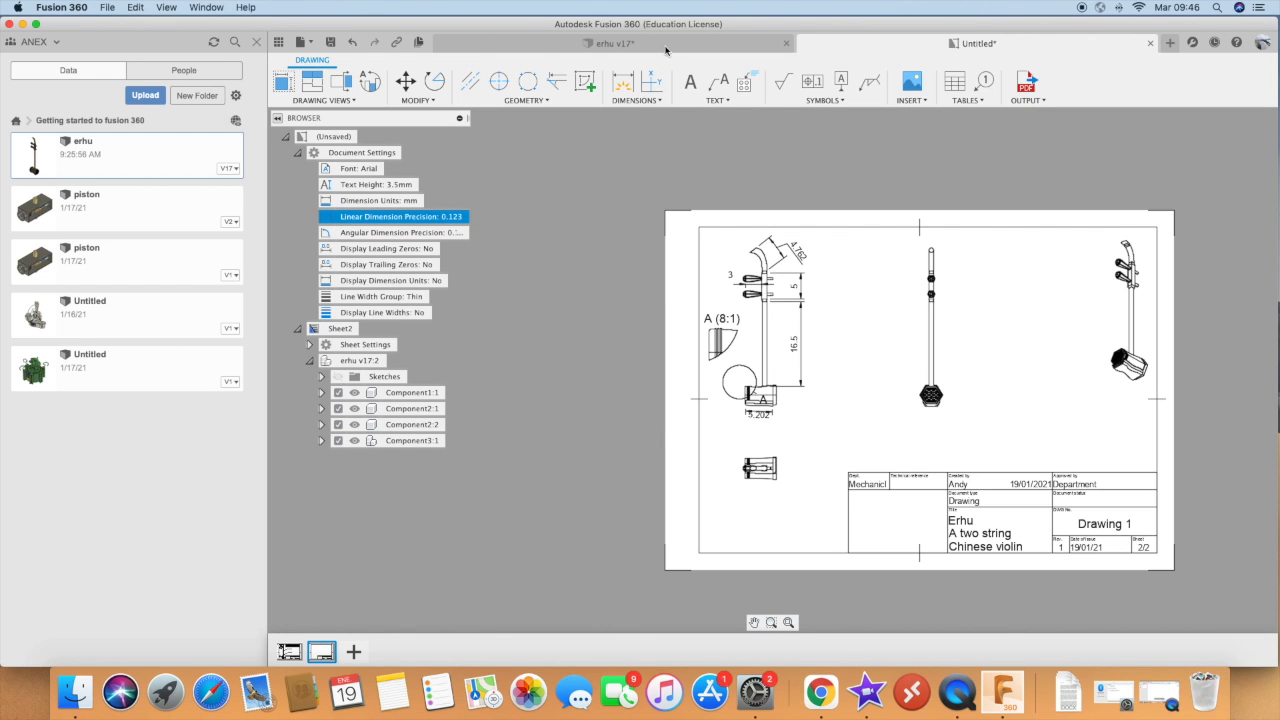
left_click(651, 84)
left_click(766, 301)
scroll(939, 280, "up", 2)
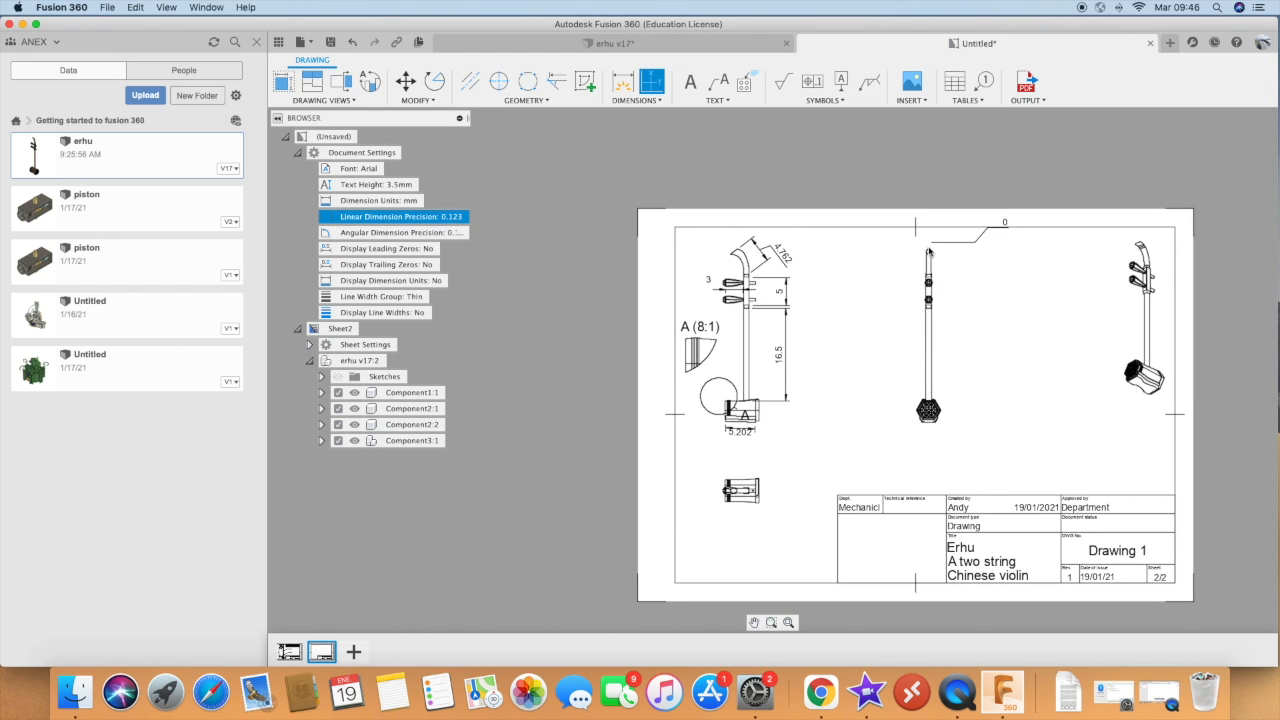
scroll(930, 254, "up", 3)
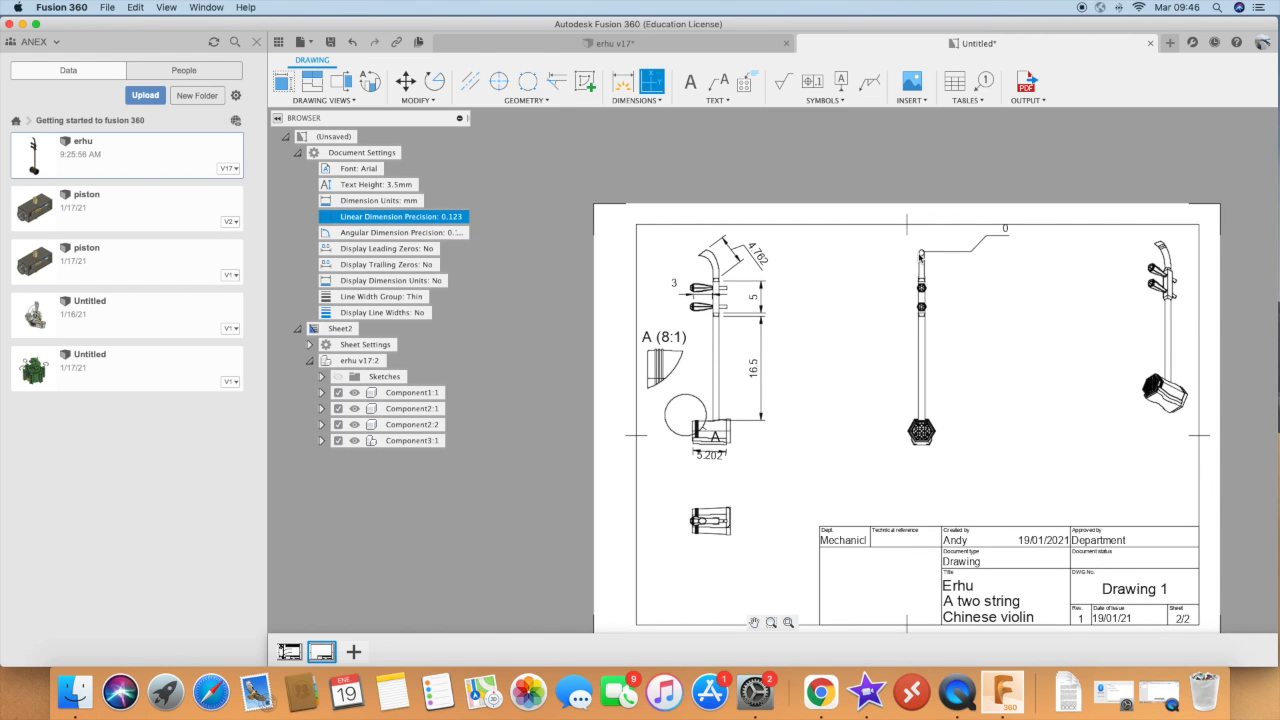
scroll(920, 257, "up", 3)
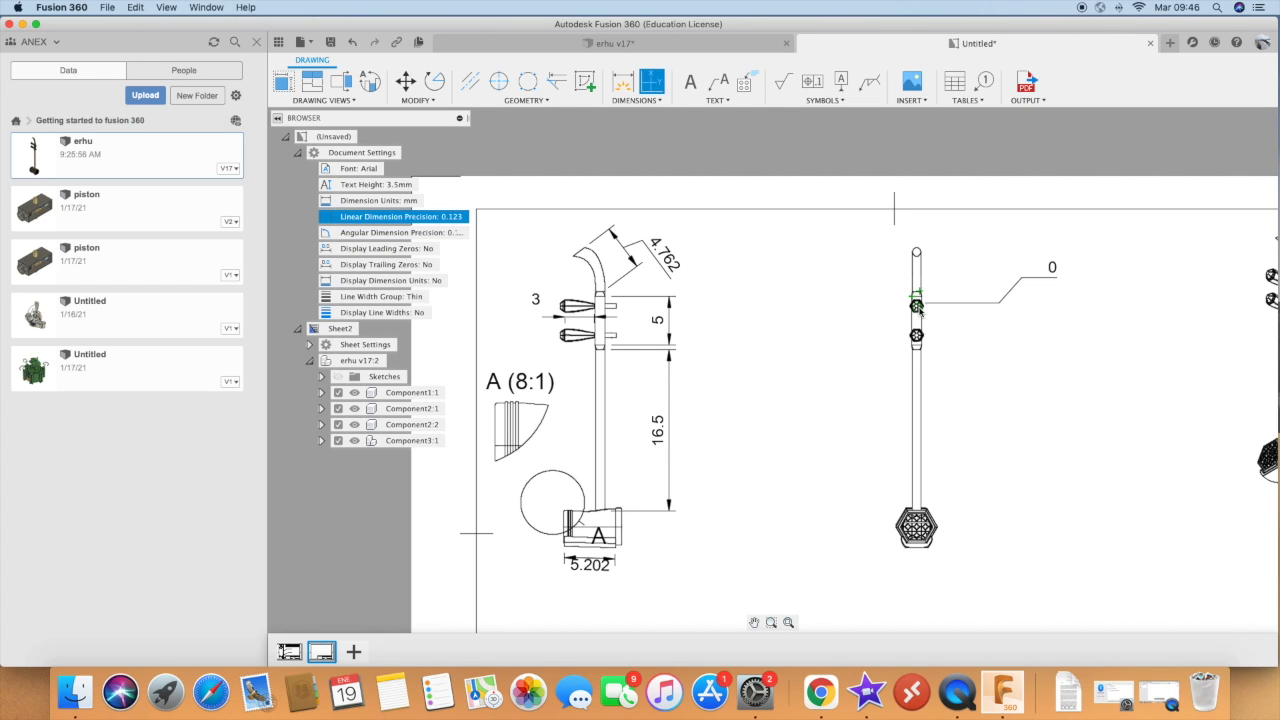
scroll(916, 307, "up", 2)
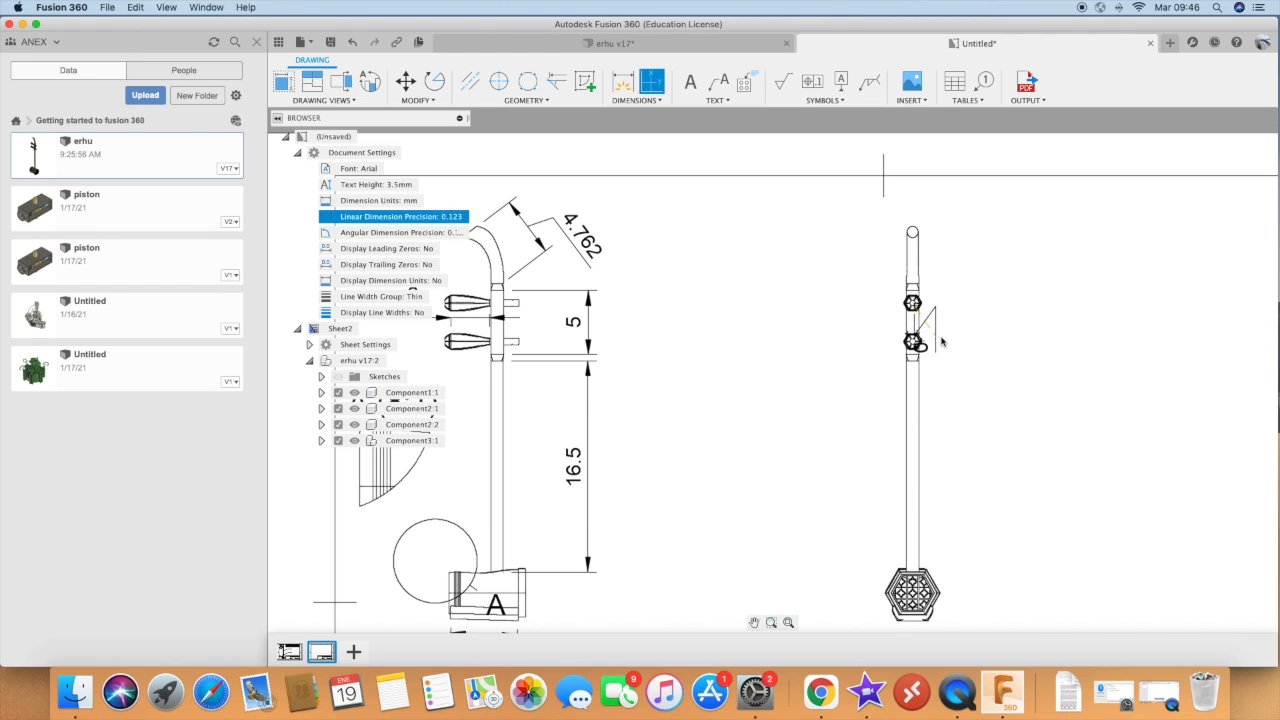
left_click(998, 328)
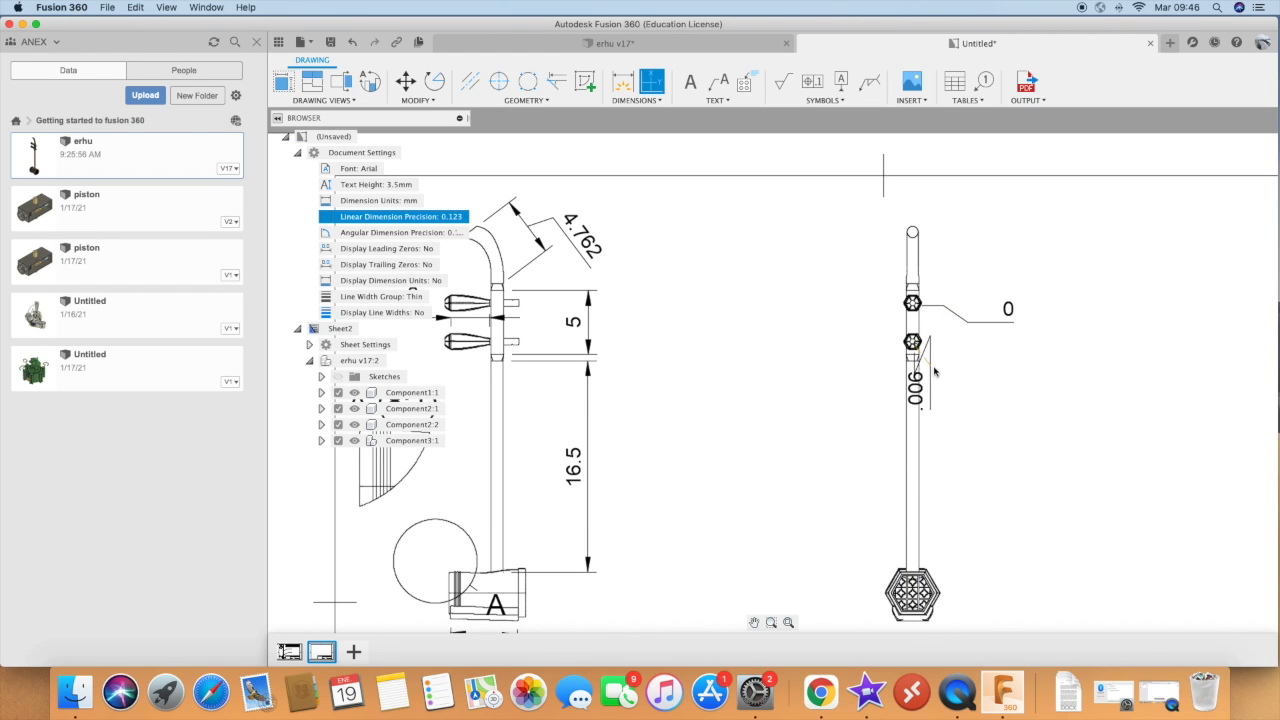
Add ordinate dimensions for the lower peg, the collar's lower edge, two points along the neck and the neck's end at the sound box
left_click(985, 357)
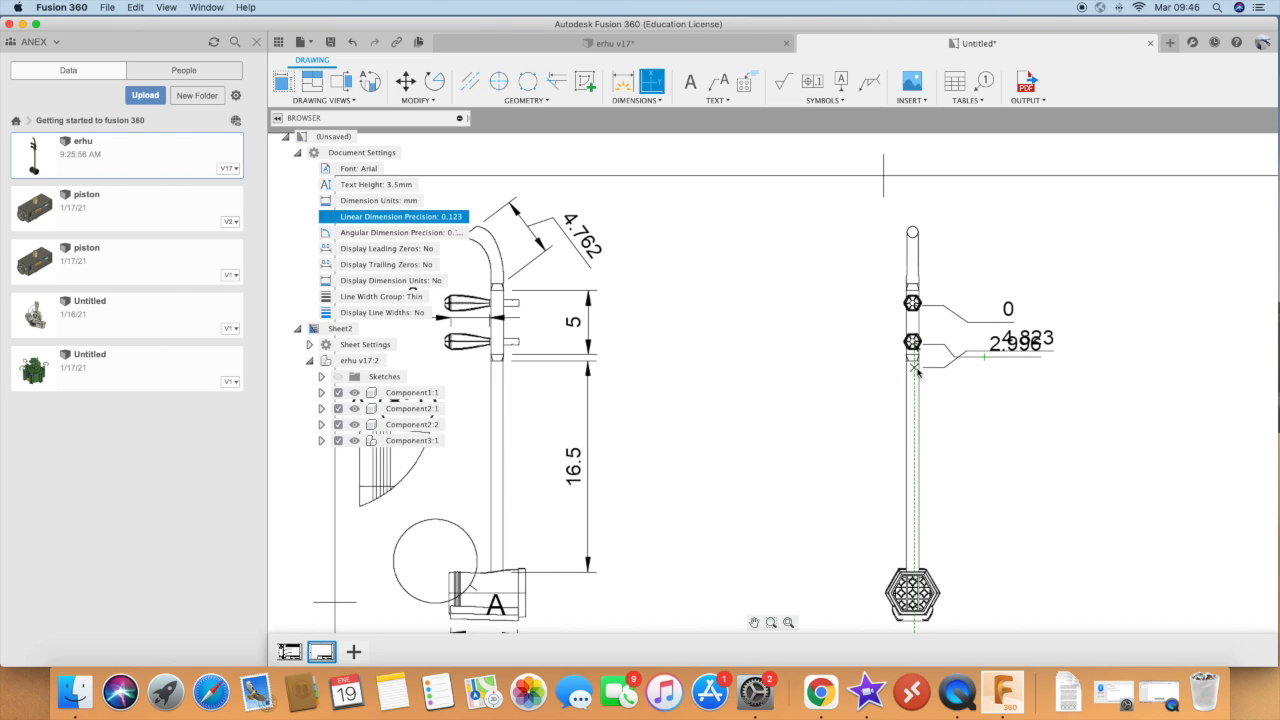
left_click(995, 397)
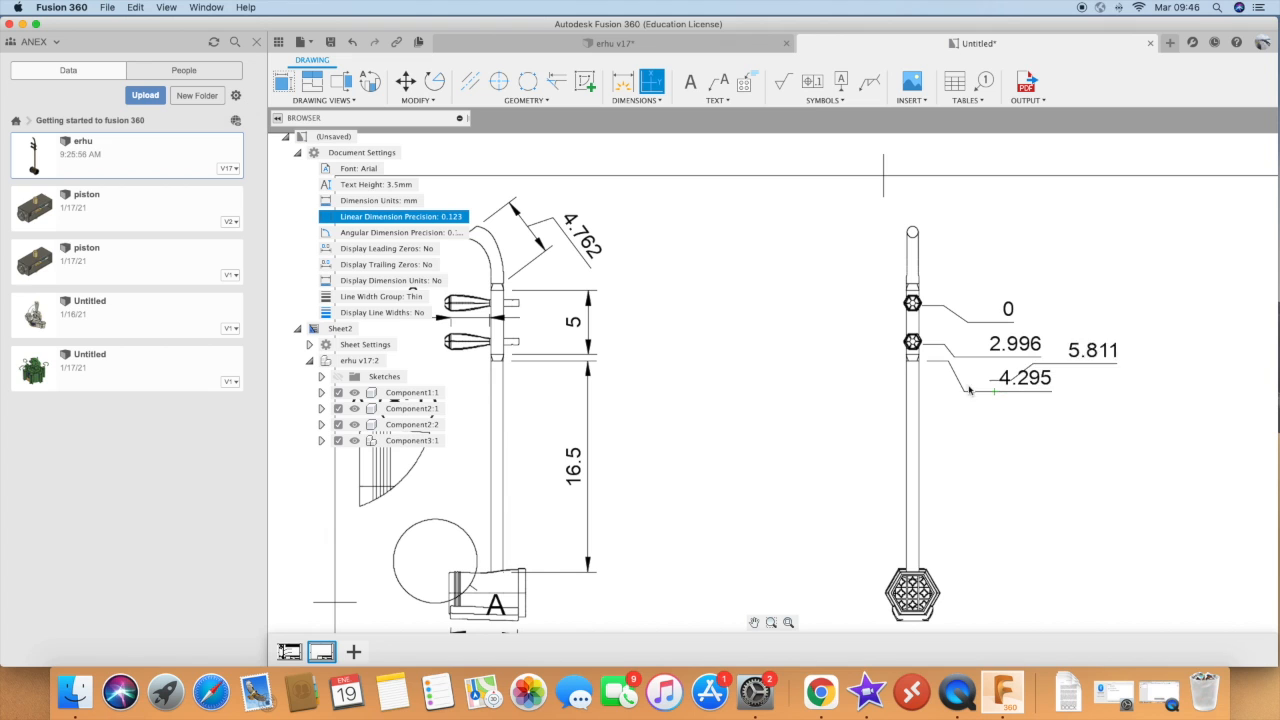
left_click(920, 428)
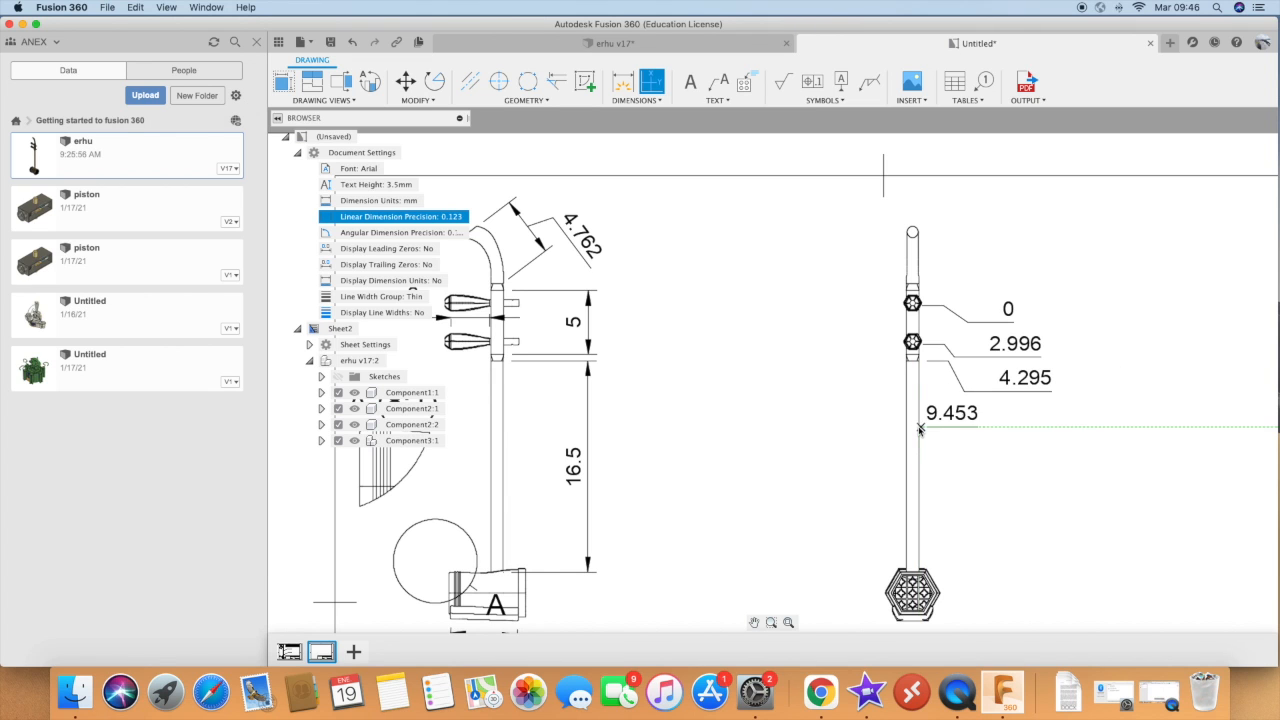
left_click(1008, 440)
left_click(917, 507)
left_click(1005, 505)
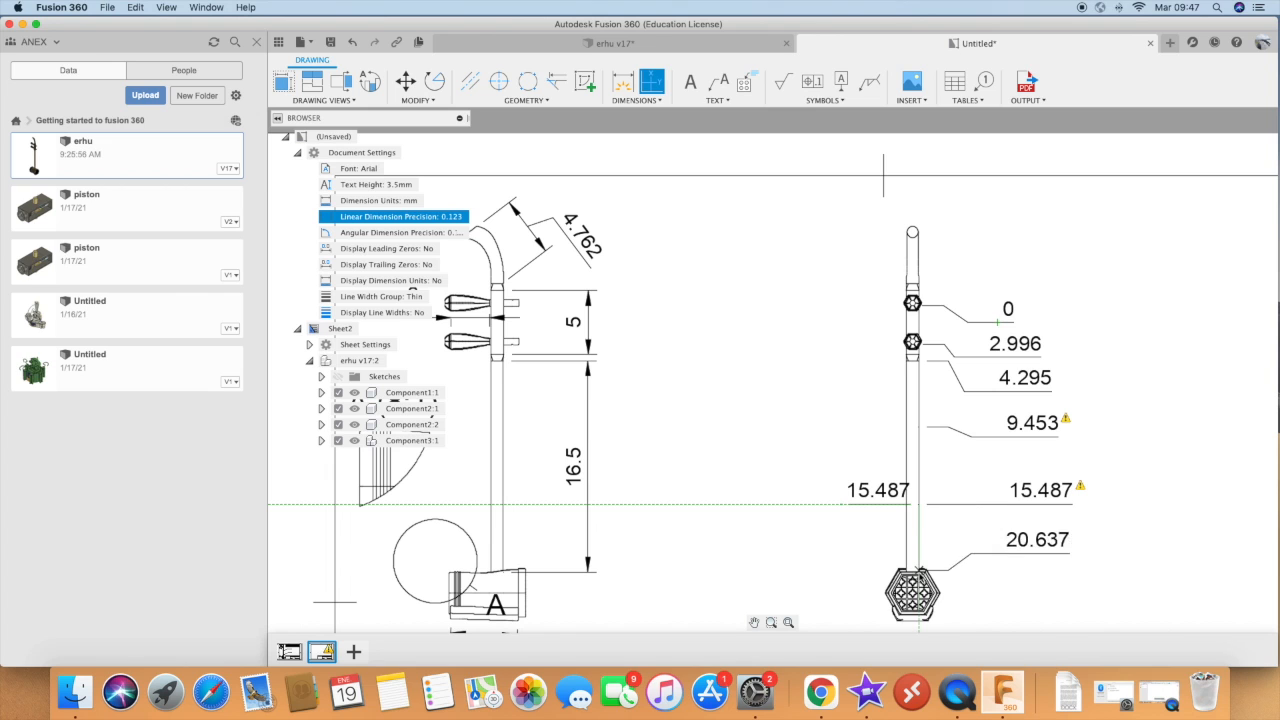
left_click(1056, 565)
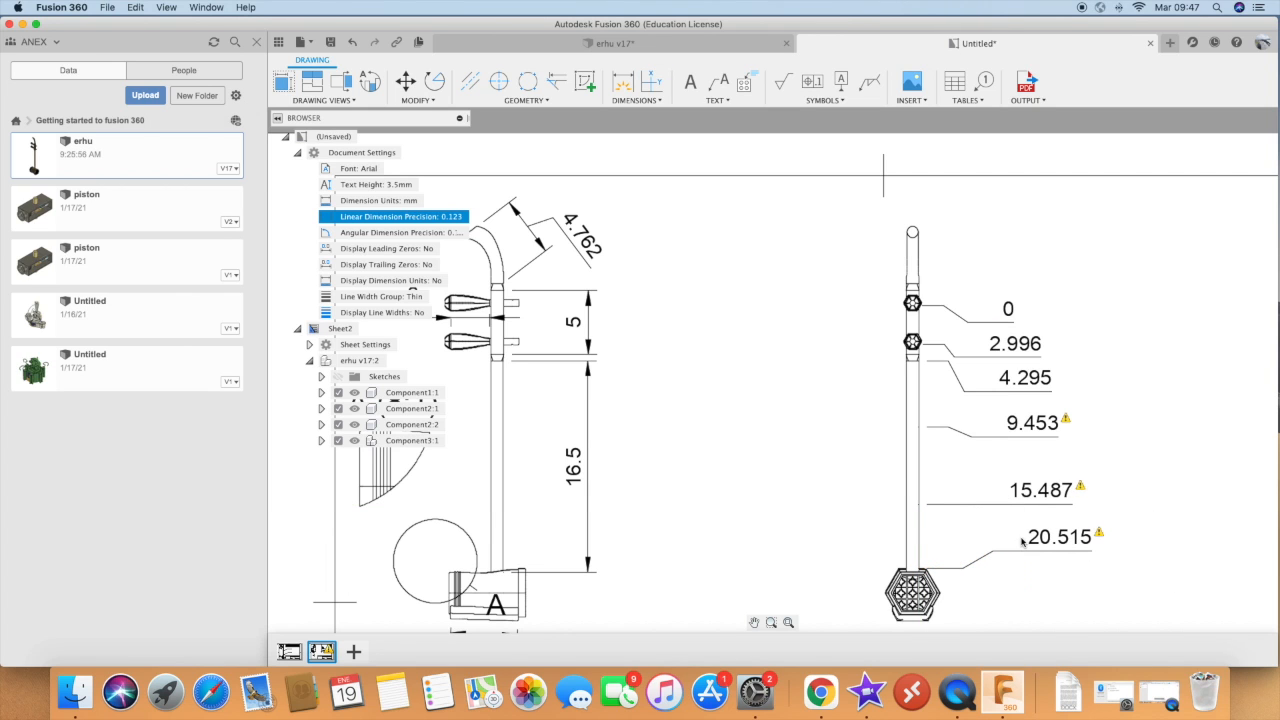
Delete all the ordinate dimensions from the side view
key("Delete")
scroll(1028, 438, "up", 1)
left_click(1020, 390)
key("Delete")
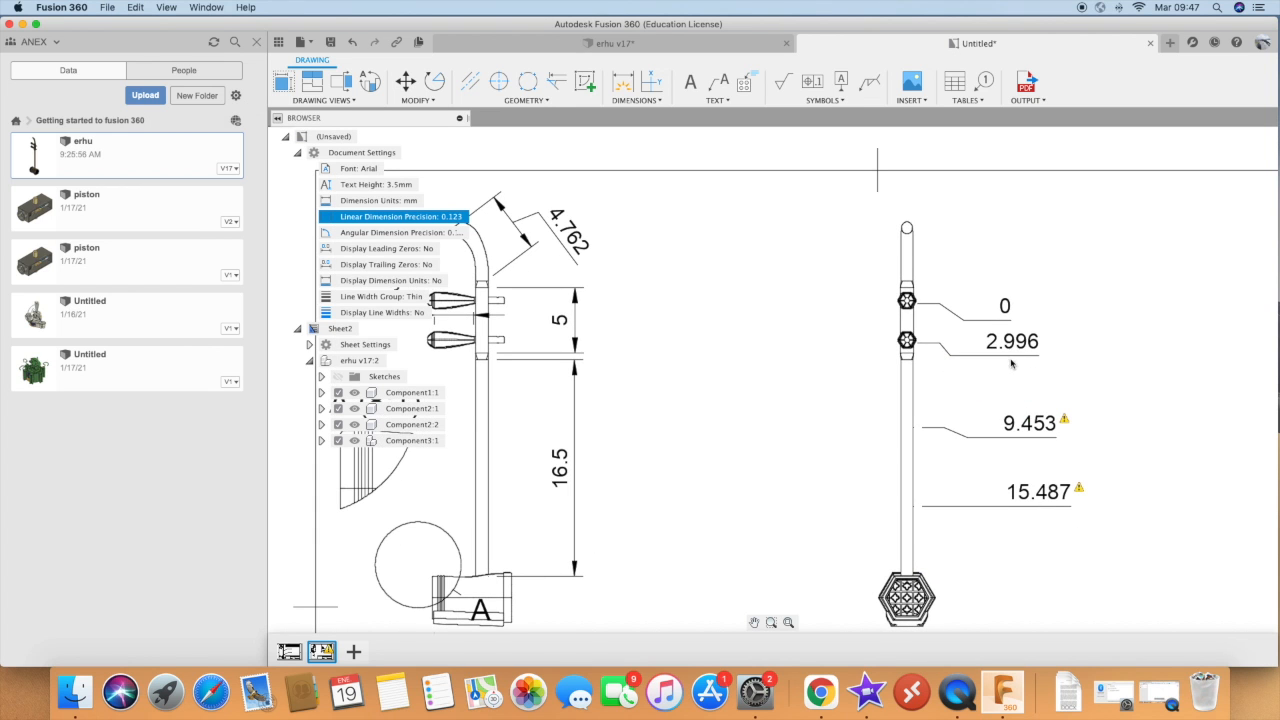
scroll(1006, 342, "up", 1)
left_click(1004, 339)
left_click(999, 308)
key("Delete")
left_click(1013, 424)
key("Delete")
left_click(1028, 494)
key("Delete")
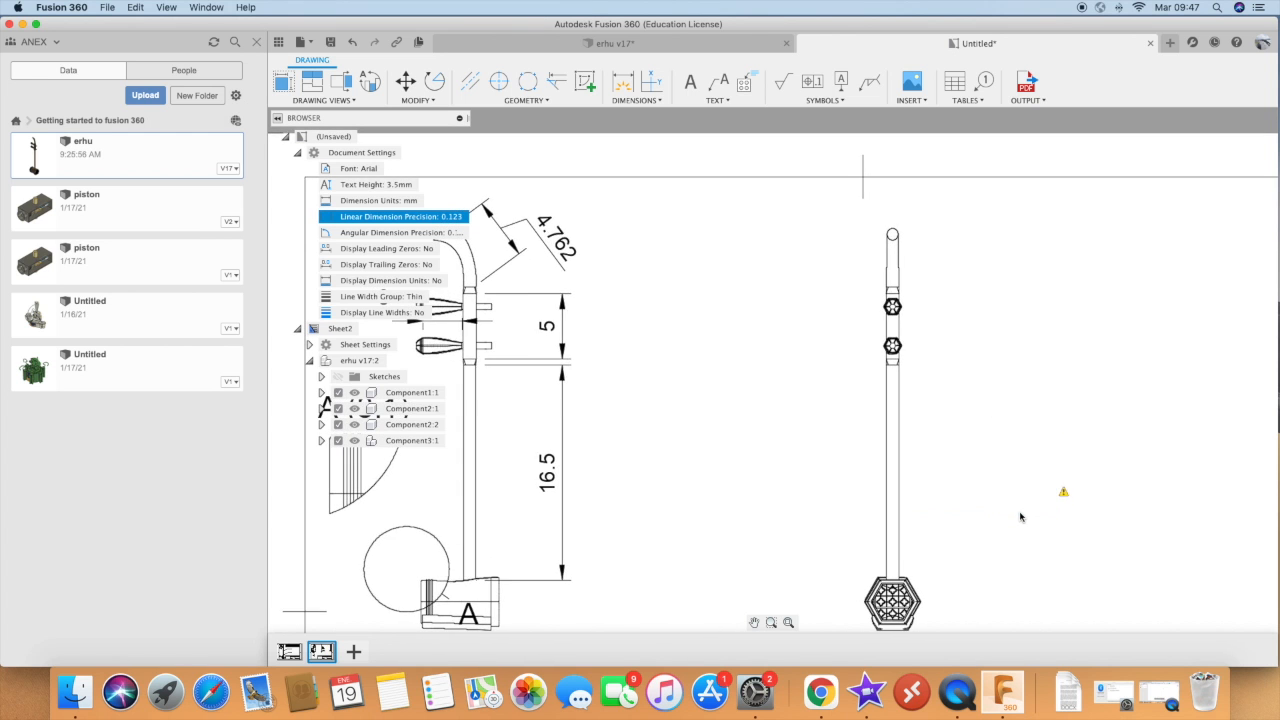
Add the text note "Break all edges" in the empty area beside the side view's sound box, keeping the 3.5 mm Arial text
scroll(860, 460, "down", 5)
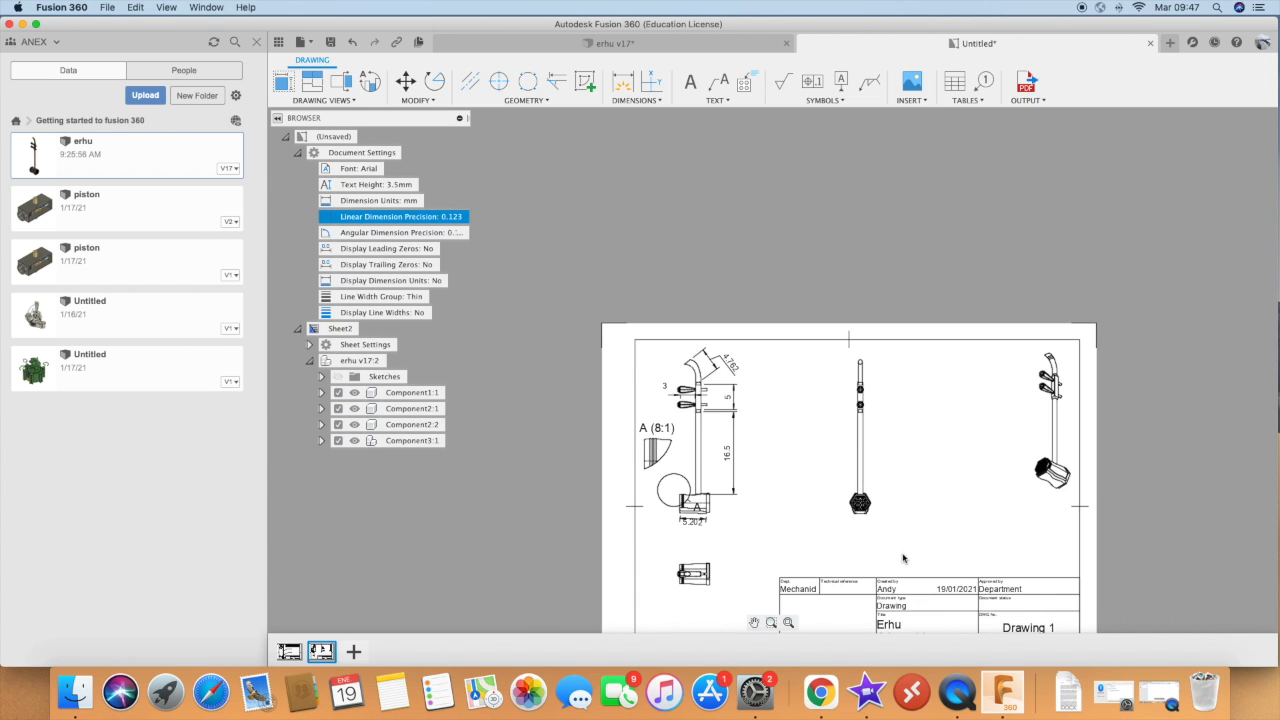
scroll(903, 558, "up", 4)
left_click(688, 82)
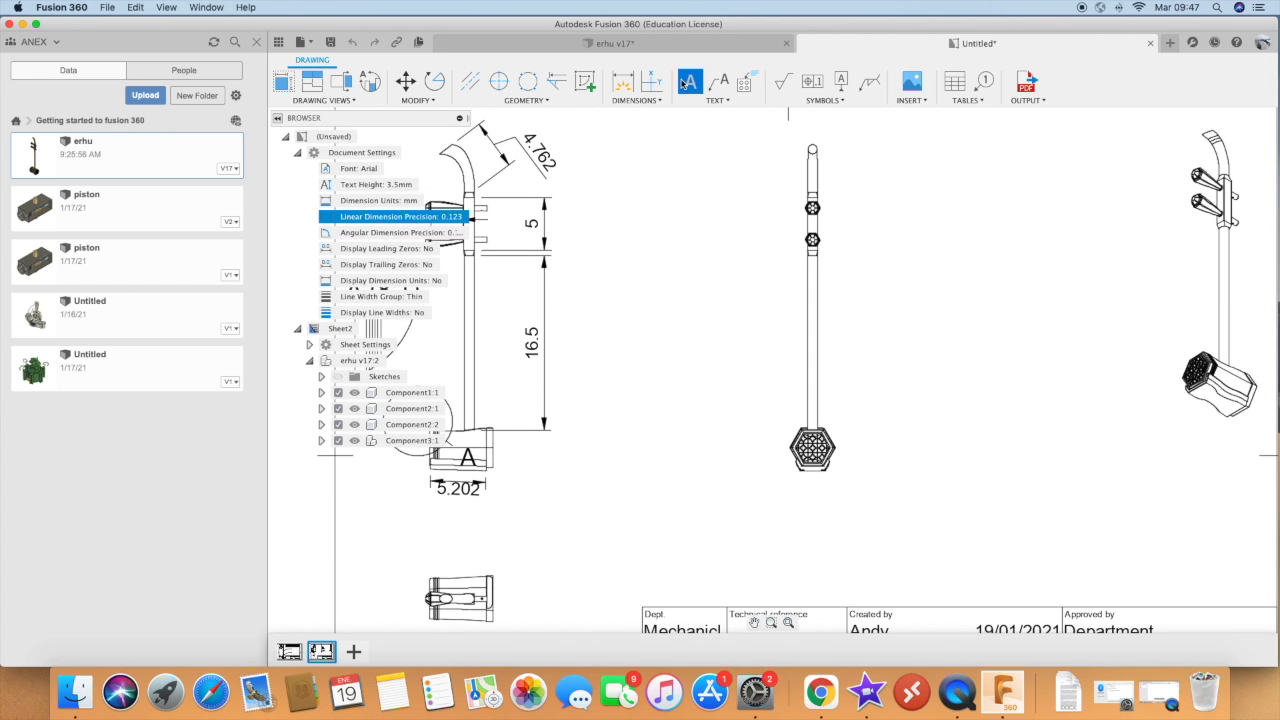
left_click_drag(914, 454, 1019, 484)
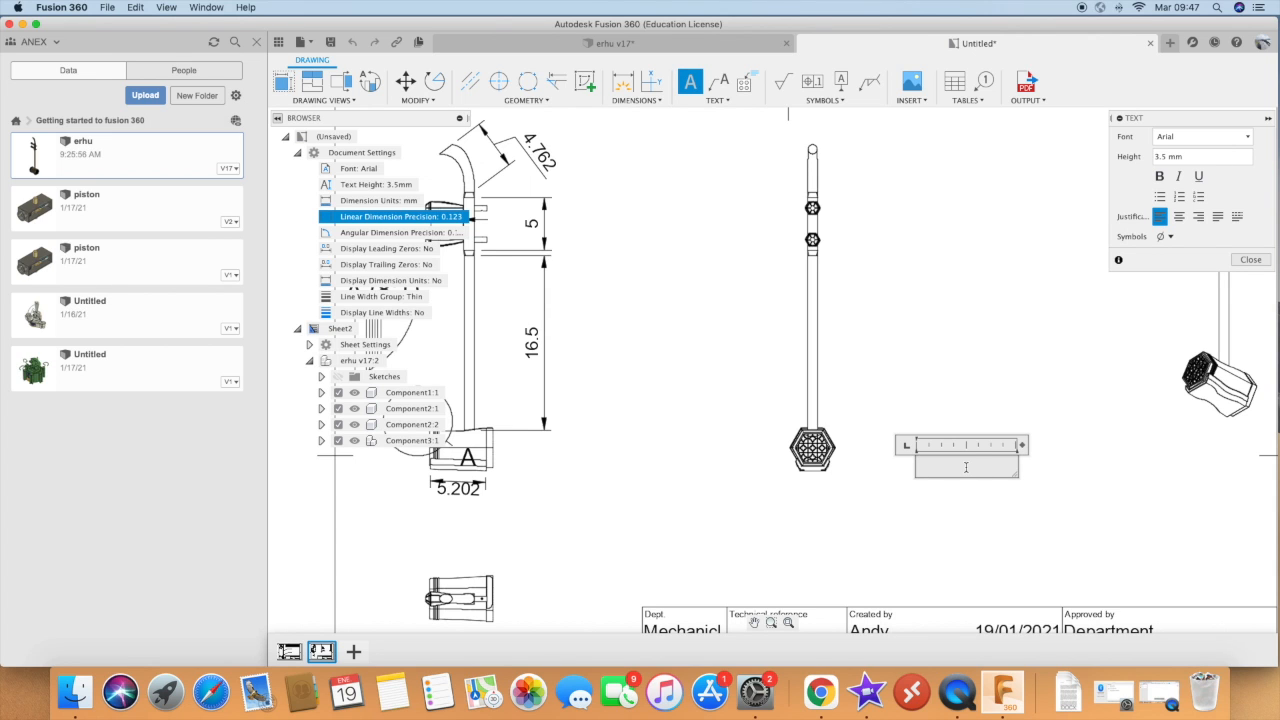
type("eak all edges")
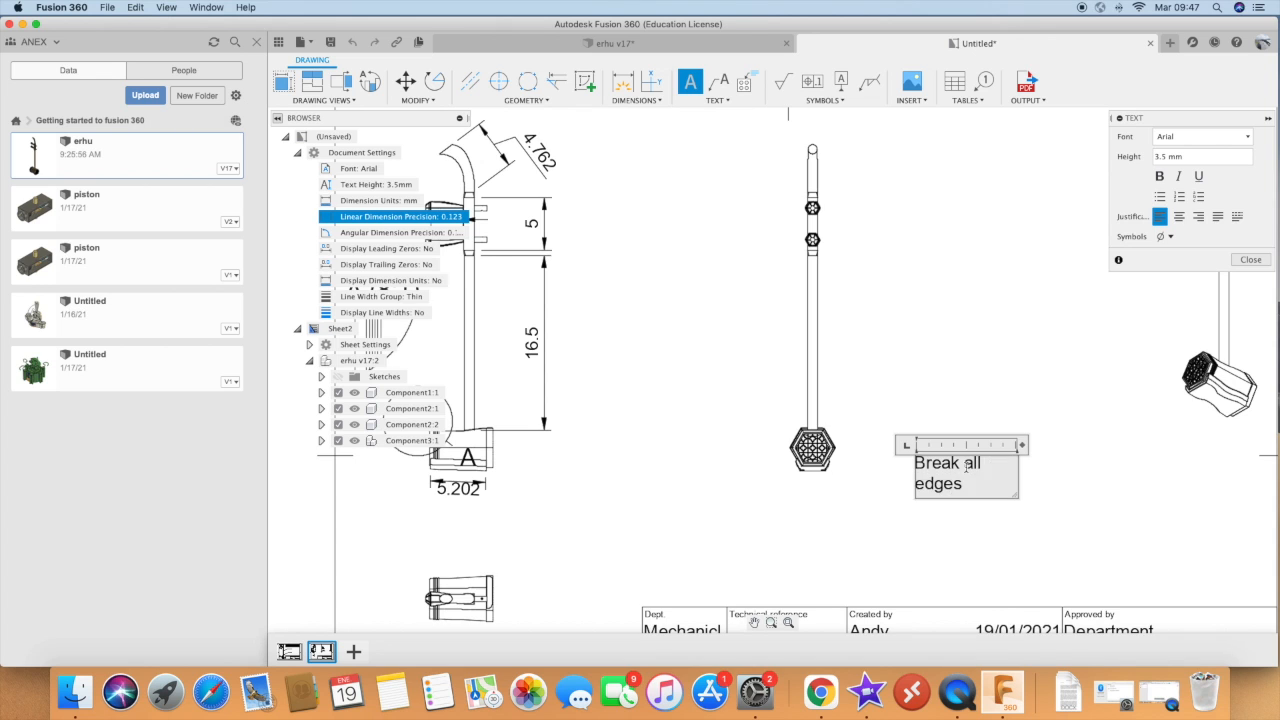
left_click(900, 476)
double_click(954, 470)
double_click(947, 470)
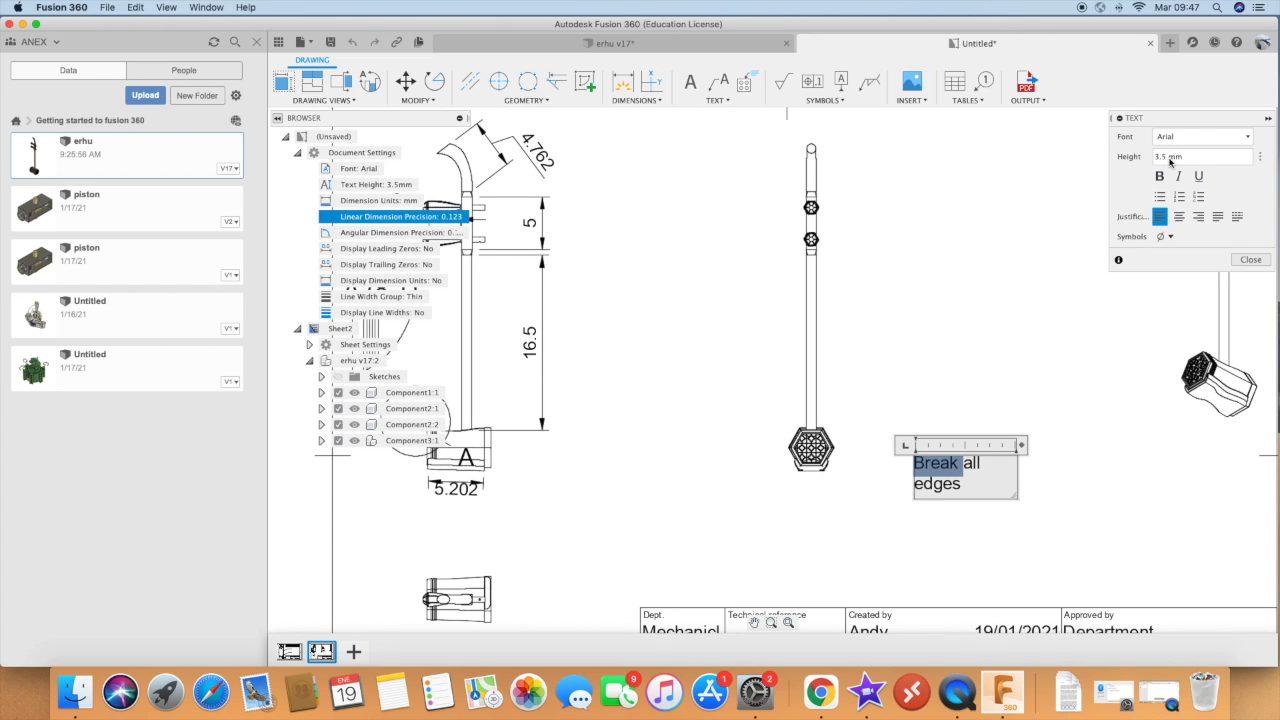
left_click(1251, 259)
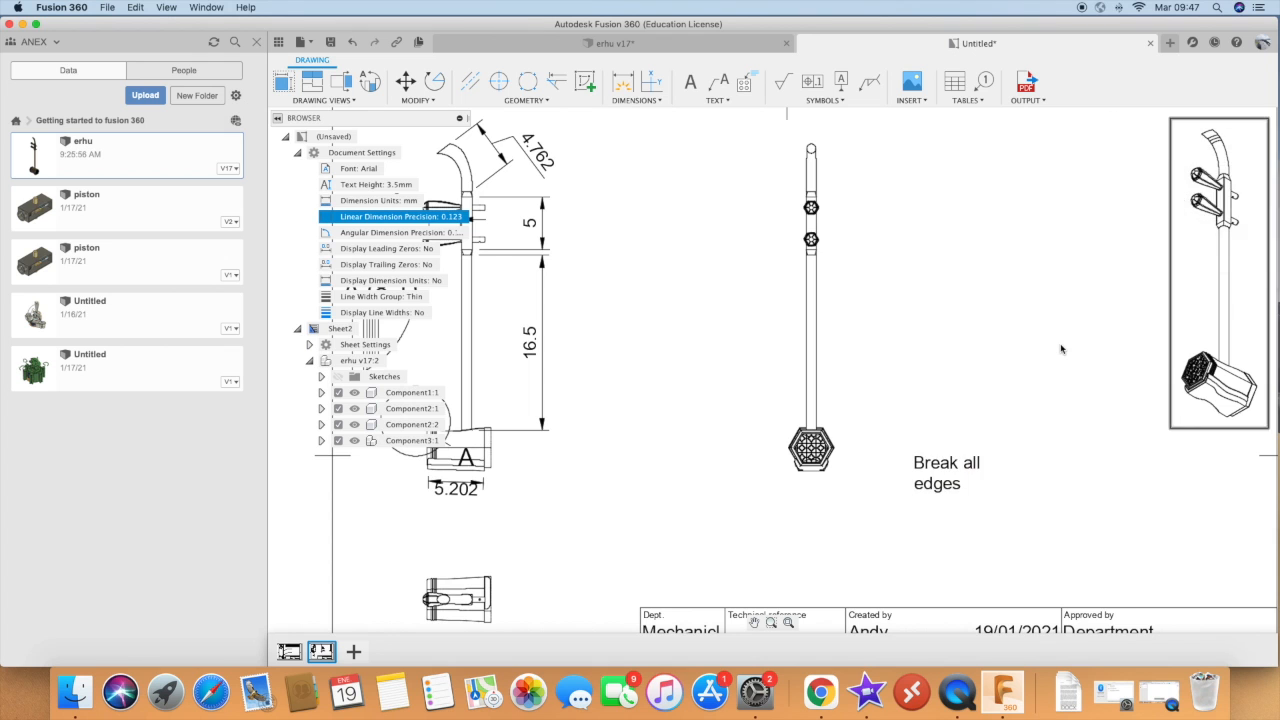
Review the PDF output settings and their sheet range options, and close them without exporting
scroll(1062, 349, "down", 3)
scroll(1062, 349, "down", 2)
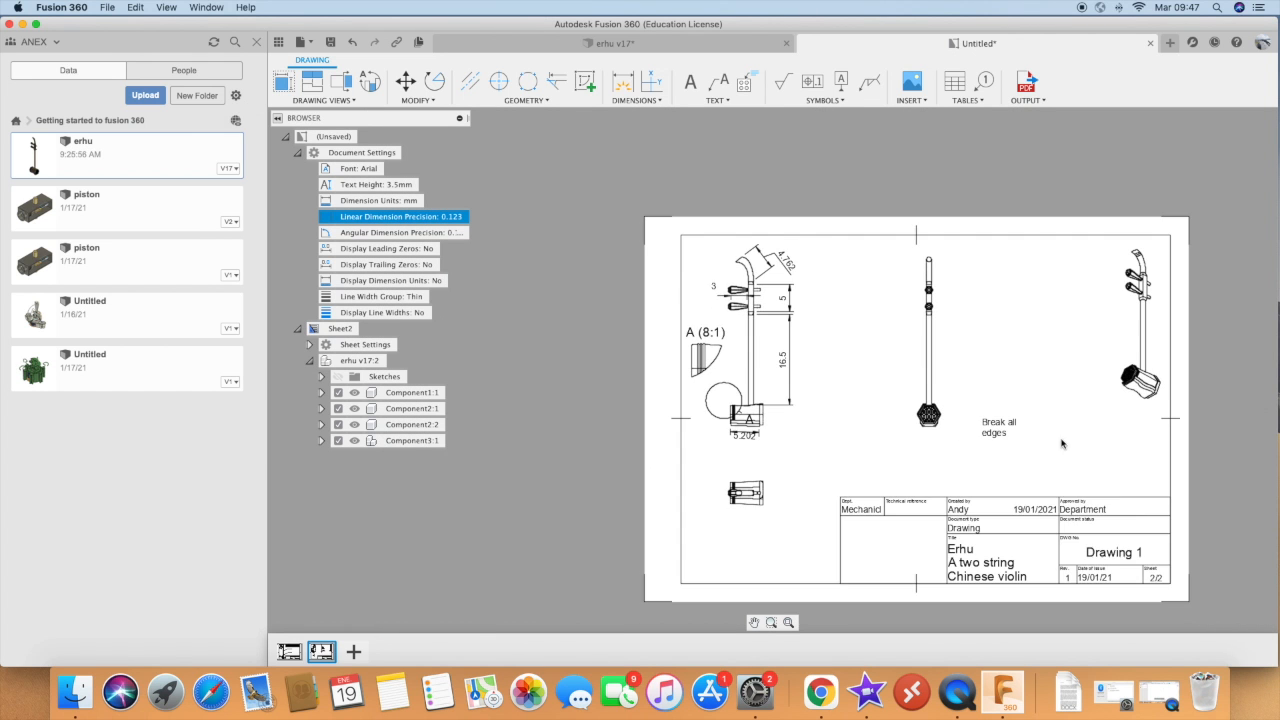
scroll(972, 392, "up", 1)
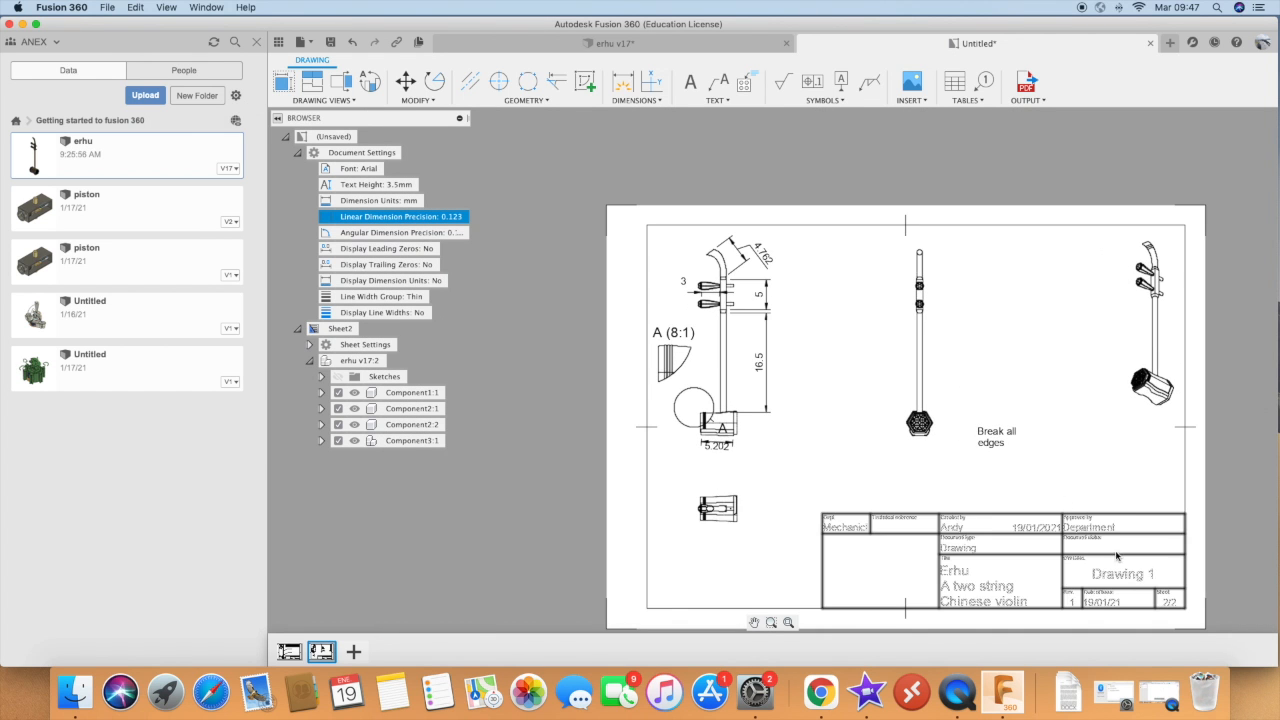
scroll(953, 398, "down", 2)
scroll(1145, 577, "up", 1)
scroll(1146, 576, "up", 1)
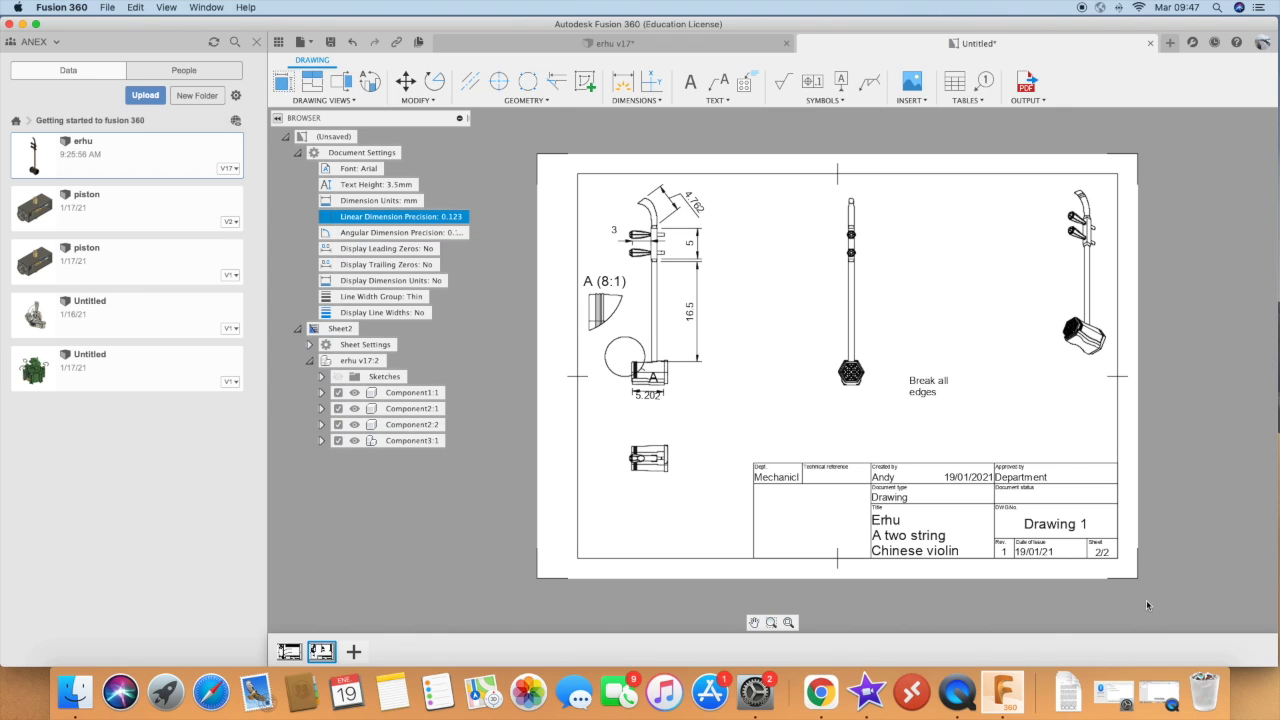
left_click(1022, 82)
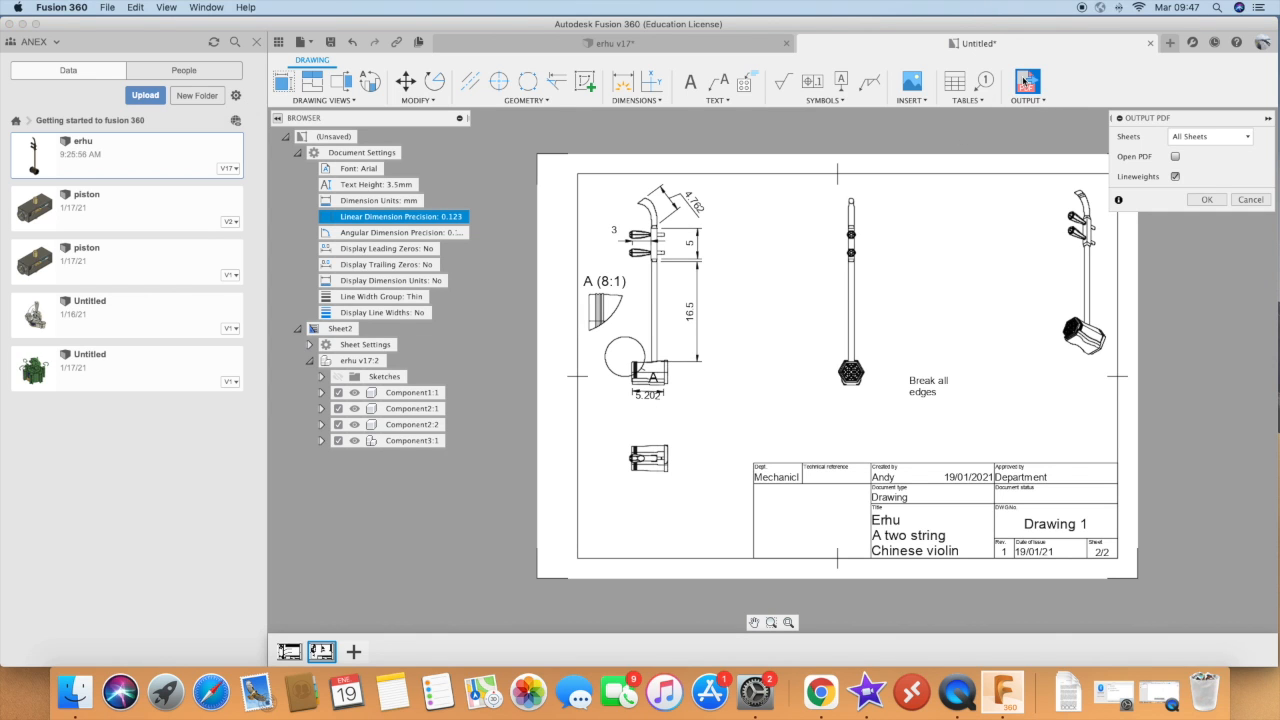
left_click(1210, 137)
left_click(1266, 193)
left_click(1262, 198)
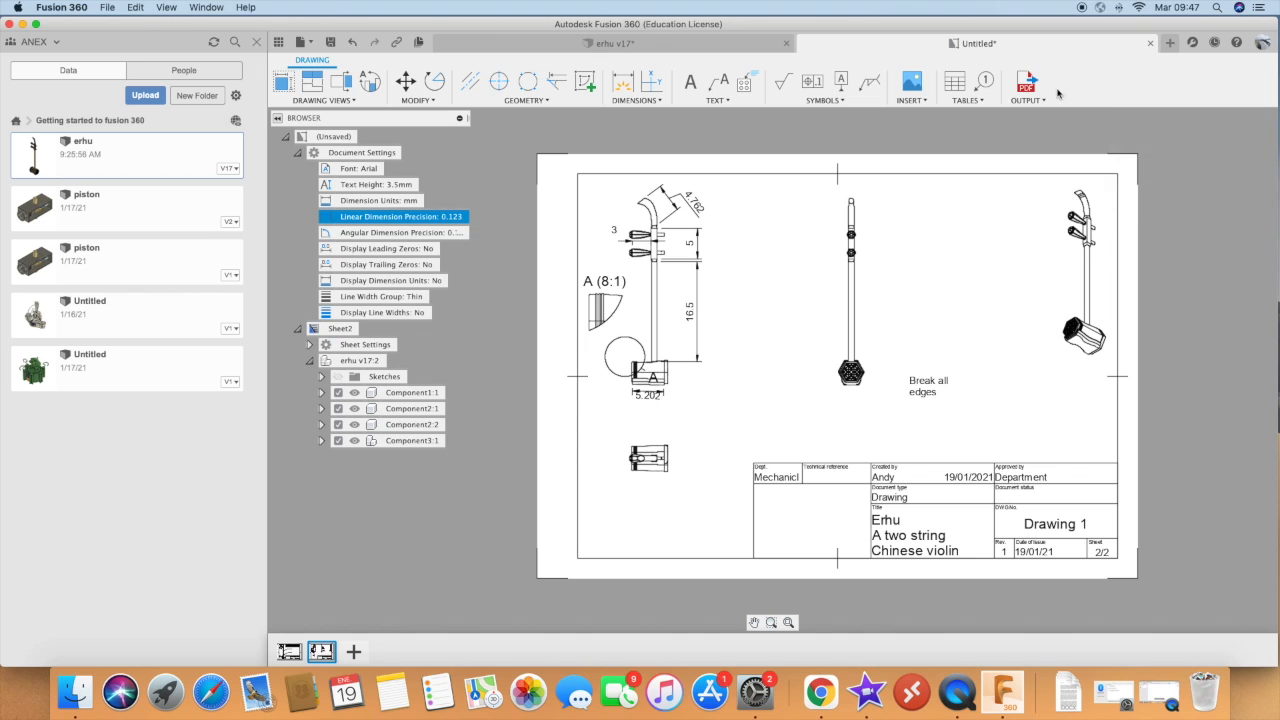
Review the available drawing output formats, including DWG, DXF and CSV, without exporting a file
left_click(1028, 100)
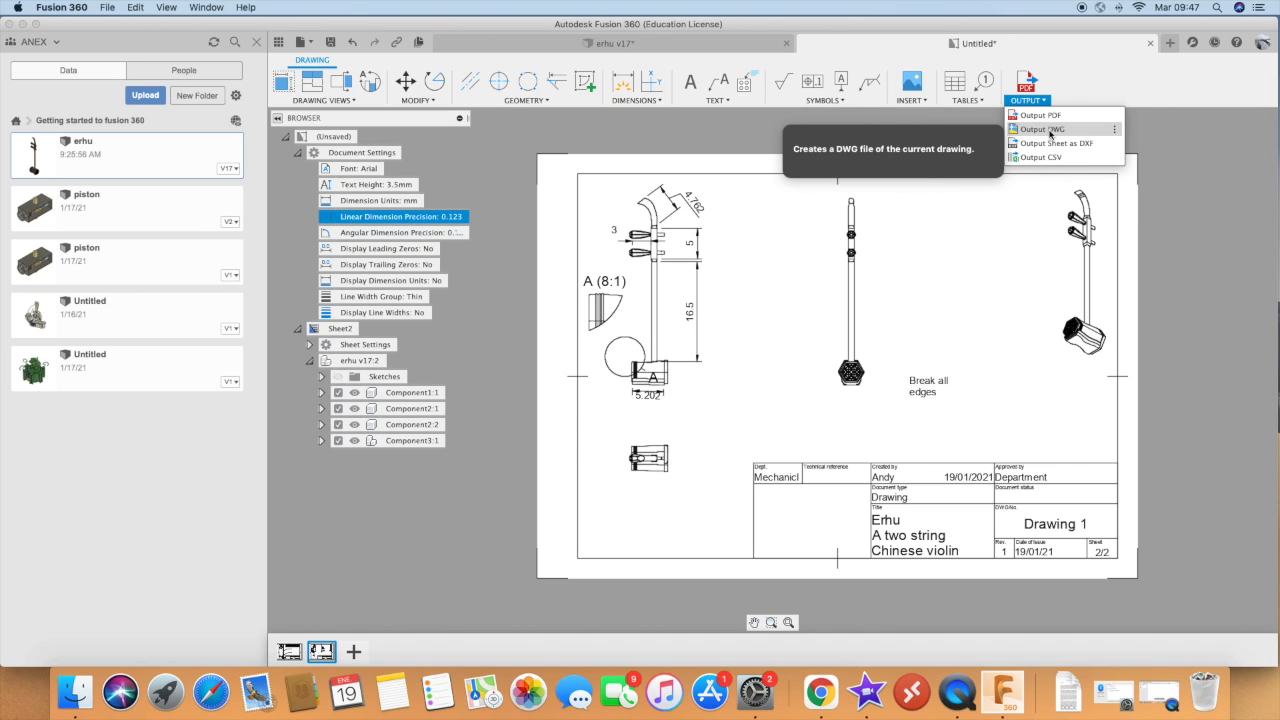
left_click(1050, 133)
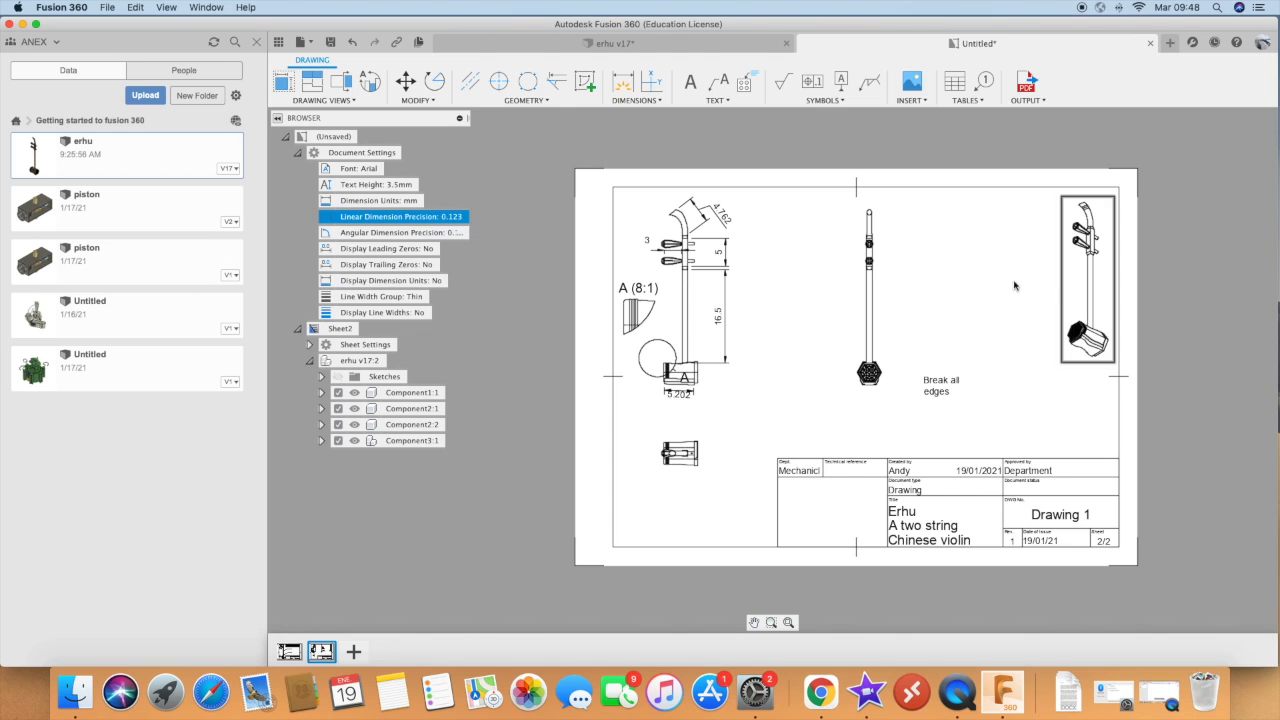
scroll(1121, 338, "up", 2)
scroll(1120, 342, "down", 1)
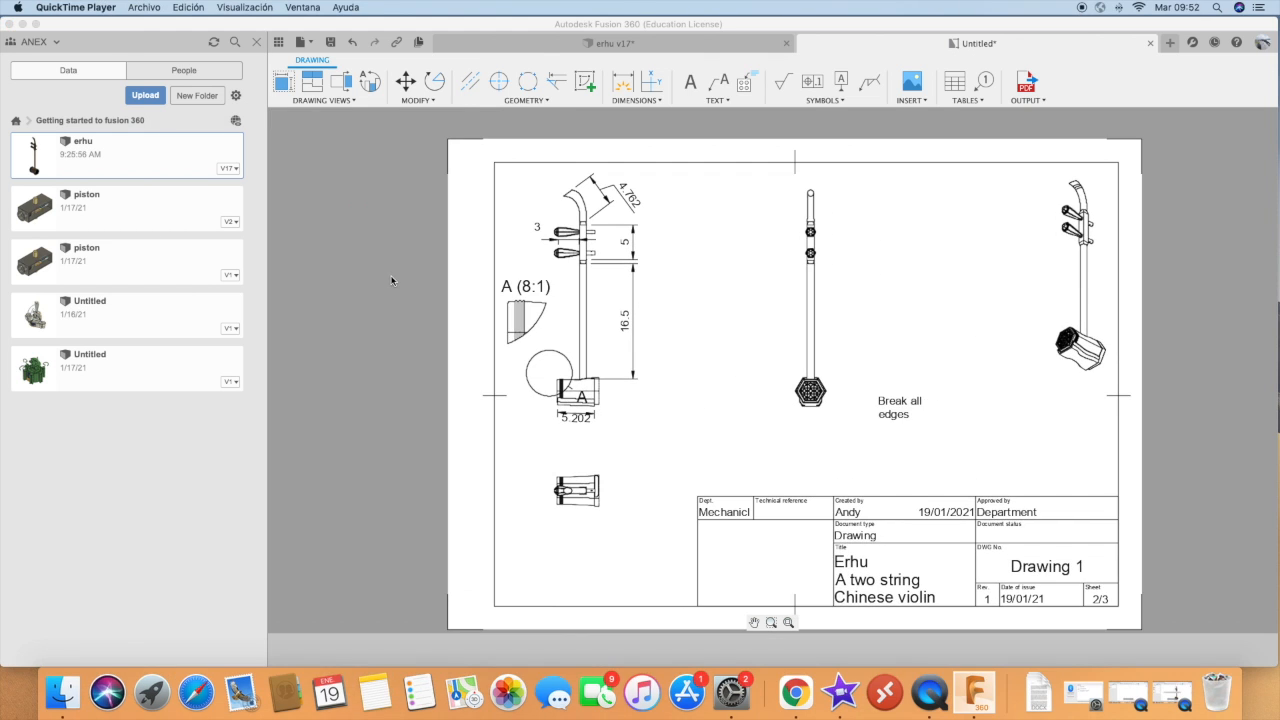
left_click(393, 281)
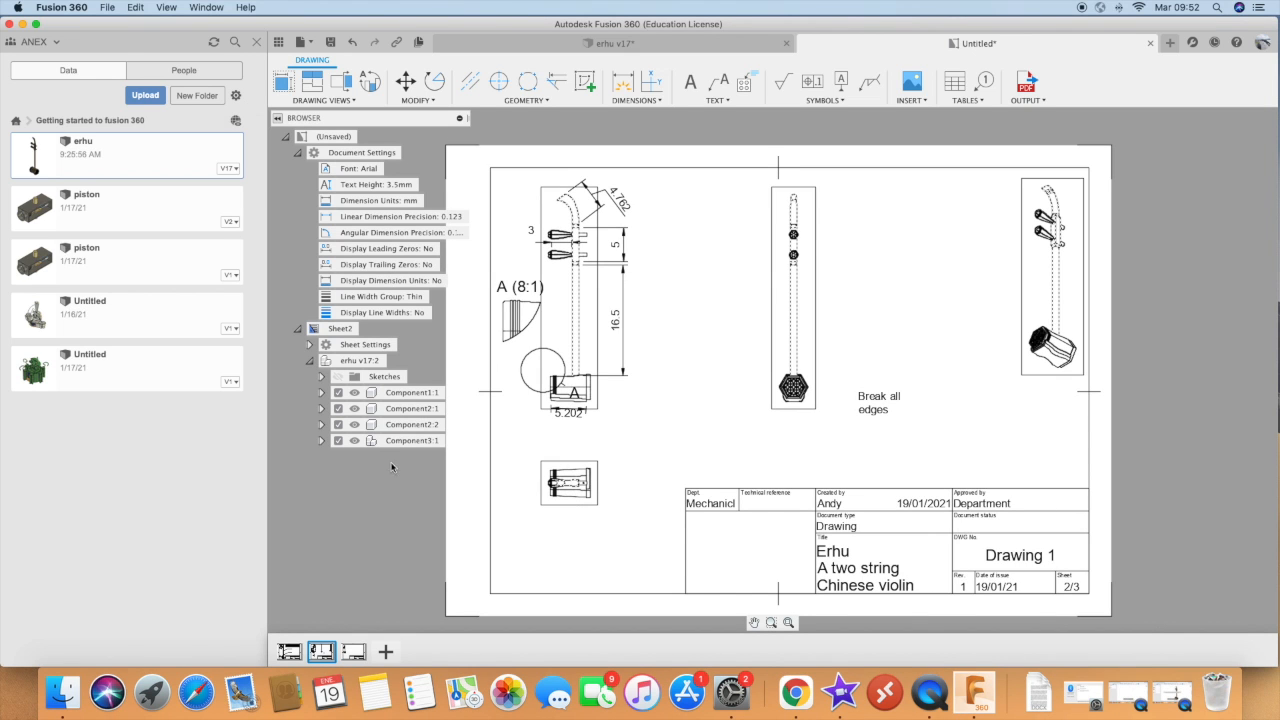
Open Sheet1, examine its parts list with notes and balloons, and review the available table types without inserting one
left_click(289, 651)
scroll(838, 301, "down", 5)
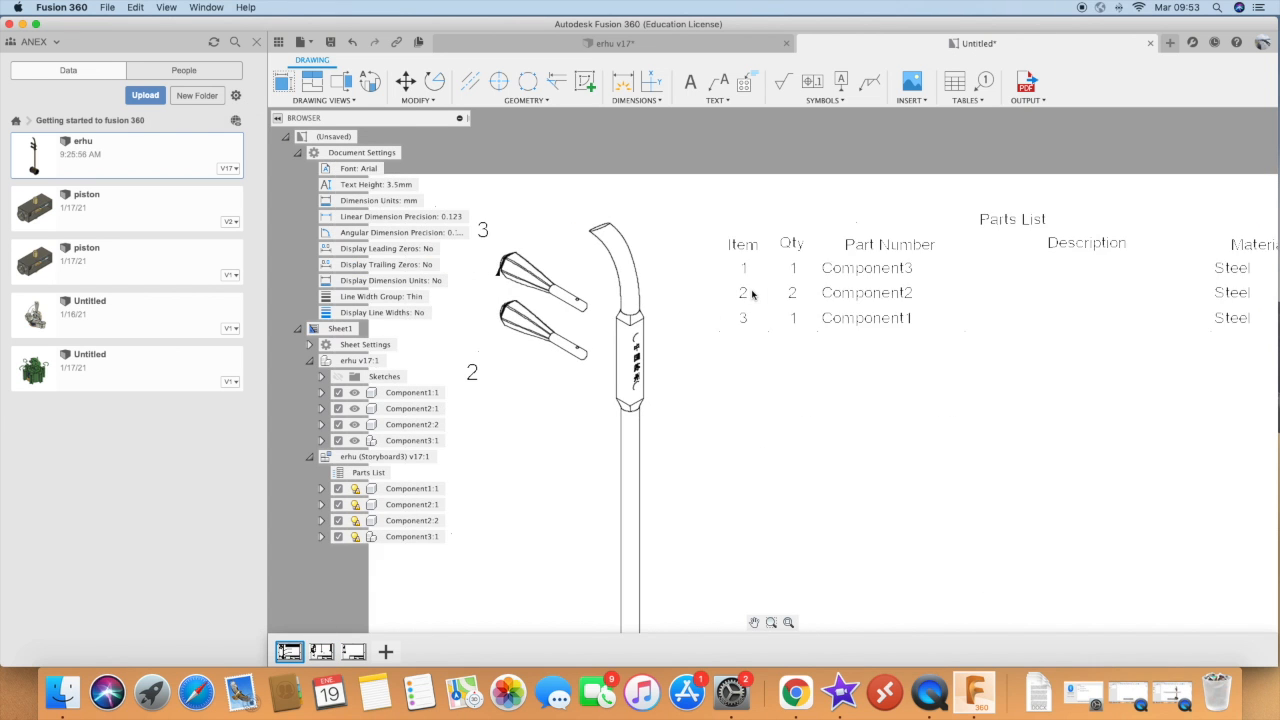
scroll(1193, 307, "up", 3)
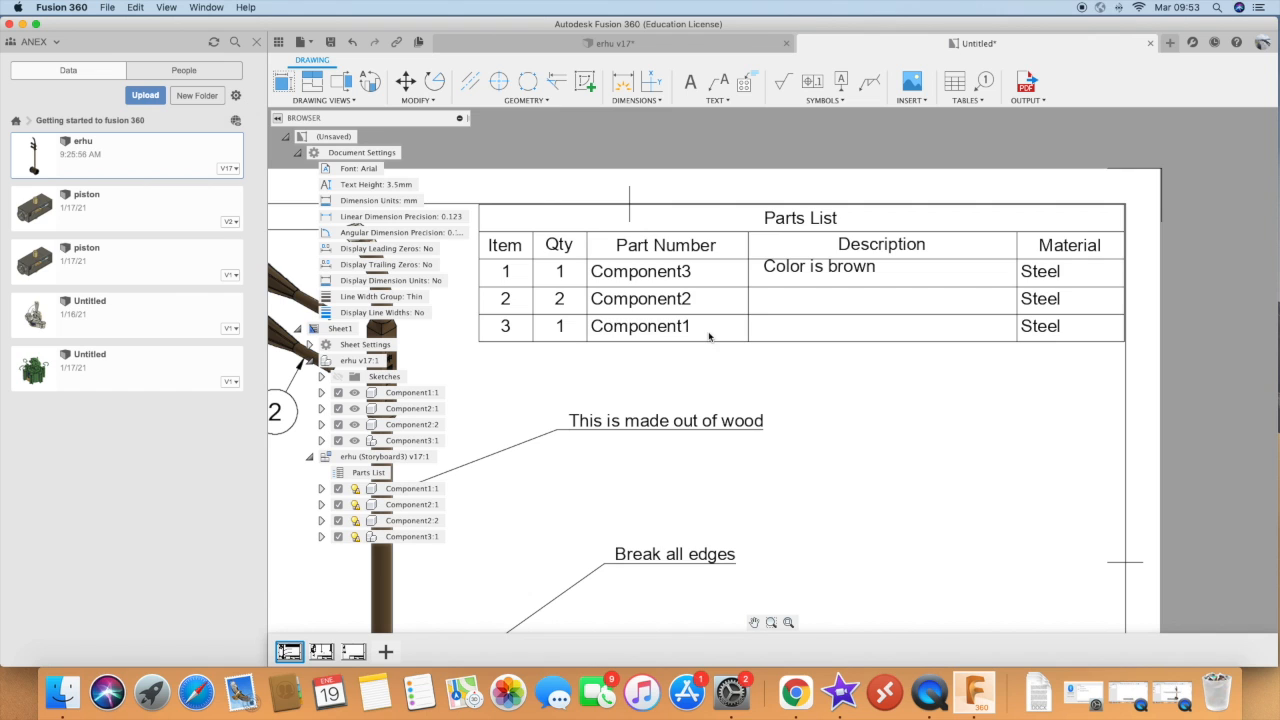
left_click(966, 100)
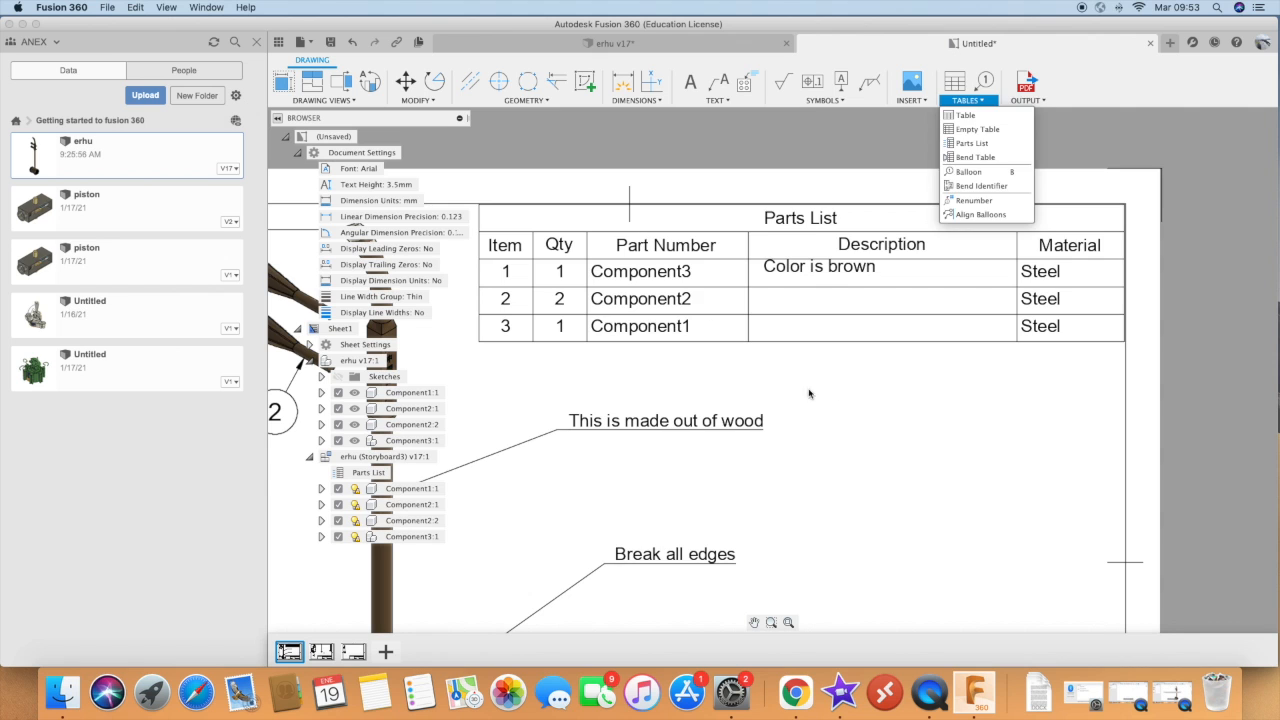
left_click(839, 391)
scroll(838, 383, "down", 2)
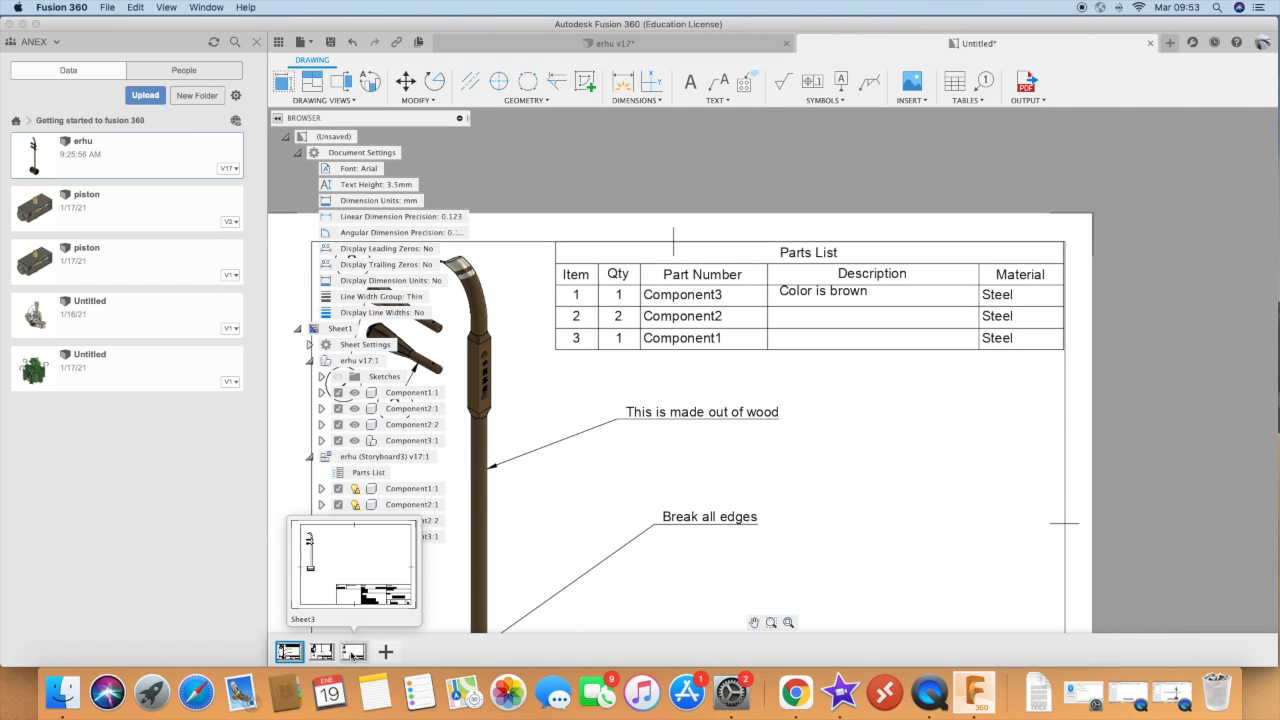
On Sheet3, insert an empty table with four columns and five rows in the upper-right corner of the sheet border
left_click(353, 652)
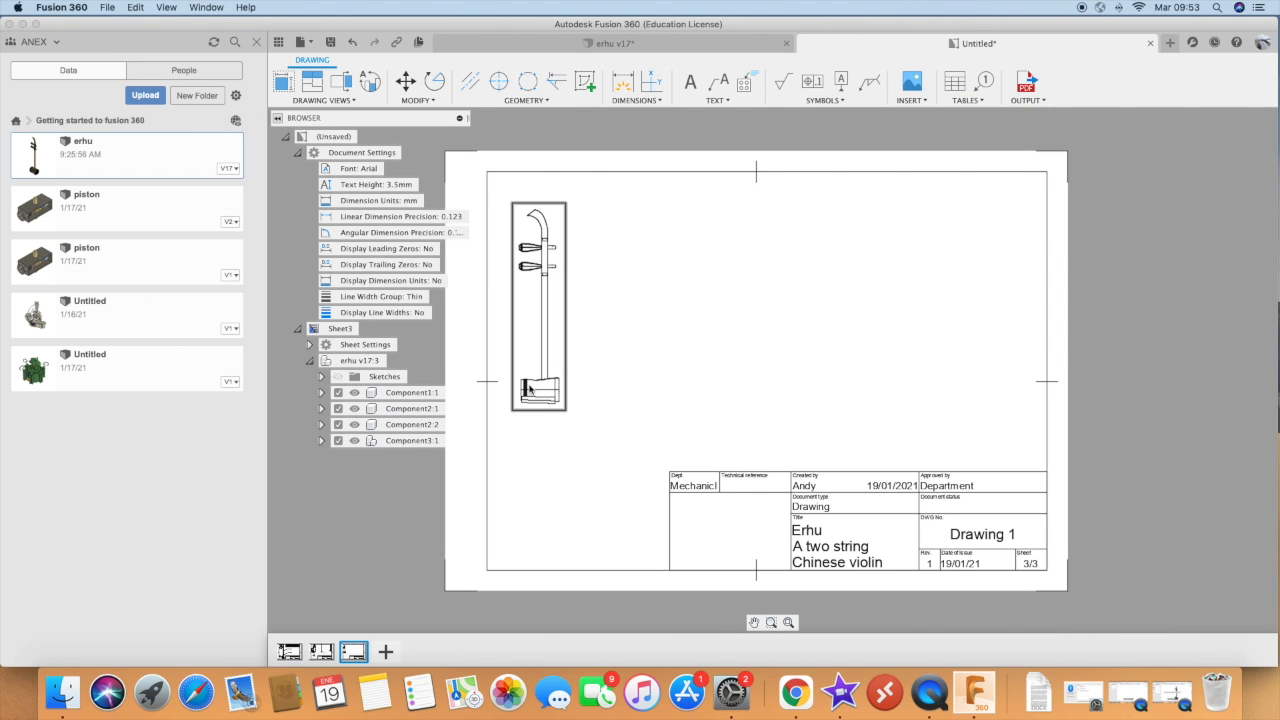
left_click(967, 100)
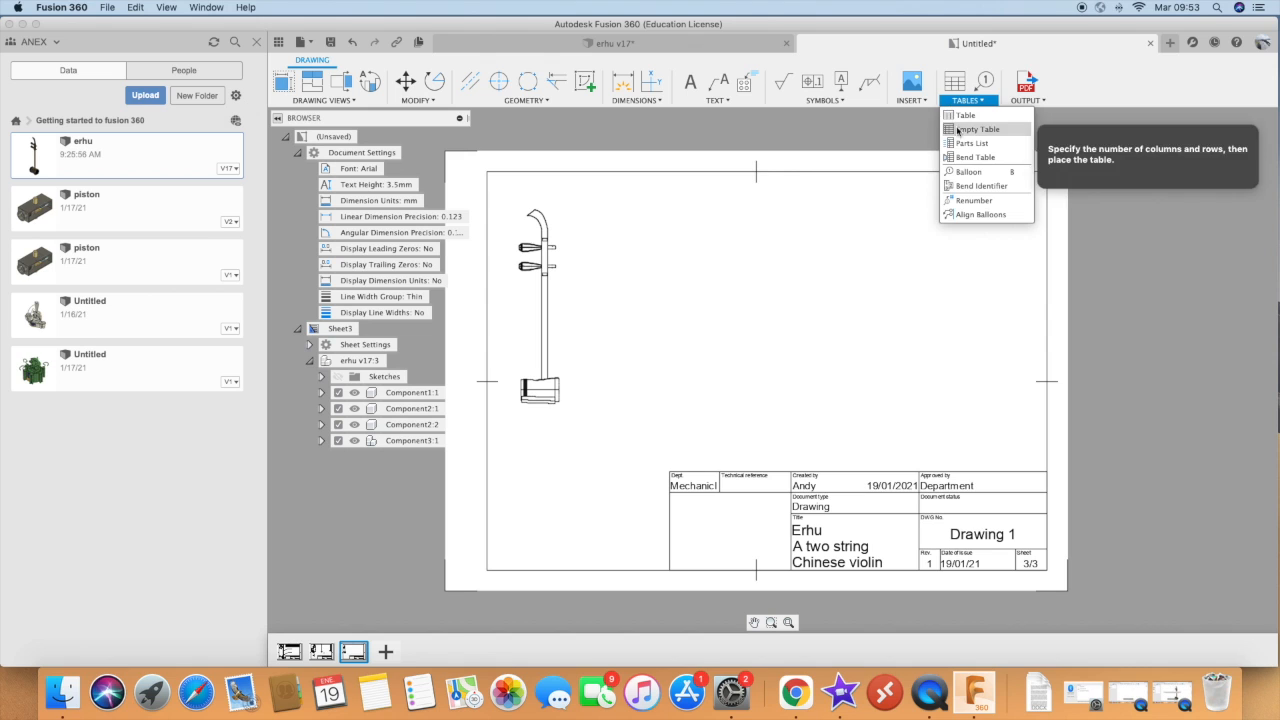
left_click(1046, 172)
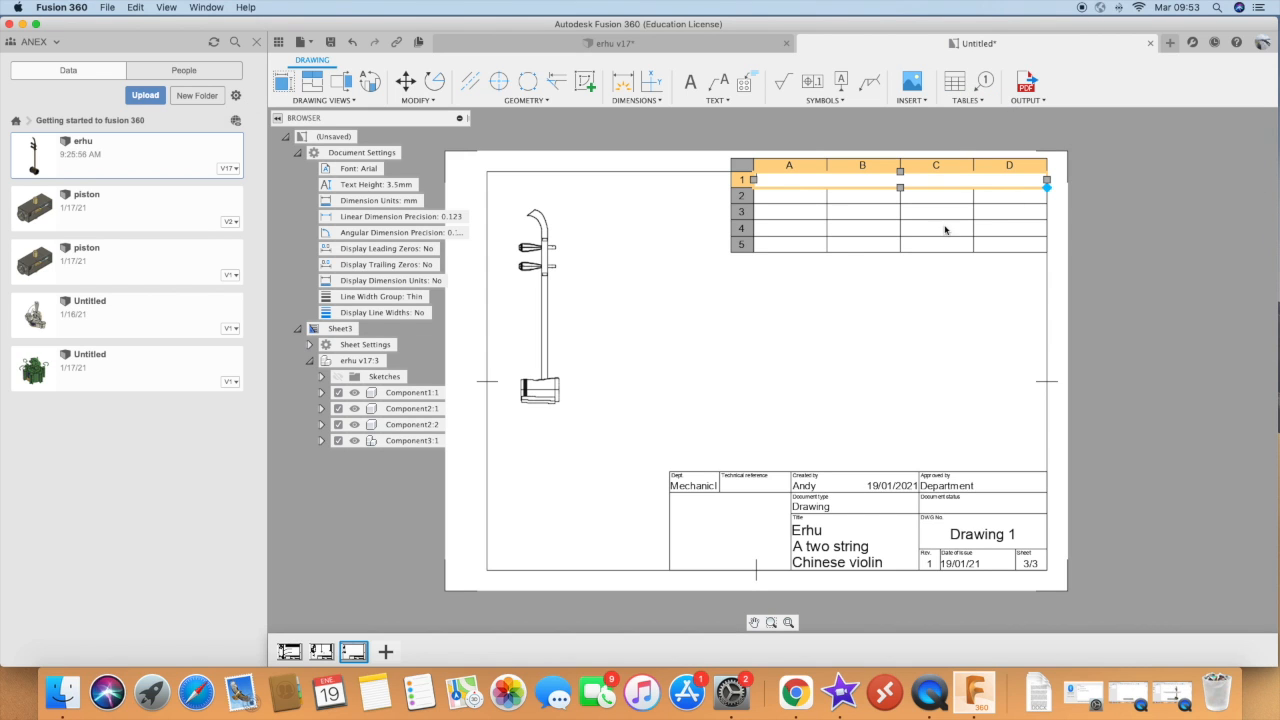
Enter the title "Bill of Materials" in the table's first row
double_click(828, 181)
type("Ba")
type("ll of mat")
key("BackSpace")
key("BackSpace")
key("BackSpace")
type("Materials")
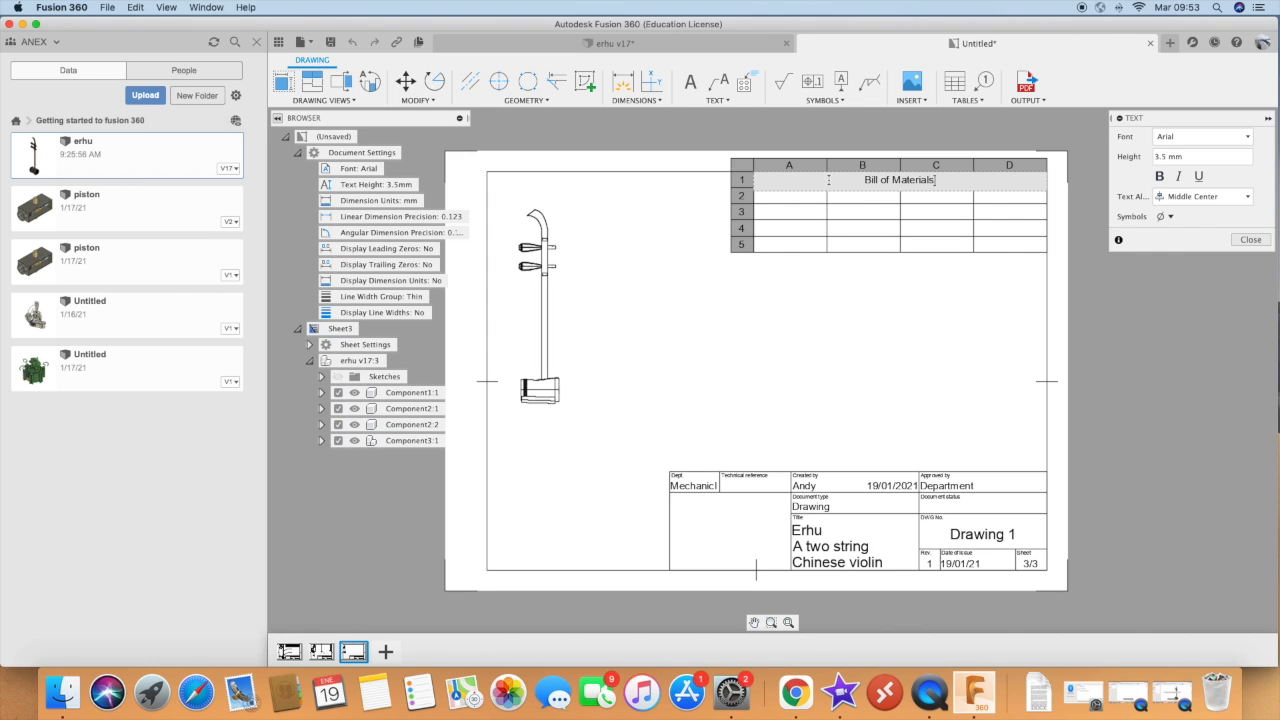
left_click(777, 210)
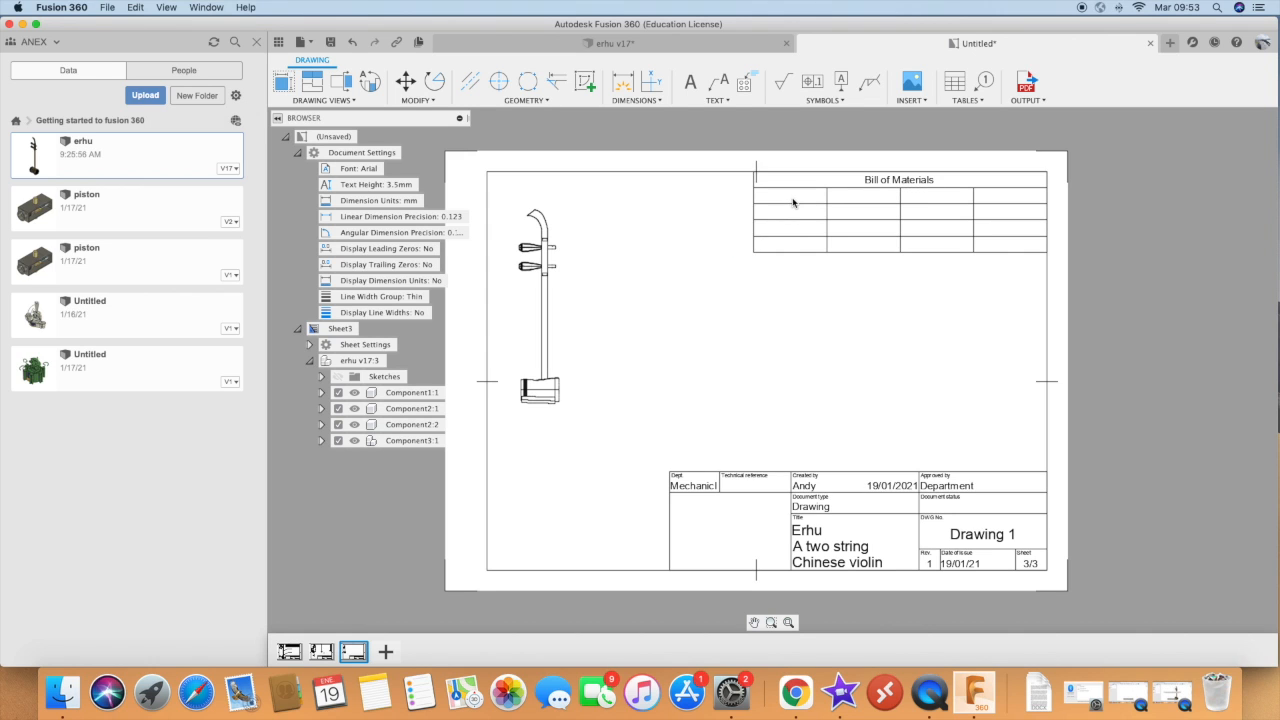
Enter the headings "Part Name" and "Quantity" in cells A2 and B2 of the table
double_click(792, 197)
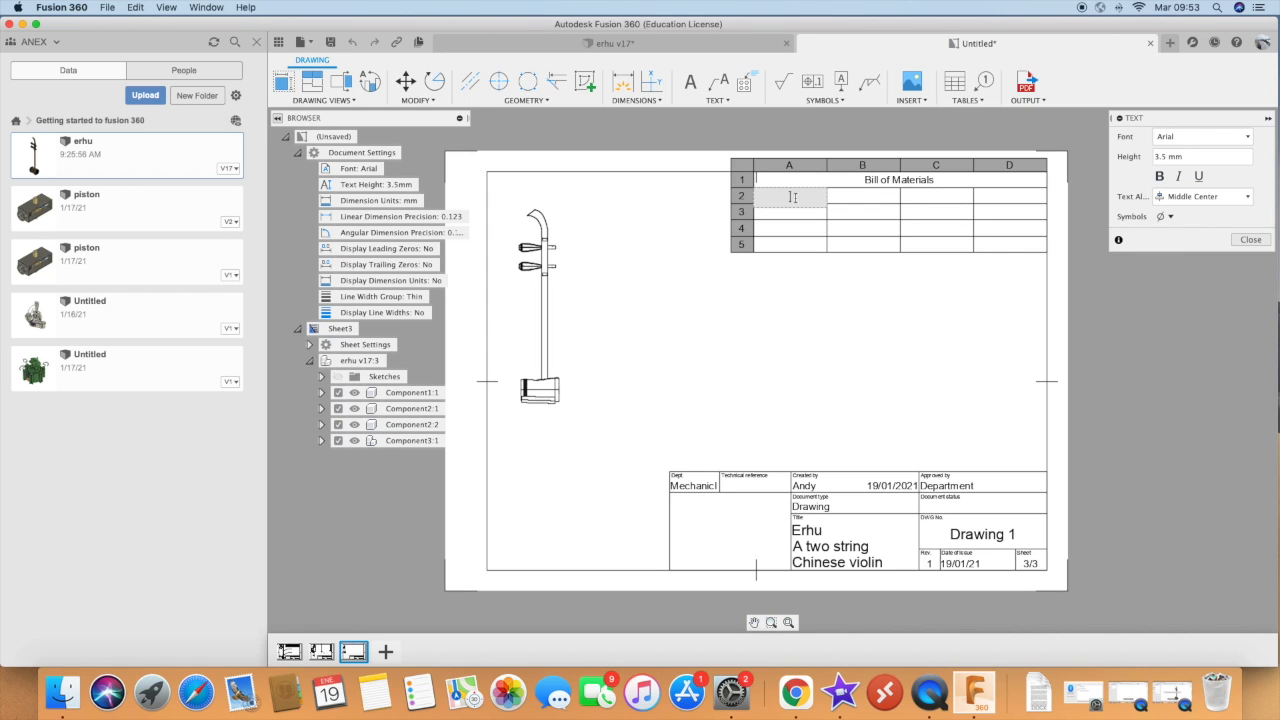
type("Part Name")
left_click(849, 200)
double_click(852, 199)
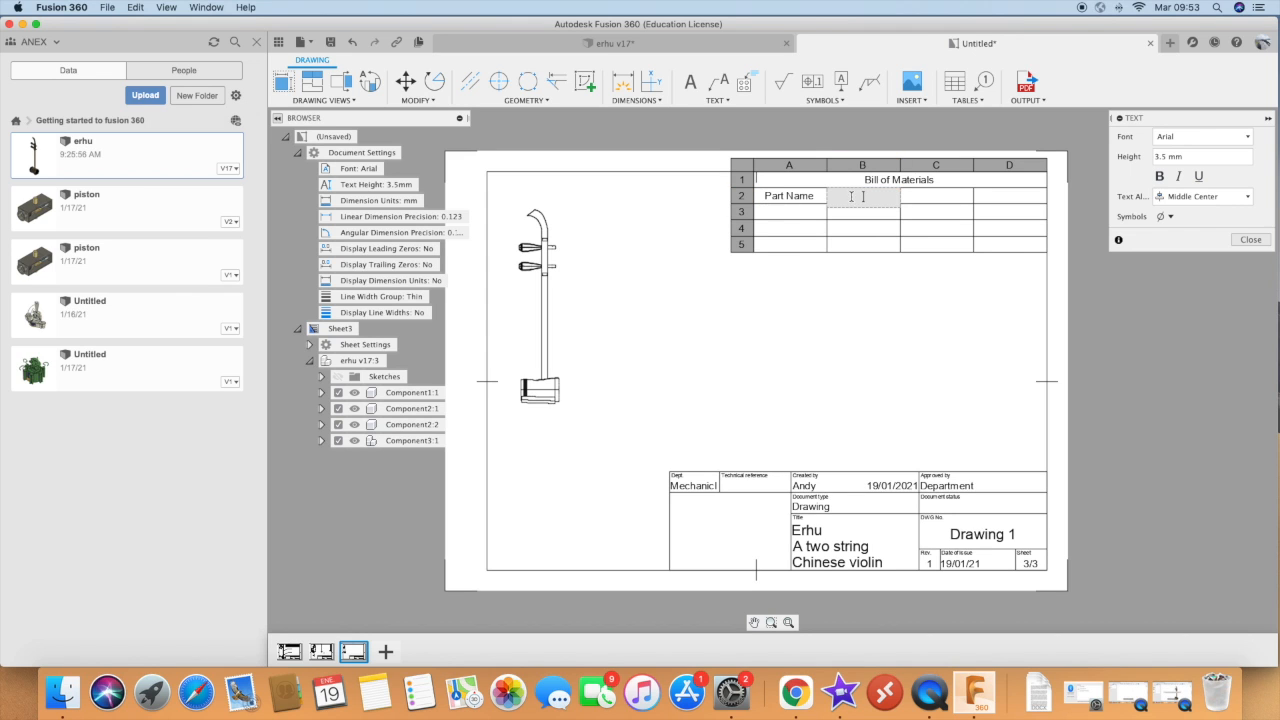
type("Quantity")
left_click(916, 203)
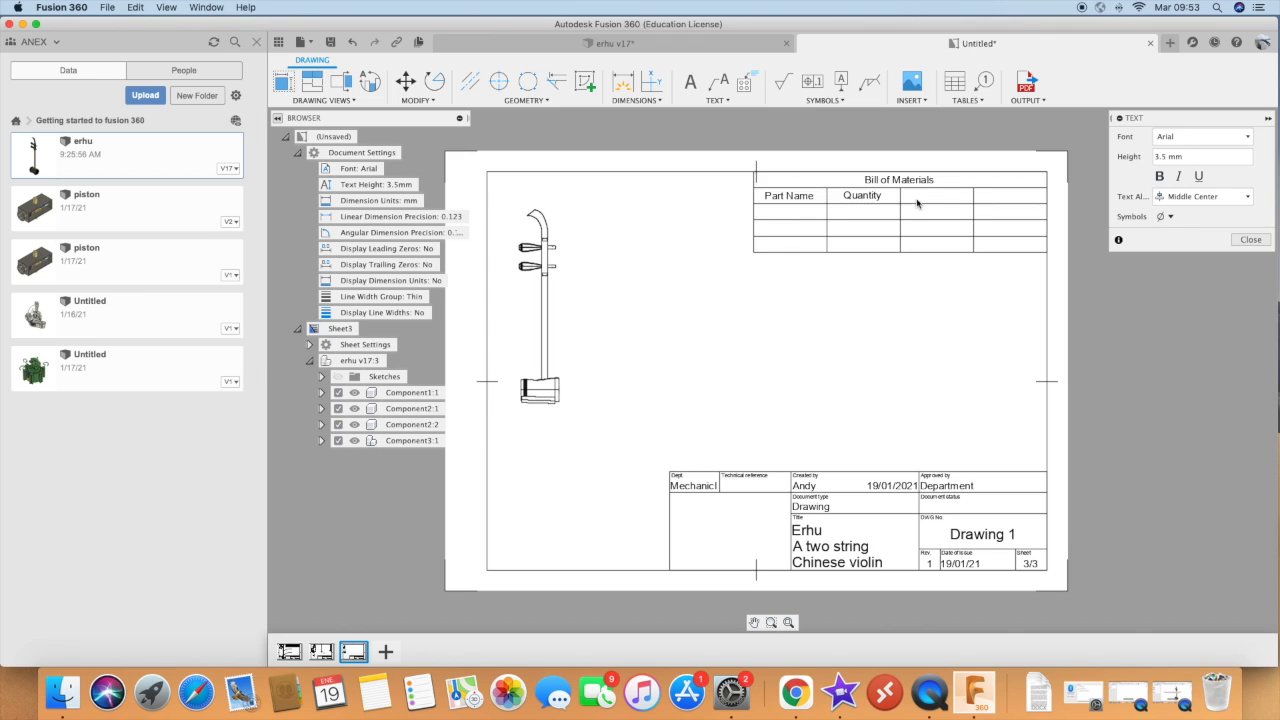
Change the heading in cell A2 to "Number" and the heading in cell B2 to "Part Name"
triple_click(803, 197)
type("a")
type("Number")
left_click(776, 196)
key("BackSpace")
left_click(862, 196)
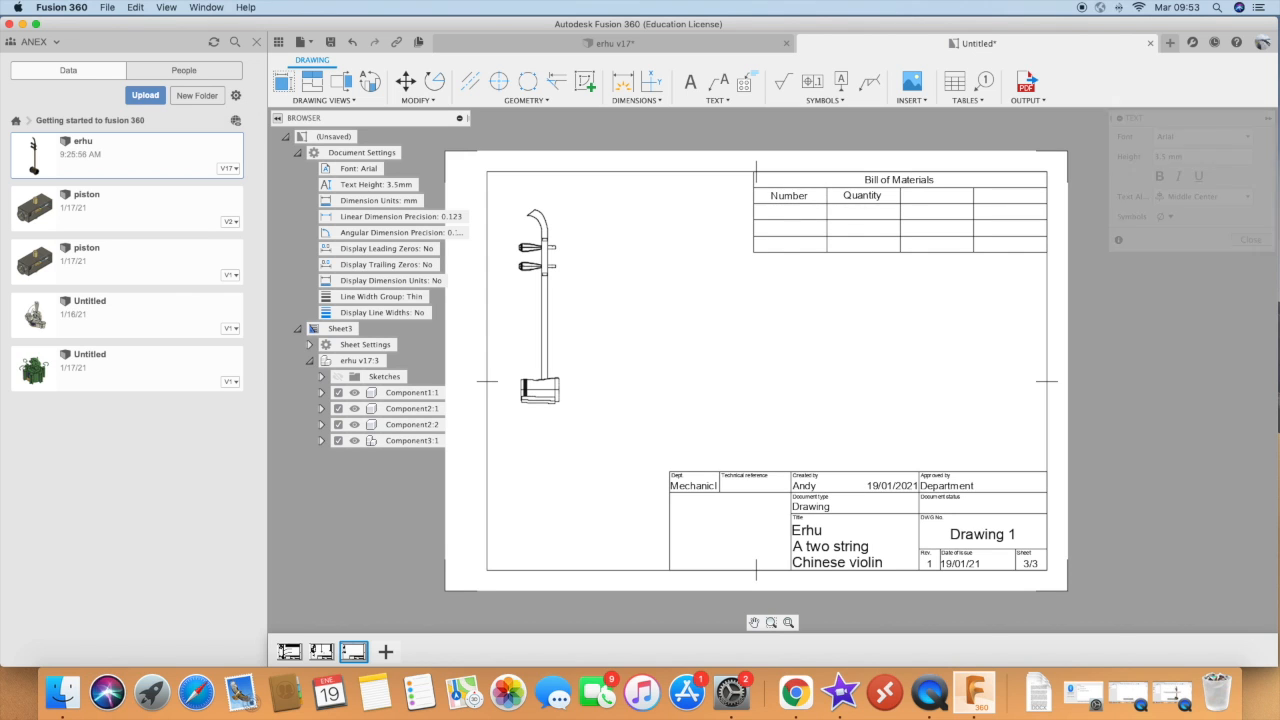
double_click(862, 196)
double_click(864, 197)
type("Pa")
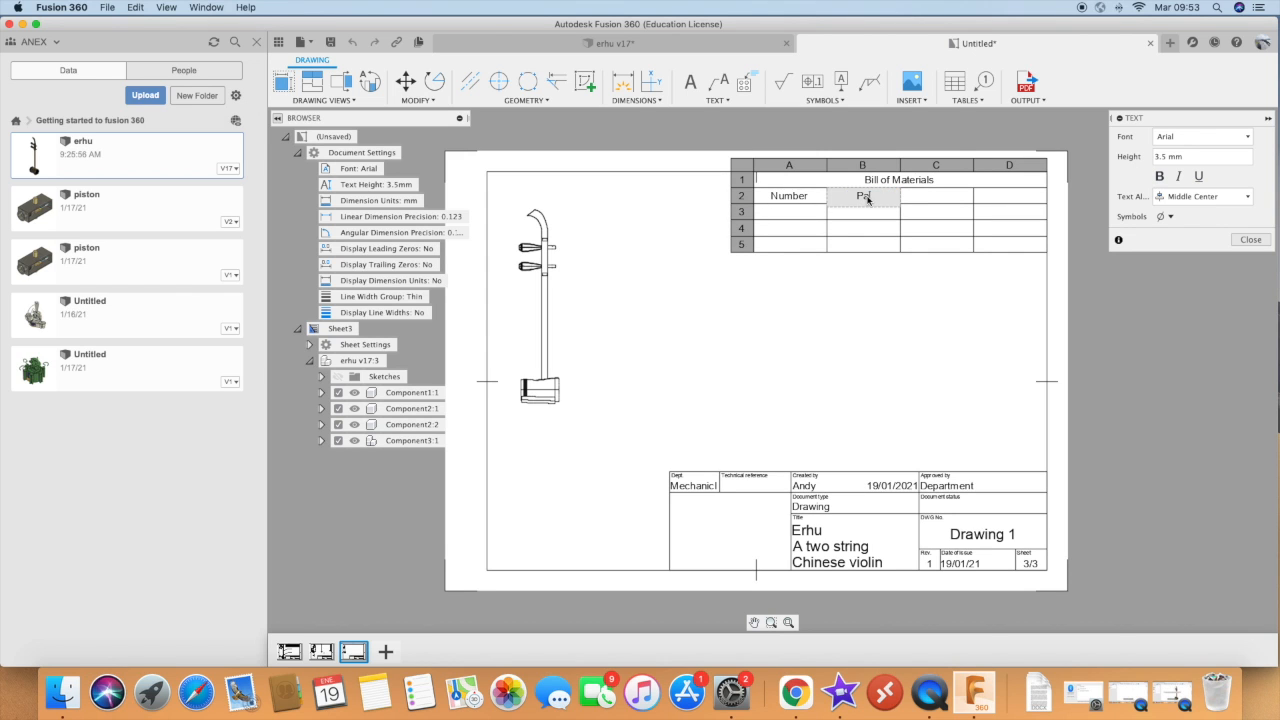
type("rt Name")
Enter the headings "Quantity" in cell C2 and "Notes" in cell D2 of the table
left_click(922, 204)
double_click(920, 201)
type("Quantity")
left_click(995, 203)
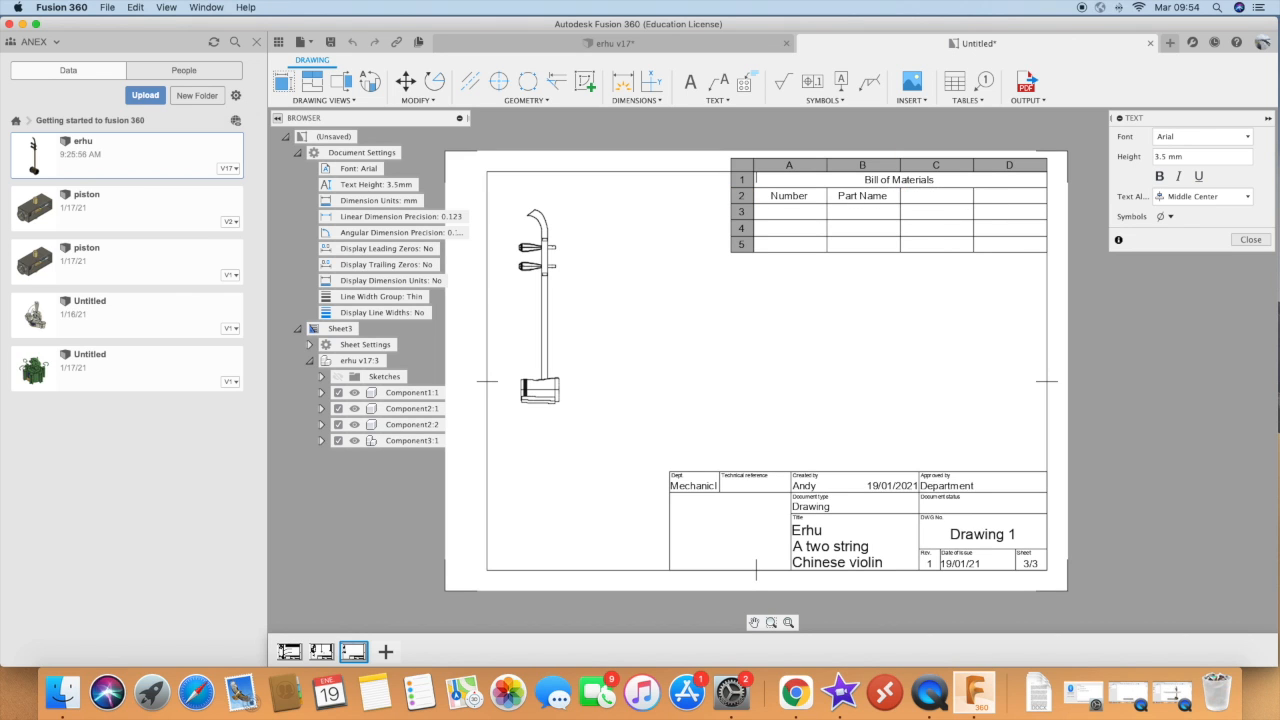
left_click(995, 203)
double_click(996, 199)
type("Notes")
left_click(873, 306)
left_click(754, 221)
mouse_move(755, 217)
left_mouse_down()
mouse_move(731, 216)
mouse_move(743, 216)
left_mouse_up()
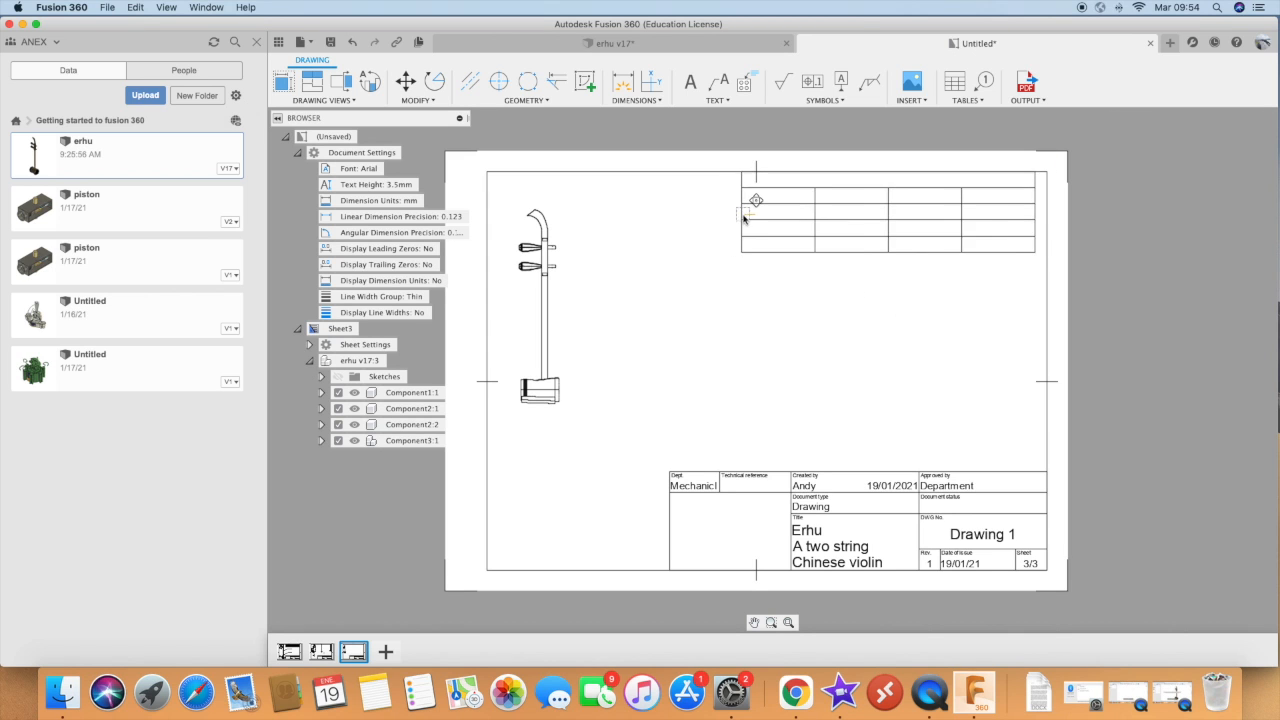
left_click(754, 217)
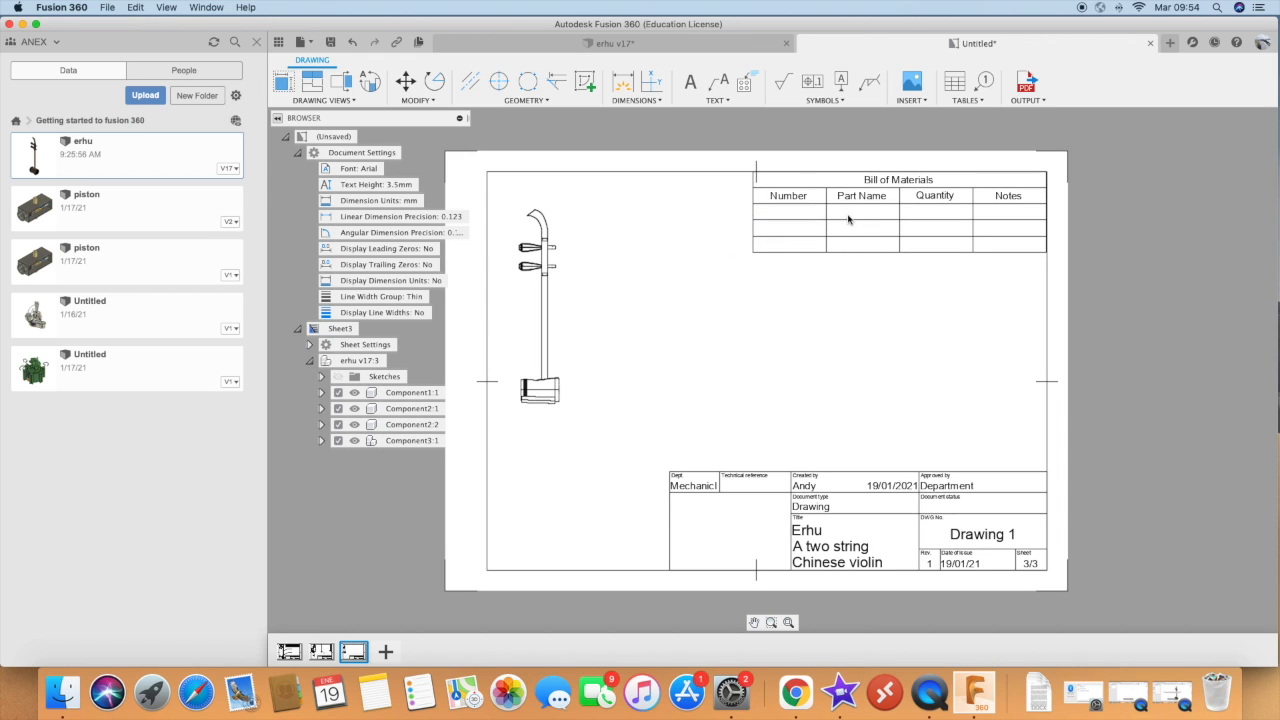
double_click(848, 214)
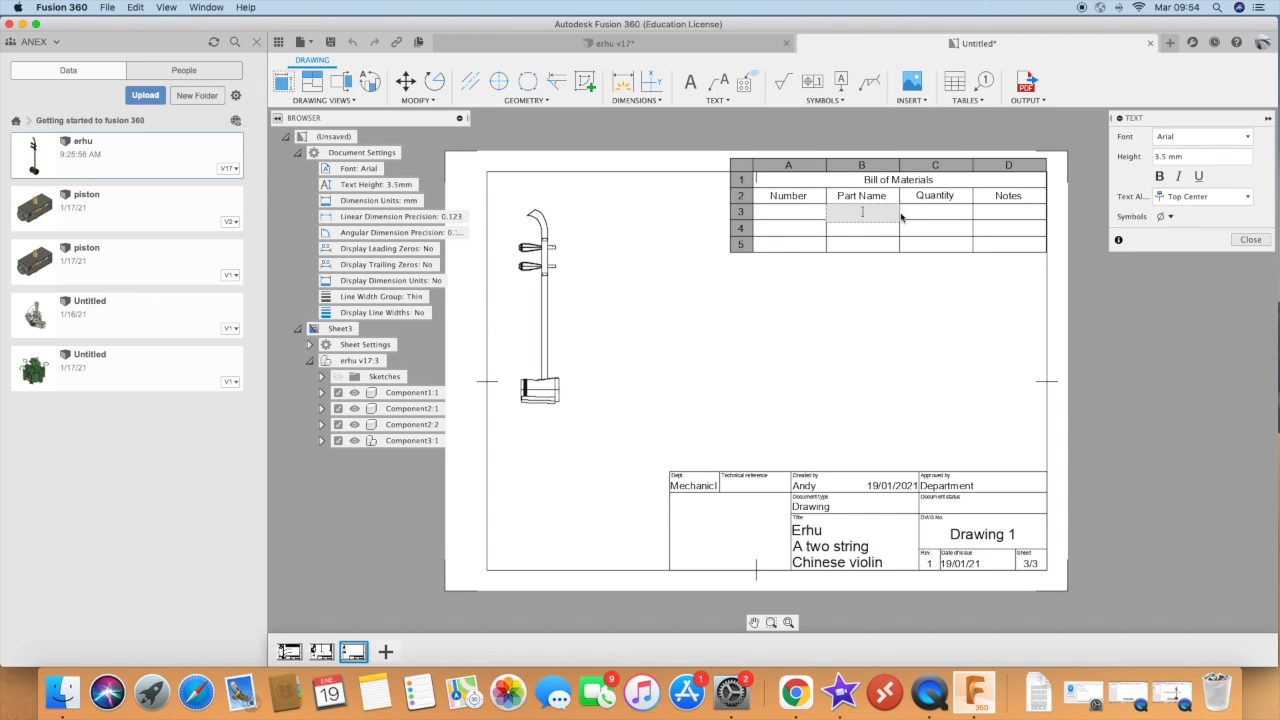
left_click(825, 211)
Widen the table and adjust its column borders, making Number and Quantity narrow and Part Name and Notes wide
left_click(827, 212)
left_click_drag(826, 188, 688, 190)
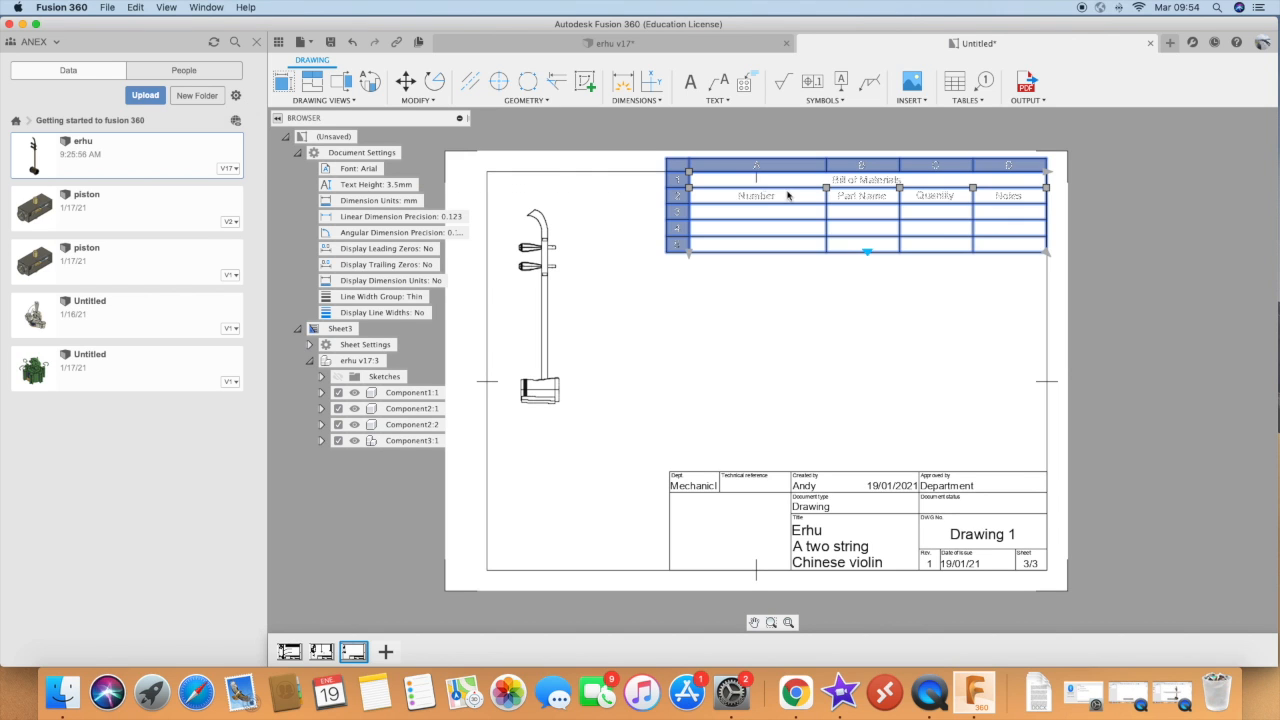
left_click_drag(826, 188, 738, 188)
left_click_drag(899, 192, 849, 190)
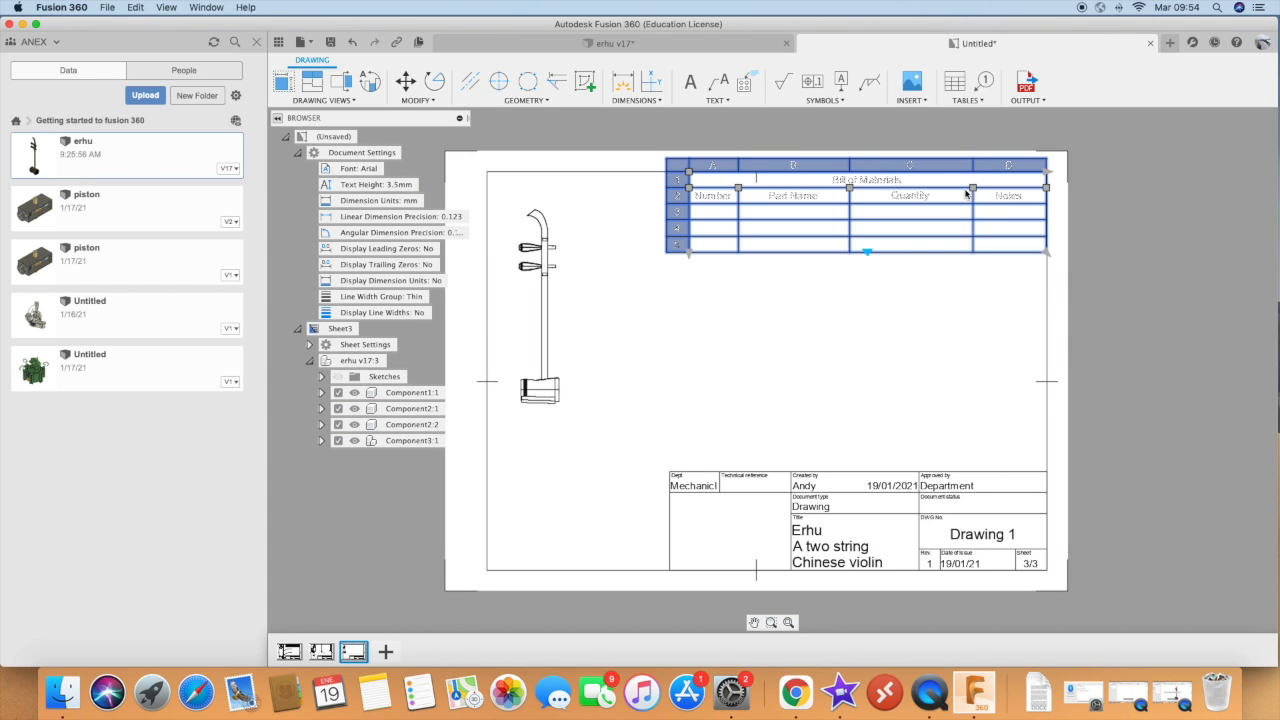
left_click_drag(972, 188, 845, 190)
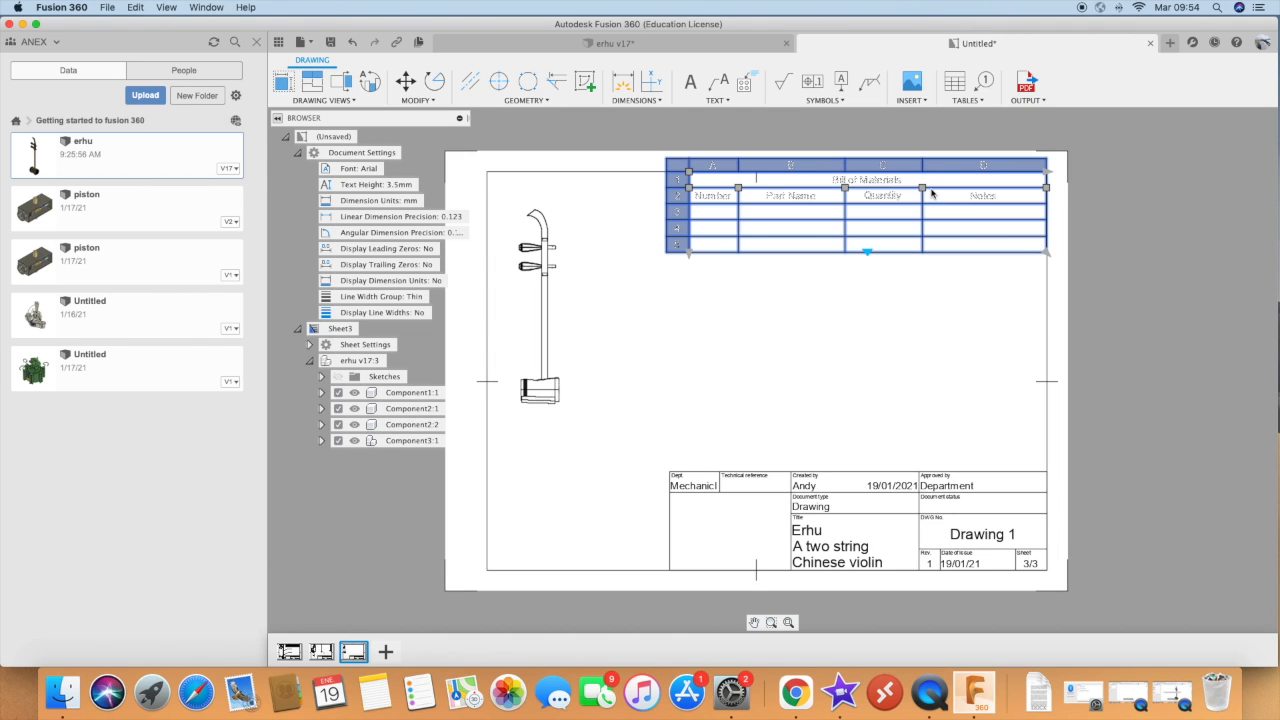
Fill the Part Name column with "Main Frame", "Peg" and "Box" in rows 3 to 5
double_click(806, 211)
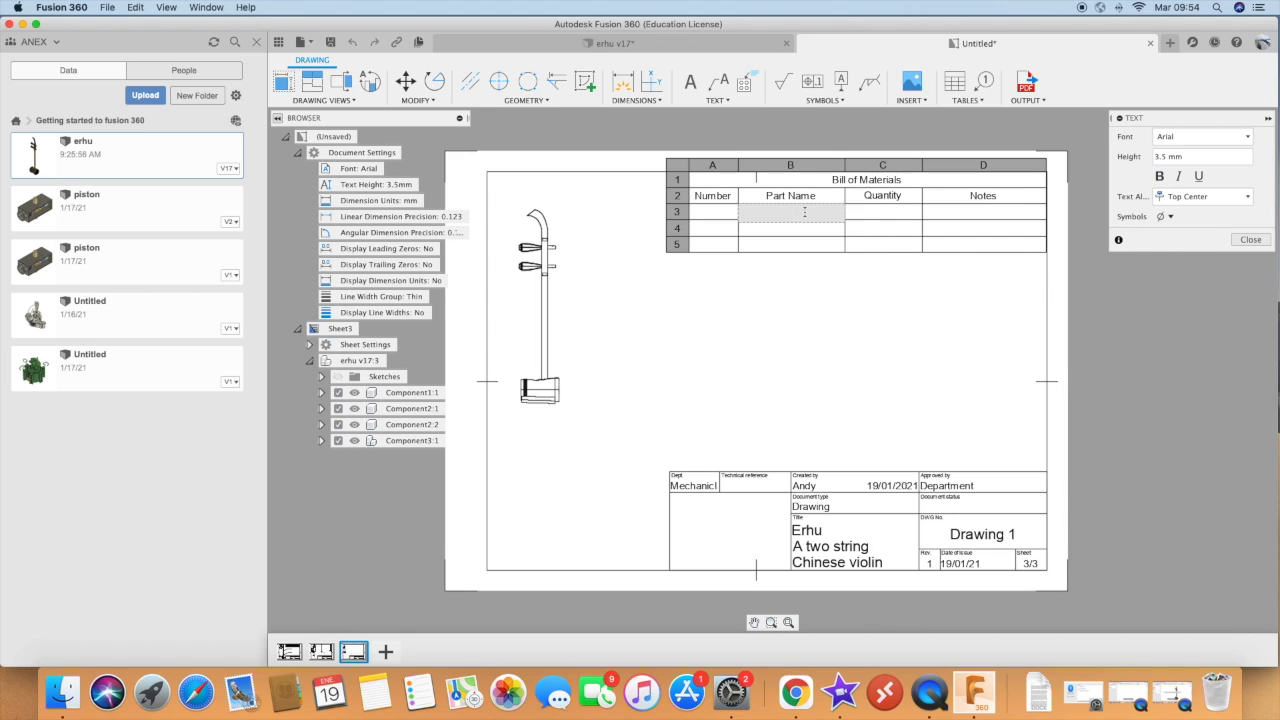
type("Main Frame")
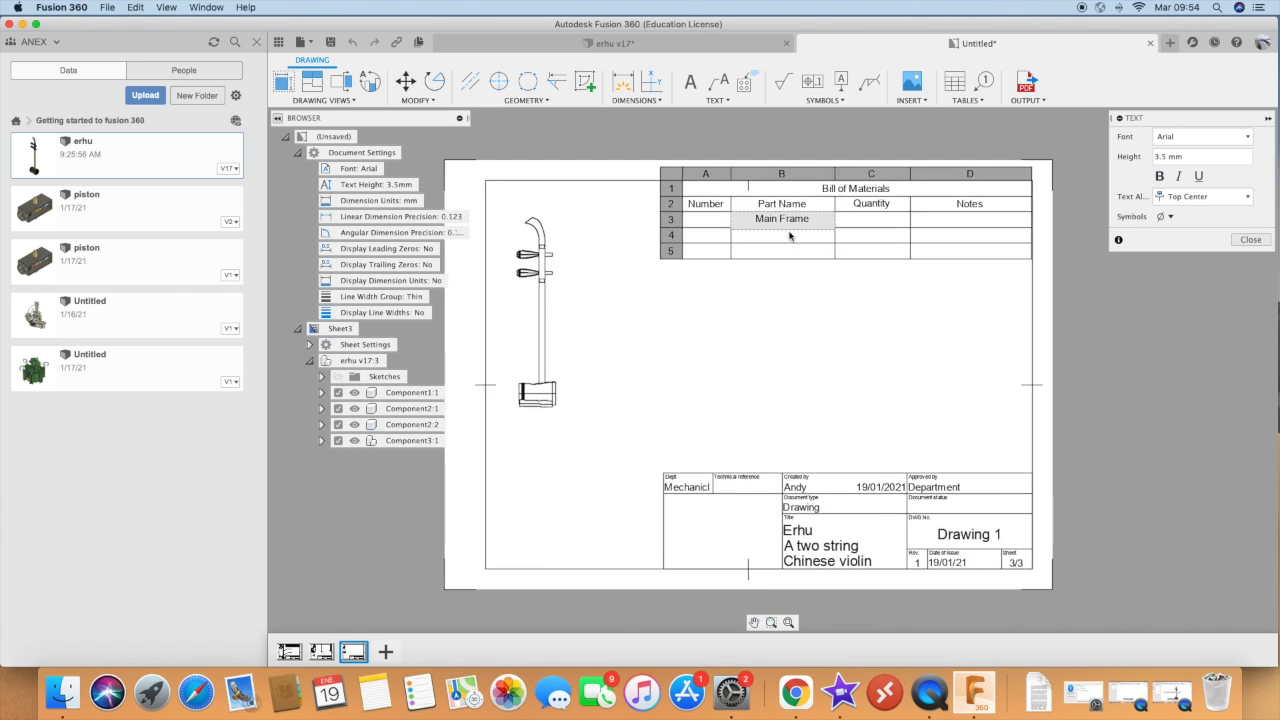
double_click(788, 240)
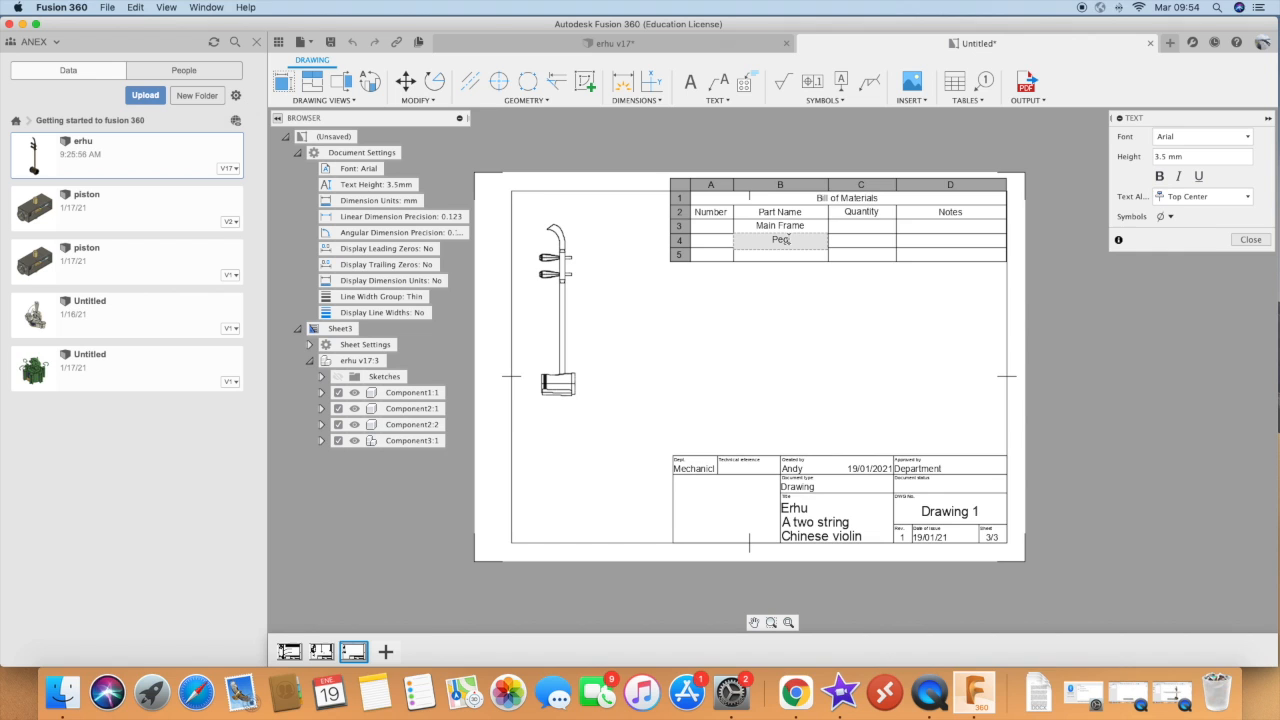
key("Return")
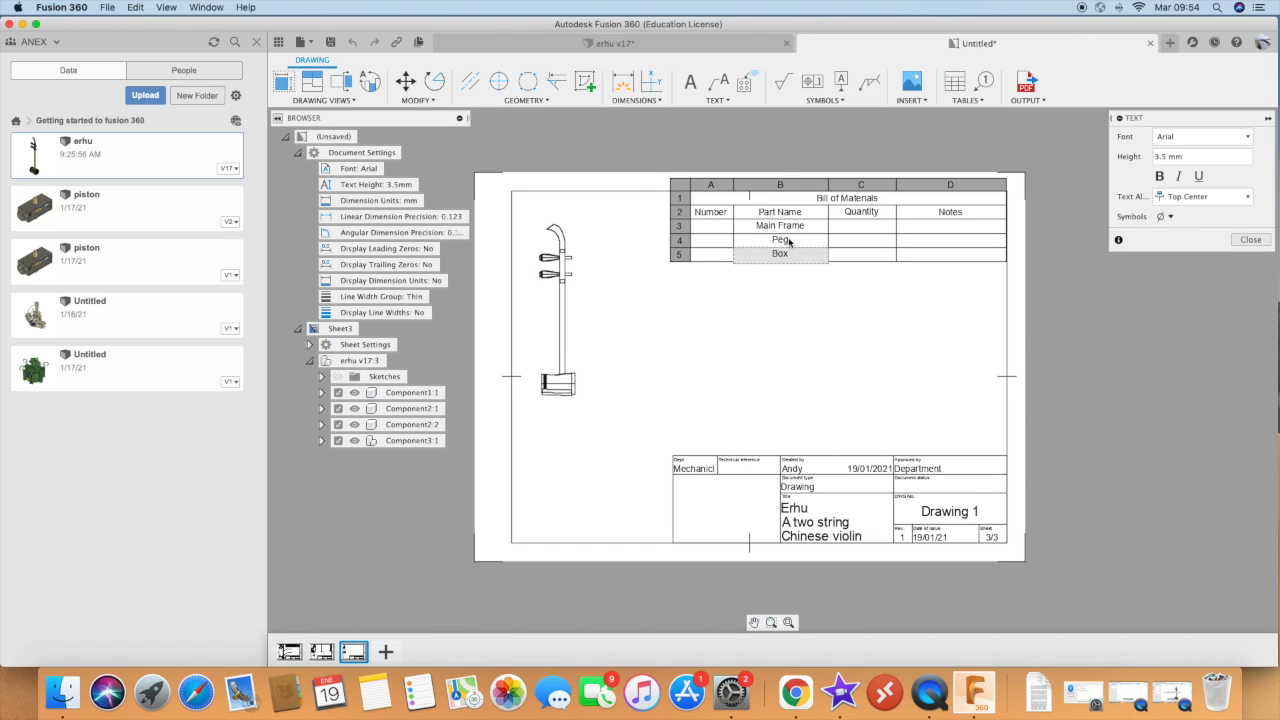
left_click(788, 242)
Fill the Quantity column with 1 for Main Frame, 2 for Peg and 1 for Box
double_click(846, 241)
scroll(846, 241, "down", 1)
left_click(860, 227)
scroll(856, 228, "up", 1)
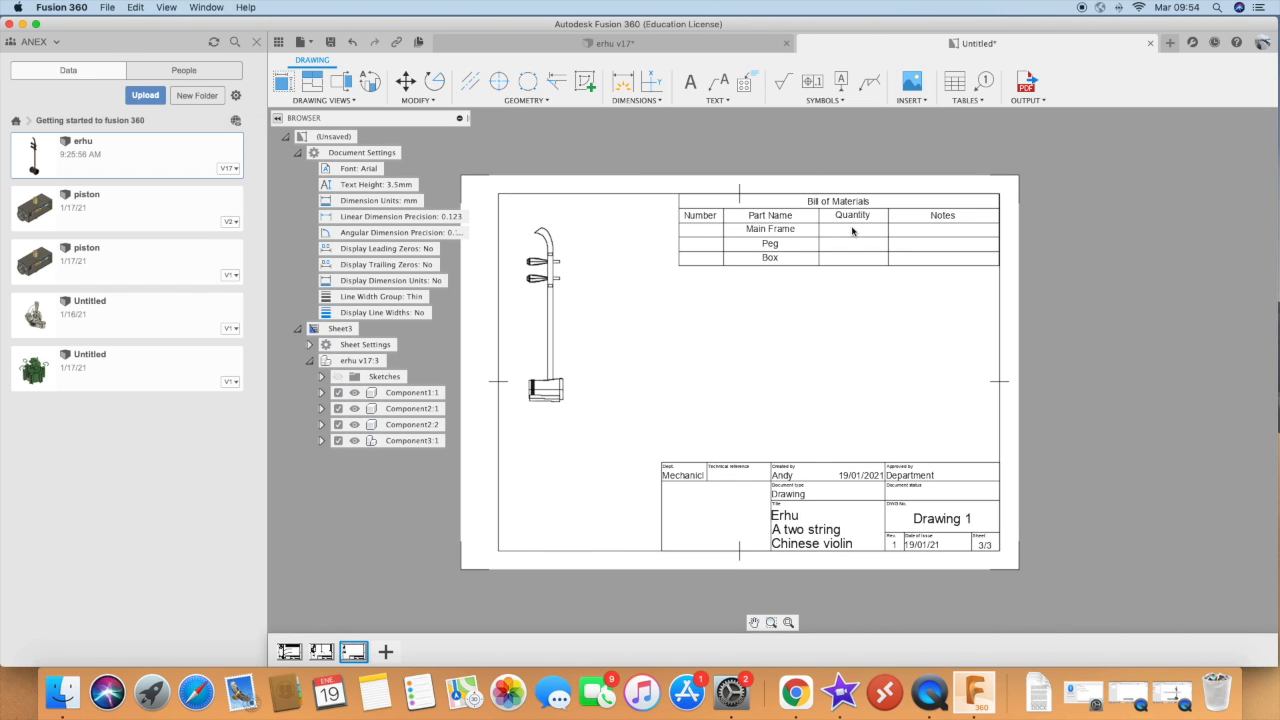
double_click(849, 233)
type("1")
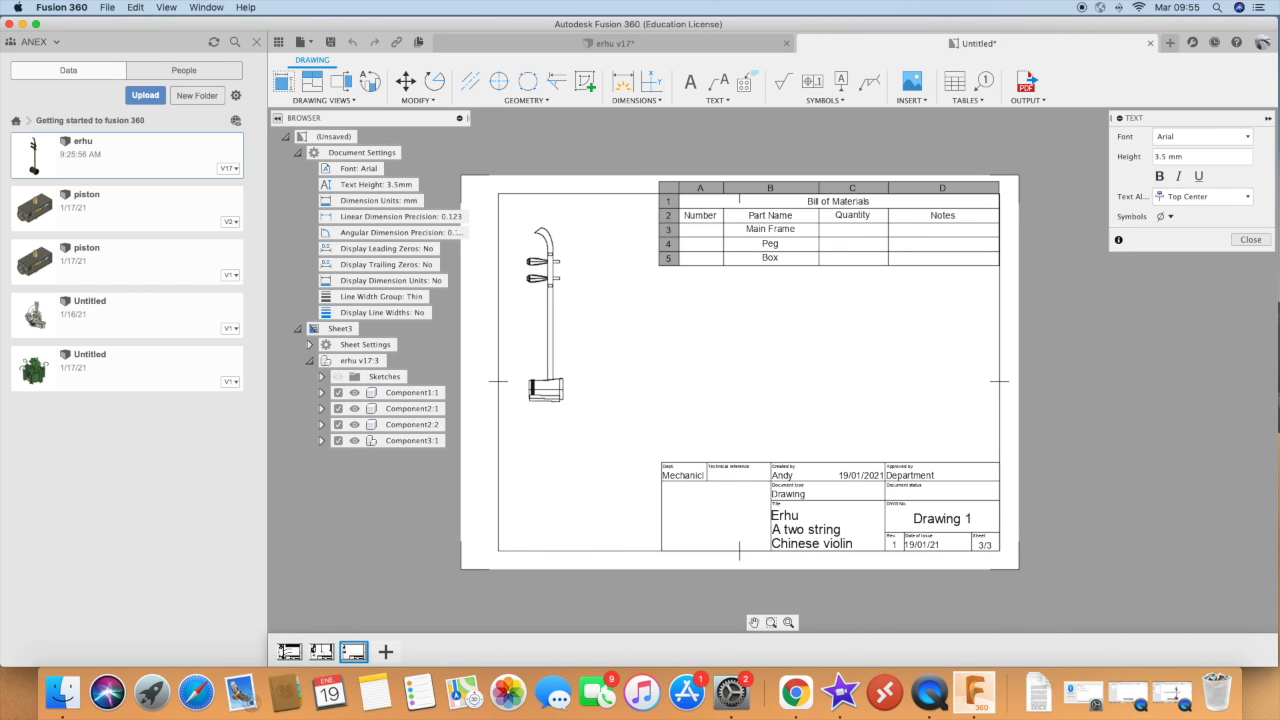
left_click(856, 250)
double_click(852, 244)
type("2")
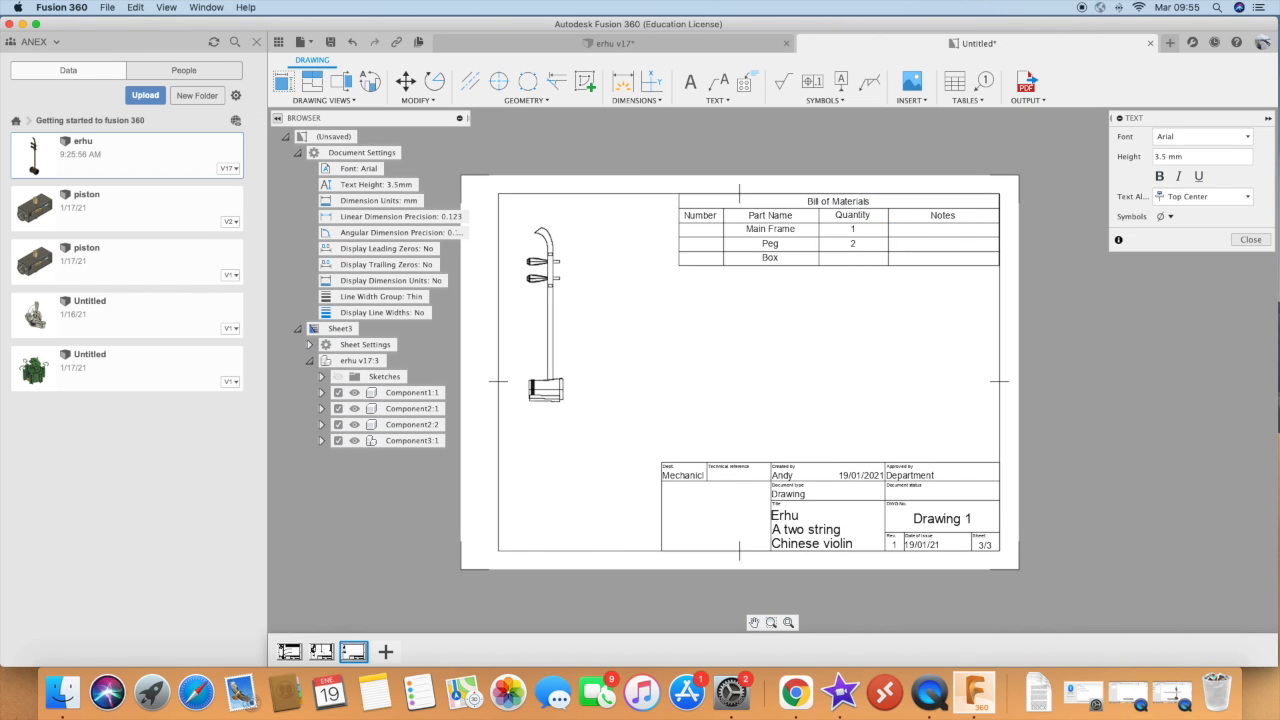
left_click(853, 262)
double_click(853, 258)
type("1")
left_click(824, 306)
Attach a standard balloon to the curved upper end of the erhu's neck and place it beside the view
left_click(956, 101)
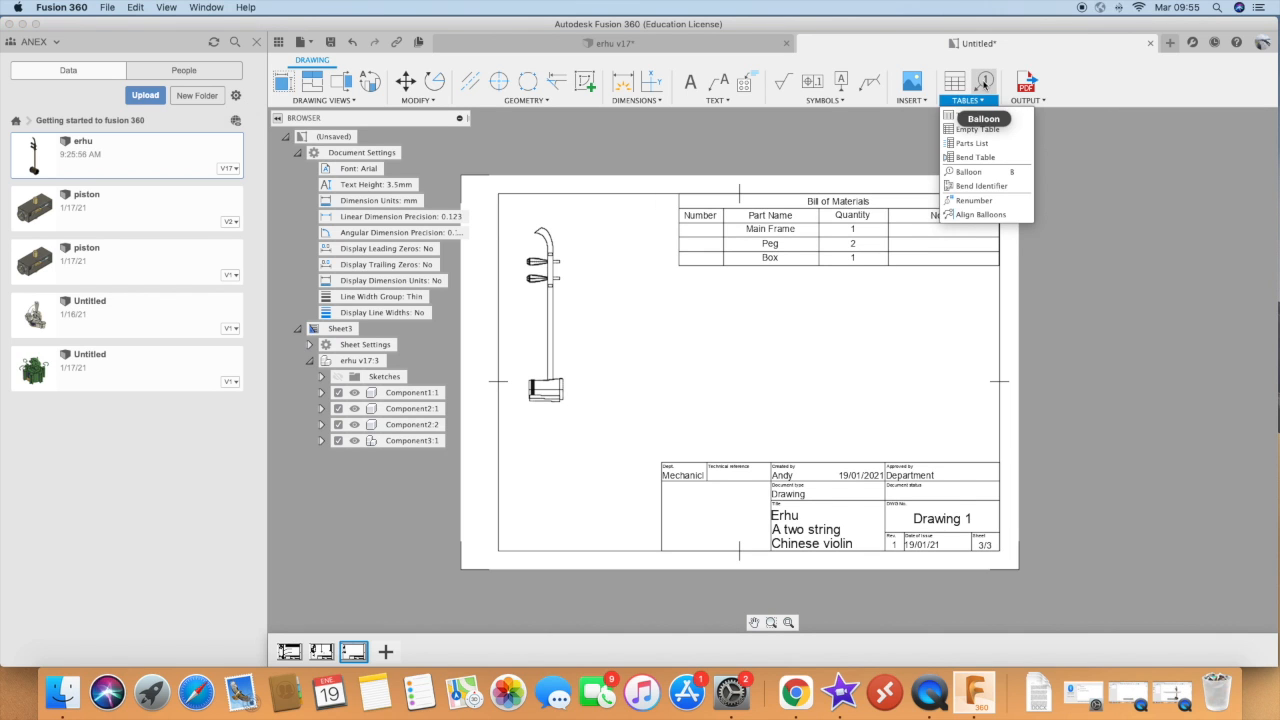
left_click(978, 120)
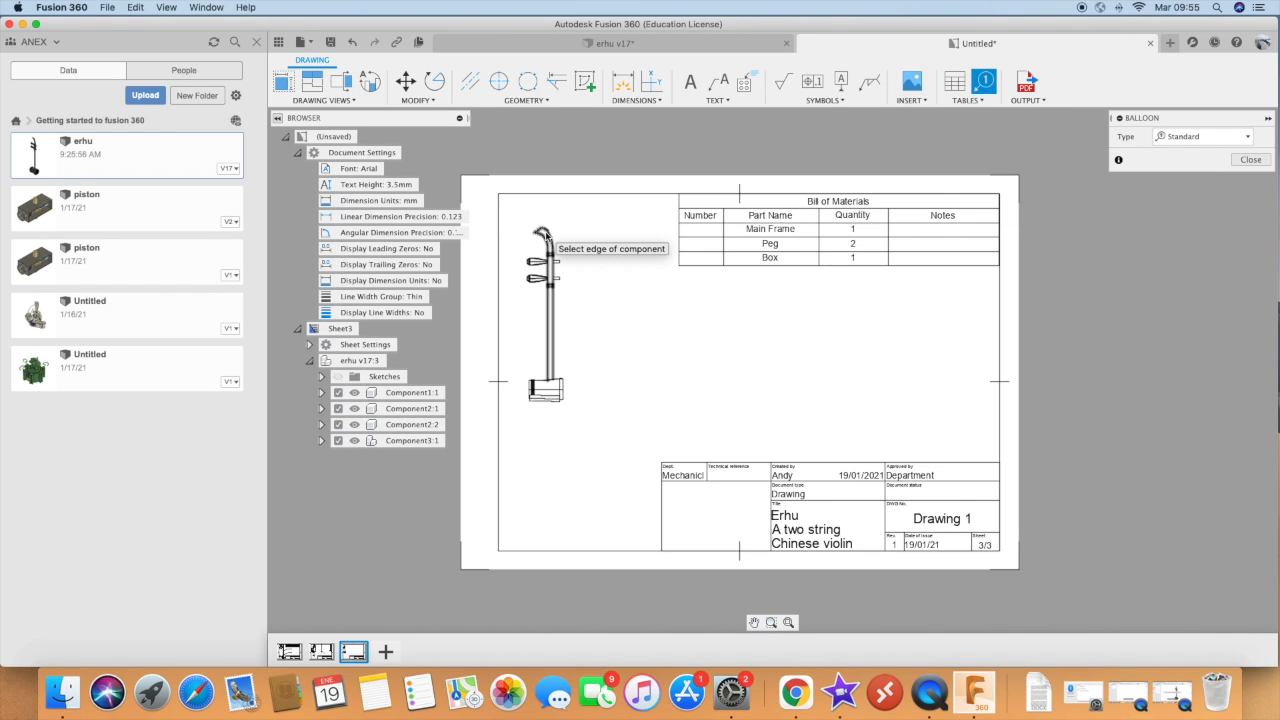
left_click(549, 233)
left_click(587, 221)
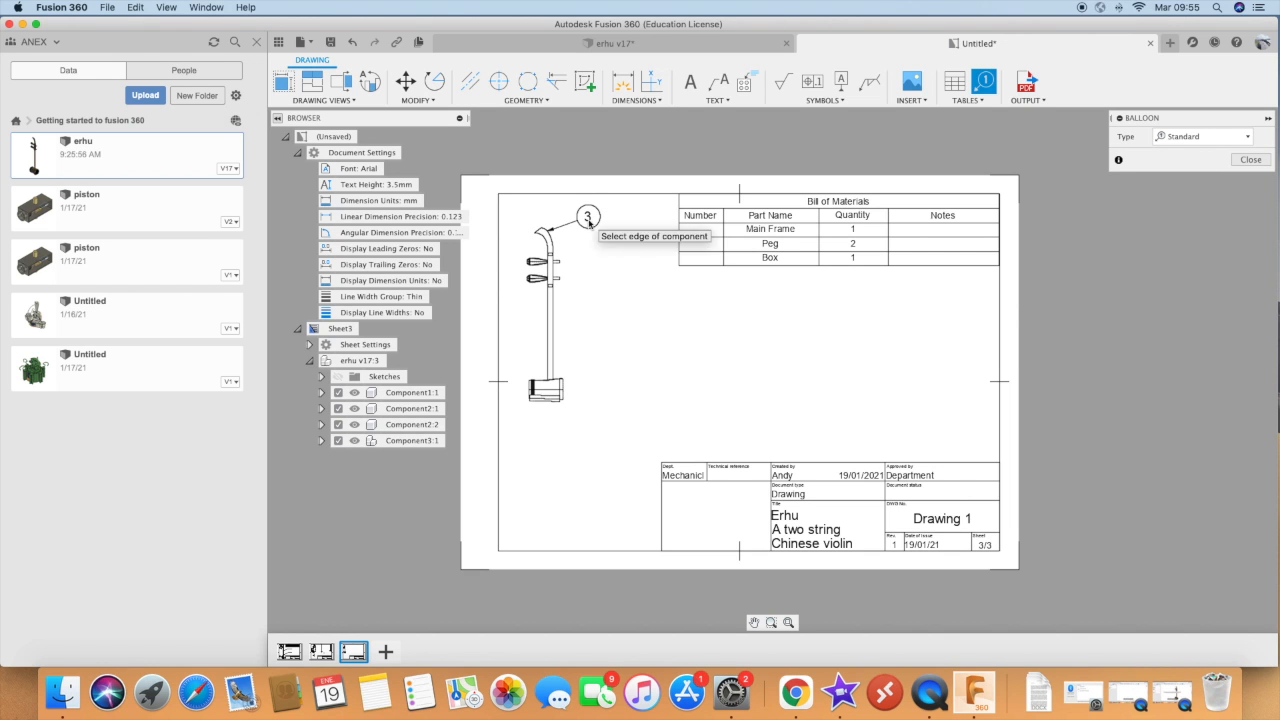
Attach standard balloons to the upper peg, the lower peg and the box, placing each beside the erhu view
scroll(565, 265, "down", 2)
left_click(565, 265)
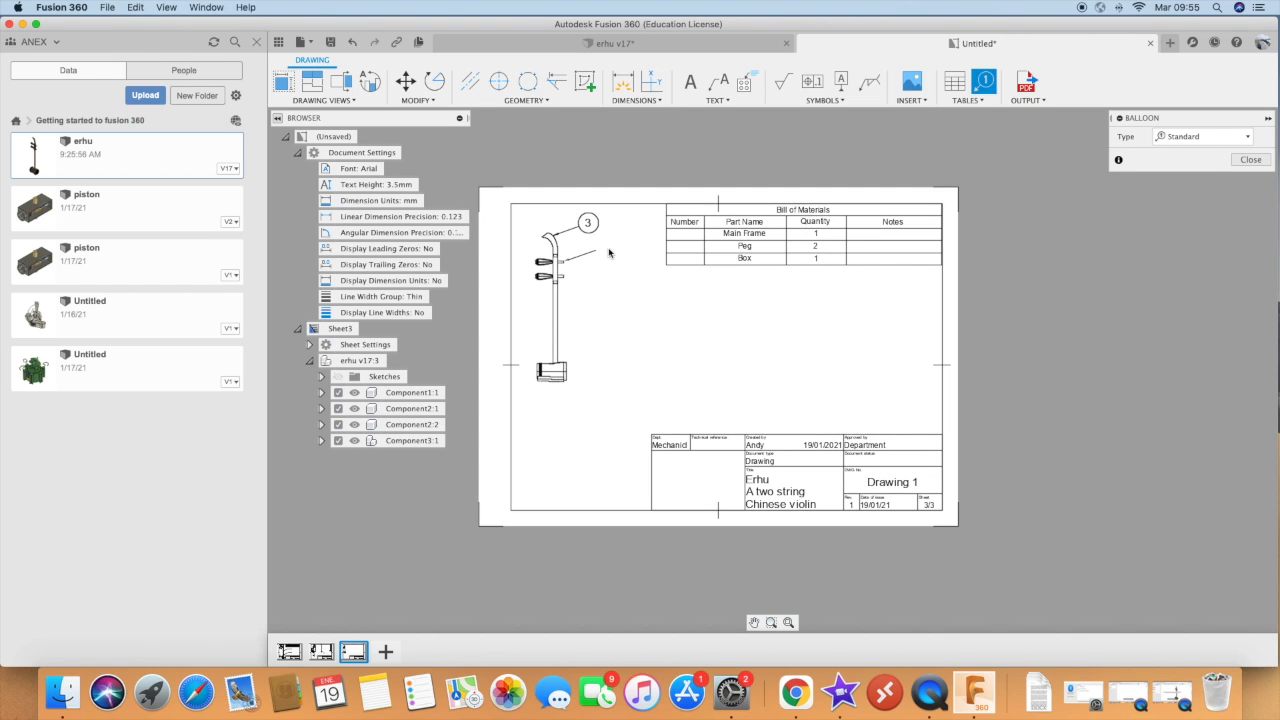
left_click(612, 245)
left_click(562, 280)
left_click(617, 272)
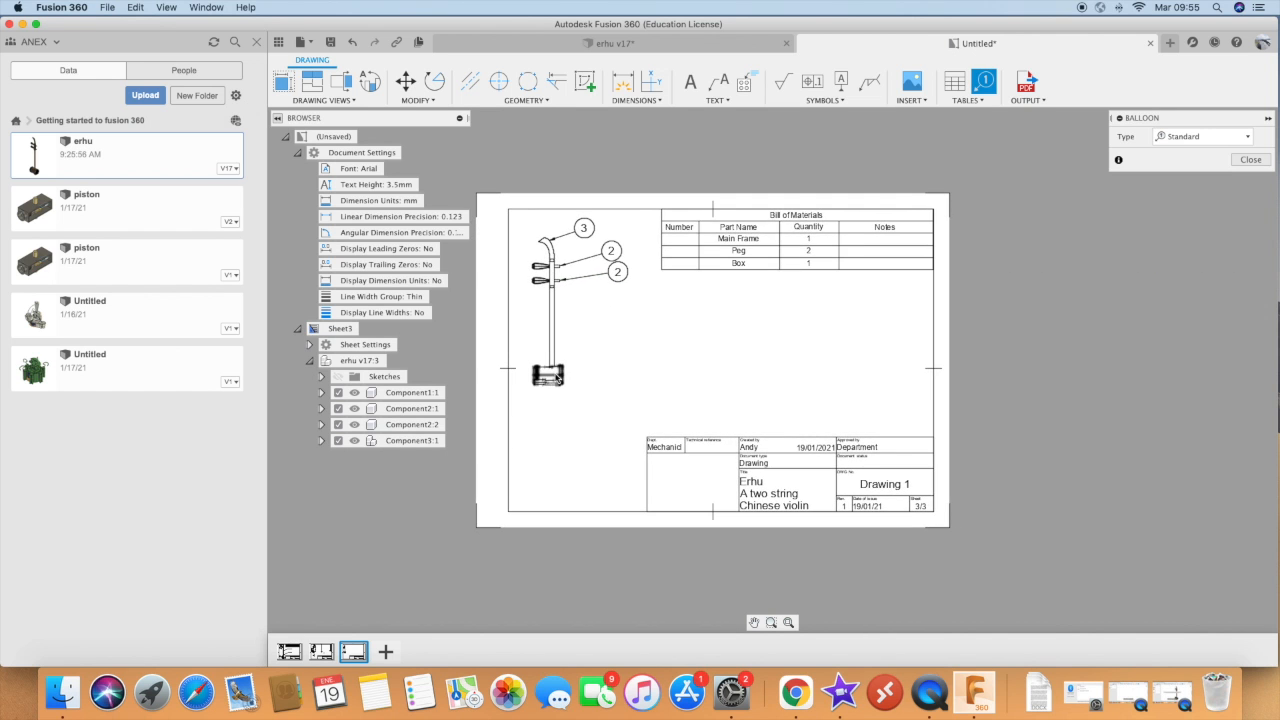
scroll(600, 343, "up", 1)
left_click(621, 343)
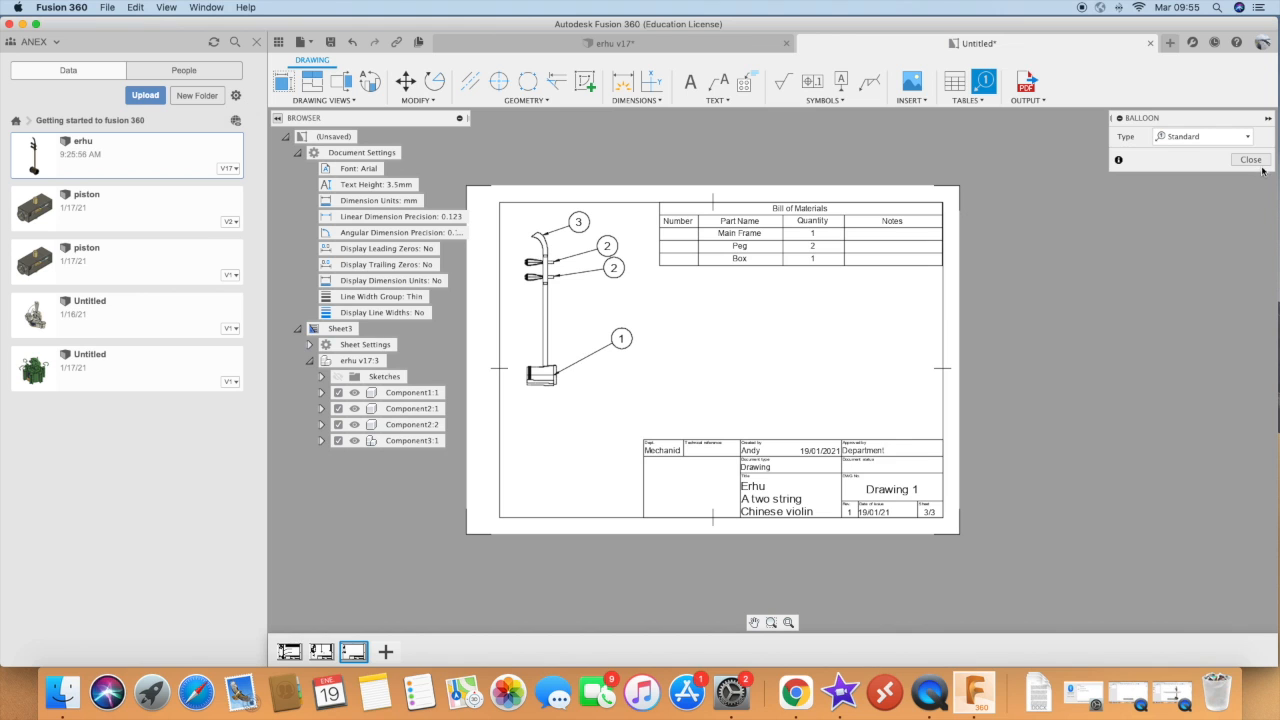
left_click(1228, 138)
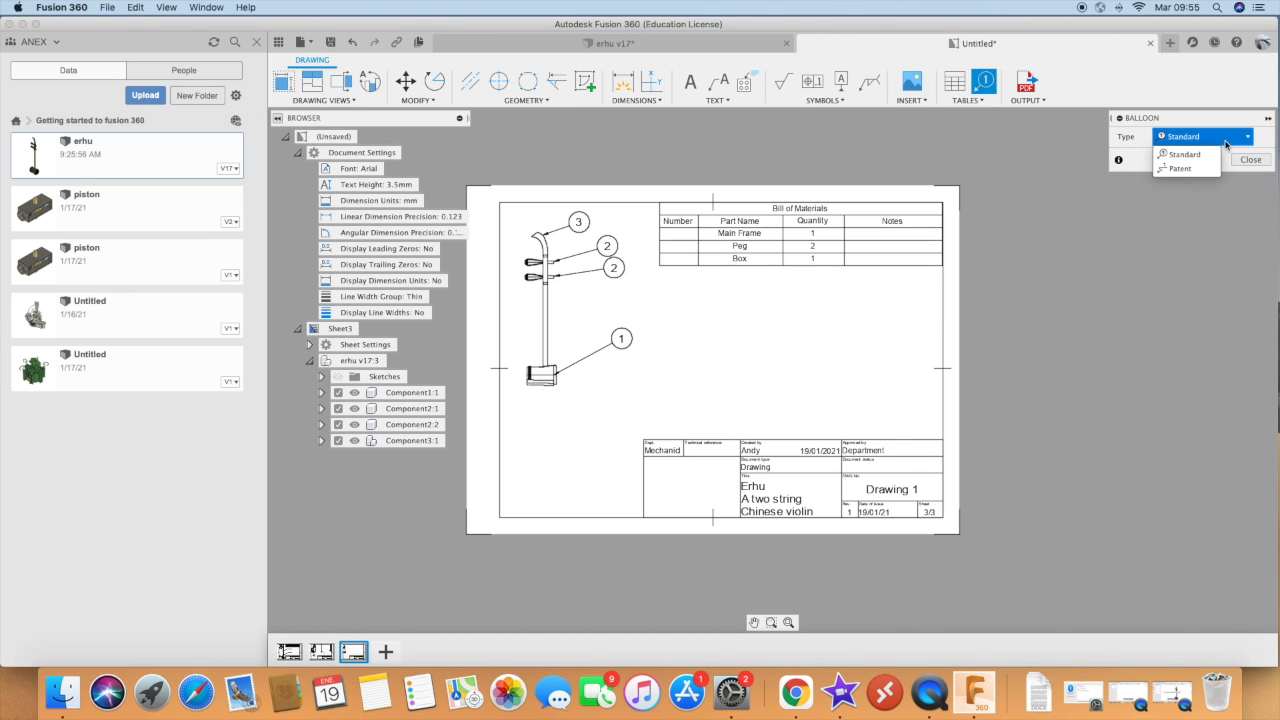
left_click(1258, 159)
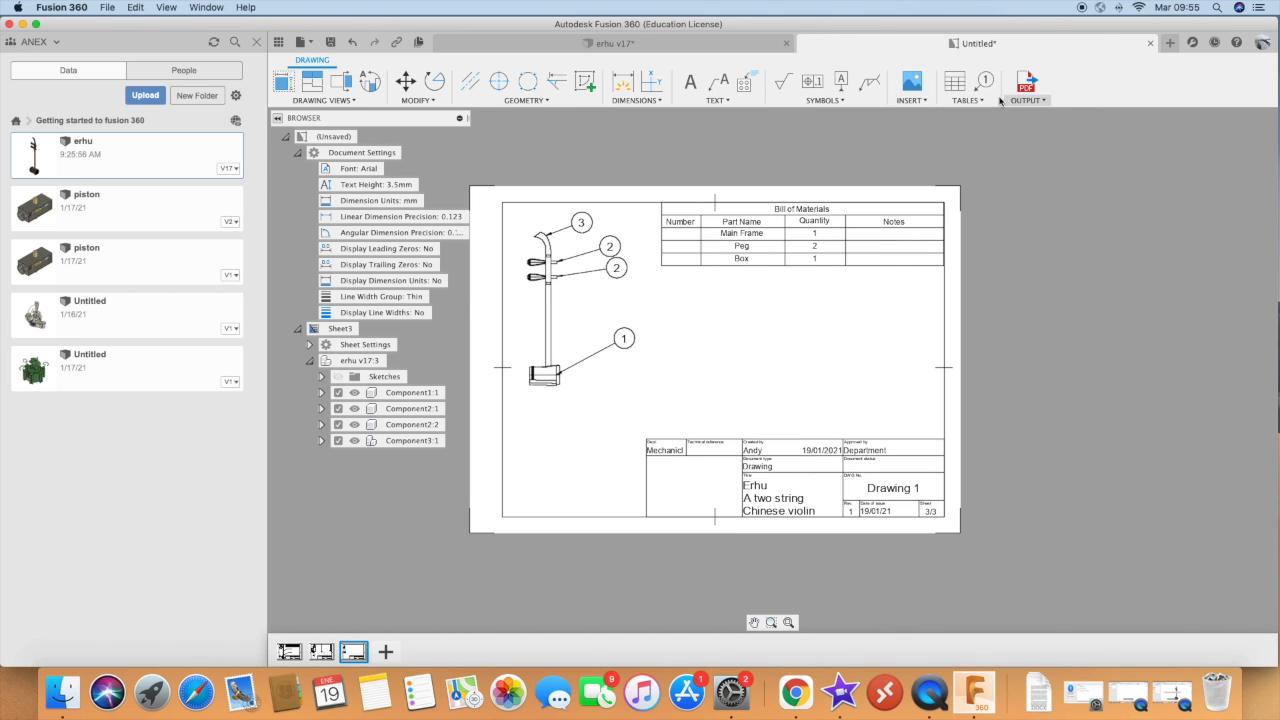
Renumber the balloons automatically from 1, in order: neck, the two pegs, box
left_click(966, 100)
left_click(975, 200)
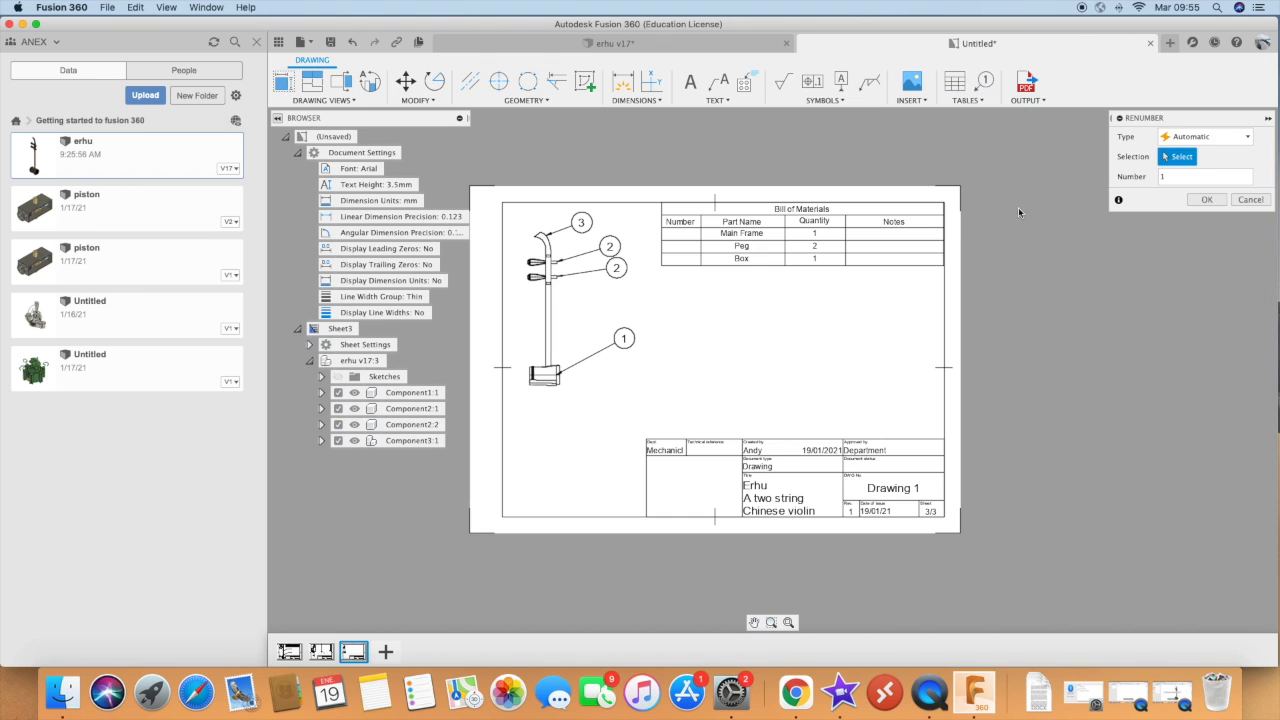
left_click(582, 225)
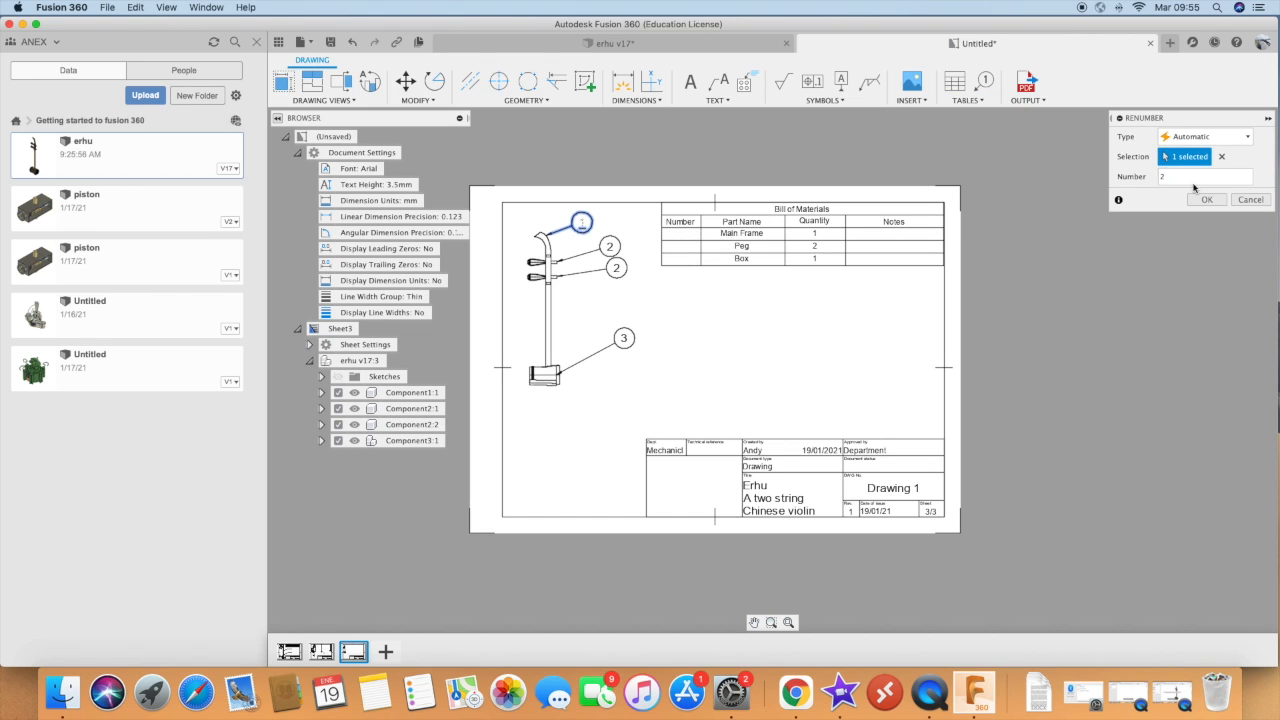
left_click(610, 246)
left_click(625, 340)
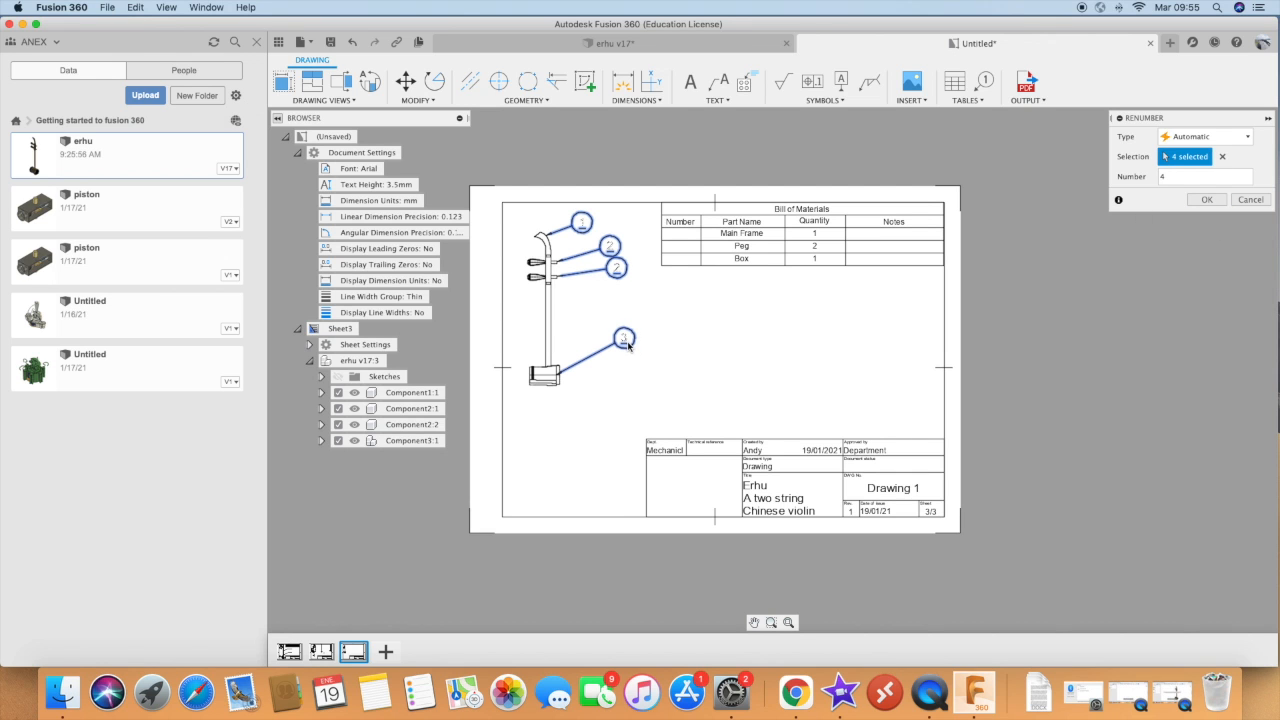
left_click(1214, 204)
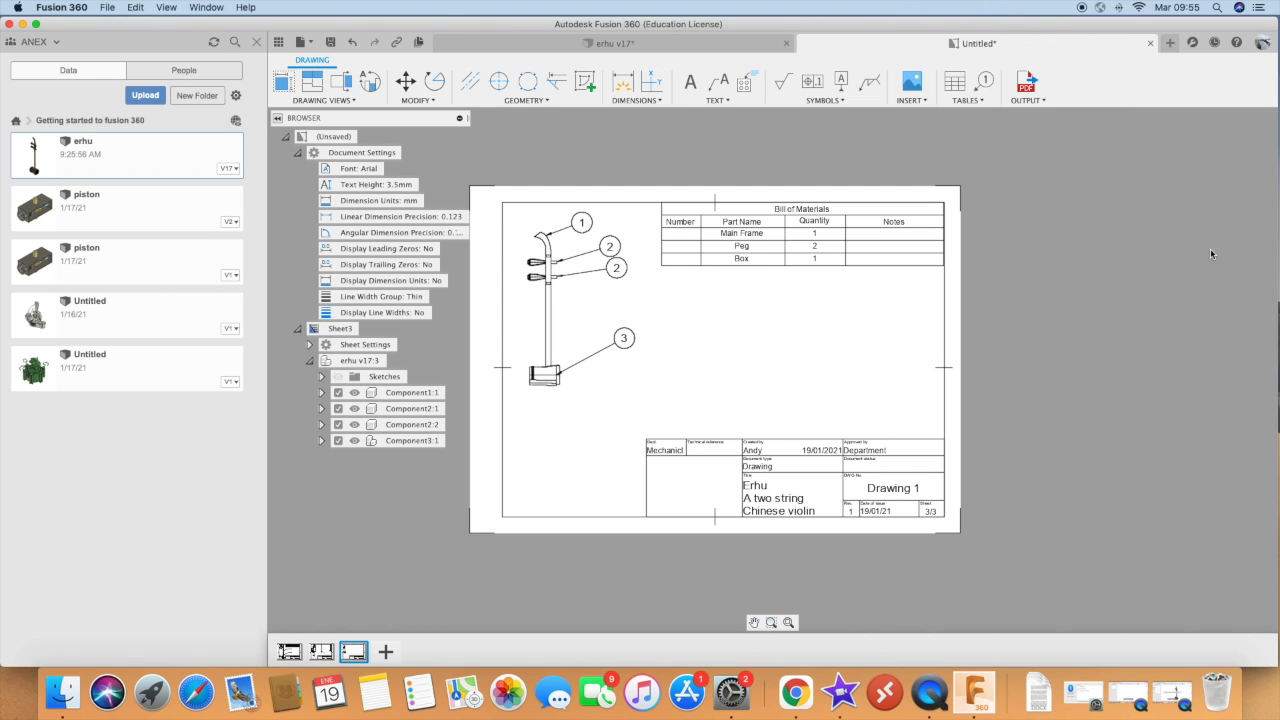
Fill the Bill of Materials Number column with 1 for Main Frame, 2 for Peg and 3 for Box
scroll(675, 216, "up", 2)
double_click(682, 242)
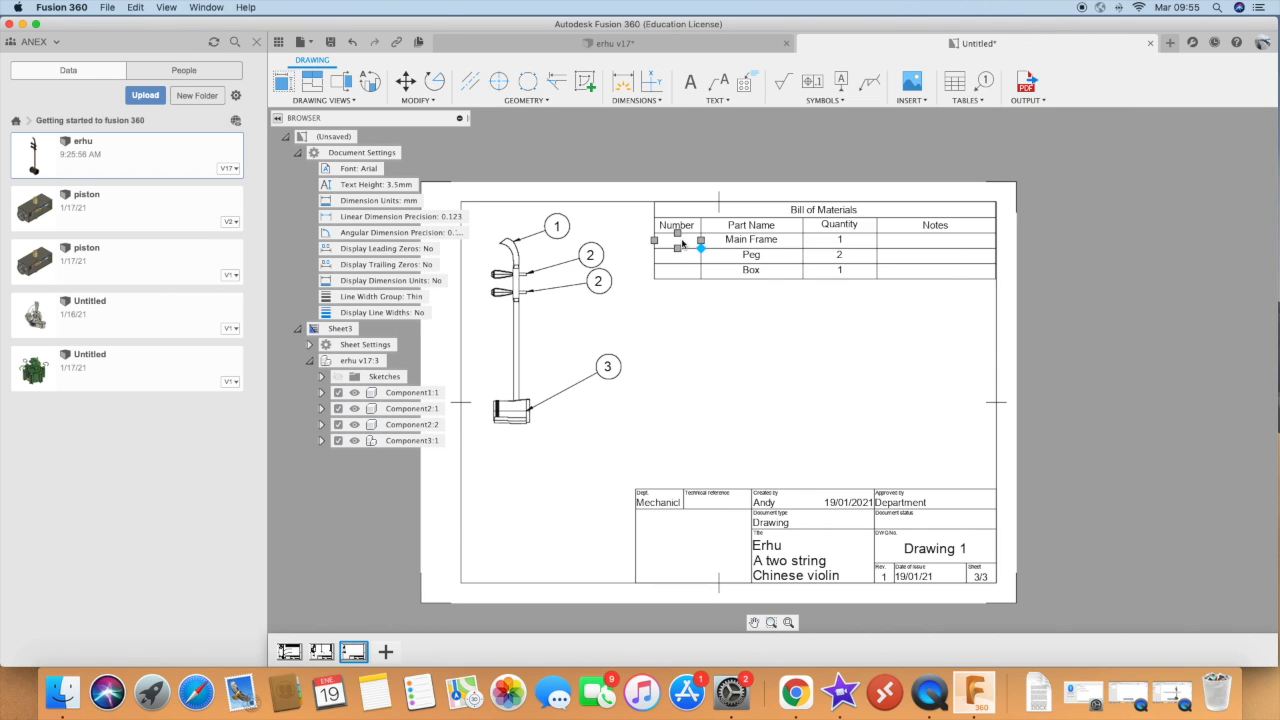
type("1")
scroll(681, 241, "down", 1)
key("Return")
type("2")
key("Return")
type("3")
key("Return")
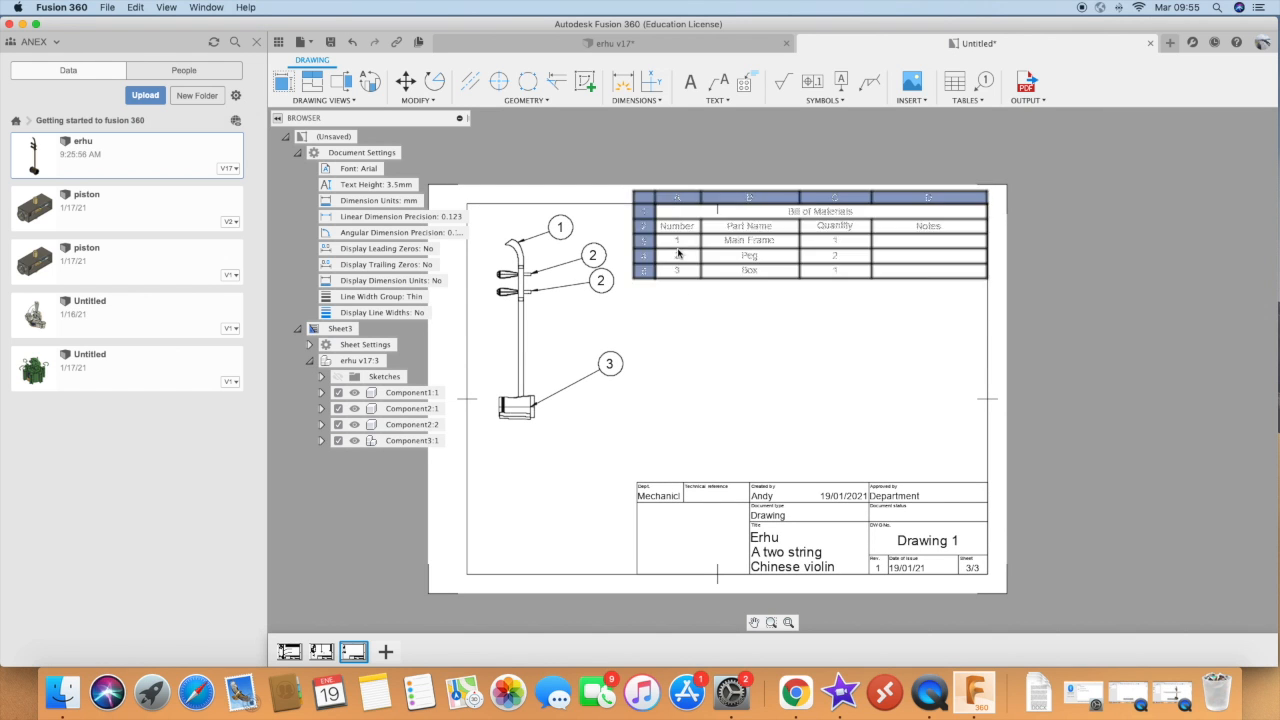
scroll(680, 276, "down", 1)
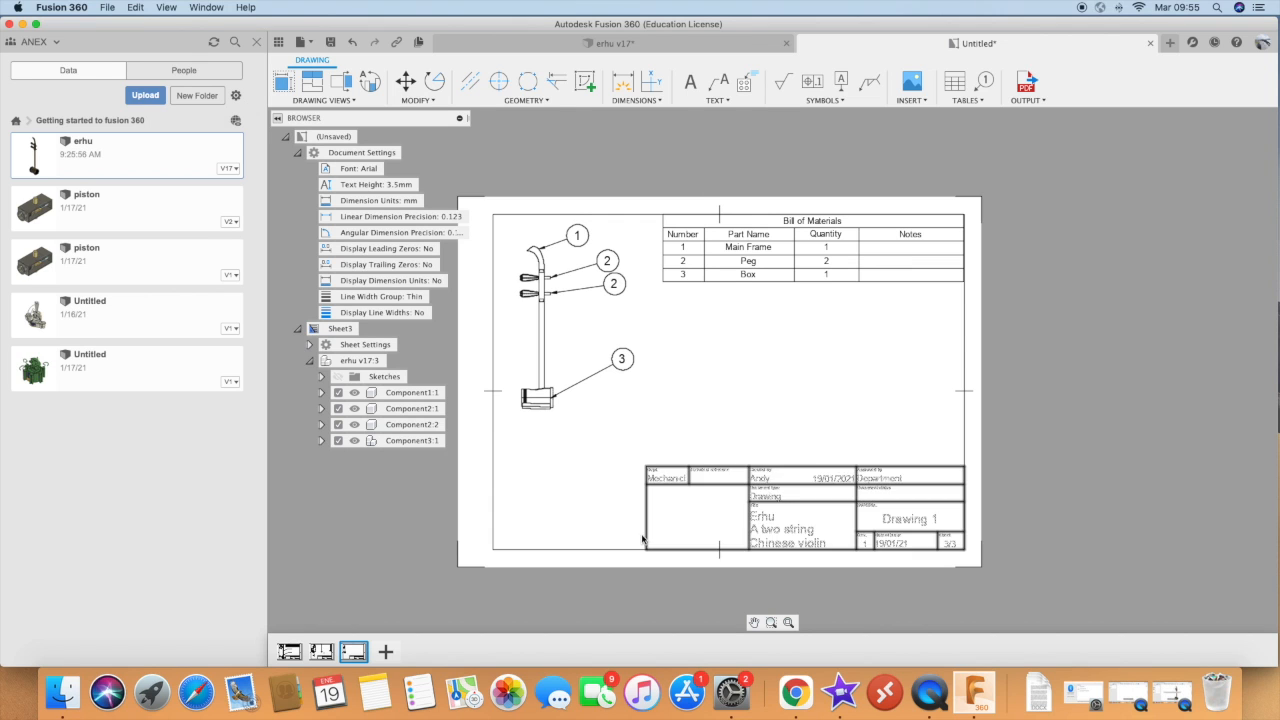
Add a new sheet and place a front base view of the erhu near its upper left, increasing the view scale
left_click(387, 652)
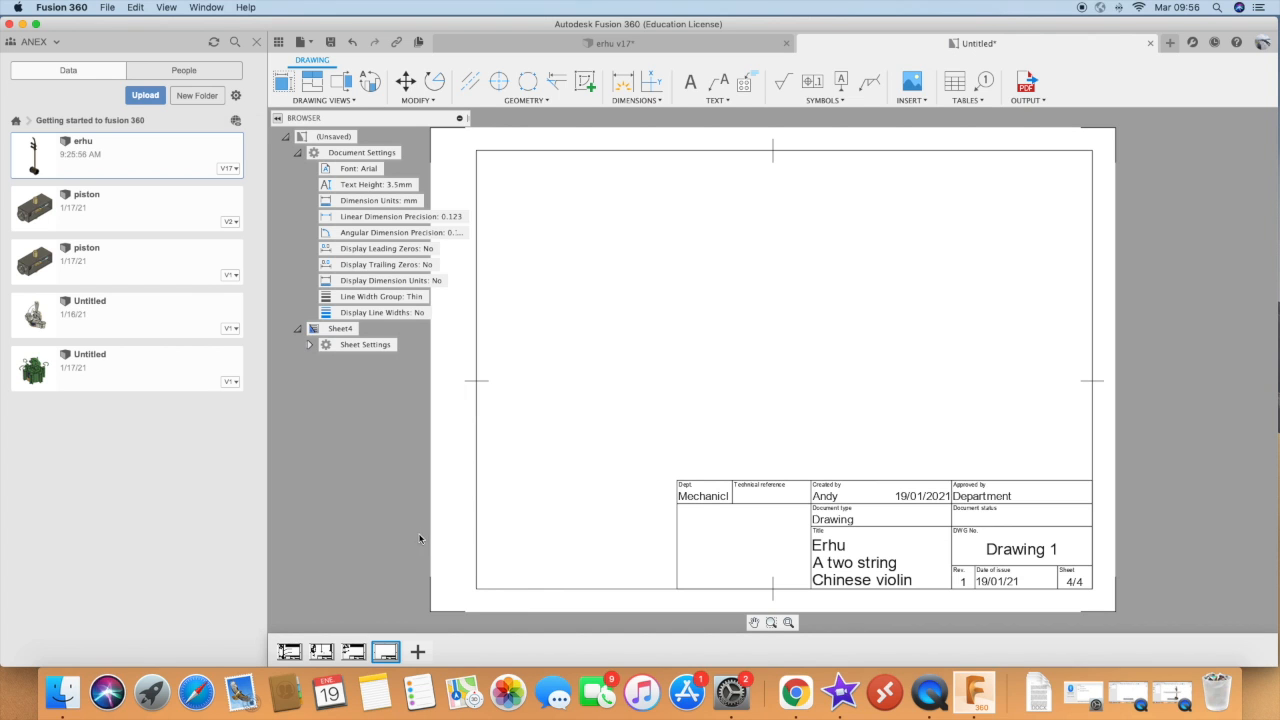
scroll(515, 422, "down", 5)
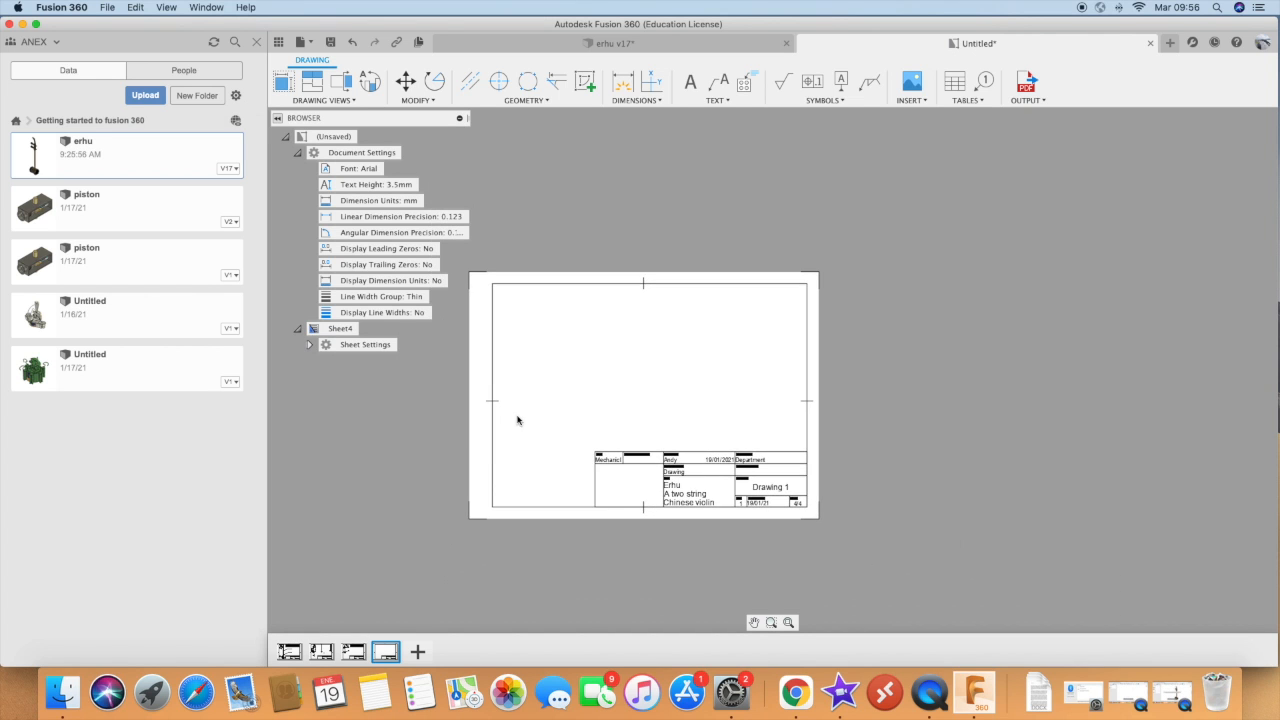
scroll(580, 353, "up", 2)
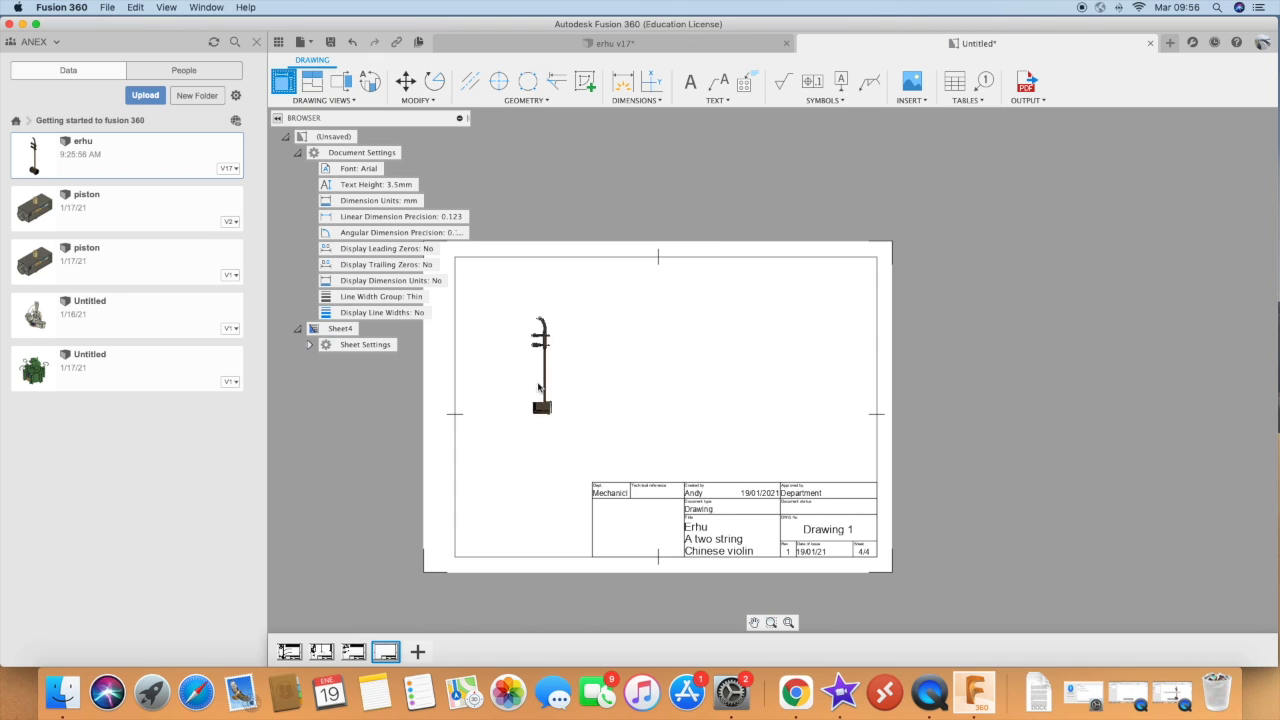
left_click(509, 327)
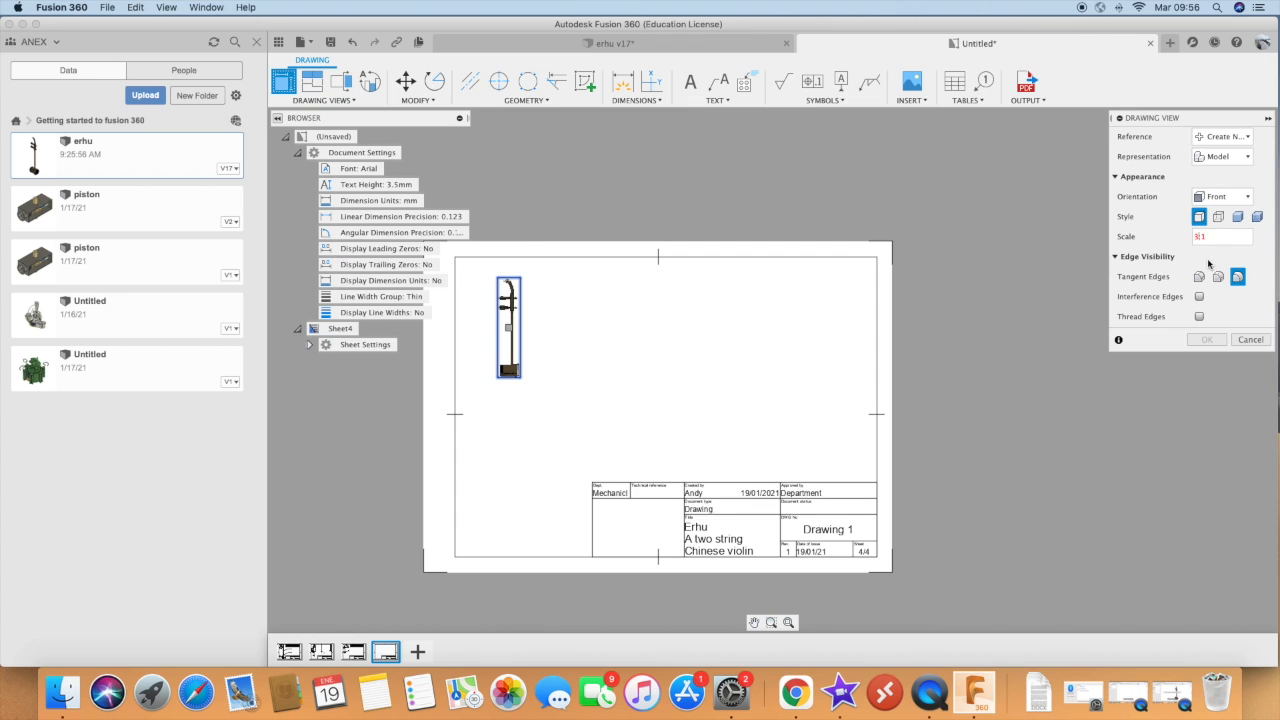
type("3")
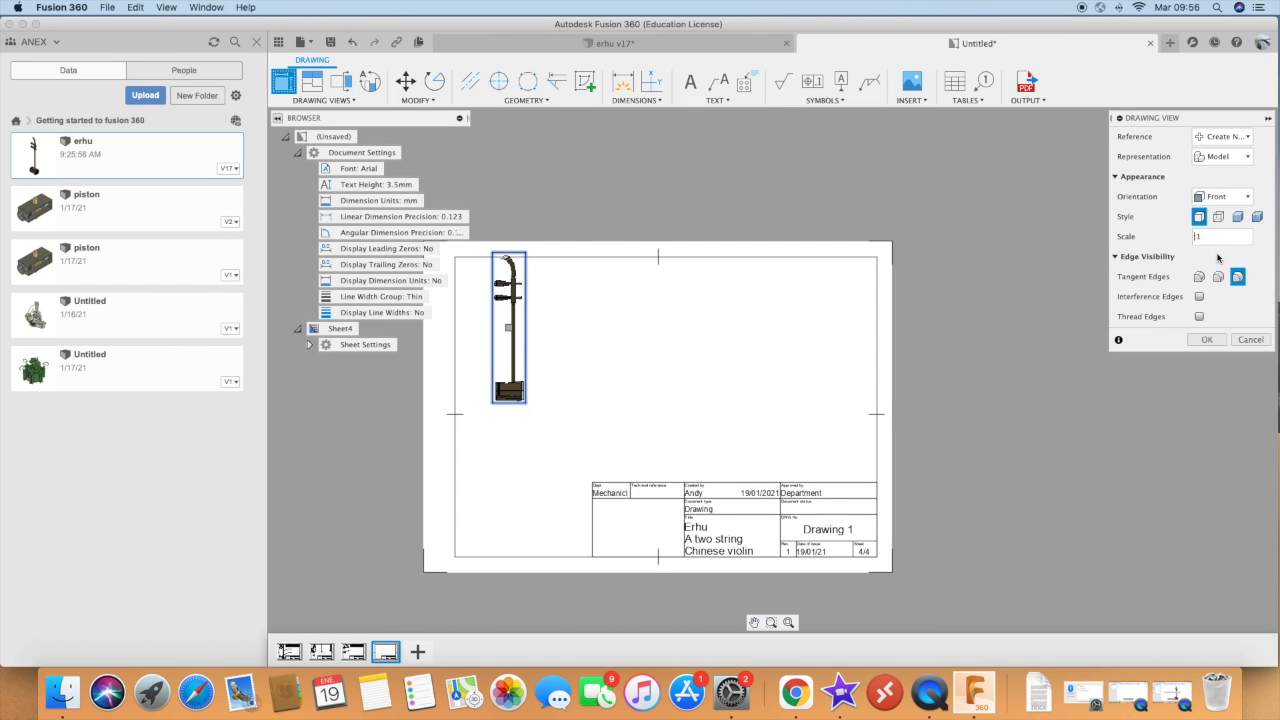
left_click(1207, 339)
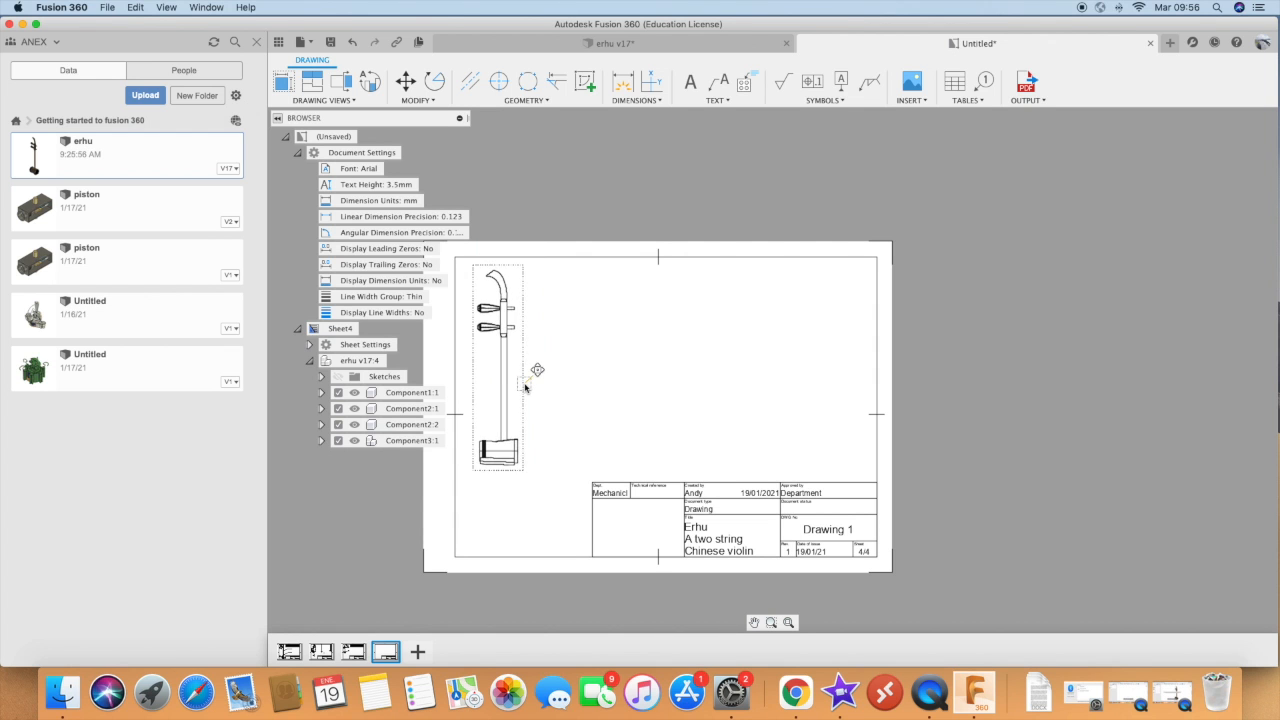
Hide Component2:1, Component2:2 and Component3:1 in the new sheet's view and move the remaining neck view to the sheet's upper left corner
scroll(547, 385, "up", 1)
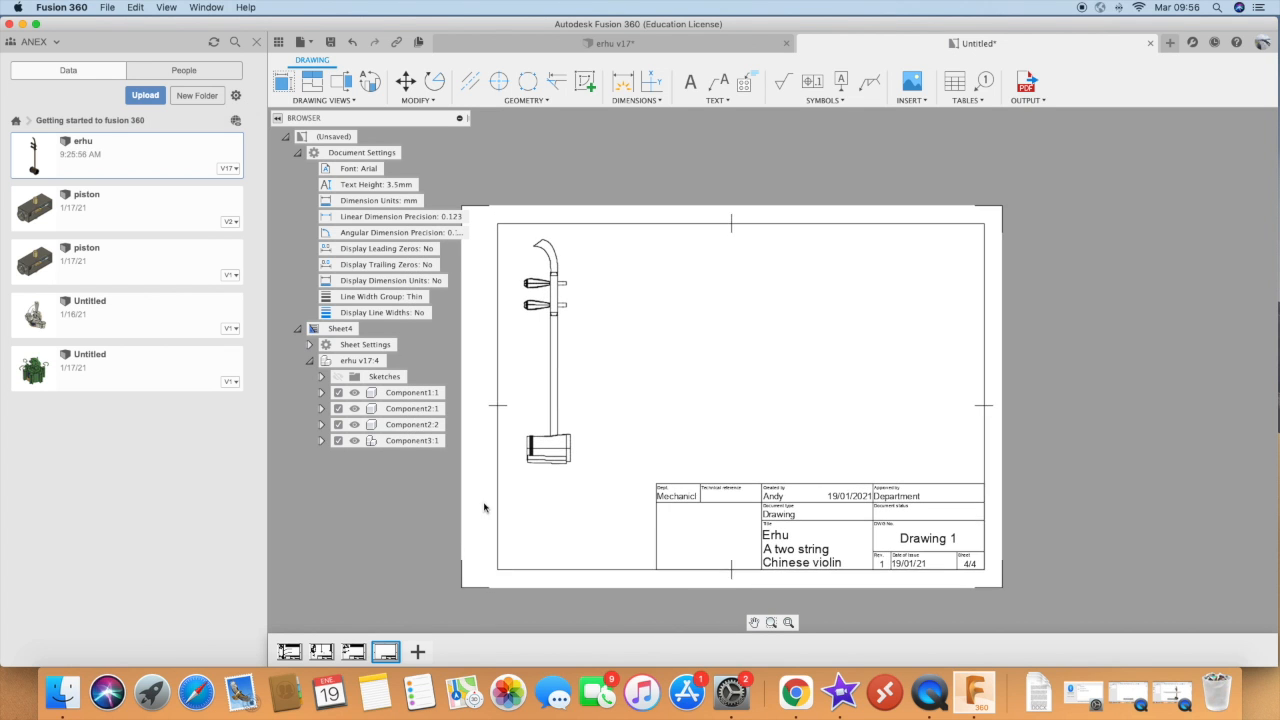
left_click(357, 398)
left_click(354, 408)
left_click(354, 424)
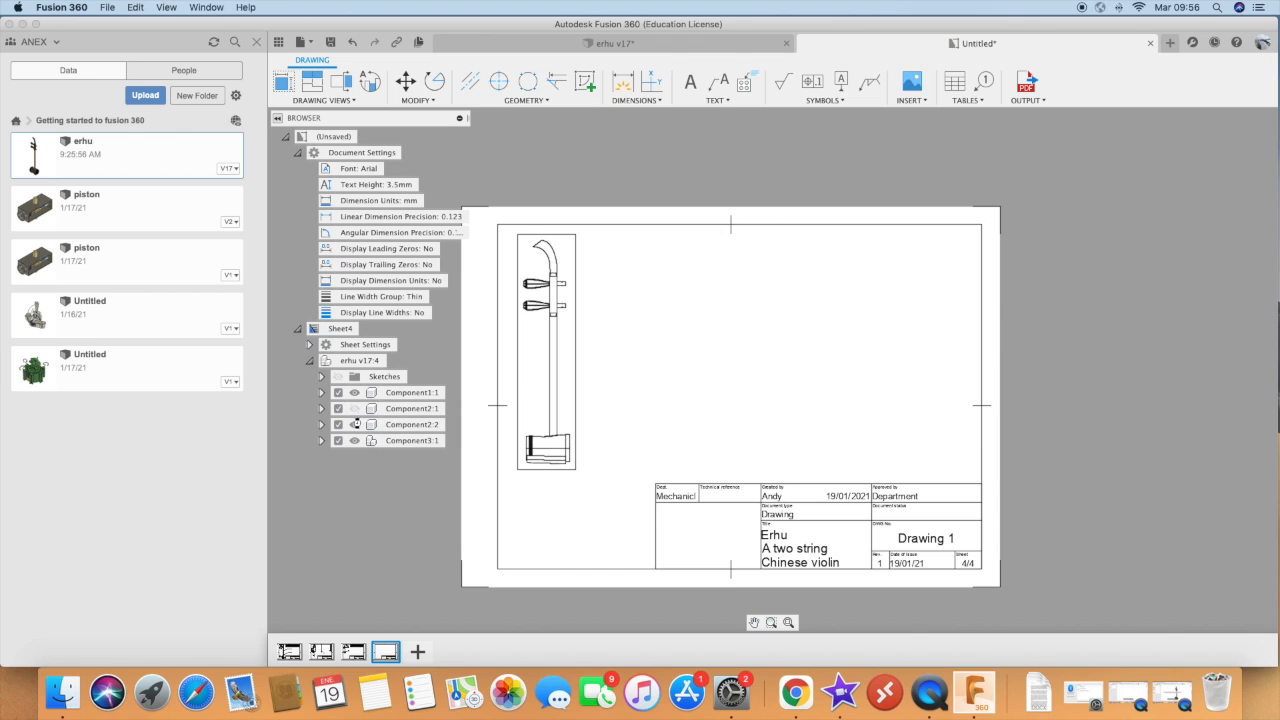
left_click(354, 440)
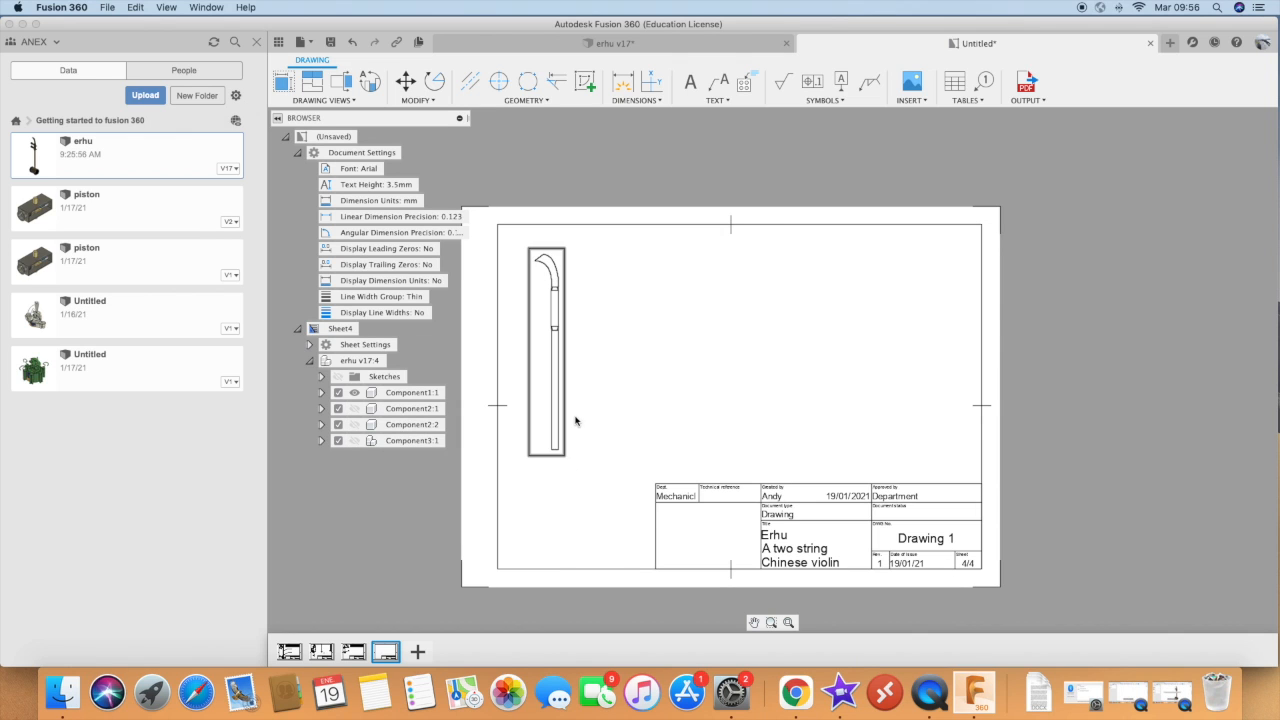
mouse_move(558, 366)
left_mouse_down()
mouse_move(534, 340)
mouse_move(529, 349)
left_mouse_up()
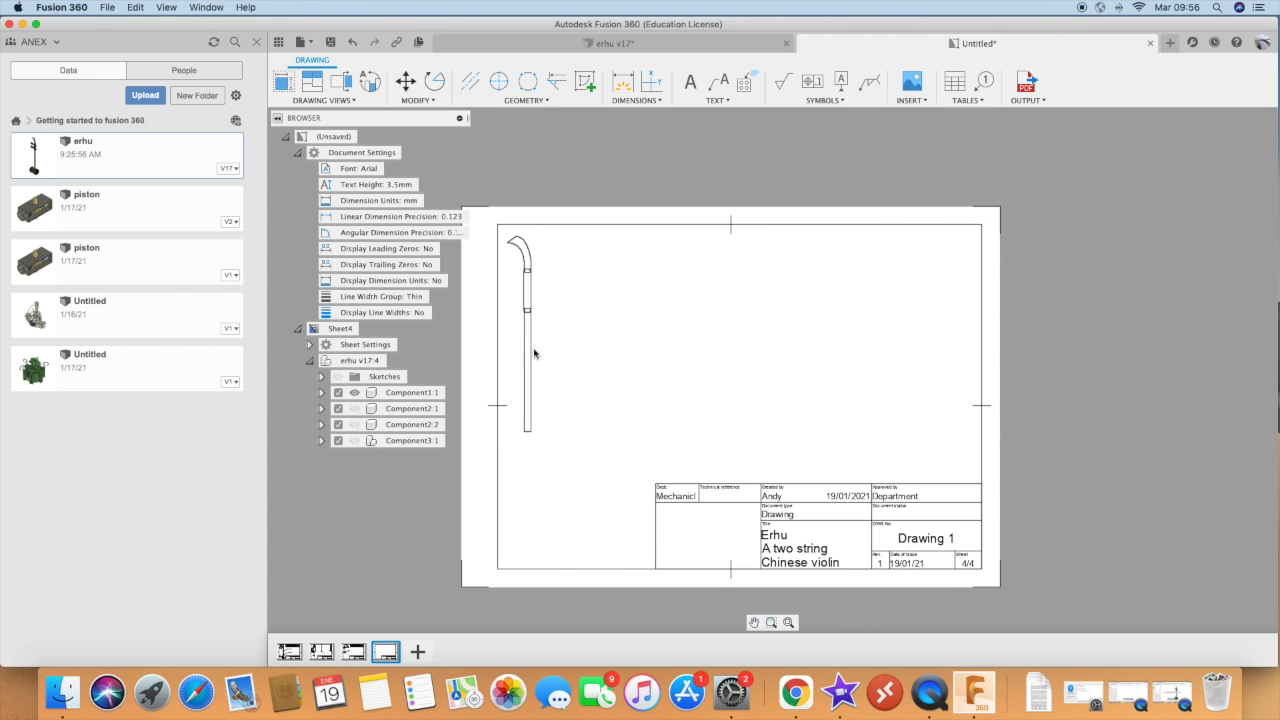
Project a side view and an isometric view from the neck's front view, placing the isometric at the sheet's upper right
left_click(531, 357)
left_click(311, 83)
left_click(522, 334)
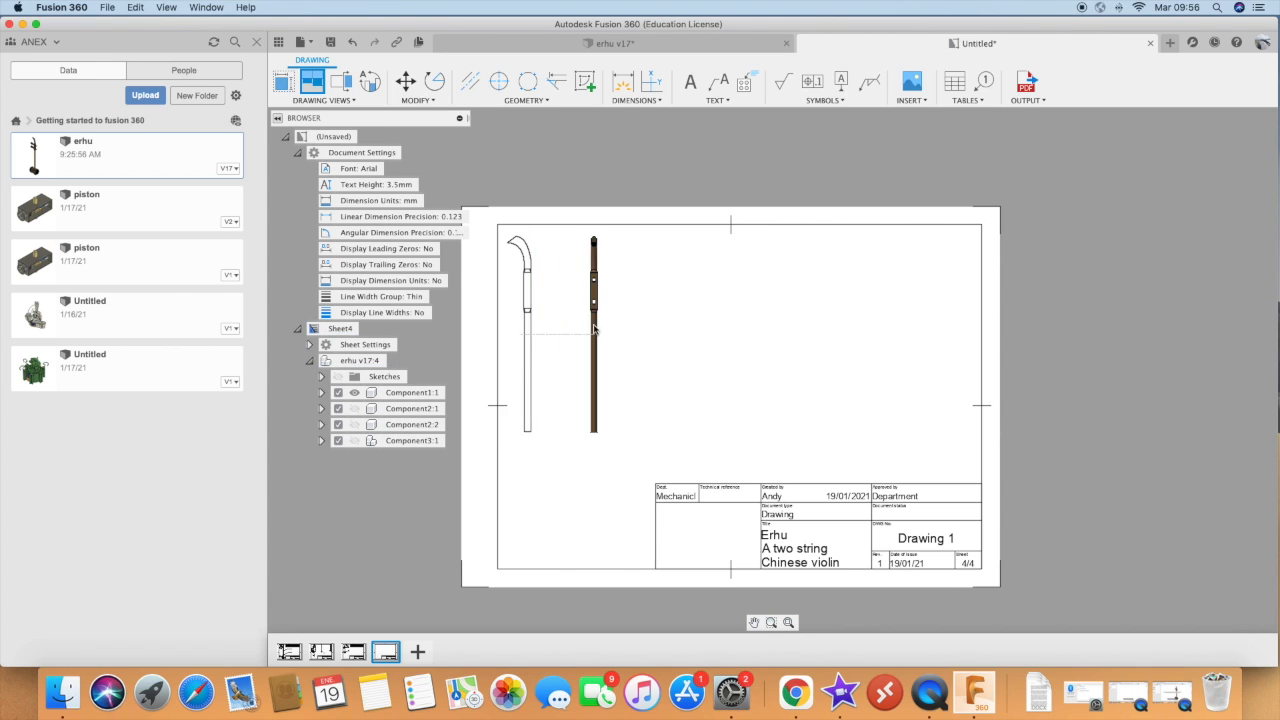
left_click(628, 344)
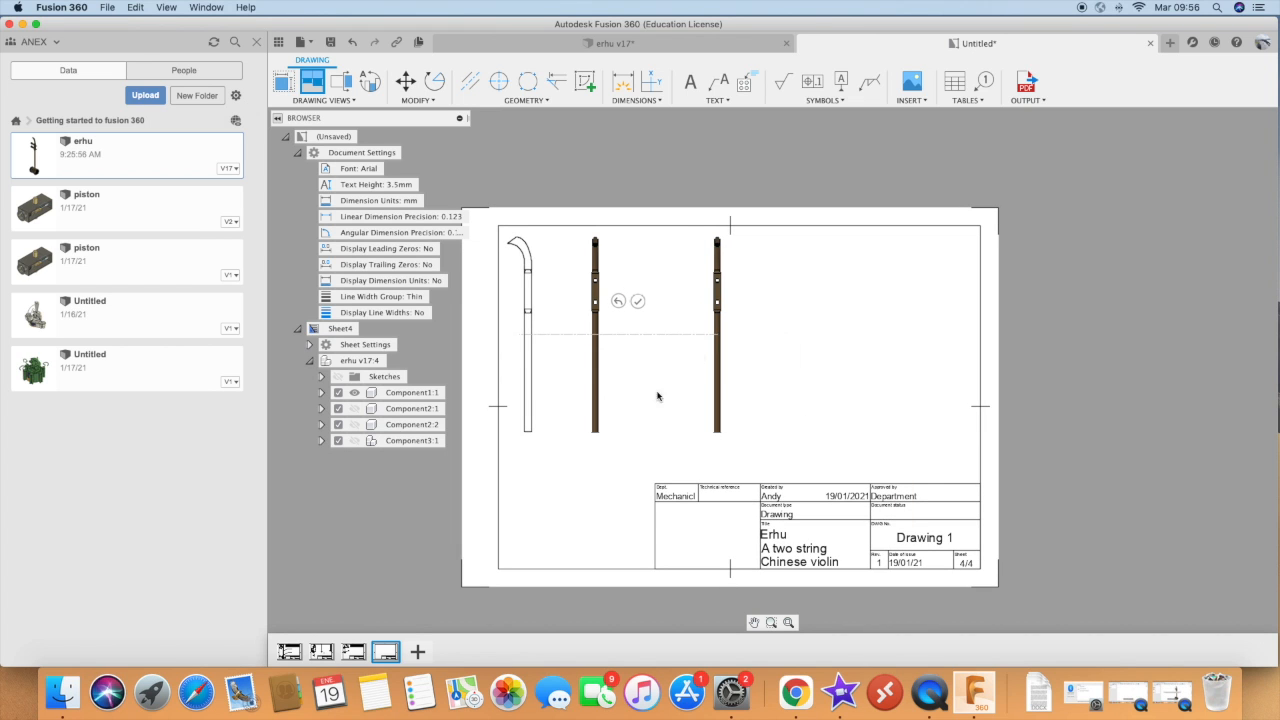
key("Return")
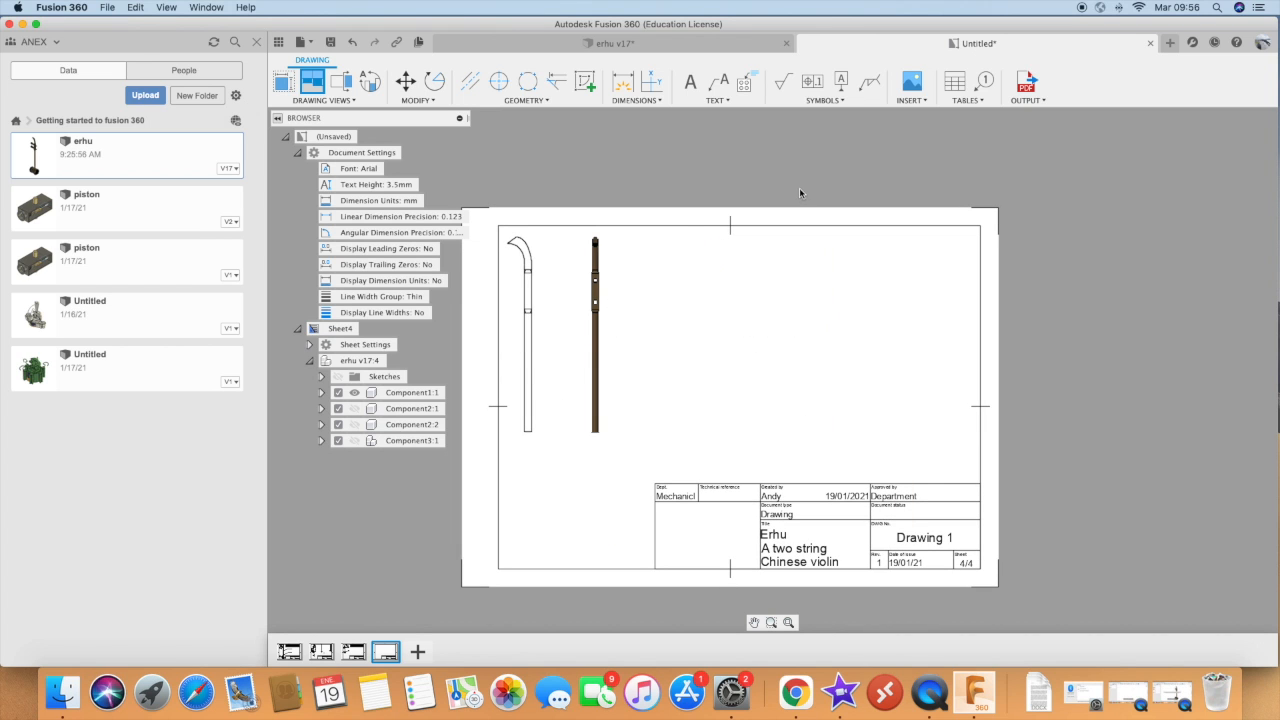
left_click(825, 152)
left_click(834, 144)
left_click_drag(812, 170, 971, 296)
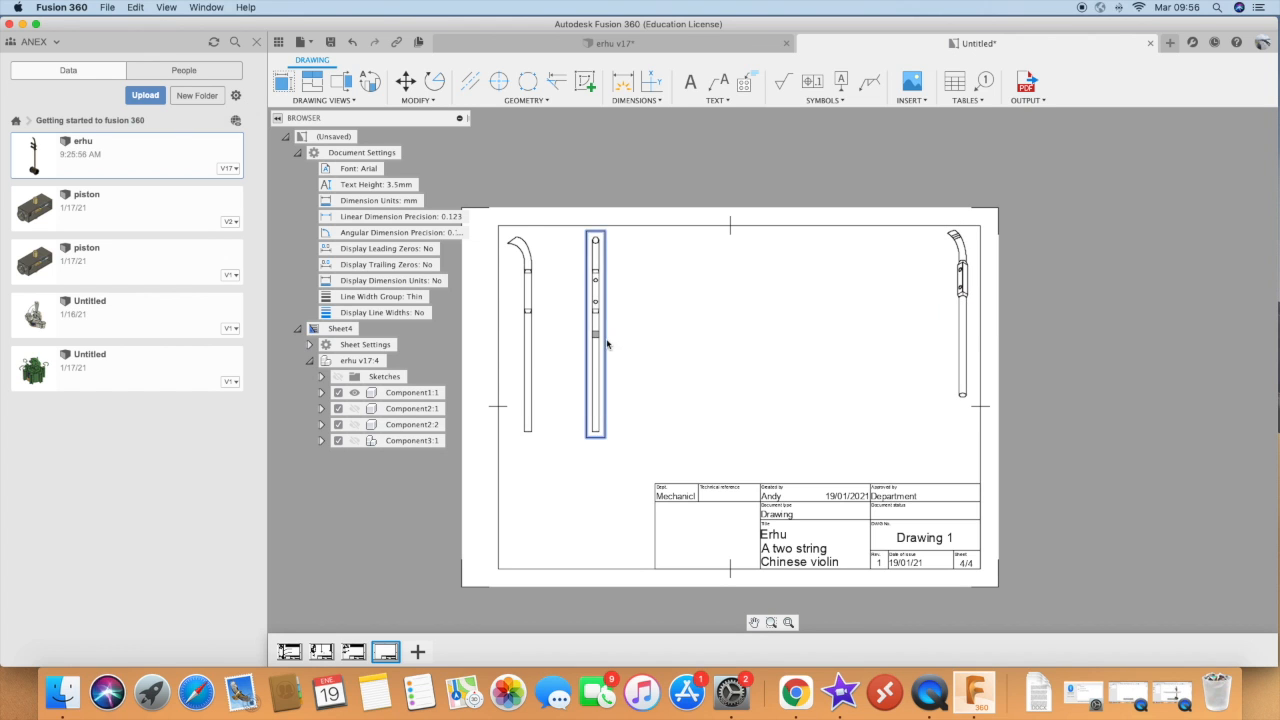
Shift the neck's front and side views slightly to the right, away from the sheet border
left_click_drag(603, 343, 623, 338)
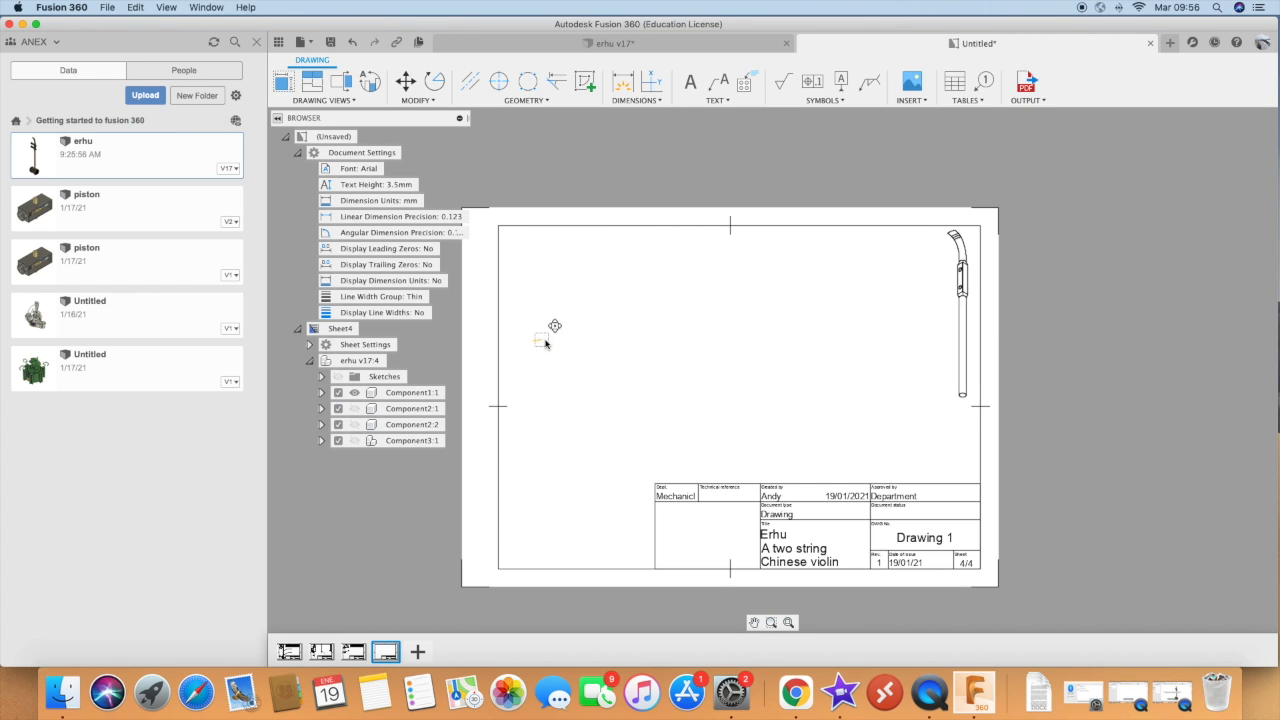
left_click(612, 356)
scroll(640, 430, "down", 3)
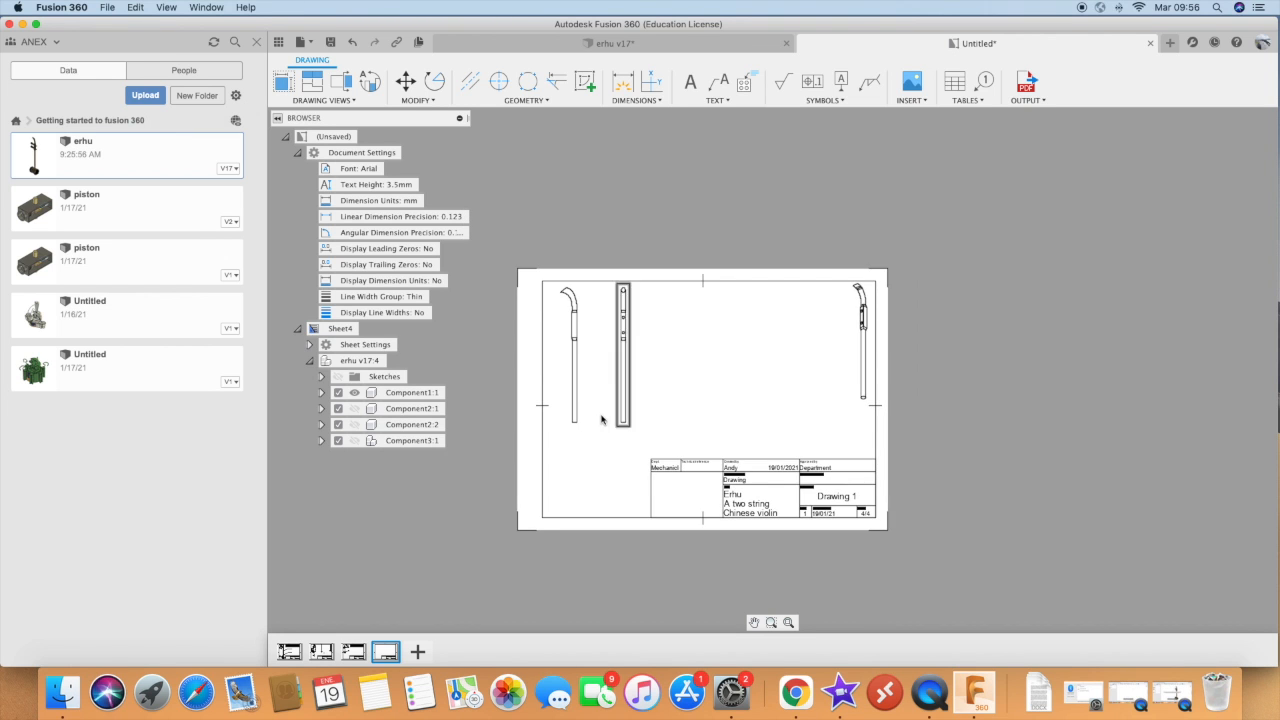
Add another sheet and place a front base view of the erhu on it with the scale set to 5
left_click(418, 652)
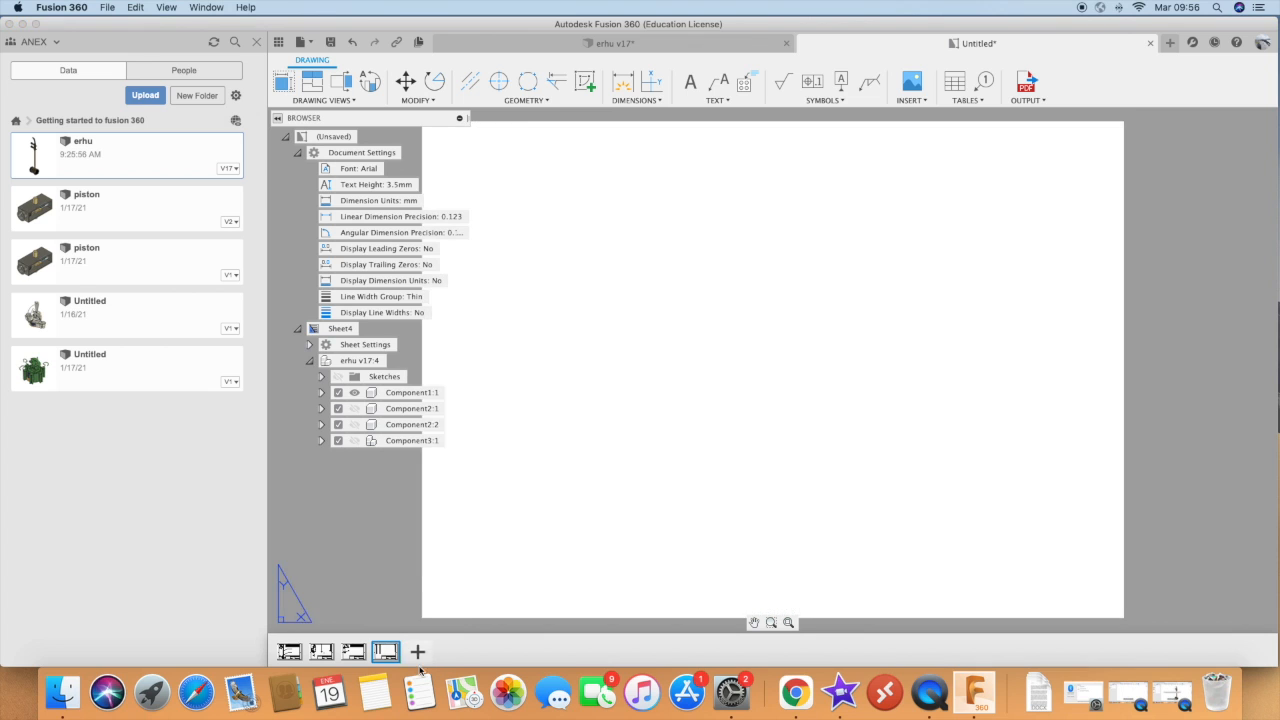
left_click(284, 82)
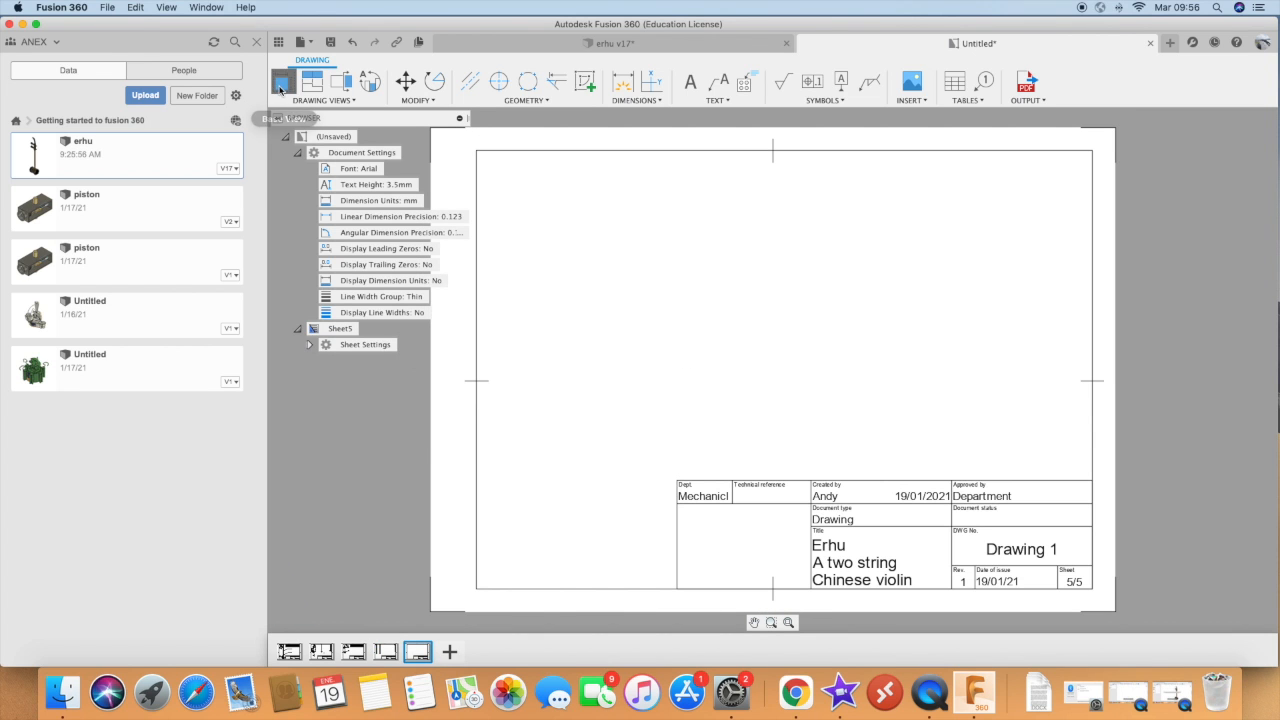
left_click(555, 275)
left_click(1219, 237)
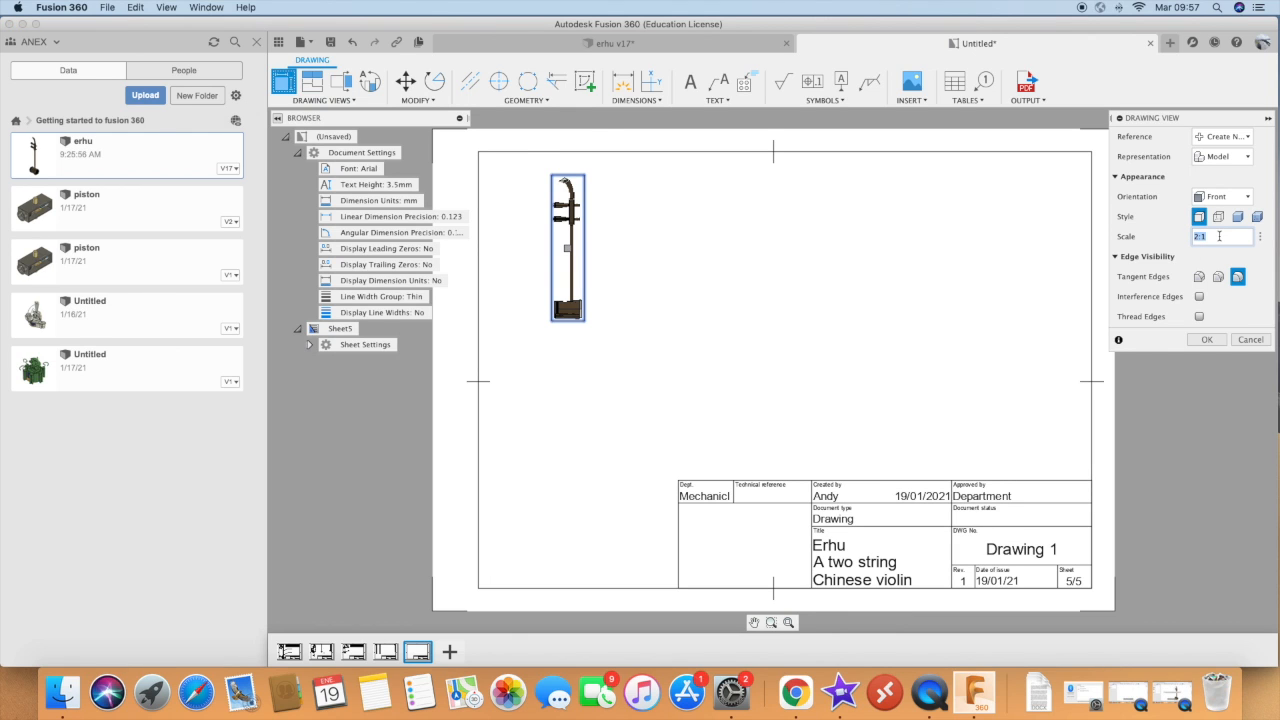
key("Return")
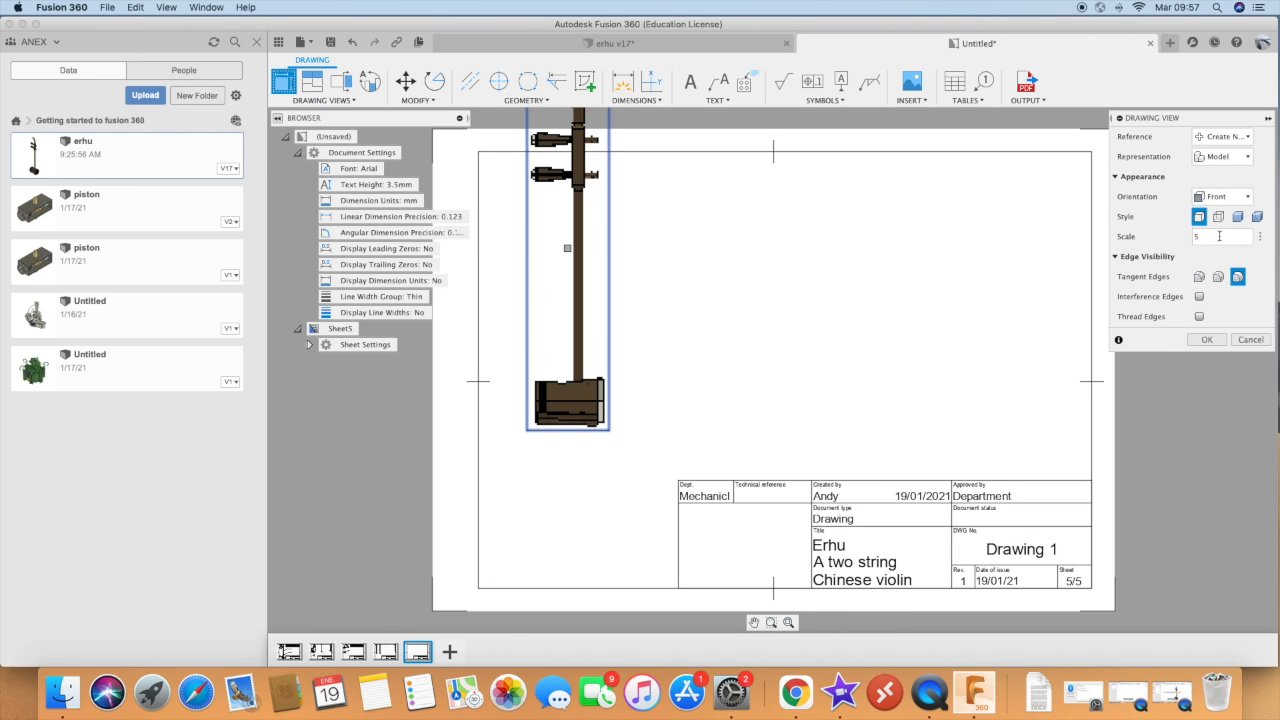
left_click(1207, 340)
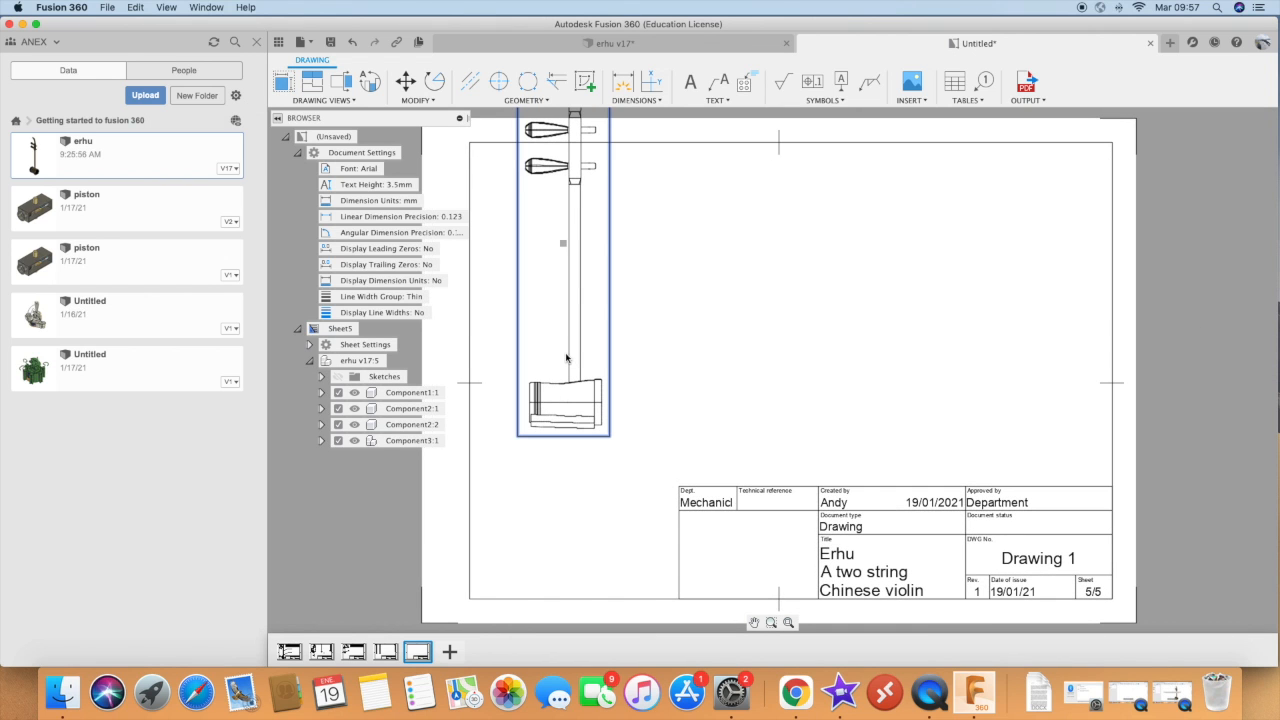
Hide Component1:1, Component2:1 and Component2:2 in the latest sheet's view, leaving only the box
left_click(353, 393)
left_click(353, 408)
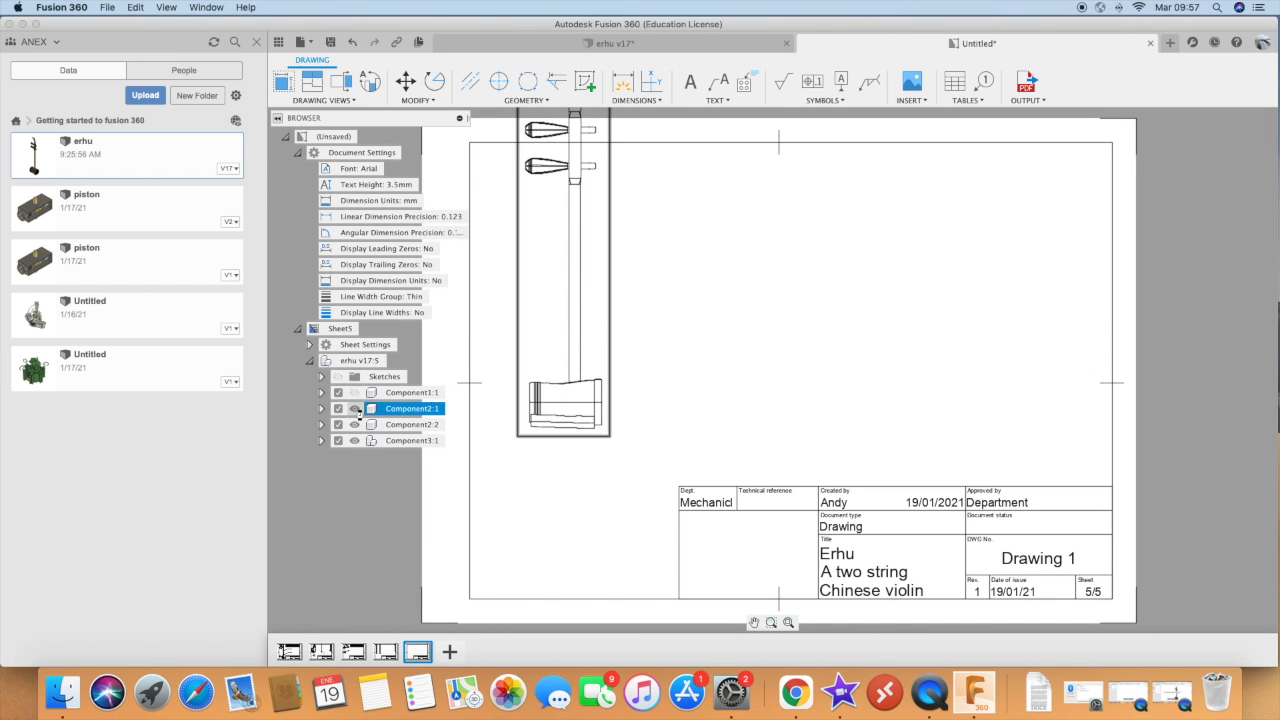
left_click(353, 424)
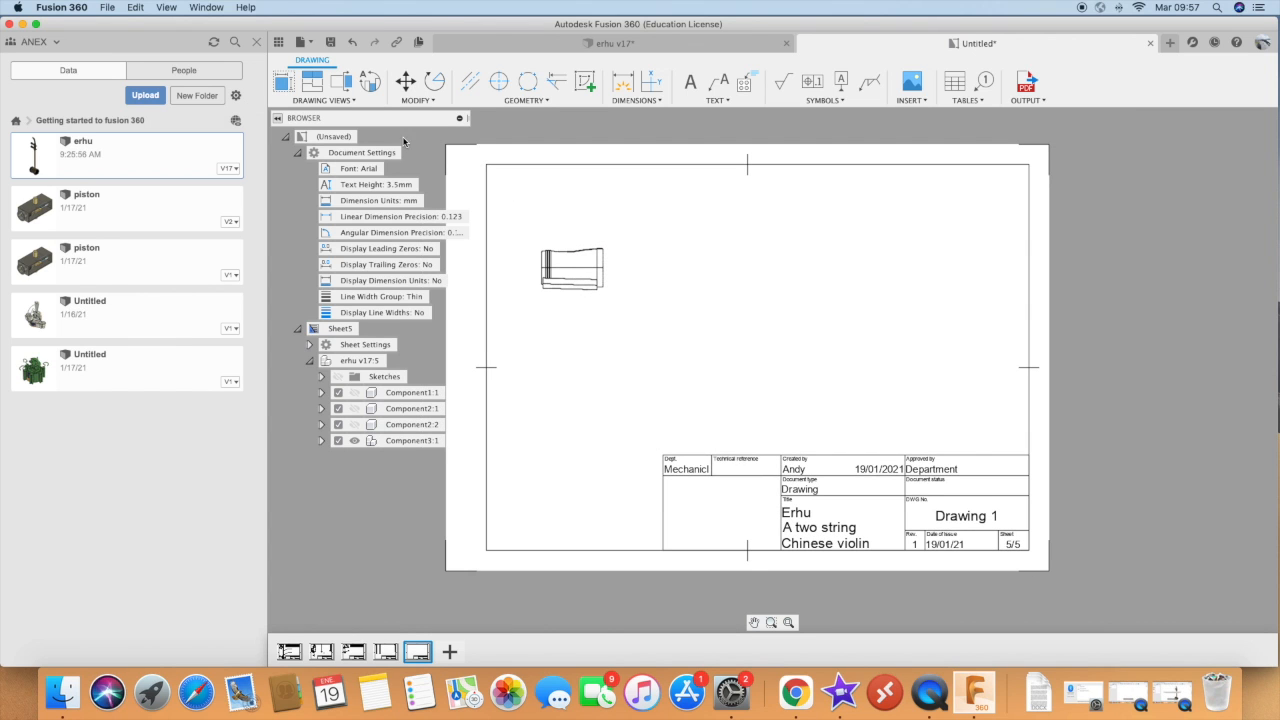
Project both end views and an isometric view from the box's front view, placing the isometric at the sheet's upper right
left_click(313, 82)
left_click(595, 281)
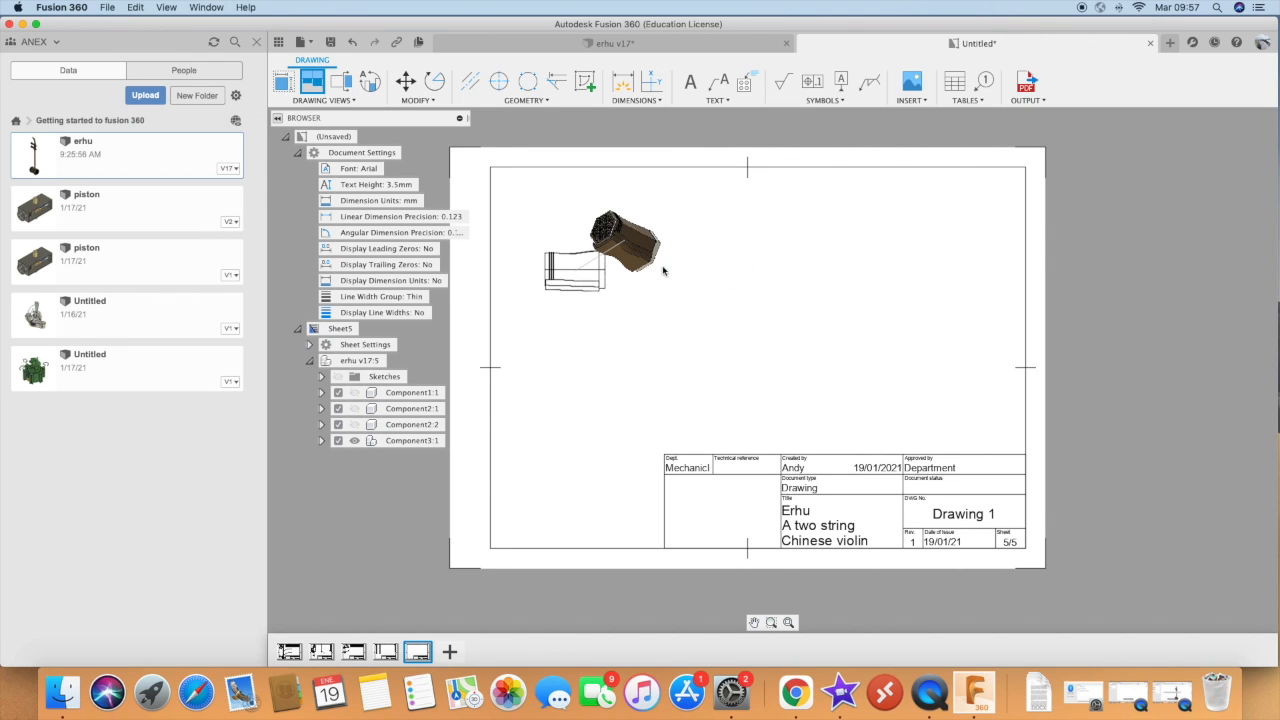
left_click(697, 281)
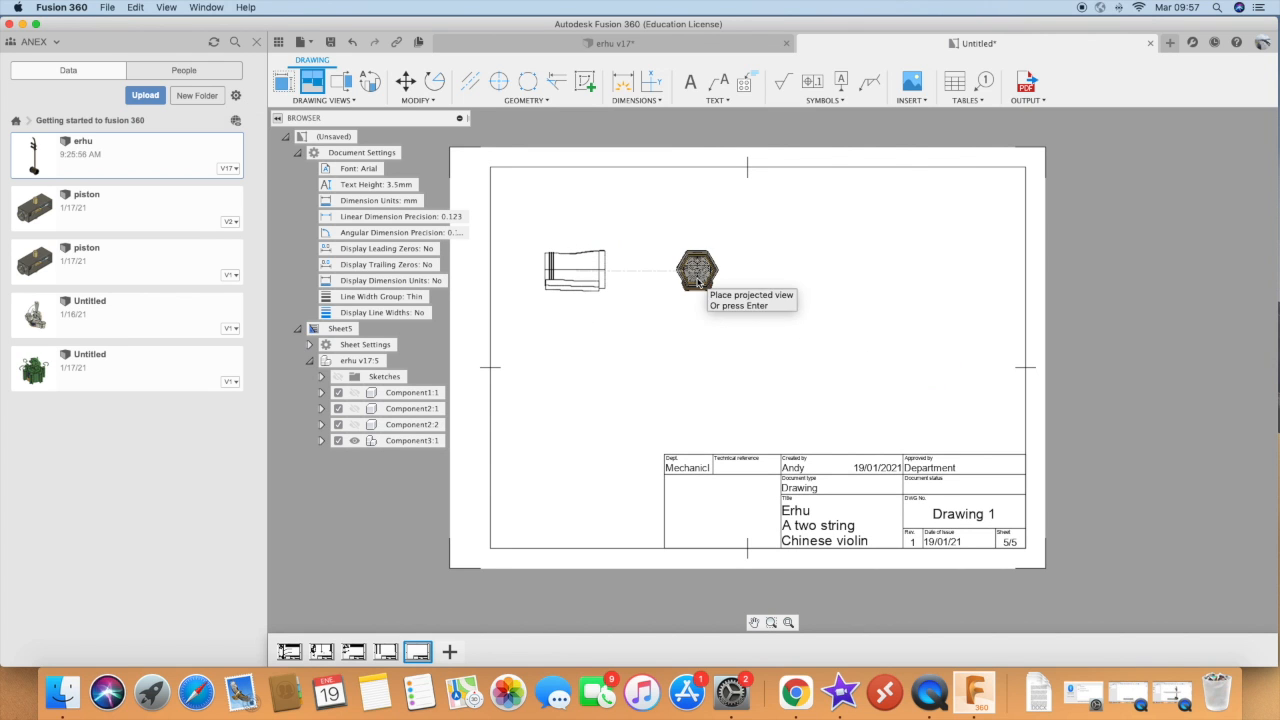
left_click(878, 185)
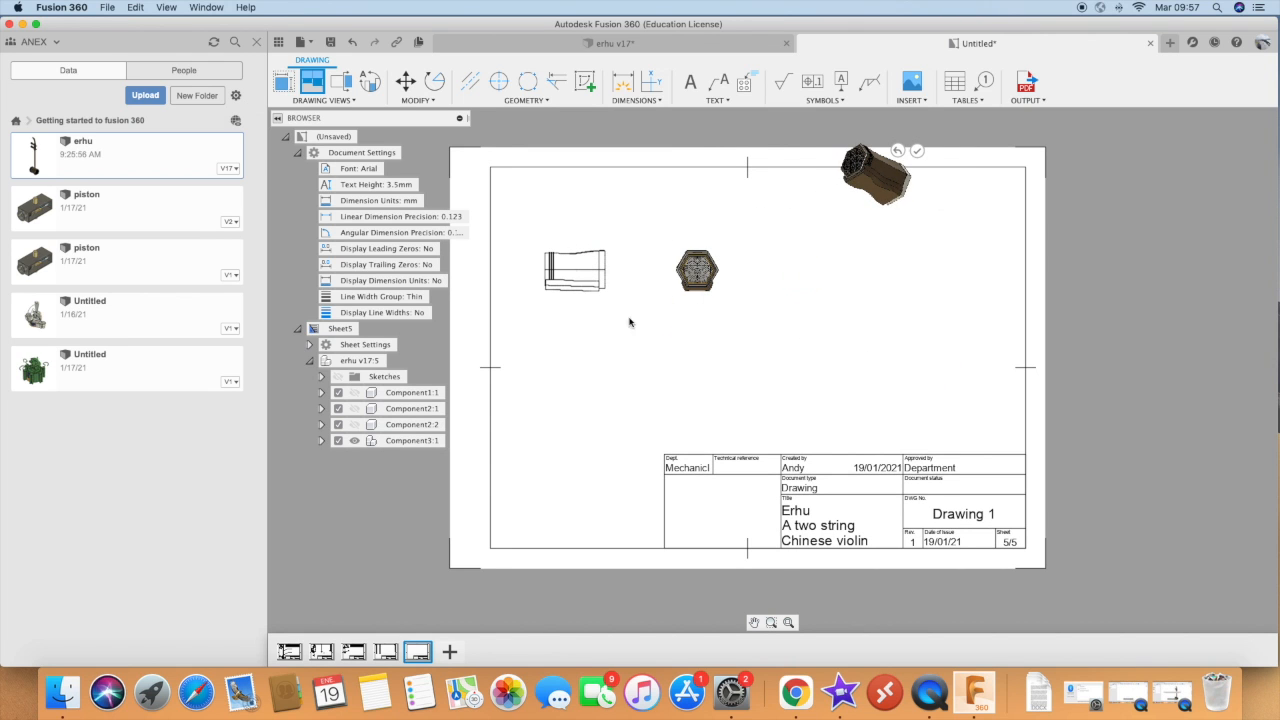
left_click(491, 272)
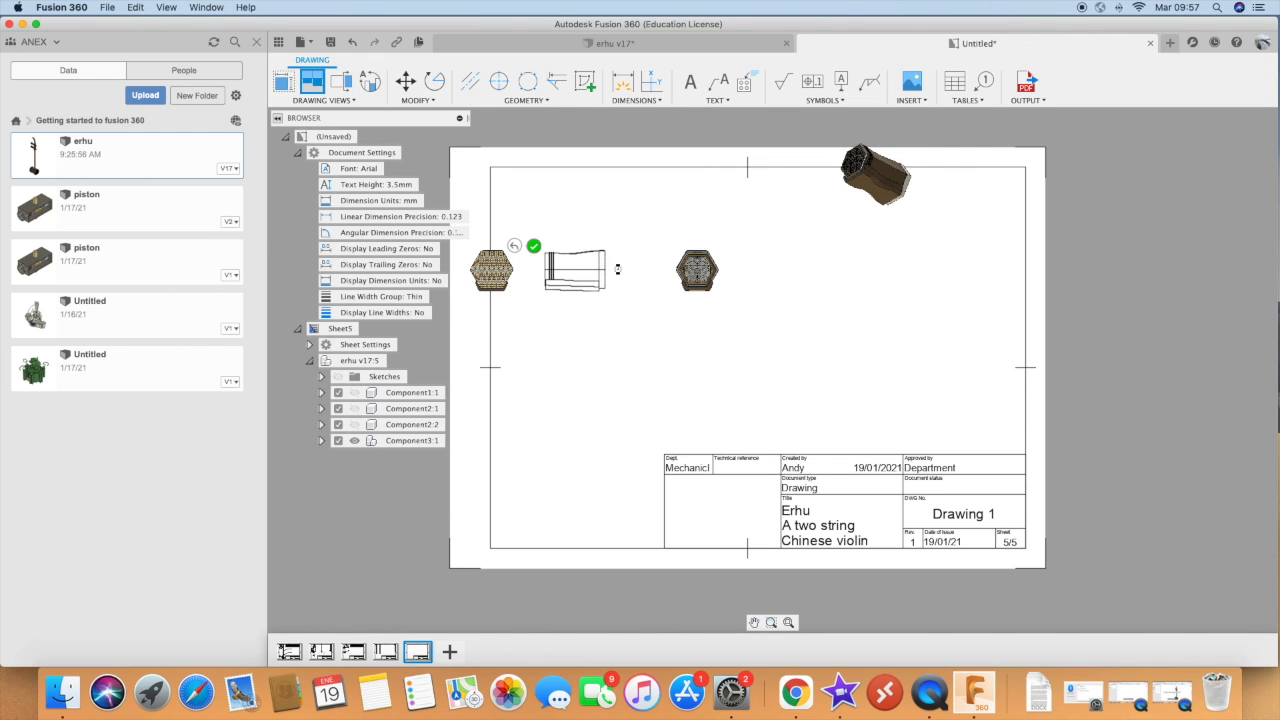
key("Return")
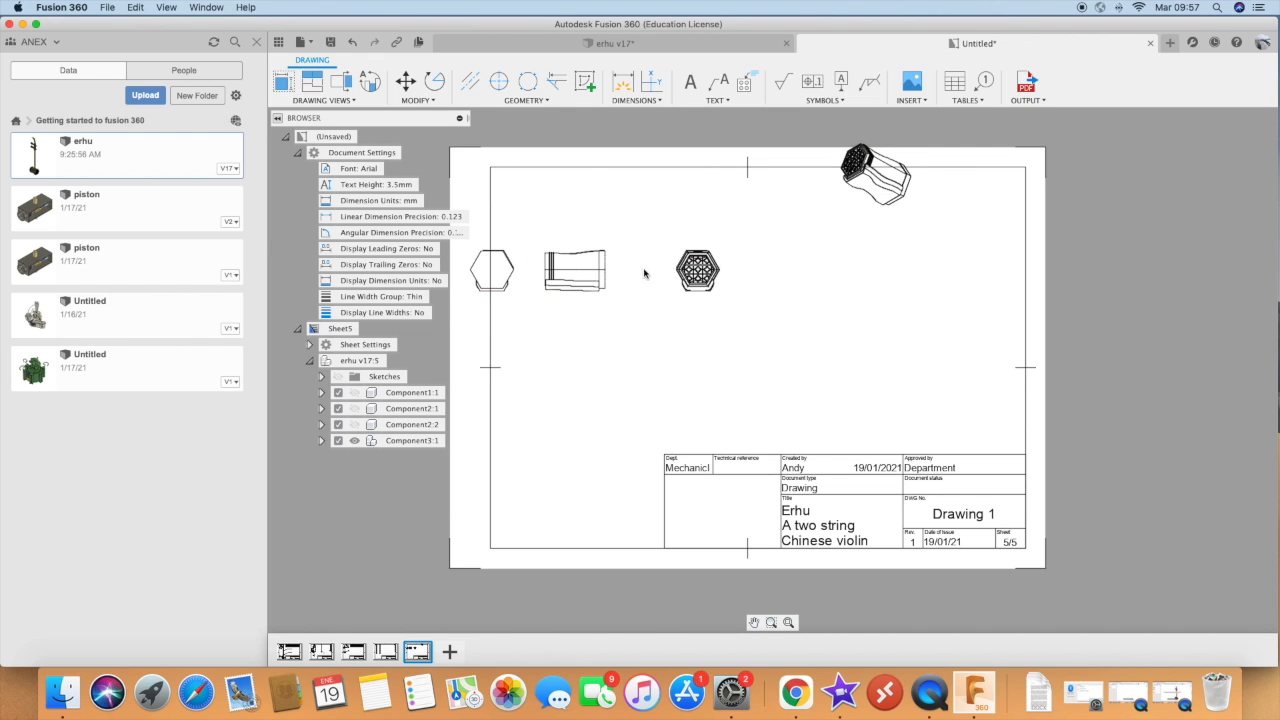
Shift the box's front view and both end views to the right, bringing the blank hexagonal end view inside the sheet border
left_click_drag(584, 276, 677, 271)
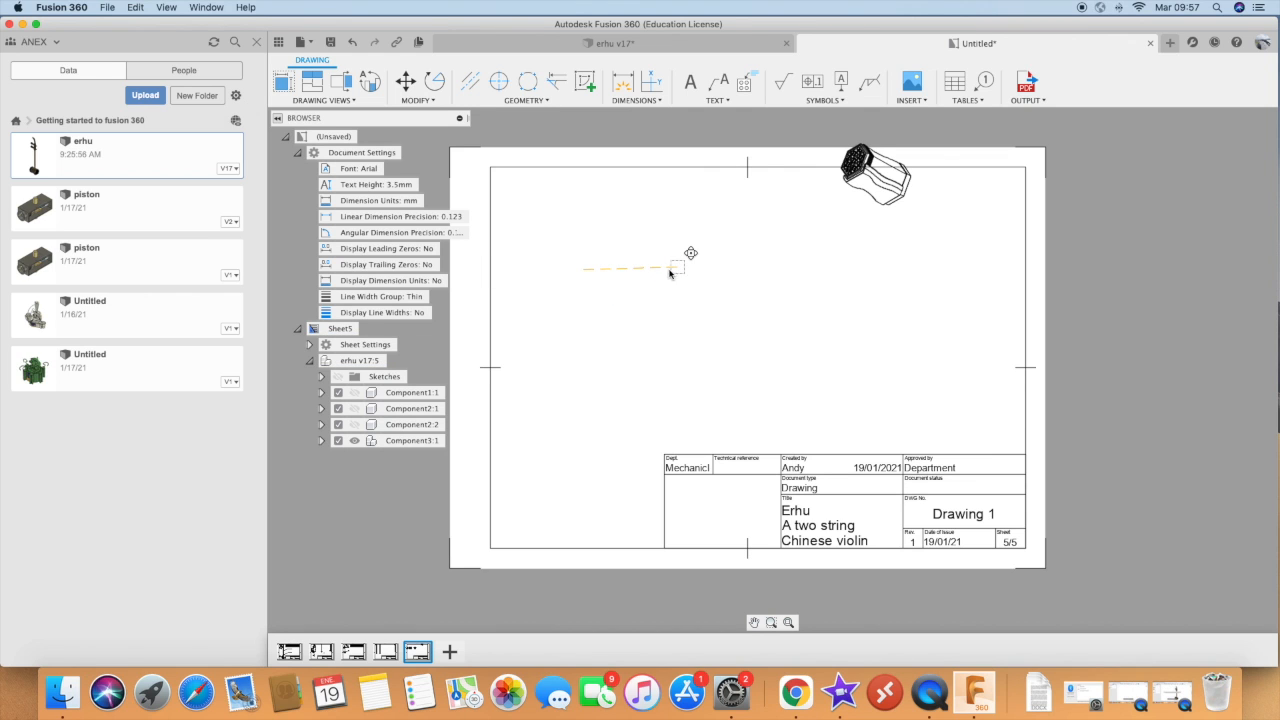
left_click_drag(706, 272, 770, 270)
left_click_drag(628, 268, 666, 274)
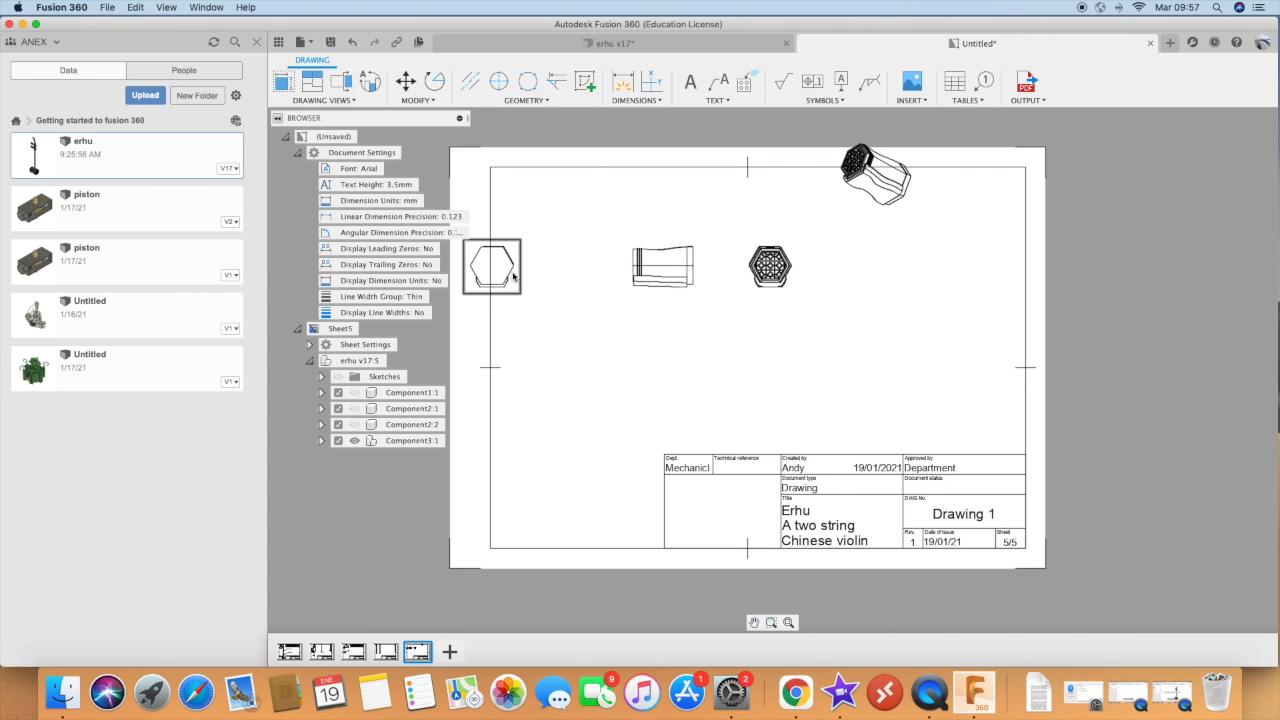
left_click_drag(482, 268, 577, 271)
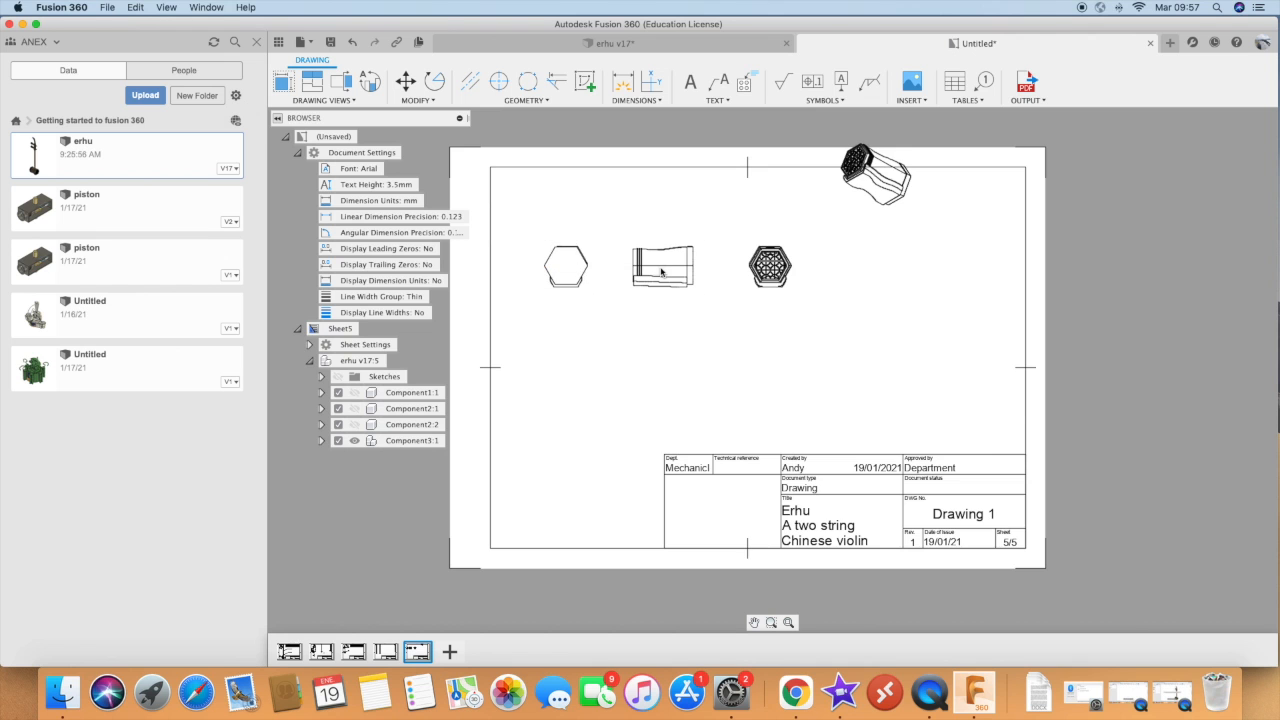
Create full-depth section view B-B along the horizontal middle line of the box's front view and place it directly below that view
scroll(663, 278, "up", 3)
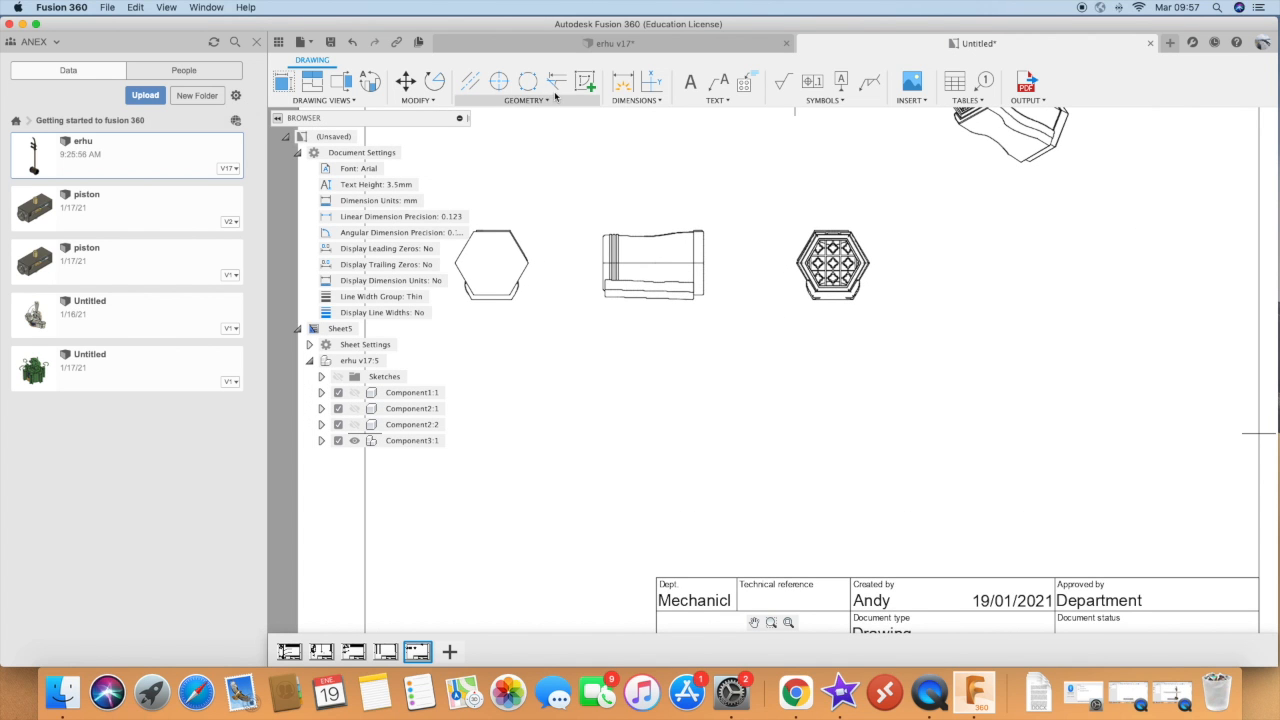
left_click(341, 81)
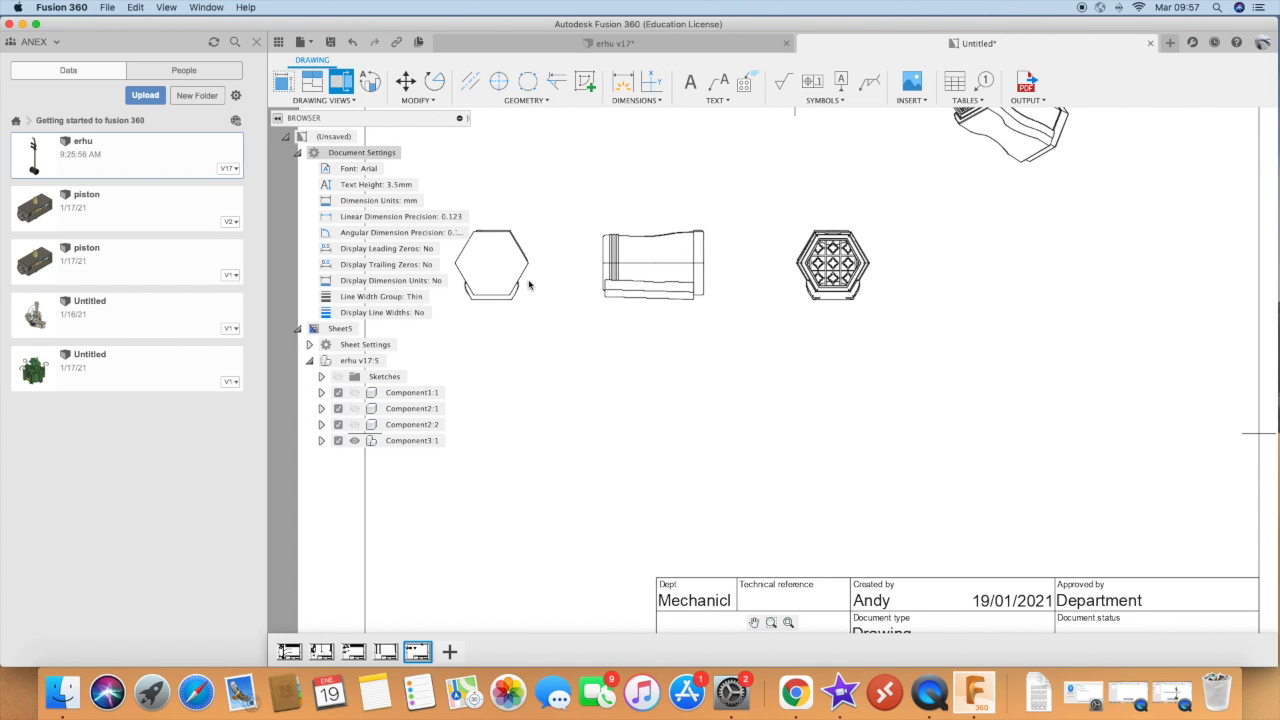
left_click(604, 266)
left_click(604, 264)
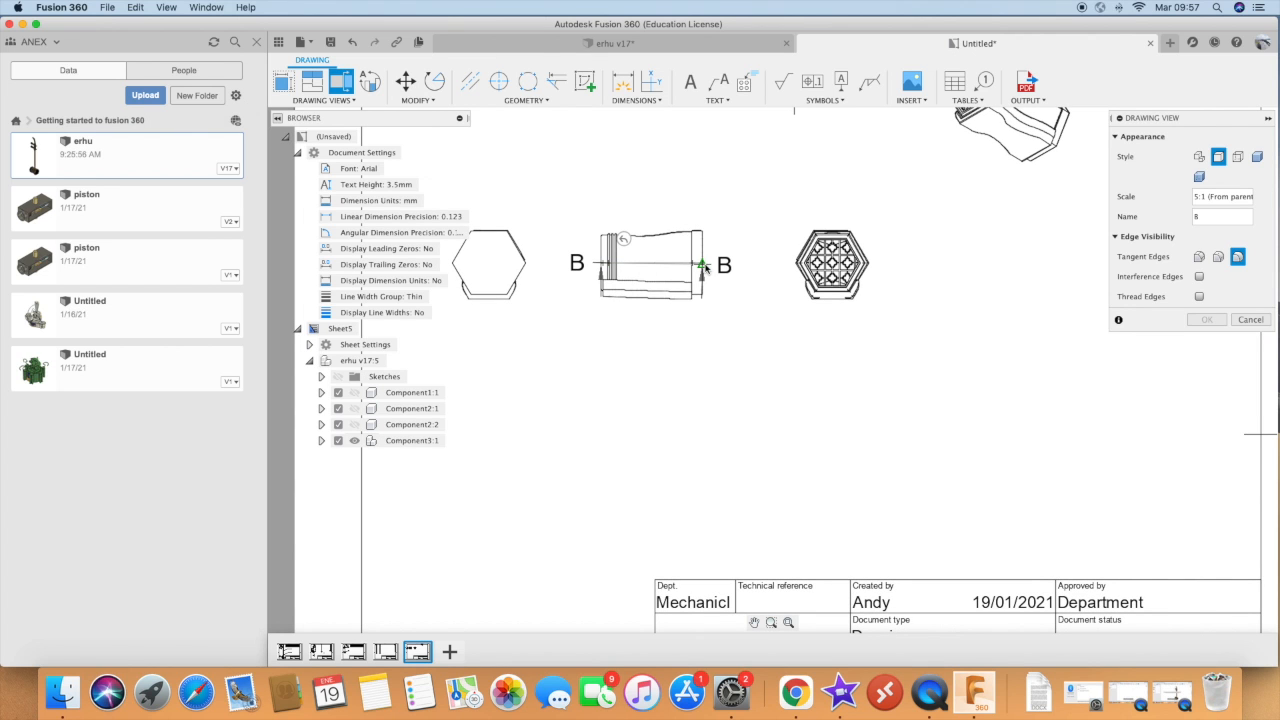
left_click(710, 262)
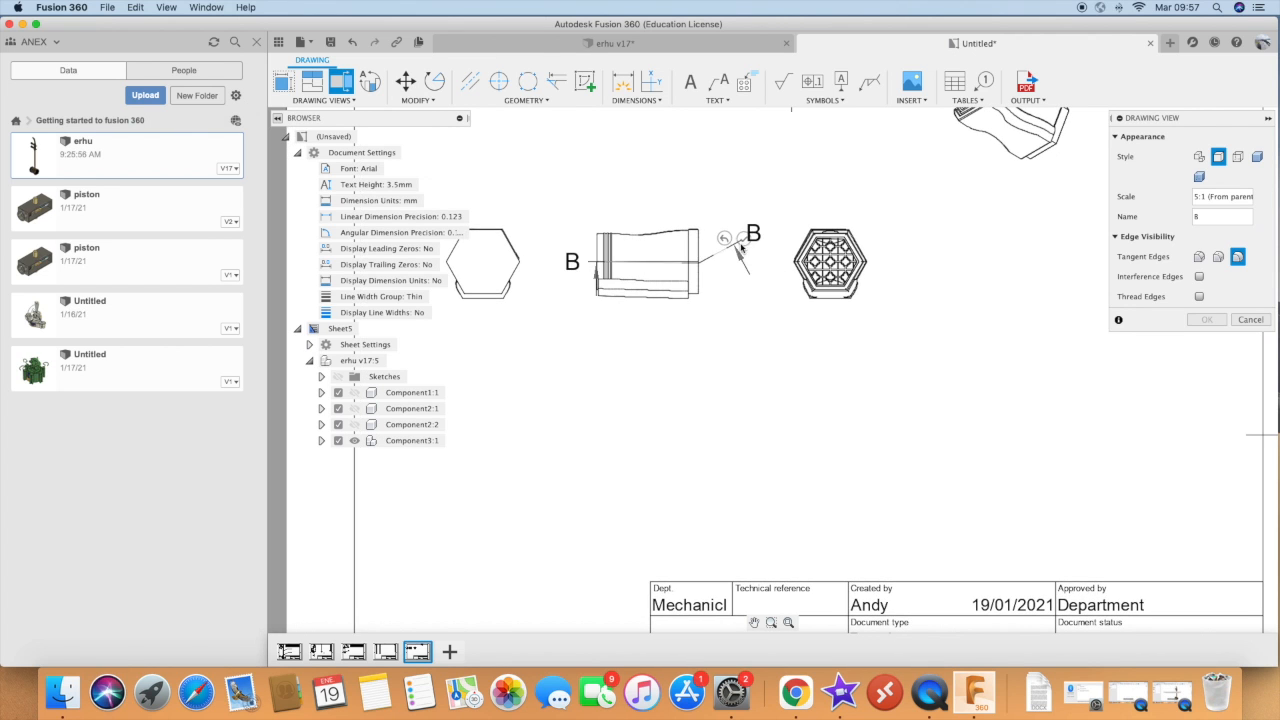
left_click(735, 245)
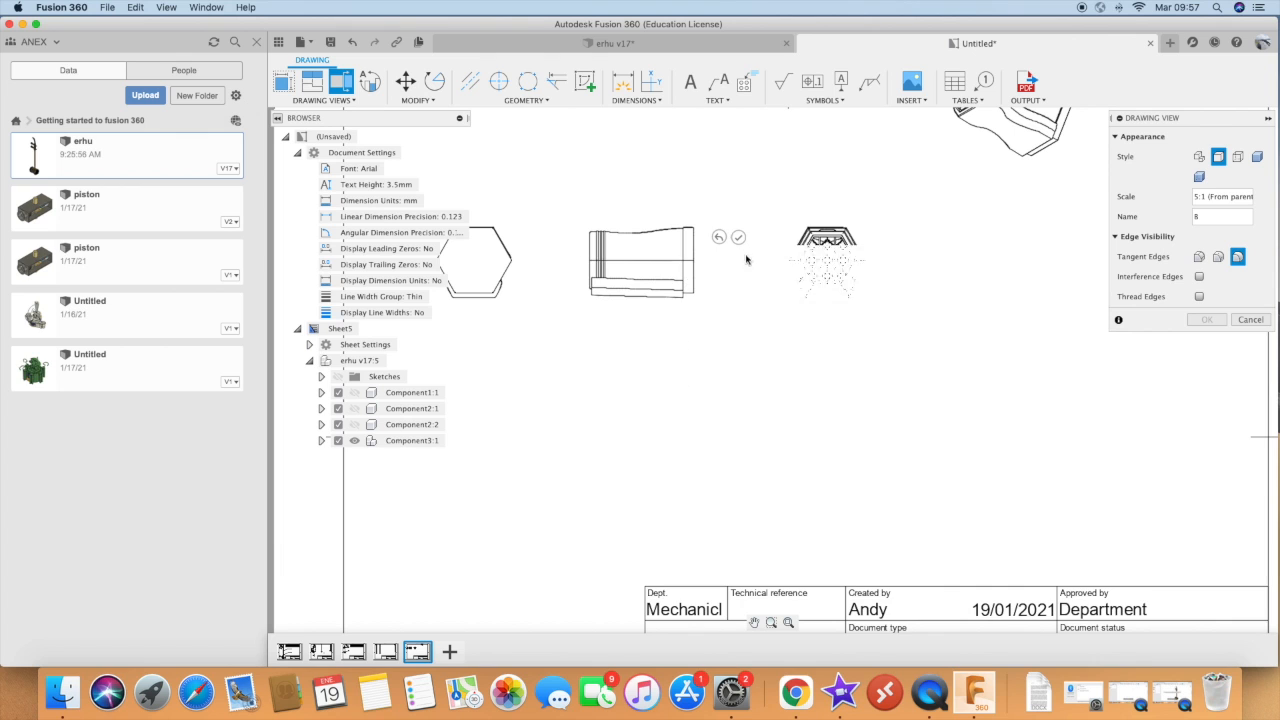
left_click(737, 240)
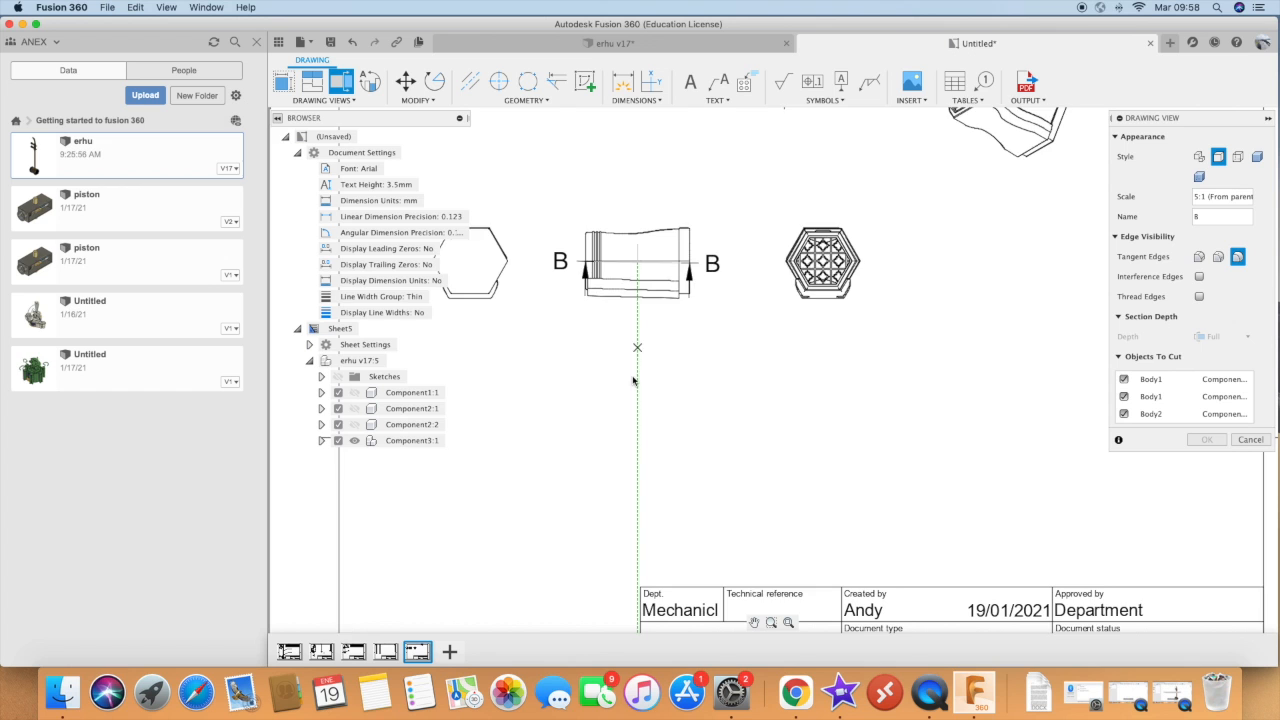
left_click(634, 373)
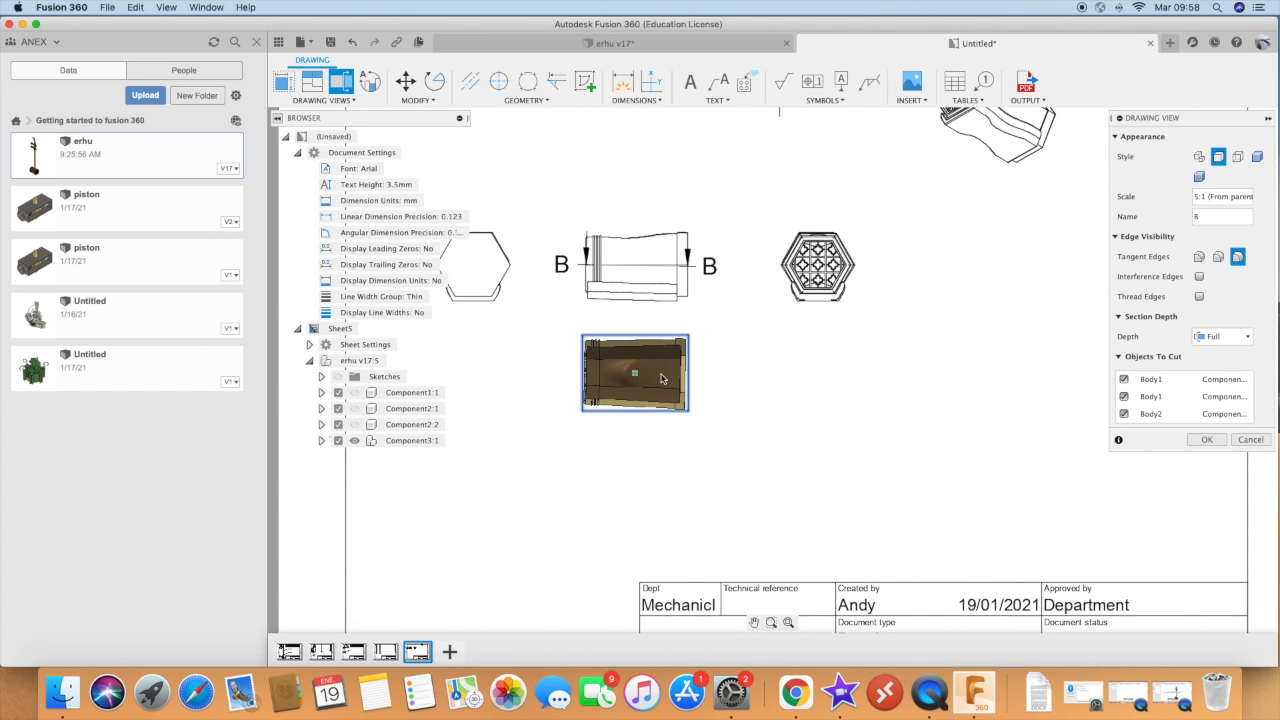
scroll(594, 366, "up", 2)
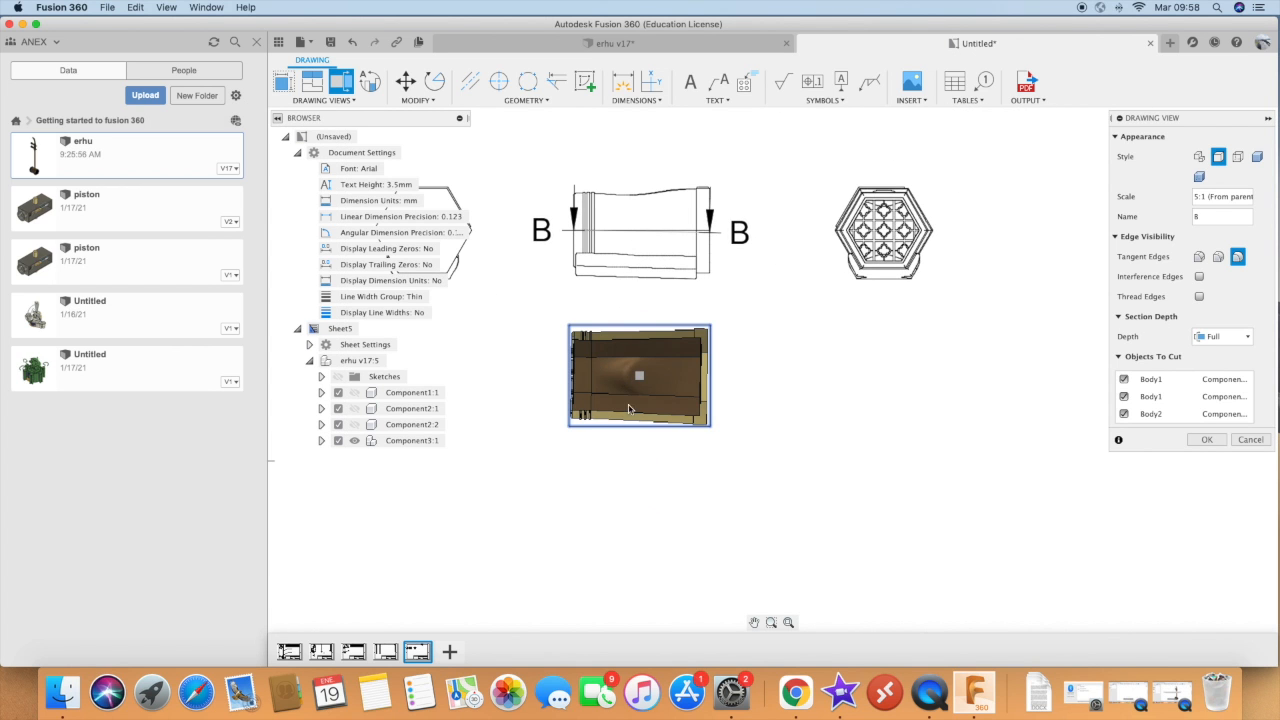
scroll(634, 374, "up", 2)
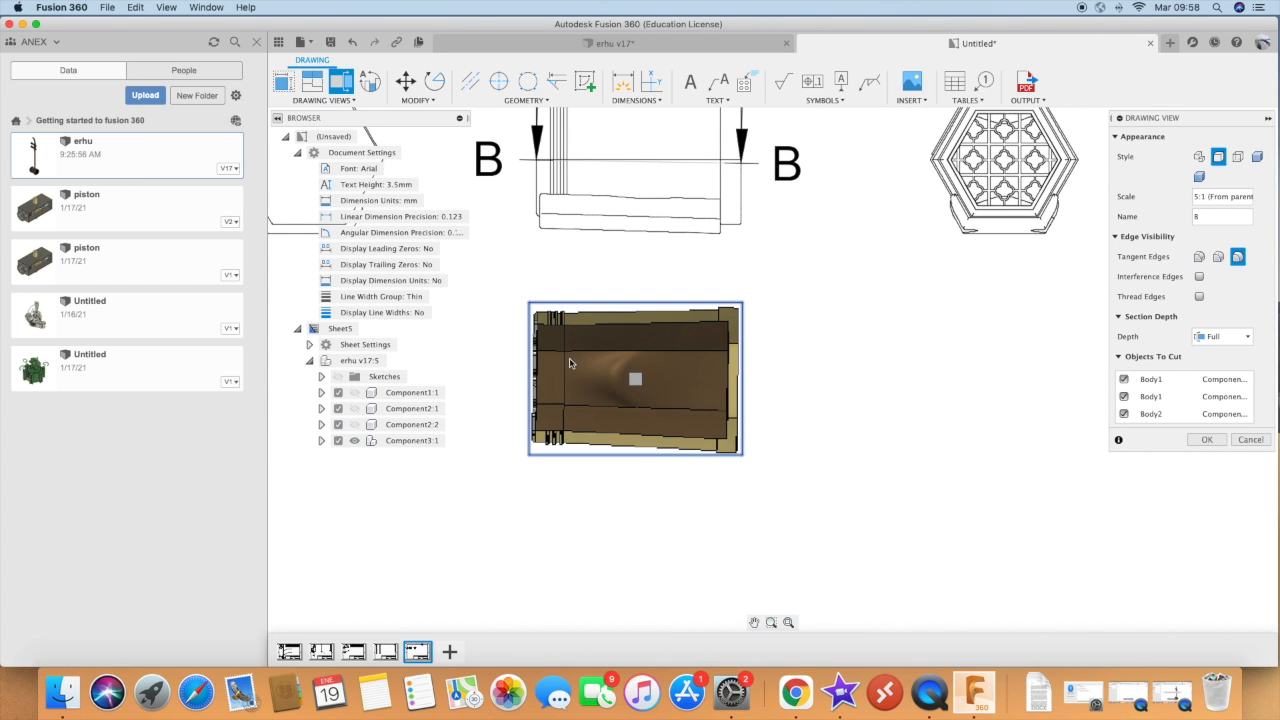
scroll(578, 355, "down", 3)
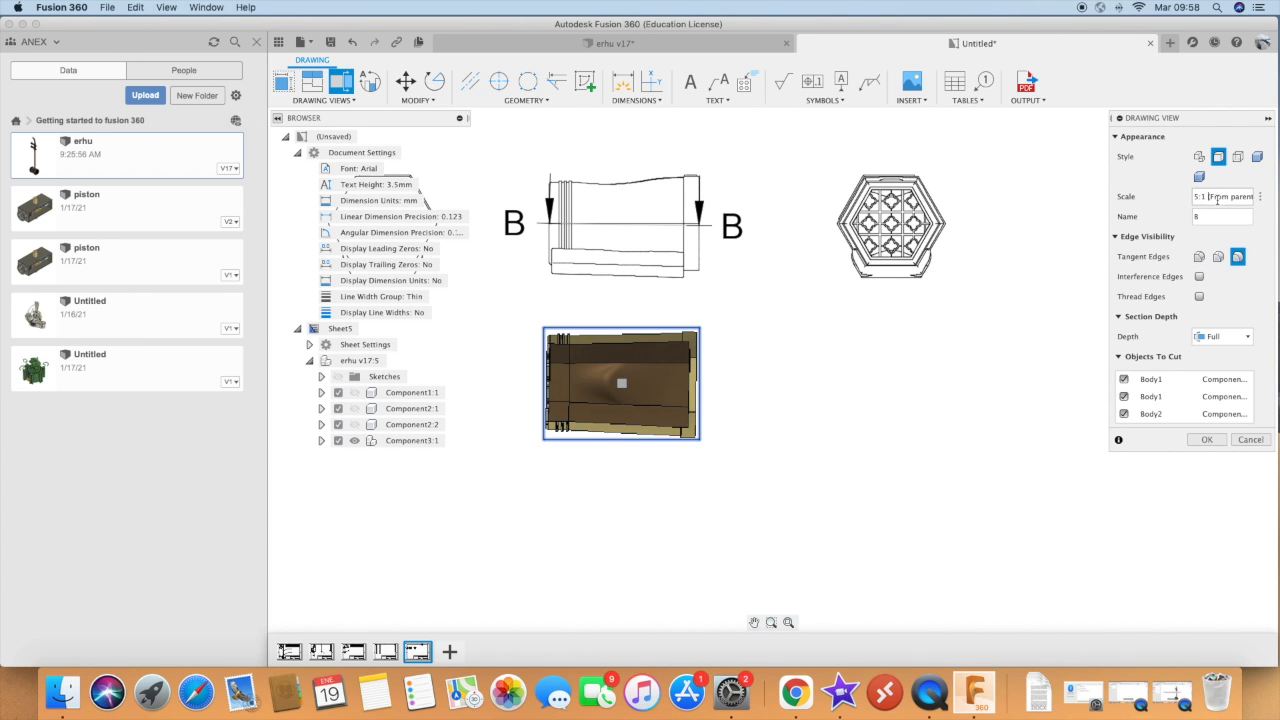
left_click(1196, 439)
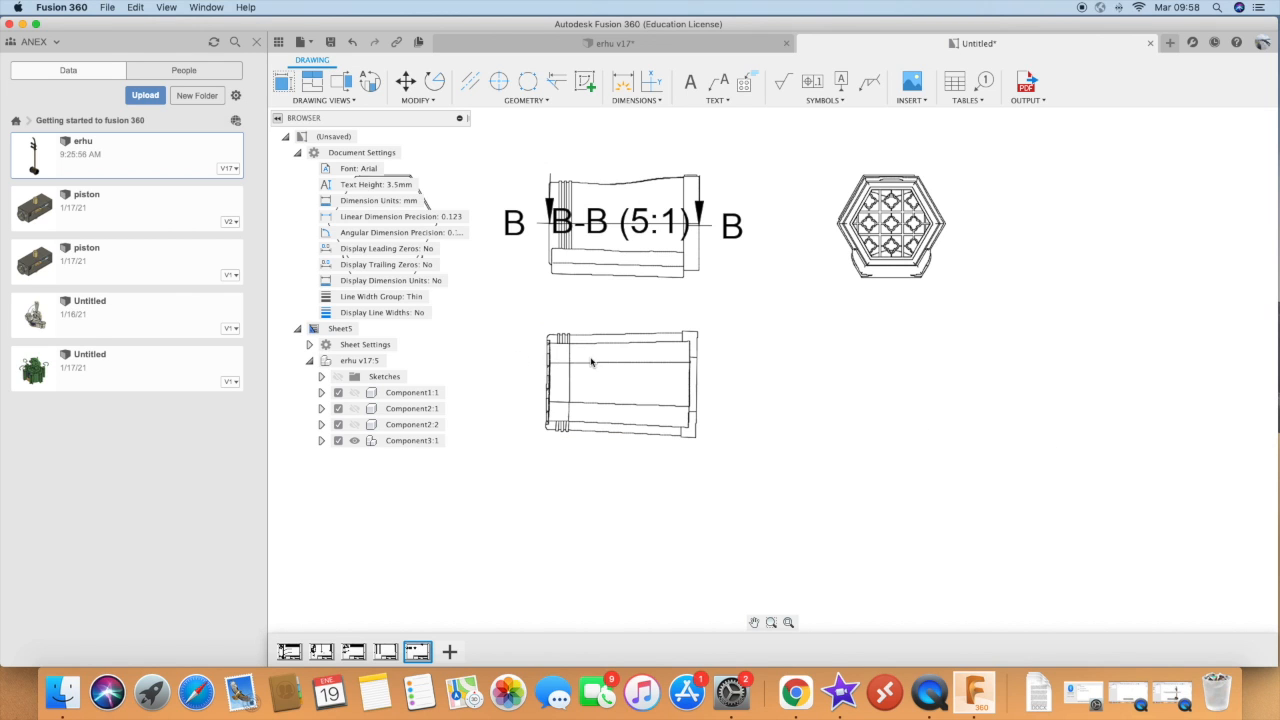
Move the B-B (5:1) label below the section view and shift the isometric view into the sheet's upper right corner
left_click(624, 465)
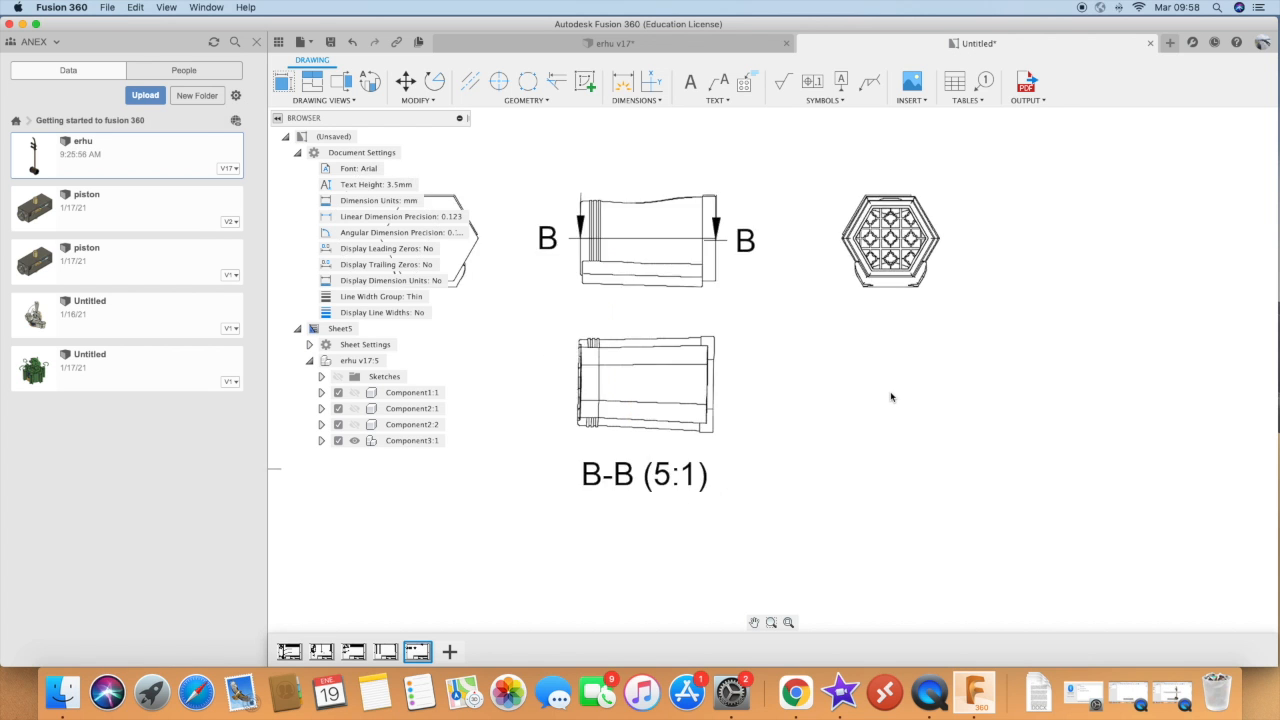
scroll(891, 397, "down", 2)
scroll(896, 403, "down", 3)
mouse_move(1004, 234)
left_mouse_down()
mouse_move(1065, 291)
mouse_move(1148, 257)
left_mouse_up()
scroll(1148, 257, "down", 1)
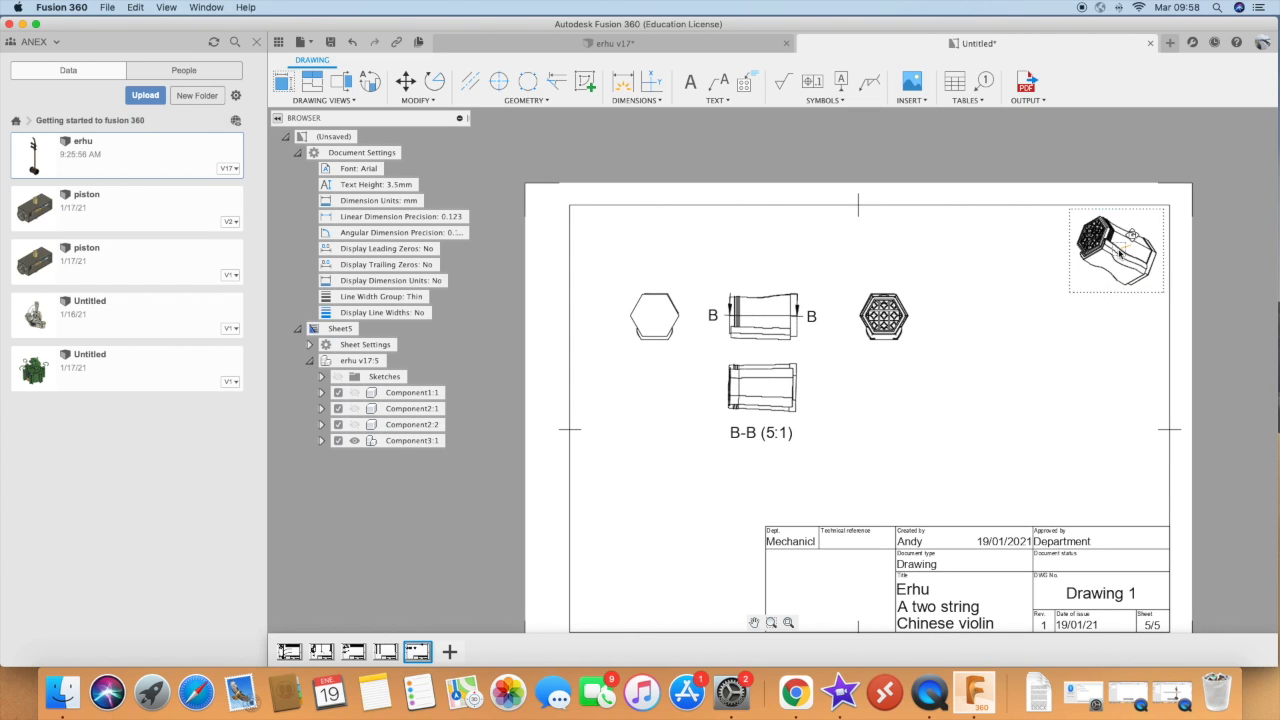
Change the DWG No. in the box sheet's title block to Drawing 5
scroll(780, 306, "down", 1)
scroll(1006, 549, "up", 2)
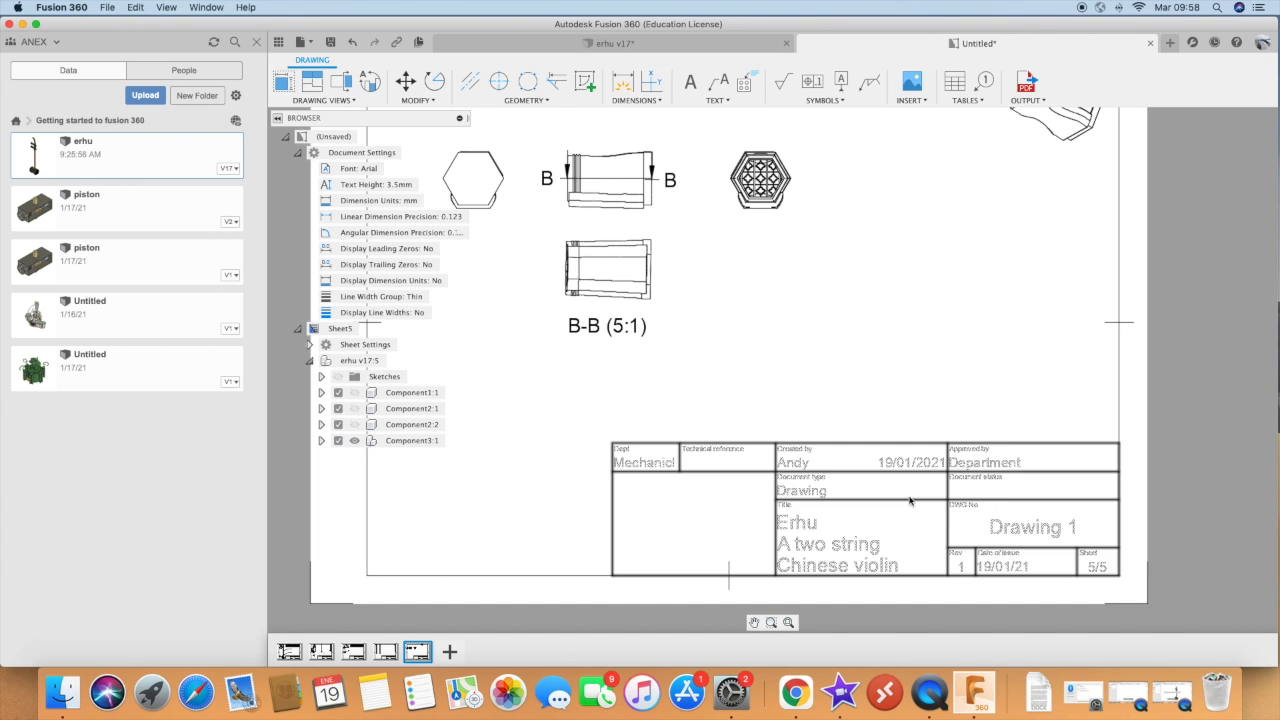
double_click(1030, 535)
double_click(1075, 399)
left_click(1080, 400)
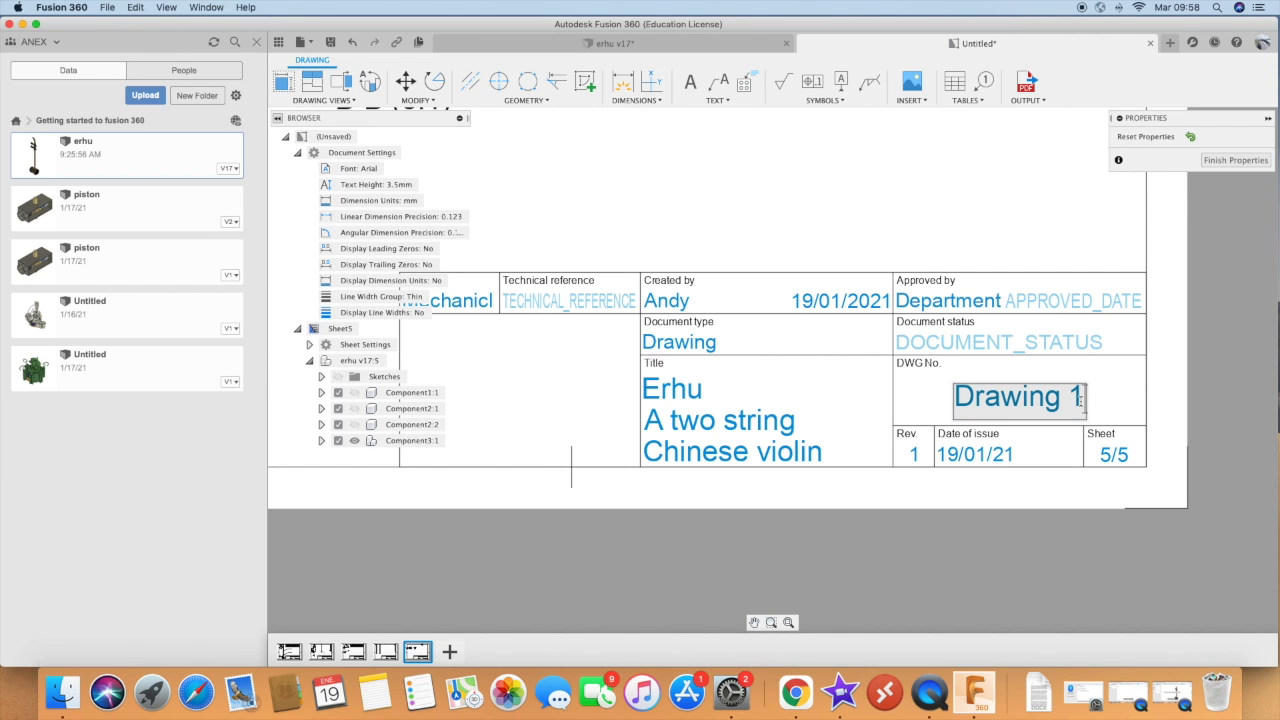
key("BackSpace")
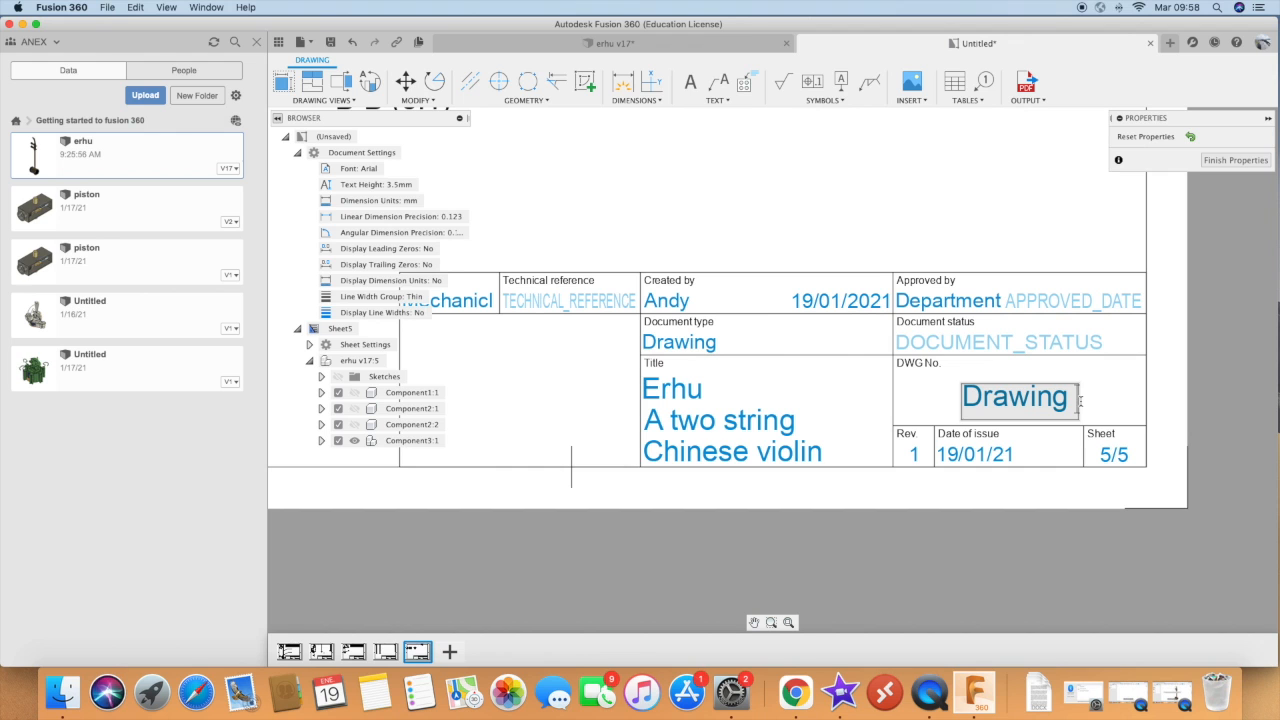
type("5")
left_click(1182, 382)
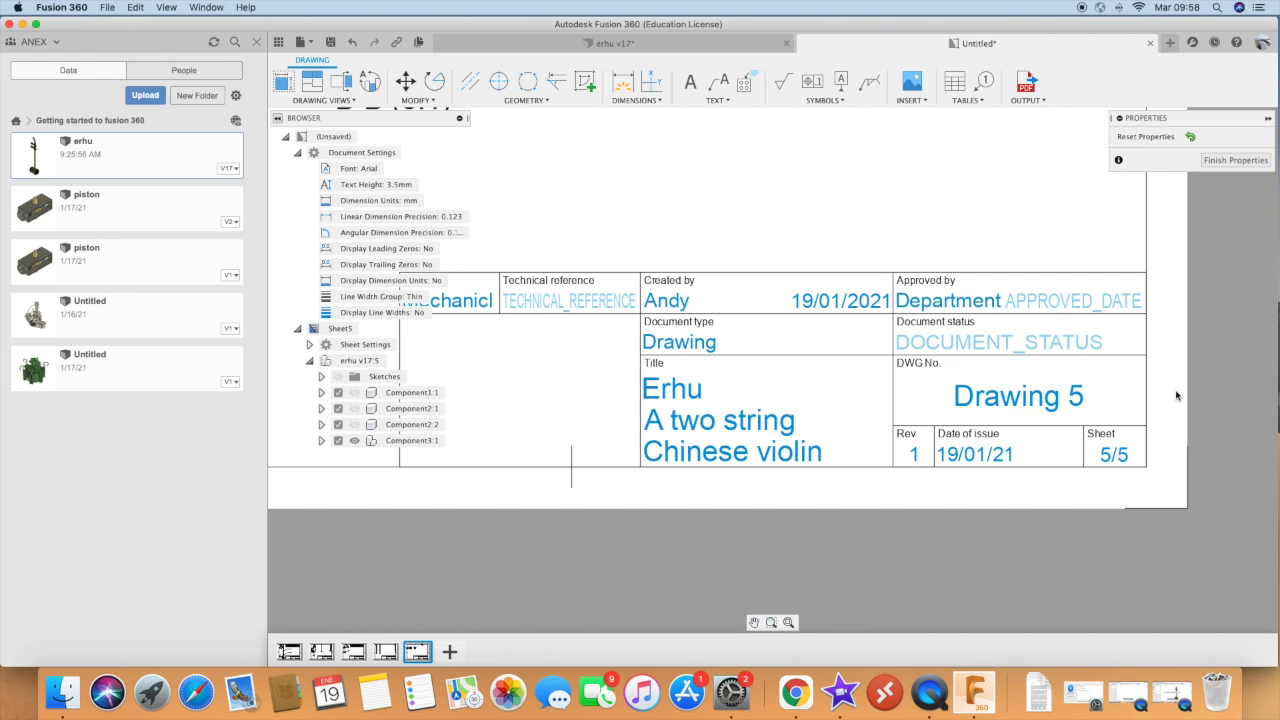
left_click(1236, 160)
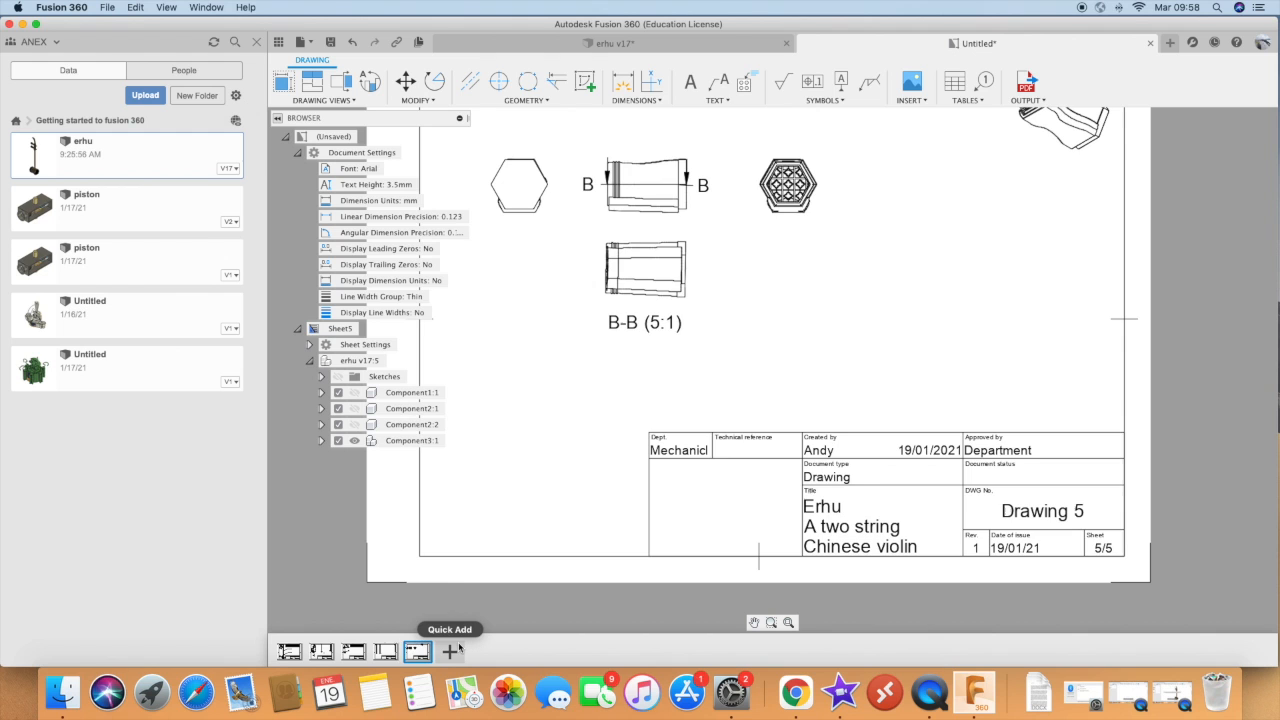
Review the neck's views on Sheet4 and return to the box's drawing on Sheet5
left_click(386, 652)
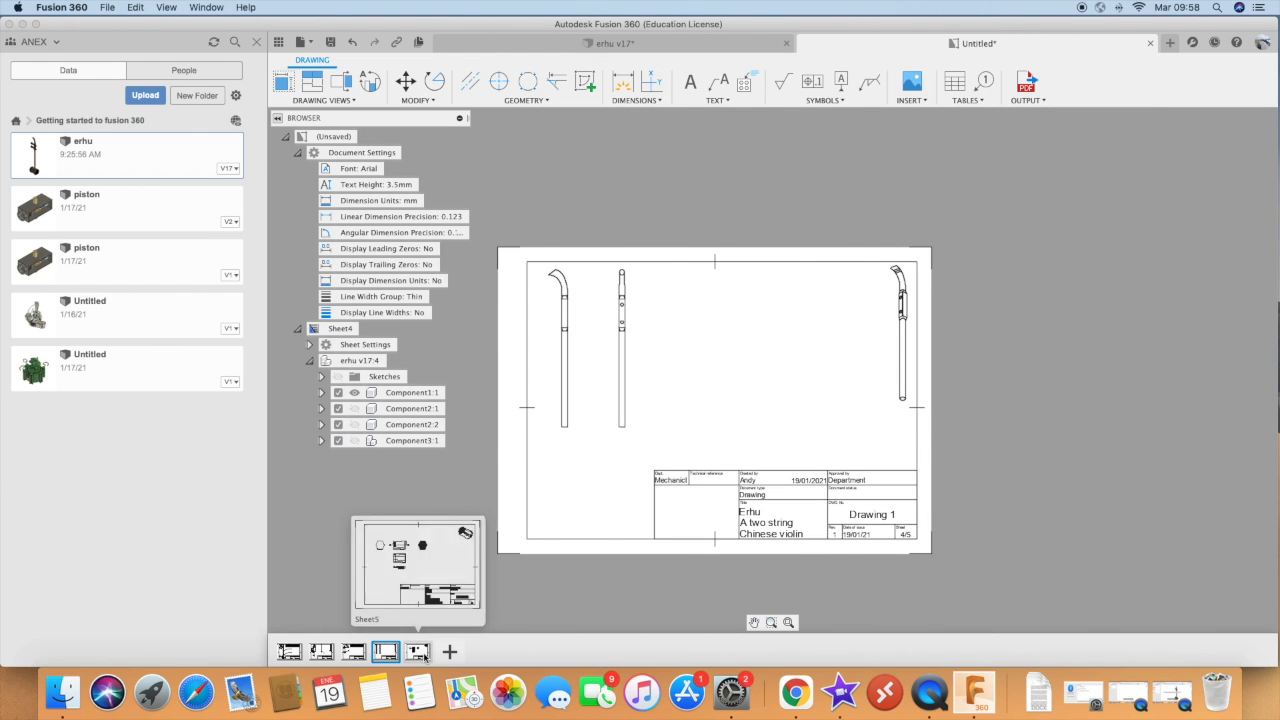
left_click(424, 656)
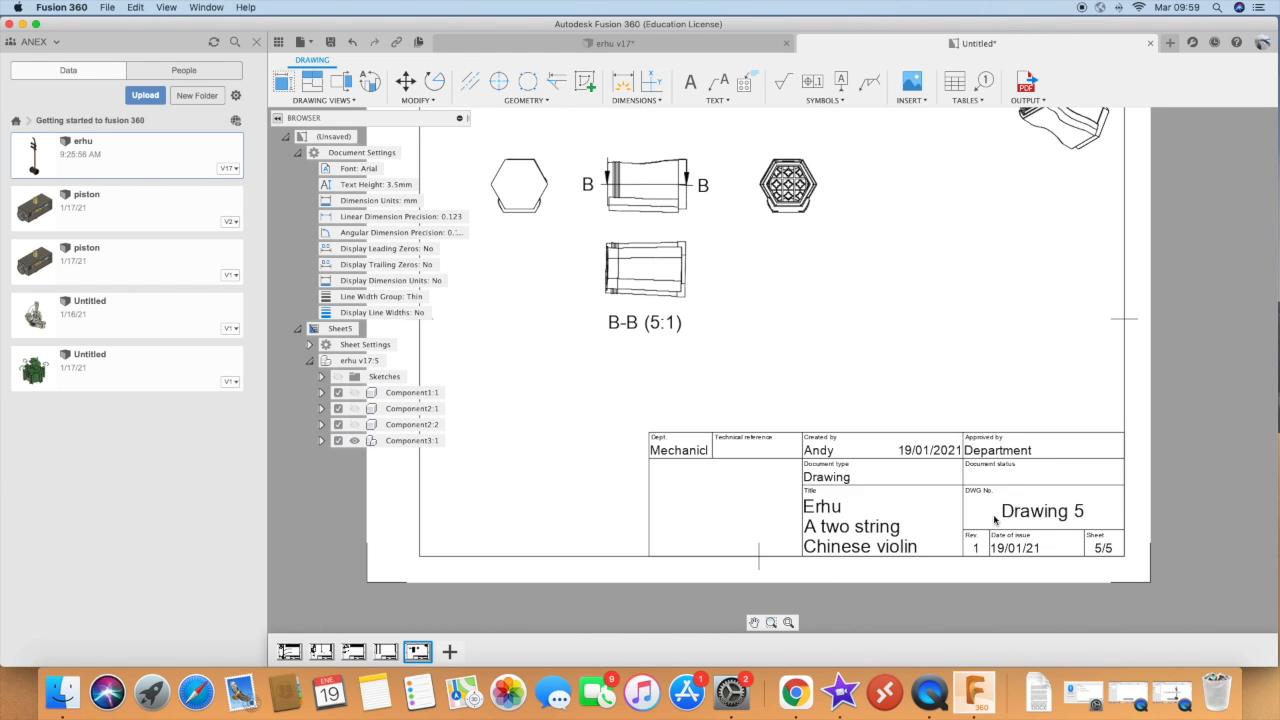
scroll(993, 520, "down", 3)
scroll(1117, 404, "up", 1)
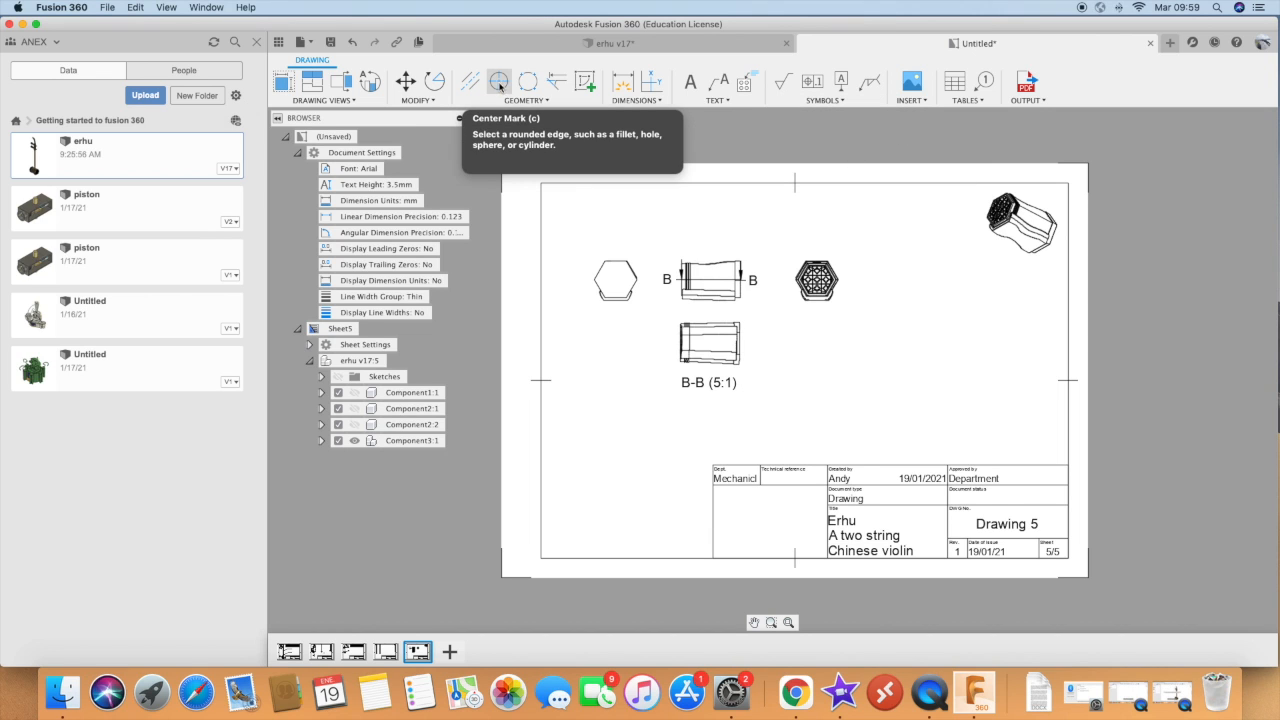
left_click(467, 85)
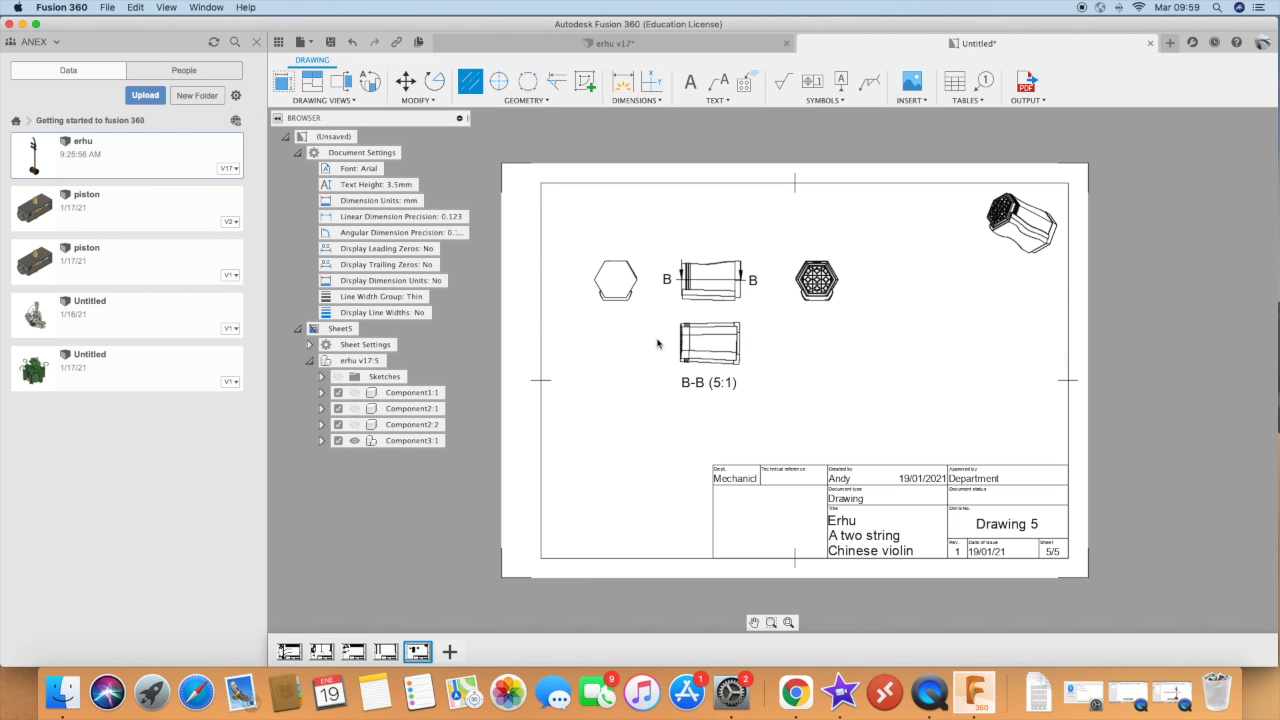
scroll(709, 331, "up", 5)
scroll(700, 334, "up", 2)
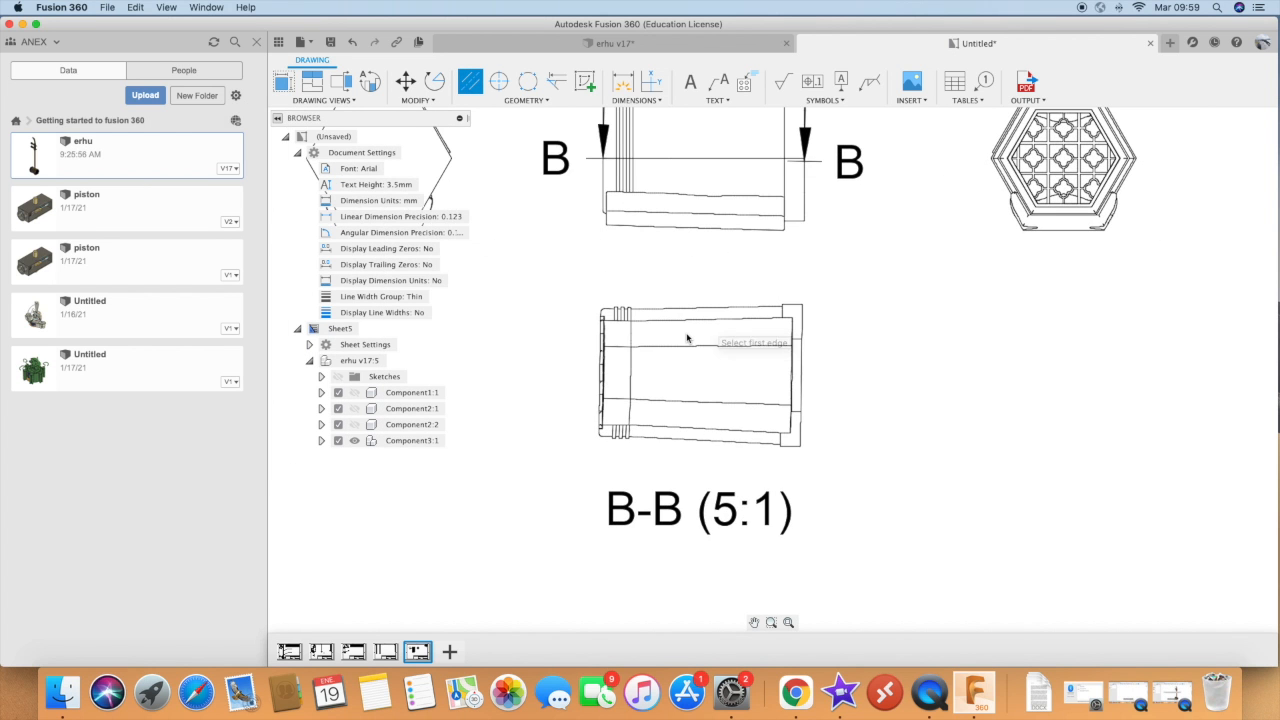
scroll(735, 350, "down", 4)
scroll(694, 352, "down", 1)
scroll(691, 348, "up", 3)
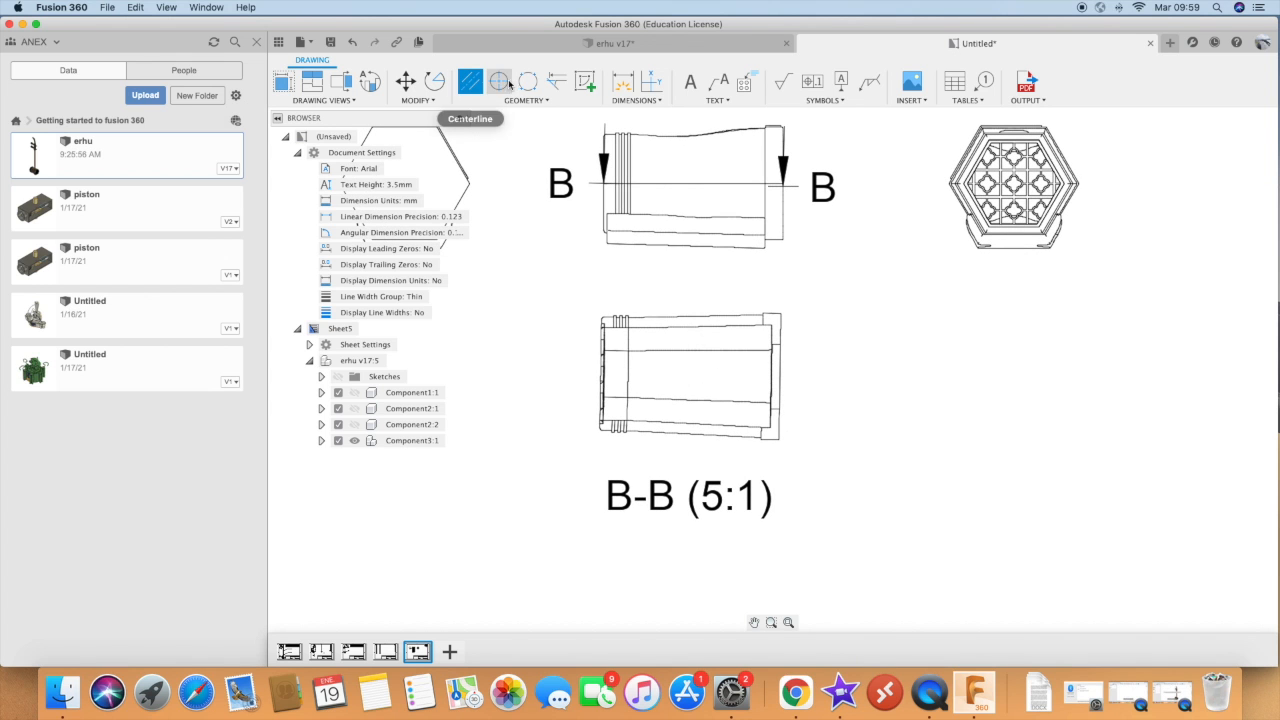
left_click(405, 81)
scroll(934, 523, "down", 2)
scroll(700, 468, "down", 5)
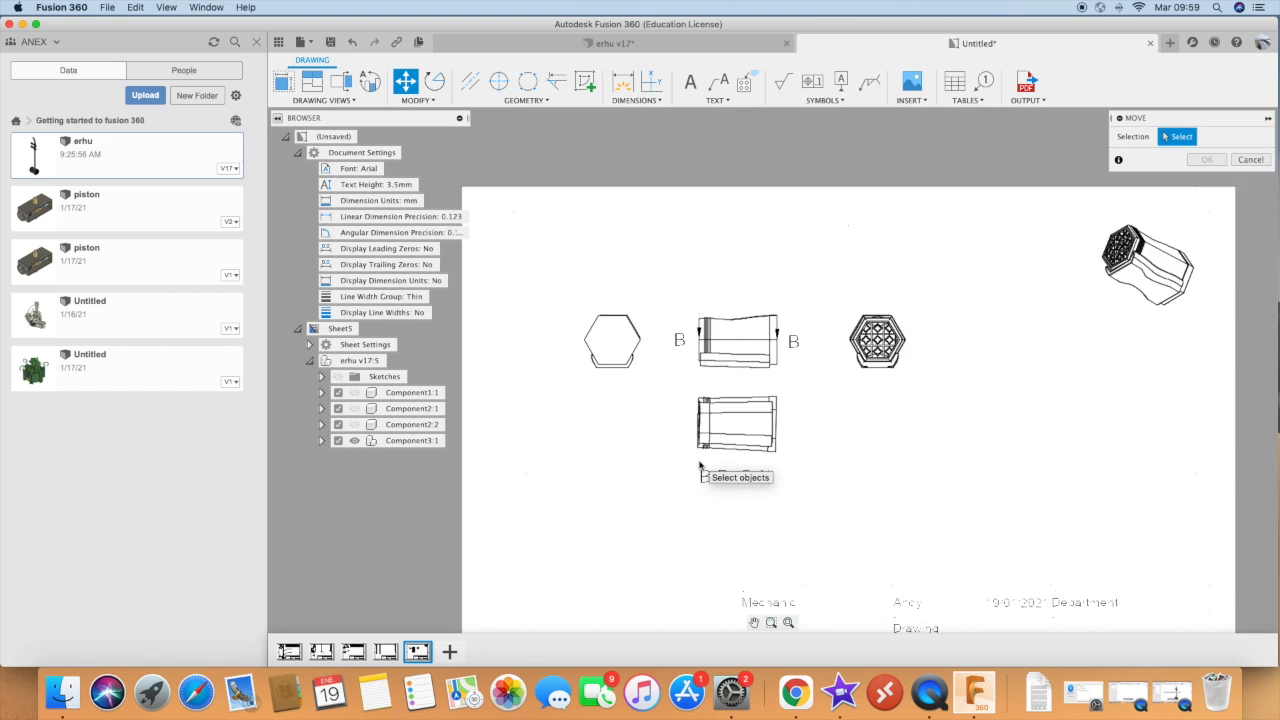
scroll(995, 622, "up", 2)
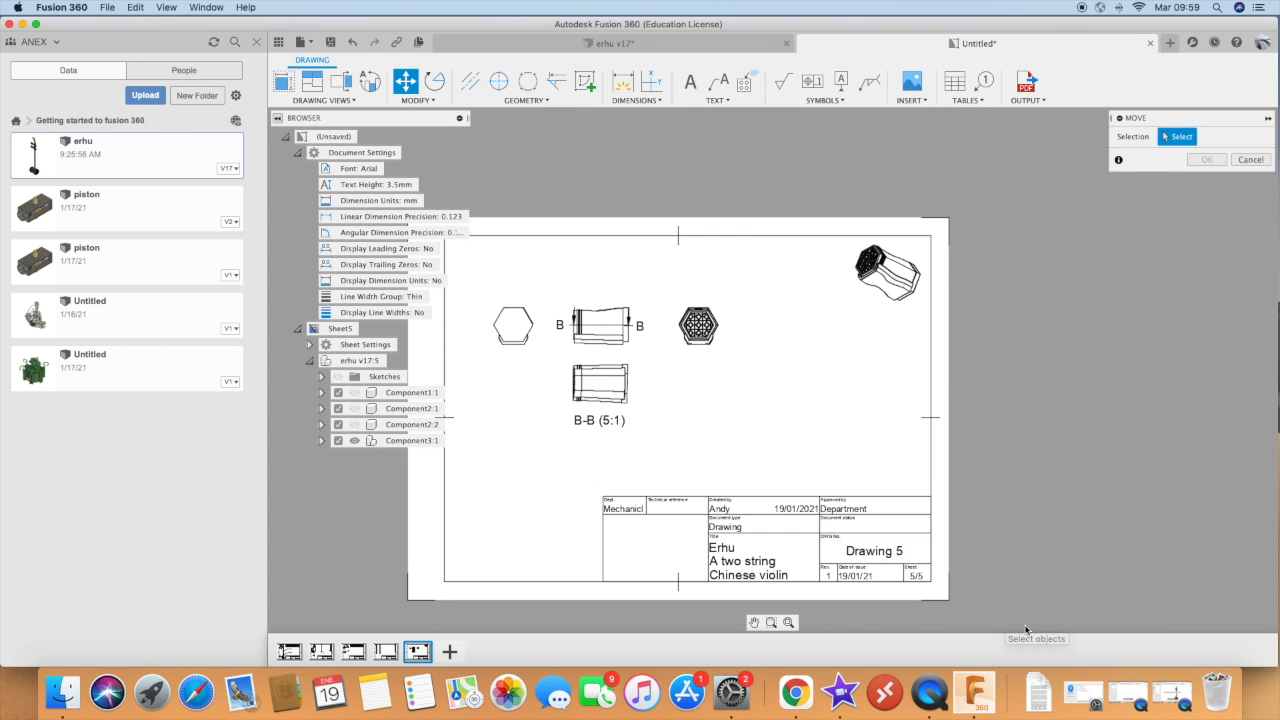
scroll(1000, 520, "down", 2)
scroll(720, 587, "up", 2)
scroll(731, 578, "down", 2)
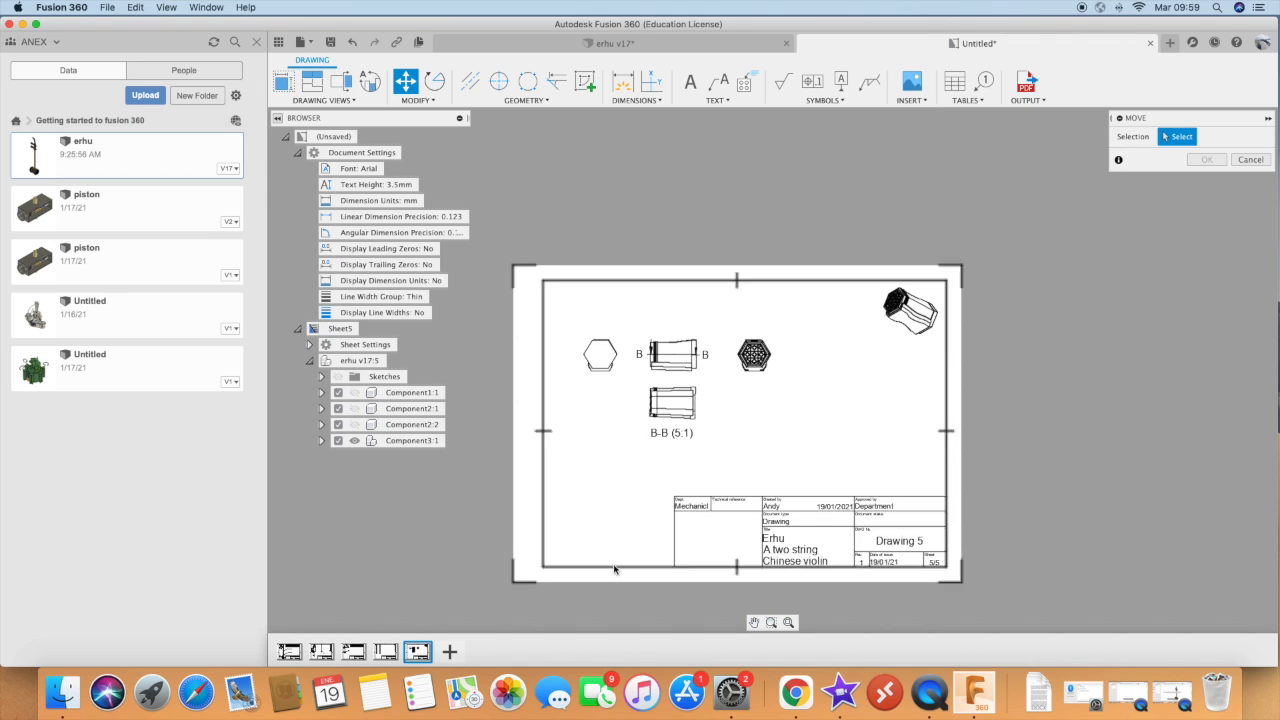
scroll(614, 568, "up", 2)
scroll(615, 568, "down", 1)
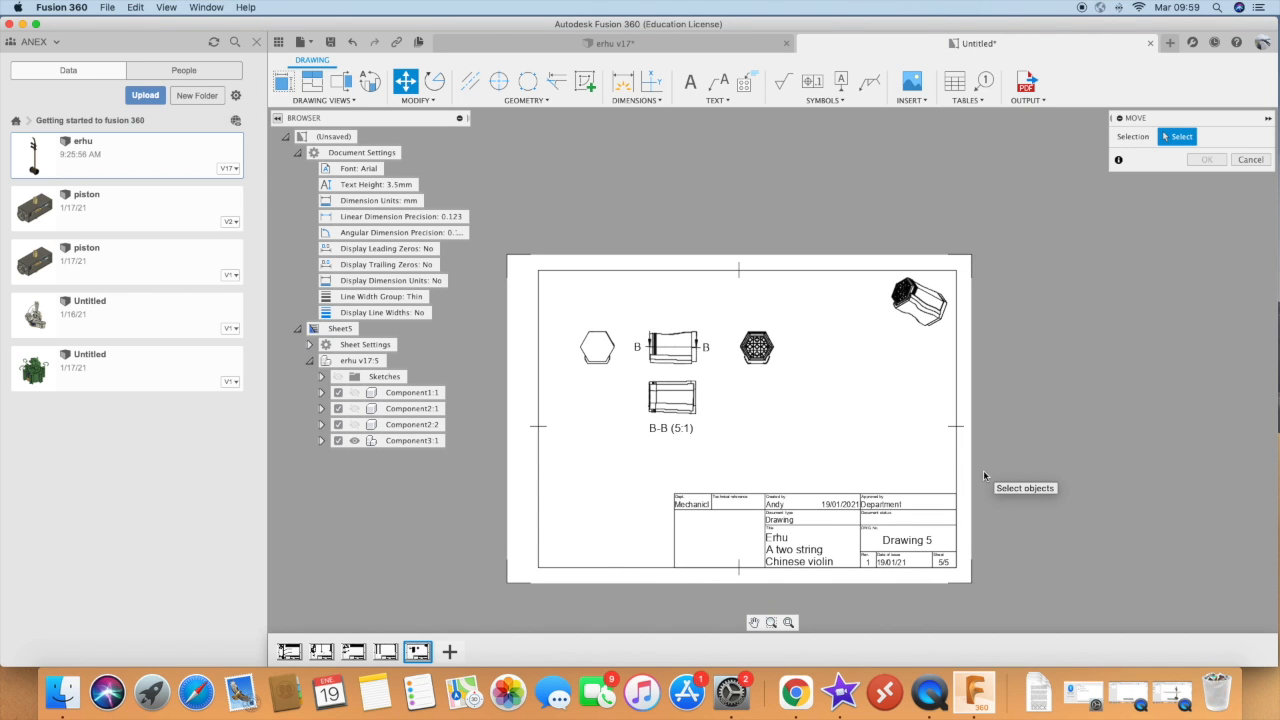